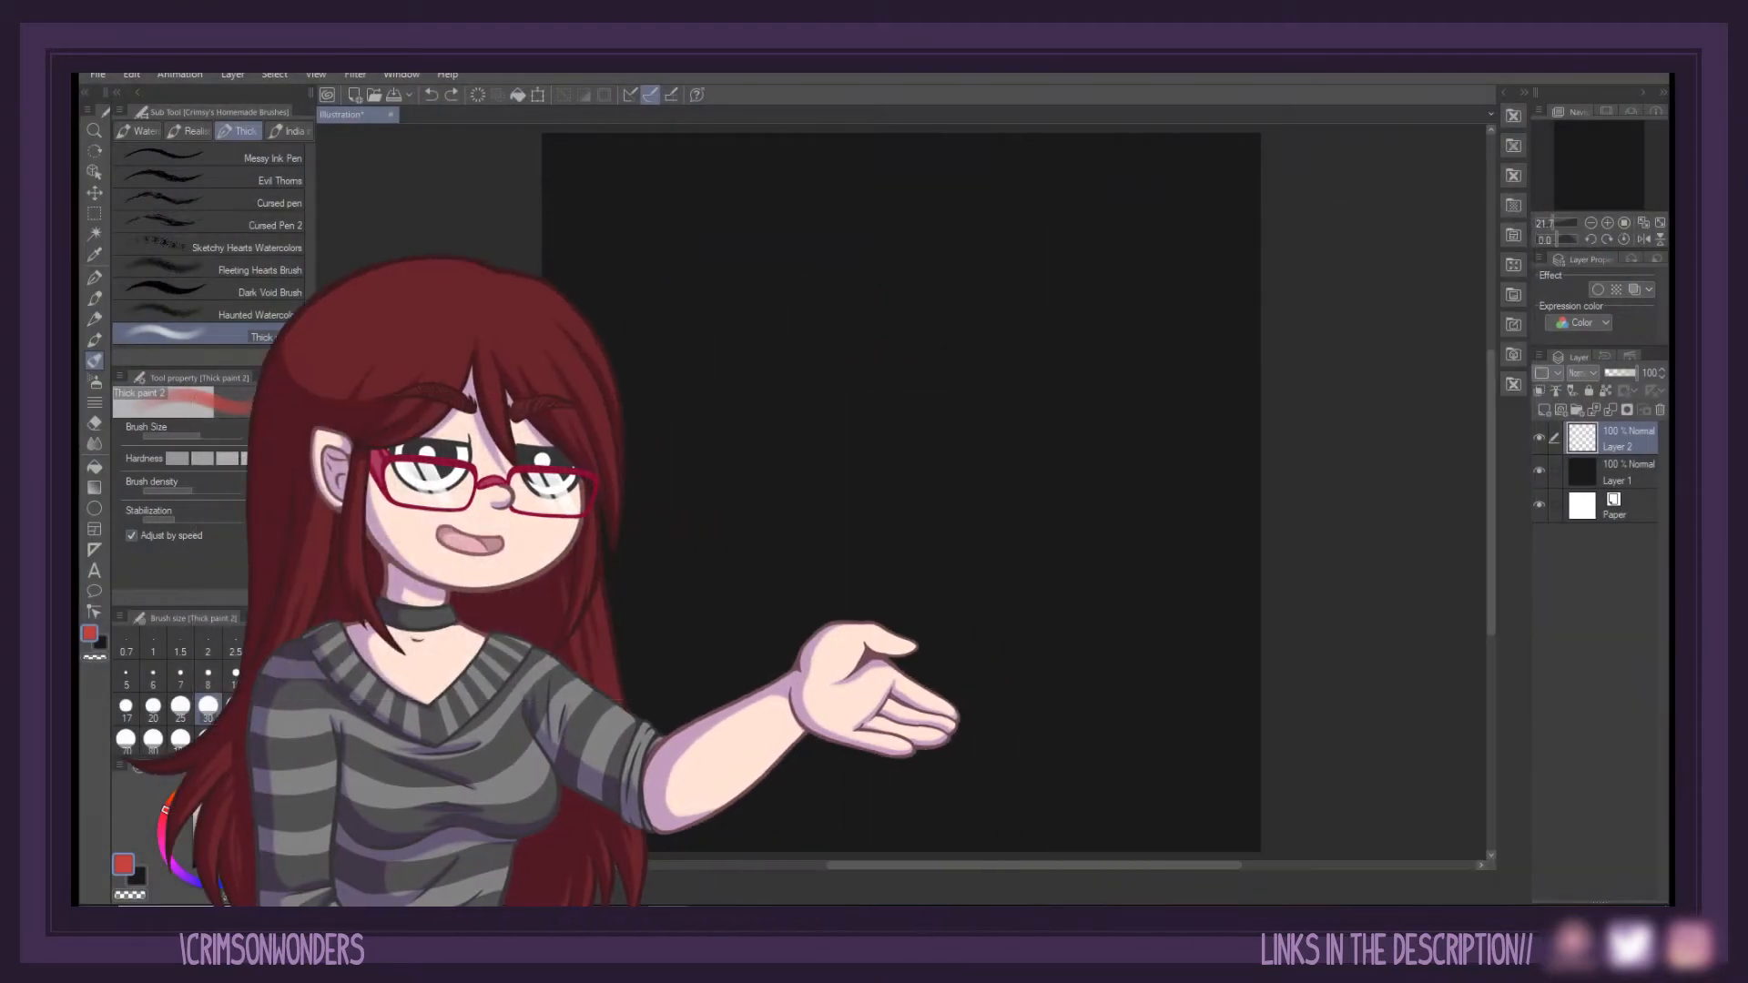
# Change the brush tip of the Thick paint 2 brush from a circle to the Cursed Ink Pen material
pyautogui.click(306, 597)
pyautogui.click(1447, 363)
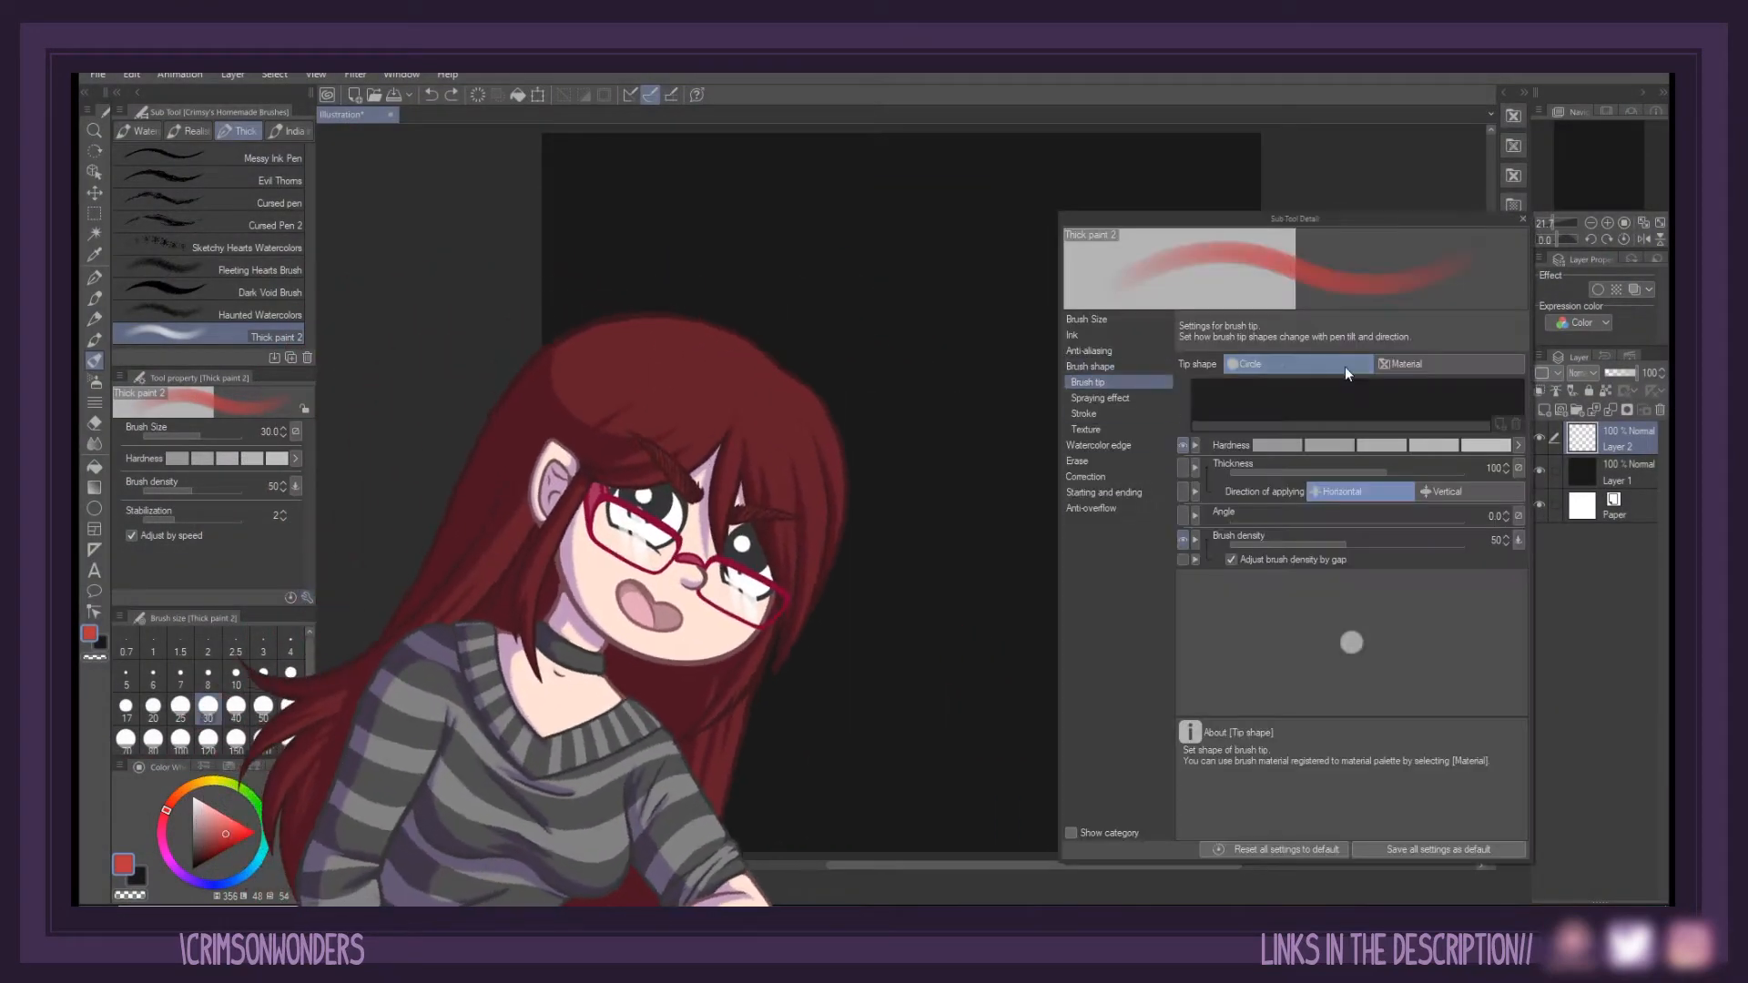
pyautogui.click(1354, 399)
pyautogui.click(811, 460)
pyautogui.click(810, 545)
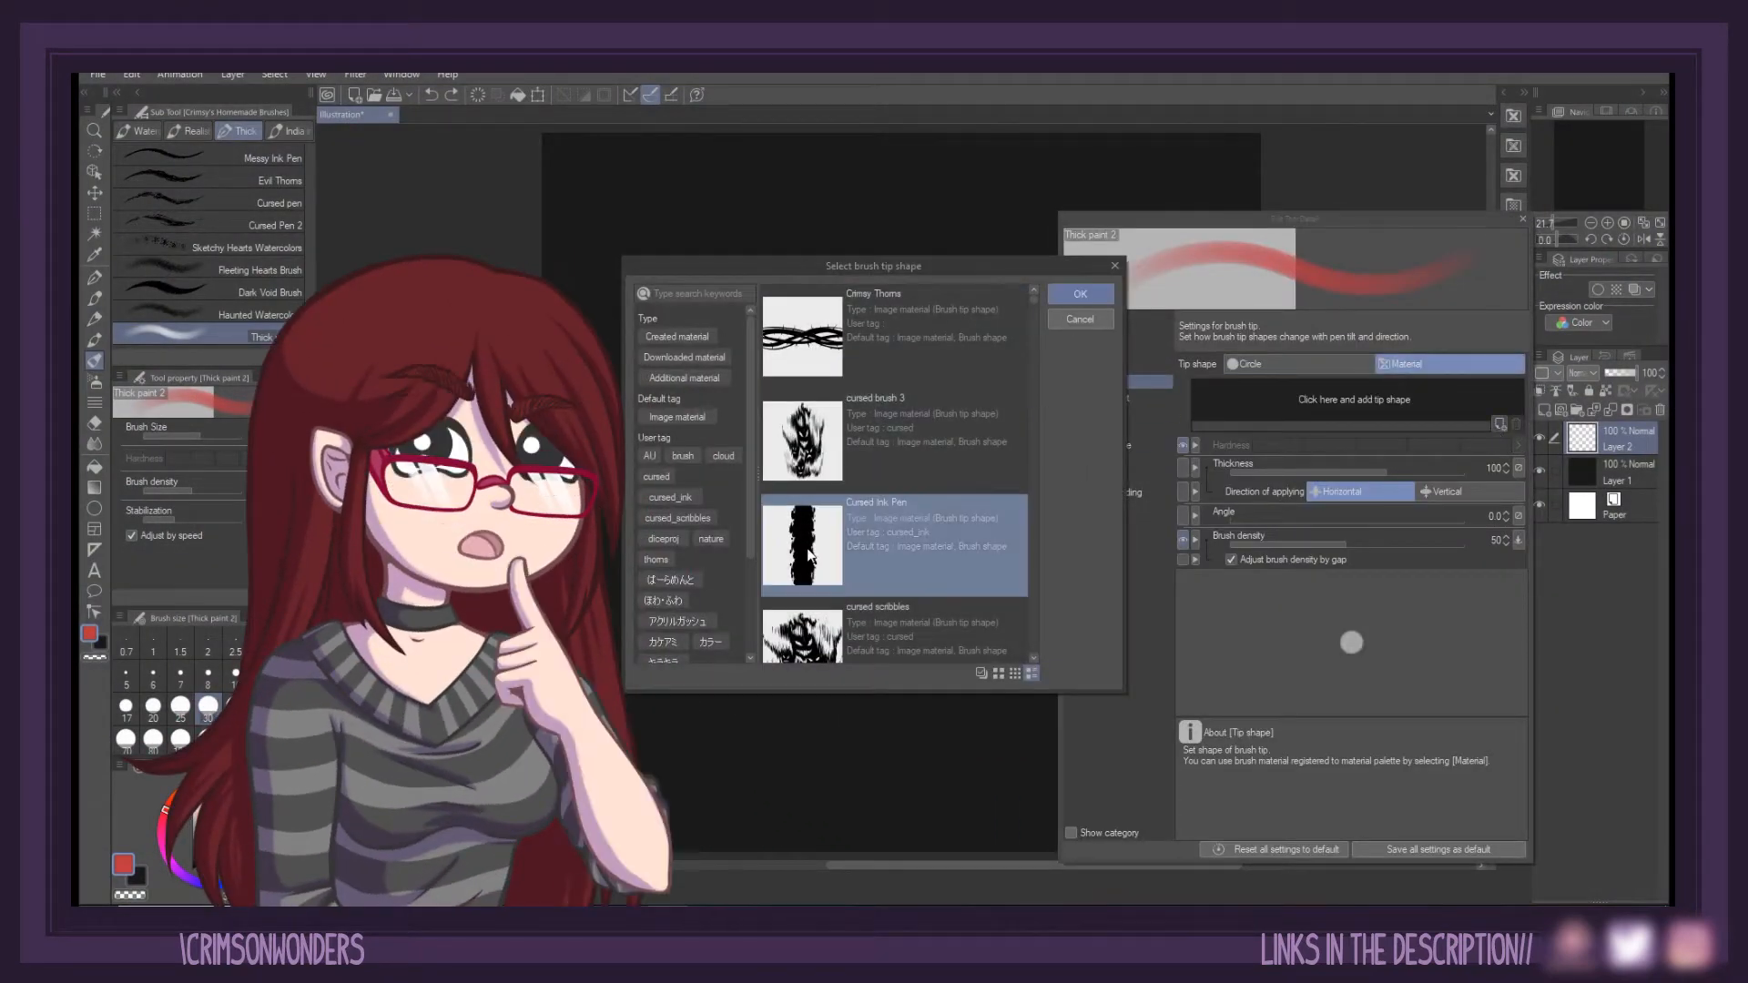
pyautogui.click(1096, 292)
# Turn on the Ribbon option in the brush's stroke settings and draw a short test stroke on the dark canvas
pyautogui.click(1107, 412)
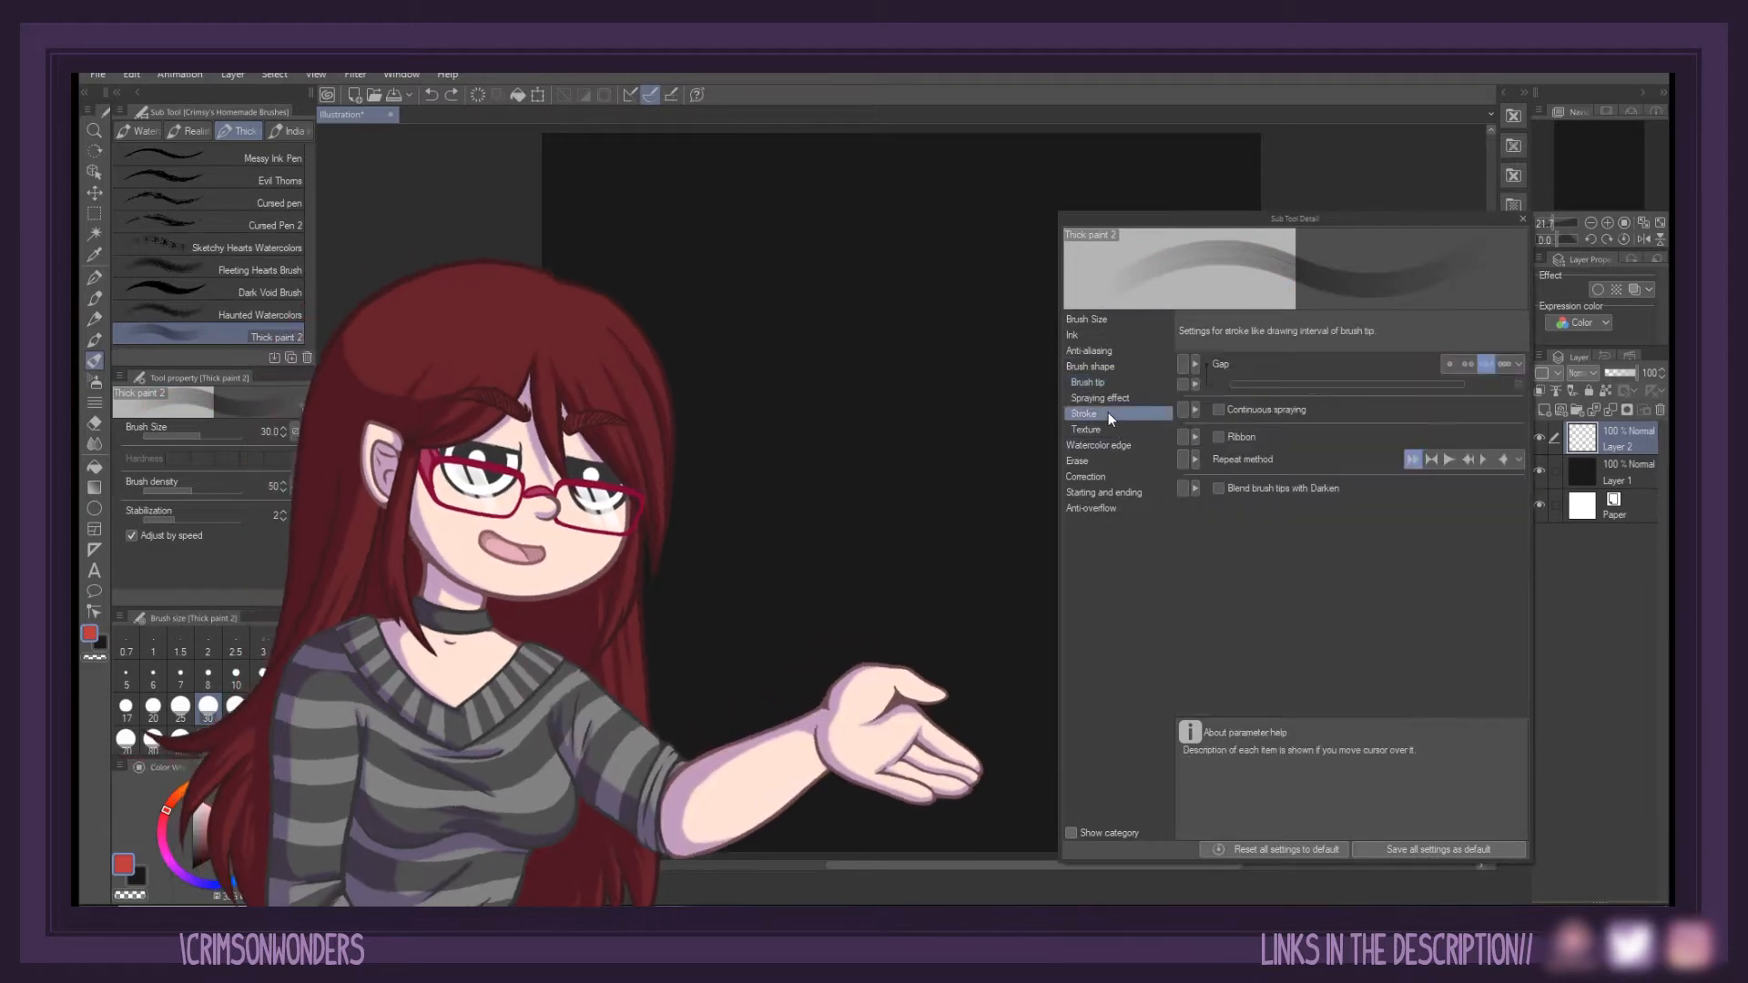
pyautogui.click(1218, 436)
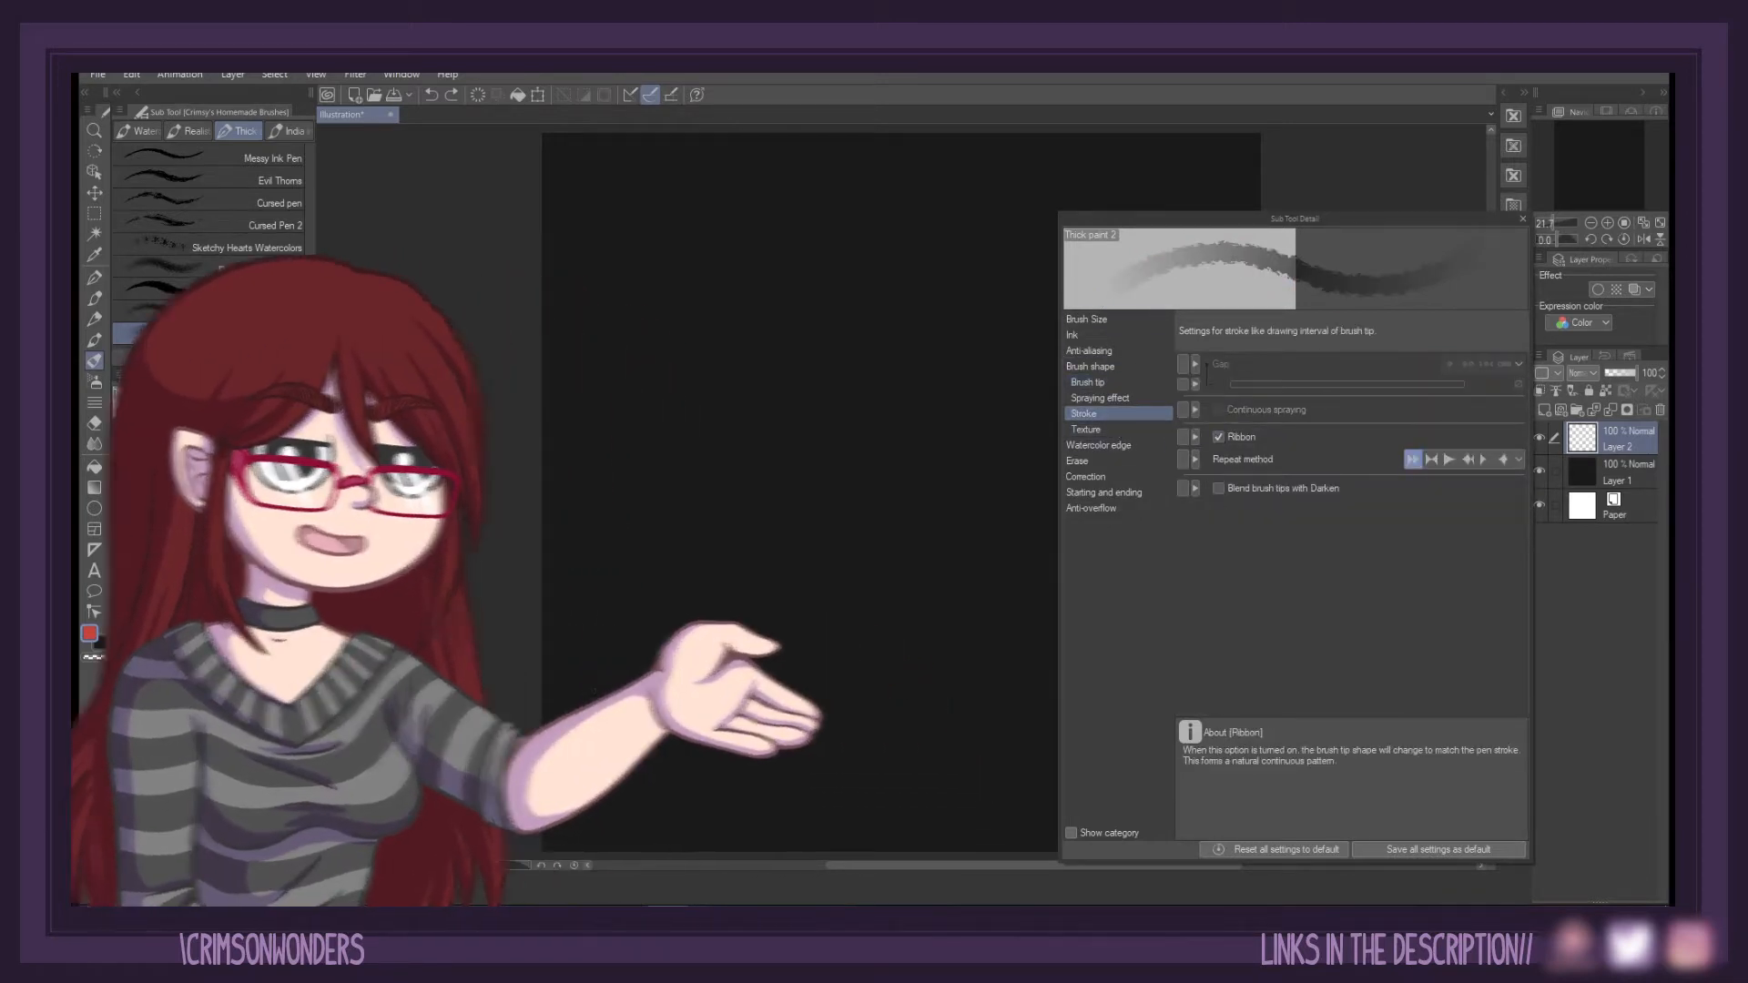
pyautogui.moveTo(870, 515)
pyautogui.mouseDown()
pyautogui.moveTo(776, 423)
pyautogui.moveTo(894, 627)
pyautogui.moveTo(835, 571)
pyautogui.mouseUp()
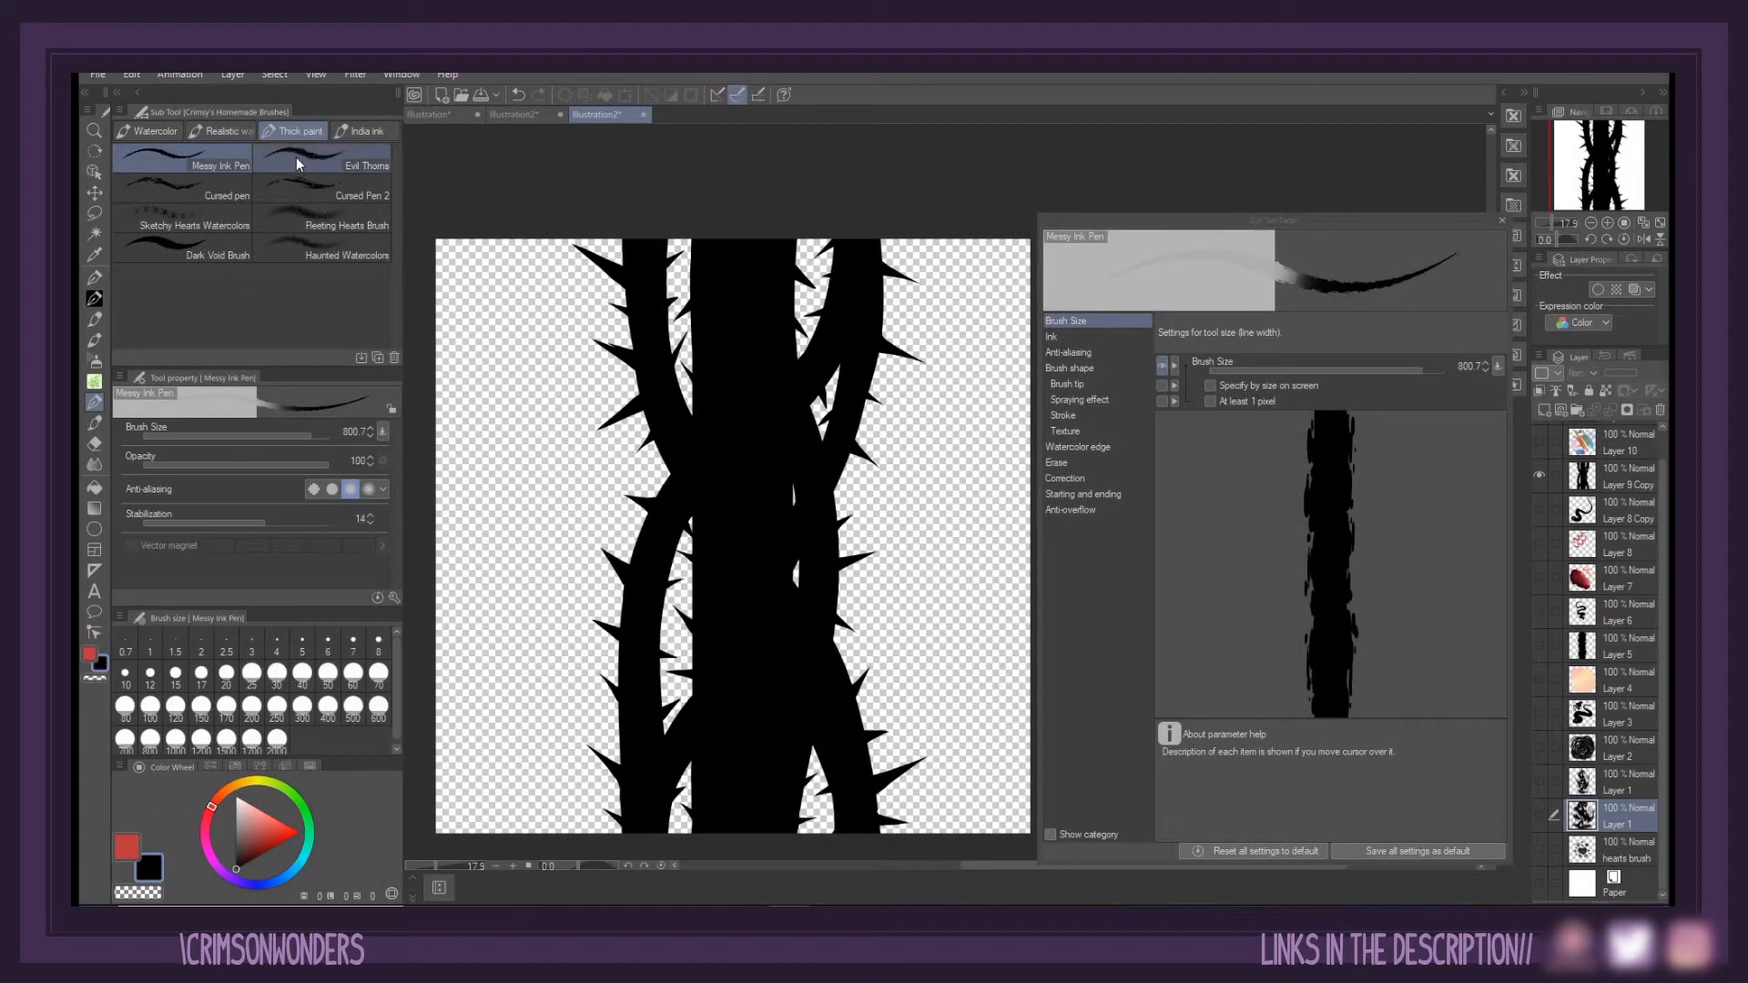
# Compare the brush tips of the Evil Thorns, Cursed pen, Cursed Pen 2, Sketchy Hearts Watercolors and Dark Void brushes
pyautogui.click(297, 160)
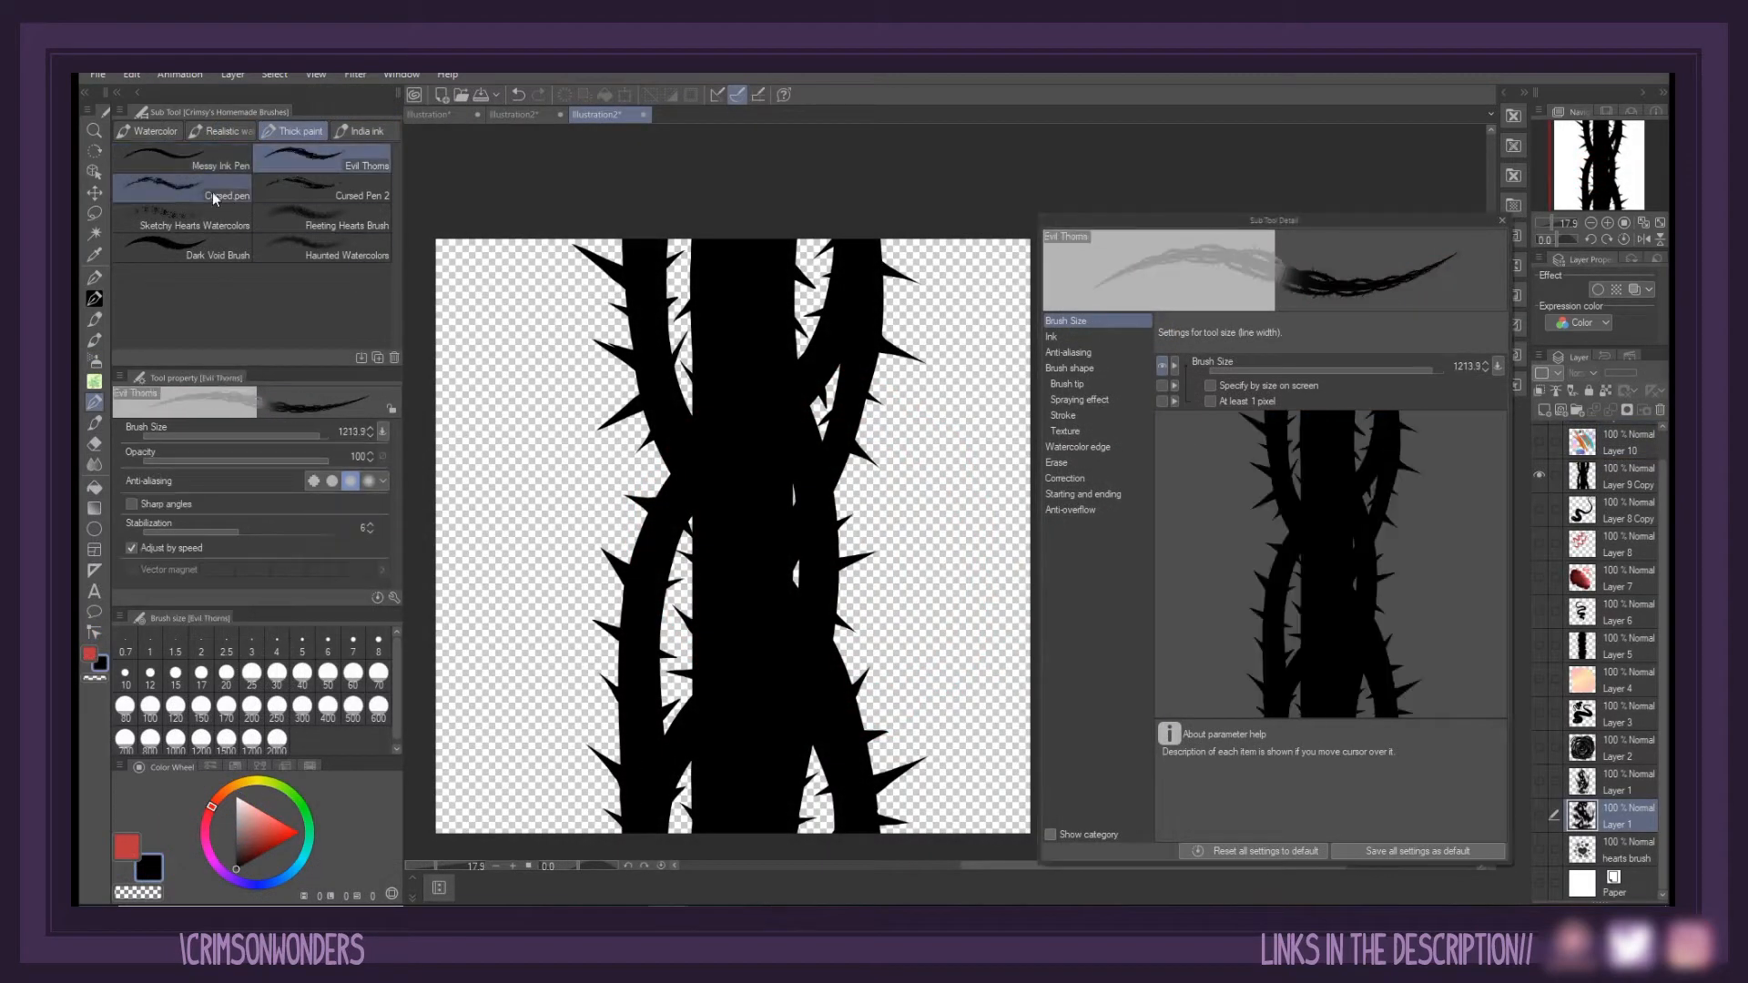
pyautogui.click(296, 188)
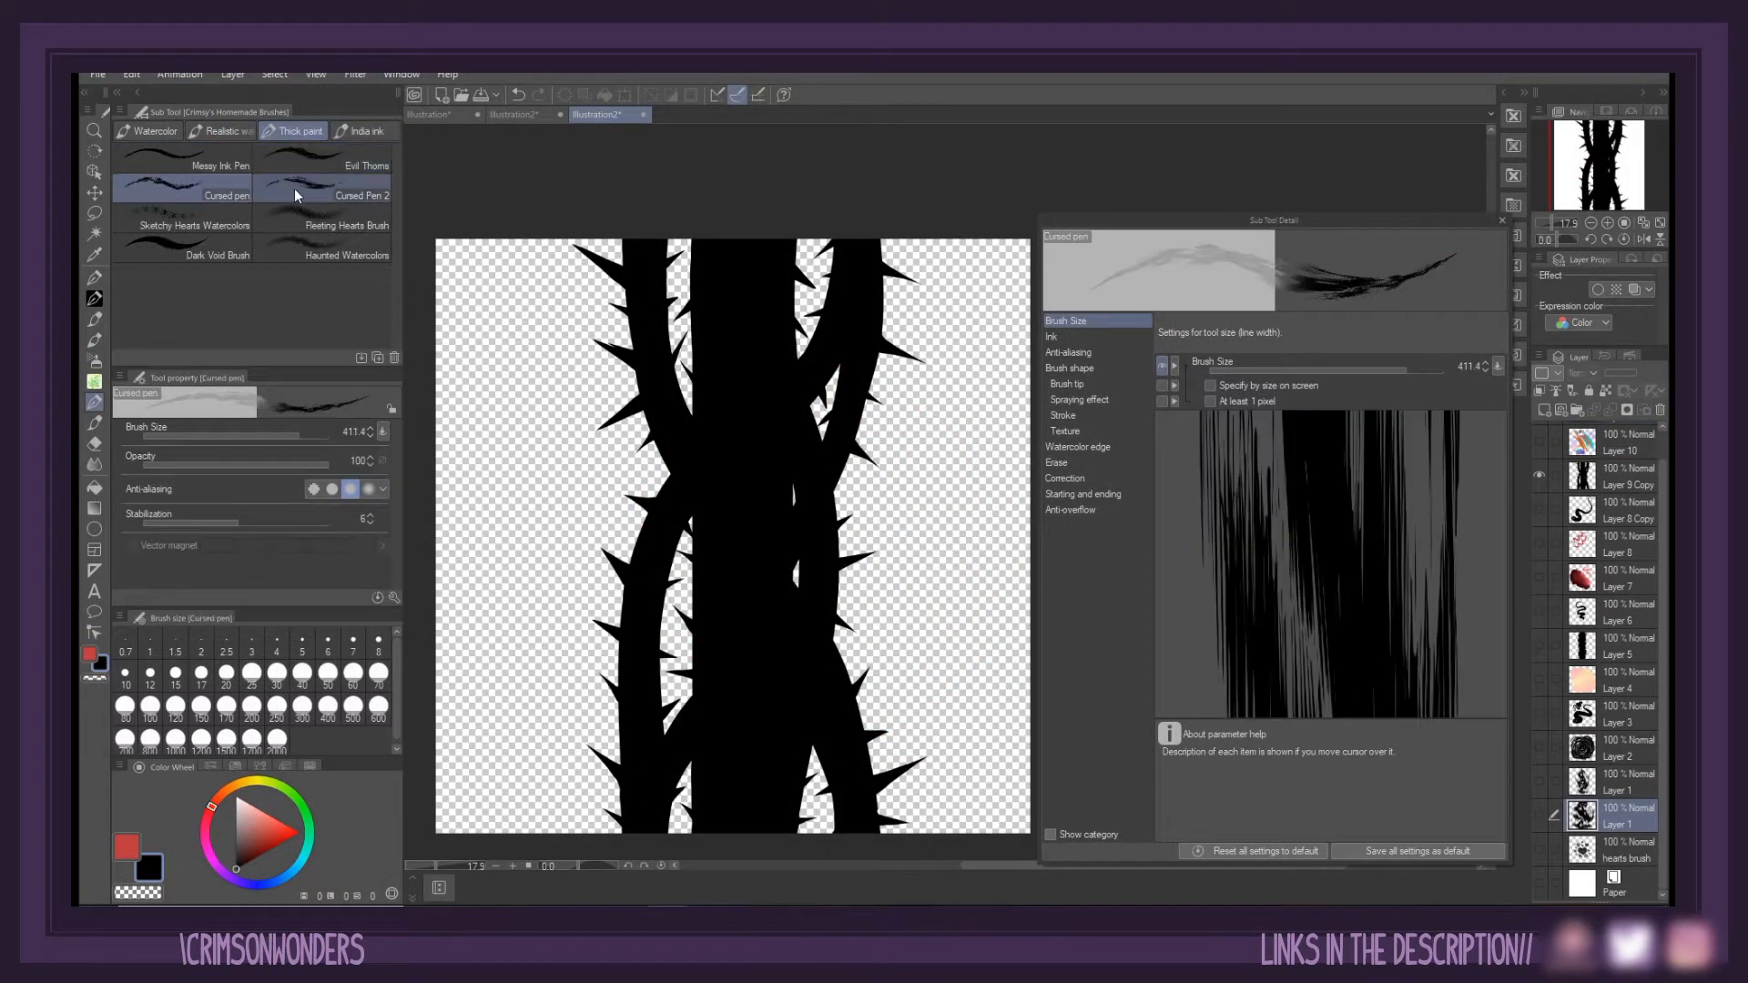
pyautogui.click(208, 223)
pyautogui.click(204, 249)
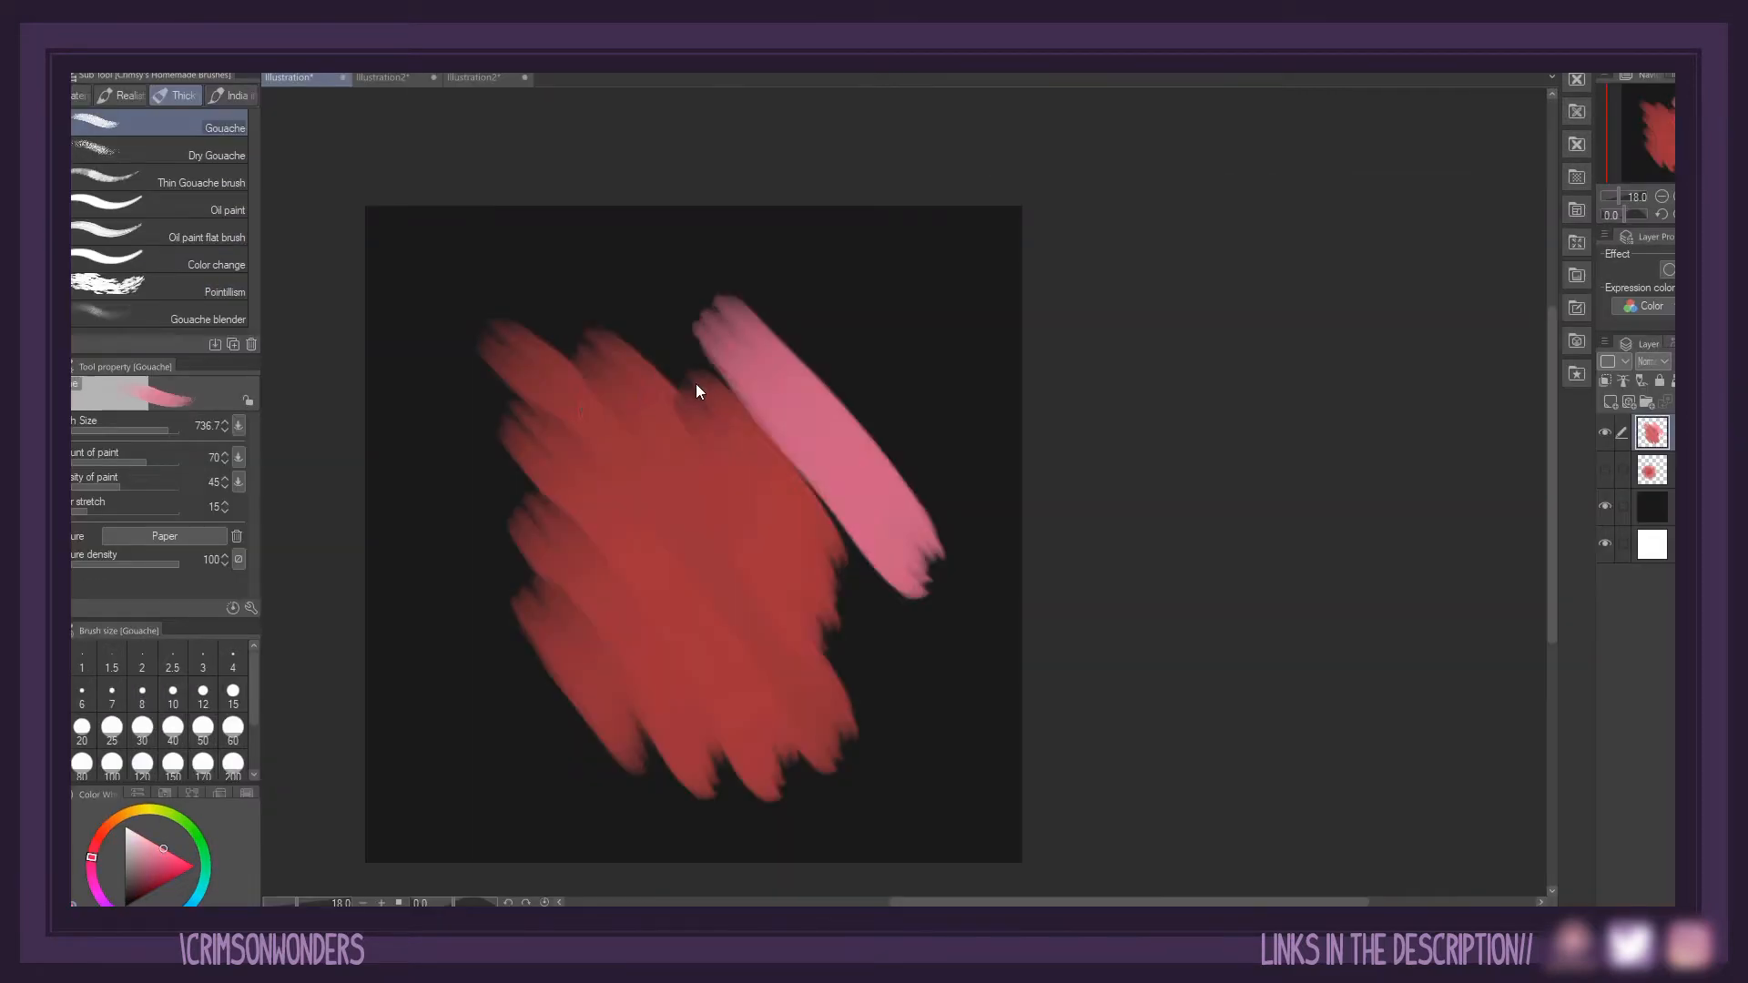
# Paint pink Gouache beside the red patch, and make red diagonal strokes with the RoughPen pencil on the empty dark canvas
pyautogui.moveTo(696, 384)
pyautogui.mouseDown()
pyautogui.moveTo(765, 508)
pyautogui.moveTo(700, 609)
pyautogui.moveTo(813, 580)
pyautogui.moveTo(822, 352)
pyautogui.moveTo(856, 338)
pyautogui.mouseUp()
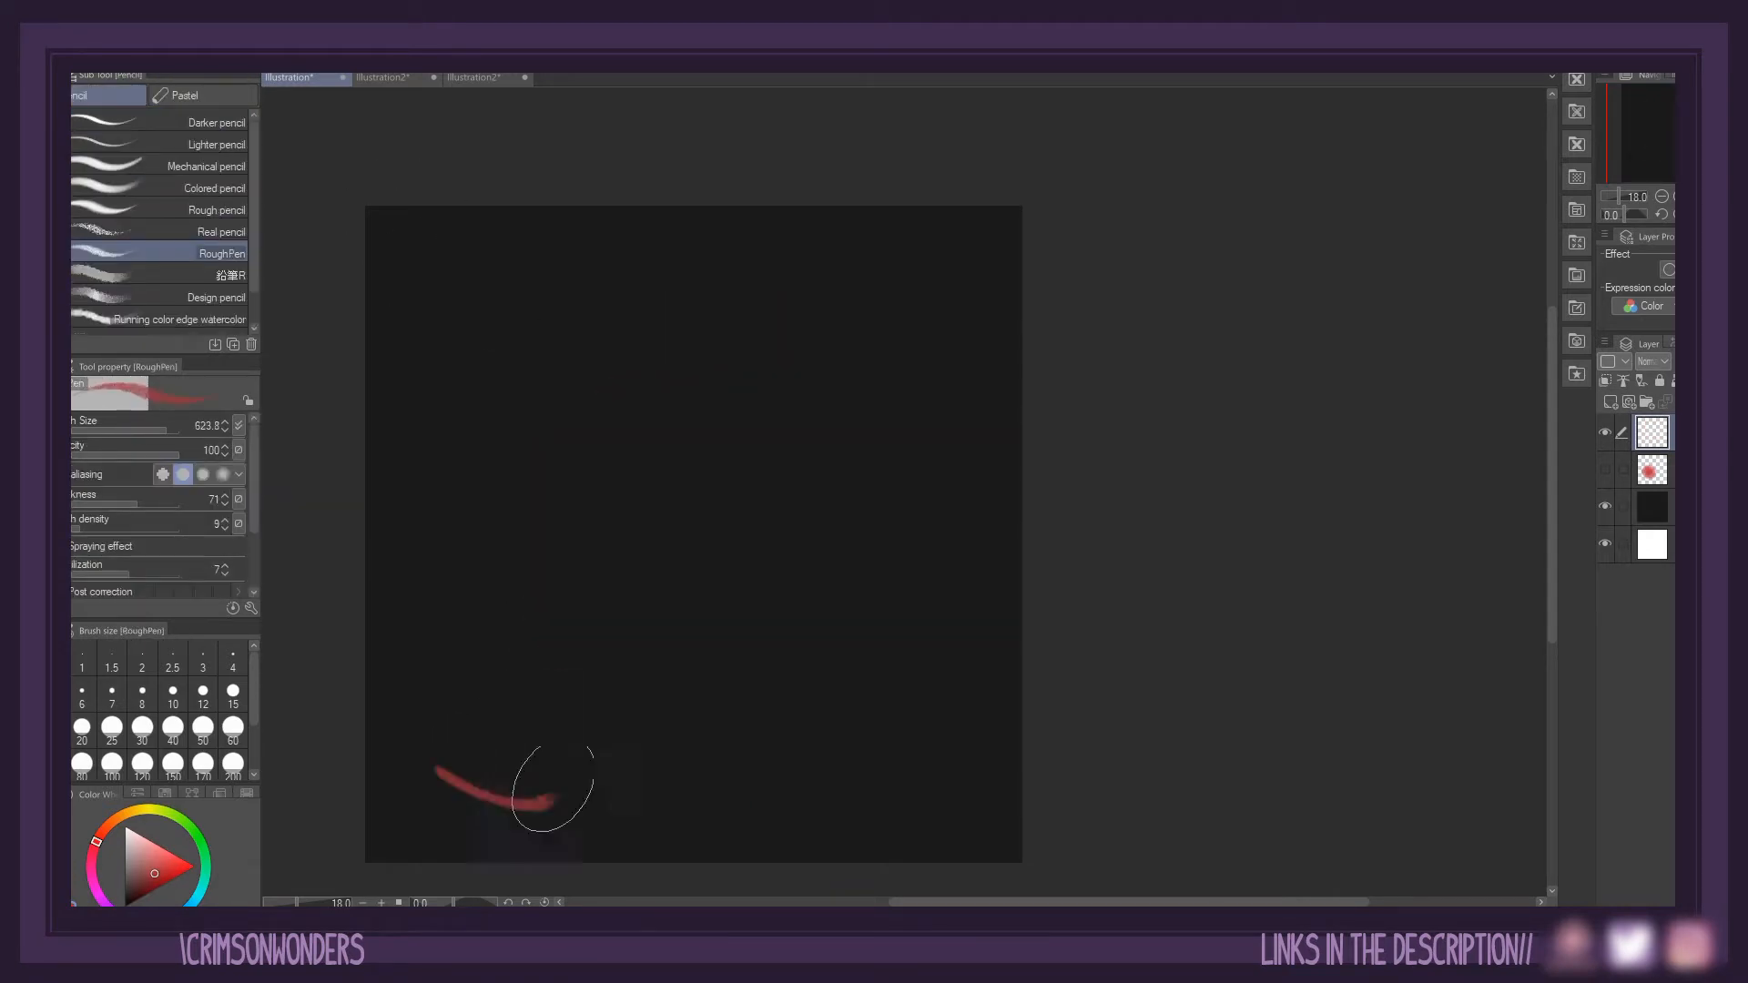
pyautogui.moveTo(554, 781); pyautogui.dragTo(856, 295)
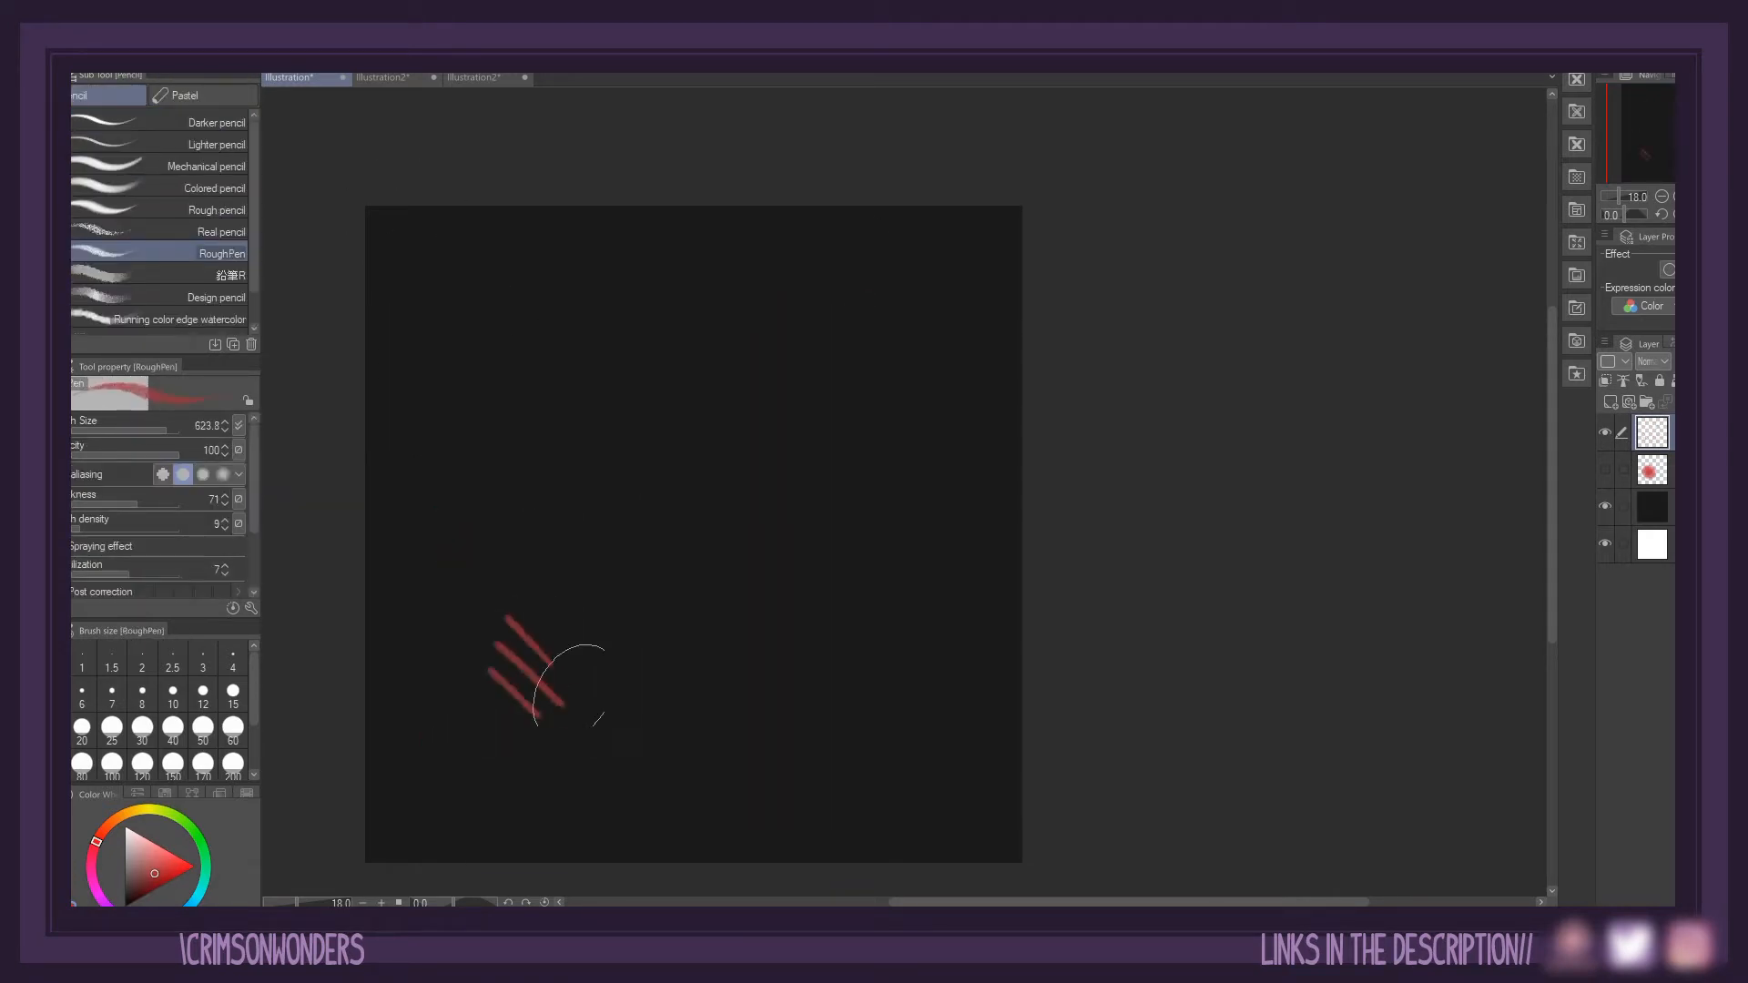
pyautogui.moveTo(483, 551); pyautogui.dragTo(592, 708)
pyautogui.moveTo(473, 500); pyautogui.dragTo(628, 710)
pyautogui.moveTo(489, 446); pyautogui.dragTo(683, 713)
pyautogui.moveTo(555, 440); pyautogui.dragTo(751, 706)
pyautogui.moveTo(636, 442); pyautogui.dragTo(801, 681)
pyautogui.moveTo(683, 437); pyautogui.dragTo(821, 631)
pyautogui.moveTo(740, 439); pyautogui.dragTo(833, 596)
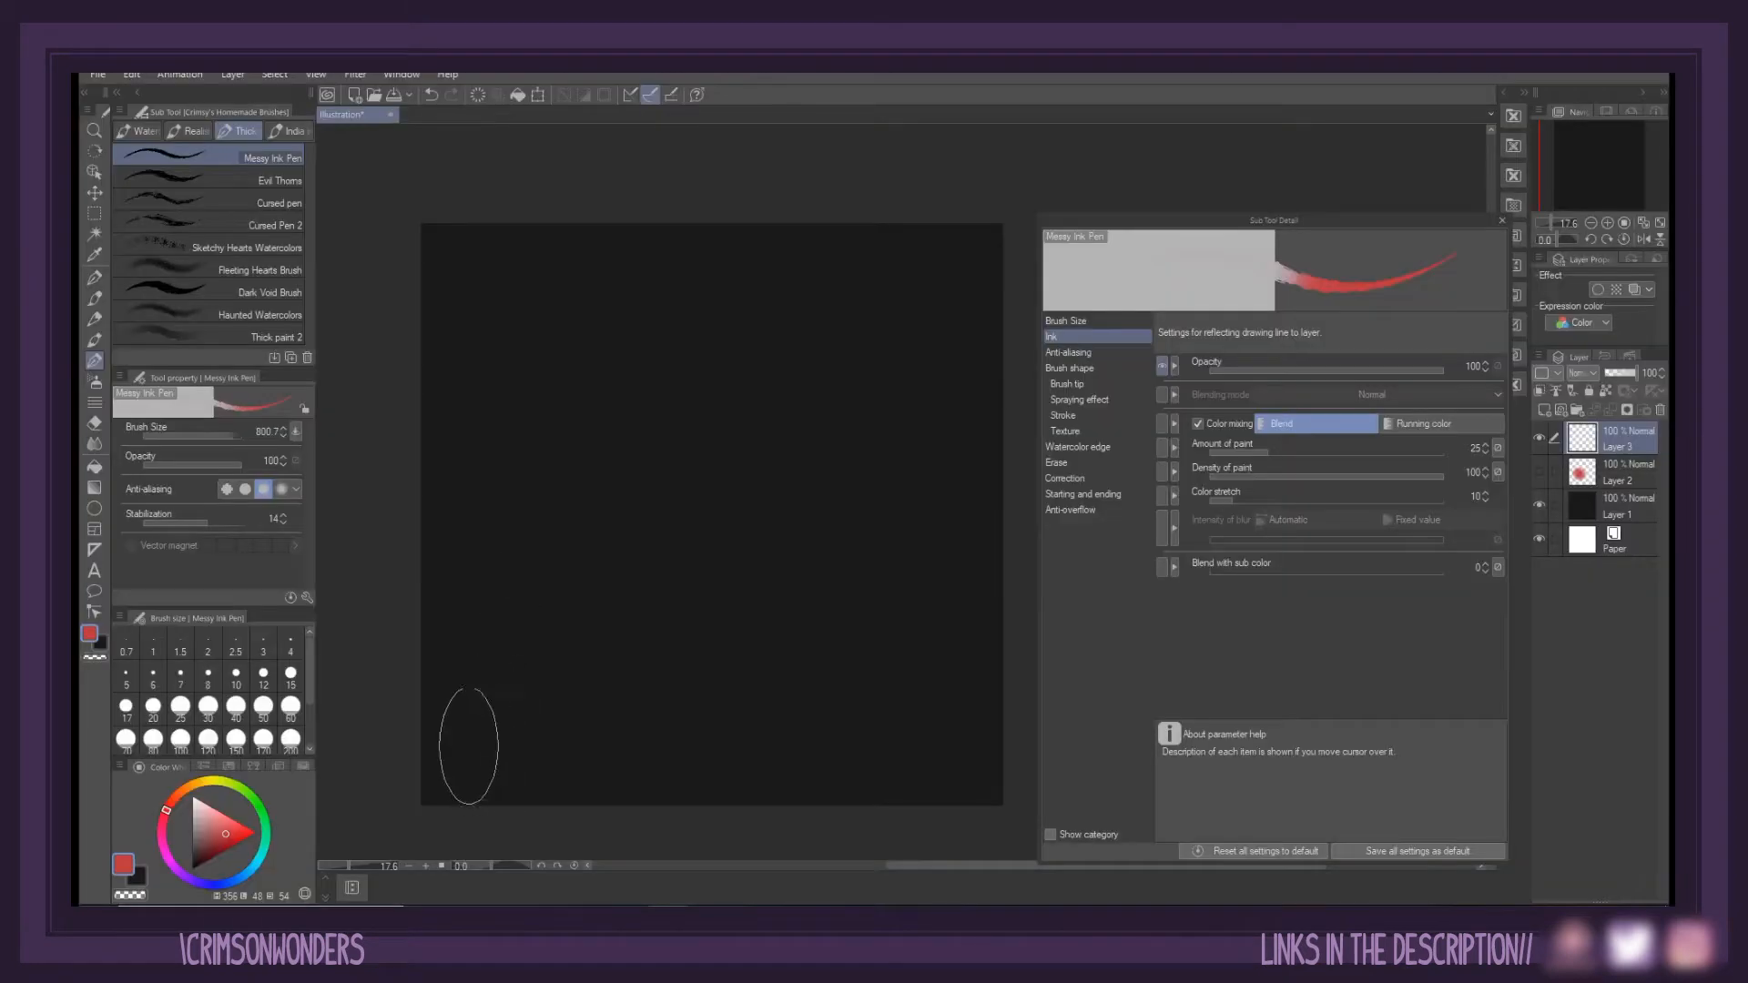
# Test red diagonal strokes across the dark canvas with the Messy Ink Pen, Cursed pen and Evil Thorns brushes
pyautogui.moveTo(469, 742)
pyautogui.mouseDown()
pyautogui.moveTo(769, 682)
pyautogui.moveTo(879, 300)
pyautogui.mouseUp()
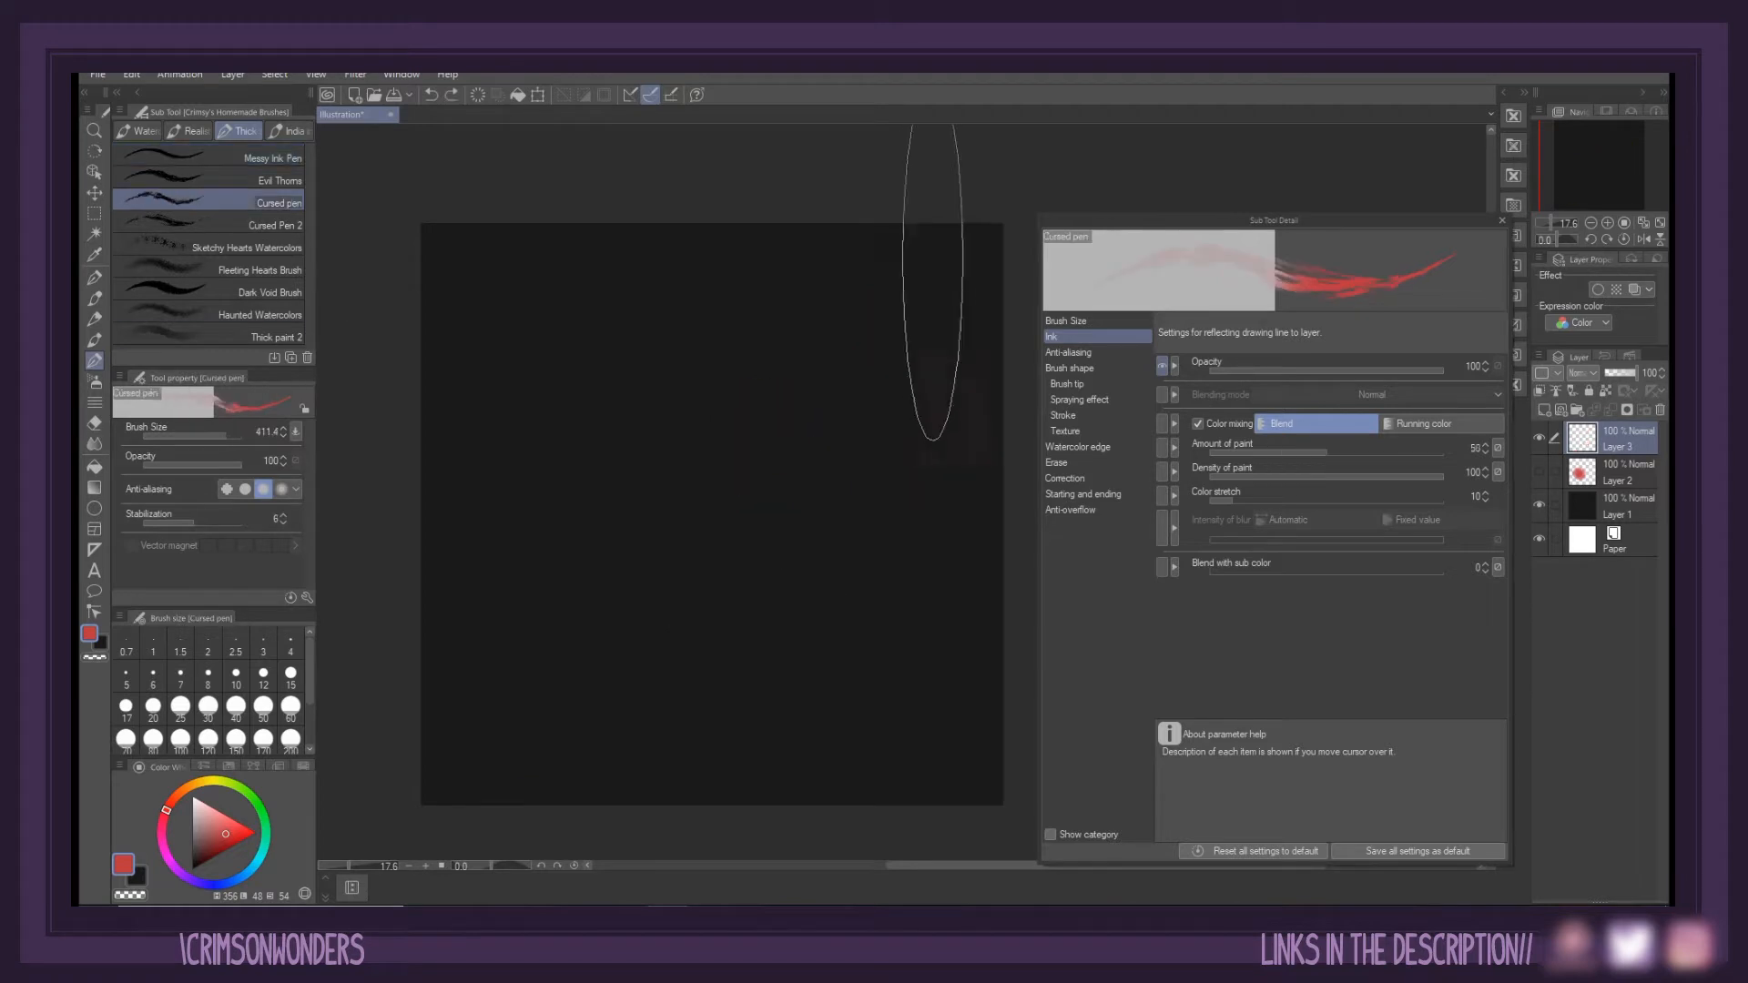
pyautogui.moveTo(910, 277)
pyautogui.mouseDown()
pyautogui.moveTo(820, 289)
pyautogui.moveTo(734, 436)
pyautogui.moveTo(768, 680)
pyautogui.moveTo(577, 663)
pyautogui.mouseUp()
pyautogui.moveTo(577, 664)
pyautogui.mouseDown()
pyautogui.moveTo(604, 497)
pyautogui.moveTo(856, 582)
pyautogui.moveTo(858, 370)
pyautogui.mouseUp()
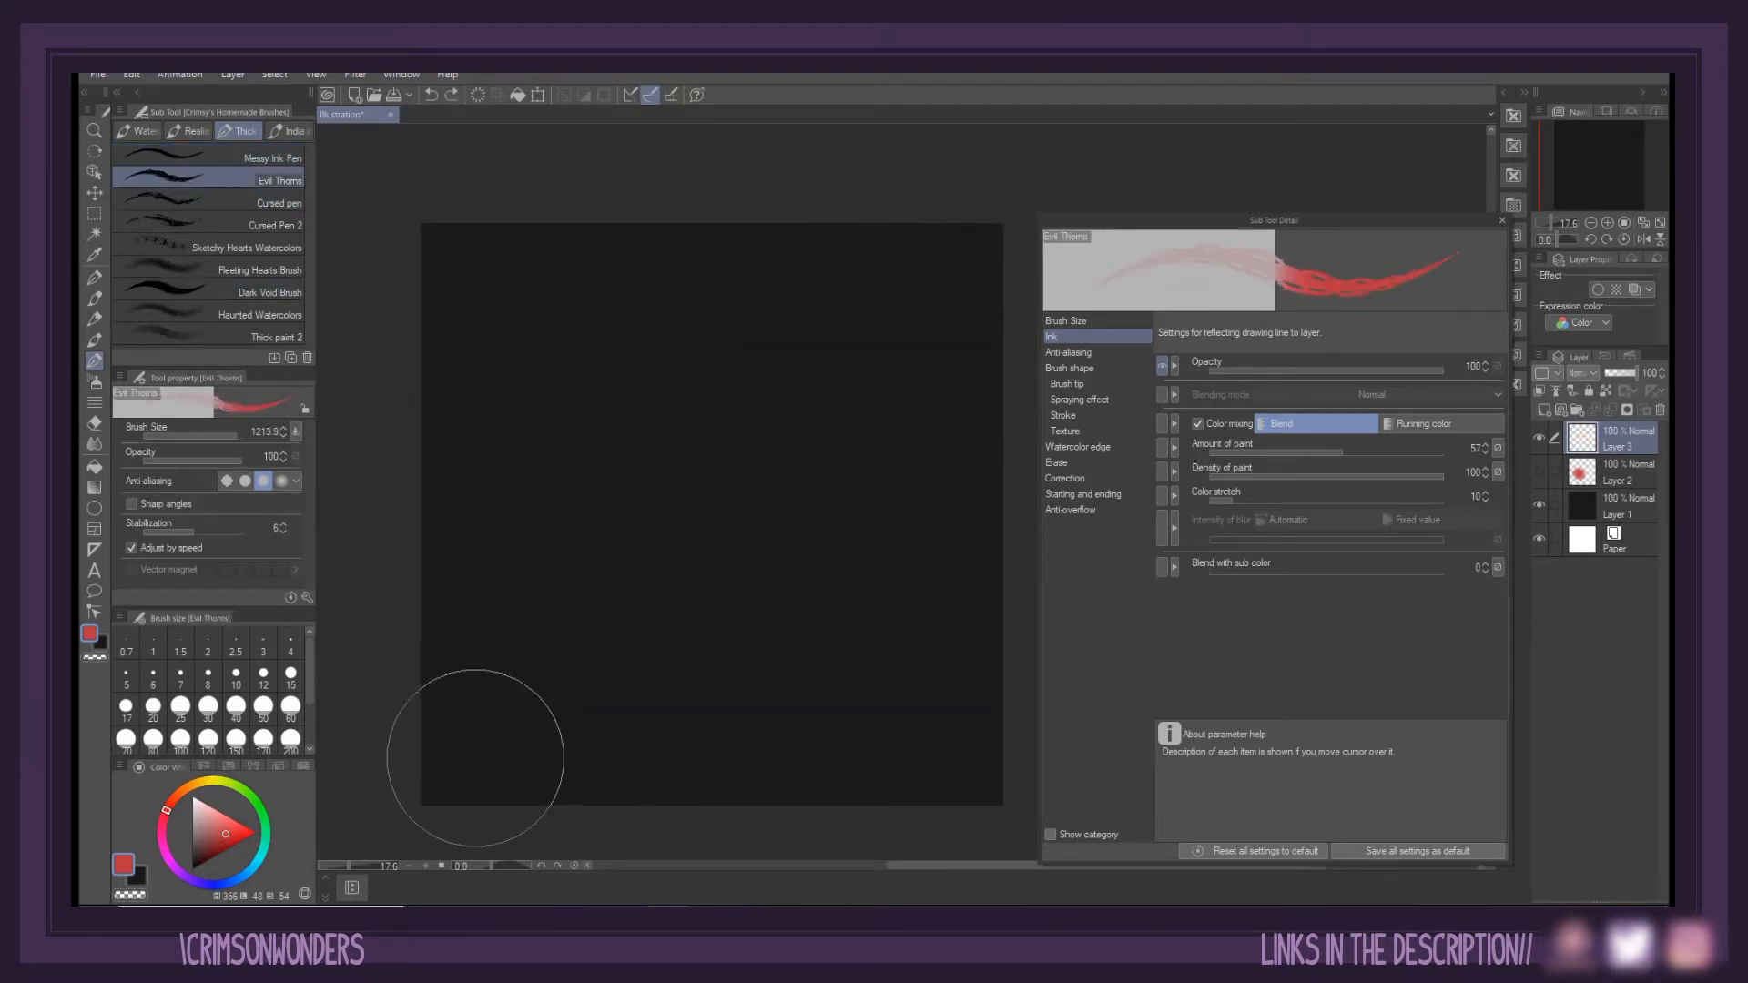
pyautogui.moveTo(469, 742)
pyautogui.mouseDown()
pyautogui.moveTo(626, 532)
pyautogui.moveTo(897, 273)
pyautogui.mouseUp()
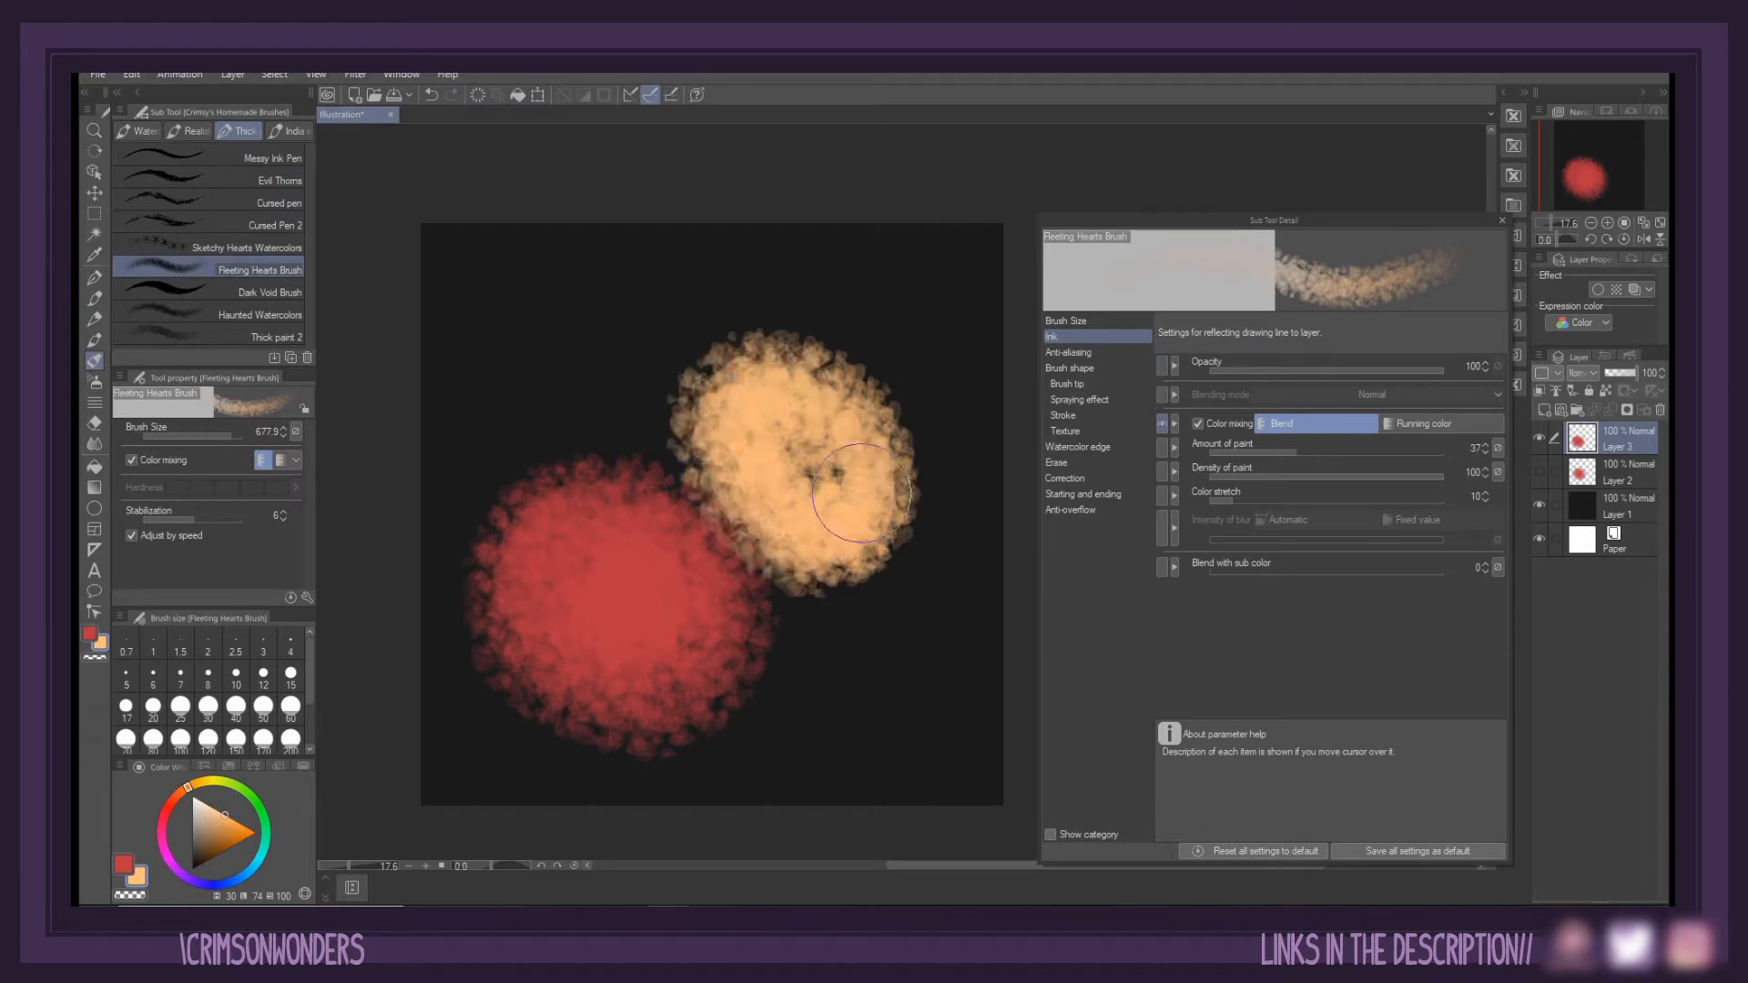
# Fill in the light orange patch with the Fleeting Hearts Brush and blend it into the red patch
pyautogui.moveTo(783, 459)
pyautogui.mouseDown()
pyautogui.moveTo(801, 511)
pyautogui.moveTo(706, 479)
pyautogui.mouseUp()
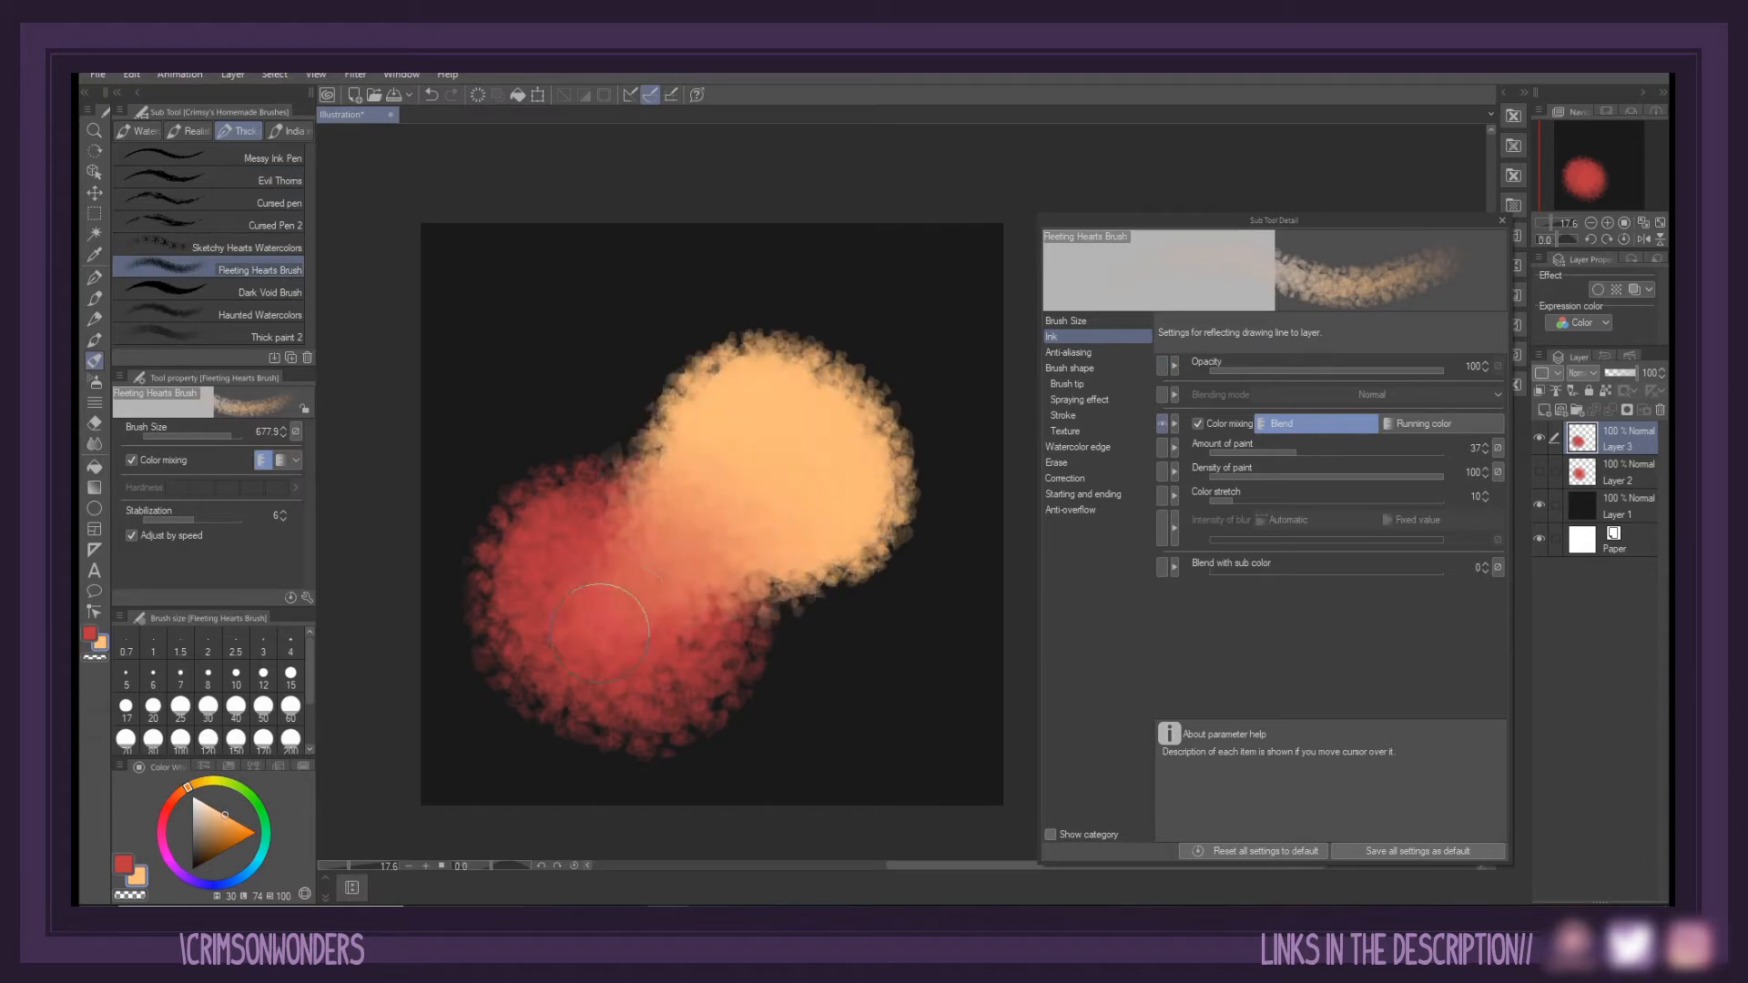
pyautogui.moveTo(705, 479); pyautogui.dragTo(623, 484)
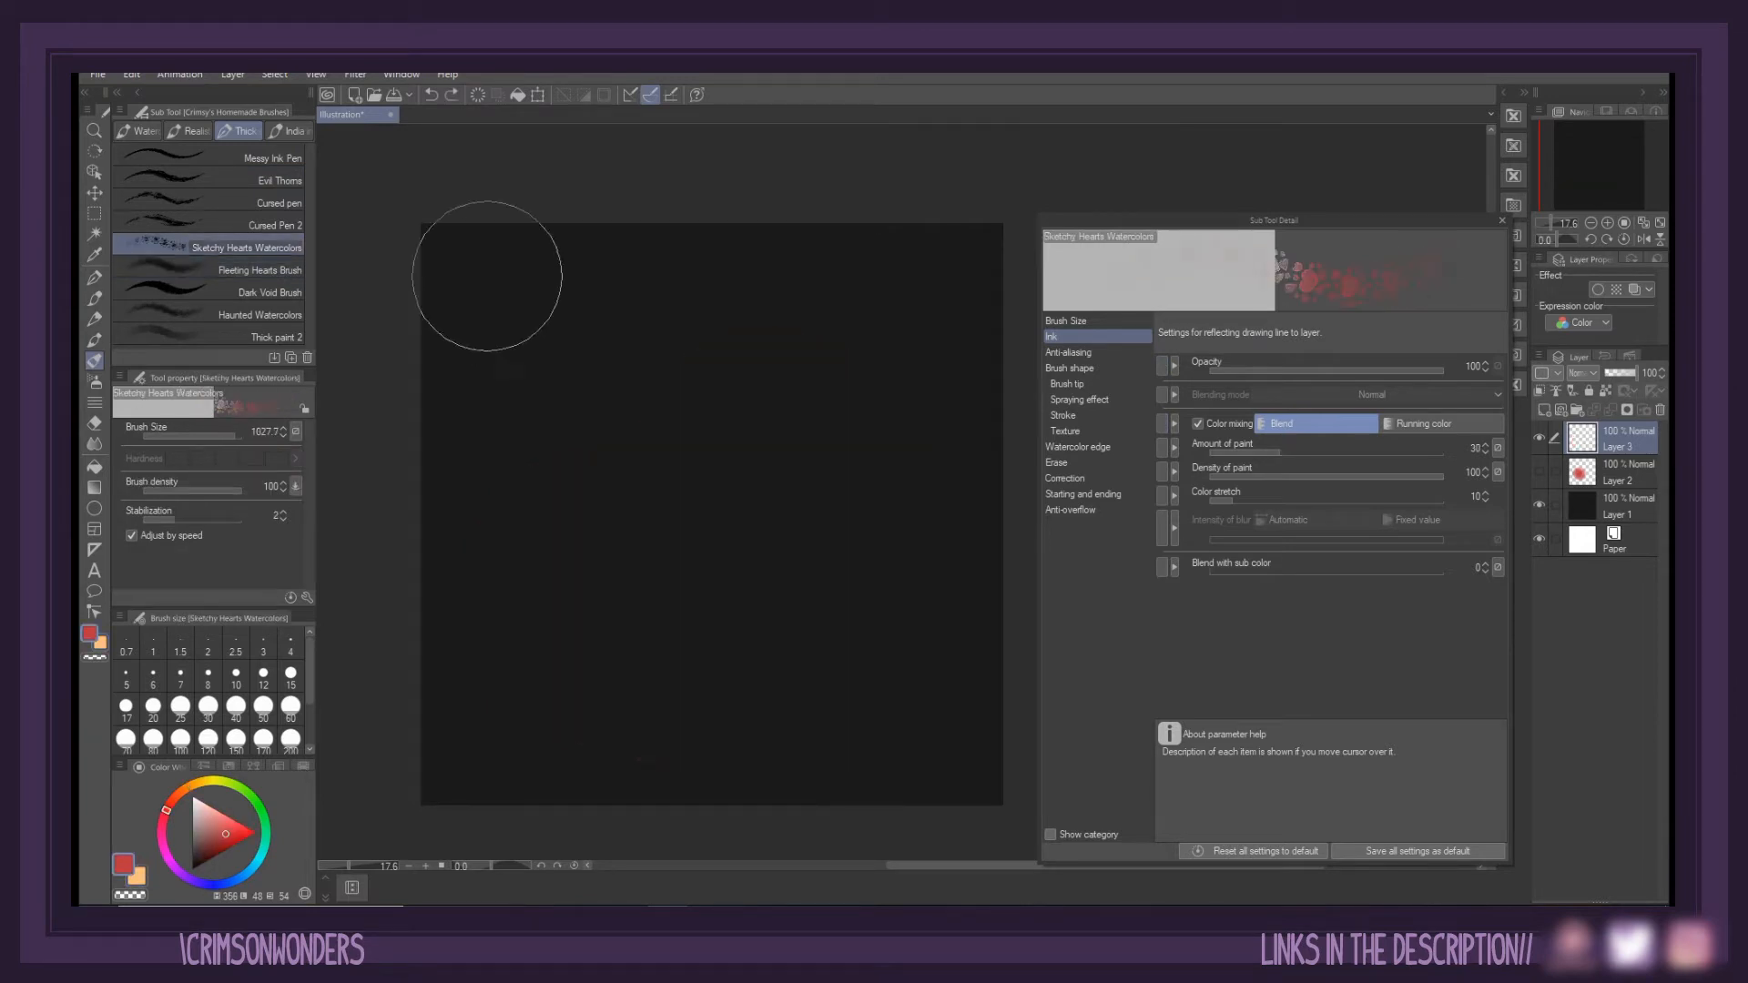
# Paint diagonal rows of red hearts with Sketchy Hearts Watercolors, and blend red into the orange patch with Haunted Watercolors
pyautogui.moveTo(488, 273); pyautogui.dragTo(956, 801)
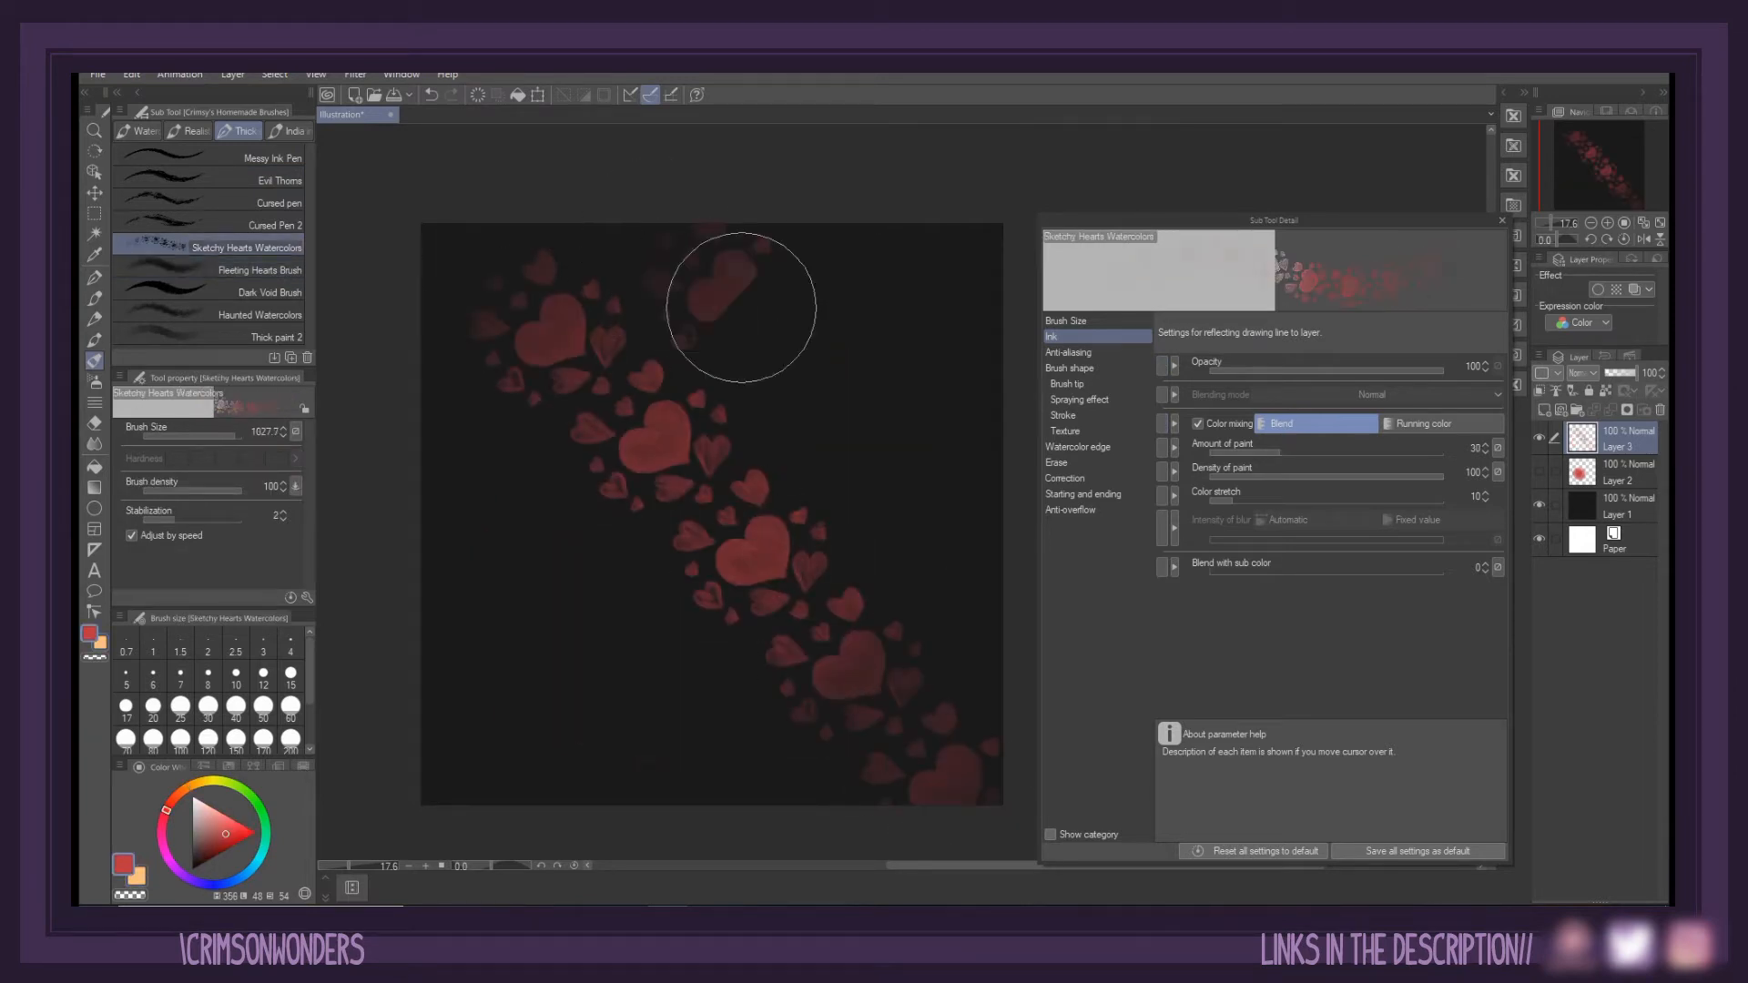
pyautogui.moveTo(741, 306); pyautogui.dragTo(947, 510)
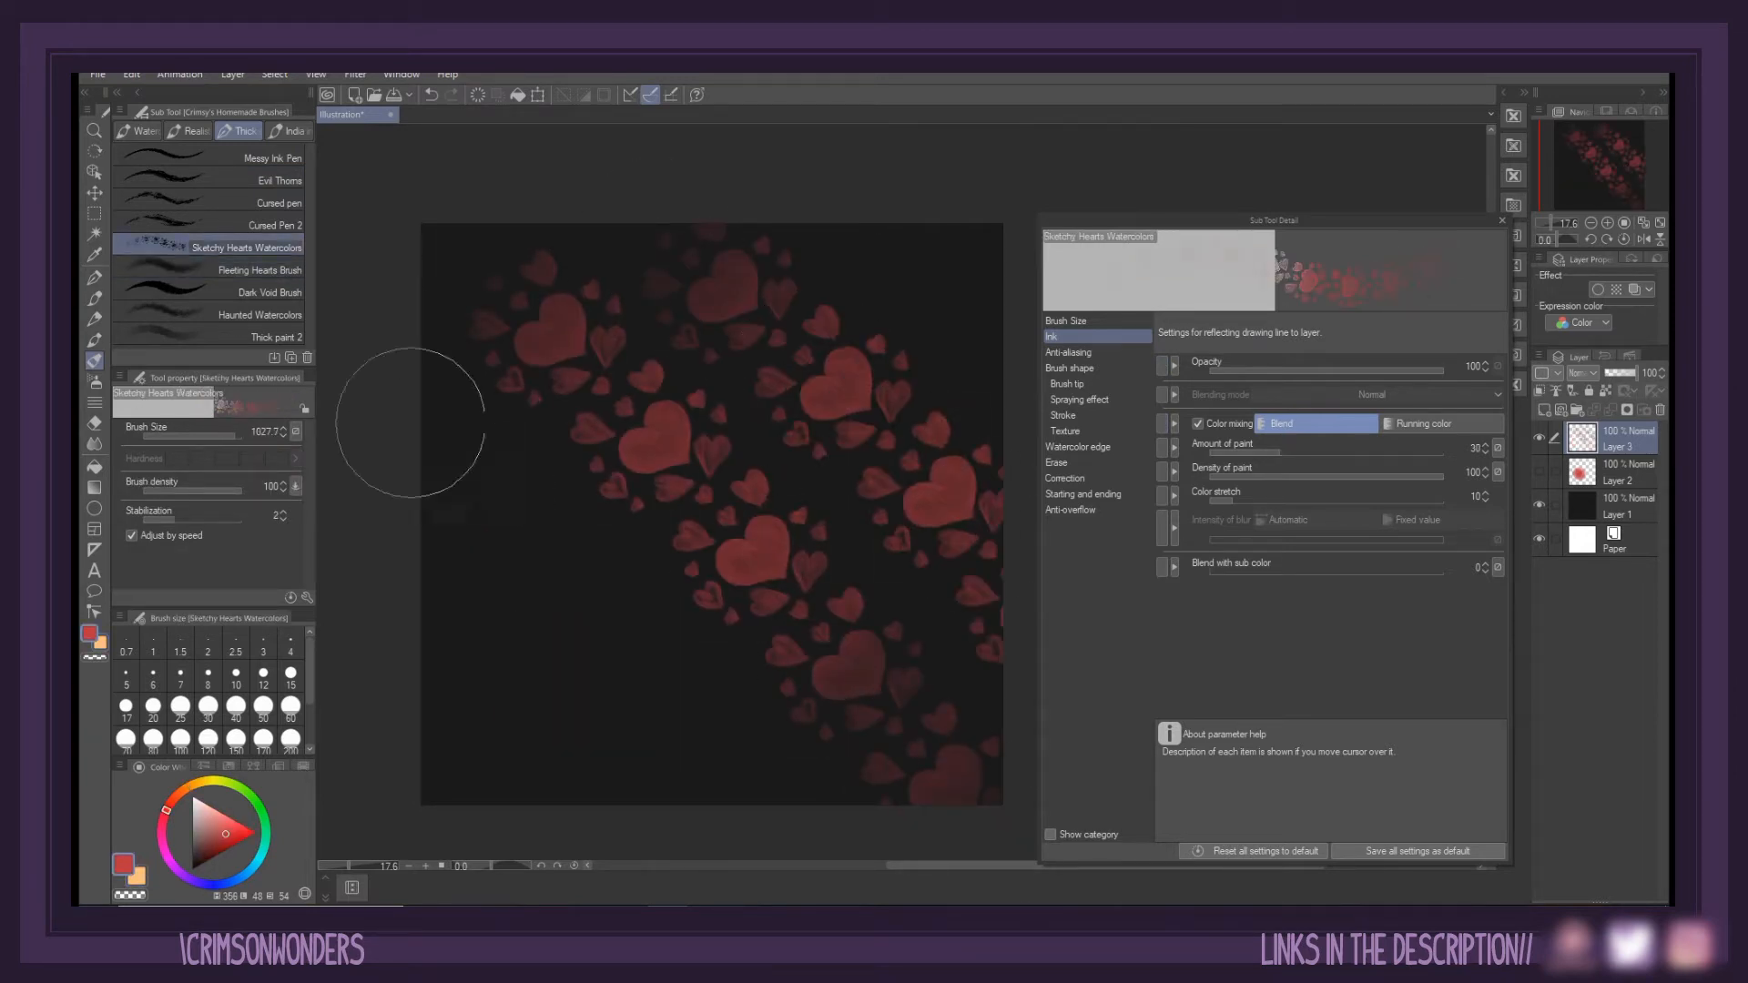
pyautogui.moveTo(409, 421); pyautogui.dragTo(774, 783)
pyautogui.moveTo(410, 628); pyautogui.dragTo(546, 765)
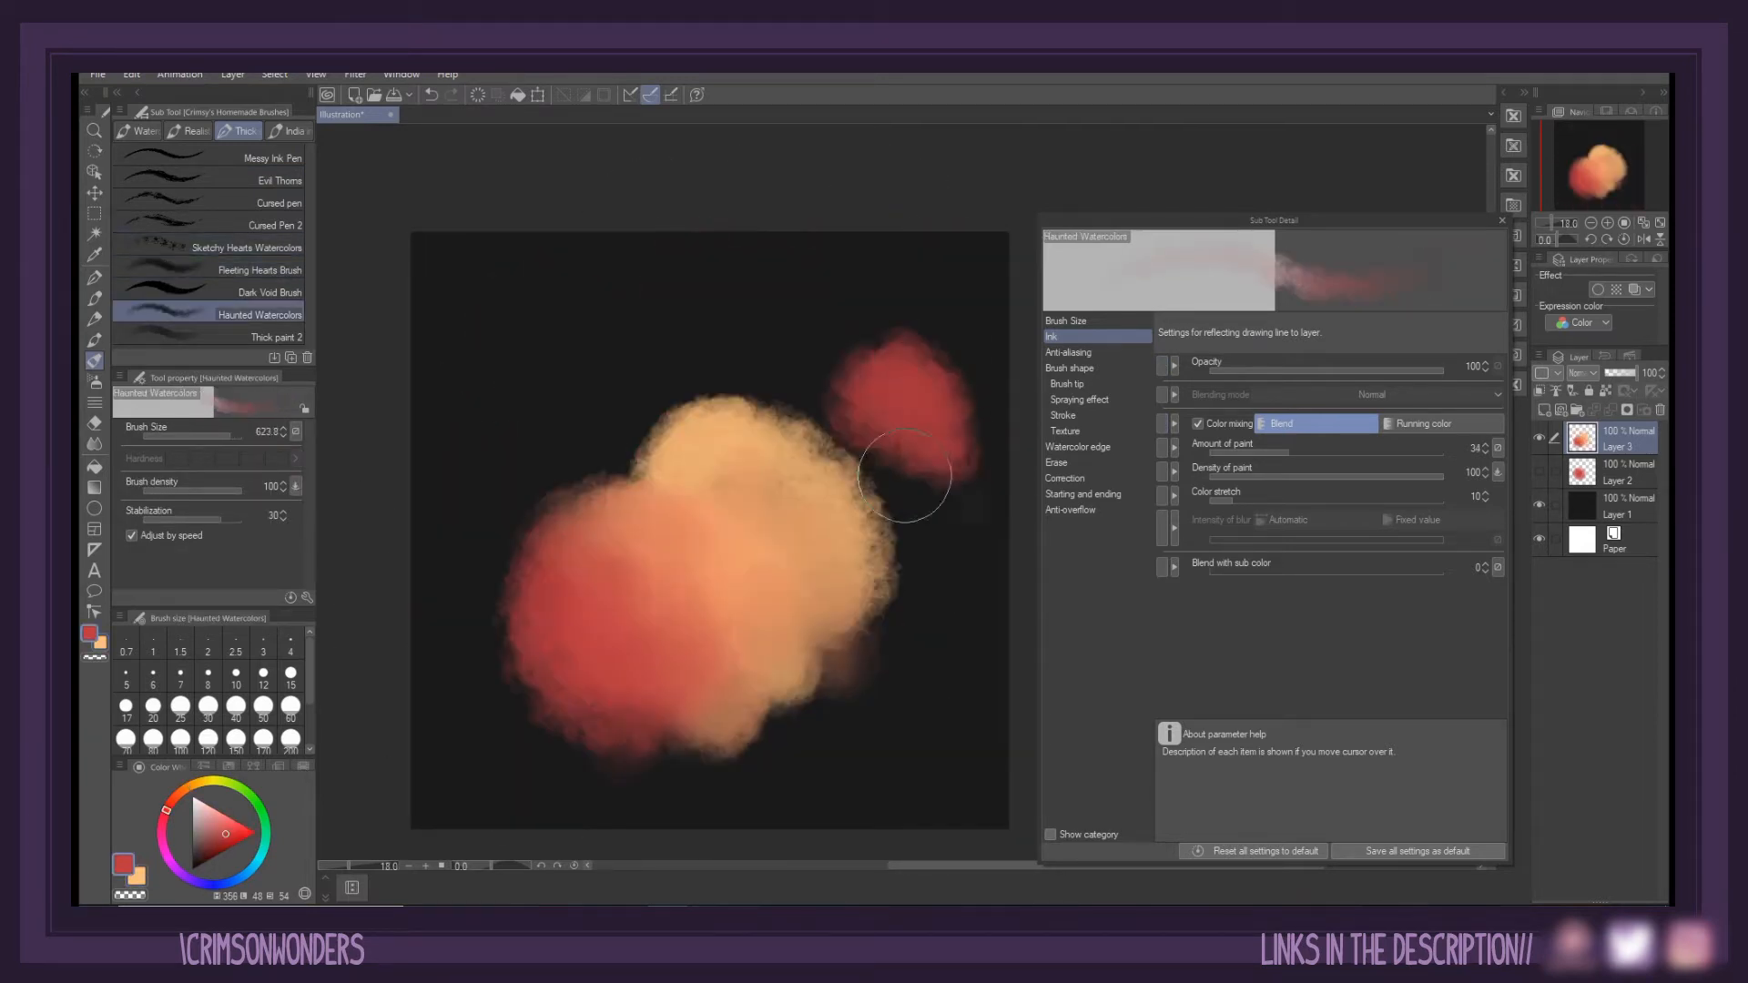
pyautogui.moveTo(904, 475)
pyautogui.mouseDown()
pyautogui.moveTo(896, 498)
pyautogui.moveTo(747, 383)
pyautogui.moveTo(694, 382)
pyautogui.moveTo(889, 637)
pyautogui.moveTo(865, 556)
pyautogui.moveTo(975, 546)
pyautogui.moveTo(624, 468)
pyautogui.mouseUp()
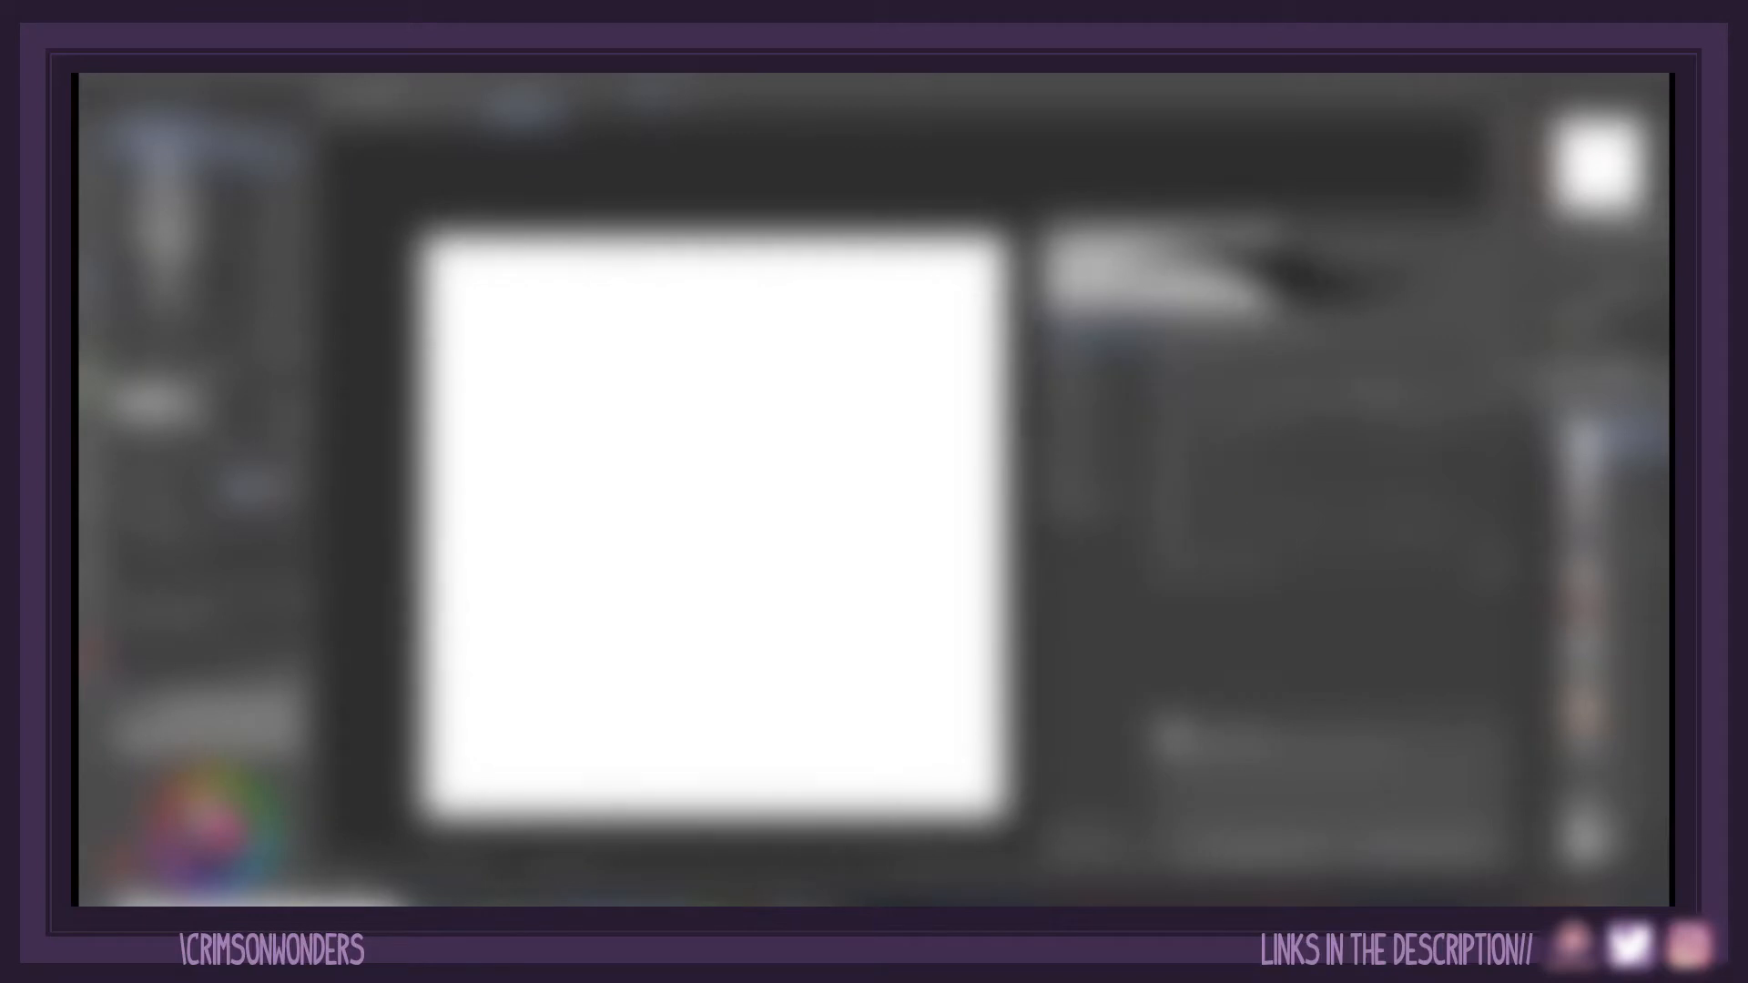
# Draw wavy test strokes on the white canvas with the G-pen, the RoughPen pencil and the leaf decoration brush
pyautogui.moveTo(493, 729)
pyautogui.mouseDown()
pyautogui.moveTo(599, 709)
pyautogui.moveTo(546, 499)
pyautogui.moveTo(809, 645)
pyautogui.moveTo(774, 449)
pyautogui.moveTo(864, 419)
pyautogui.moveTo(892, 345)
pyautogui.mouseUp()
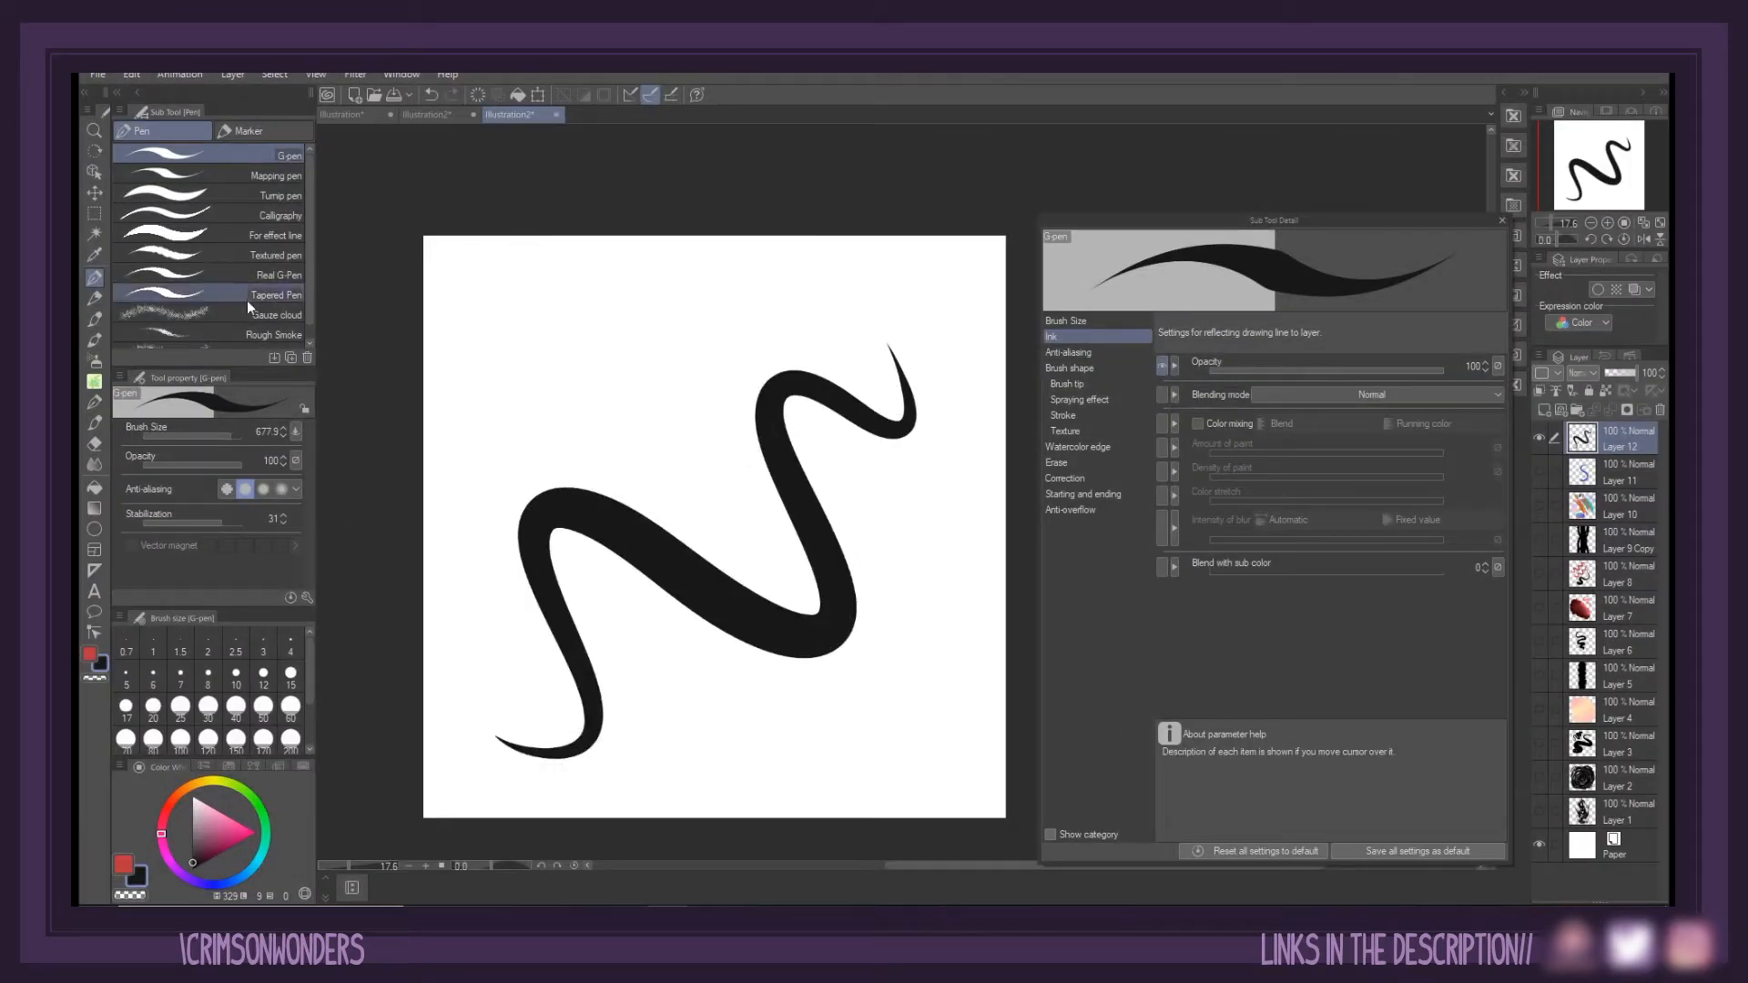
pyautogui.click(93, 299)
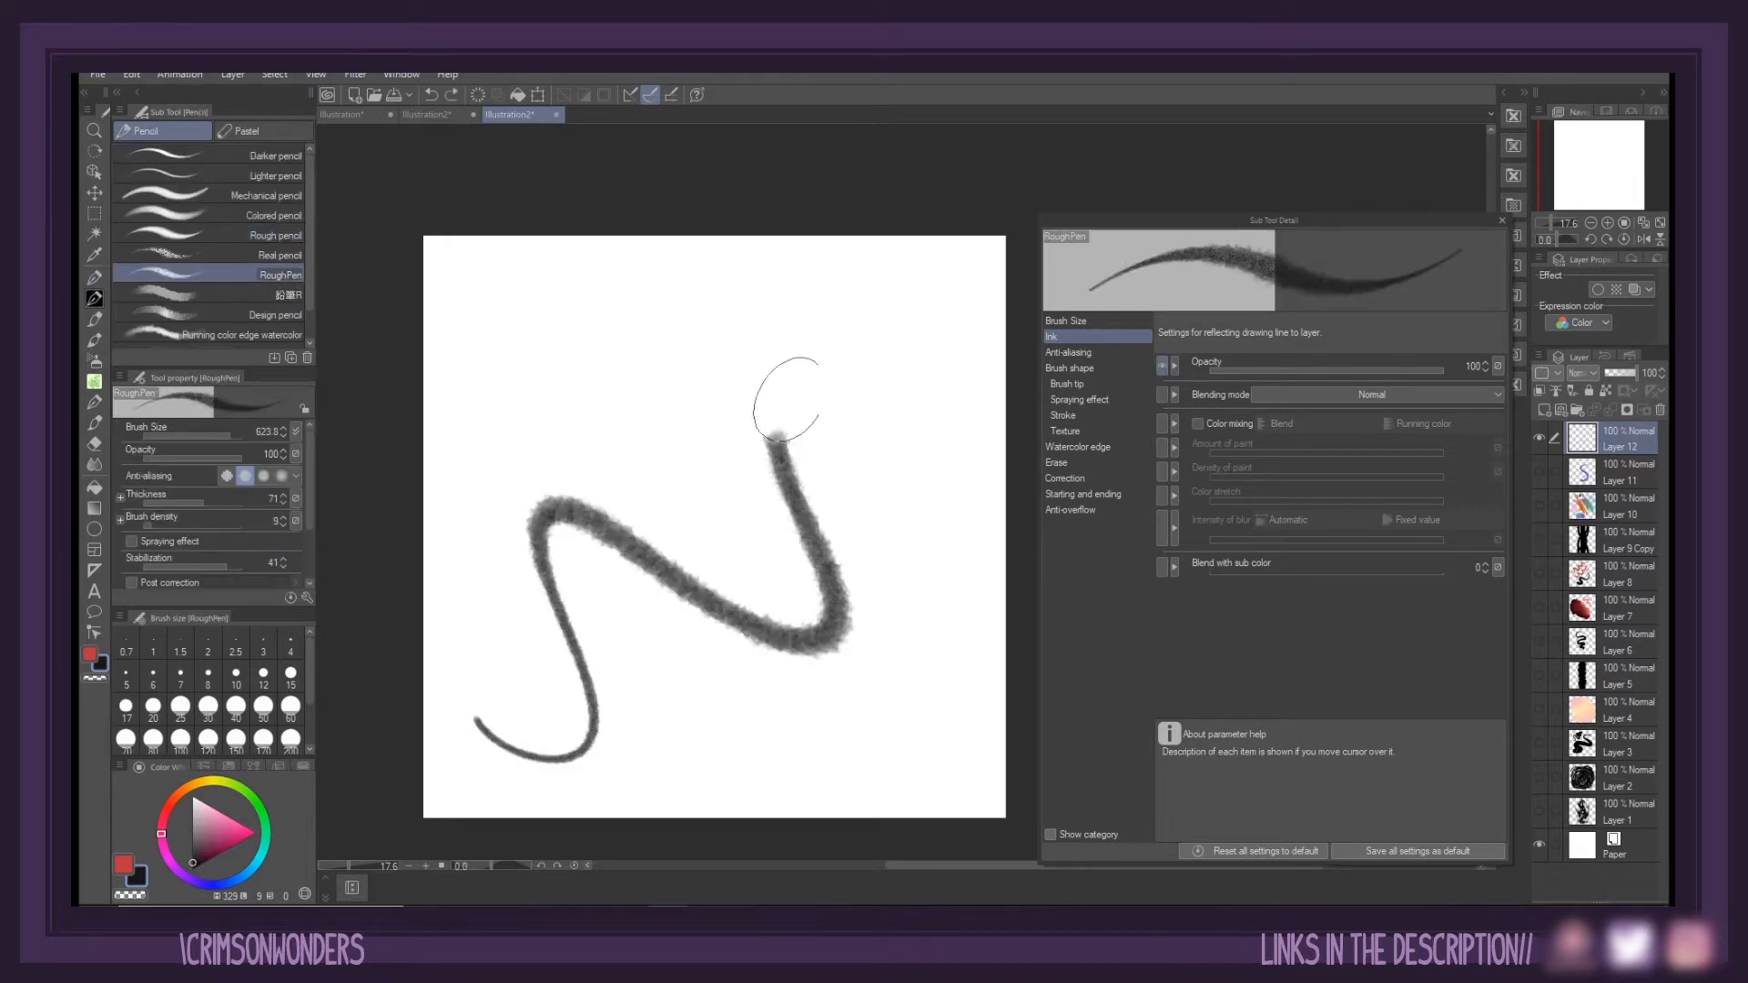
pyautogui.moveTo(792, 379); pyautogui.dragTo(897, 343)
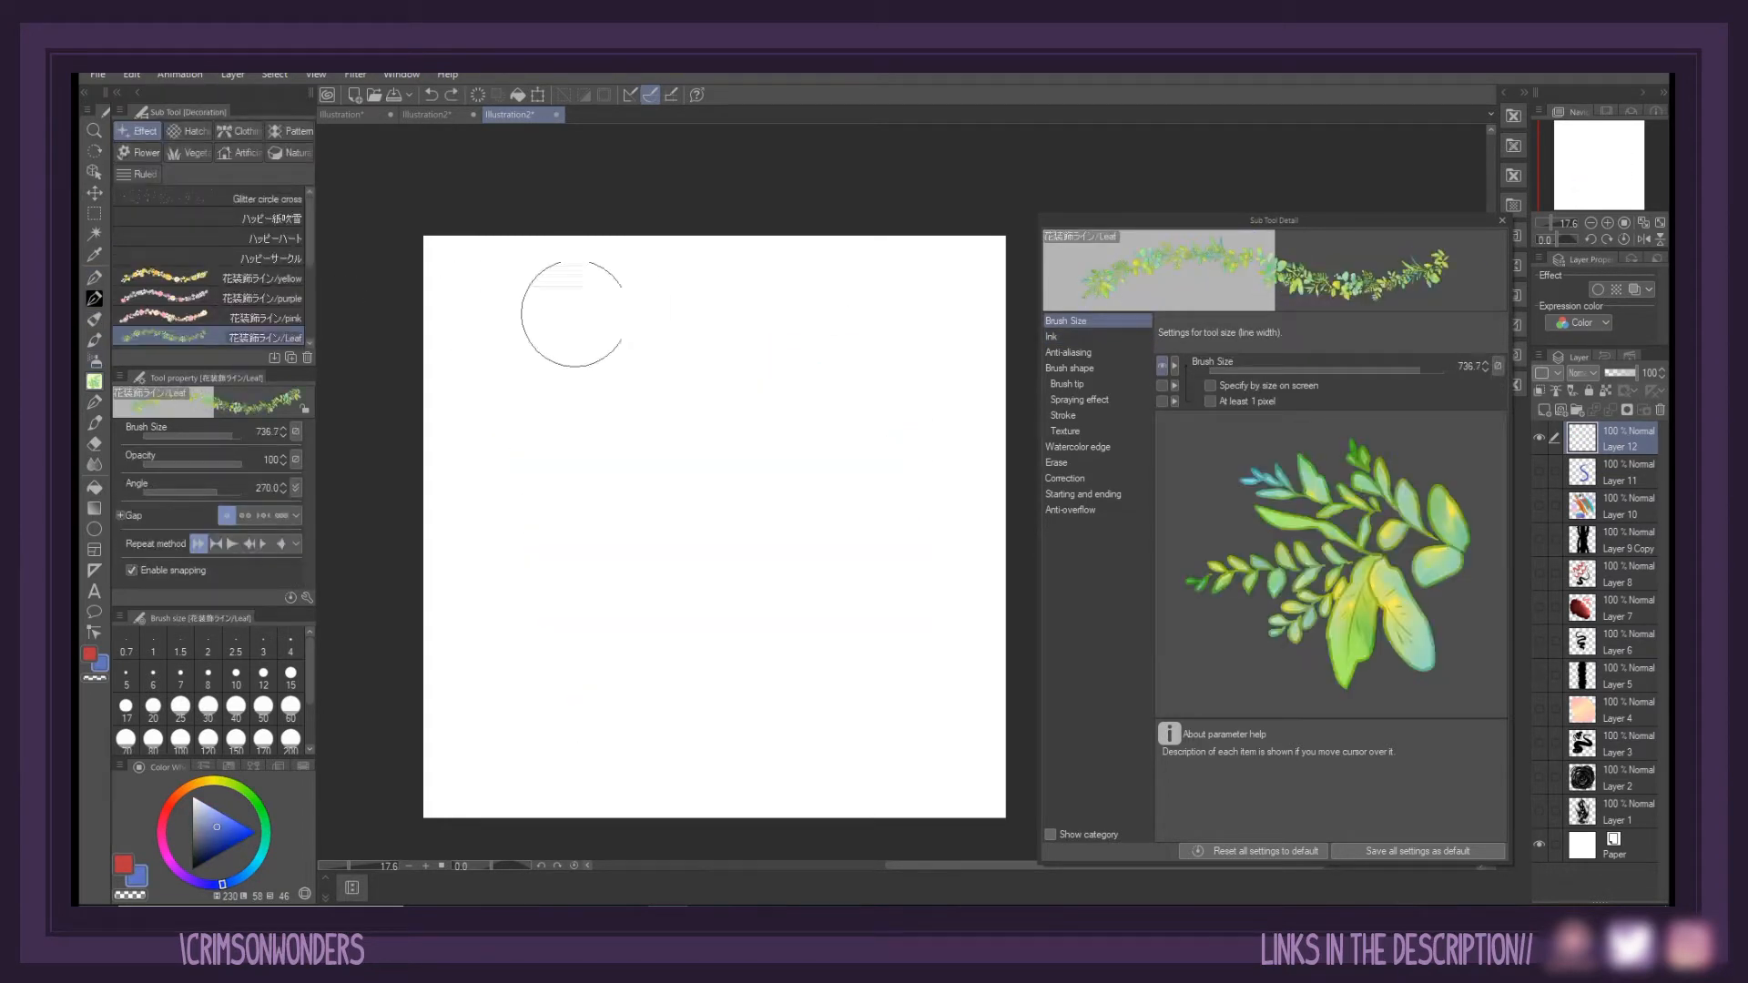
pyautogui.moveTo(574, 312)
pyautogui.mouseDown()
pyautogui.moveTo(663, 437)
pyautogui.moveTo(691, 702)
pyautogui.mouseUp()
# Draw a blue test stroke across the white canvas with the Bit husky 3 India ink brush
pyautogui.click(93, 319)
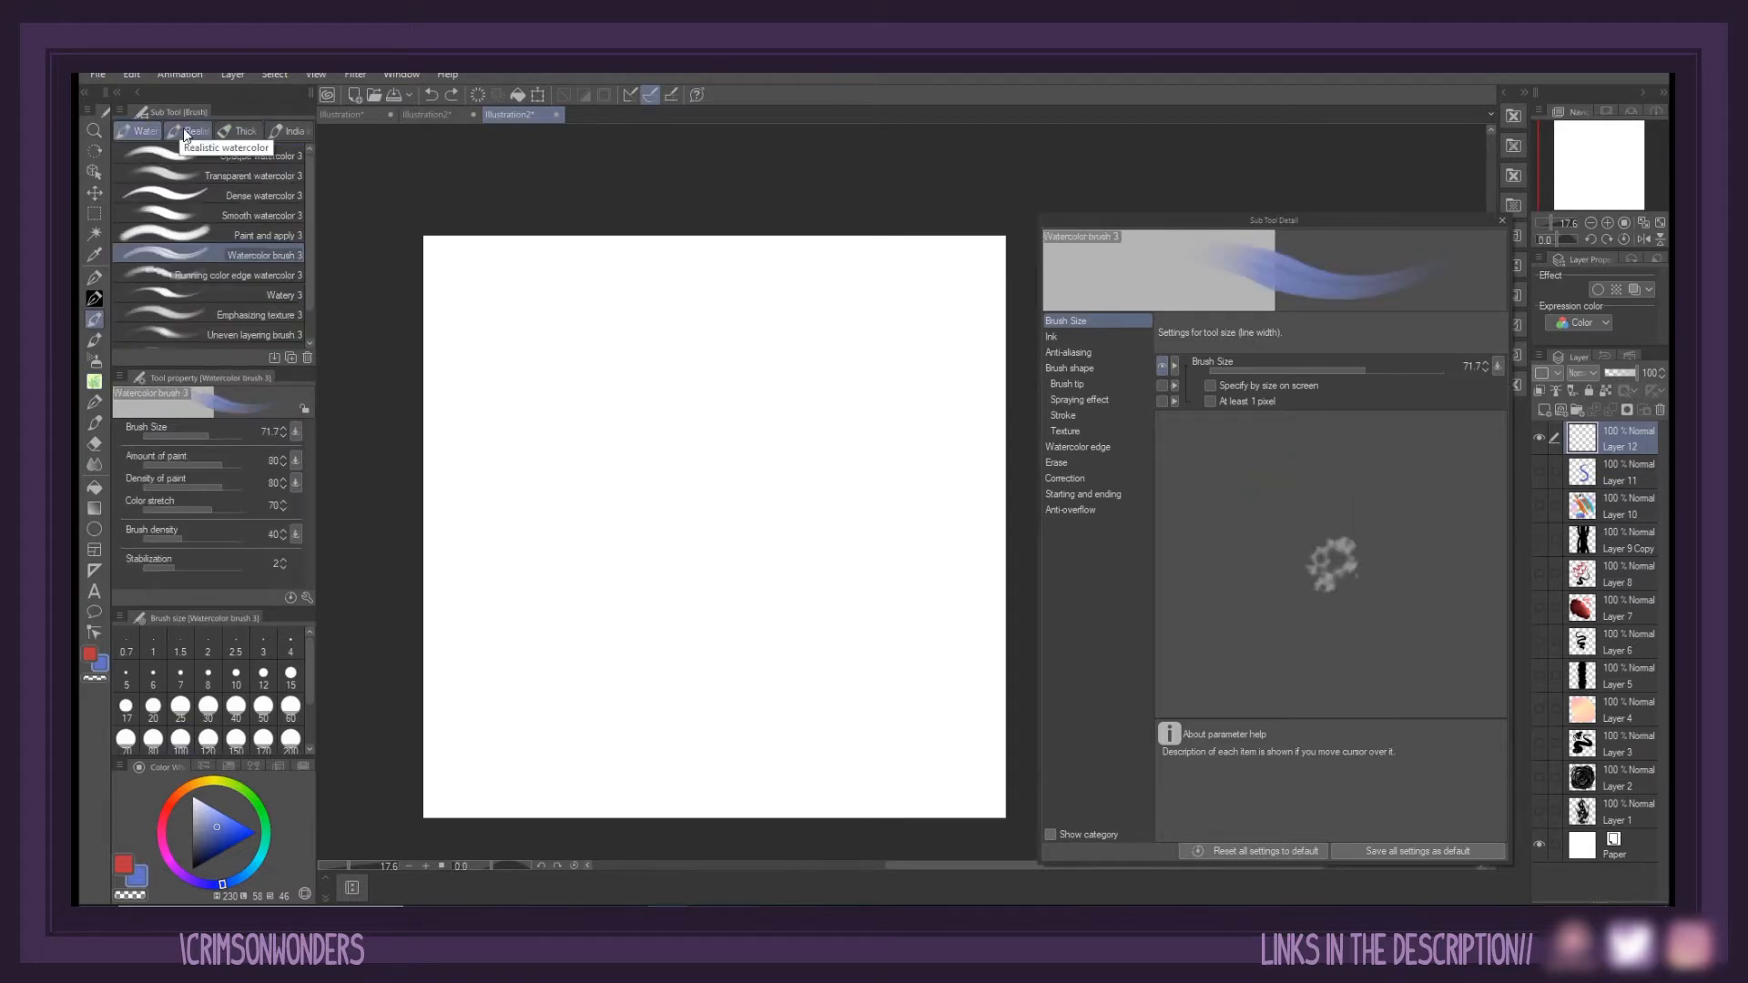
pyautogui.click(287, 132)
pyautogui.click(195, 161)
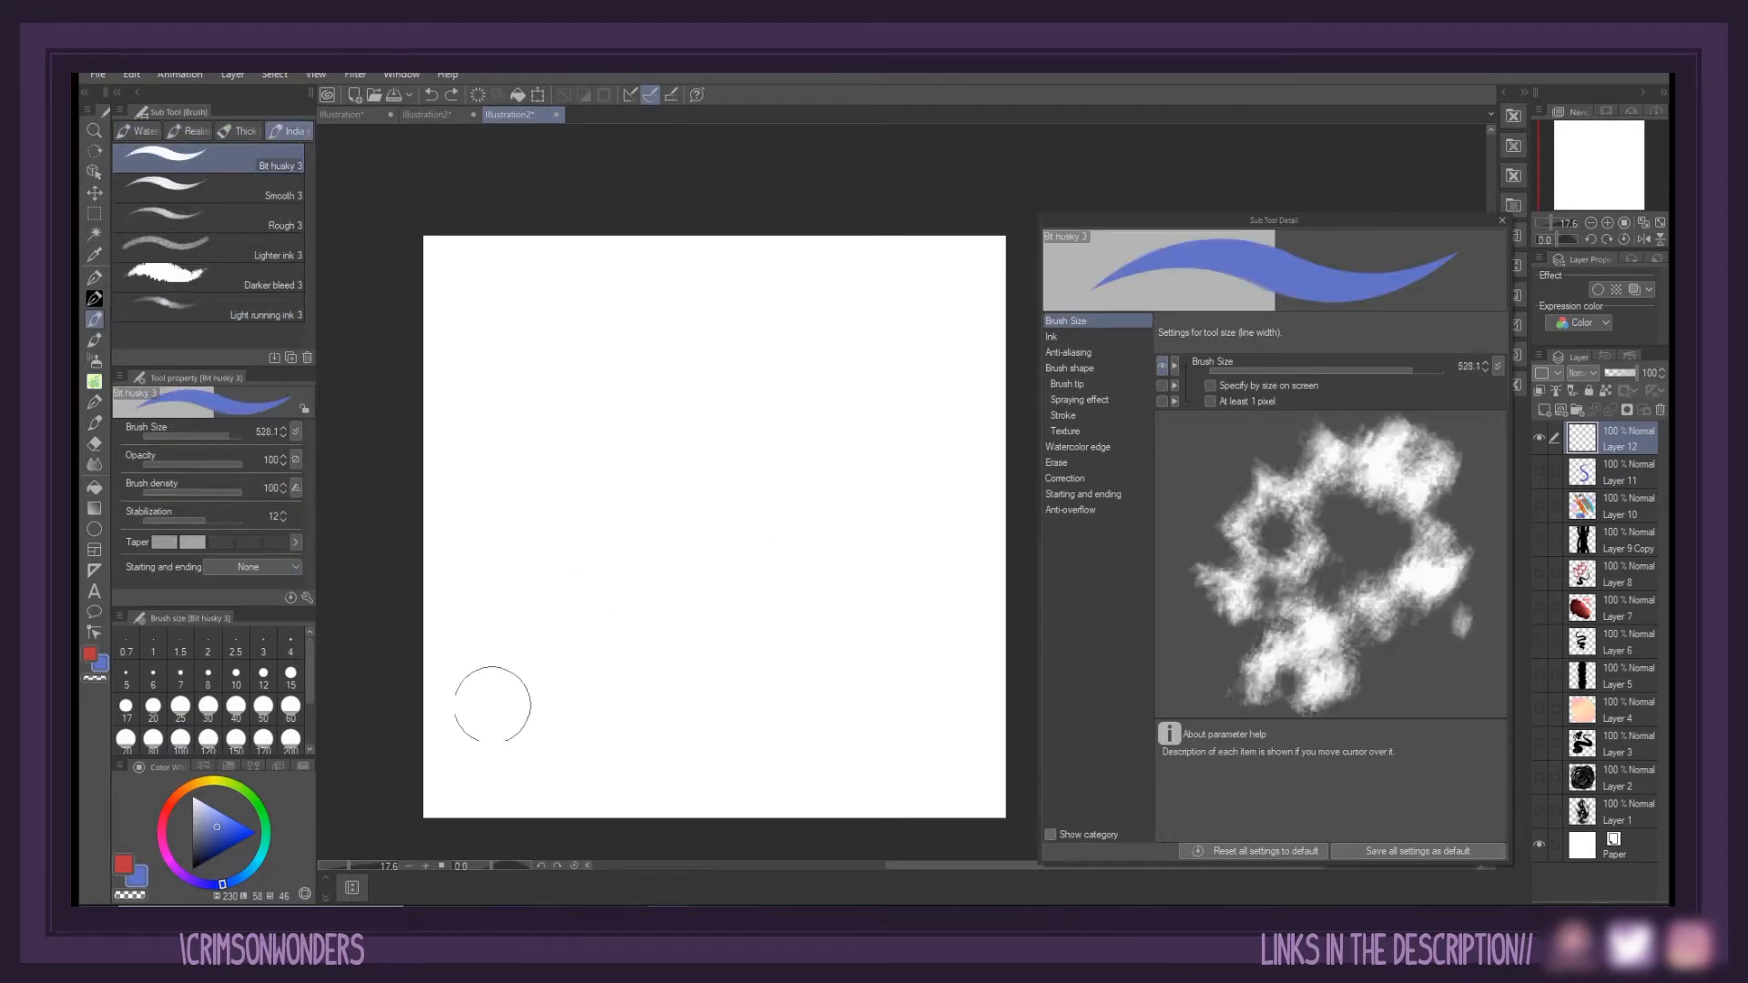
pyautogui.moveTo(491, 704)
pyautogui.mouseDown()
pyautogui.moveTo(507, 488)
pyautogui.moveTo(919, 391)
pyautogui.mouseUp()
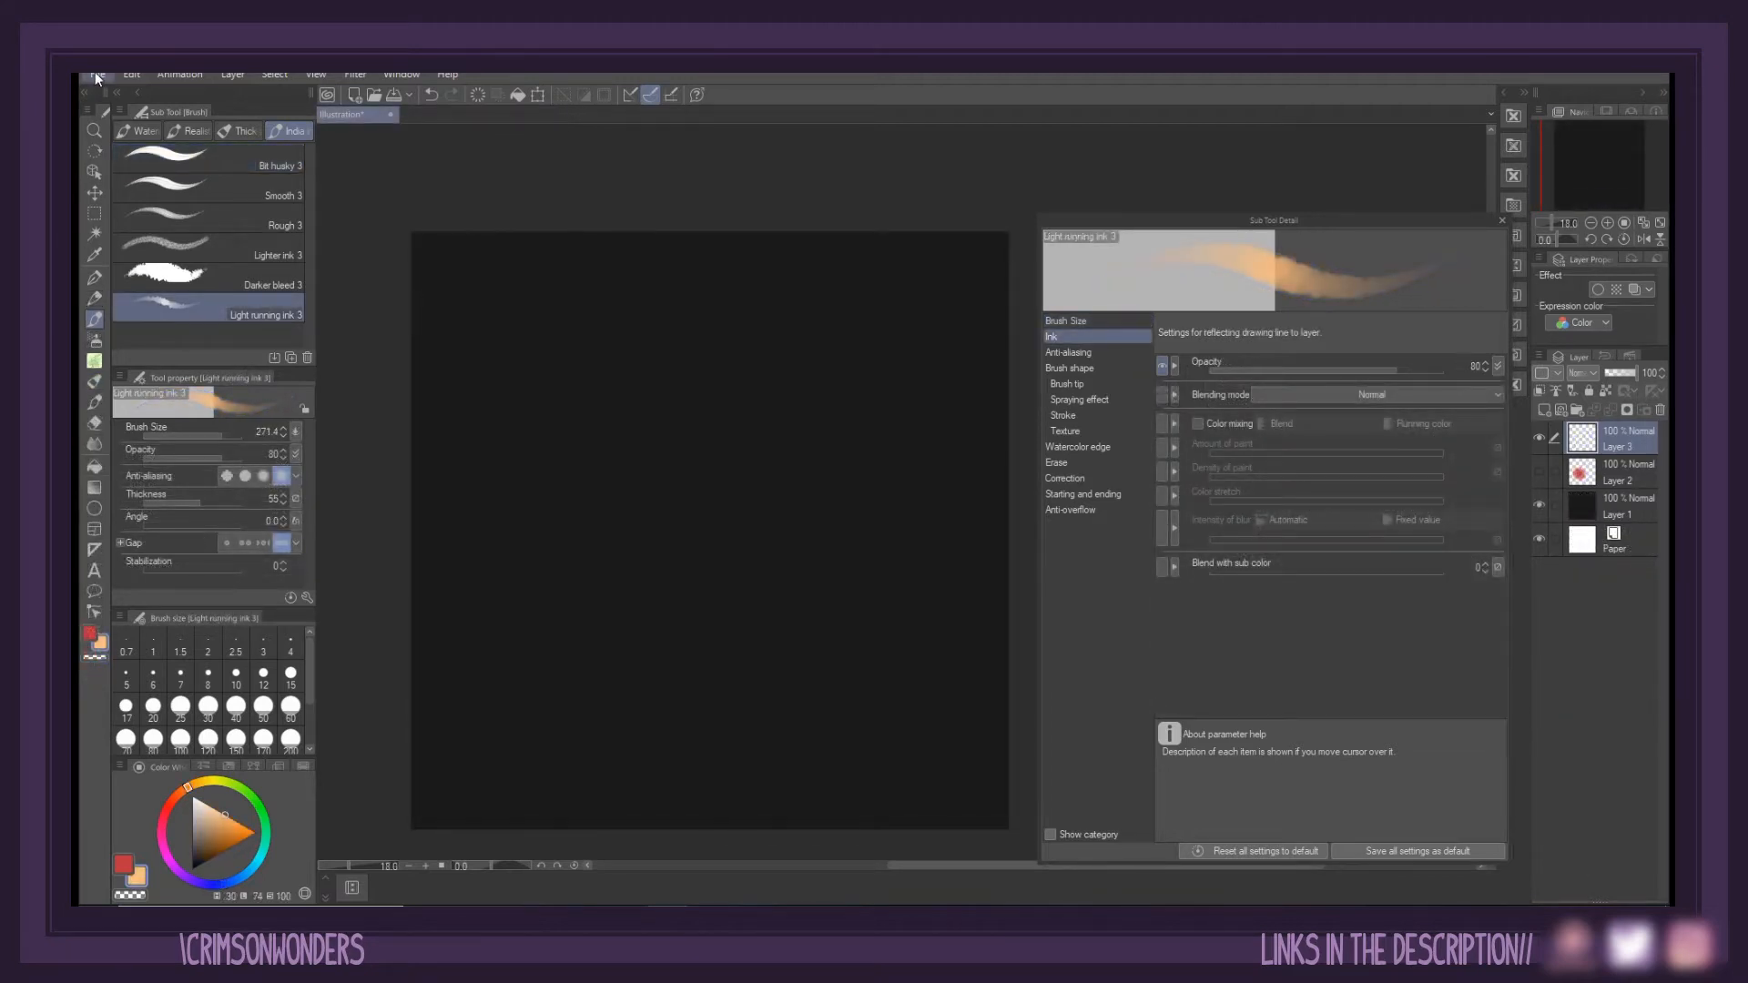
# Create a new 4000 × 4000 px color illustration at resolution 300 with white paper
pyautogui.click(96, 74)
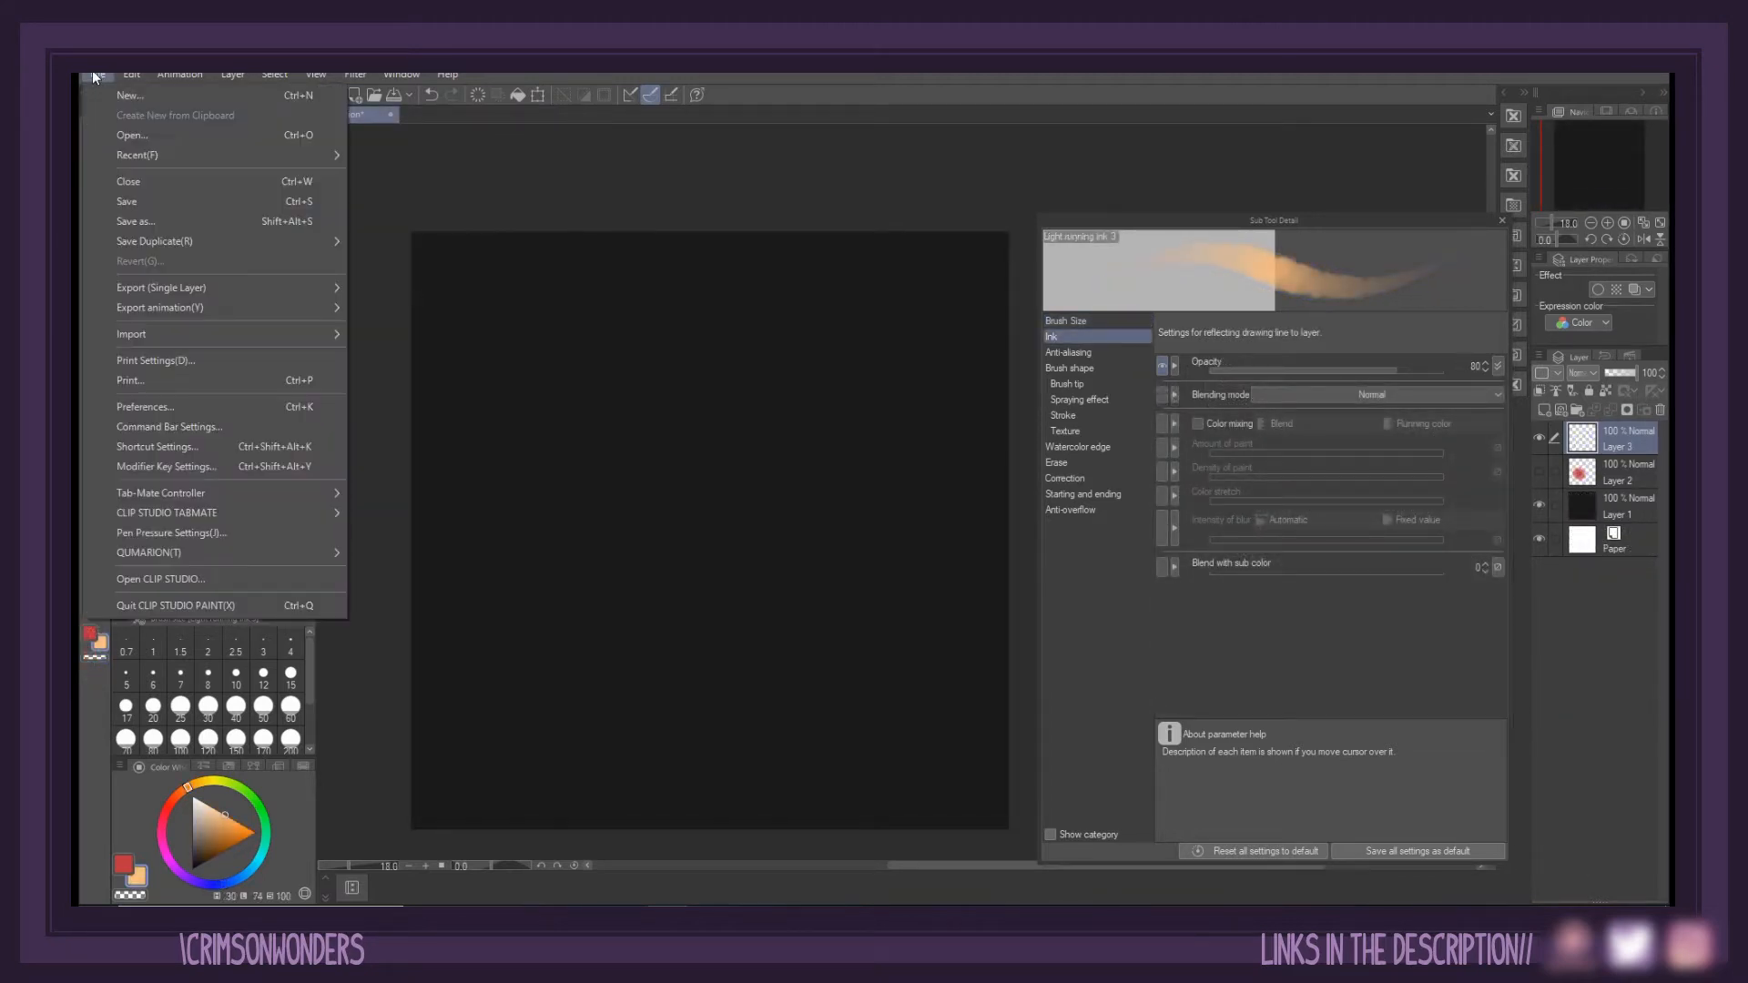
pyautogui.click(132, 95)
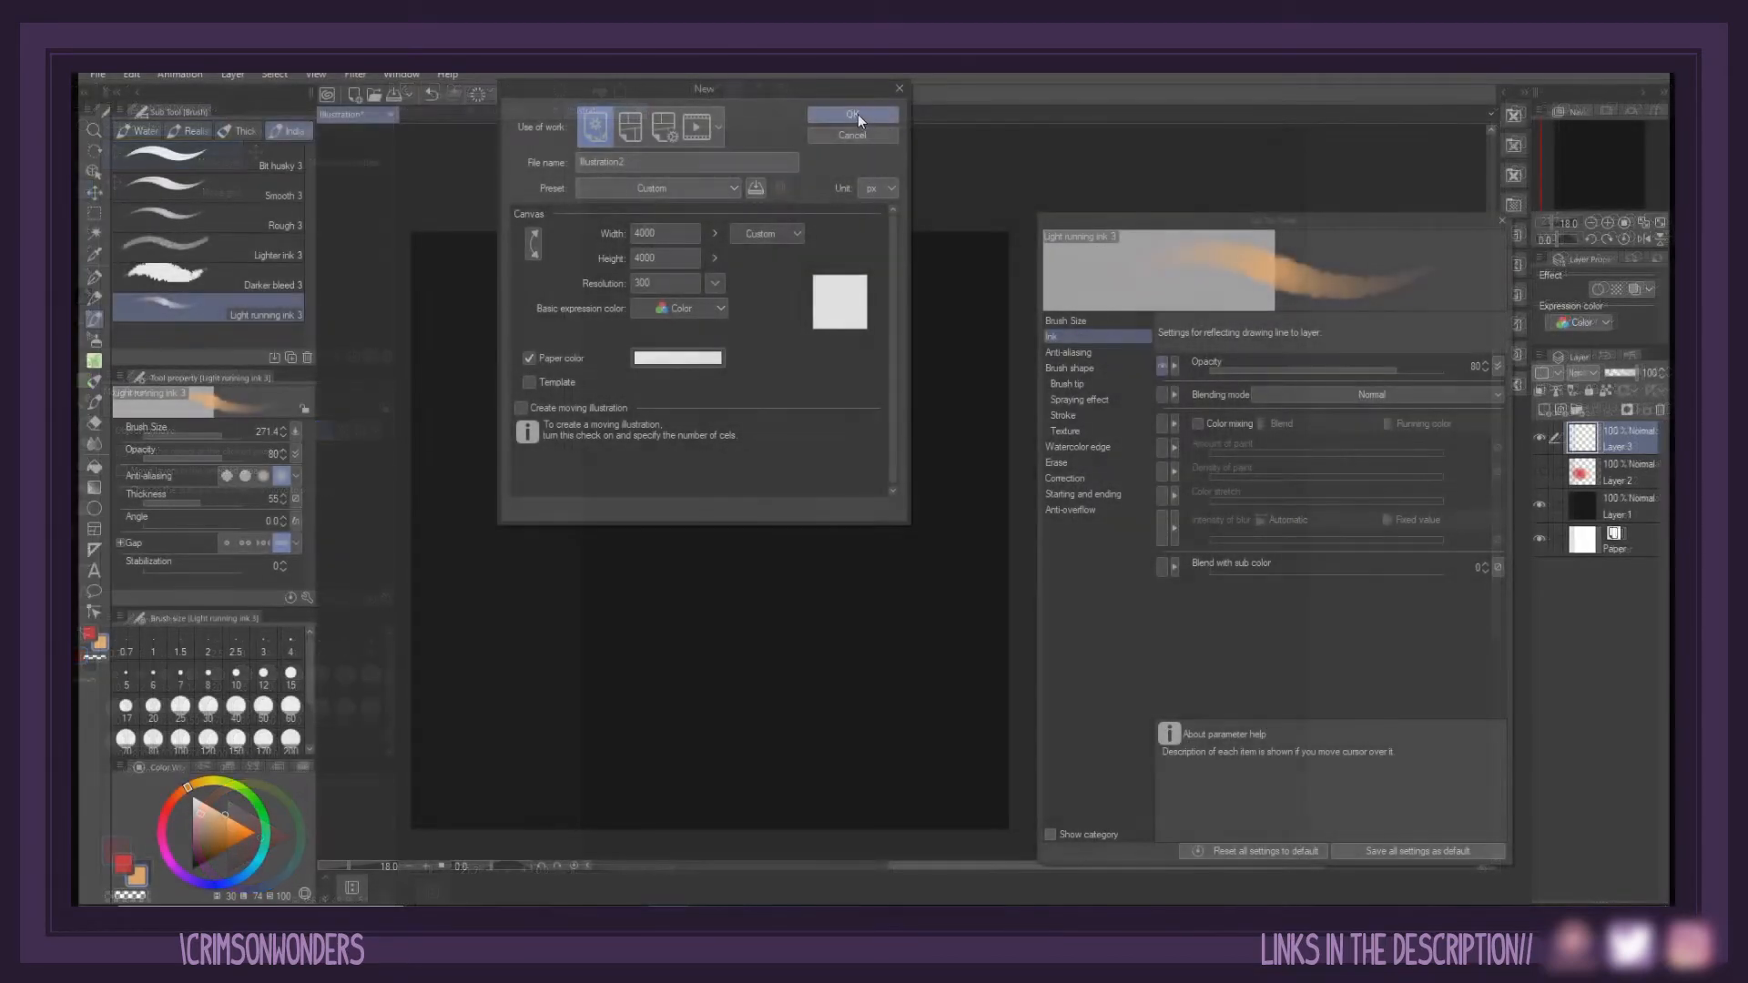
pyautogui.click(855, 114)
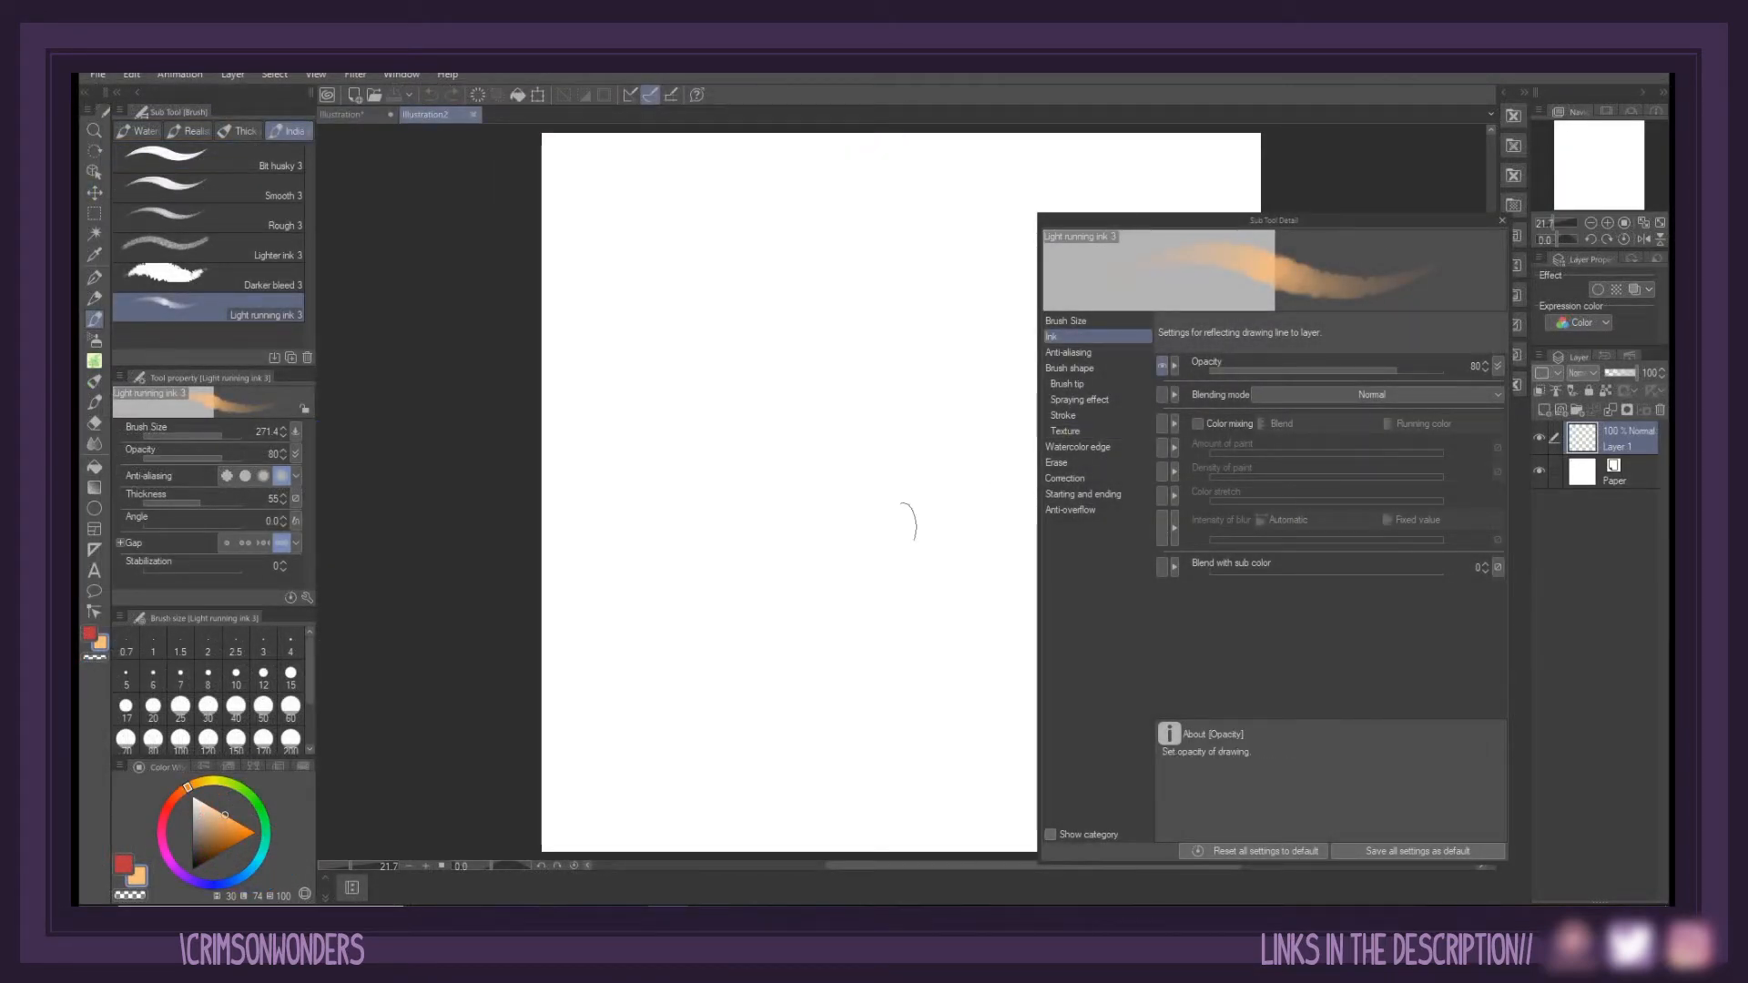
pyautogui.scroll(-2, 870, 563)
pyautogui.moveTo(882, 553); pyautogui.dragTo(741, 620)
pyautogui.scroll(2, 715, 639)
pyautogui.scroll(-1, 719, 644)
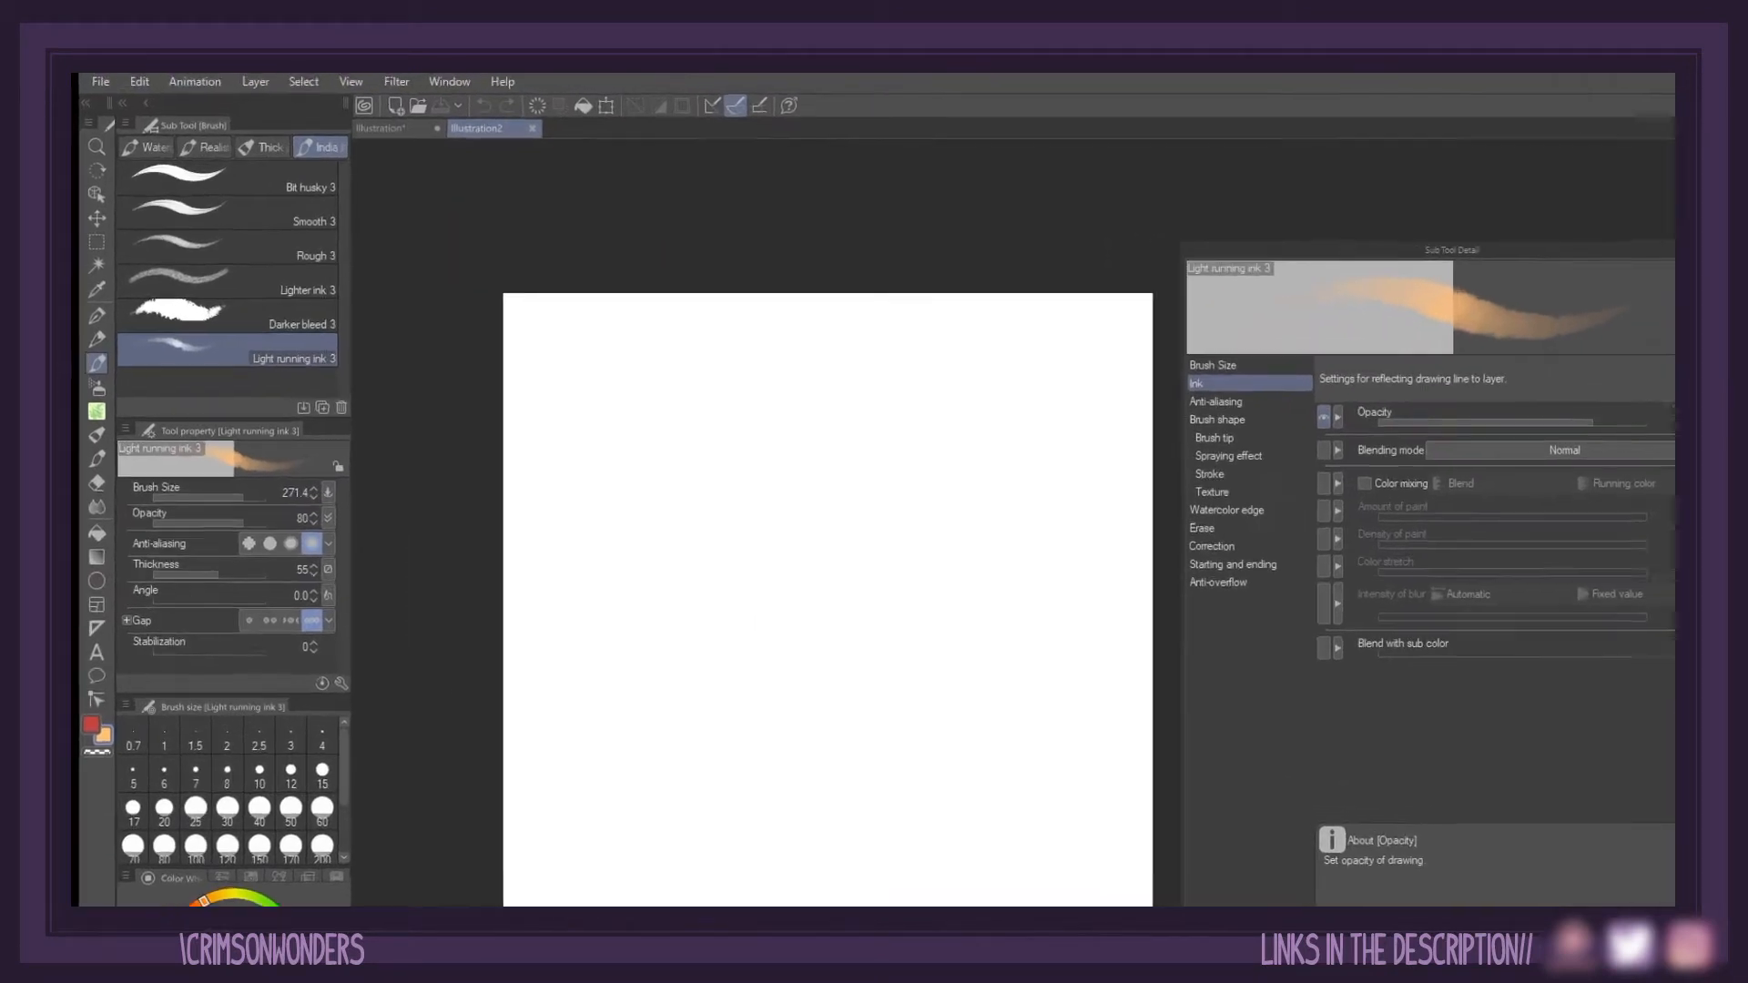
# Add another Brush tool from the default tools to the set of drawing tools
pyautogui.click(89, 150)
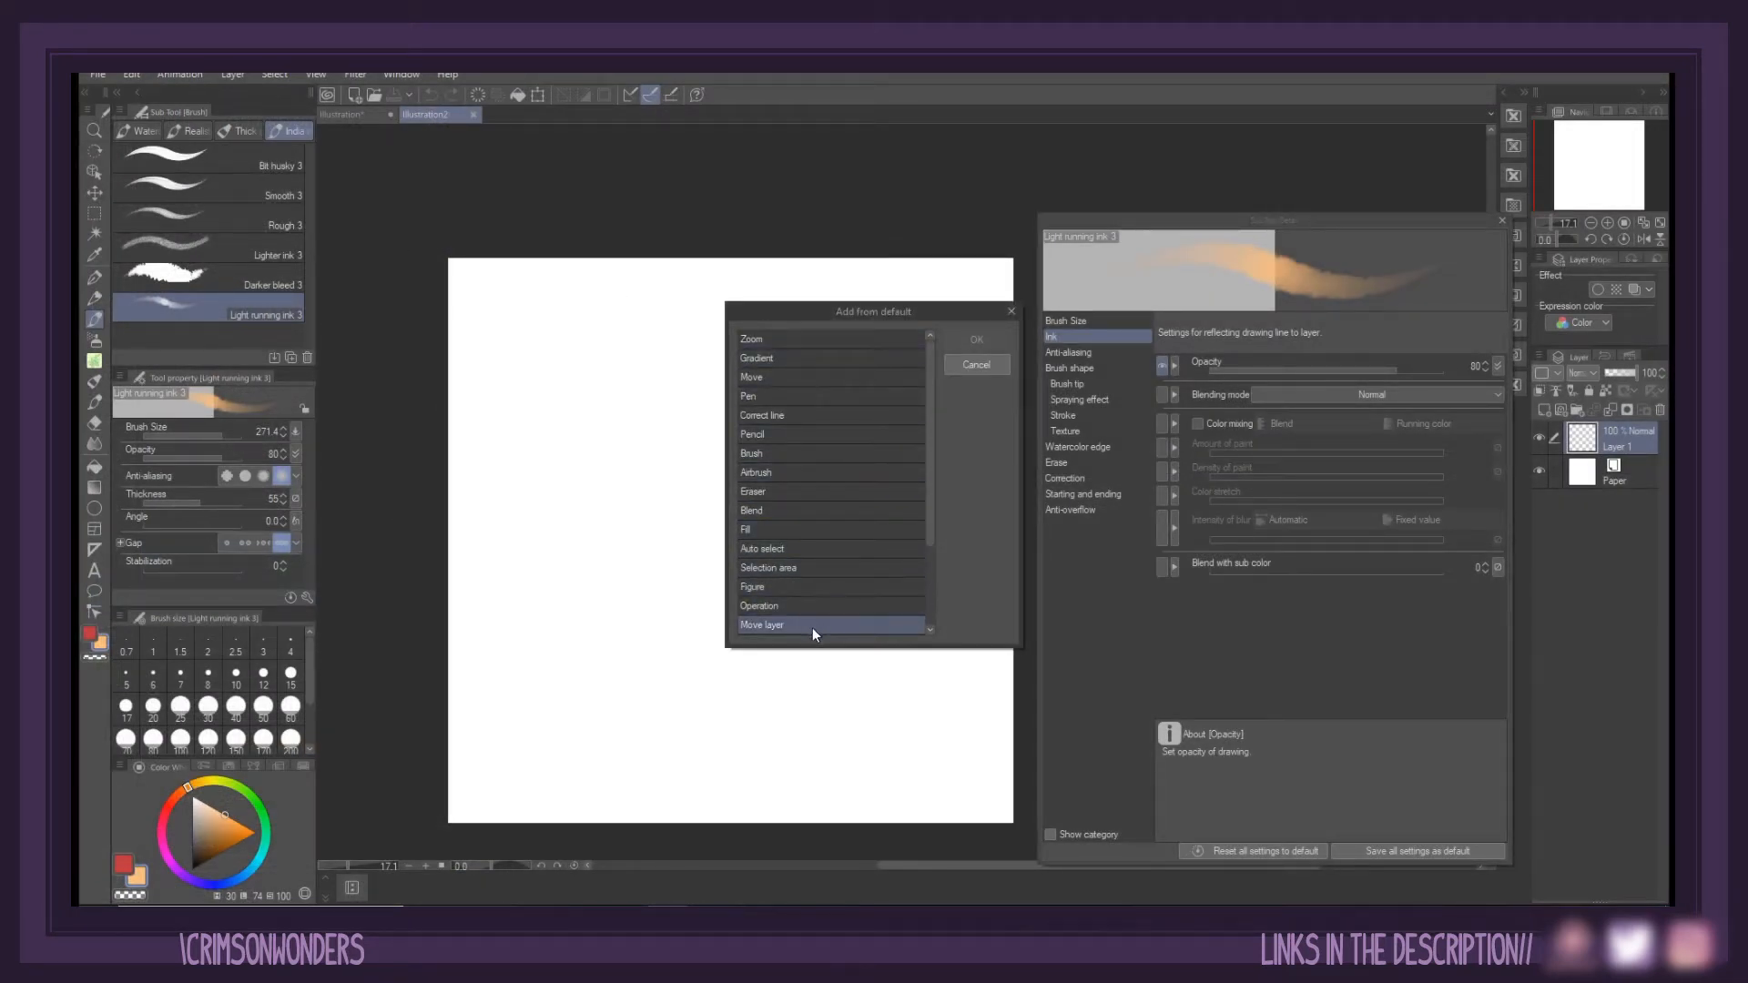
pyautogui.click(812, 454)
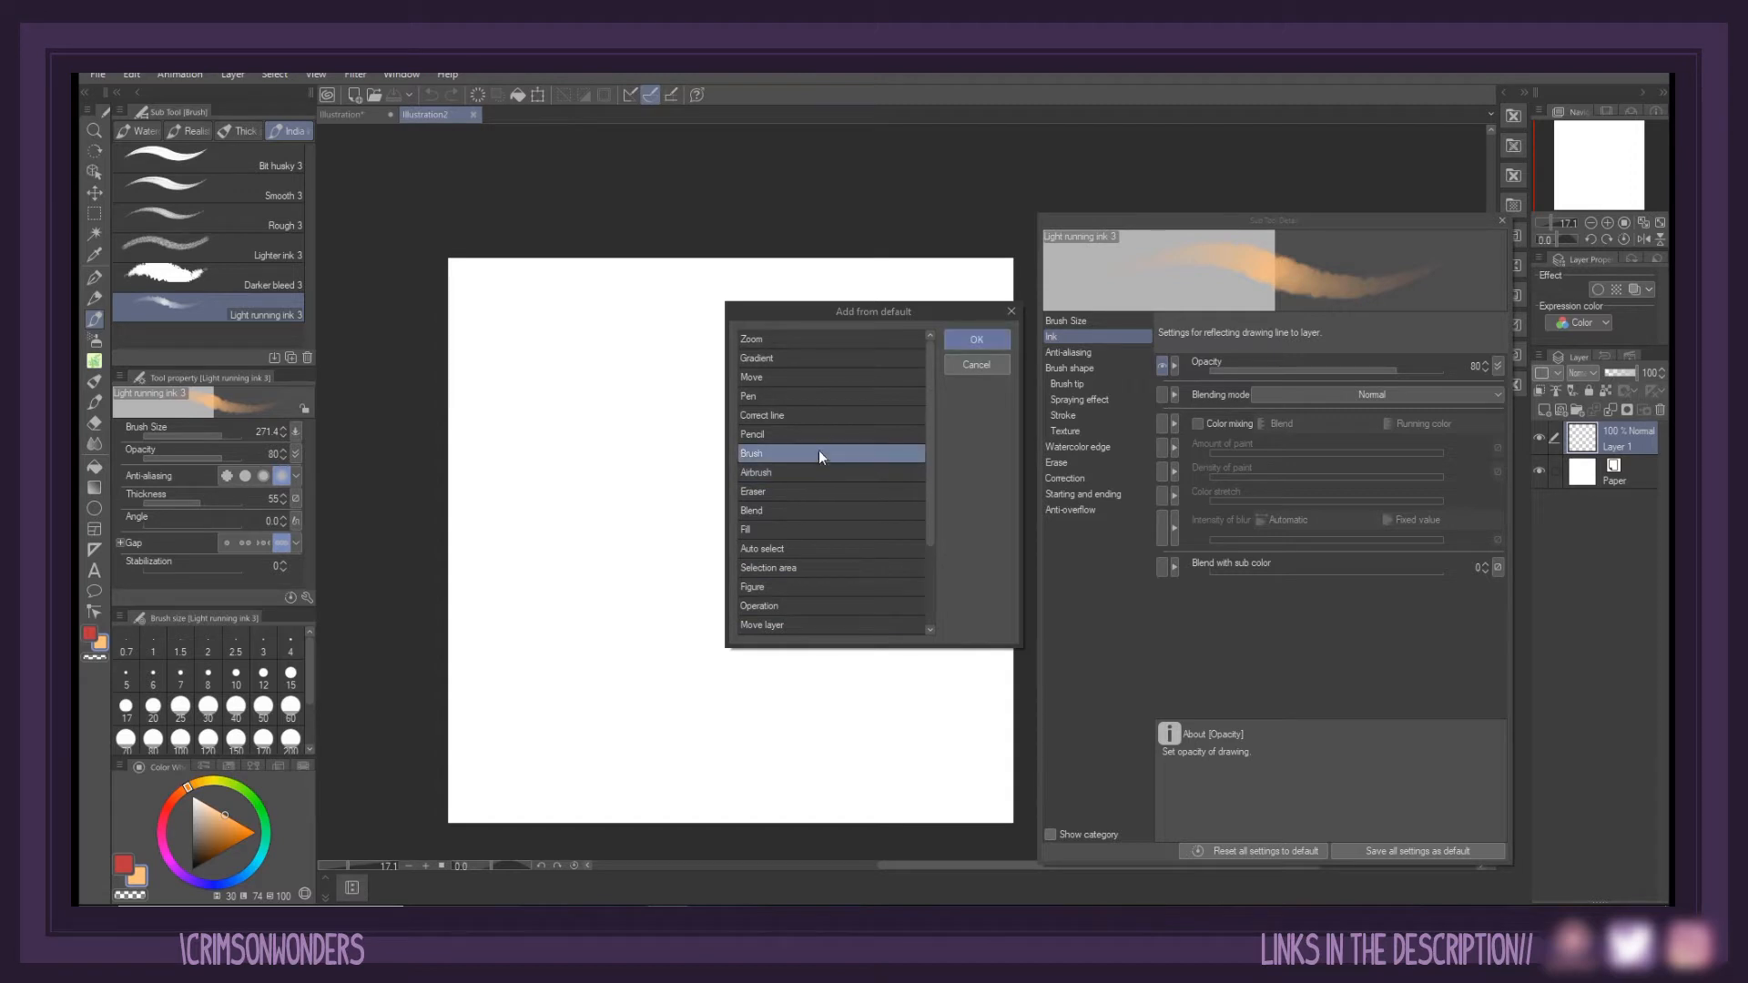
pyautogui.click(975, 339)
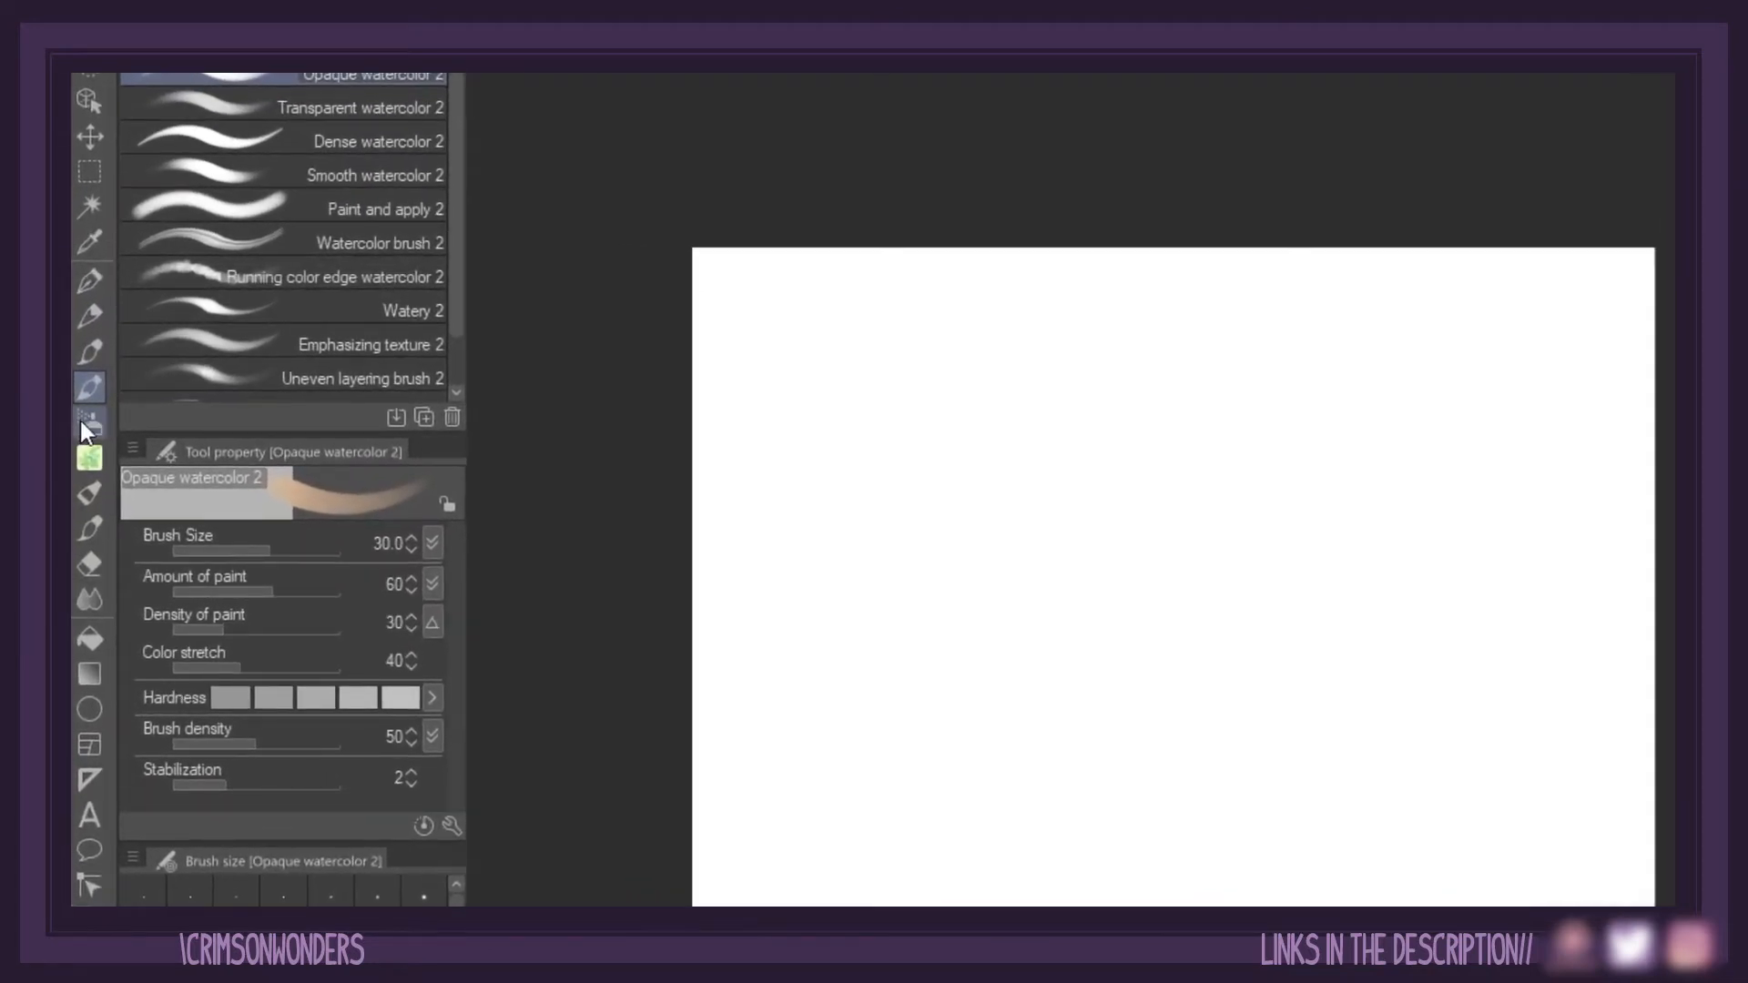
# Rename the added Brush tool as "Crimsy's Homemade Brushes"
pyautogui.rightClick(91, 393)
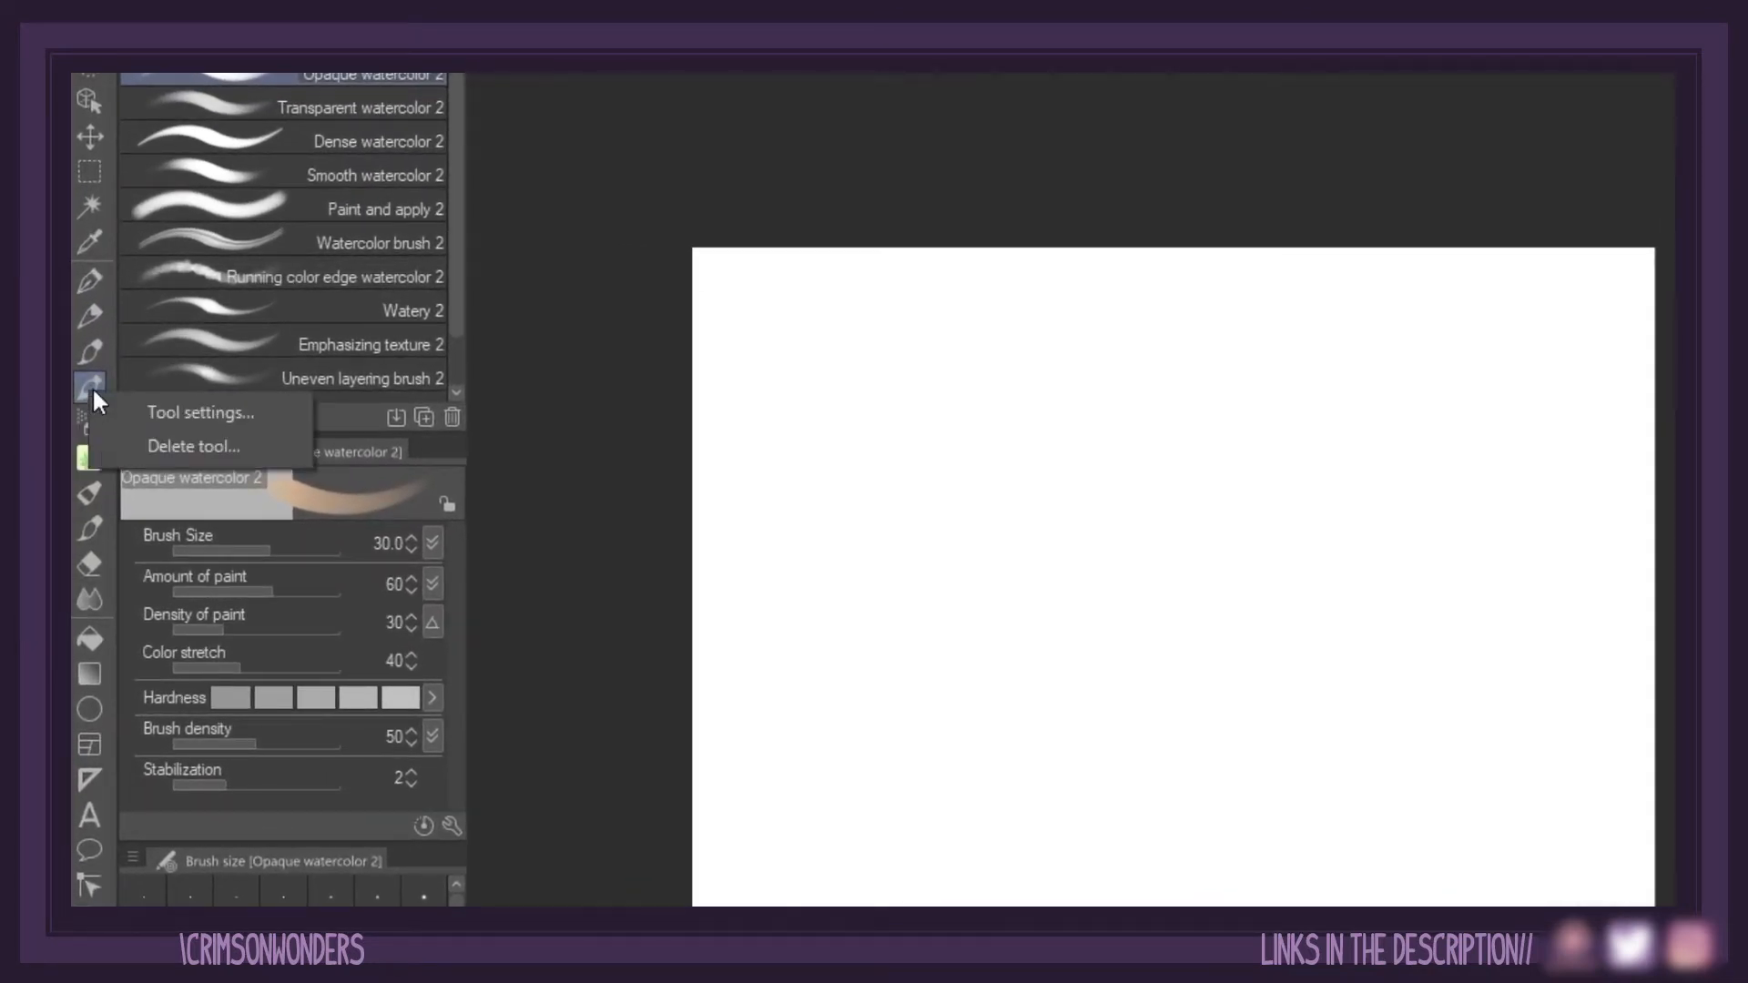
pyautogui.click(155, 410)
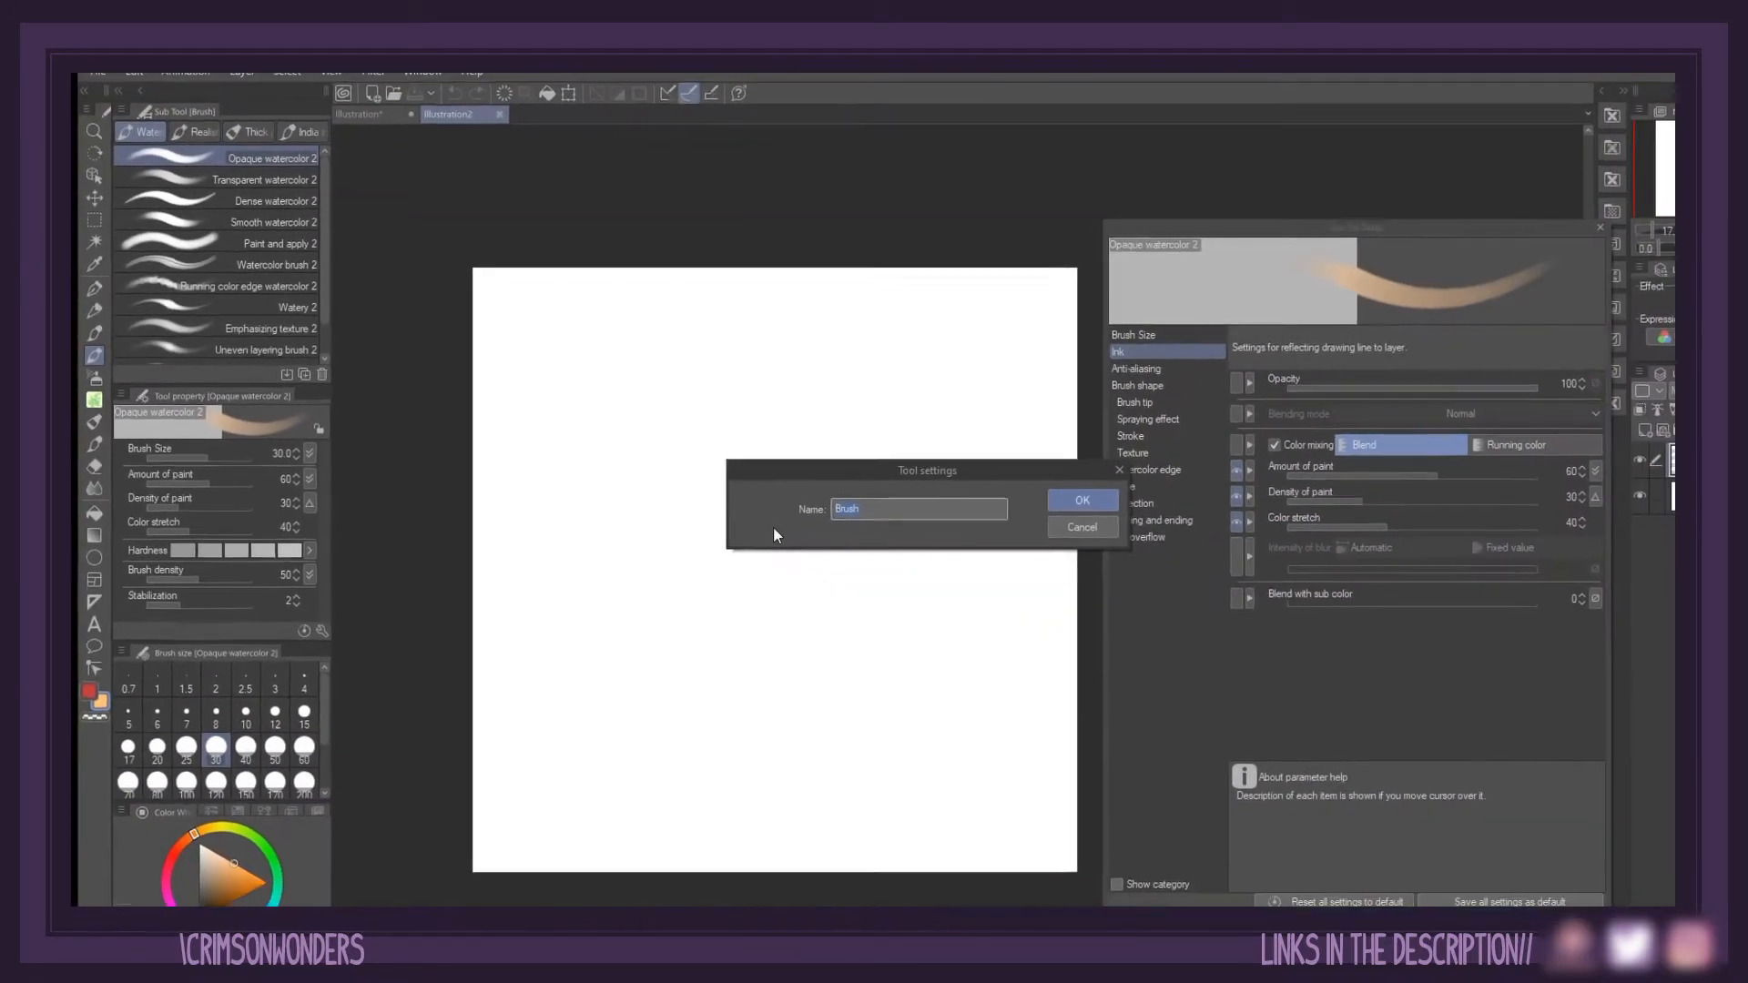
pyautogui.write('Crims')
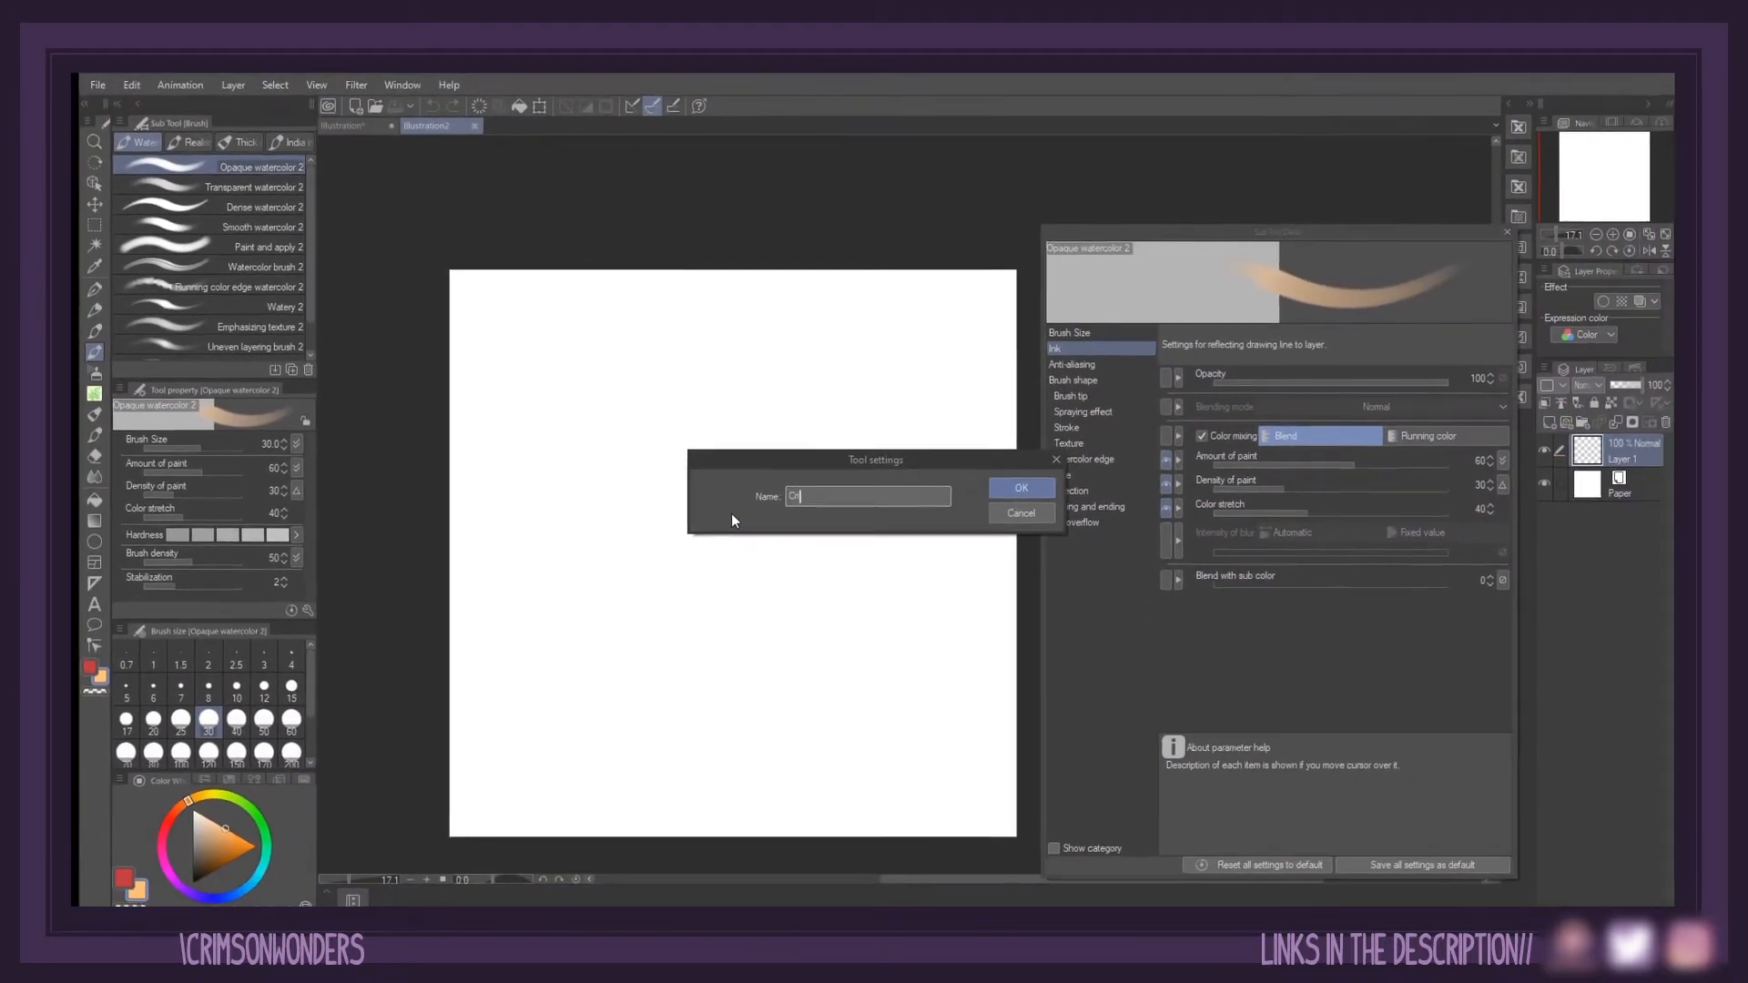
pyautogui.write("y's Homem")
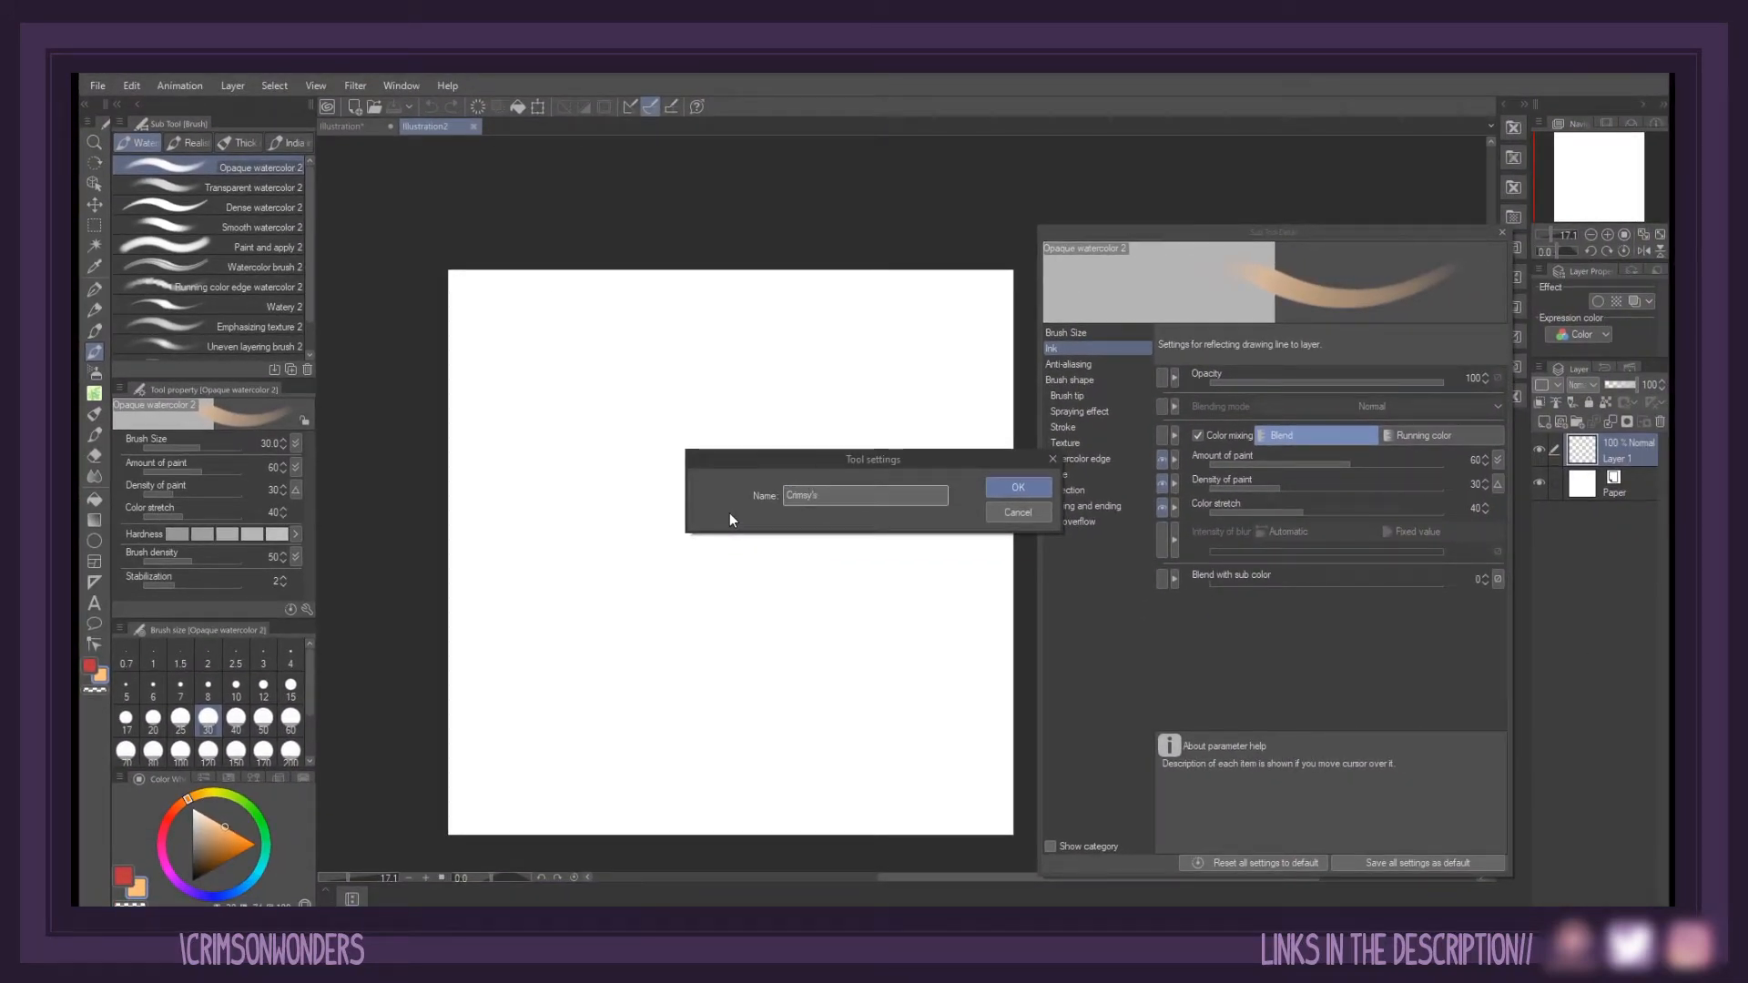
pyautogui.write('ade Brushes')
pyautogui.click(1027, 488)
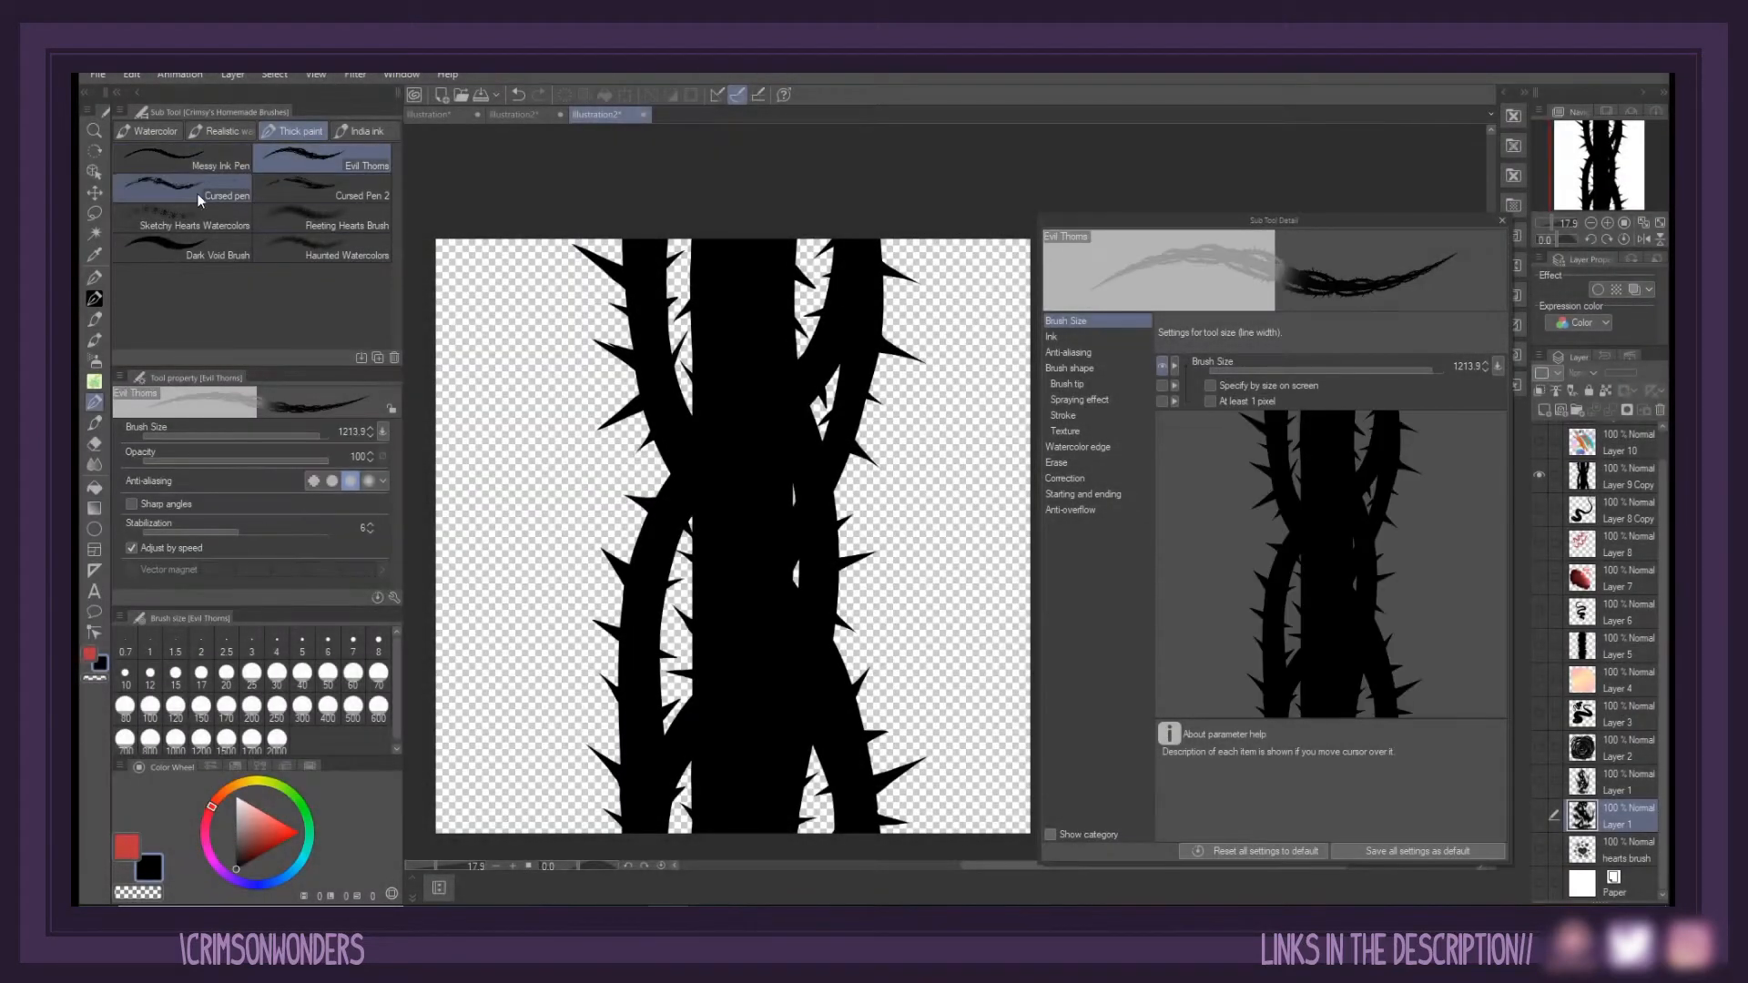
# Preview the tips of the Cursed pen, Cursed Pen 2, Sketchy Hearts Watercolors, Fleeting Hearts, Dark Void and Haunted Watercolors brushes
pyautogui.click(189, 185)
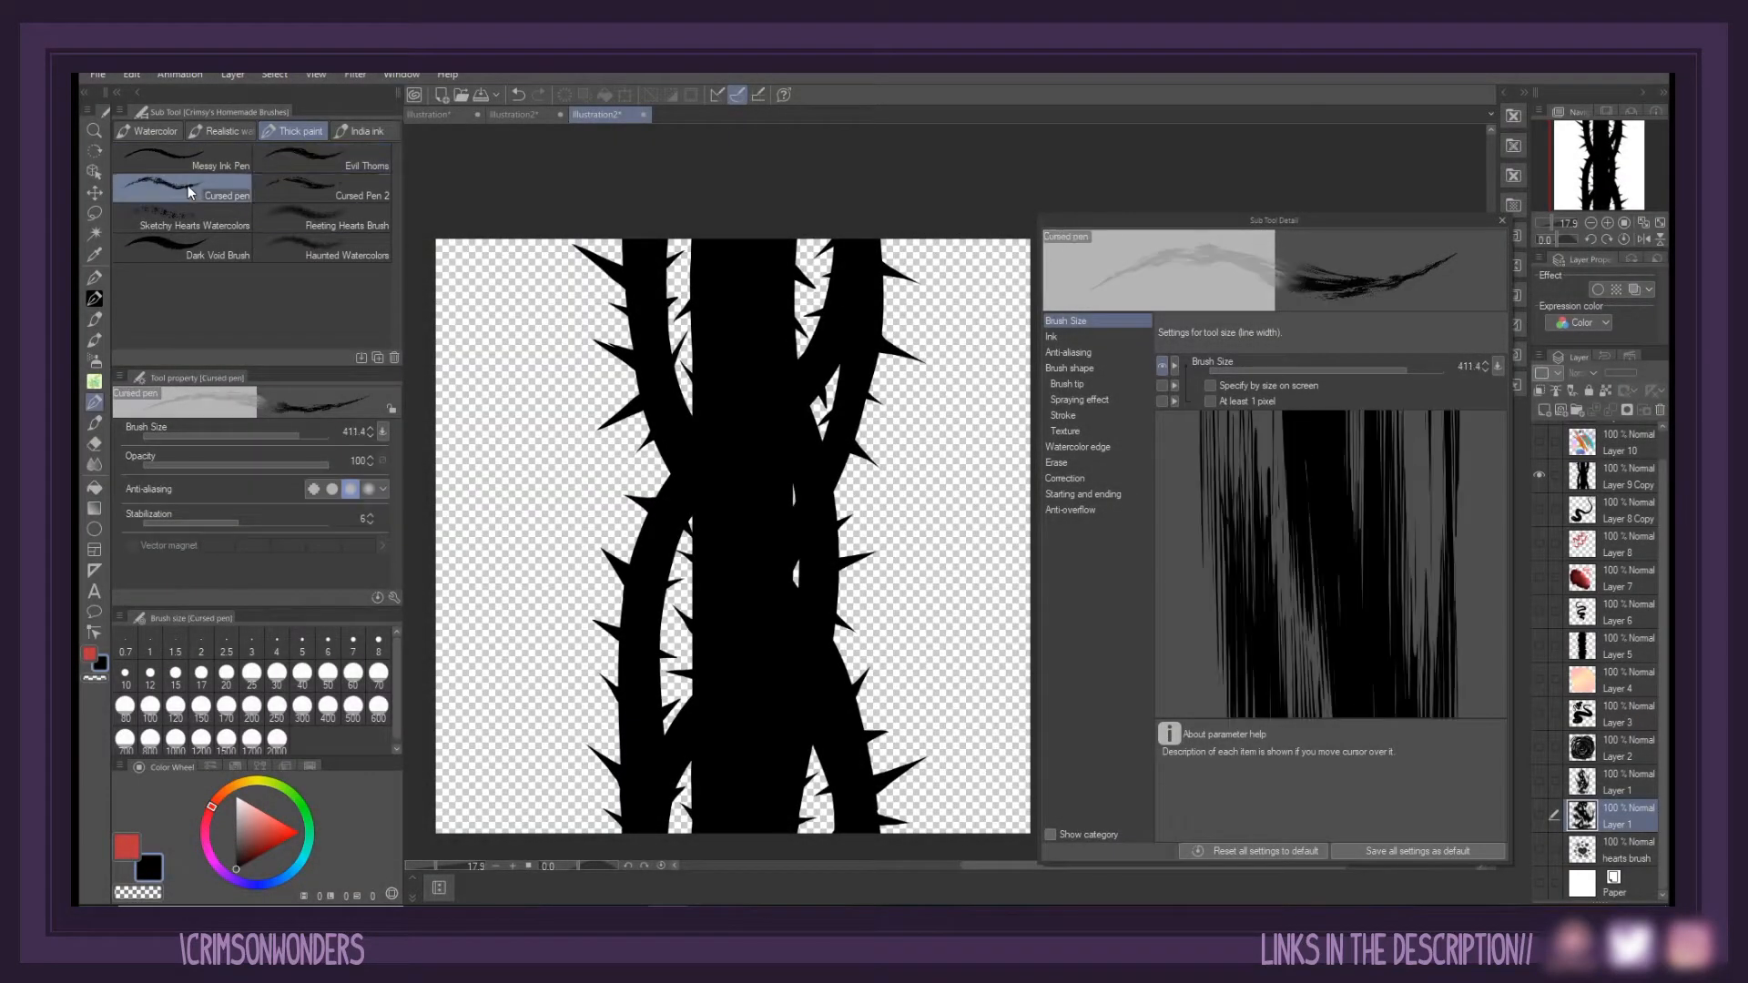
pyautogui.click(313, 189)
pyautogui.click(212, 218)
pyautogui.click(310, 217)
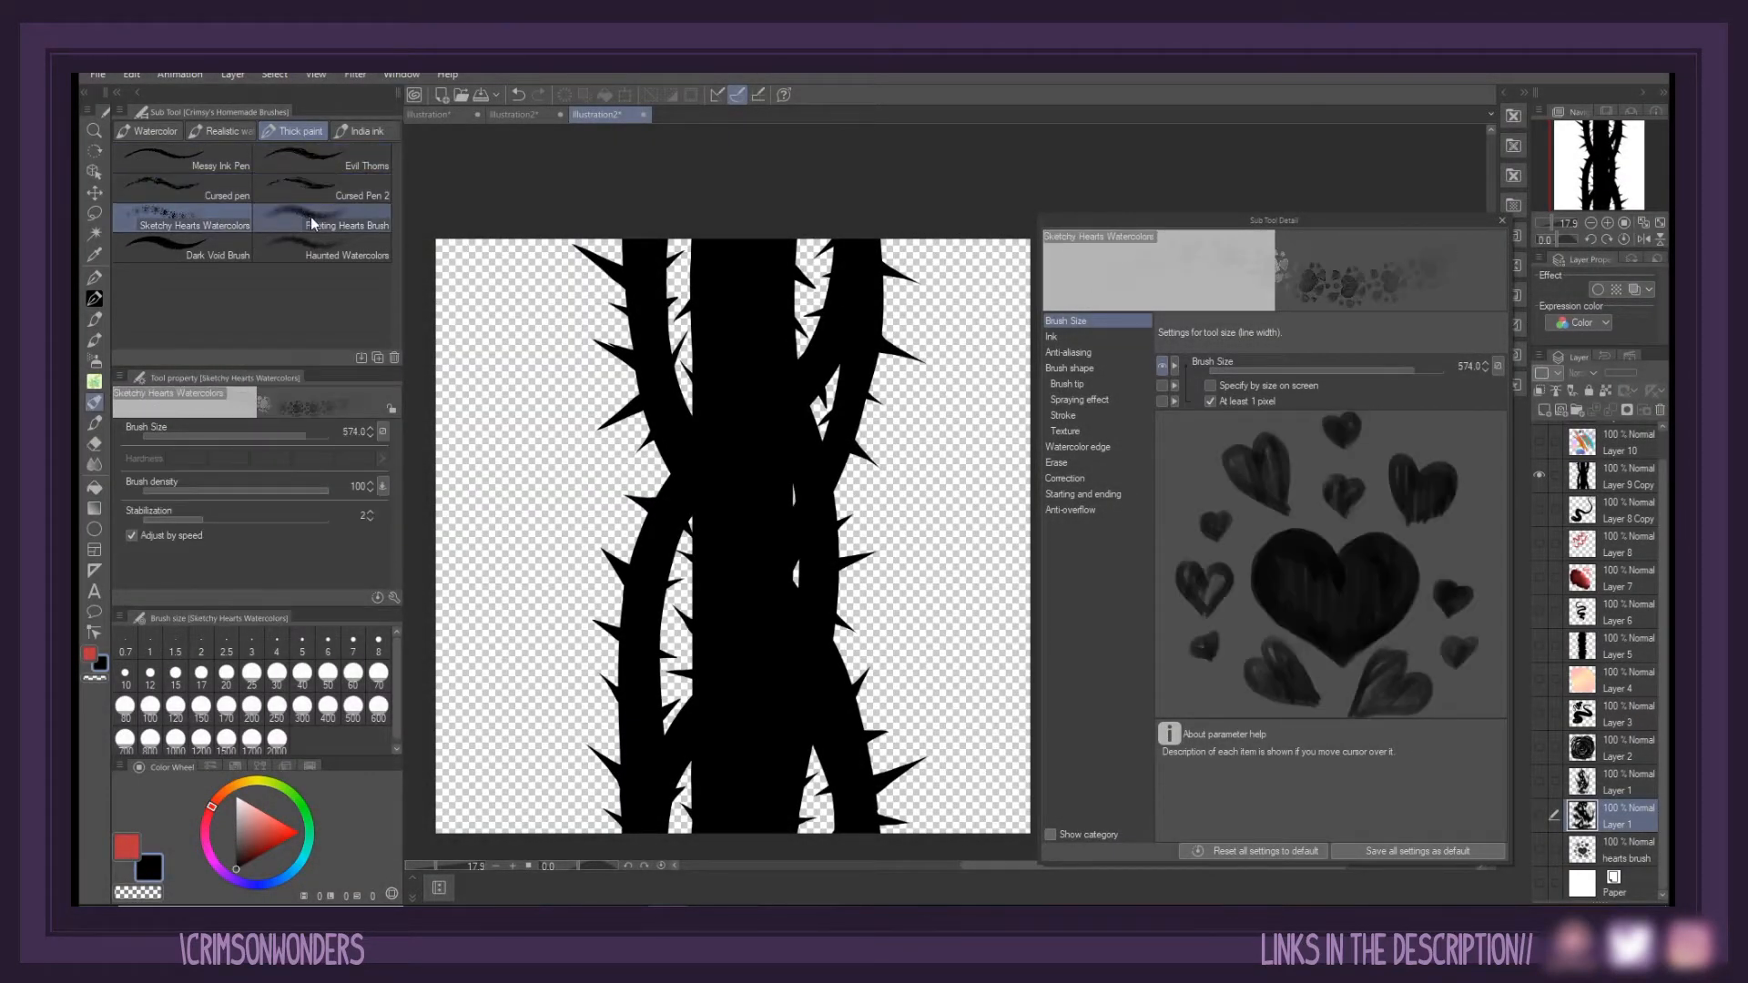
pyautogui.click(223, 250)
pyautogui.click(290, 254)
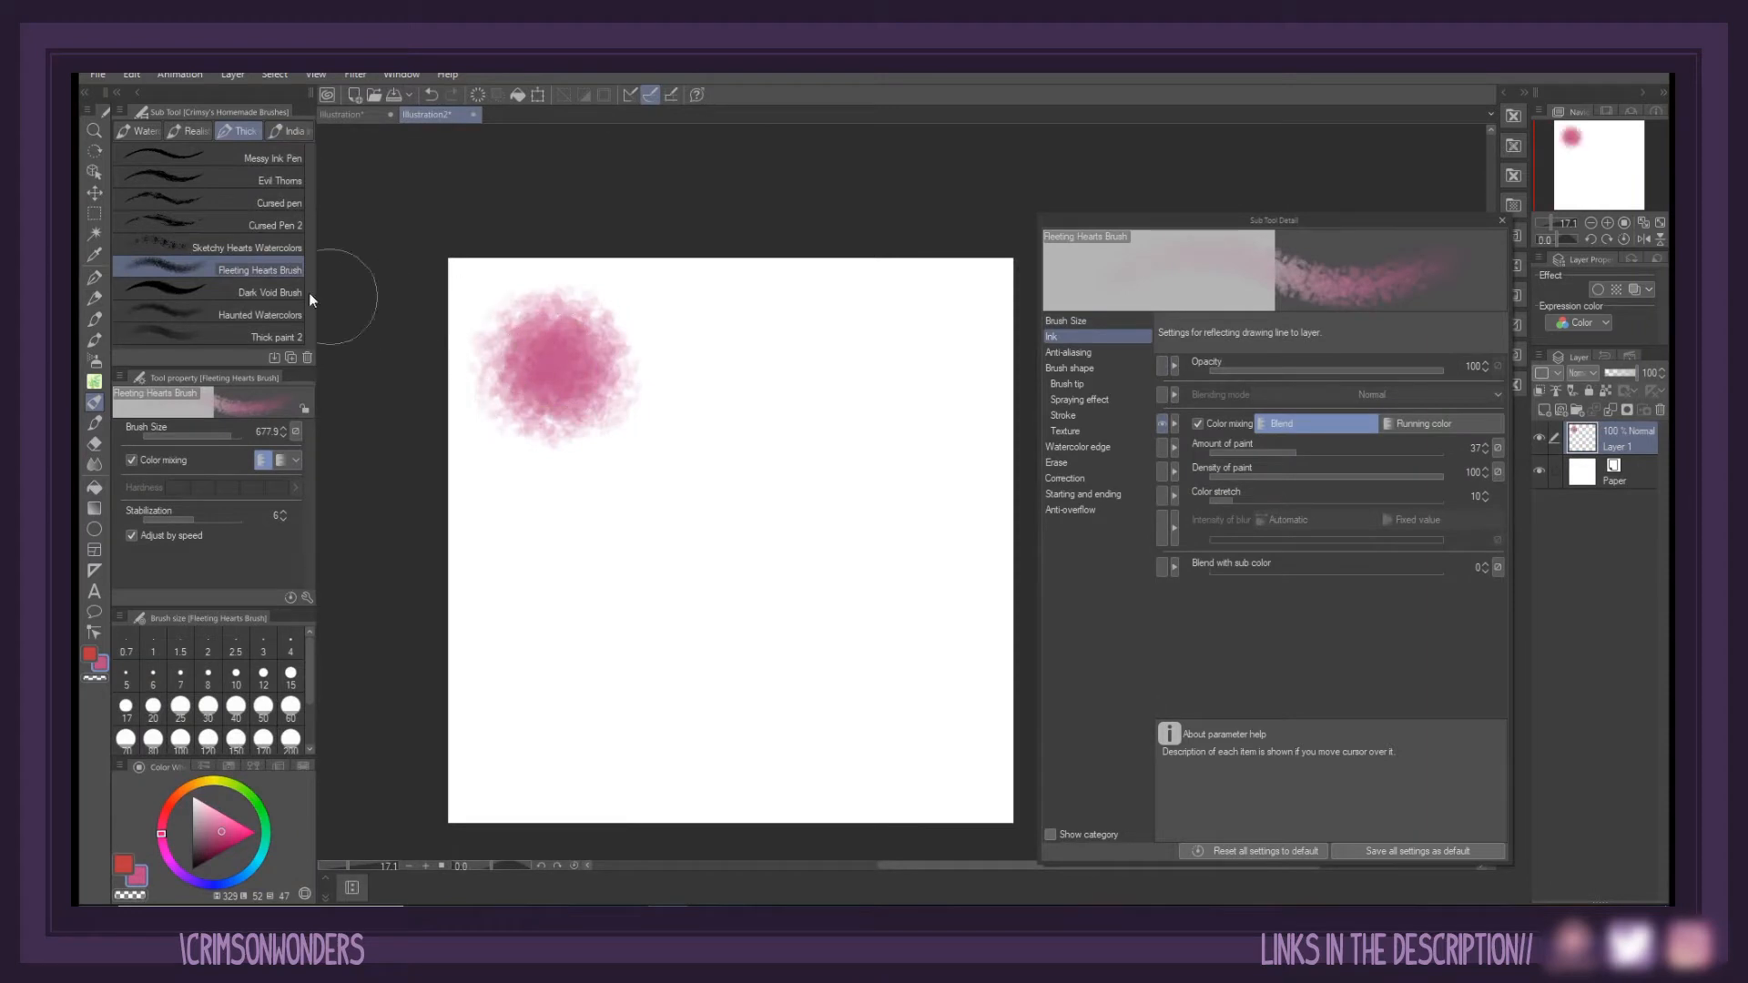
# Paint pink test strokes on the white canvas with the Dark Void Brush, Haunted Watercolors, Sketchy Hearts Watercolors and Cursed pen
pyautogui.click(296, 292)
pyautogui.moveTo(765, 386)
pyautogui.mouseDown()
pyautogui.moveTo(901, 308)
pyautogui.moveTo(971, 387)
pyautogui.moveTo(997, 305)
pyautogui.mouseUp()
pyautogui.click(259, 314)
pyautogui.moveTo(582, 546)
pyautogui.mouseDown()
pyautogui.moveTo(580, 619)
pyautogui.moveTo(524, 563)
pyautogui.moveTo(520, 602)
pyautogui.moveTo(582, 565)
pyautogui.moveTo(515, 573)
pyautogui.mouseUp()
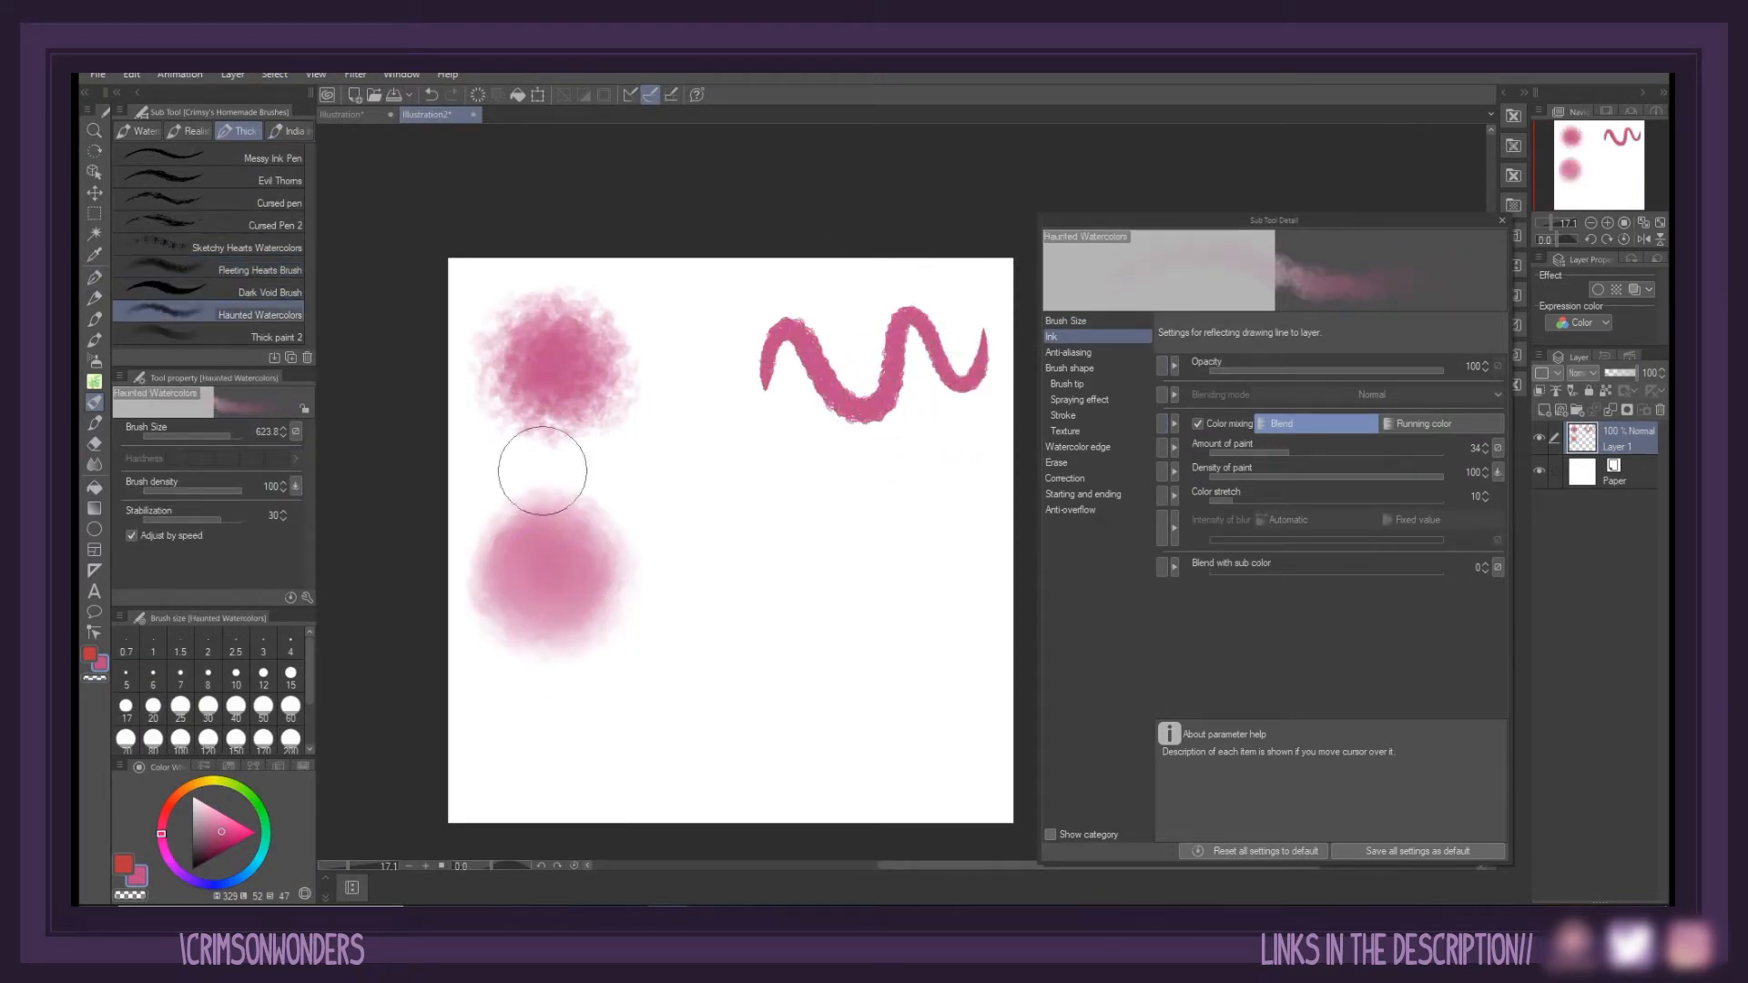
pyautogui.click(246, 246)
pyautogui.moveTo(692, 496); pyautogui.dragTo(942, 497)
pyautogui.moveTo(693, 578); pyautogui.dragTo(937, 578)
pyautogui.click(246, 202)
pyautogui.moveTo(484, 745)
pyautogui.mouseDown()
pyautogui.moveTo(580, 738)
pyautogui.moveTo(680, 688)
pyautogui.moveTo(851, 765)
pyautogui.moveTo(911, 688)
pyautogui.moveTo(965, 701)
pyautogui.mouseUp()
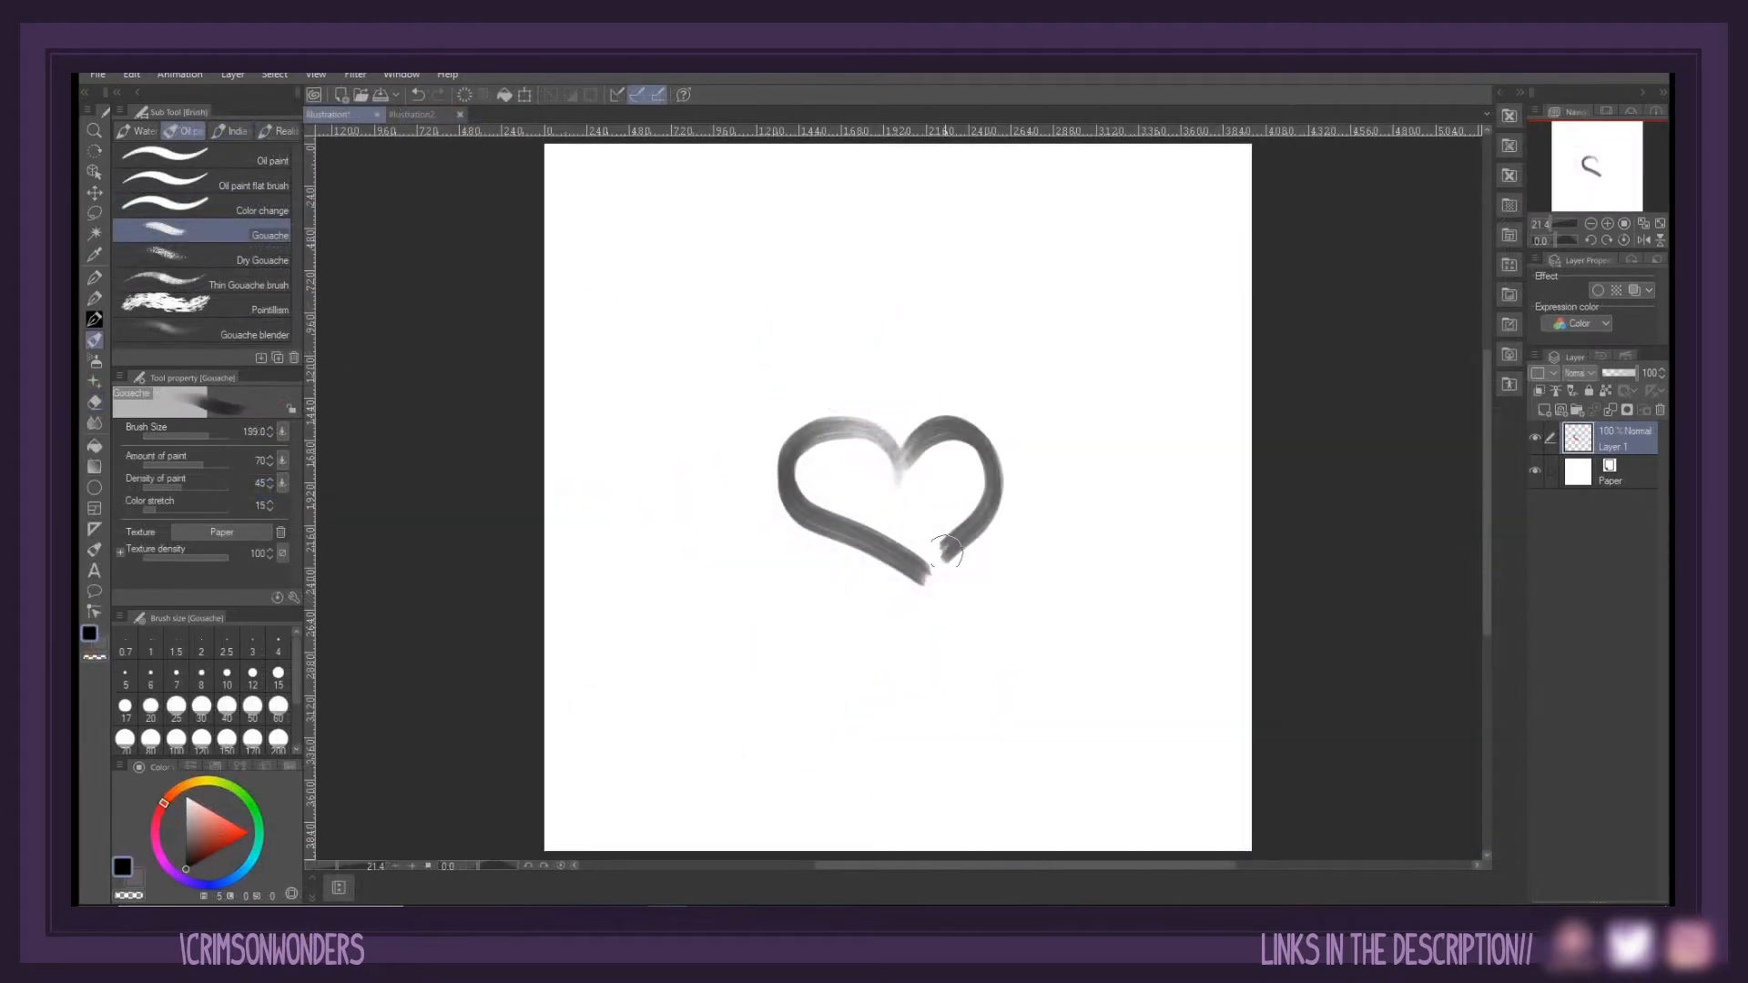
# Paint a large filled black heart in the canvas centre with the Gouache brush and surround it with smaller tilted hearts
pyautogui.moveTo(946, 550)
pyautogui.mouseDown()
pyautogui.moveTo(814, 491)
pyautogui.moveTo(899, 539)
pyautogui.moveTo(964, 450)
pyautogui.moveTo(799, 465)
pyautogui.moveTo(888, 469)
pyautogui.moveTo(798, 524)
pyautogui.mouseUp()
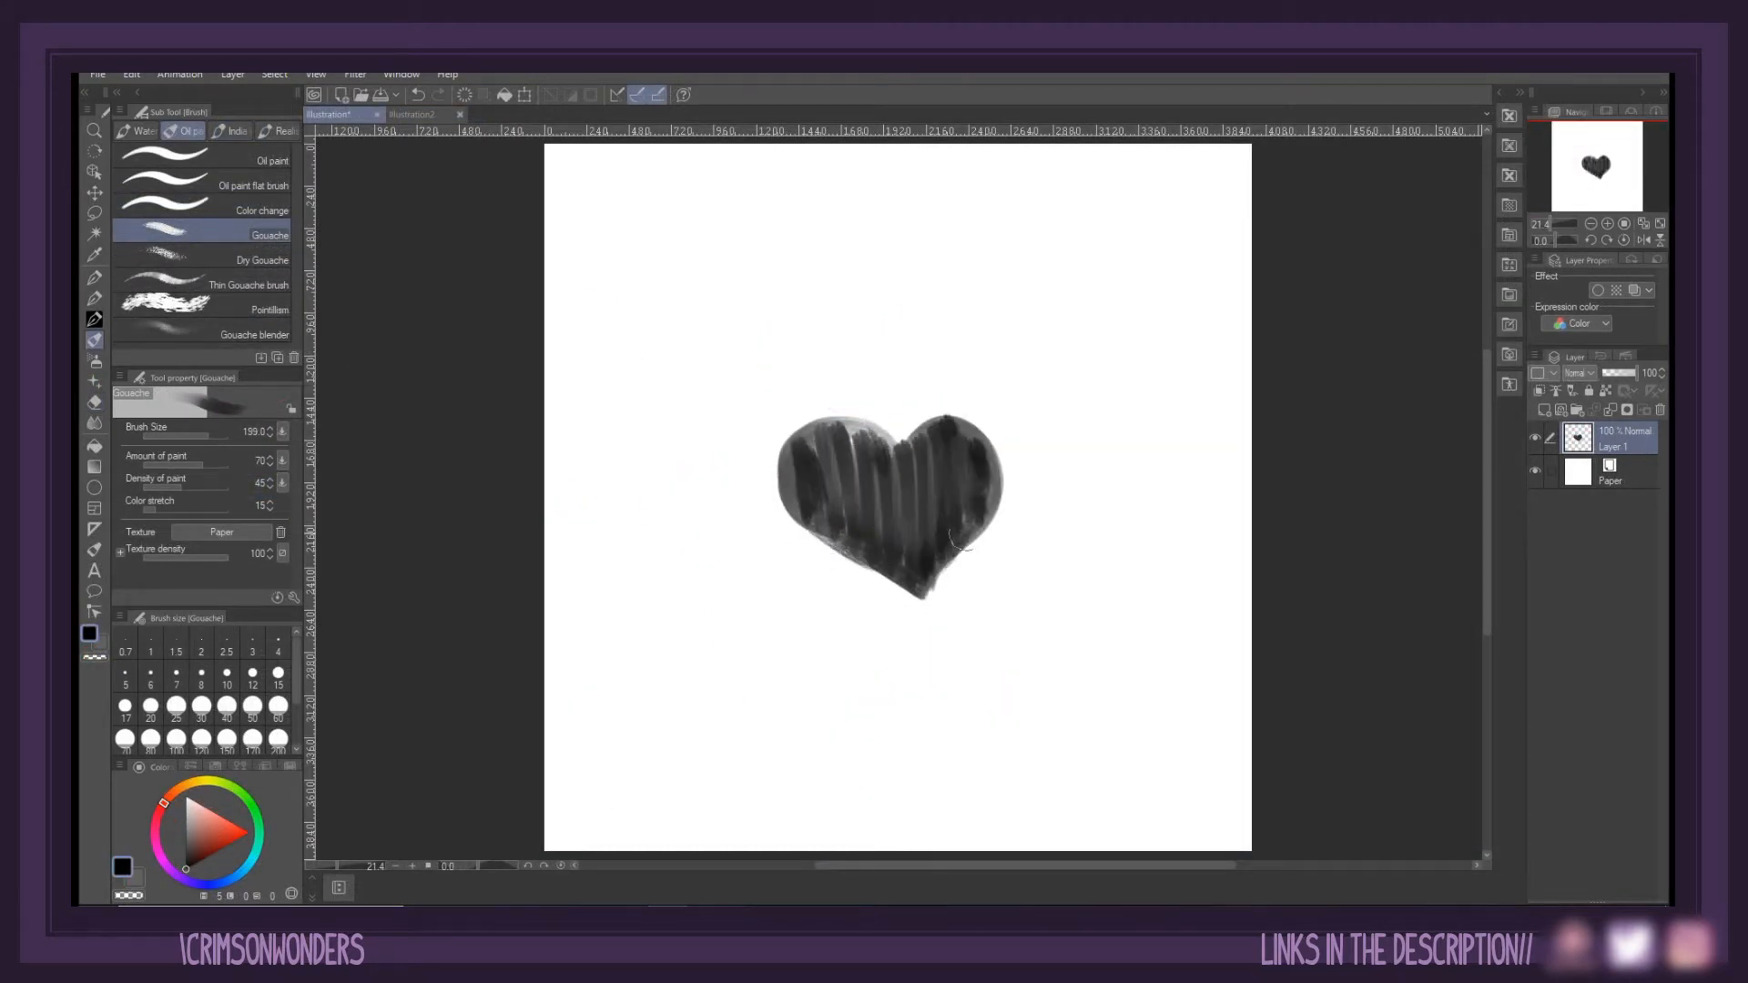
pyautogui.moveTo(958, 545)
pyautogui.mouseDown()
pyautogui.moveTo(1009, 454)
pyautogui.moveTo(974, 418)
pyautogui.moveTo(870, 443)
pyautogui.moveTo(853, 502)
pyautogui.moveTo(805, 444)
pyautogui.moveTo(846, 406)
pyautogui.moveTo(903, 452)
pyautogui.moveTo(973, 445)
pyautogui.moveTo(927, 422)
pyautogui.mouseUp()
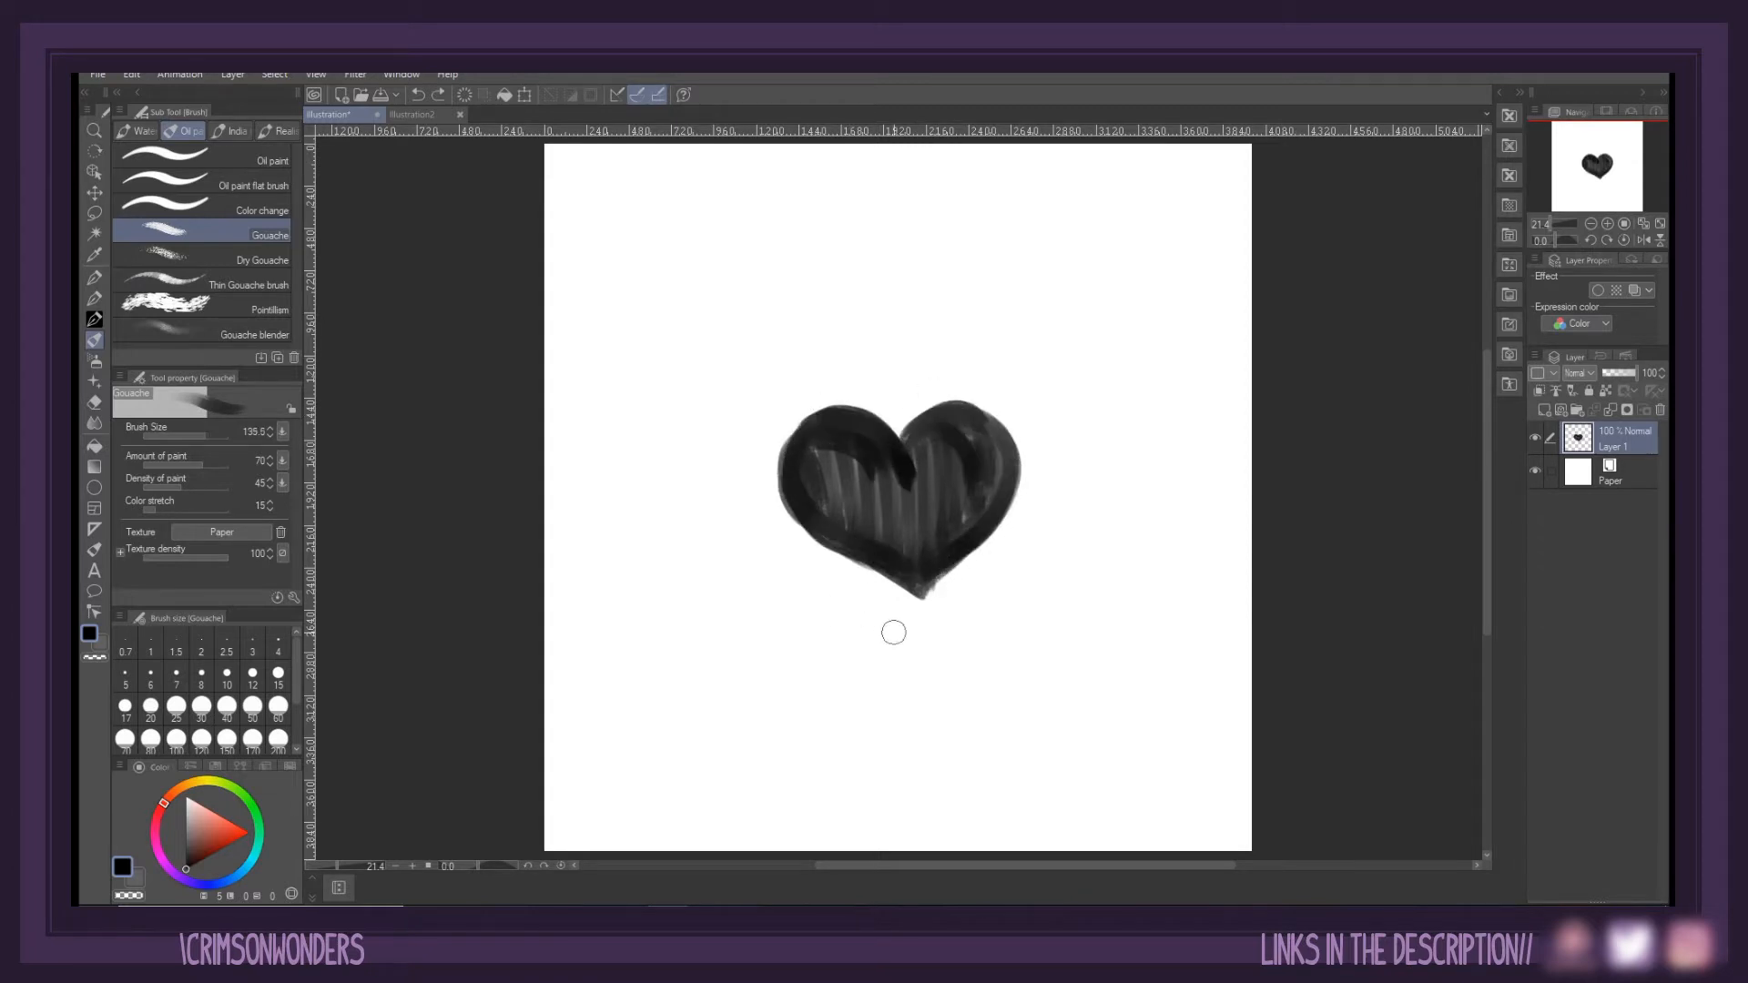
pyautogui.moveTo(887, 652)
pyautogui.mouseDown()
pyautogui.moveTo(838, 617)
pyautogui.moveTo(812, 571)
pyautogui.mouseUp()
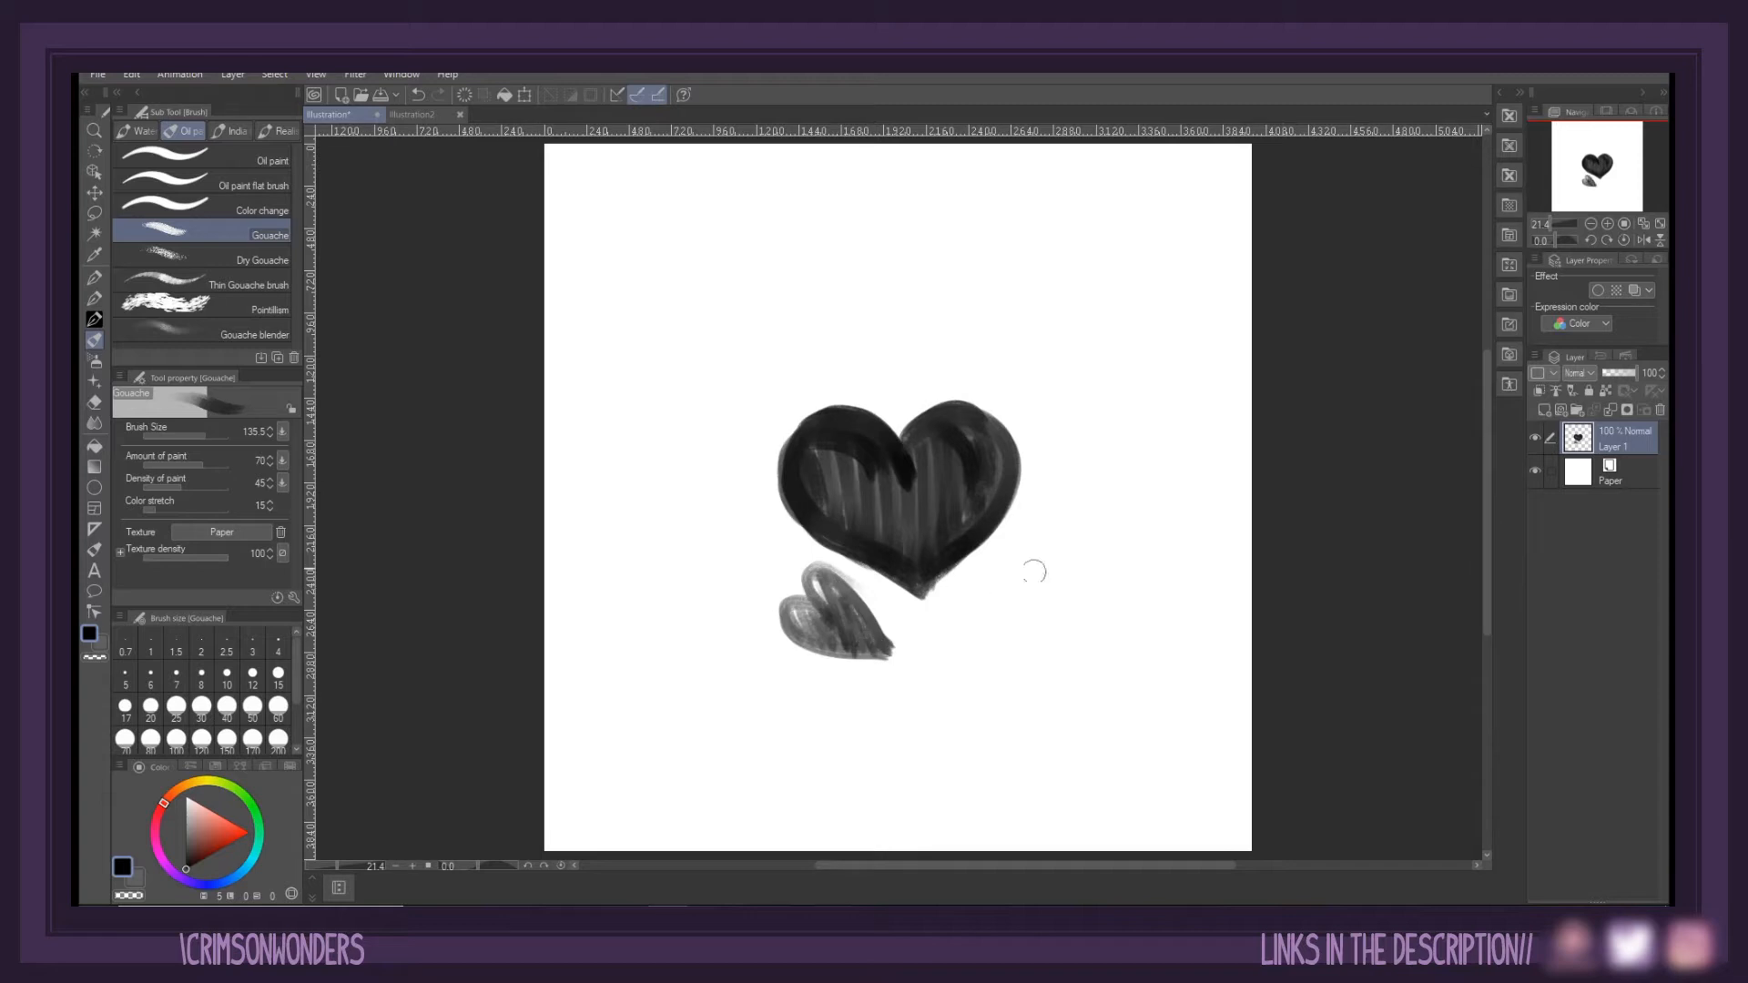
pyautogui.moveTo(995, 622)
pyautogui.mouseDown()
pyautogui.moveTo(954, 668)
pyautogui.moveTo(960, 609)
pyautogui.moveTo(999, 648)
pyautogui.mouseUp()
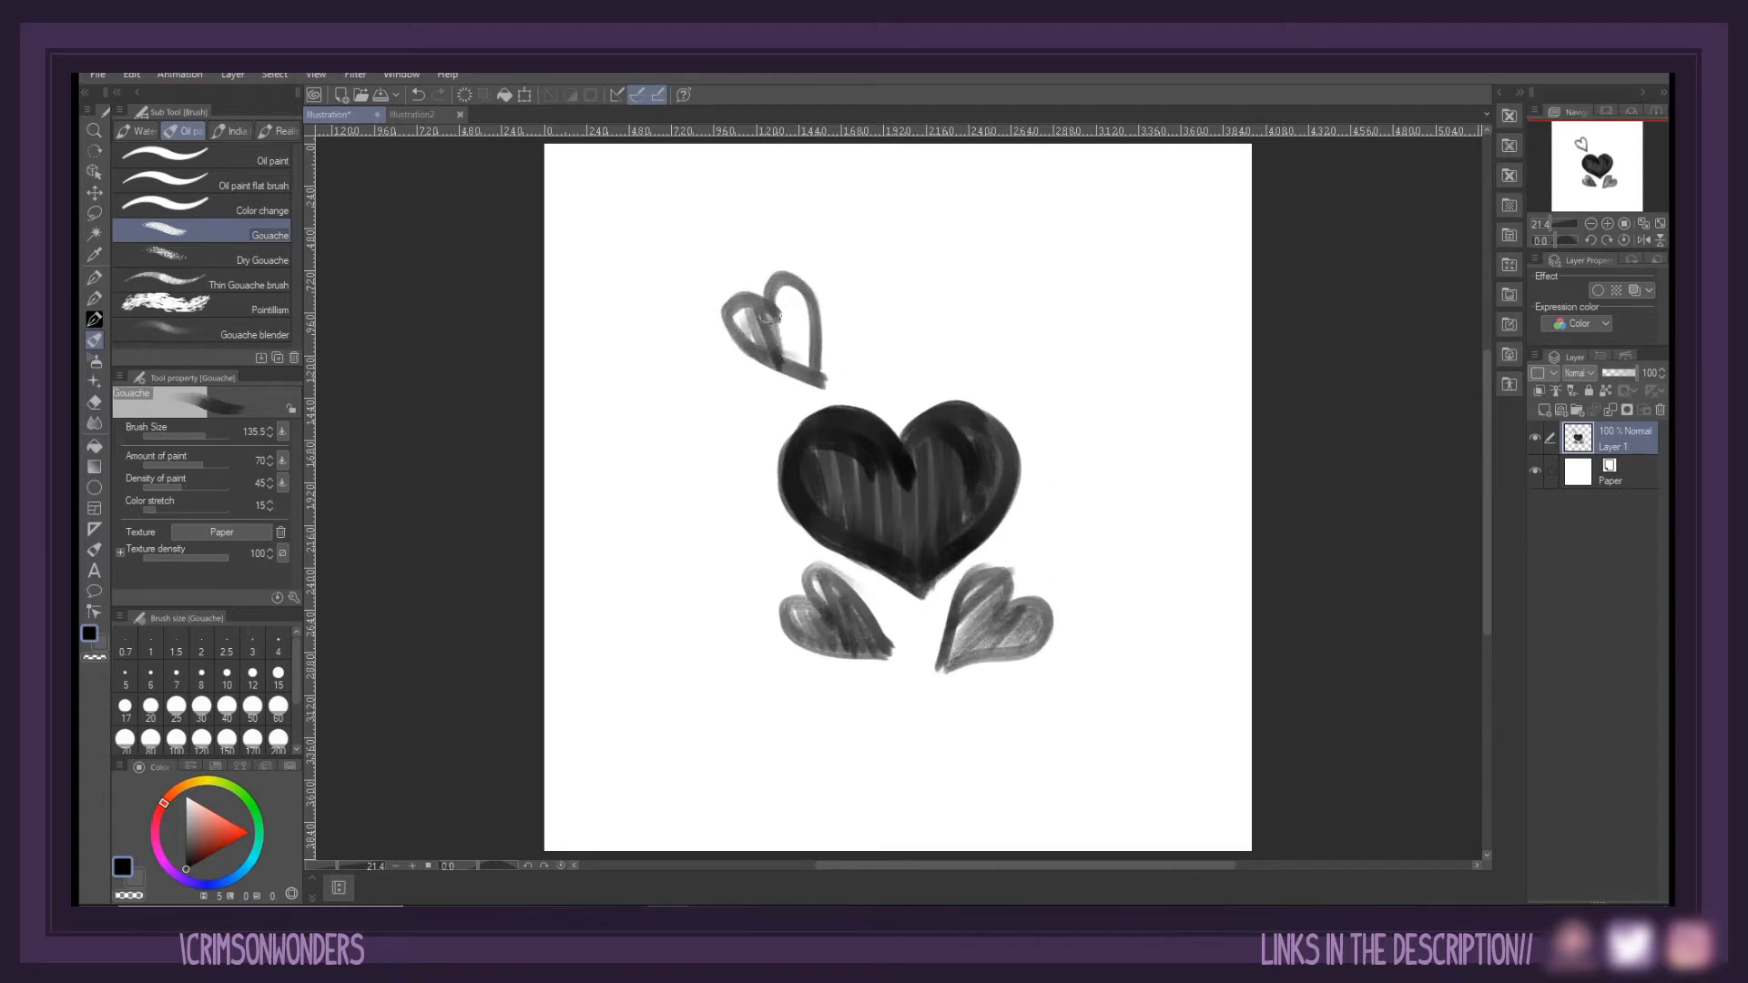
pyautogui.moveTo(771, 316); pyautogui.dragTo(763, 306)
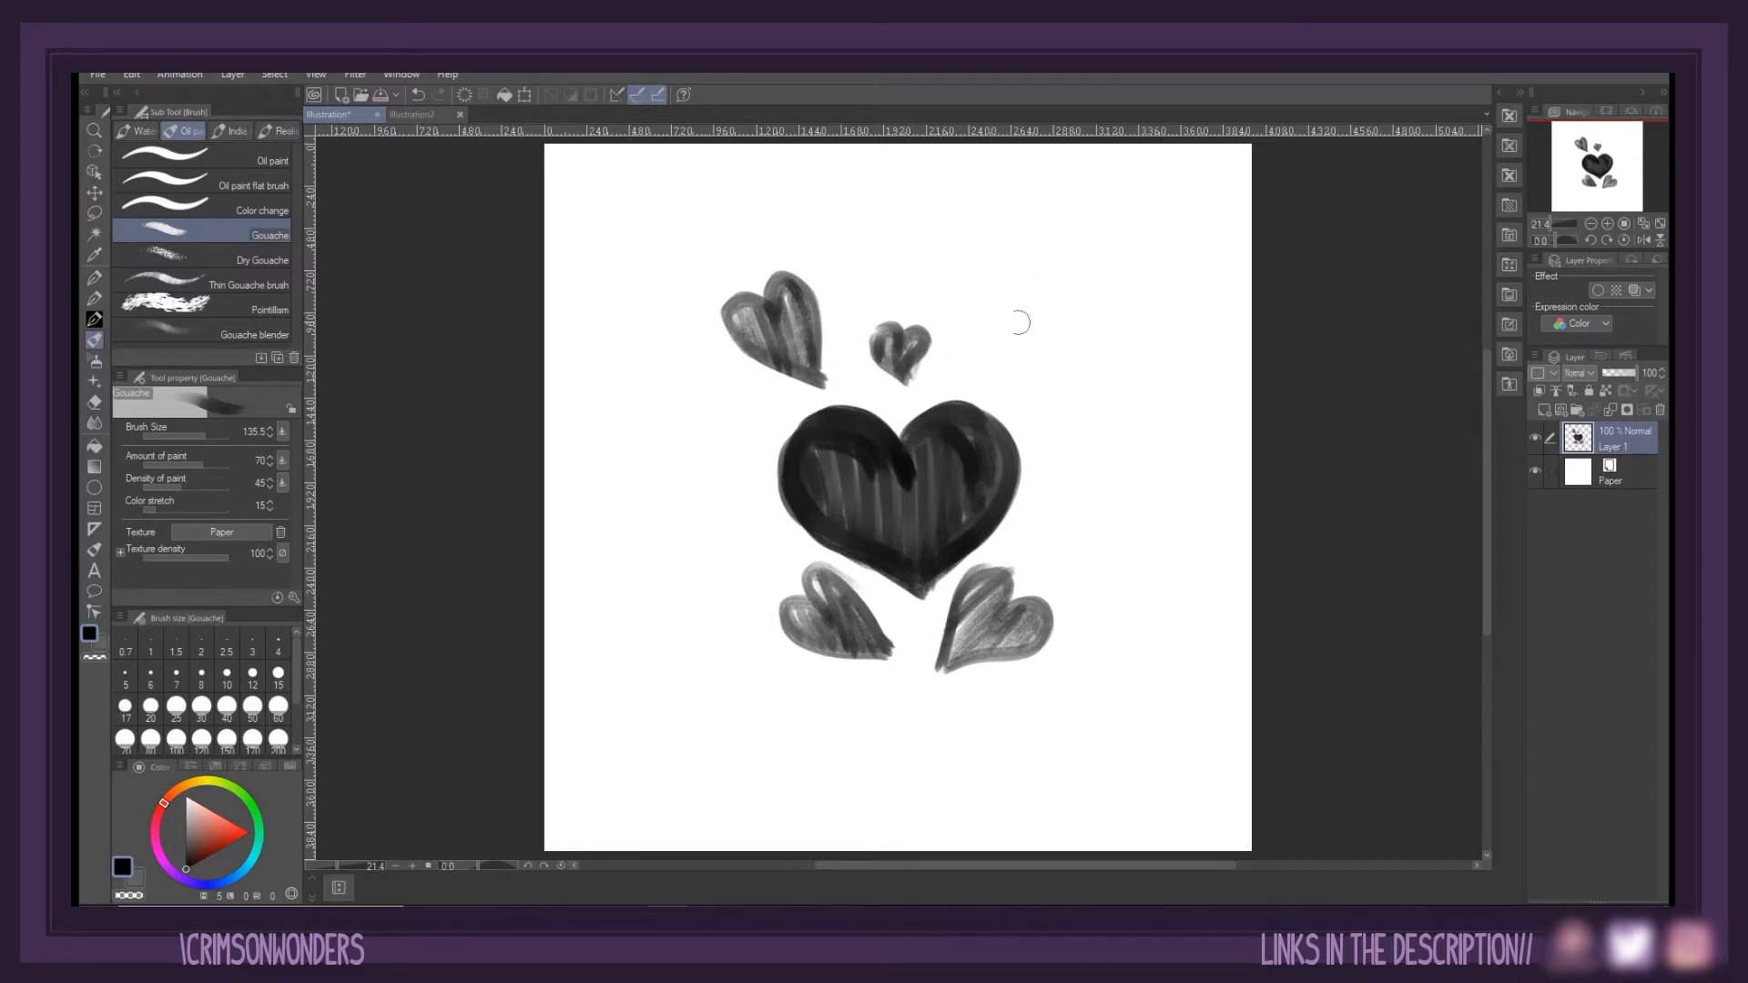
pyautogui.moveTo(1020, 322)
pyautogui.mouseDown()
pyautogui.moveTo(993, 366)
pyautogui.moveTo(982, 298)
pyautogui.moveTo(1049, 316)
pyautogui.mouseUp()
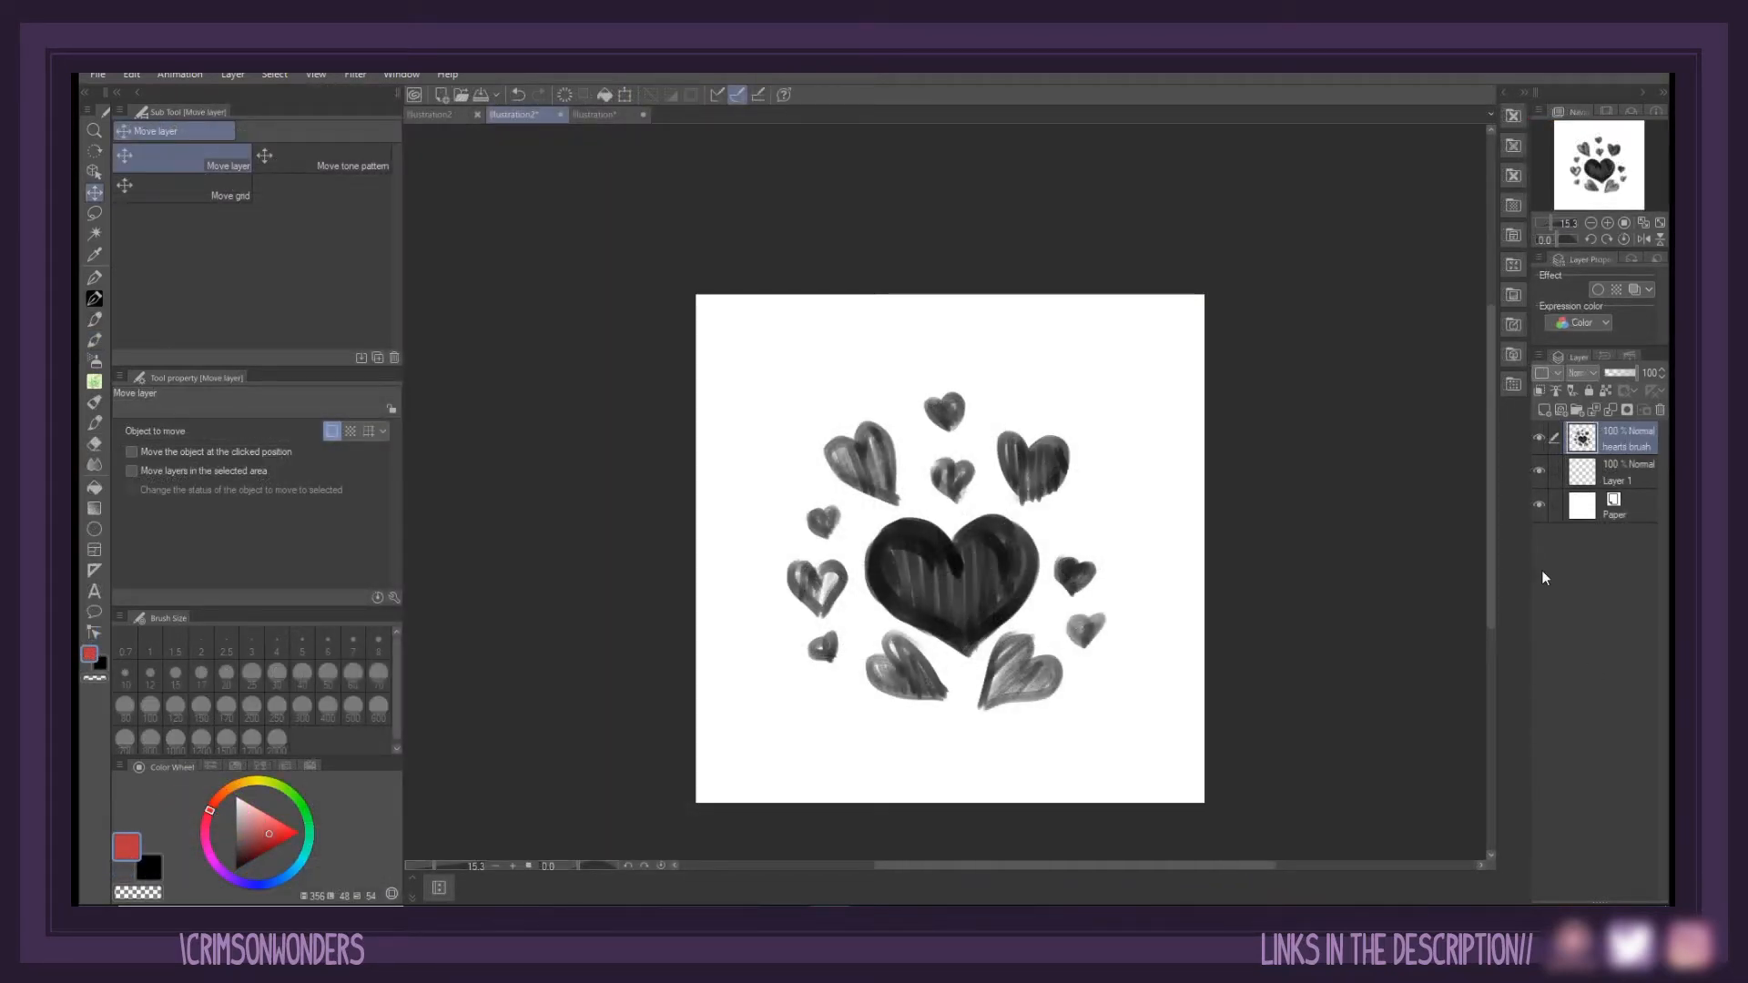
# Create a material folder named "Crimsy's Brushes 2" under Image material
pyautogui.click(1500, 88)
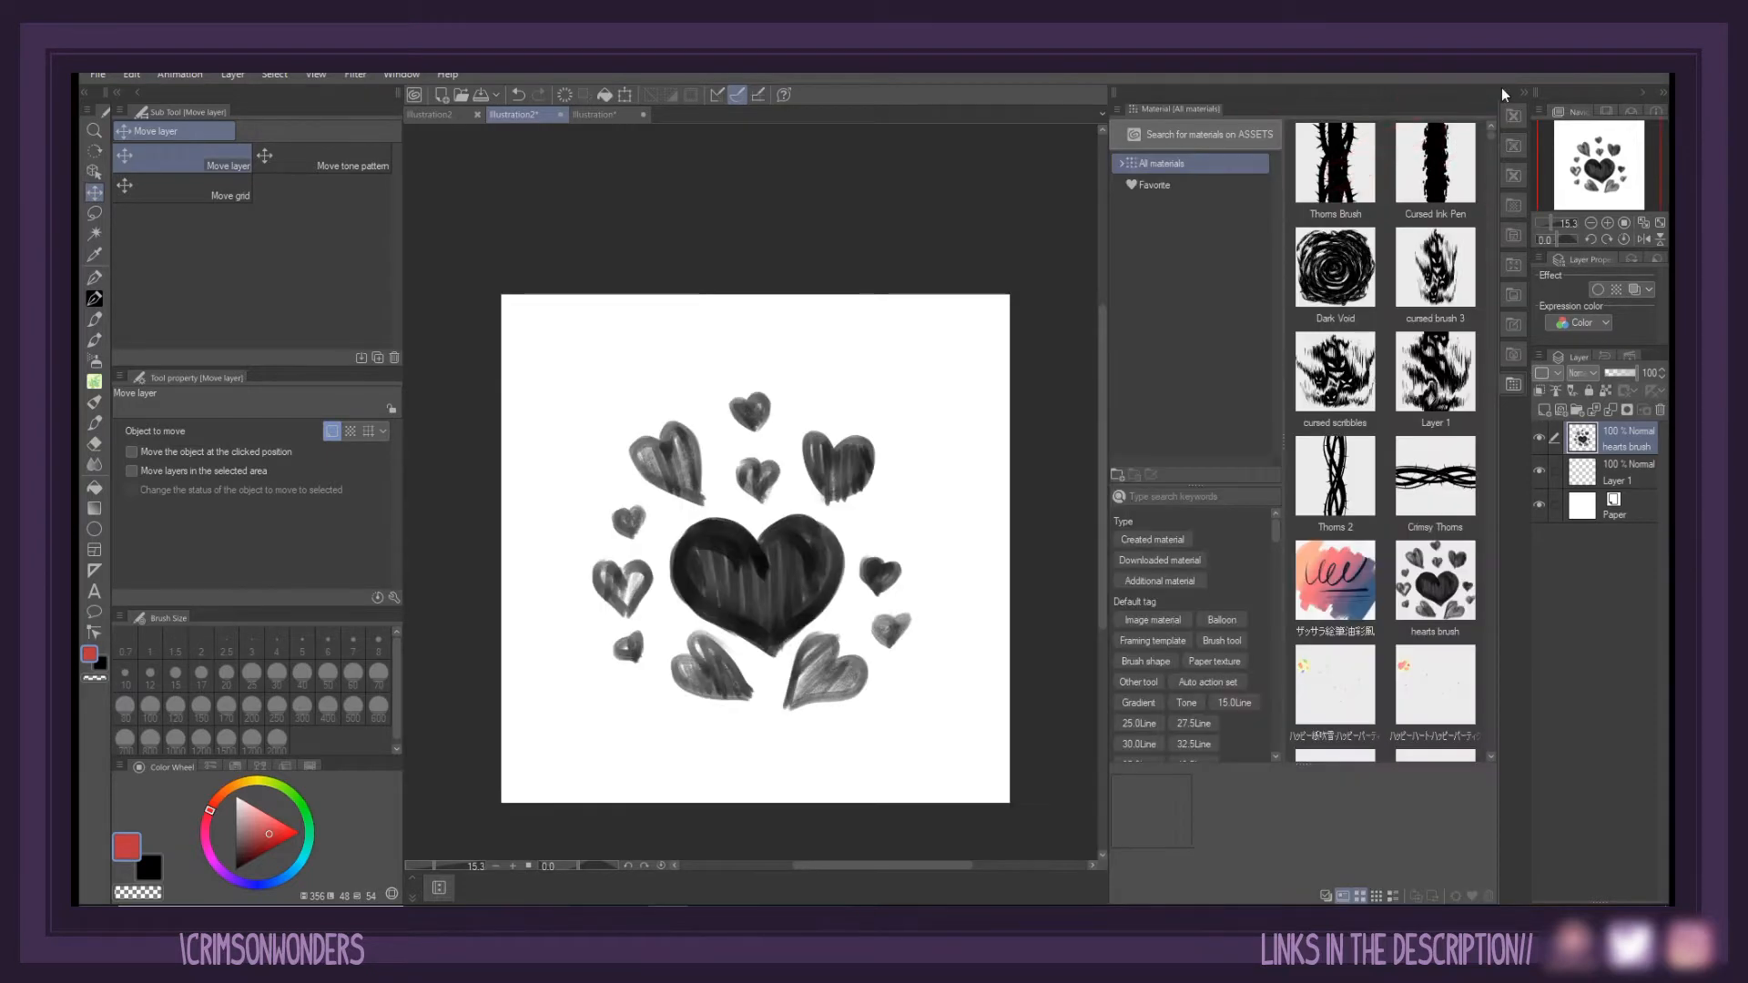
pyautogui.click(1123, 164)
pyautogui.doubleClick(1144, 250)
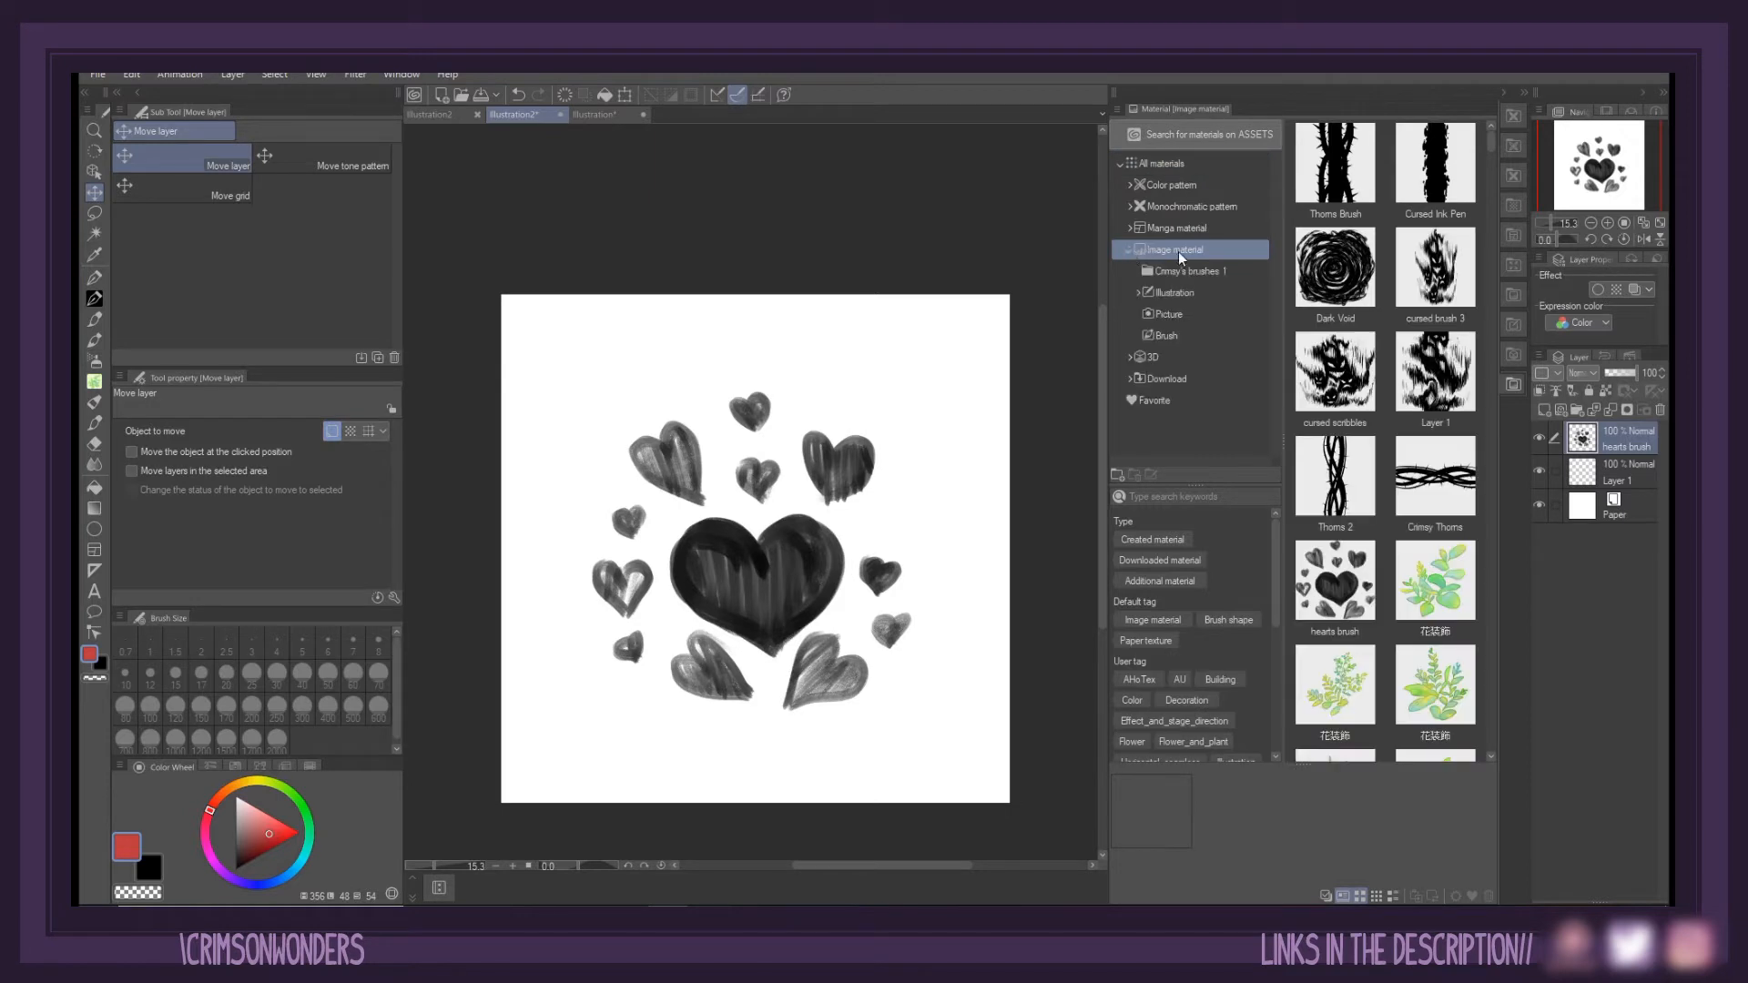
pyautogui.rightClick(1178, 252)
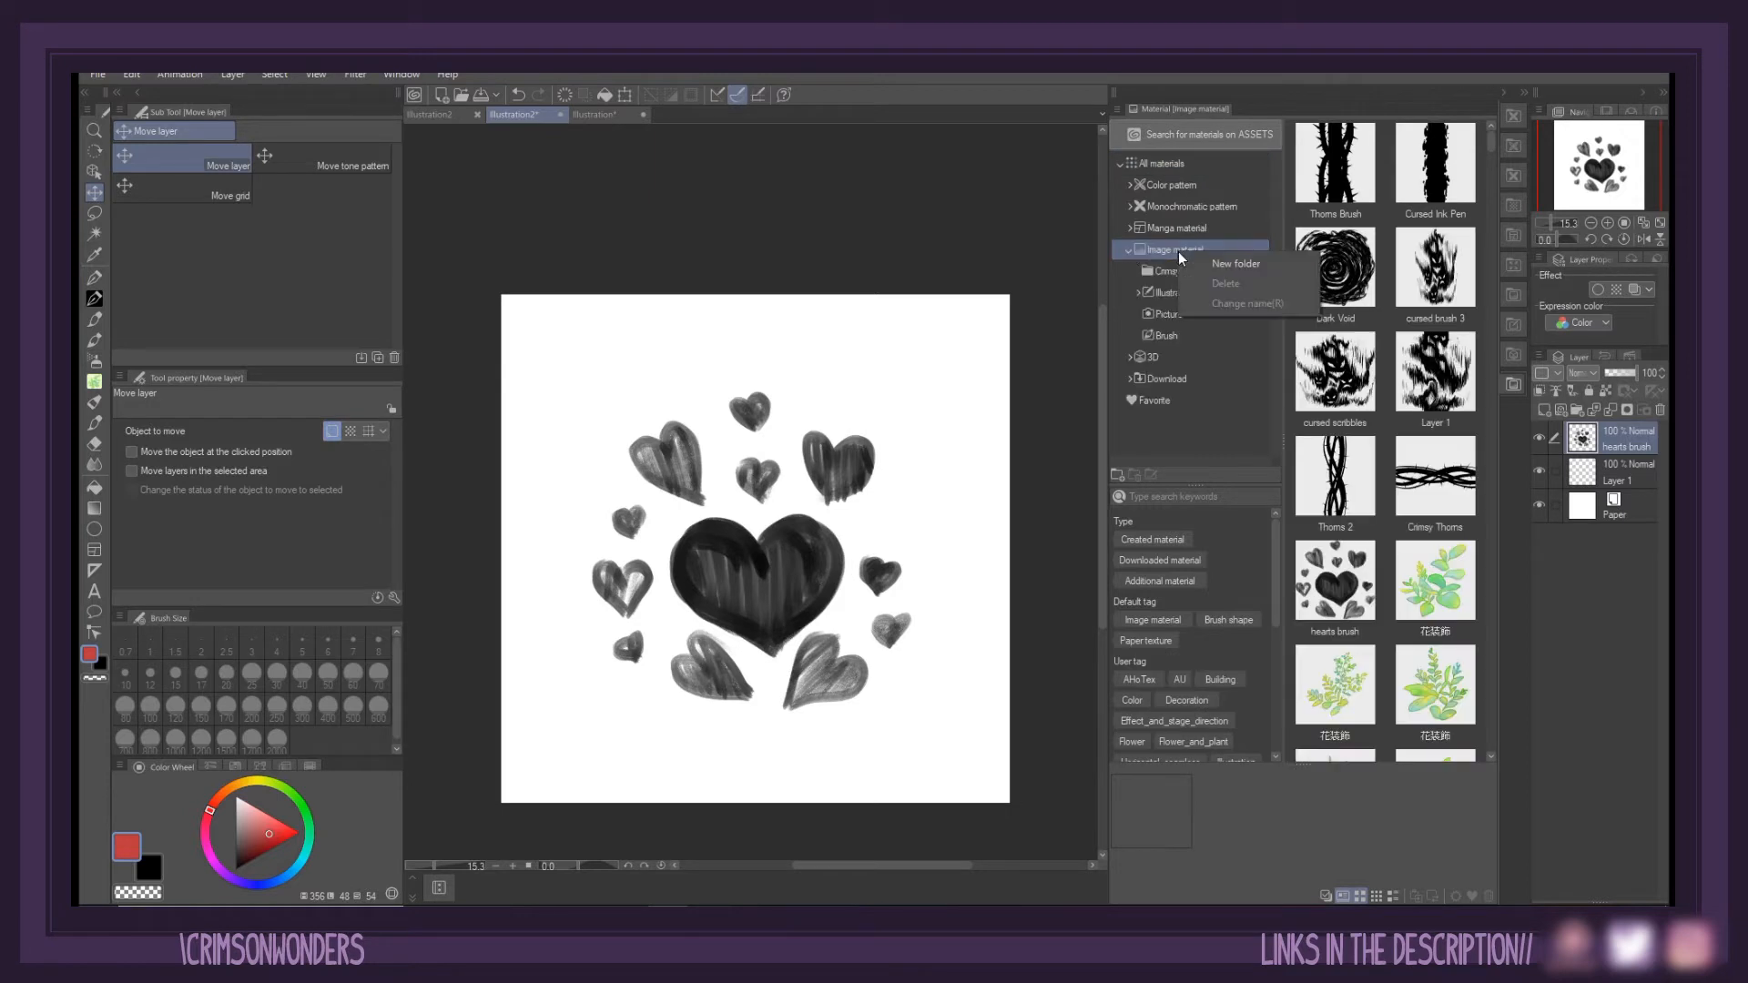
pyautogui.click(1232, 260)
pyautogui.write('Crims')
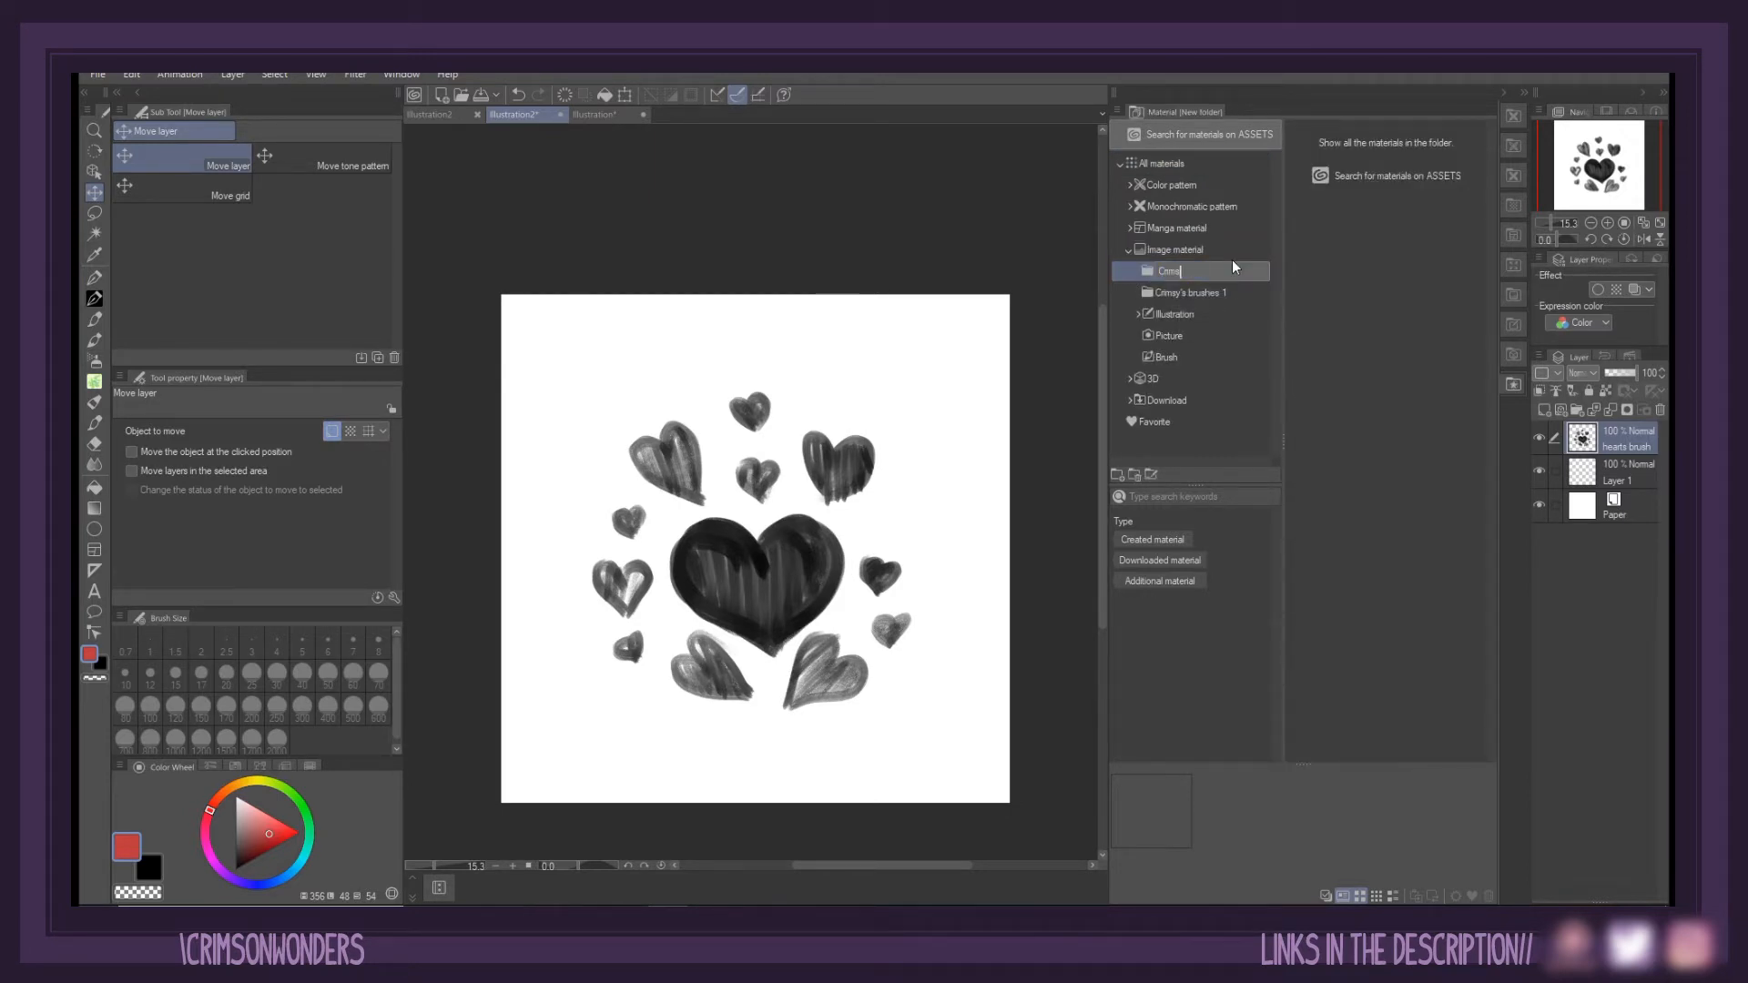
pyautogui.write("y's Brushes 2")
pyautogui.press('Return')
pyautogui.click(1505, 93)
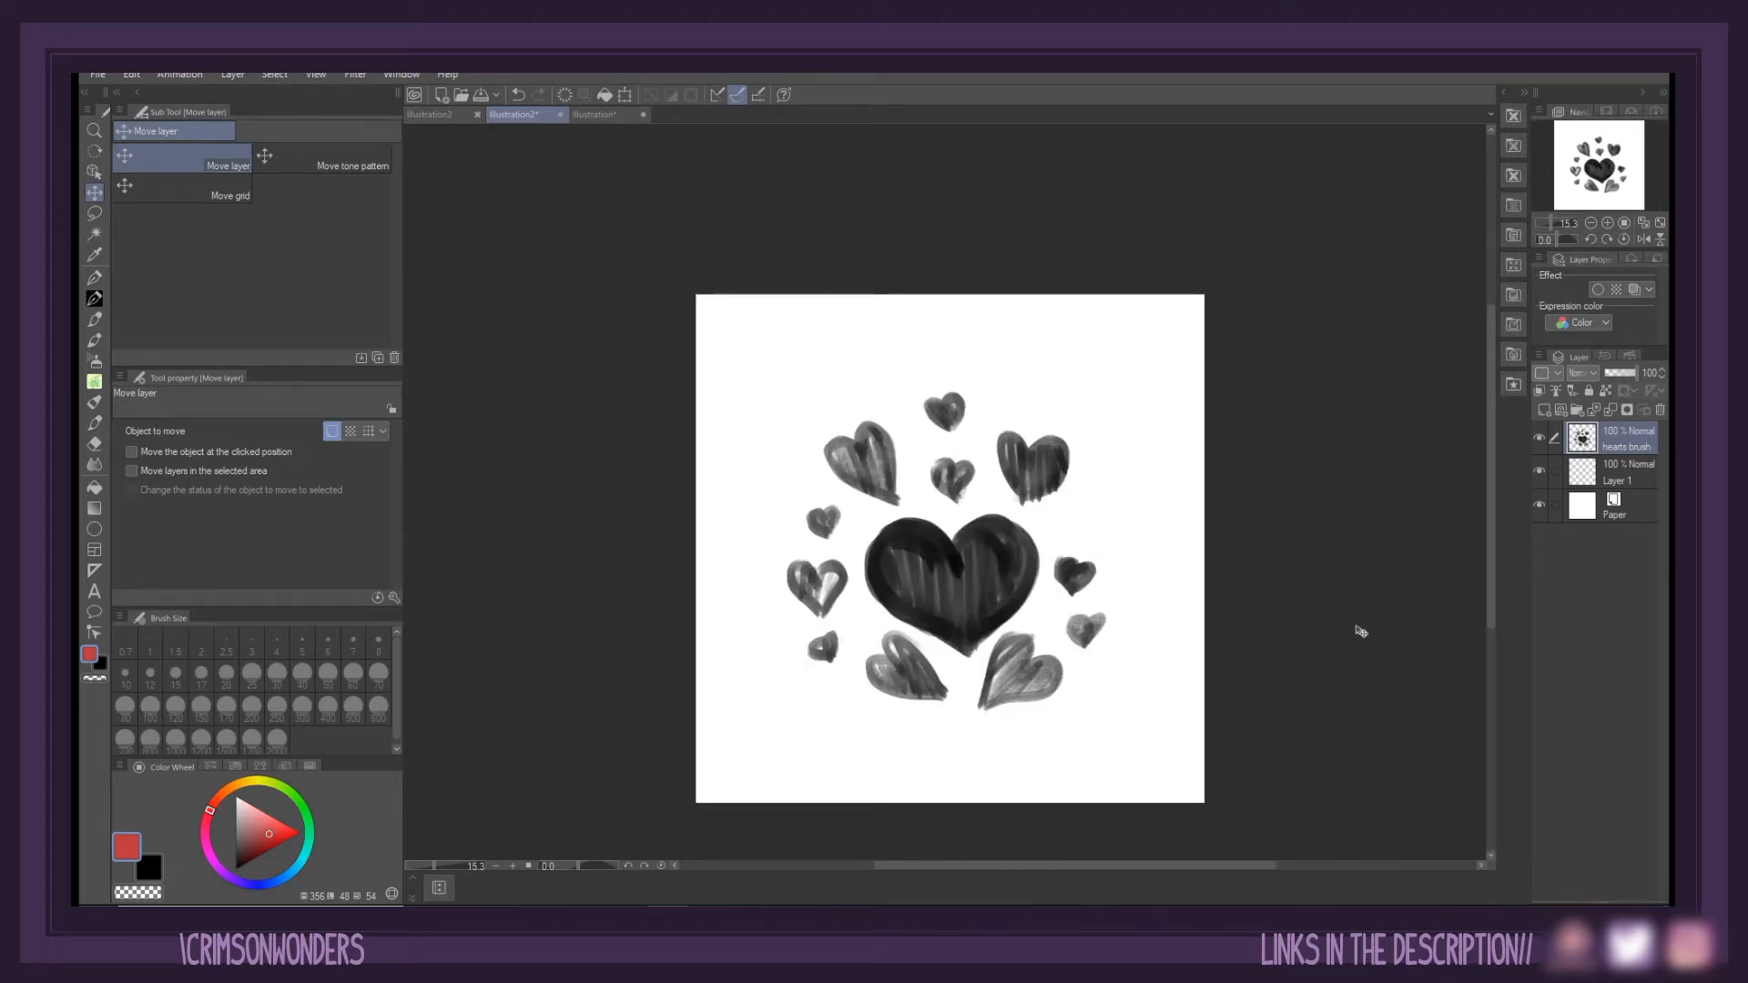
# Enlarge the hearts drawing to nearly fill the canvas and hide the Paper layer for a transparent background
pyautogui.press('c')
pyautogui.moveTo(1344, 612); pyautogui.dragTo(1335, 597)
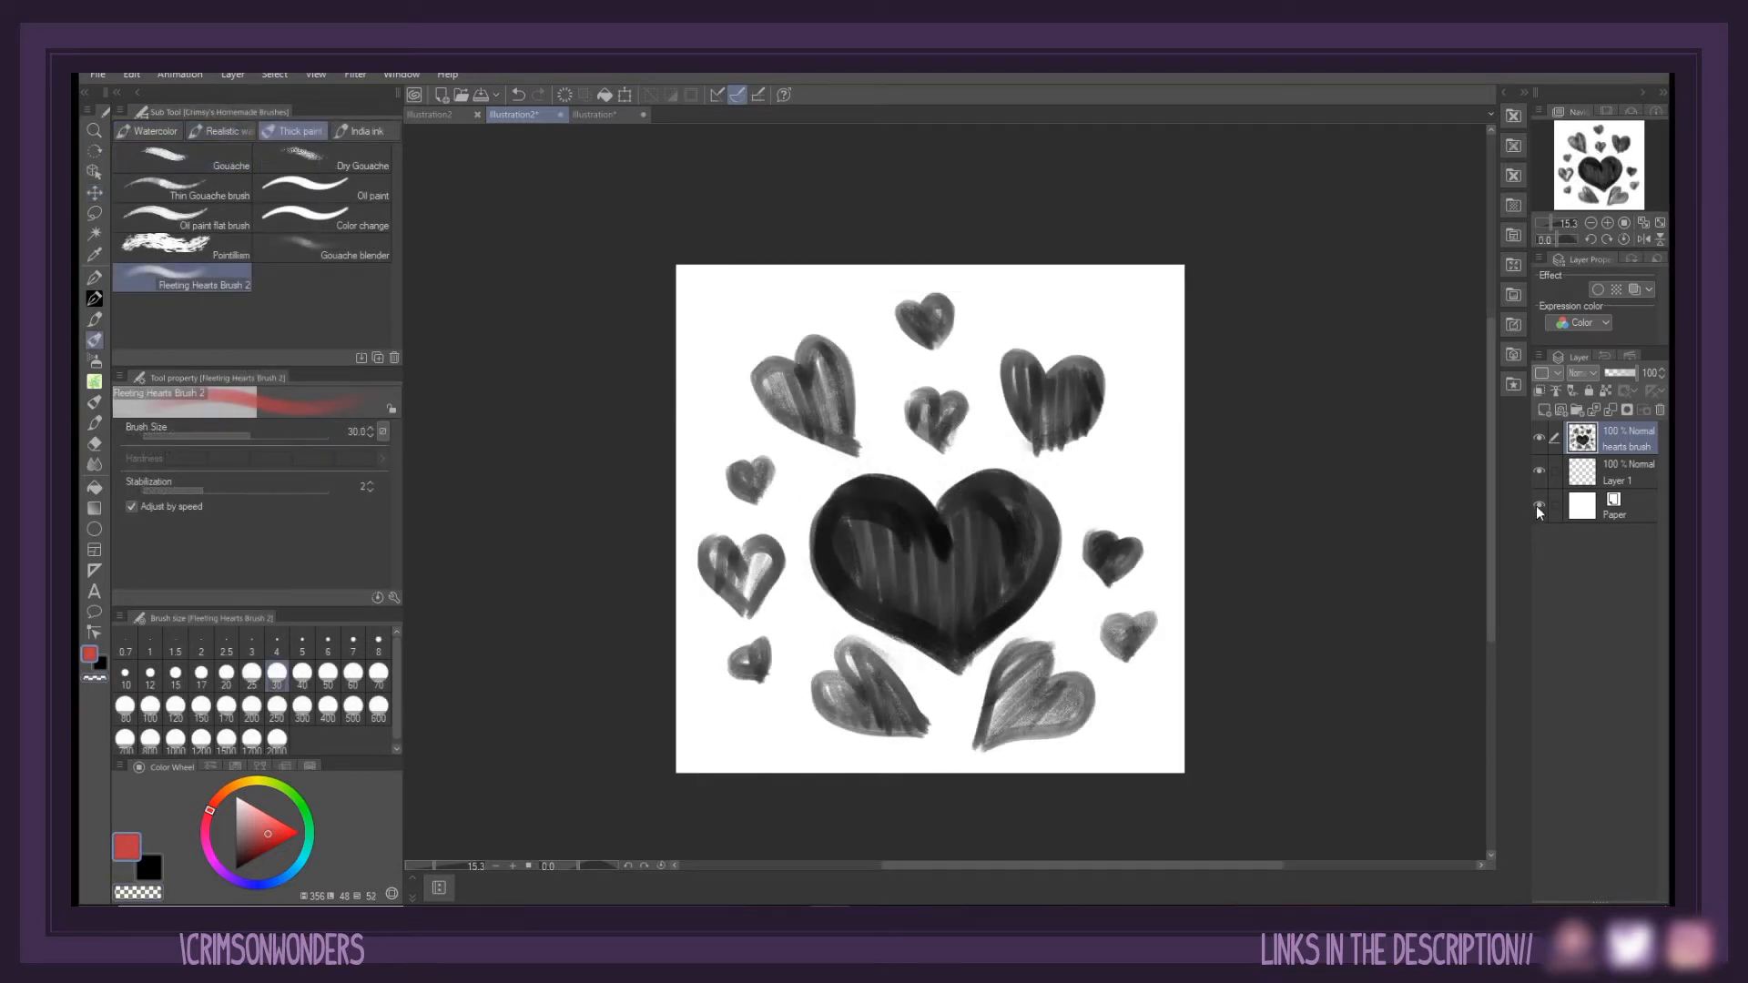
pyautogui.click(1538, 507)
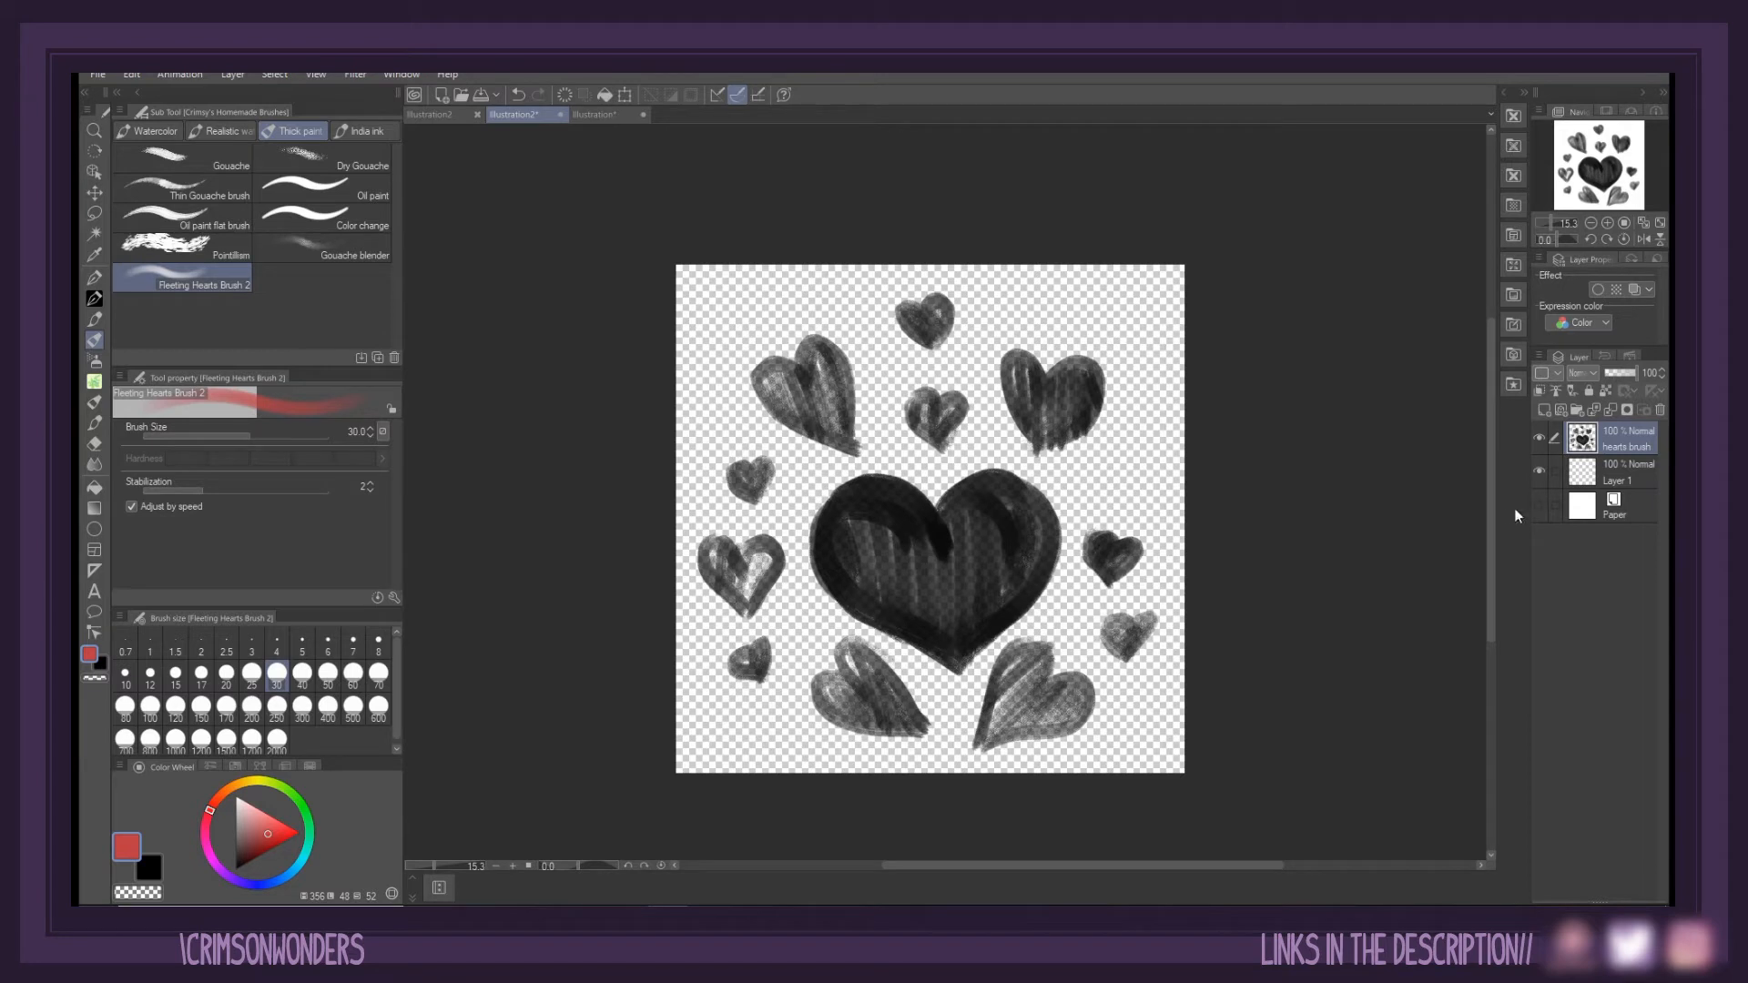
# Start registering the hearts layer as an image material and name it "Hearts brush 2"
pyautogui.click(133, 80)
pyautogui.moveTo(318, 393)
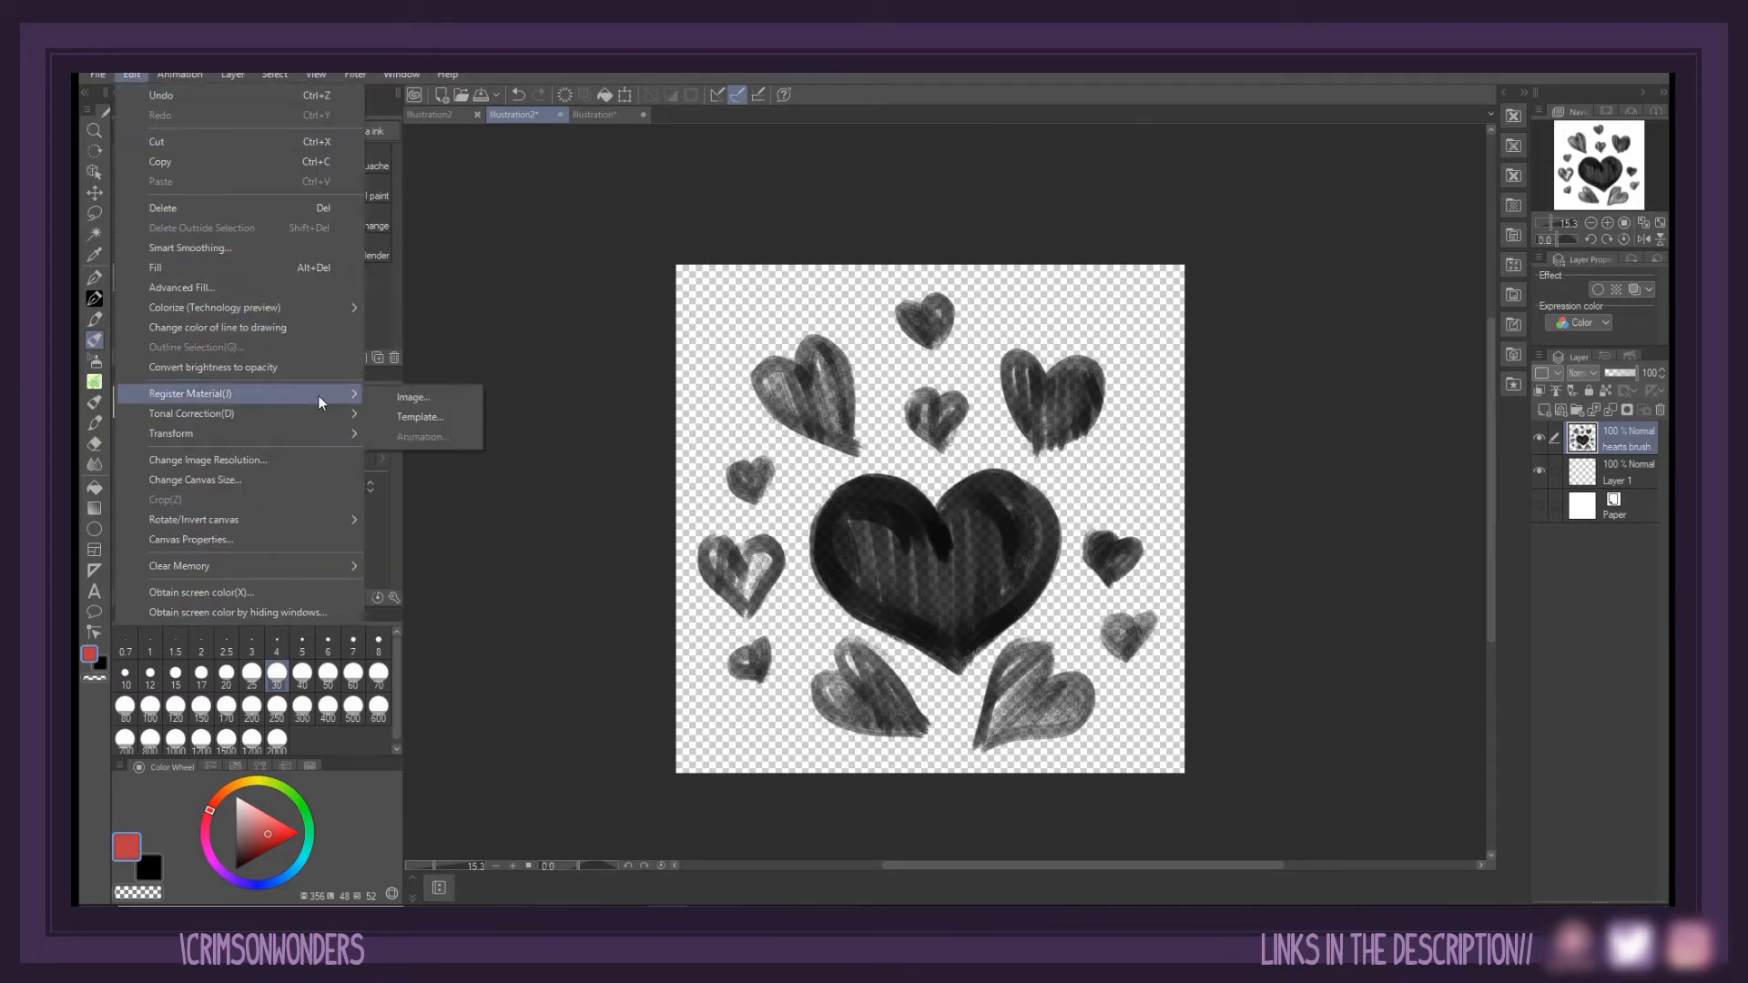
pyautogui.click(411, 398)
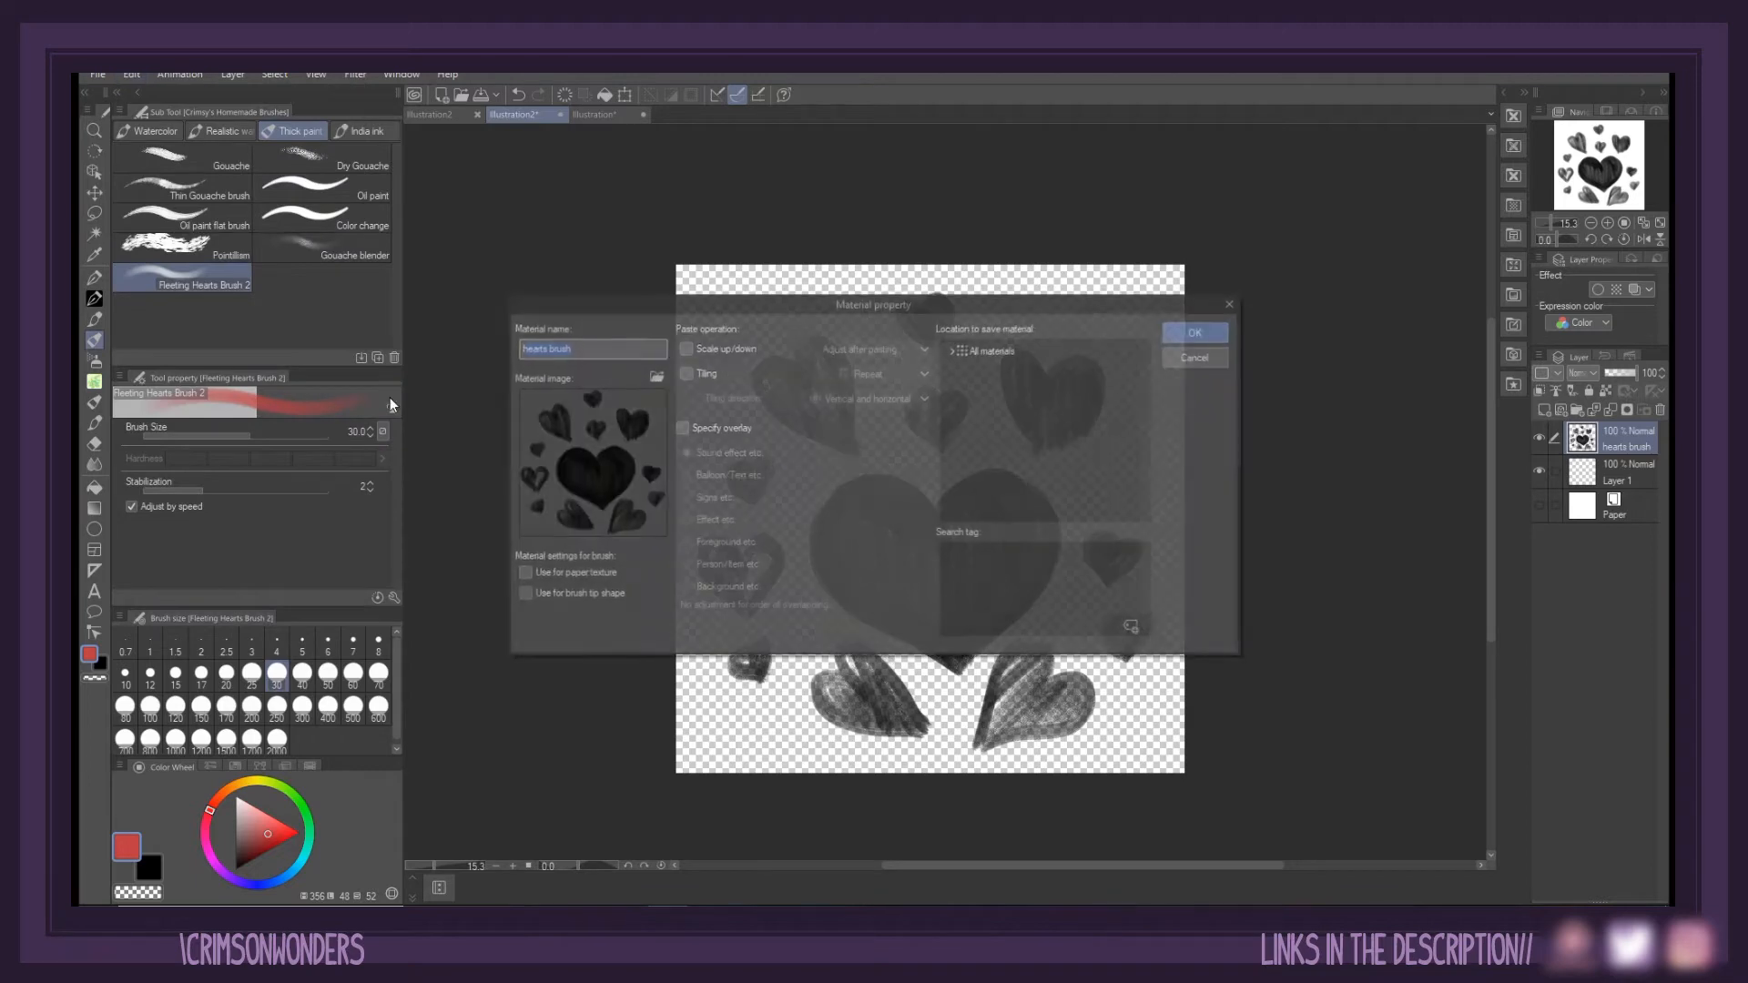
pyautogui.click(532, 346)
pyautogui.press('BackSpace')
pyautogui.write('H')
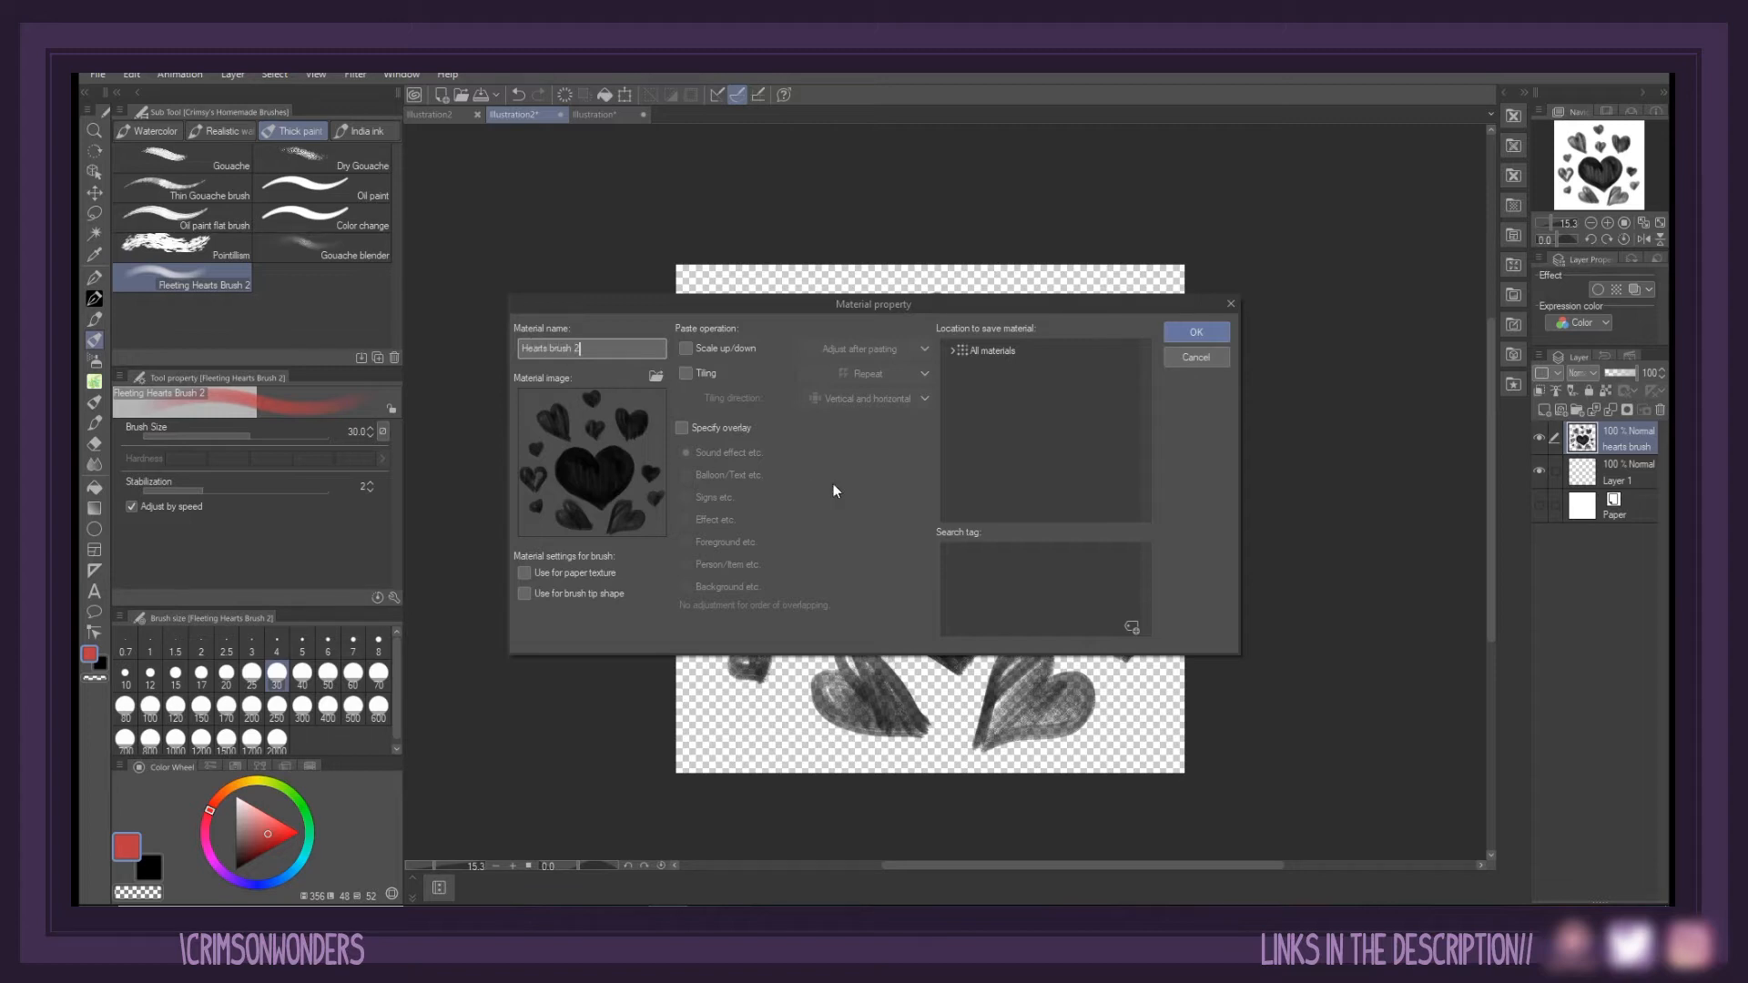
# Allow the material's use as a brush tip shape and save it in the Crimsy's Brushes 2 folder under Image material
pyautogui.click(525, 595)
pyautogui.click(952, 353)
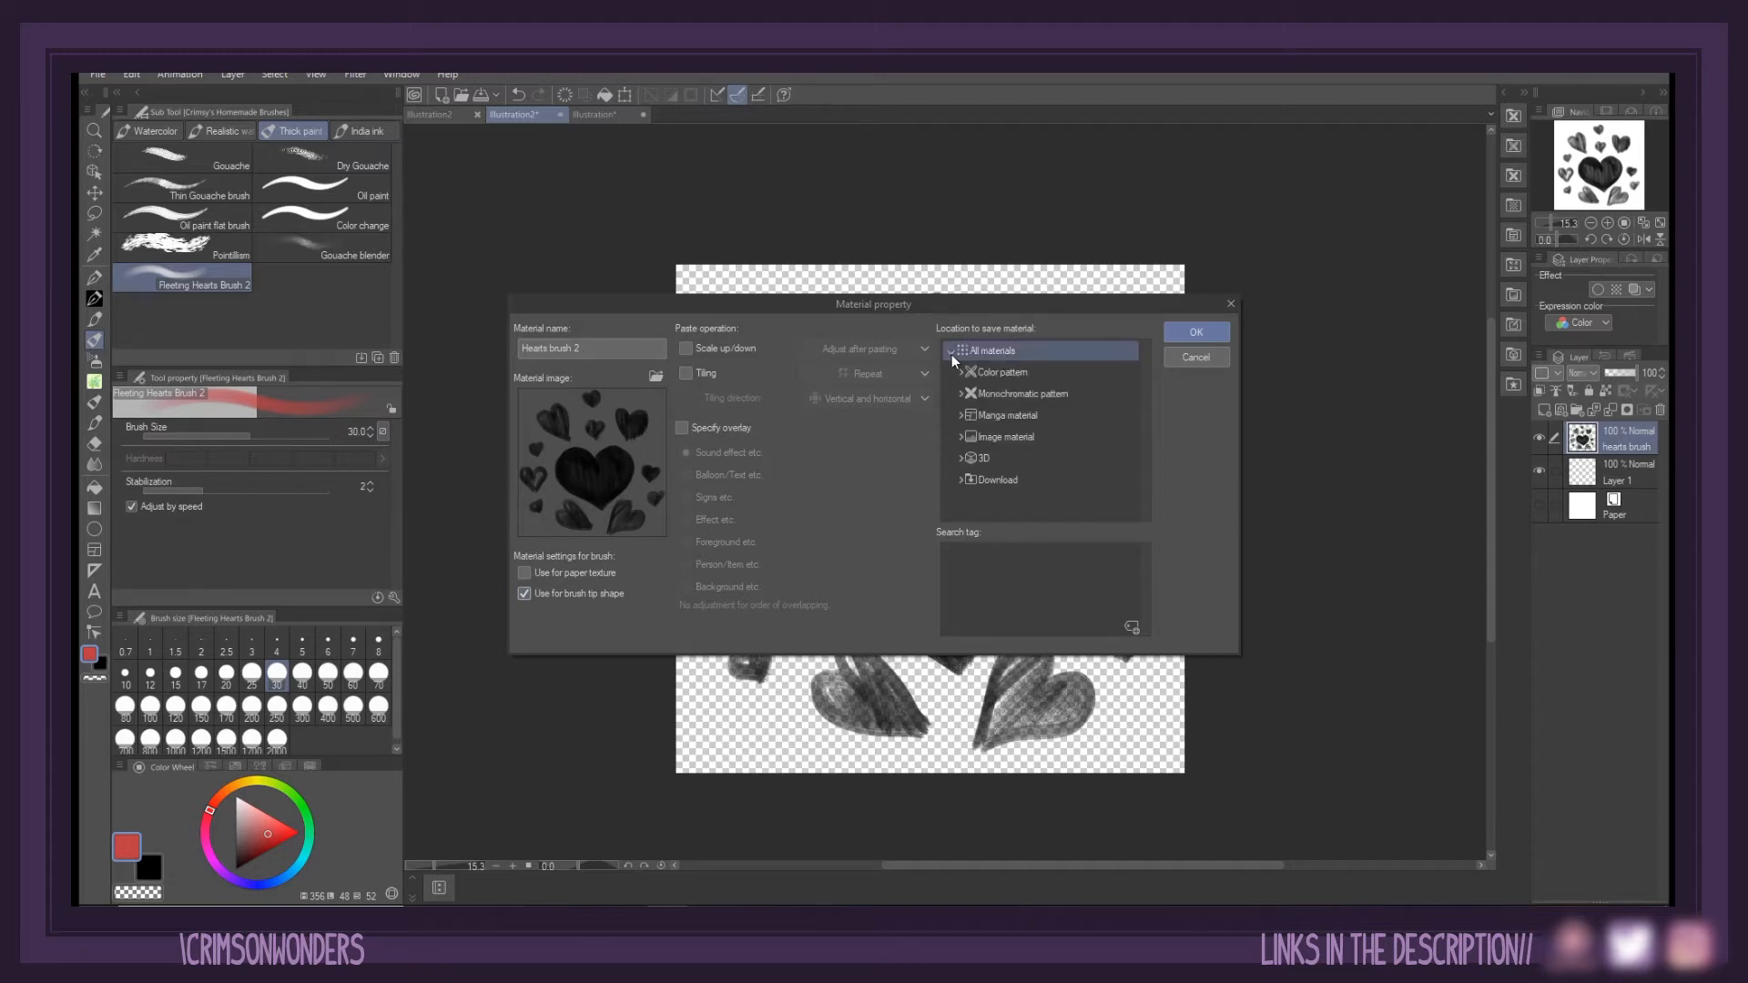
pyautogui.click(959, 438)
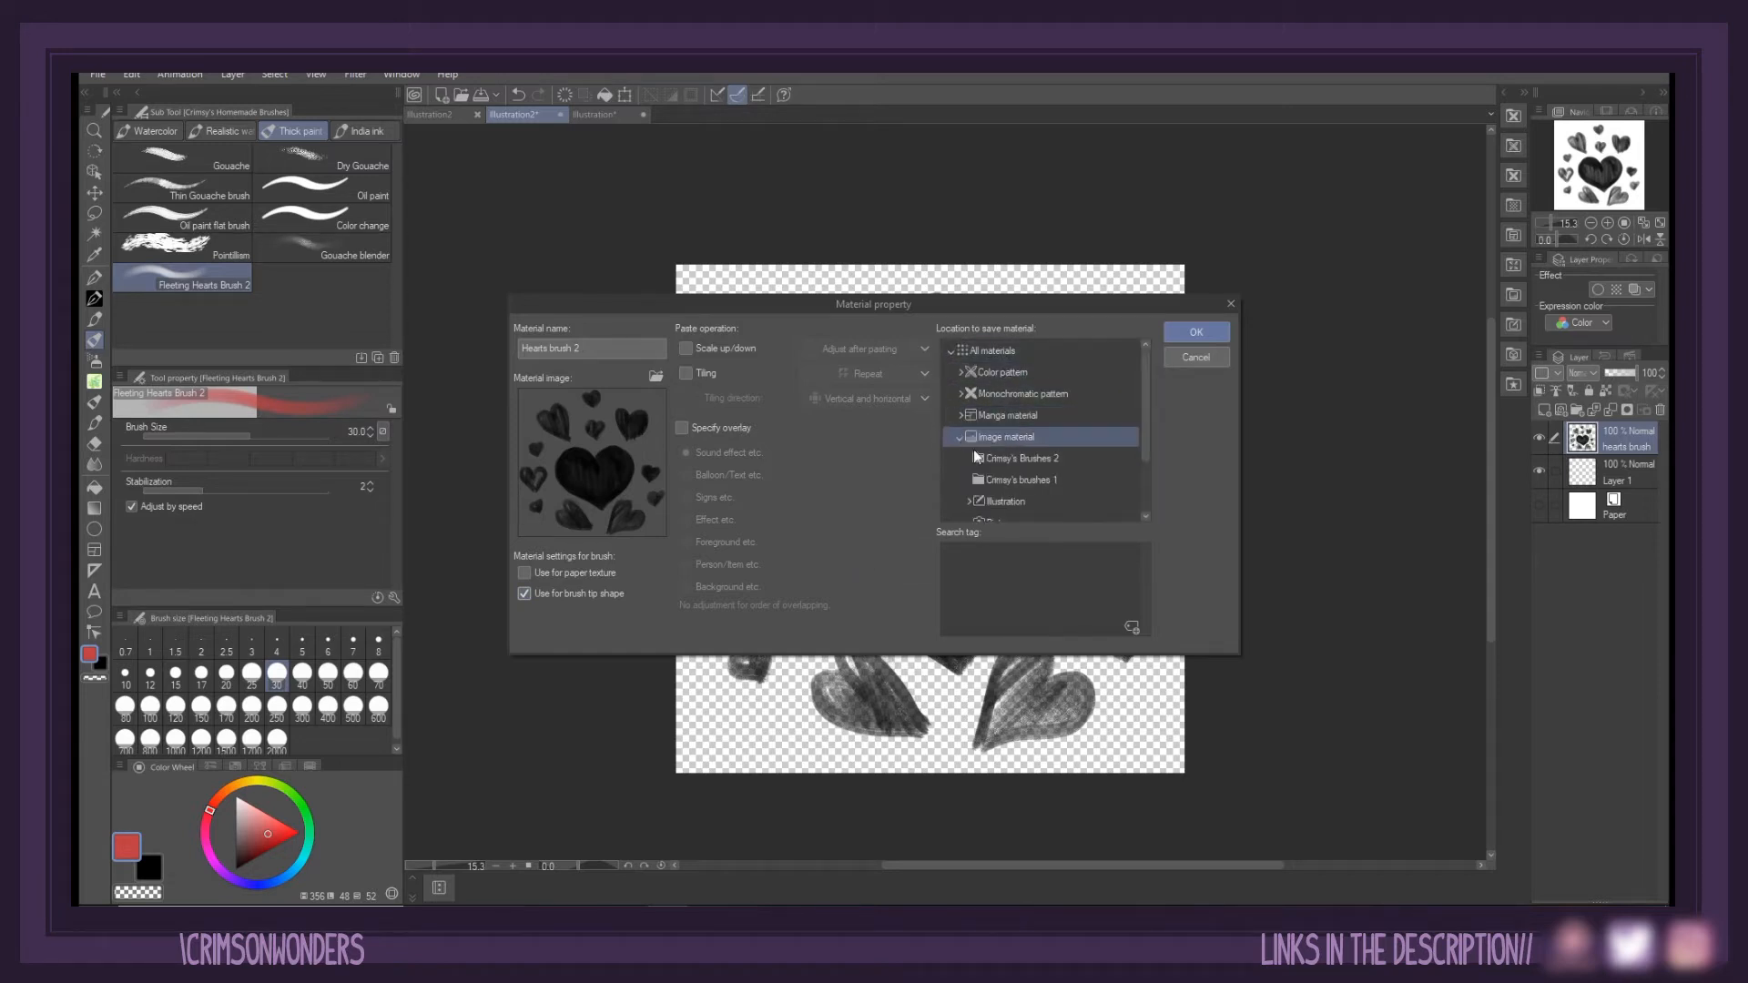
pyautogui.click(1013, 460)
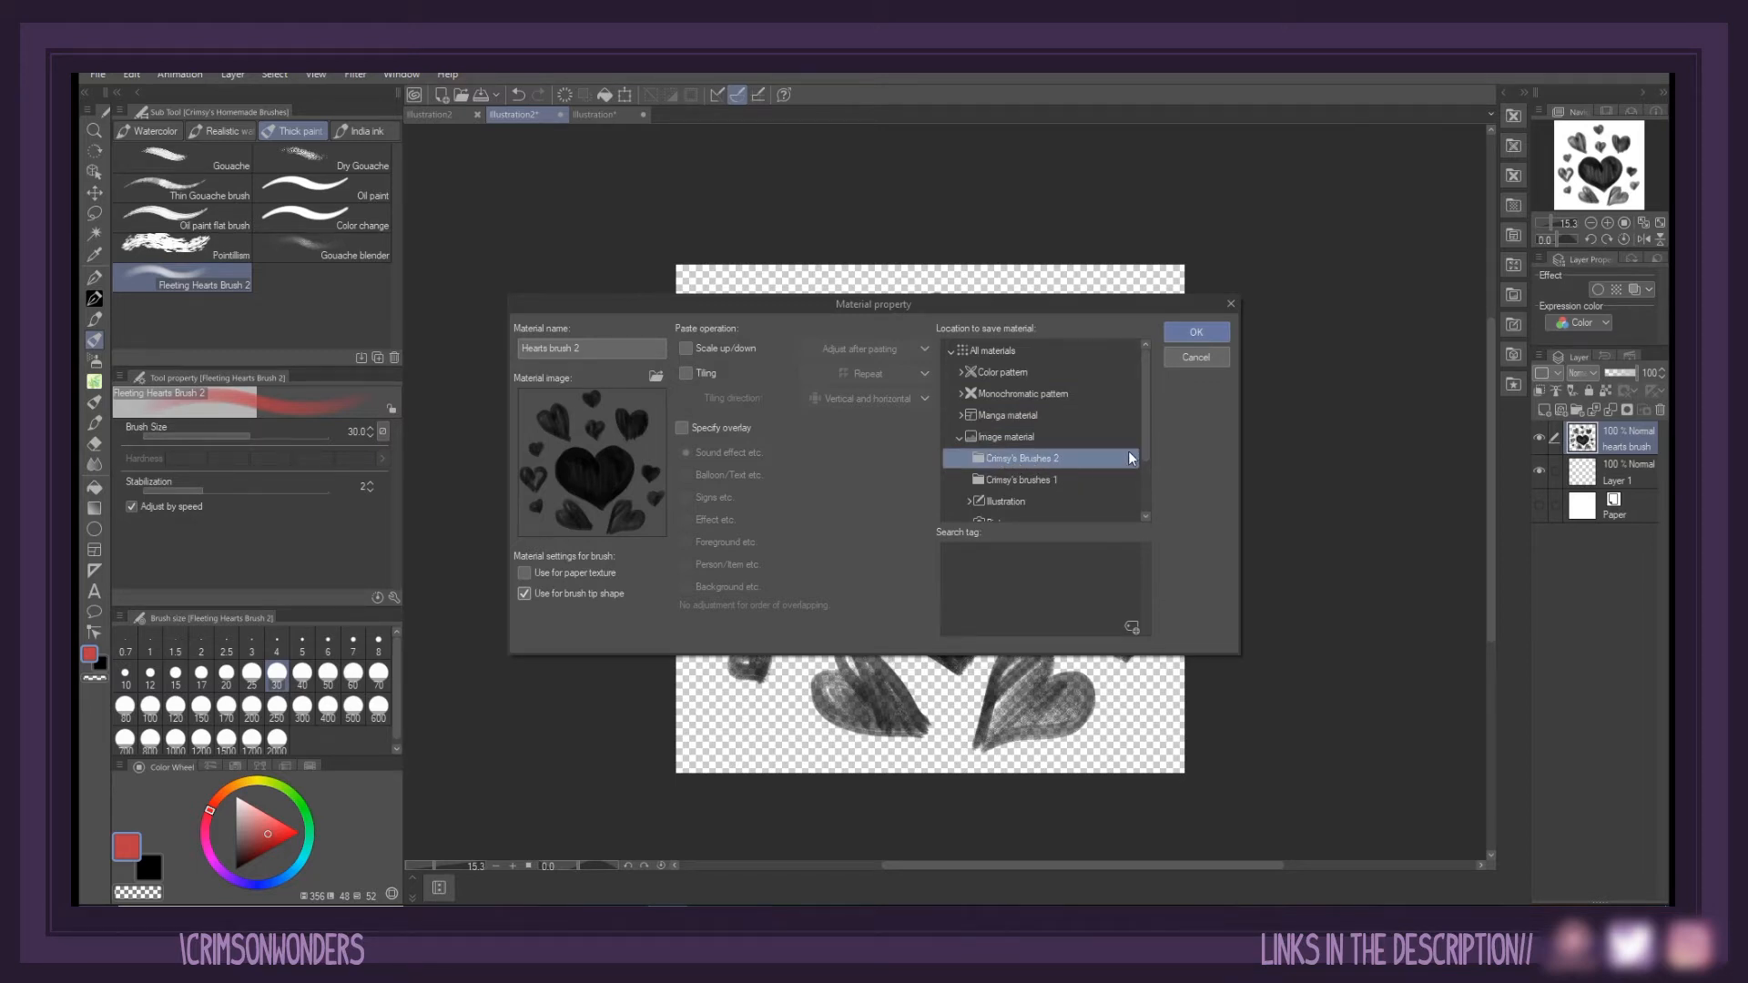
pyautogui.click(1194, 331)
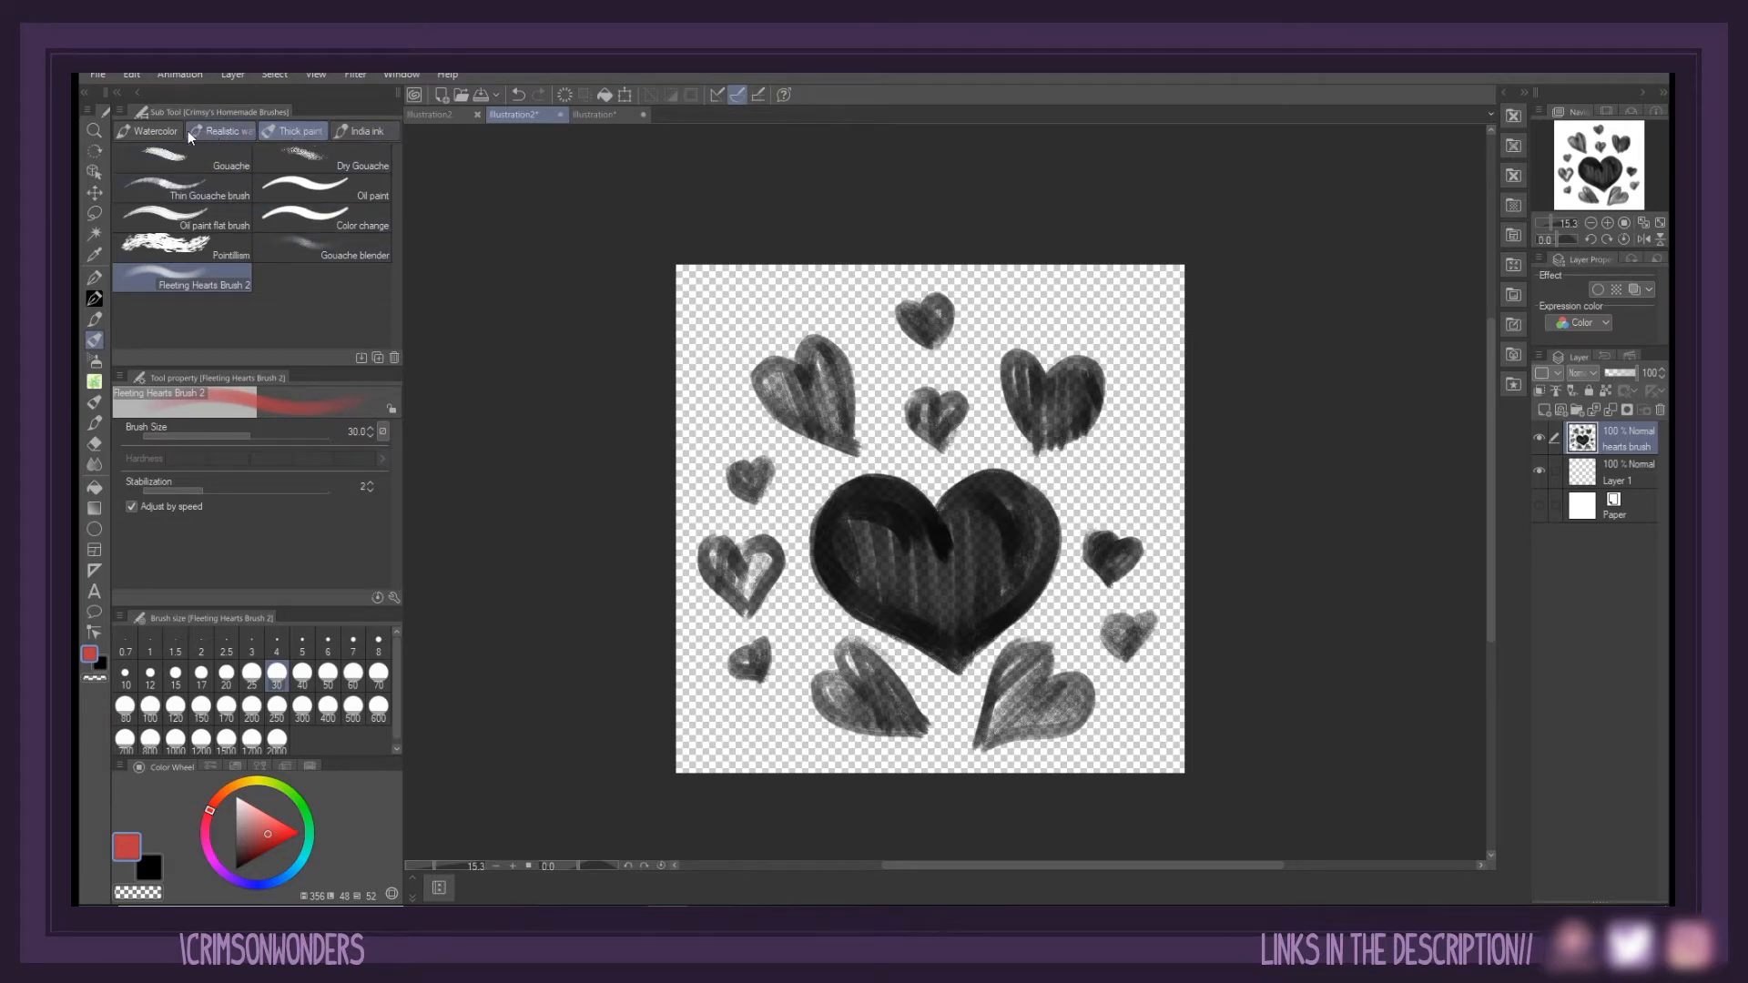
# Create a custom sub tool named "Fleeting Hearts Brush 2" in the Thick paint group, accepting the duplicate name
pyautogui.click(198, 162)
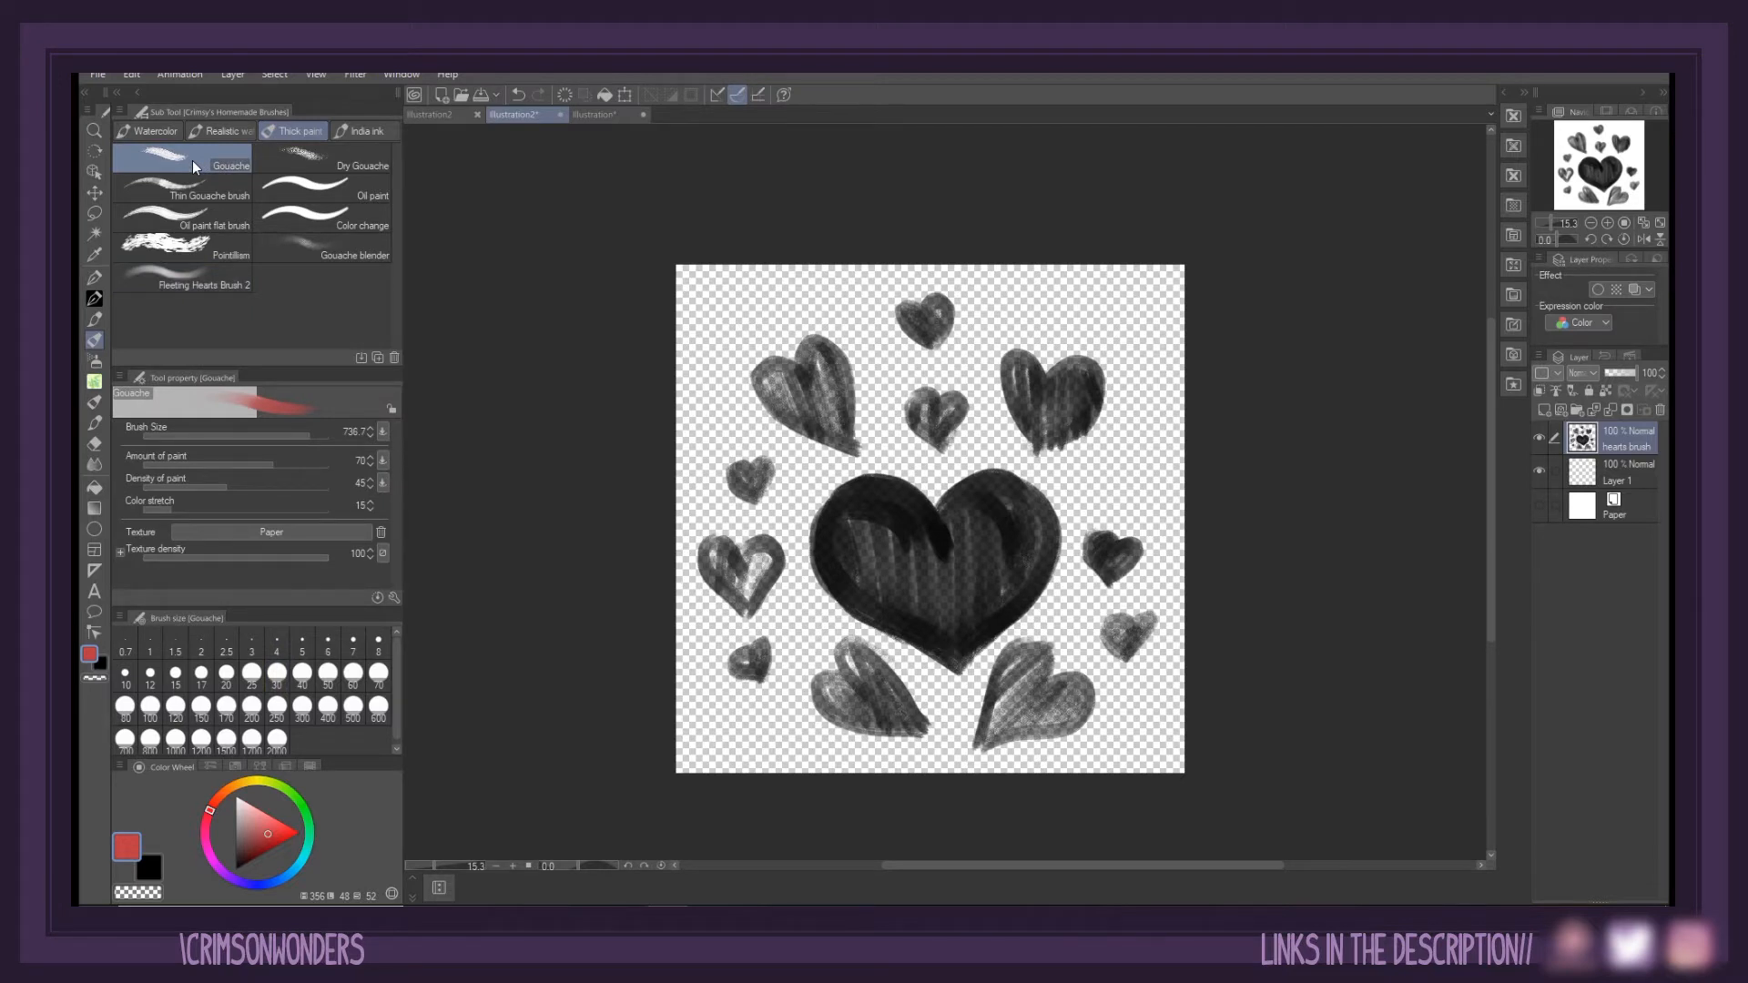
pyautogui.rightClick(193, 160)
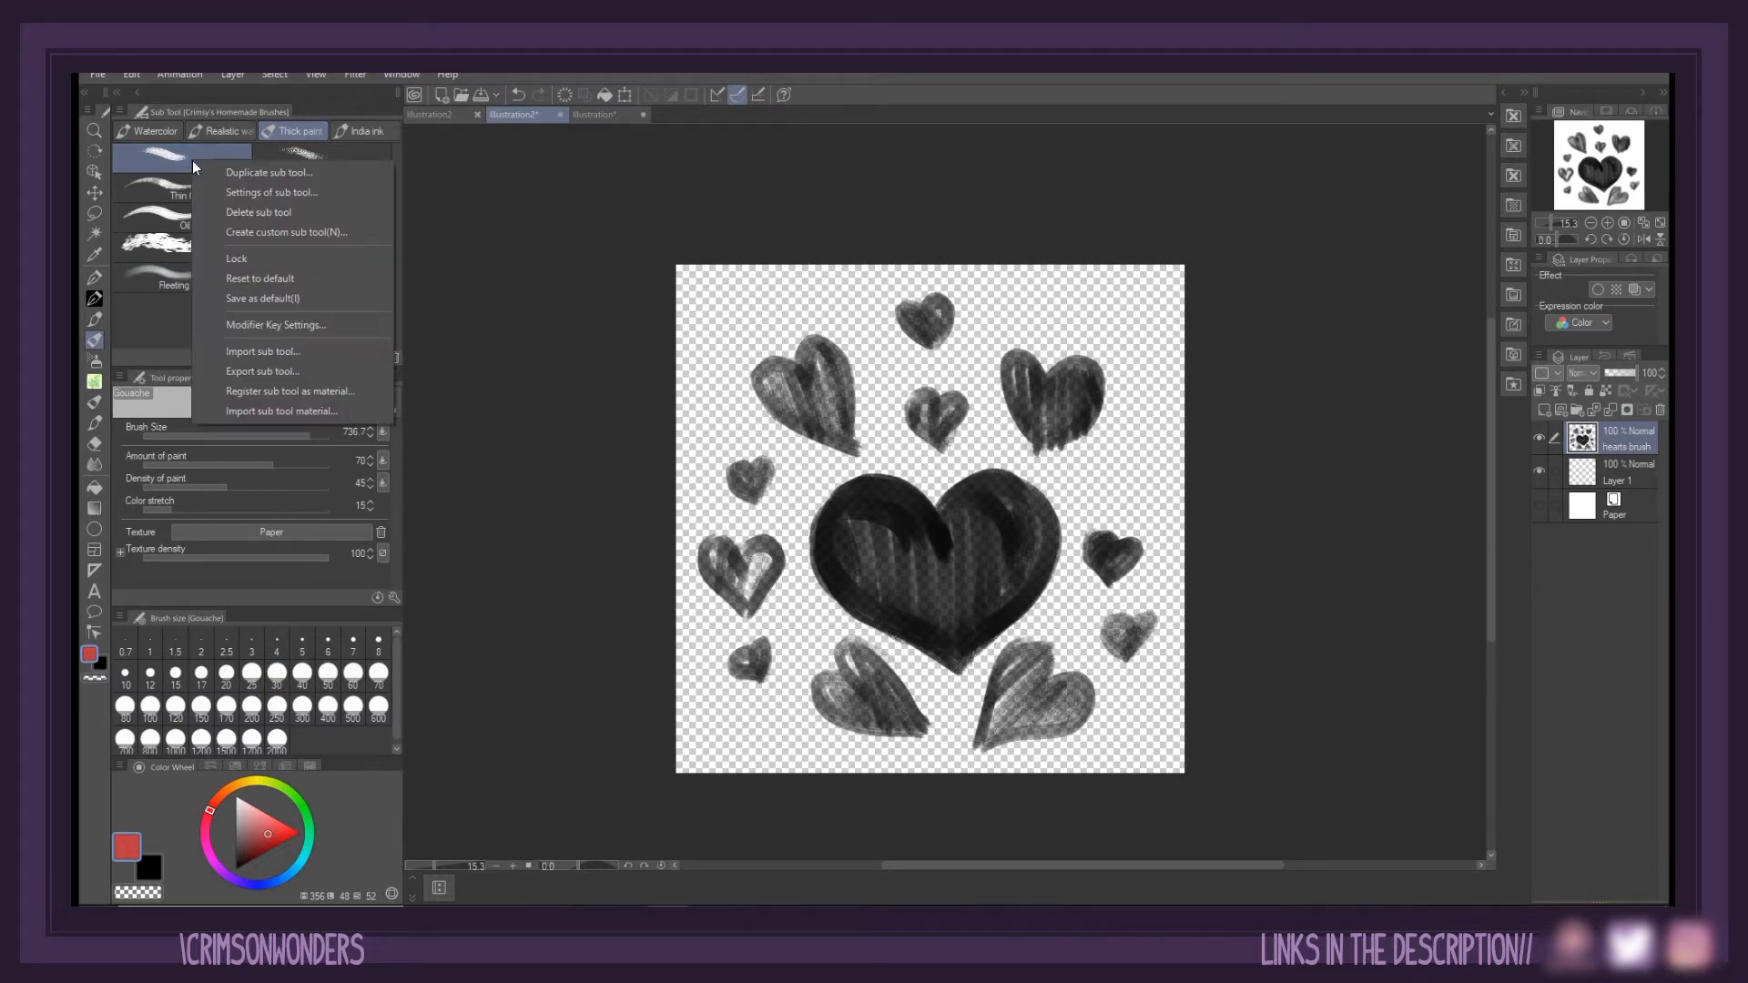
pyautogui.click(243, 233)
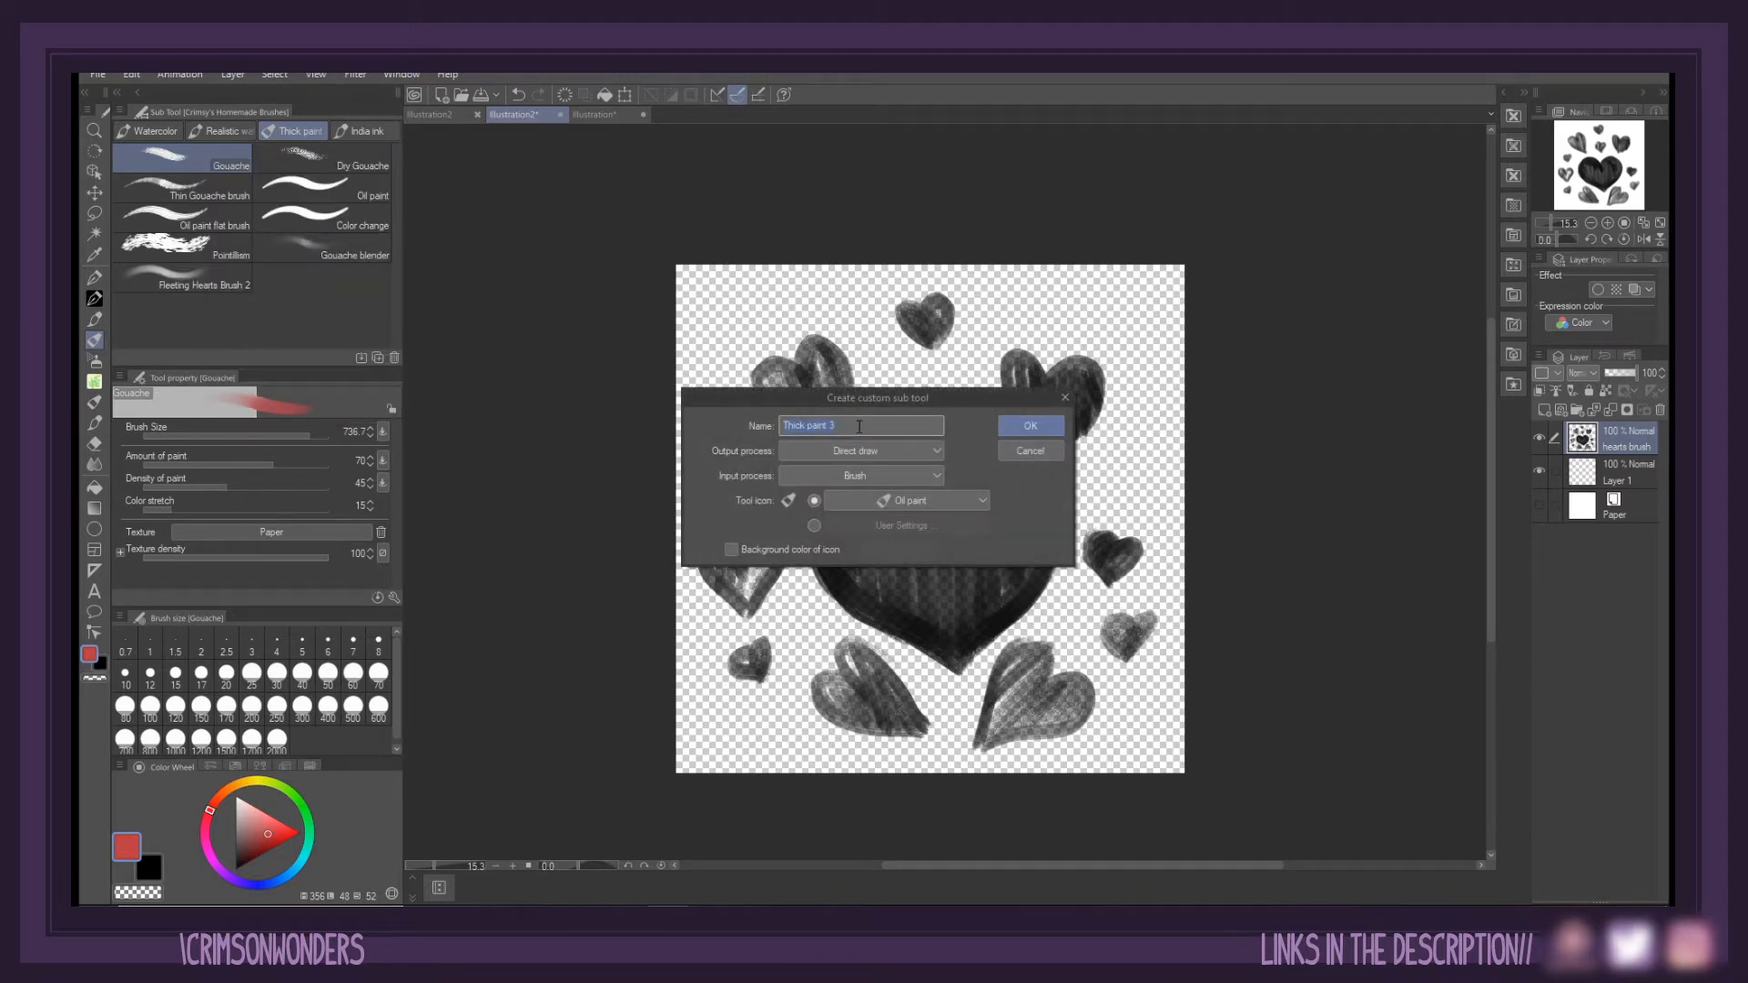
pyautogui.write('Fleeting Hearts Brush 2')
pyautogui.click(1030, 428)
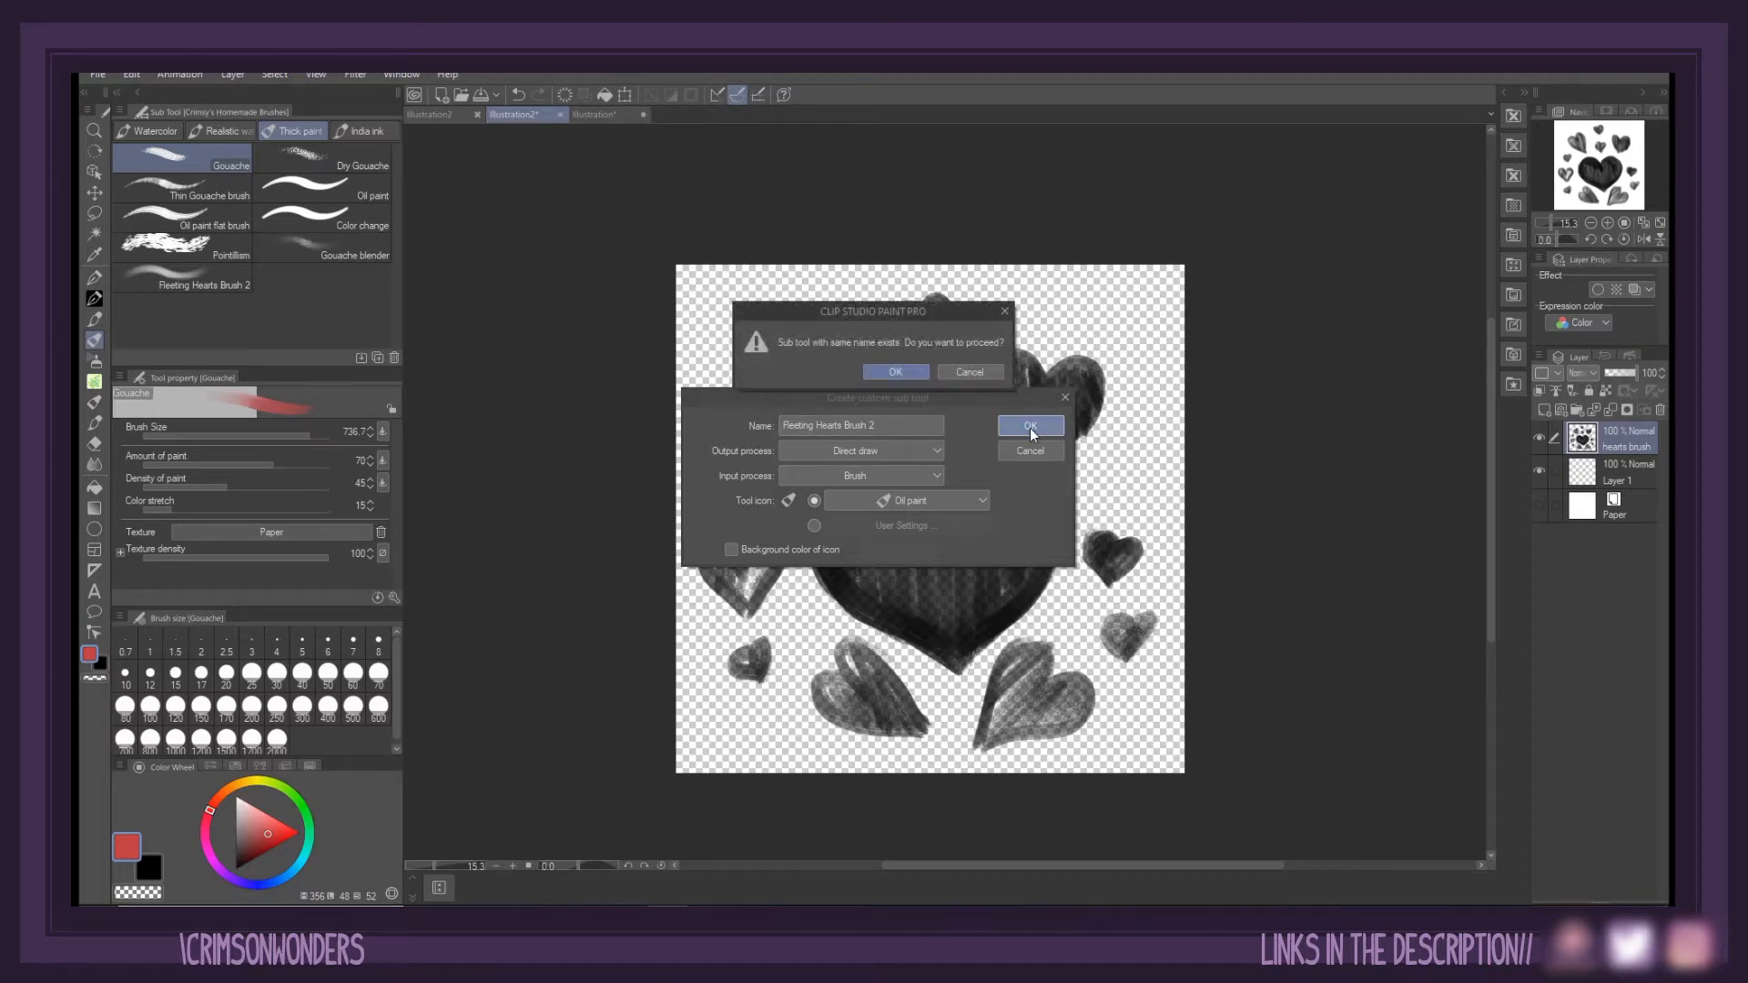
pyautogui.press('Return')
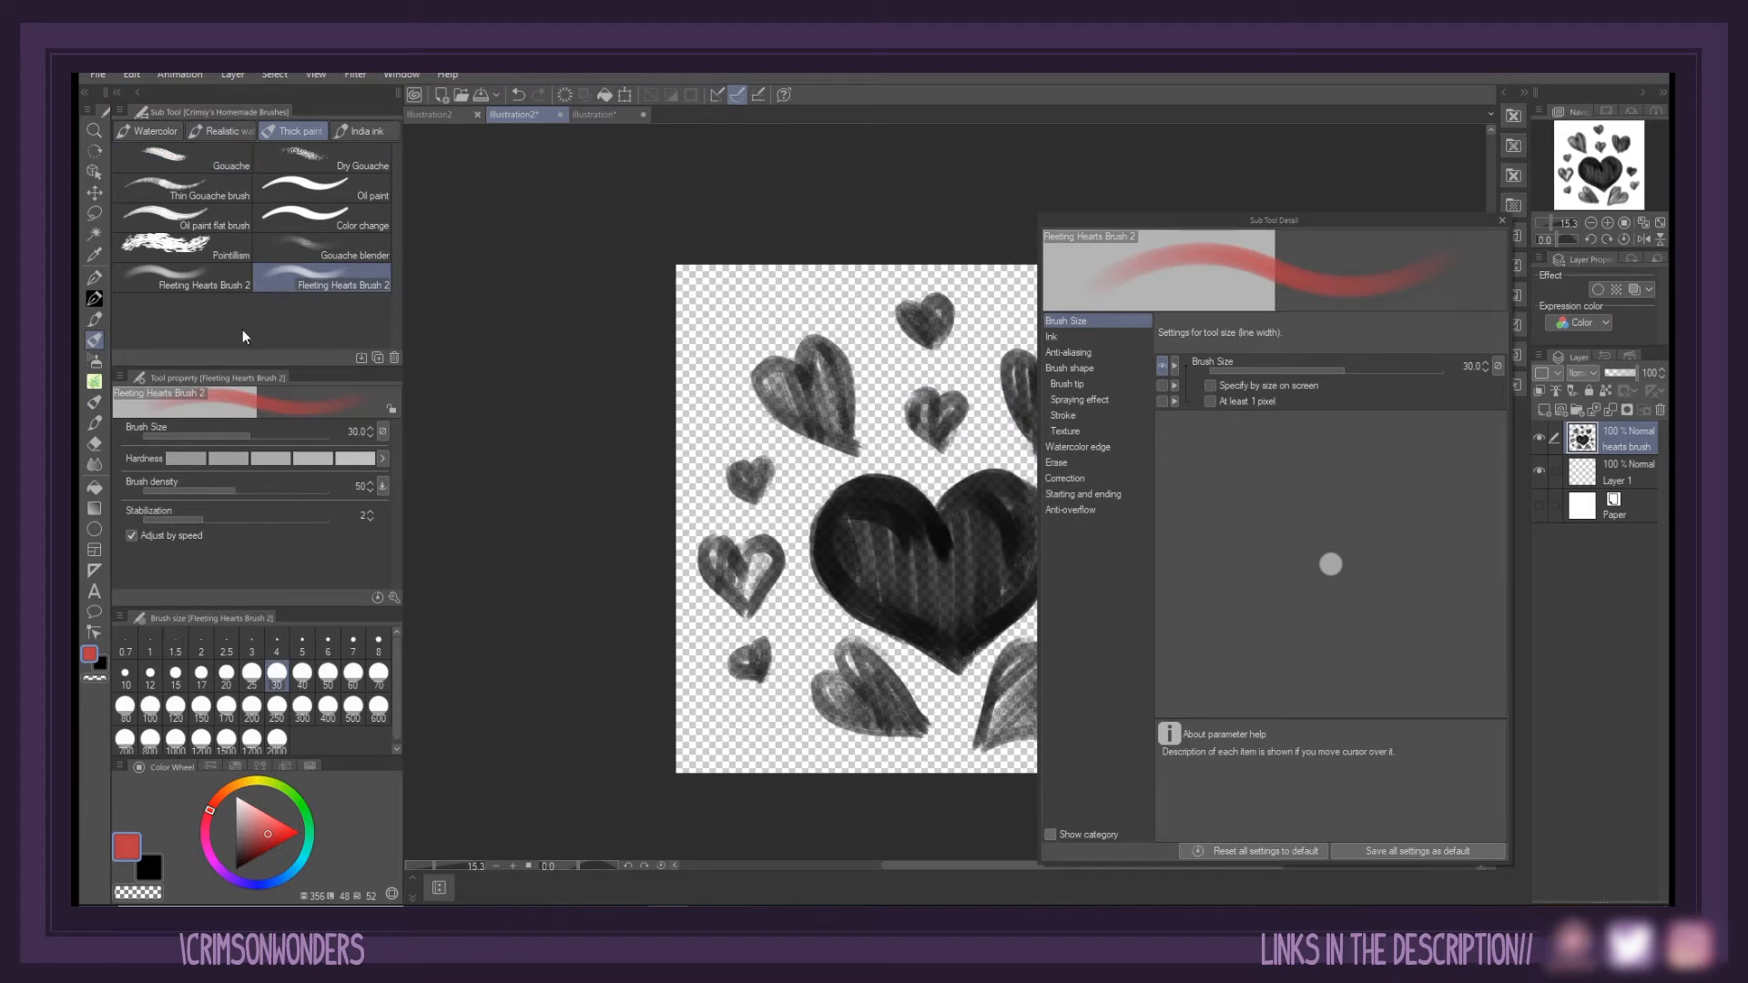
# Delete the older duplicate "Fleeting Hearts Brush 2" sub tool from the Thick paint group
pyautogui.click(188, 284)
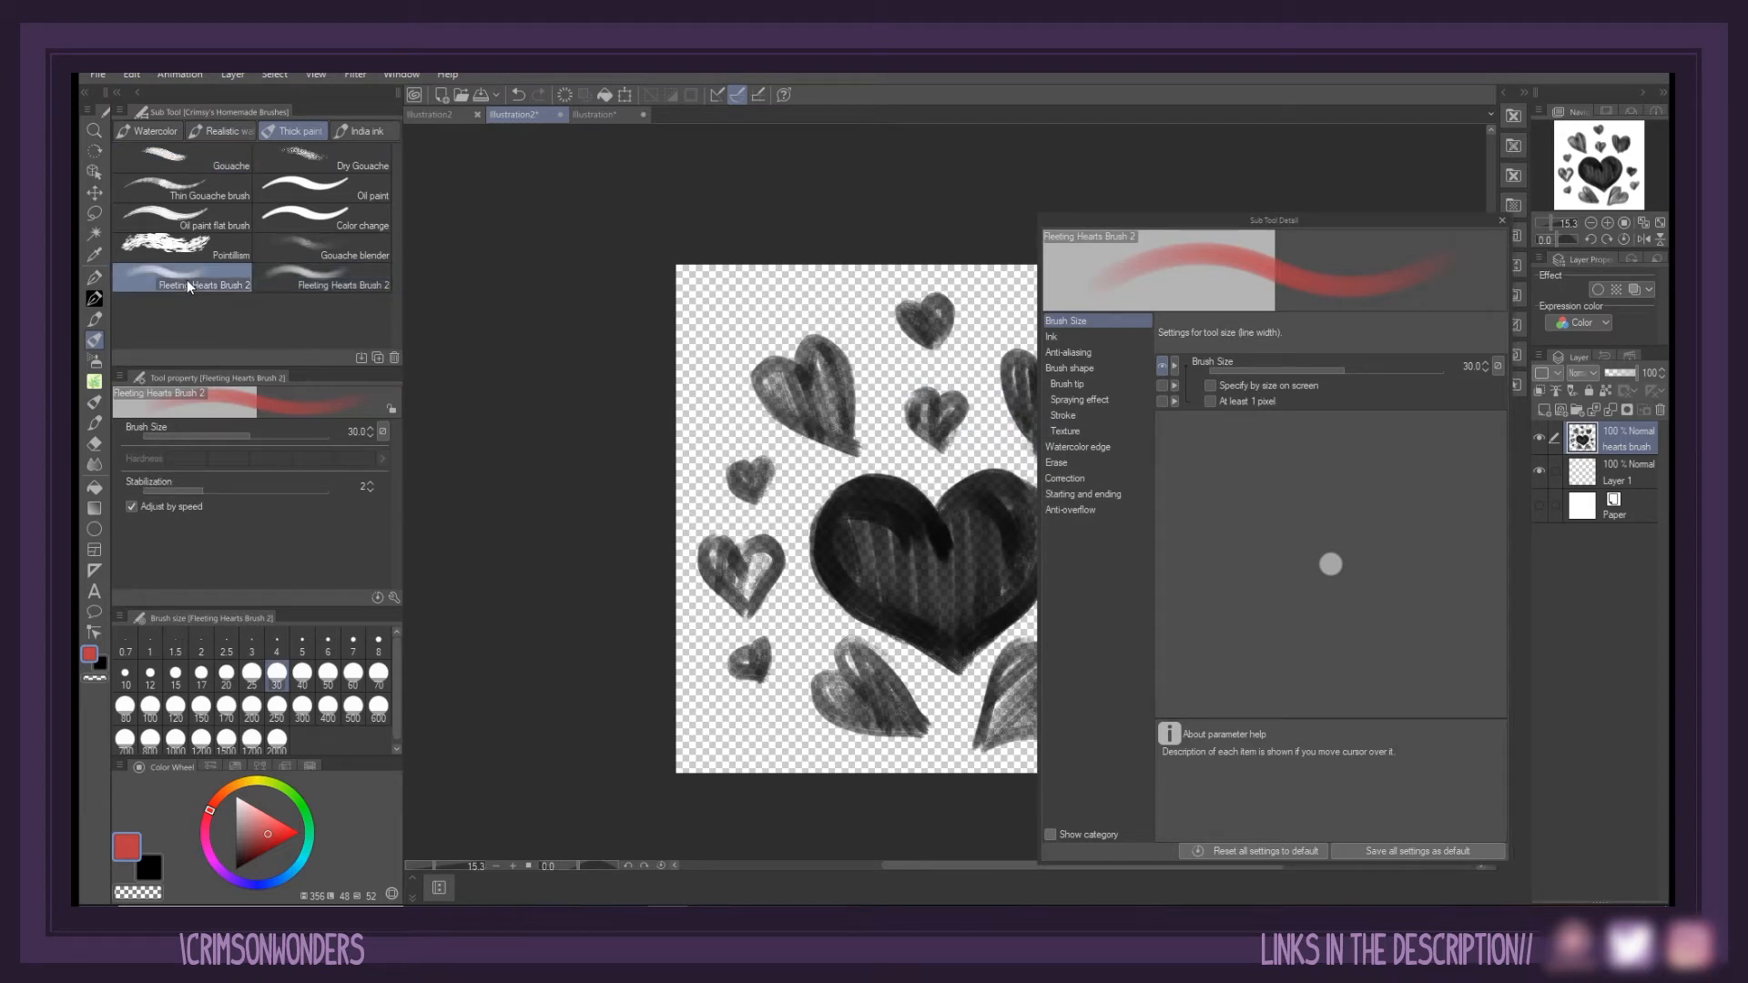
pyautogui.click(394, 359)
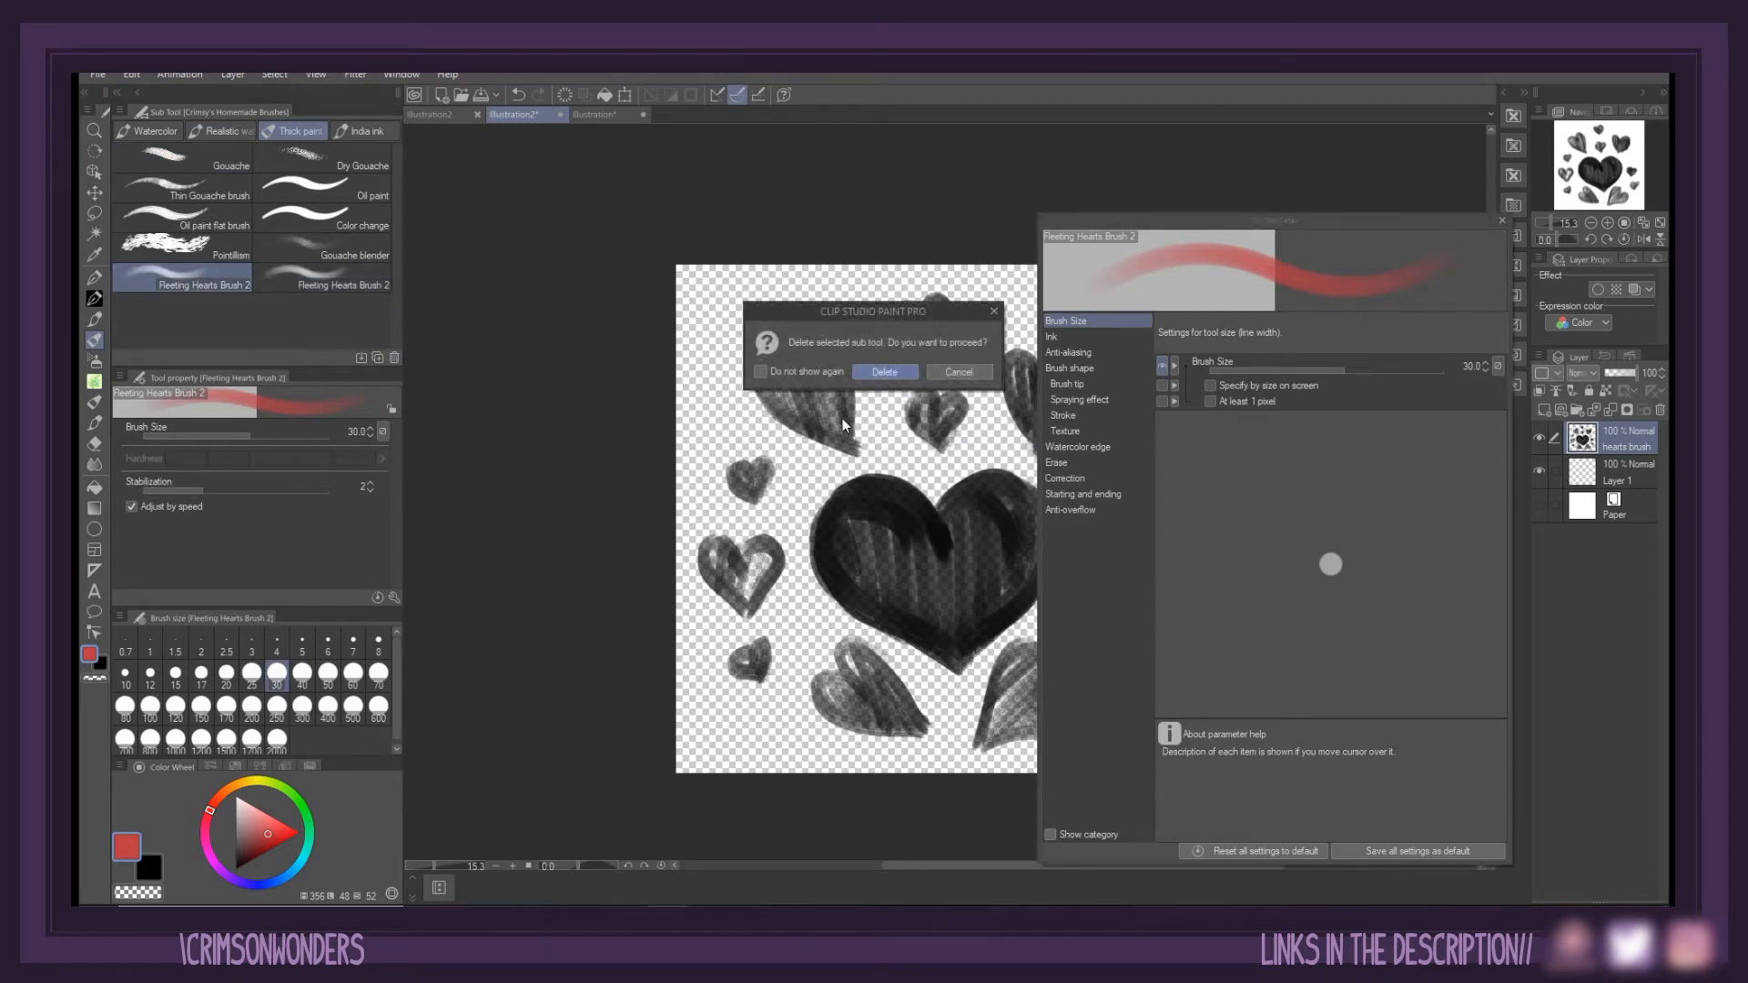
pyautogui.click(885, 372)
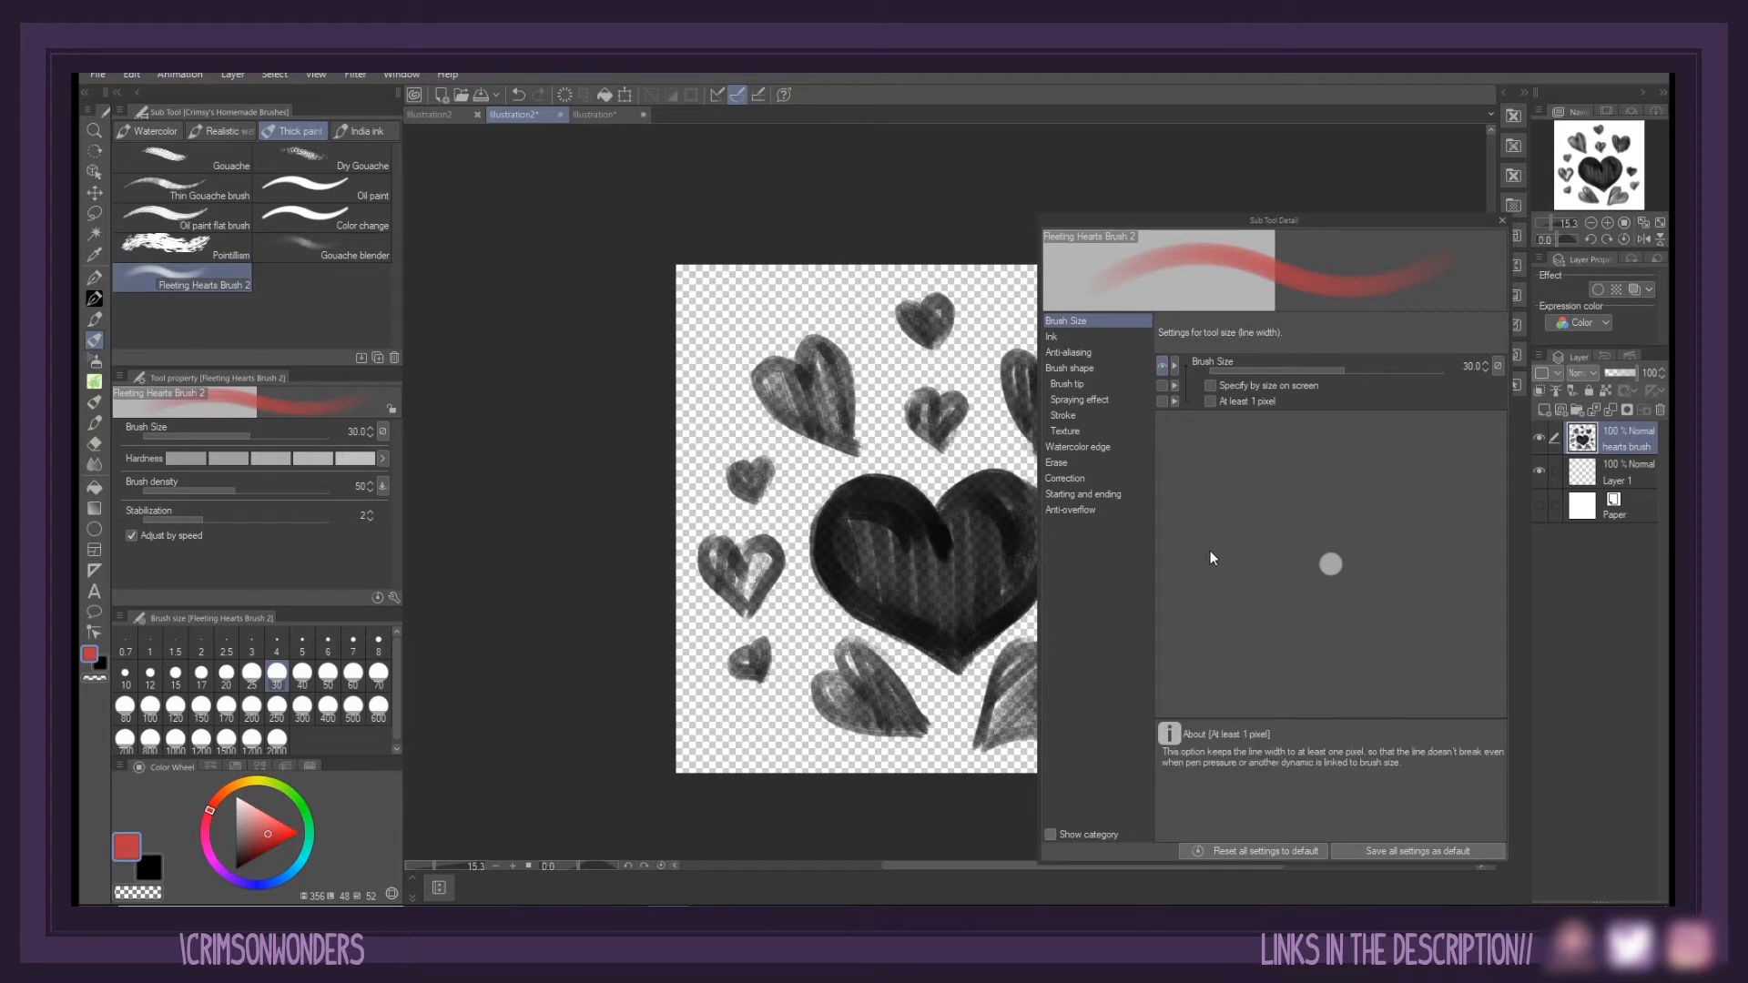
# Set the brush tip shape to Material, search the tips for "heart" and add "Hearts brush 2"
pyautogui.click(1081, 384)
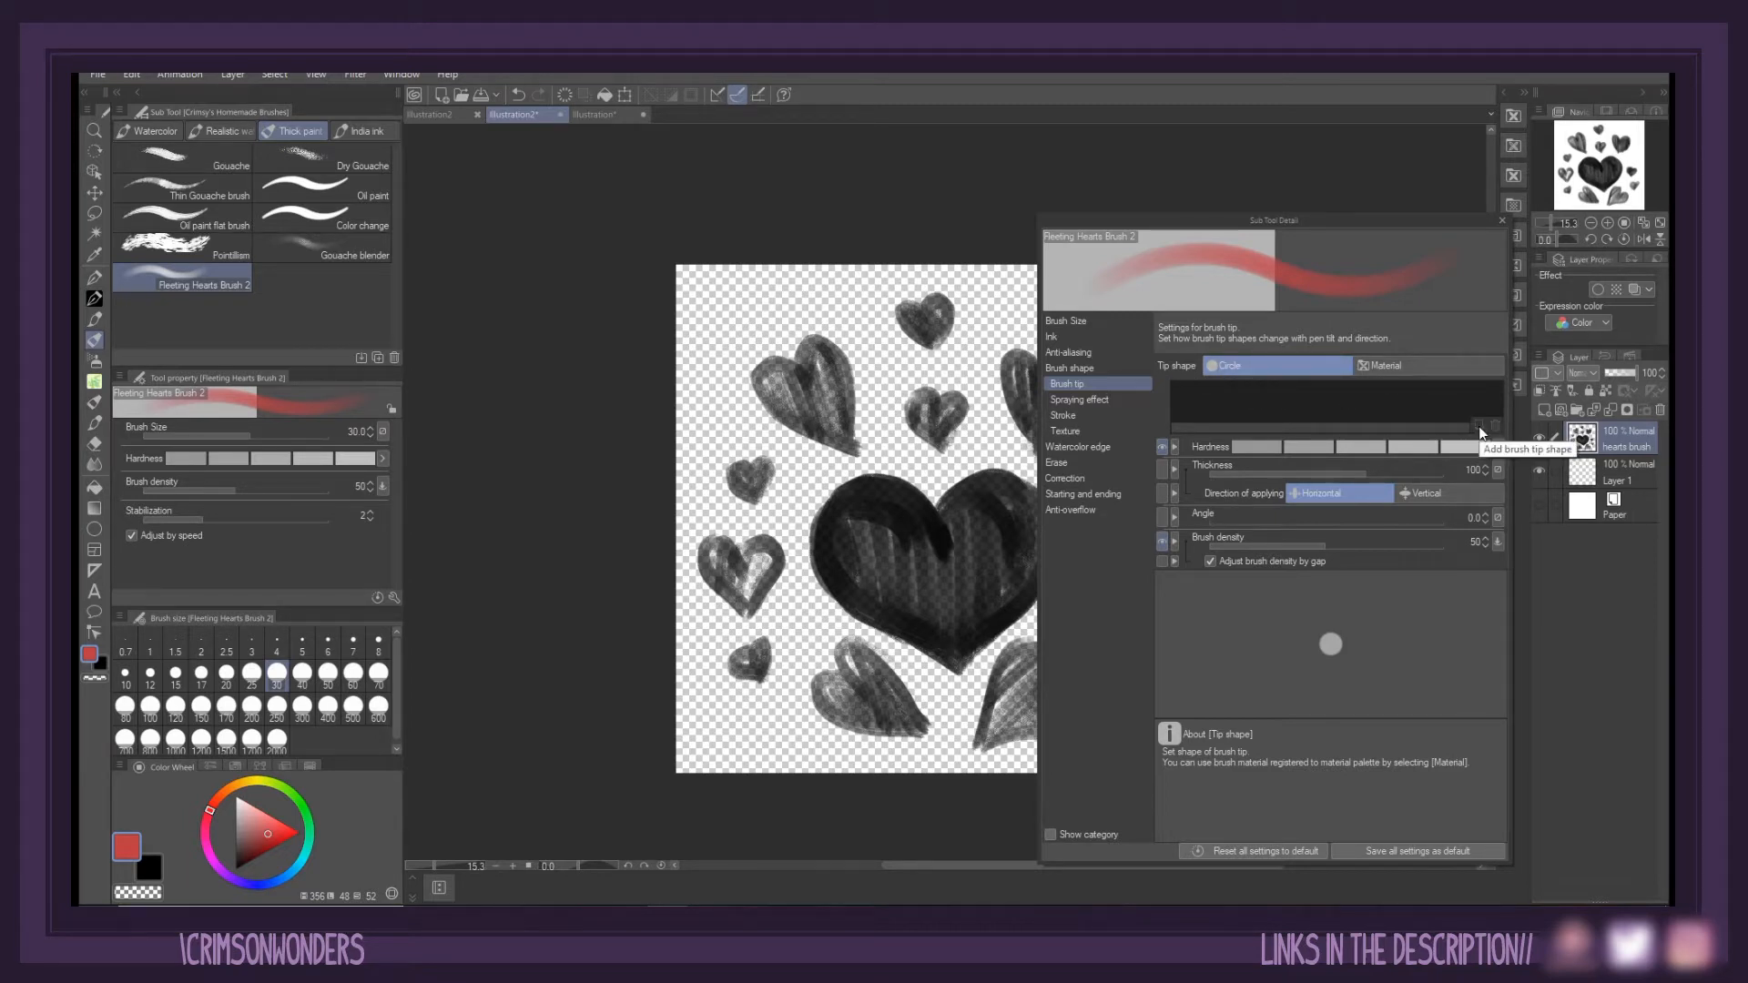
pyautogui.click(1422, 370)
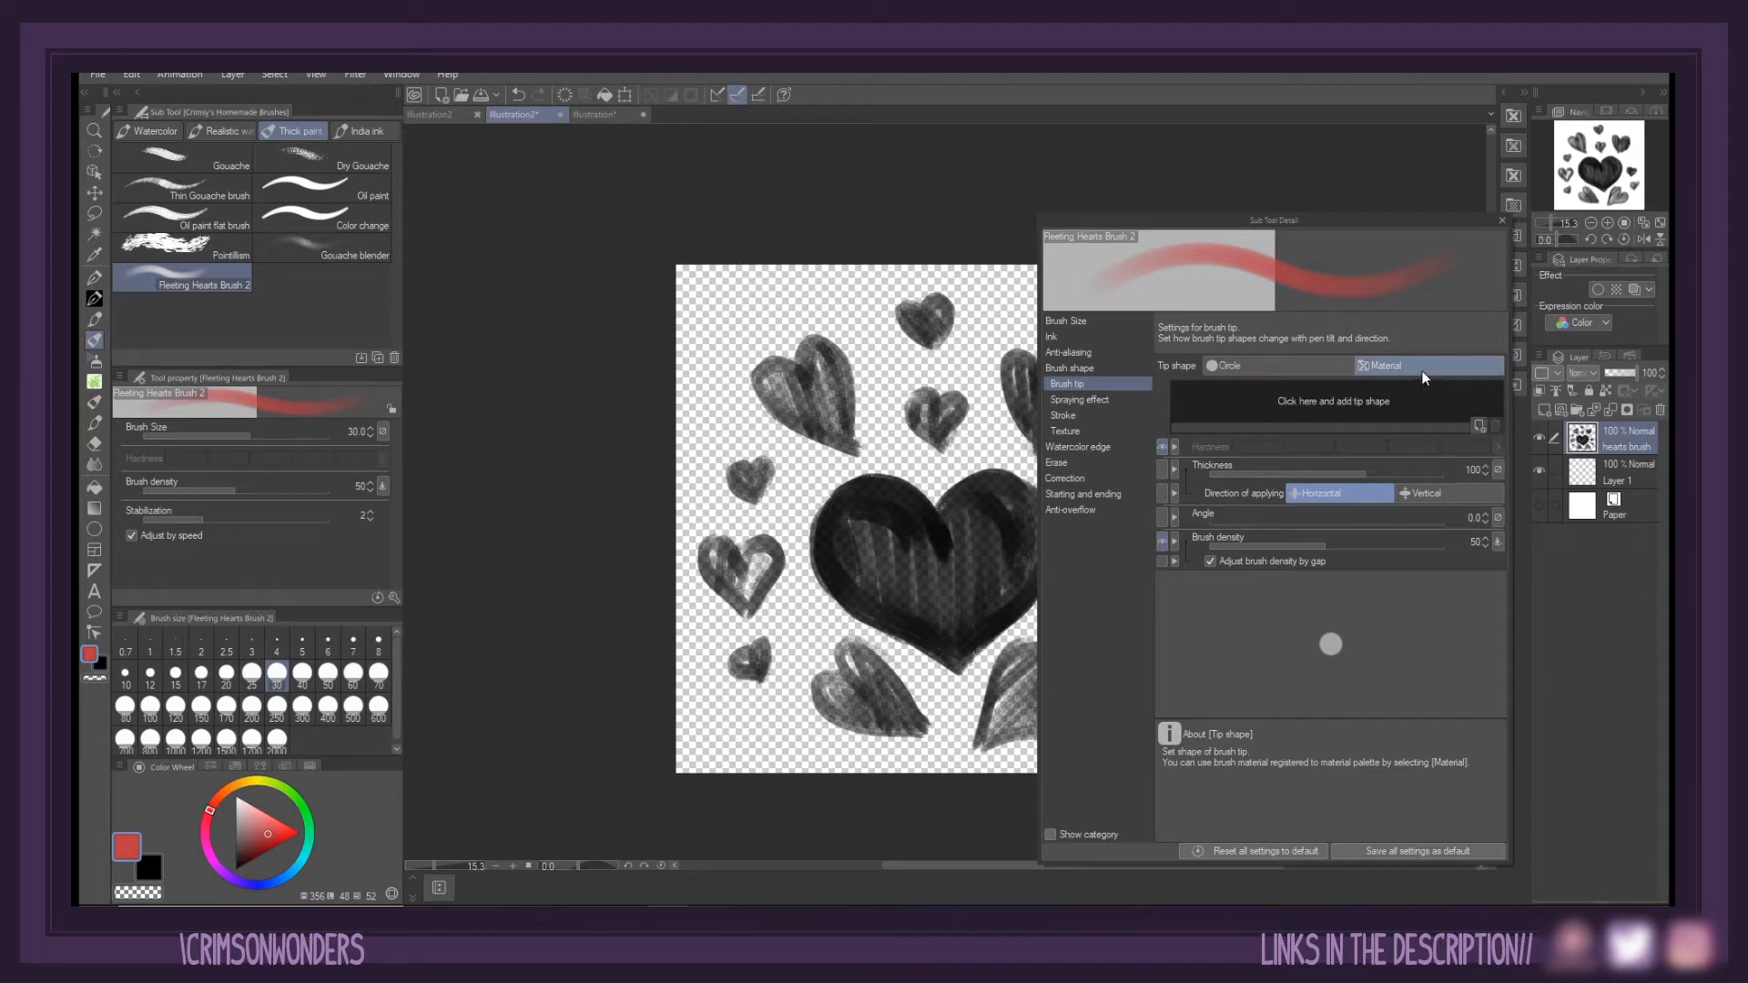
pyautogui.click(1481, 428)
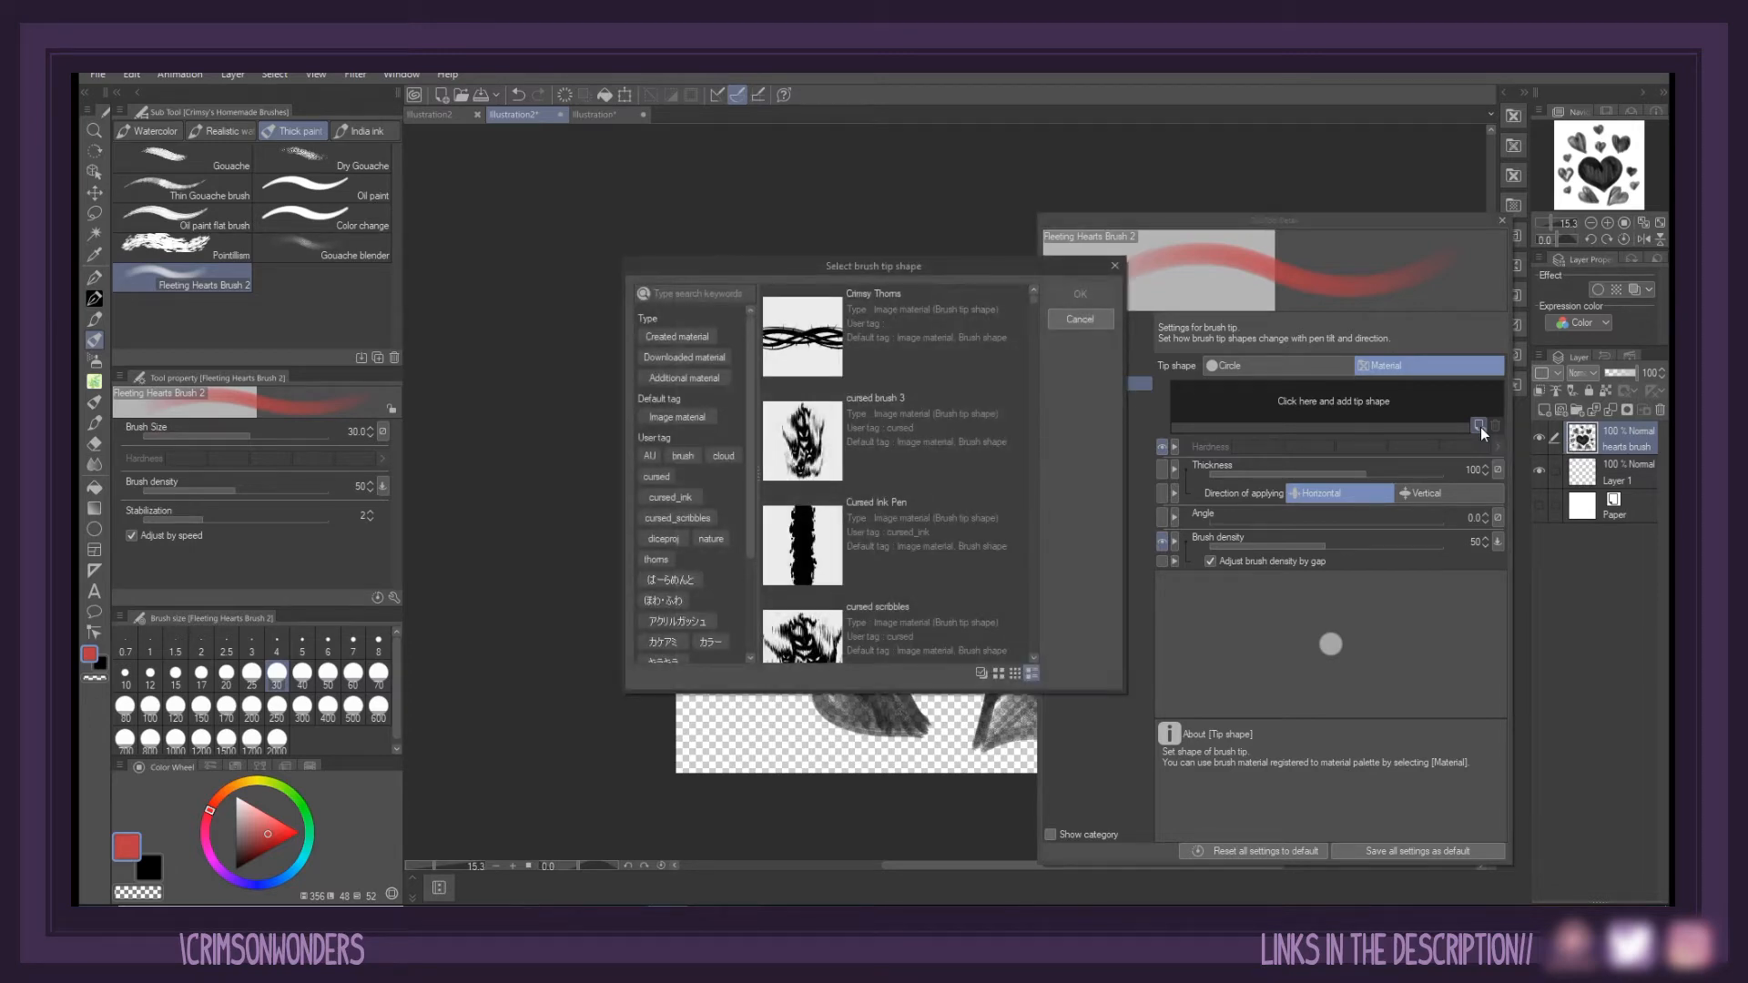
pyautogui.click(717, 290)
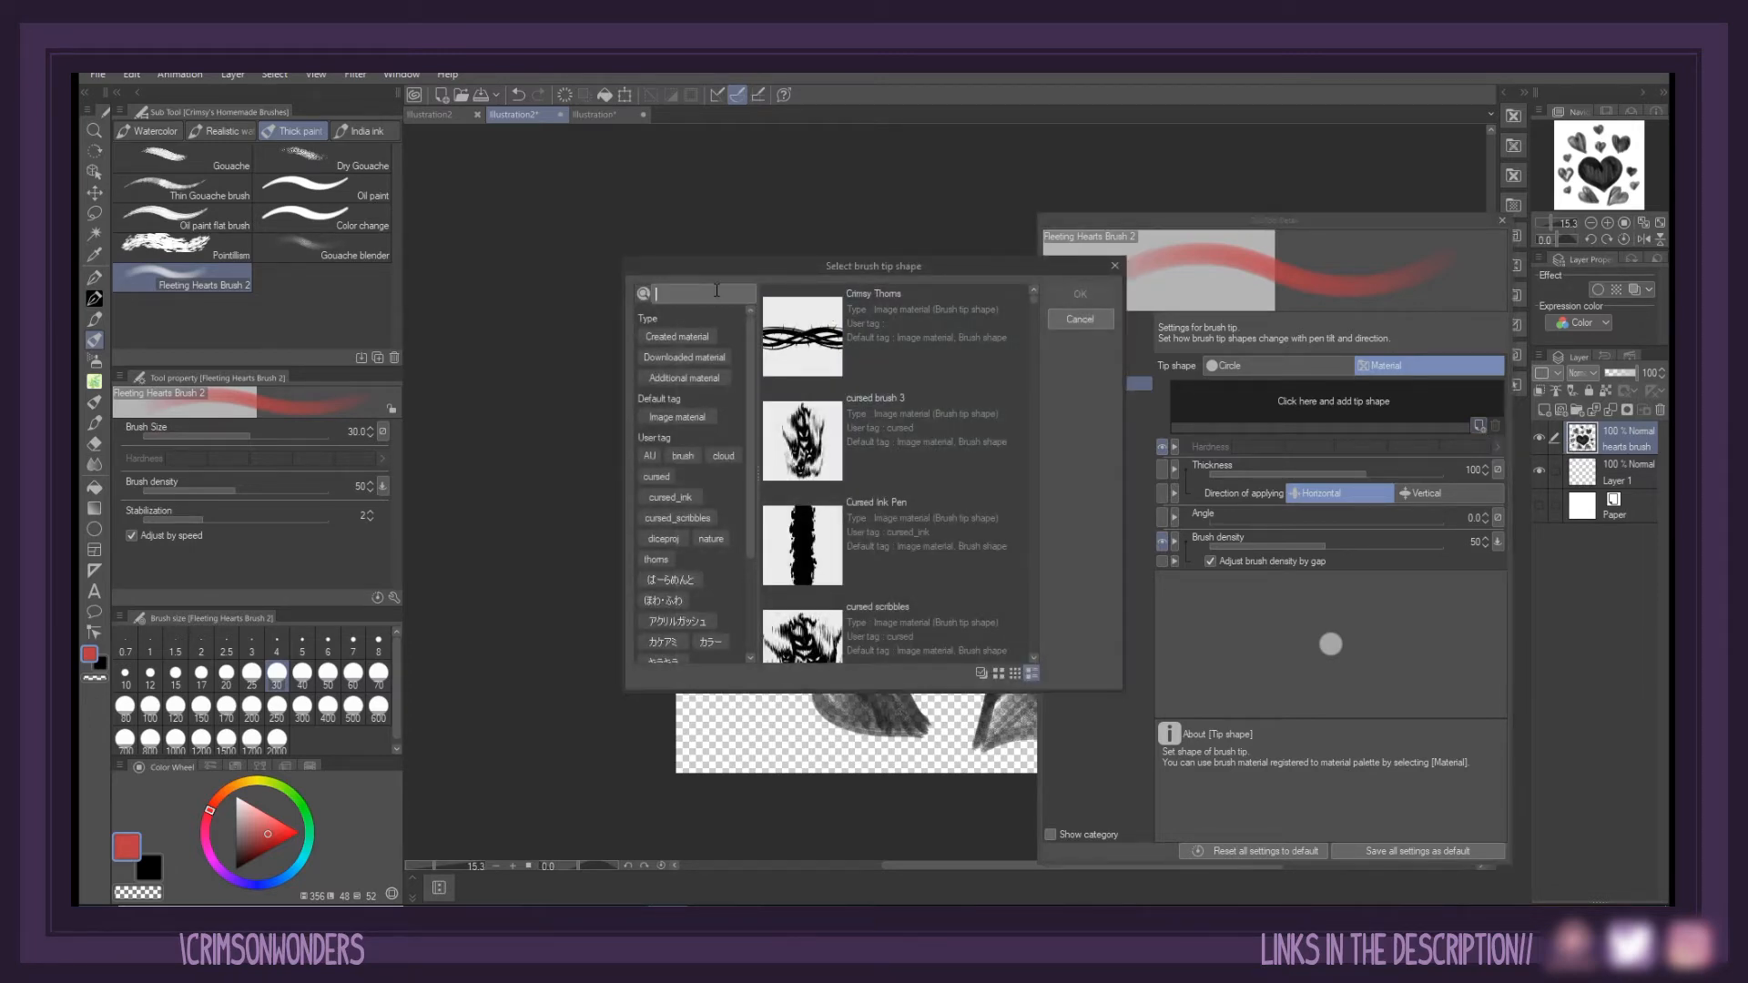
pyautogui.write('heart')
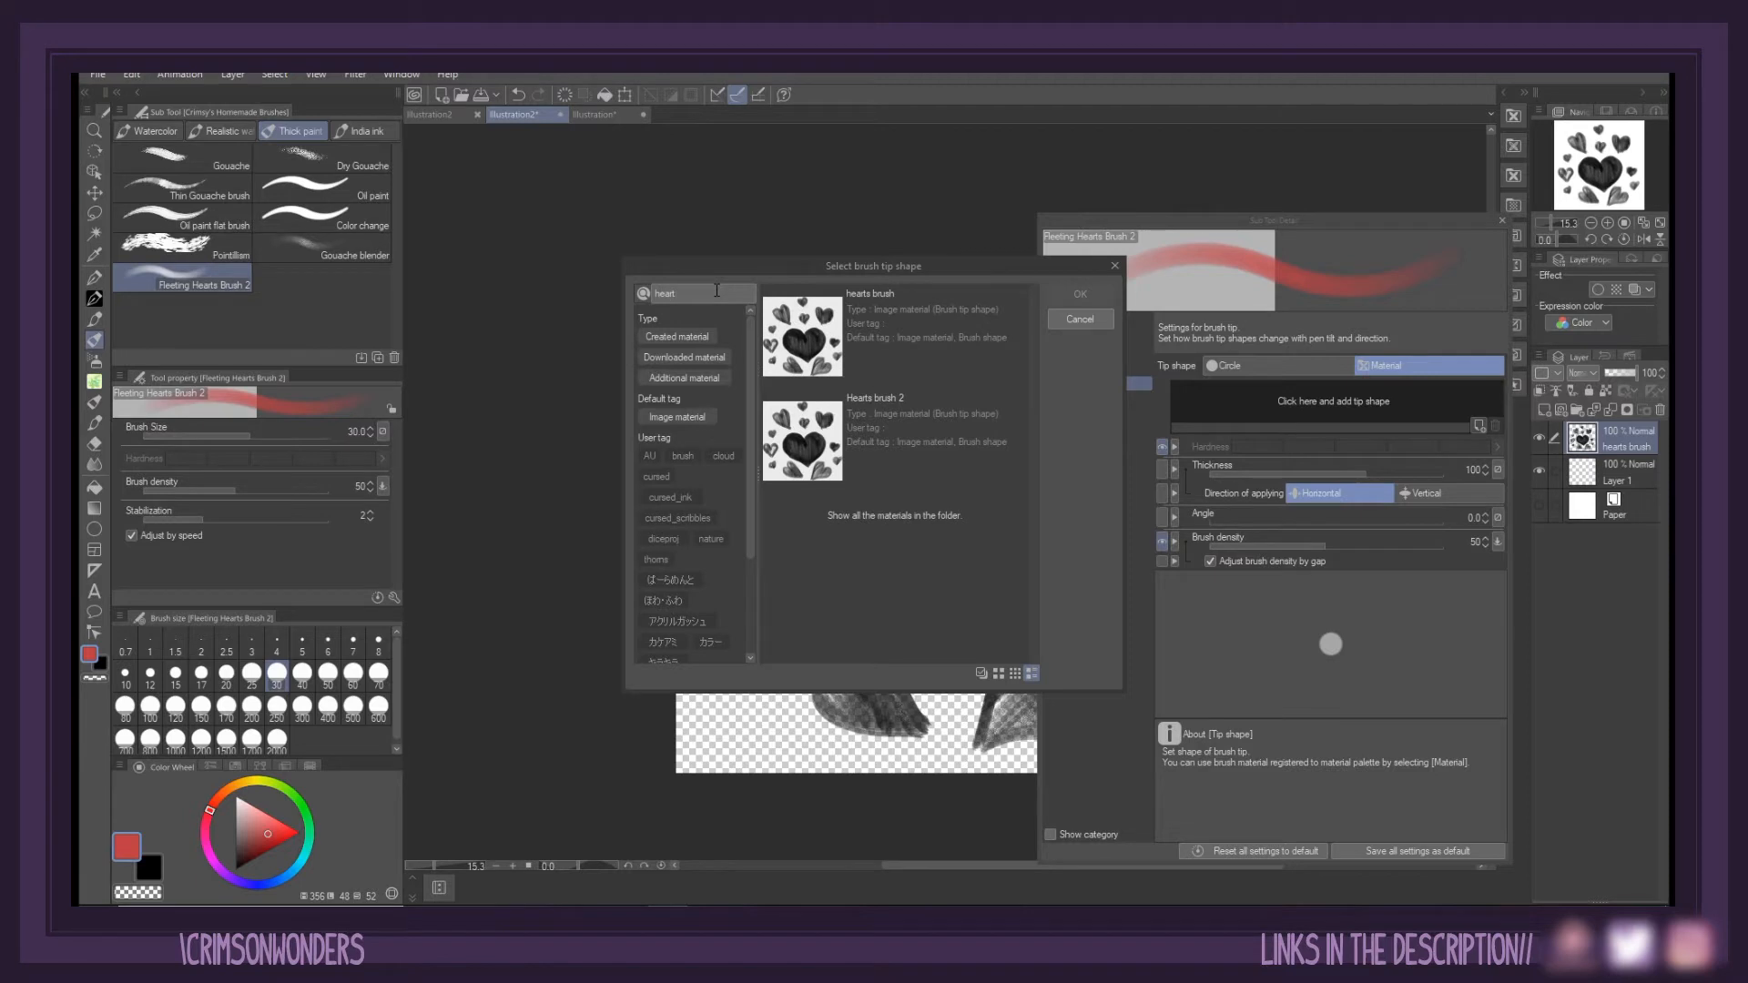
pyautogui.click(801, 446)
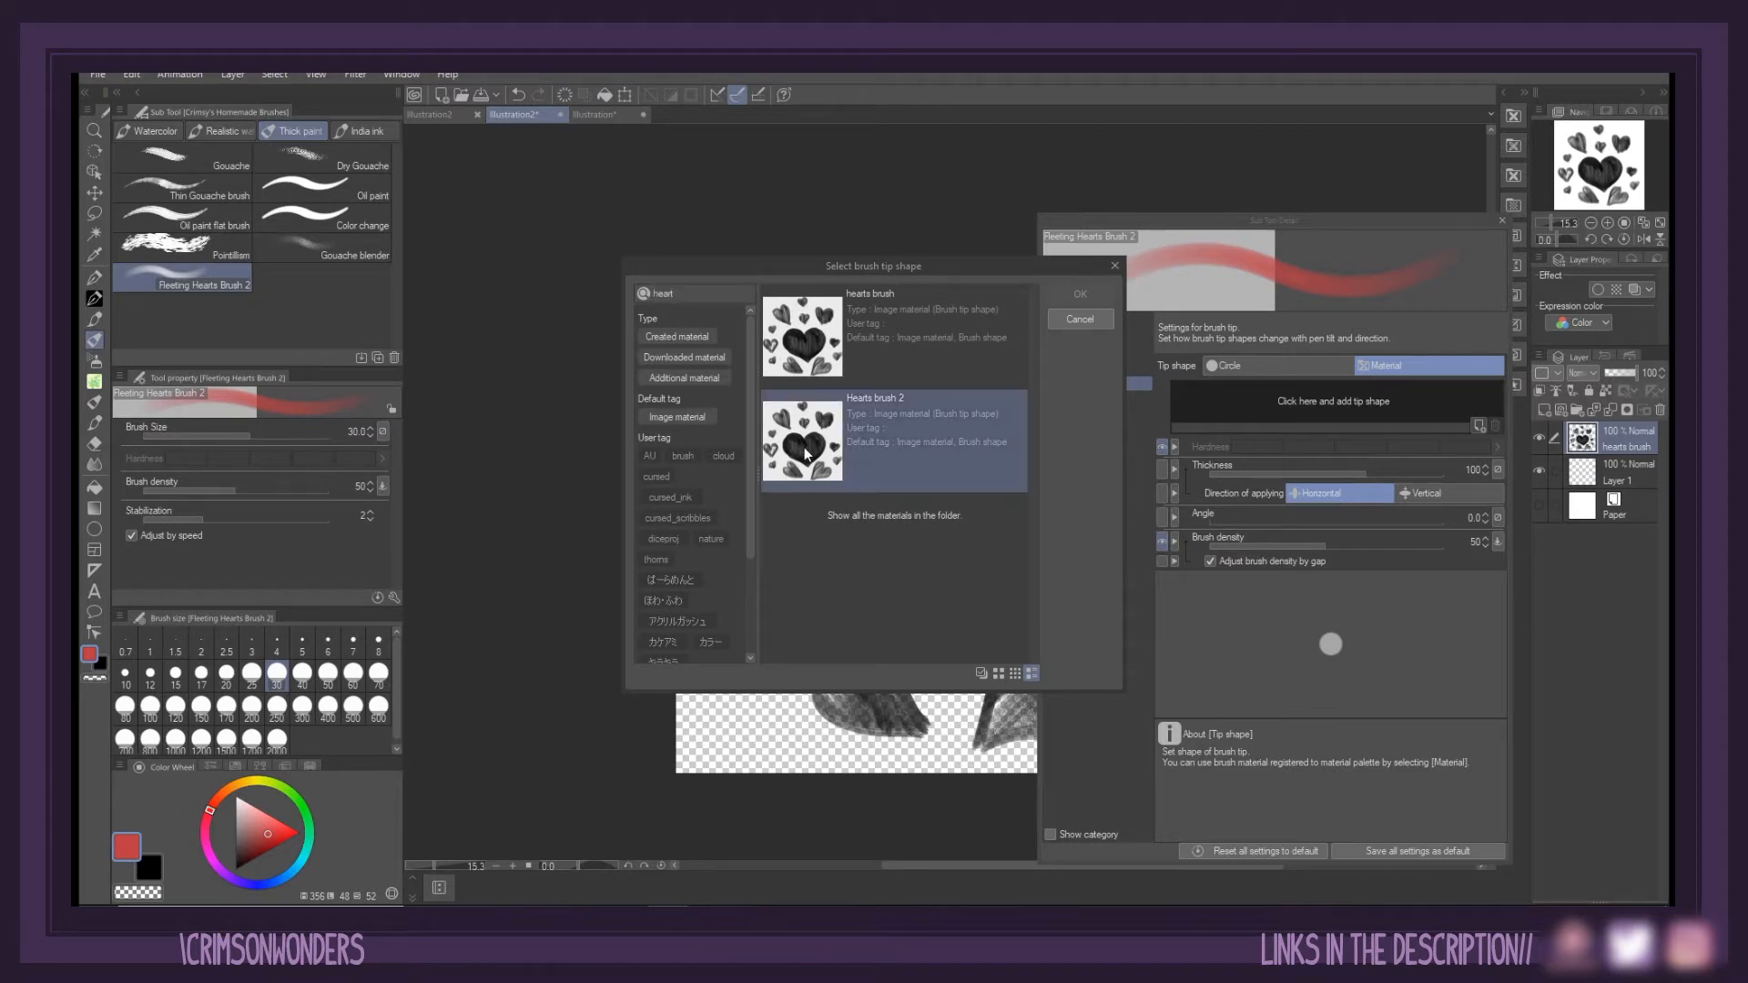
pyautogui.click(1011, 371)
pyautogui.click(912, 460)
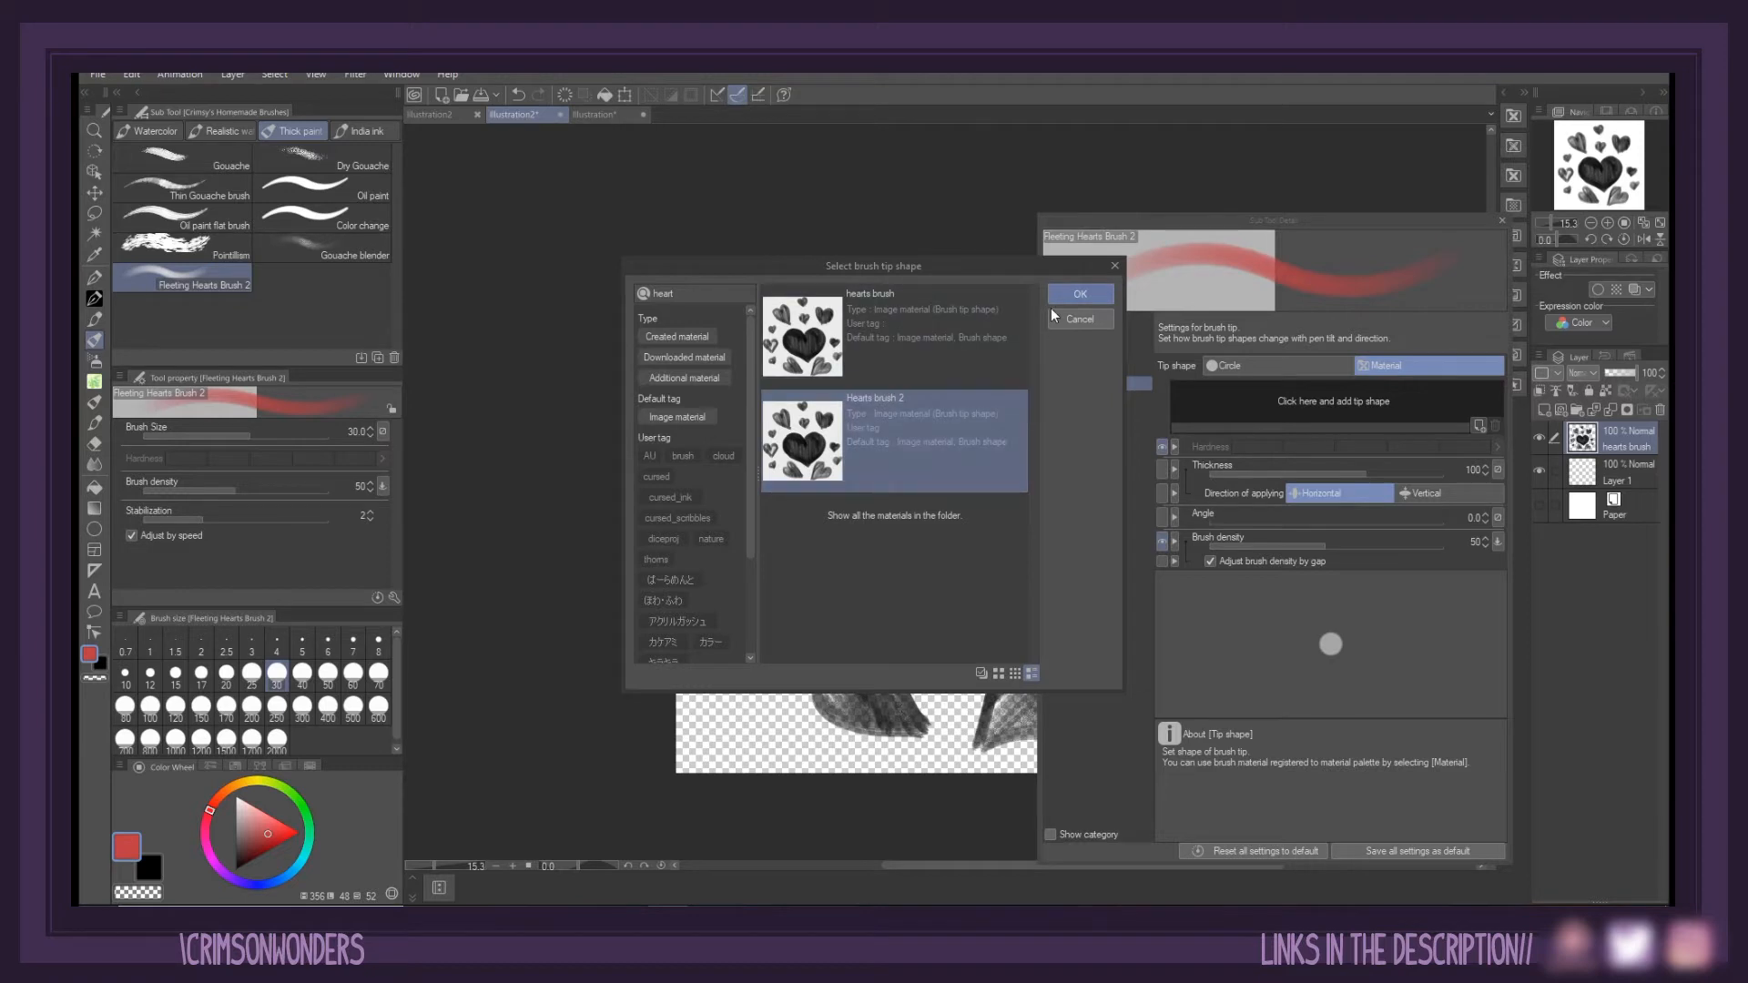
pyautogui.click(1079, 292)
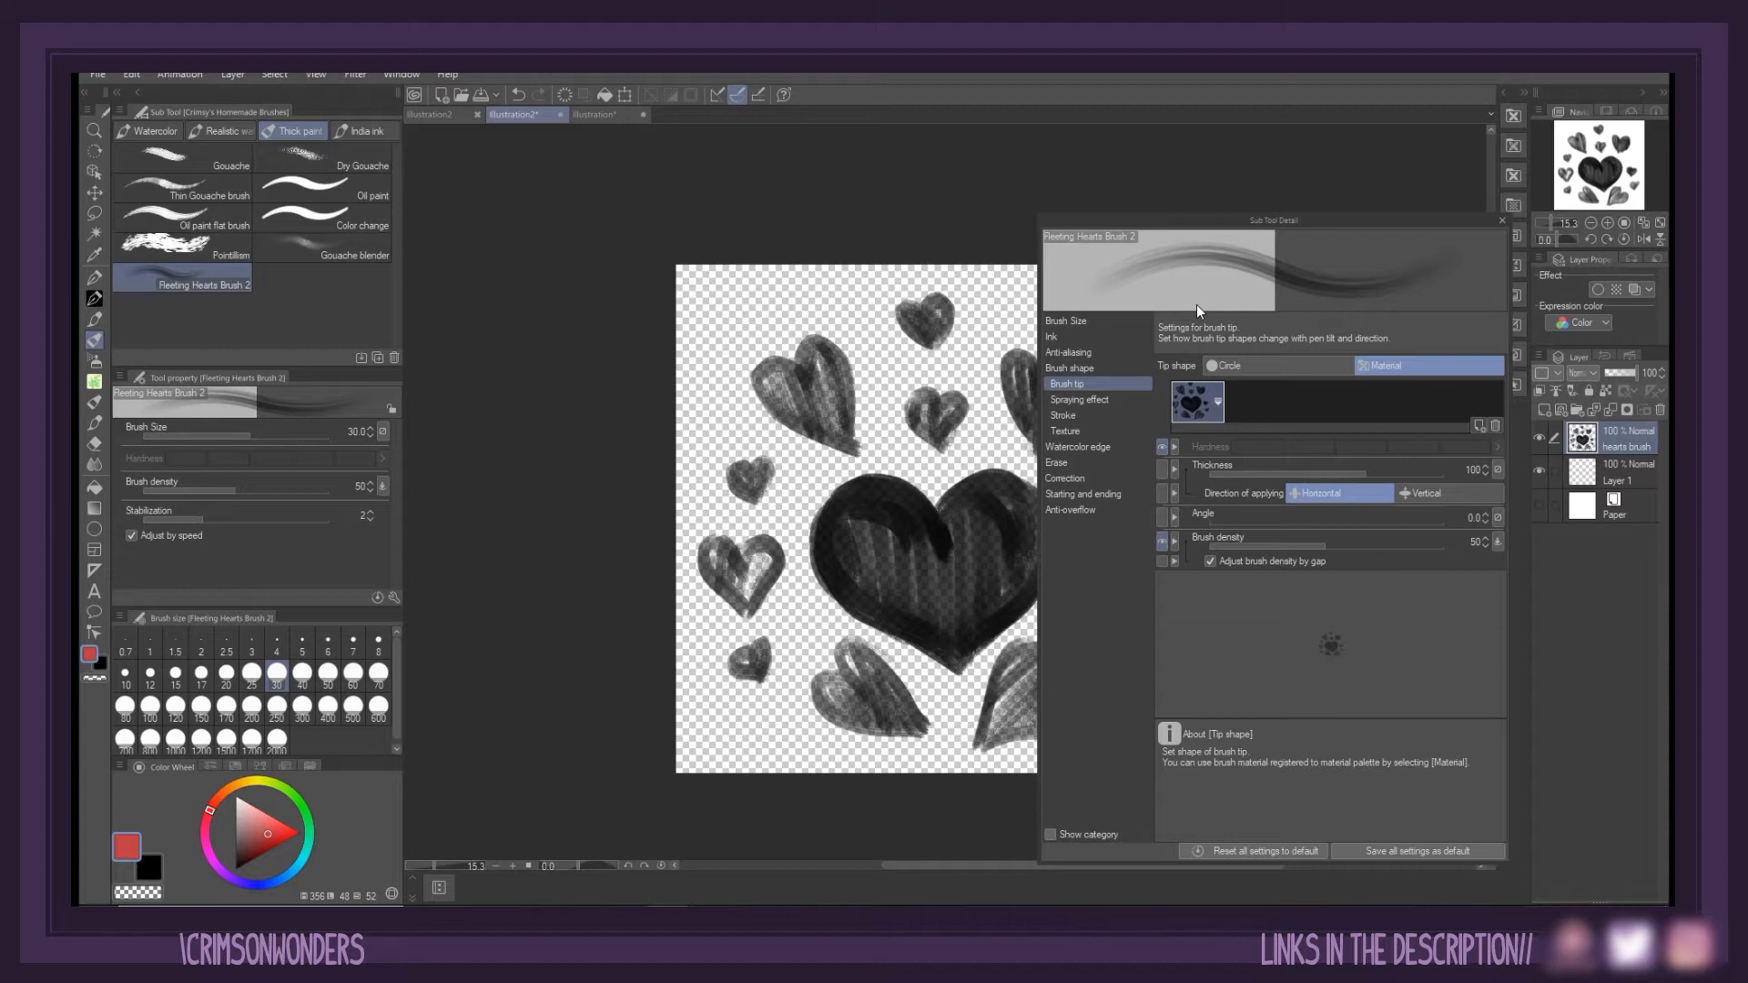
# Hide the hearts brush layer and show the Paper layer for a blank white canvas
pyautogui.click(1539, 438)
pyautogui.click(1542, 506)
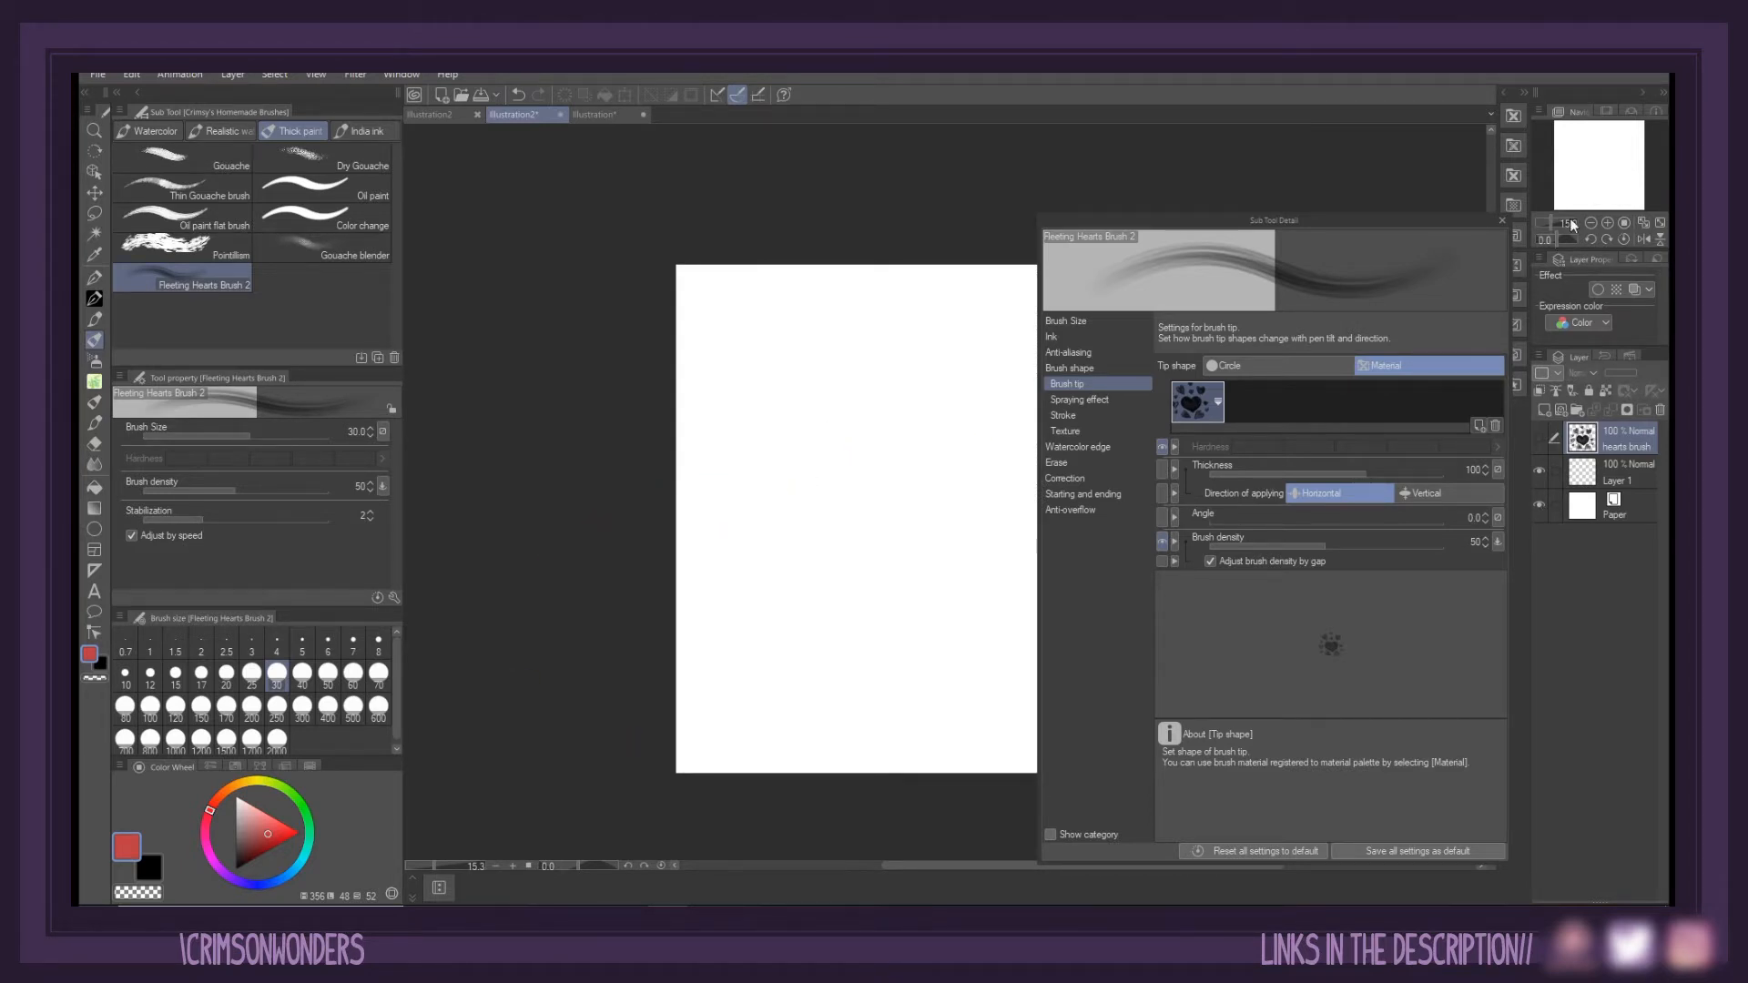
pyautogui.moveTo(1569, 217); pyautogui.dragTo(1615, 163)
pyautogui.scroll(1, 882, 570)
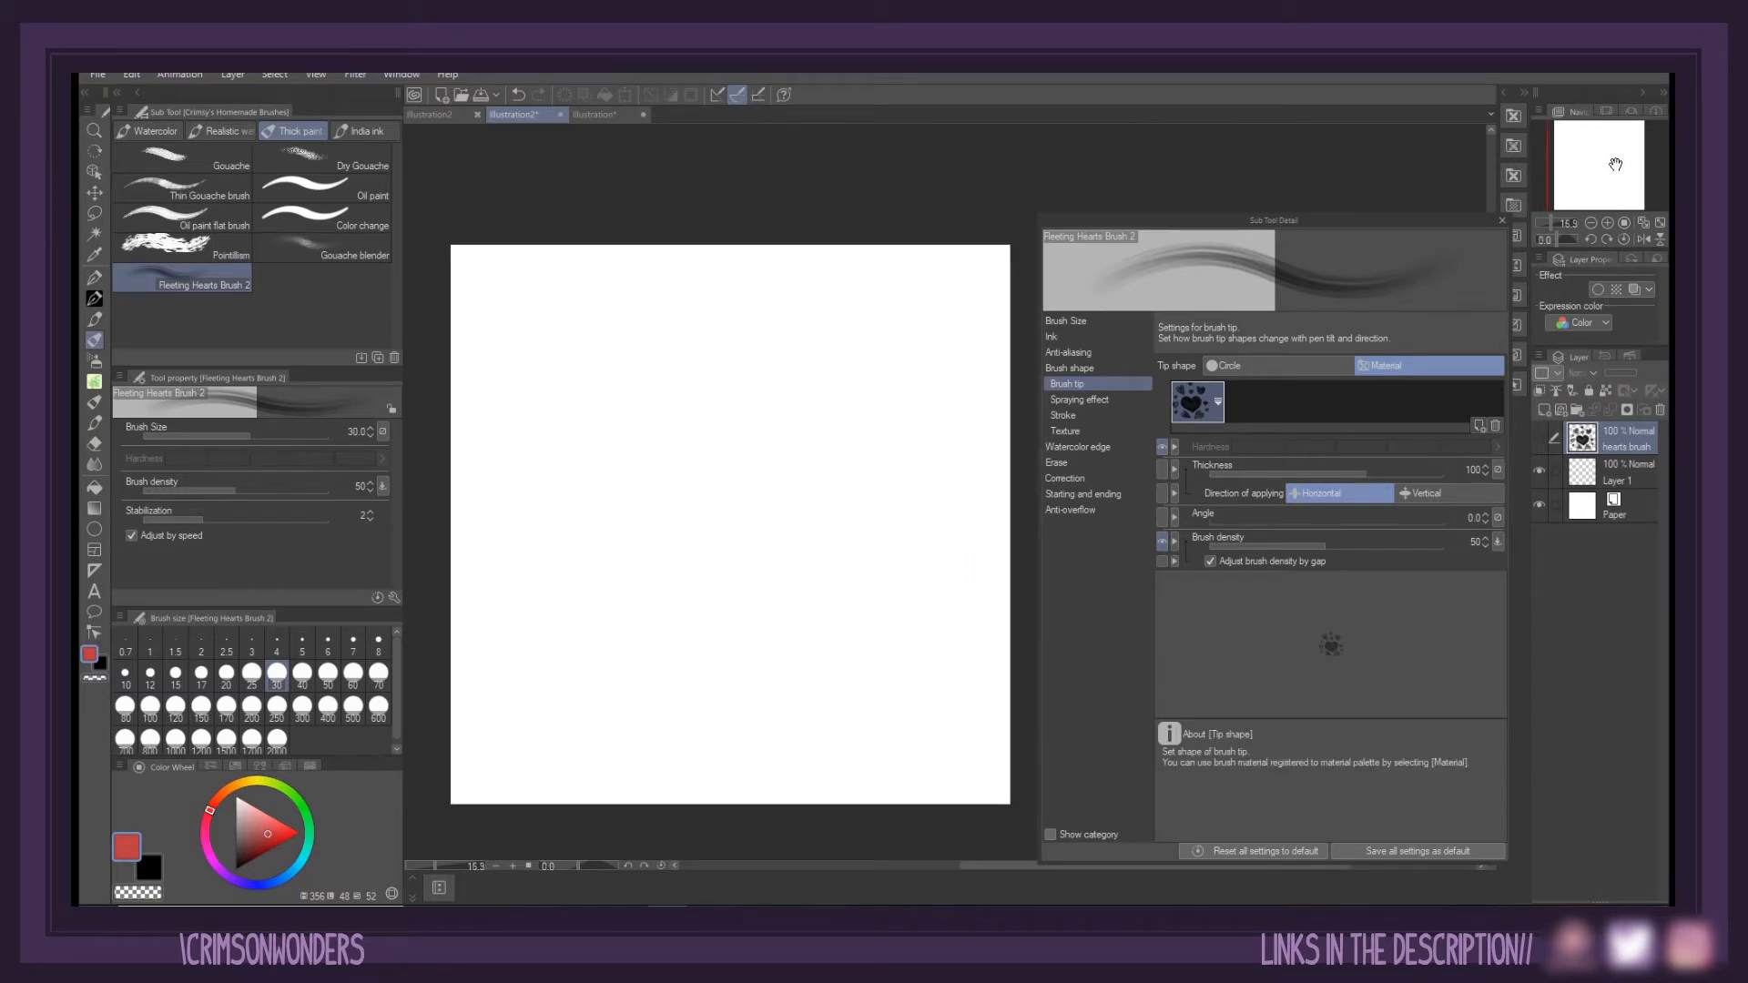
# Try showing the Thickness, Direction of applying and Angle brush tip settings among the tool properties, hiding each again
pyautogui.click(1162, 470)
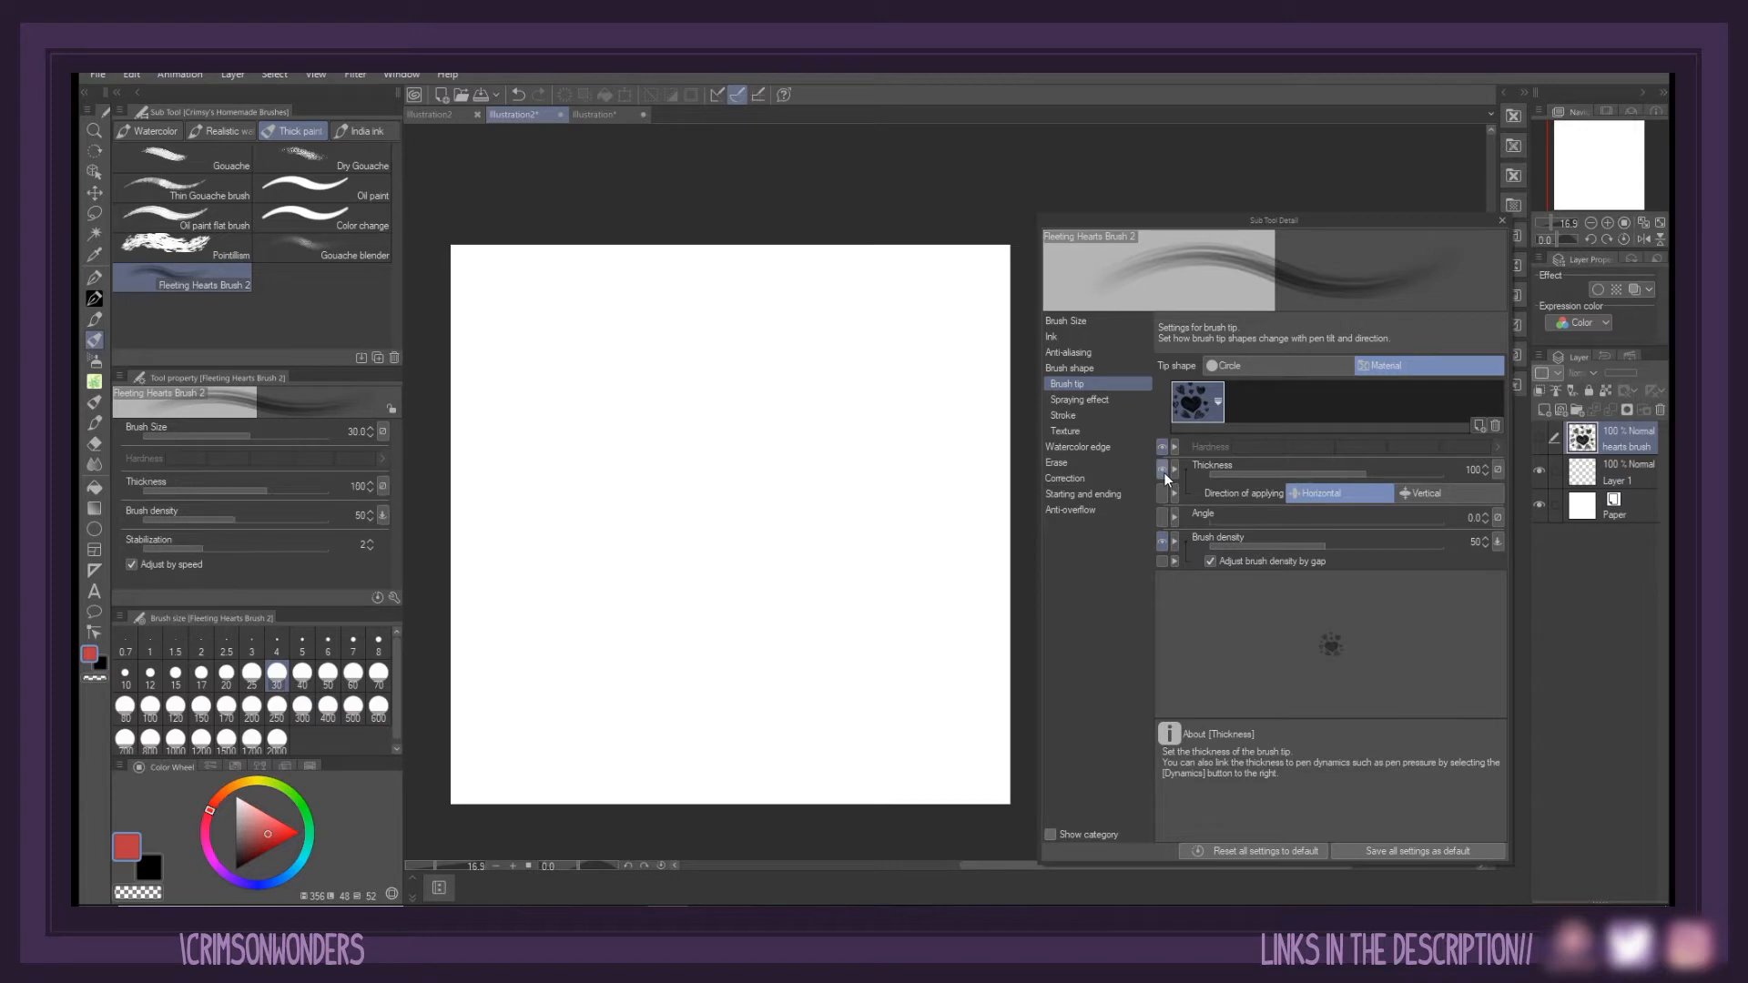
pyautogui.click(1163, 471)
pyautogui.click(1165, 495)
pyautogui.click(1166, 496)
pyautogui.click(1163, 474)
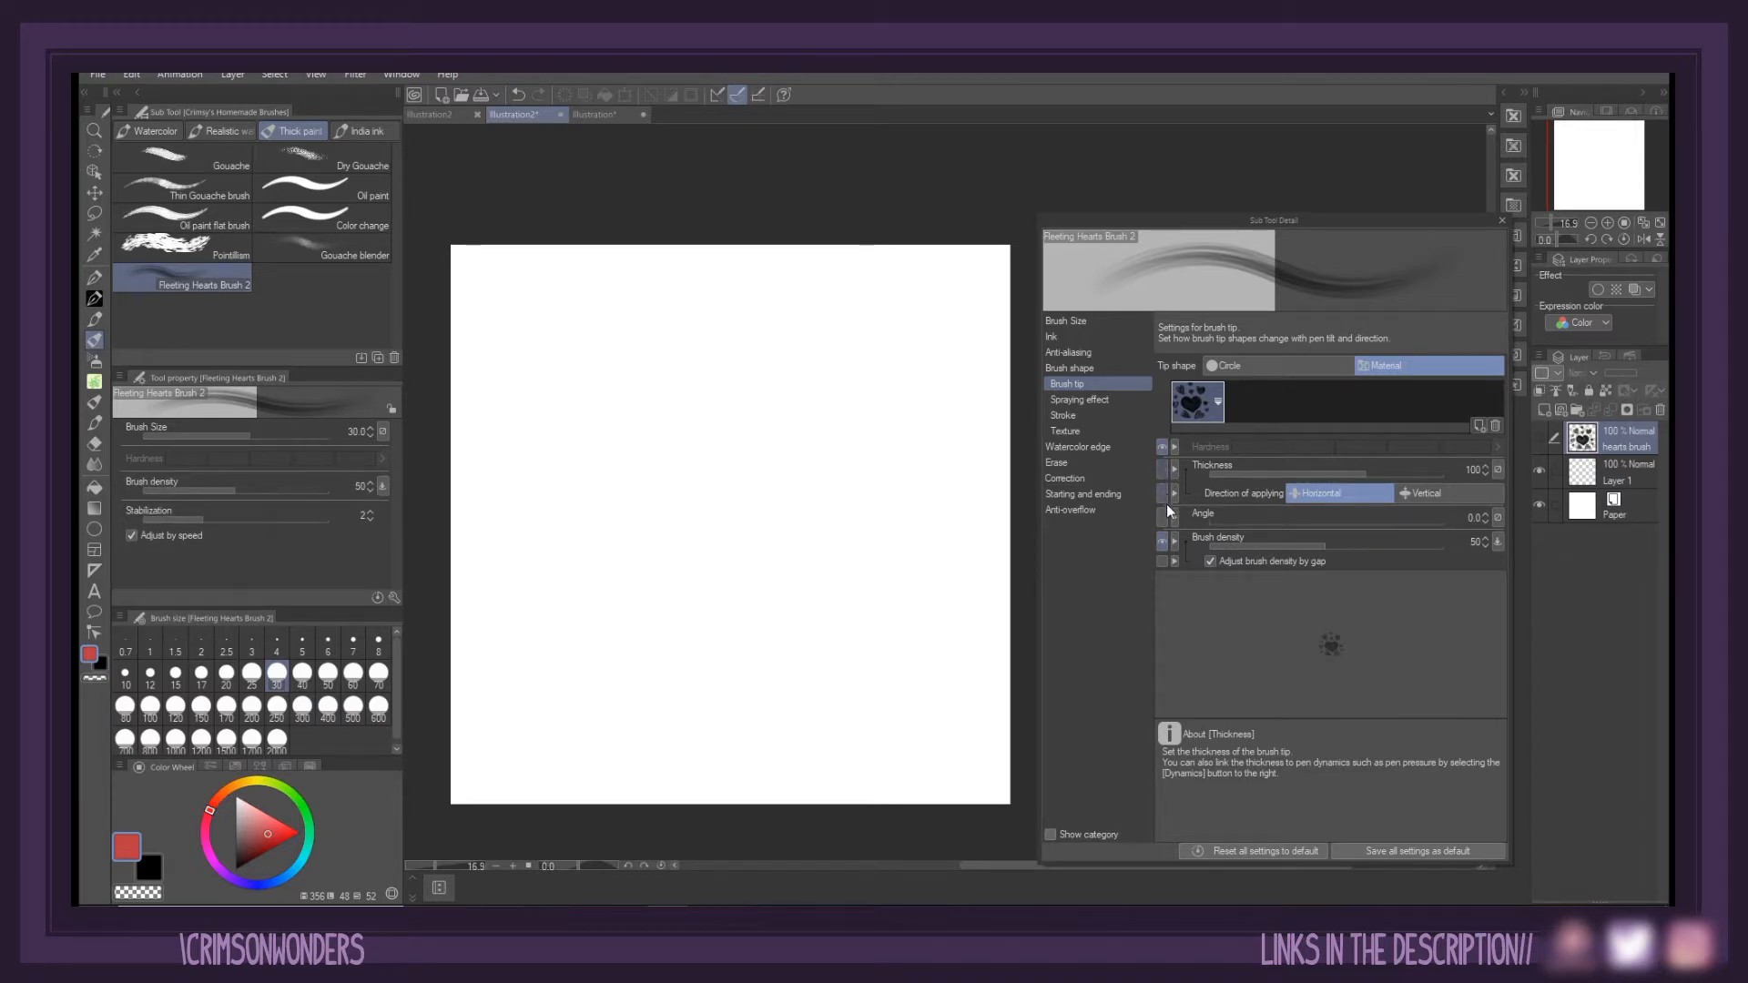
pyautogui.click(1165, 516)
pyautogui.click(1165, 517)
pyautogui.click(1166, 517)
pyautogui.click(1165, 517)
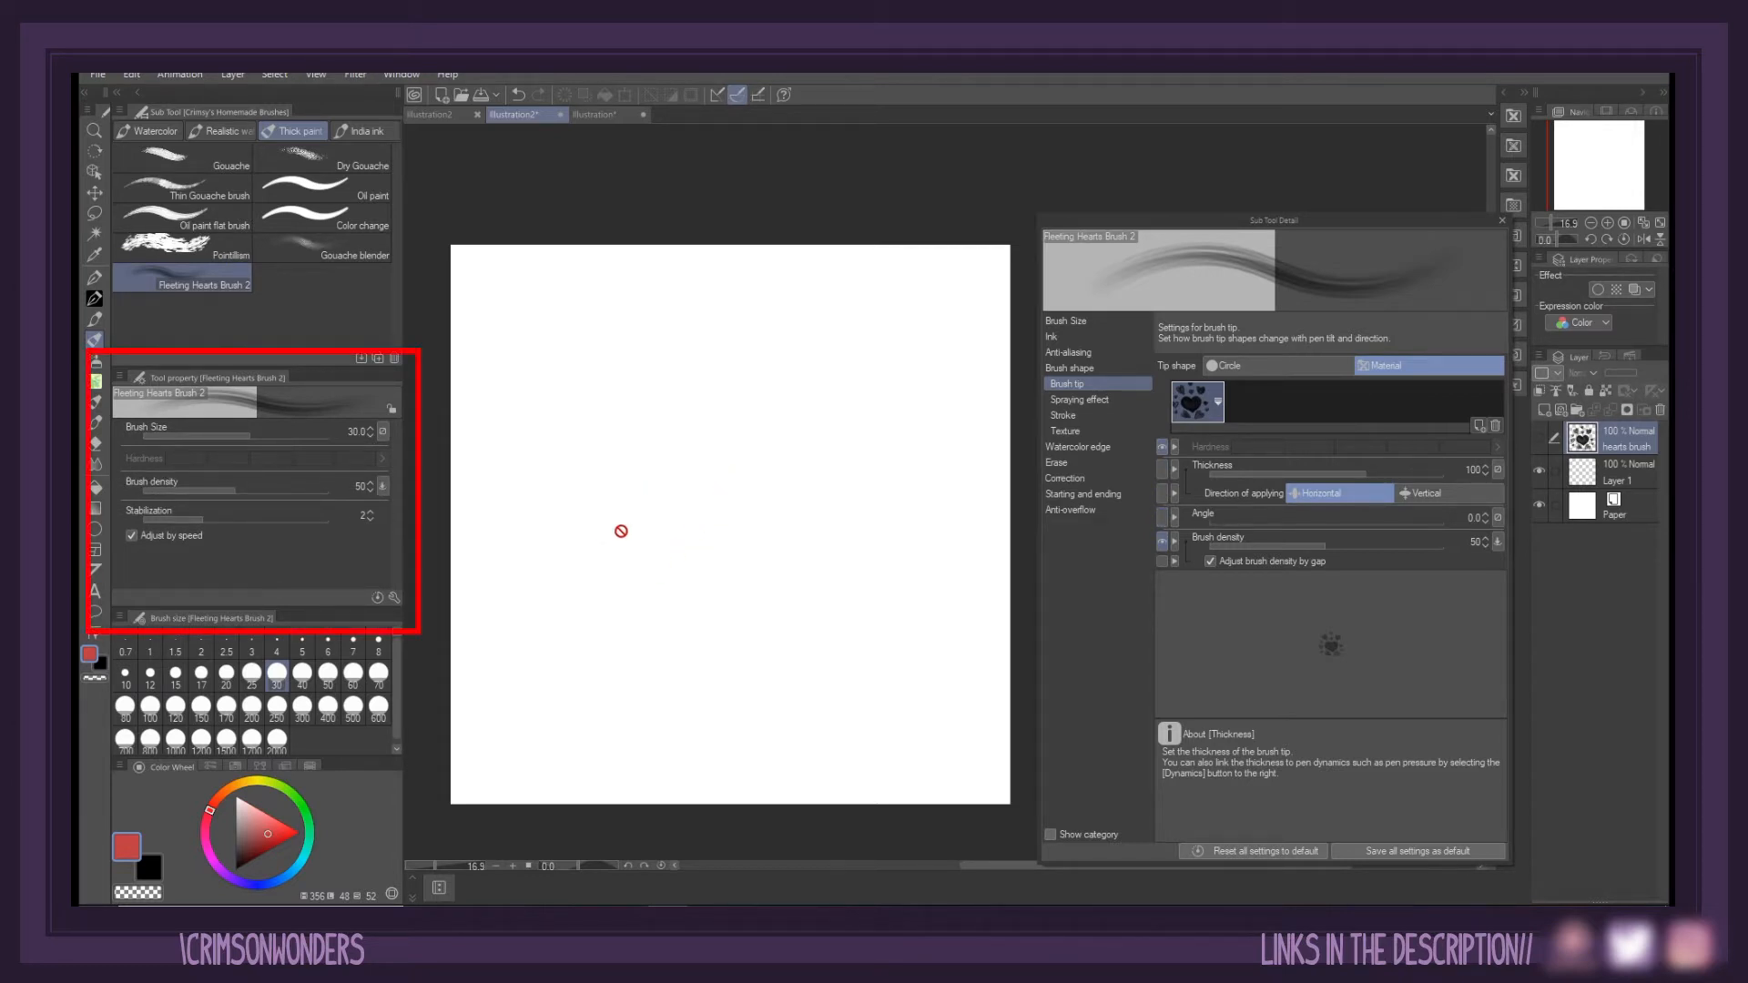
# Add a new layer above the hearts brush layer, enlarge the brush to about 692 and undo a diagonal test stroke
pyautogui.click(1541, 411)
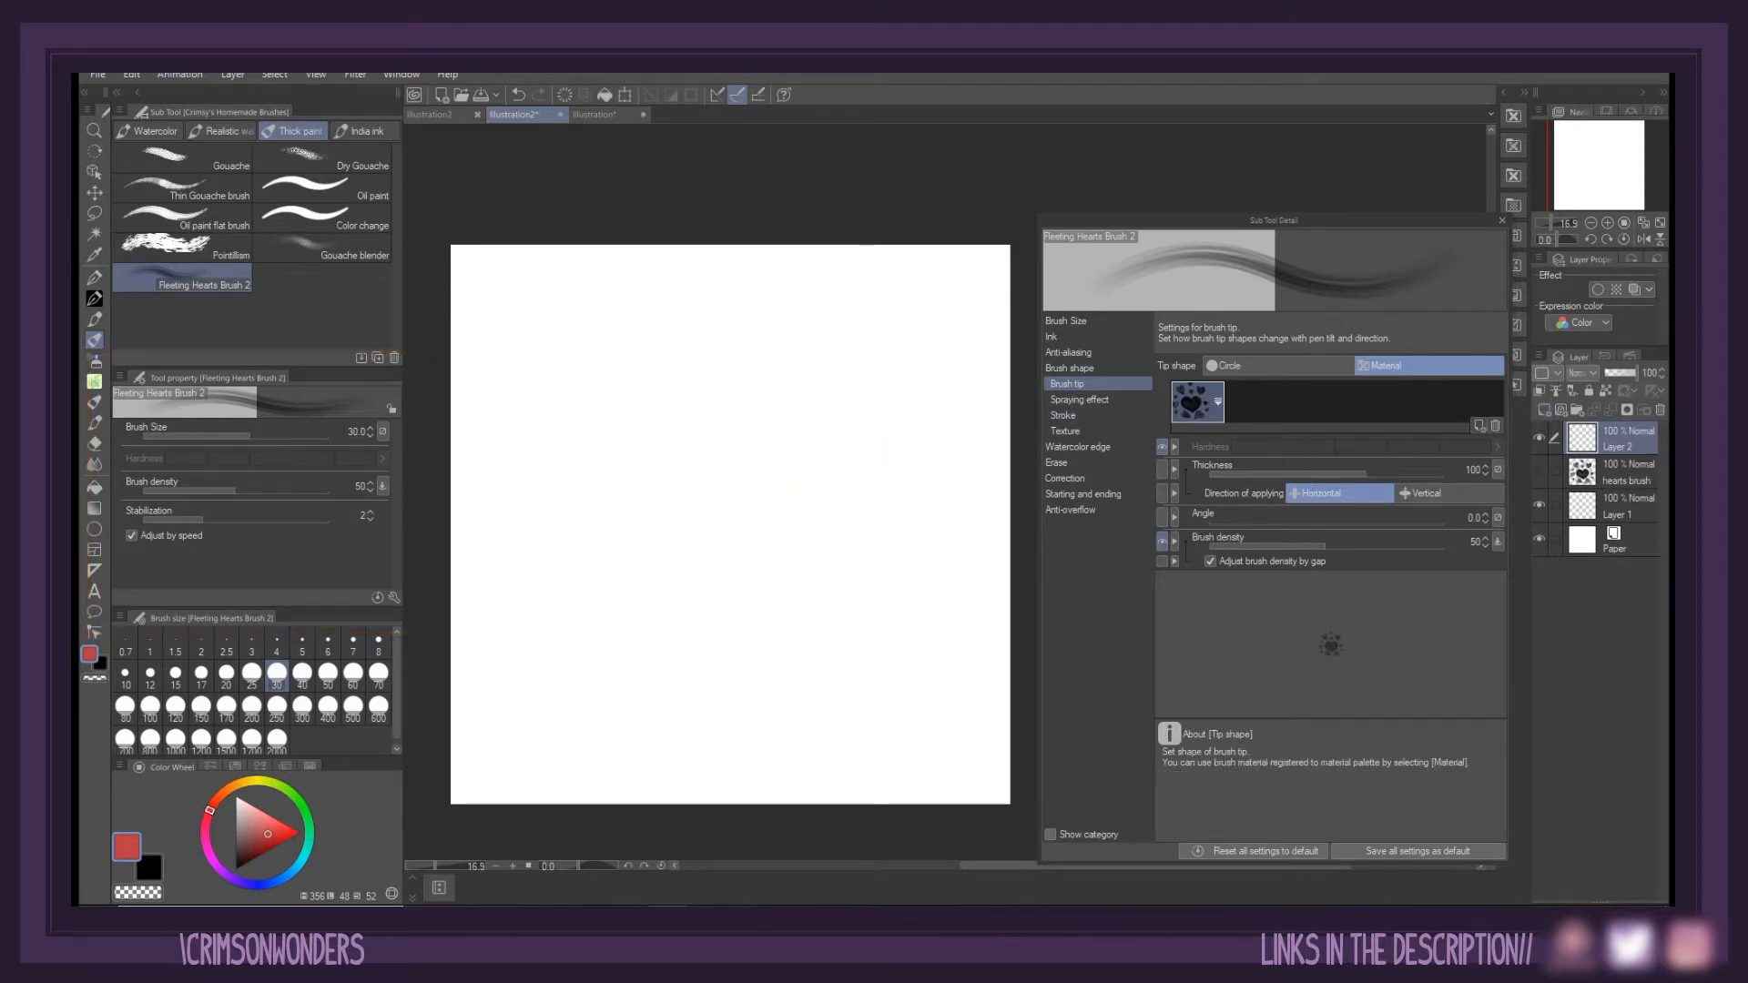
pyautogui.click(307, 434)
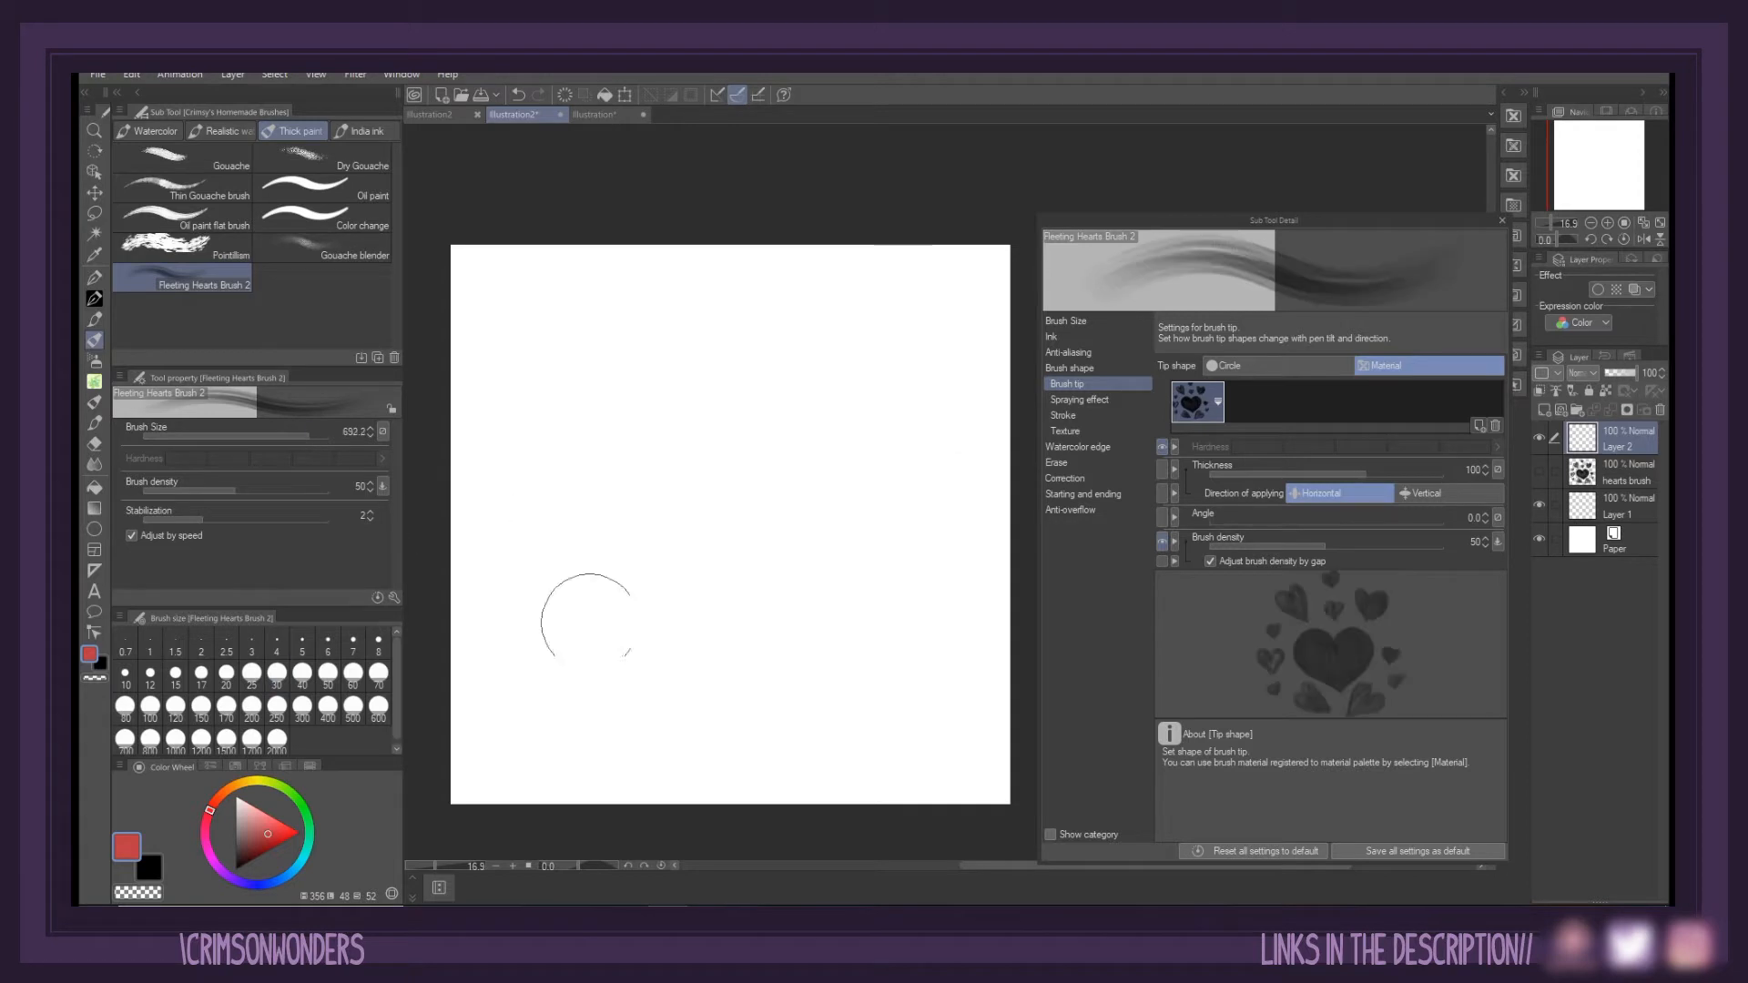
pyautogui.moveTo(535, 652)
pyautogui.mouseDown()
pyautogui.moveTo(551, 695)
pyautogui.moveTo(630, 679)
pyautogui.moveTo(589, 534)
pyautogui.moveTo(704, 639)
pyautogui.moveTo(784, 599)
pyautogui.moveTo(775, 462)
pyautogui.moveTo(885, 529)
pyautogui.moveTo(869, 383)
pyautogui.mouseUp()
pyautogui.hotkey('ctrl', 'z')
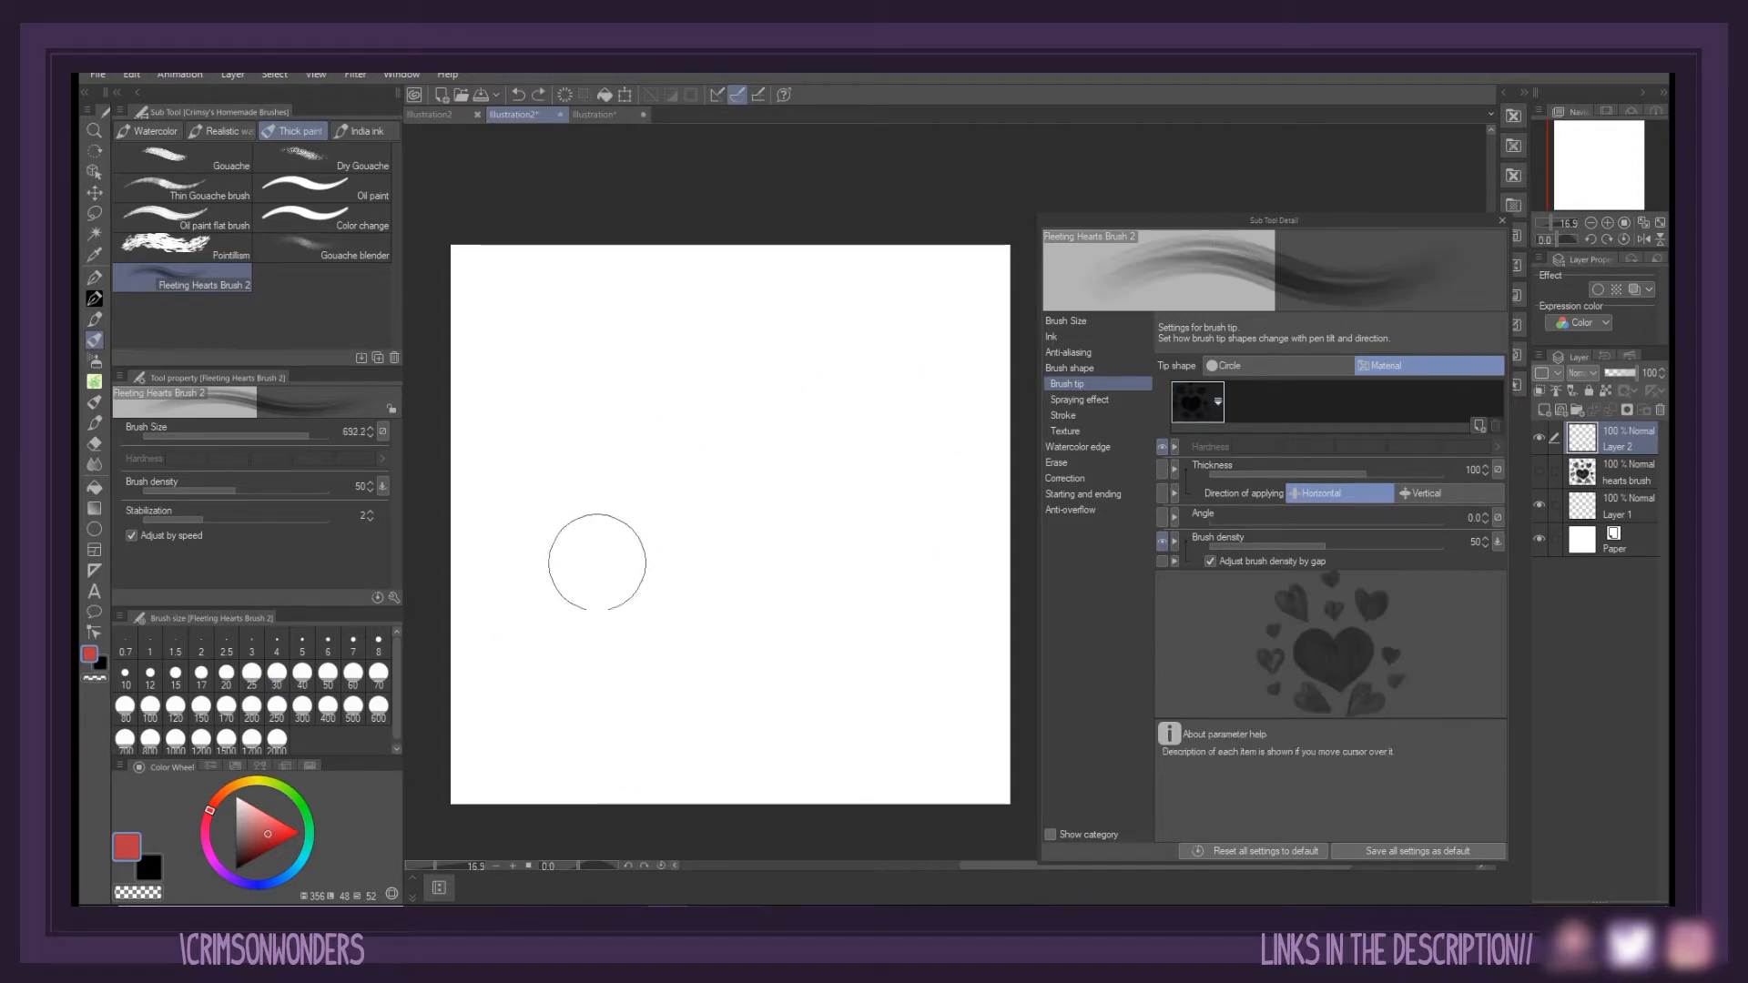
# Test the brush with a wide zigzag and one long diagonal stroke, undoing each
pyautogui.moveTo(512, 693)
pyautogui.mouseDown()
pyautogui.moveTo(583, 686)
pyautogui.moveTo(592, 572)
pyautogui.moveTo(667, 646)
pyautogui.moveTo(660, 489)
pyautogui.moveTo(765, 524)
pyautogui.moveTo(773, 455)
pyautogui.moveTo(846, 339)
pyautogui.mouseUp()
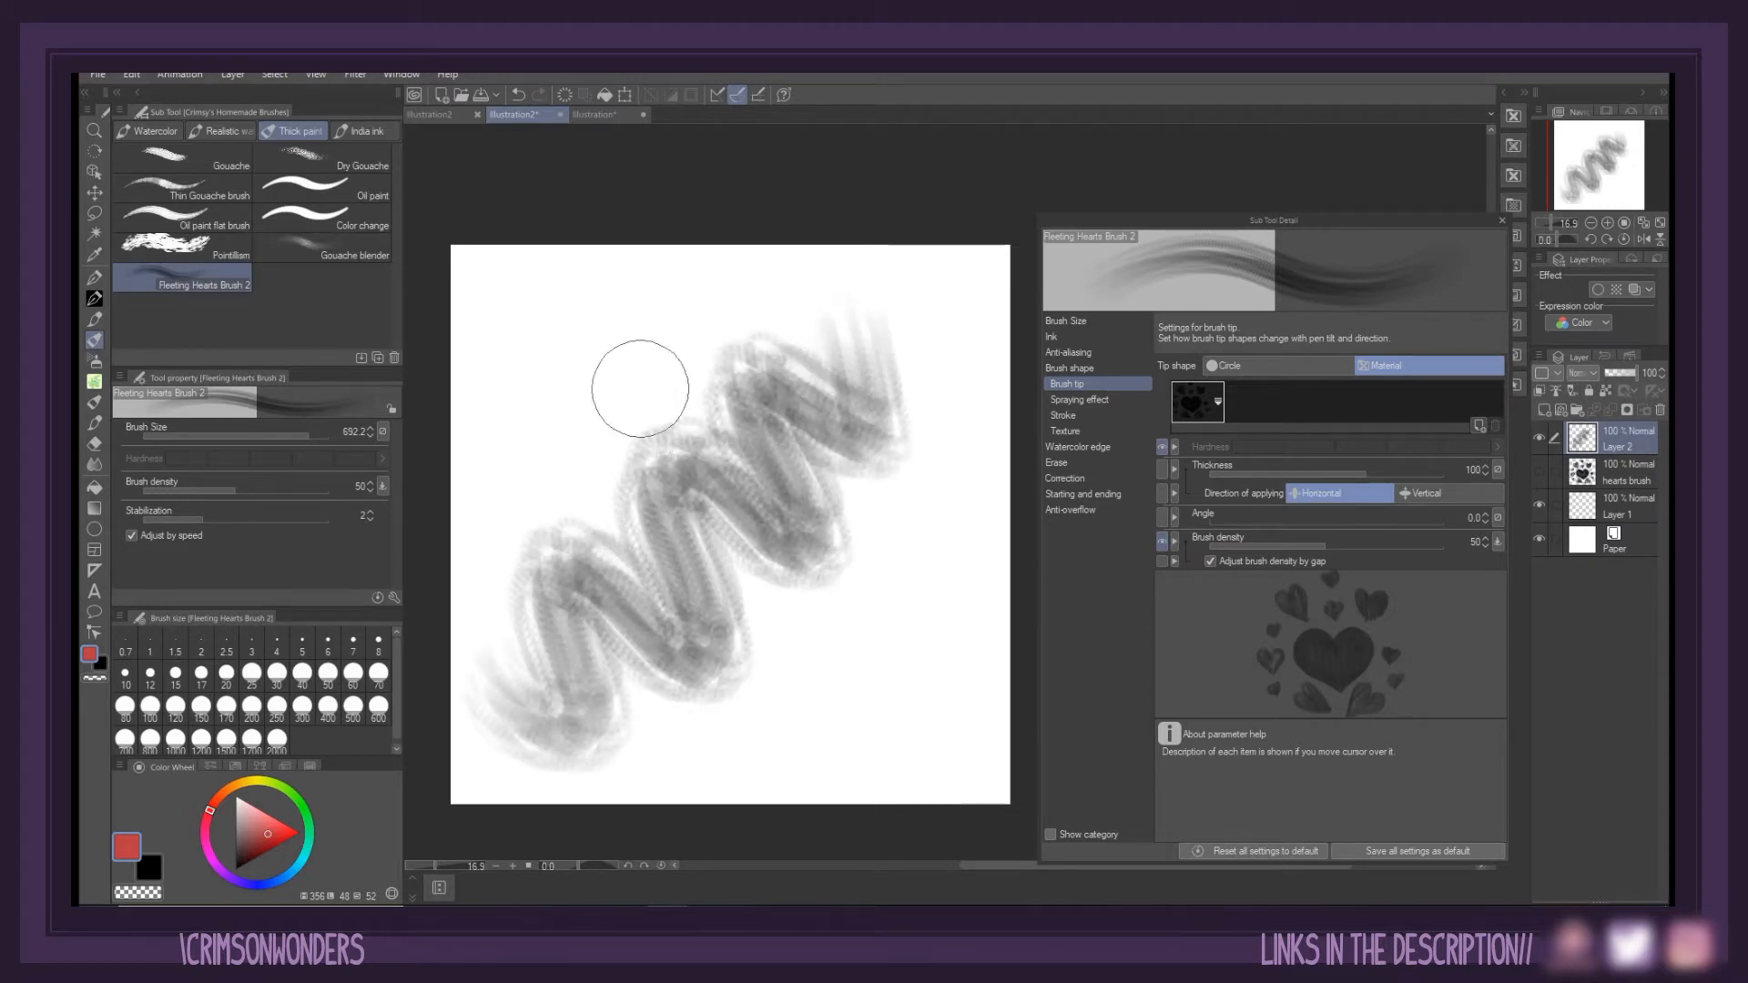
pyautogui.hotkey('ctrl', 'z')
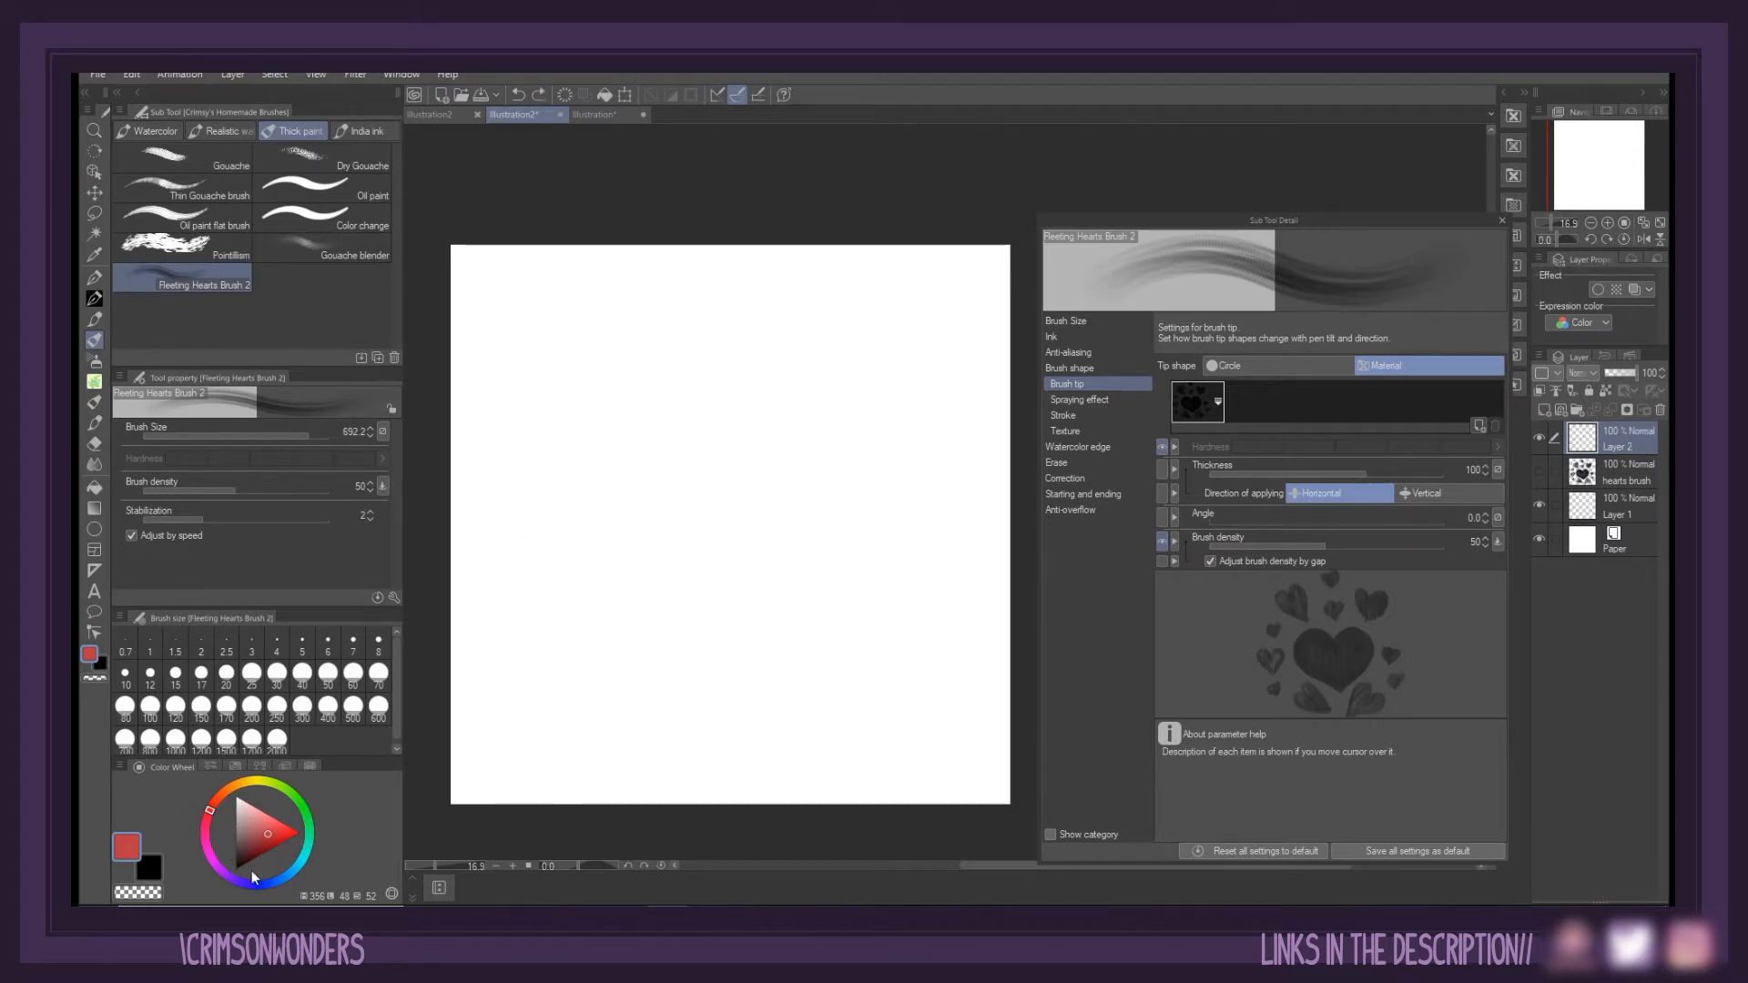
pyautogui.moveTo(558, 729)
pyautogui.mouseDown()
pyautogui.moveTo(531, 722)
pyautogui.moveTo(948, 371)
pyautogui.mouseUp()
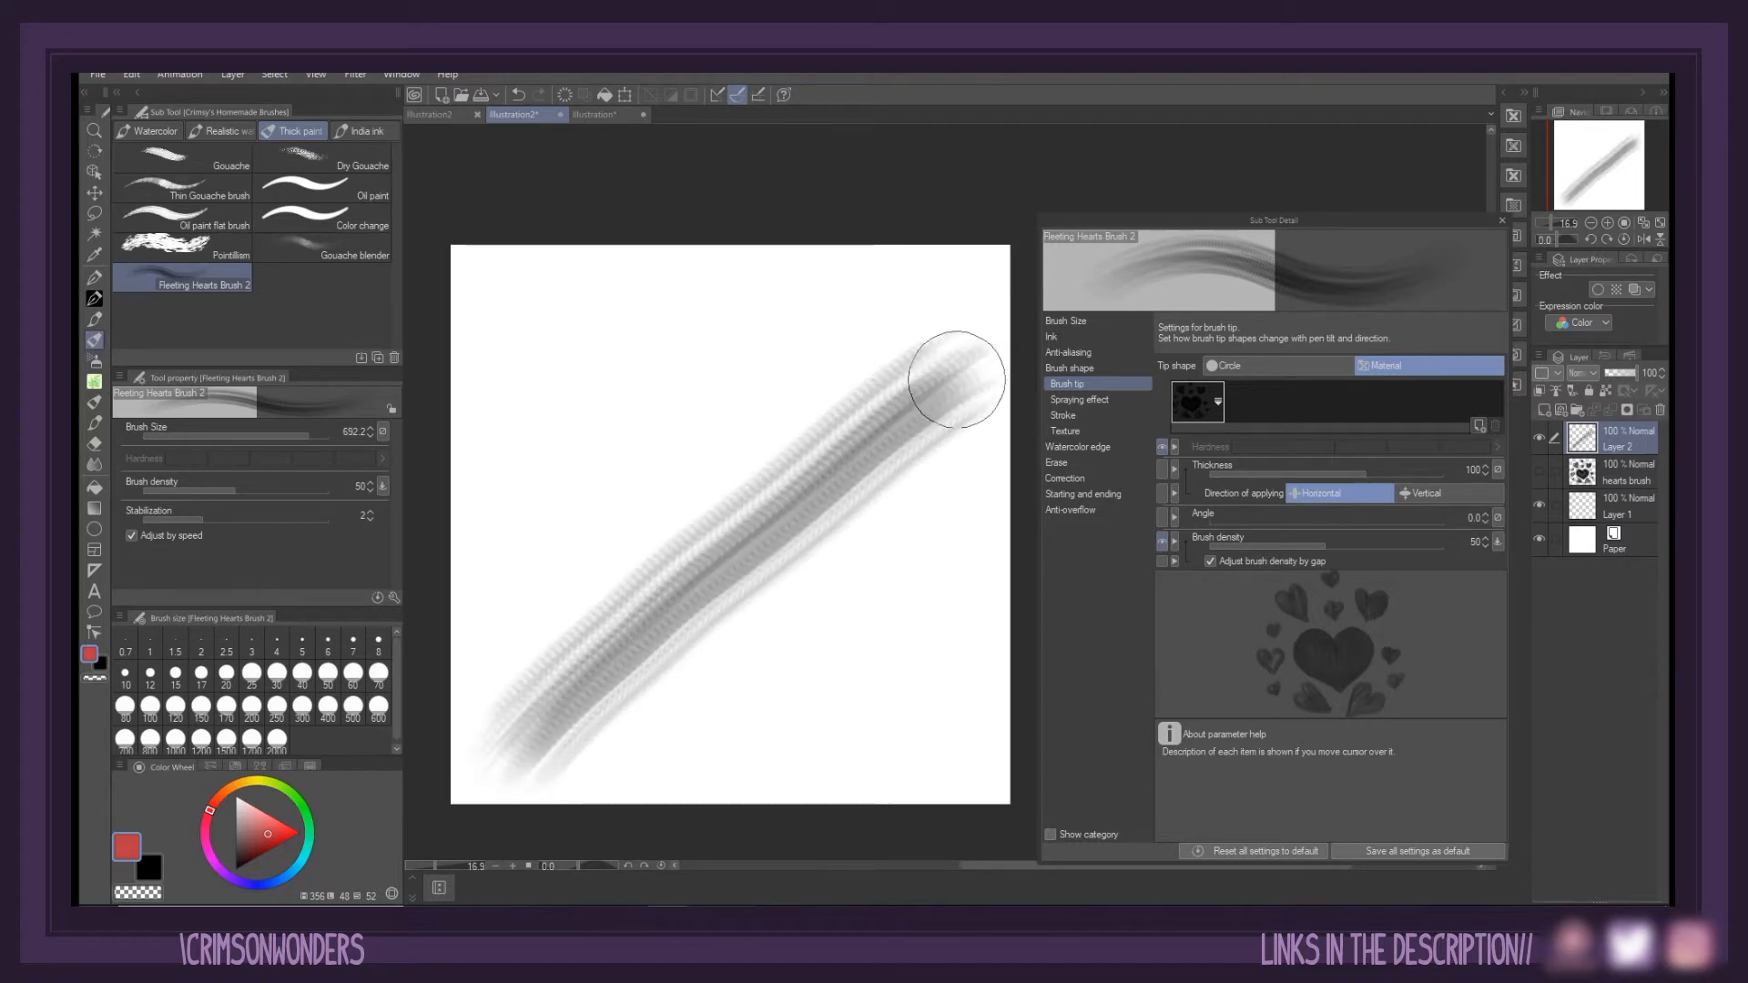
pyautogui.hotkey('ctrl', 'z')
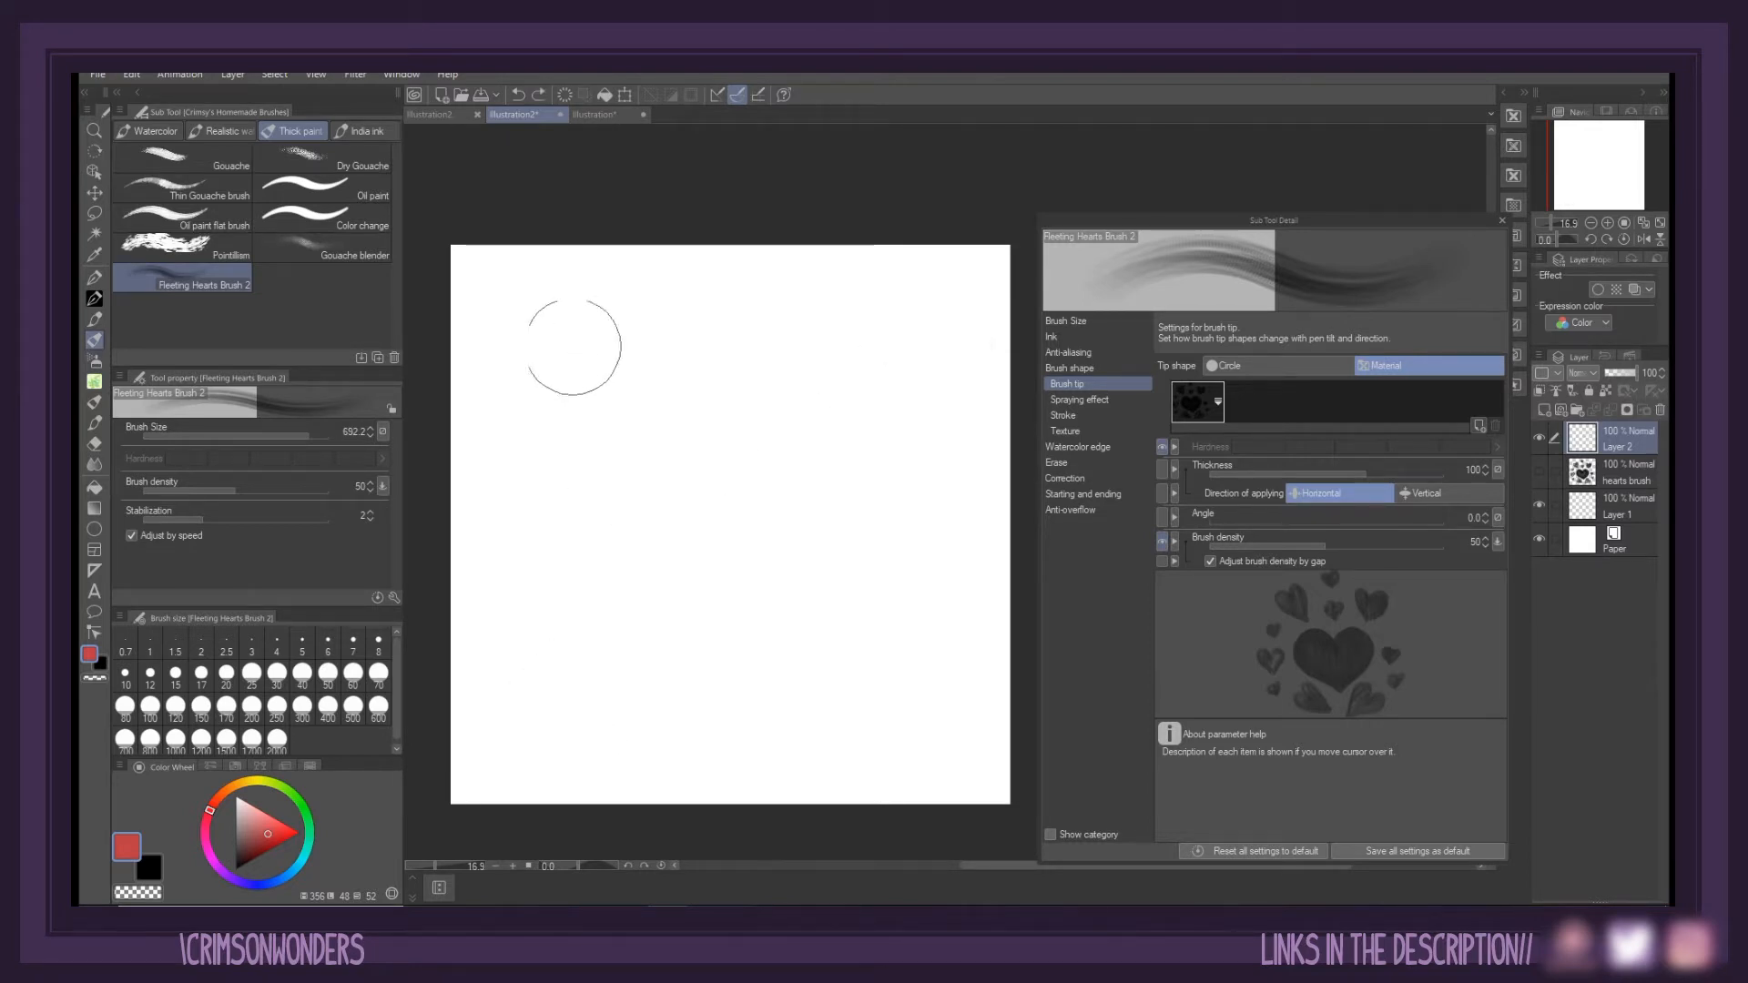
# Paint three parallel diagonal test strokes sloping down across the canvas and undo all three
pyautogui.moveTo(521, 293); pyautogui.dragTo(870, 669)
pyautogui.moveTo(525, 458); pyautogui.dragTo(751, 719)
pyautogui.moveTo(714, 324); pyautogui.dragTo(888, 544)
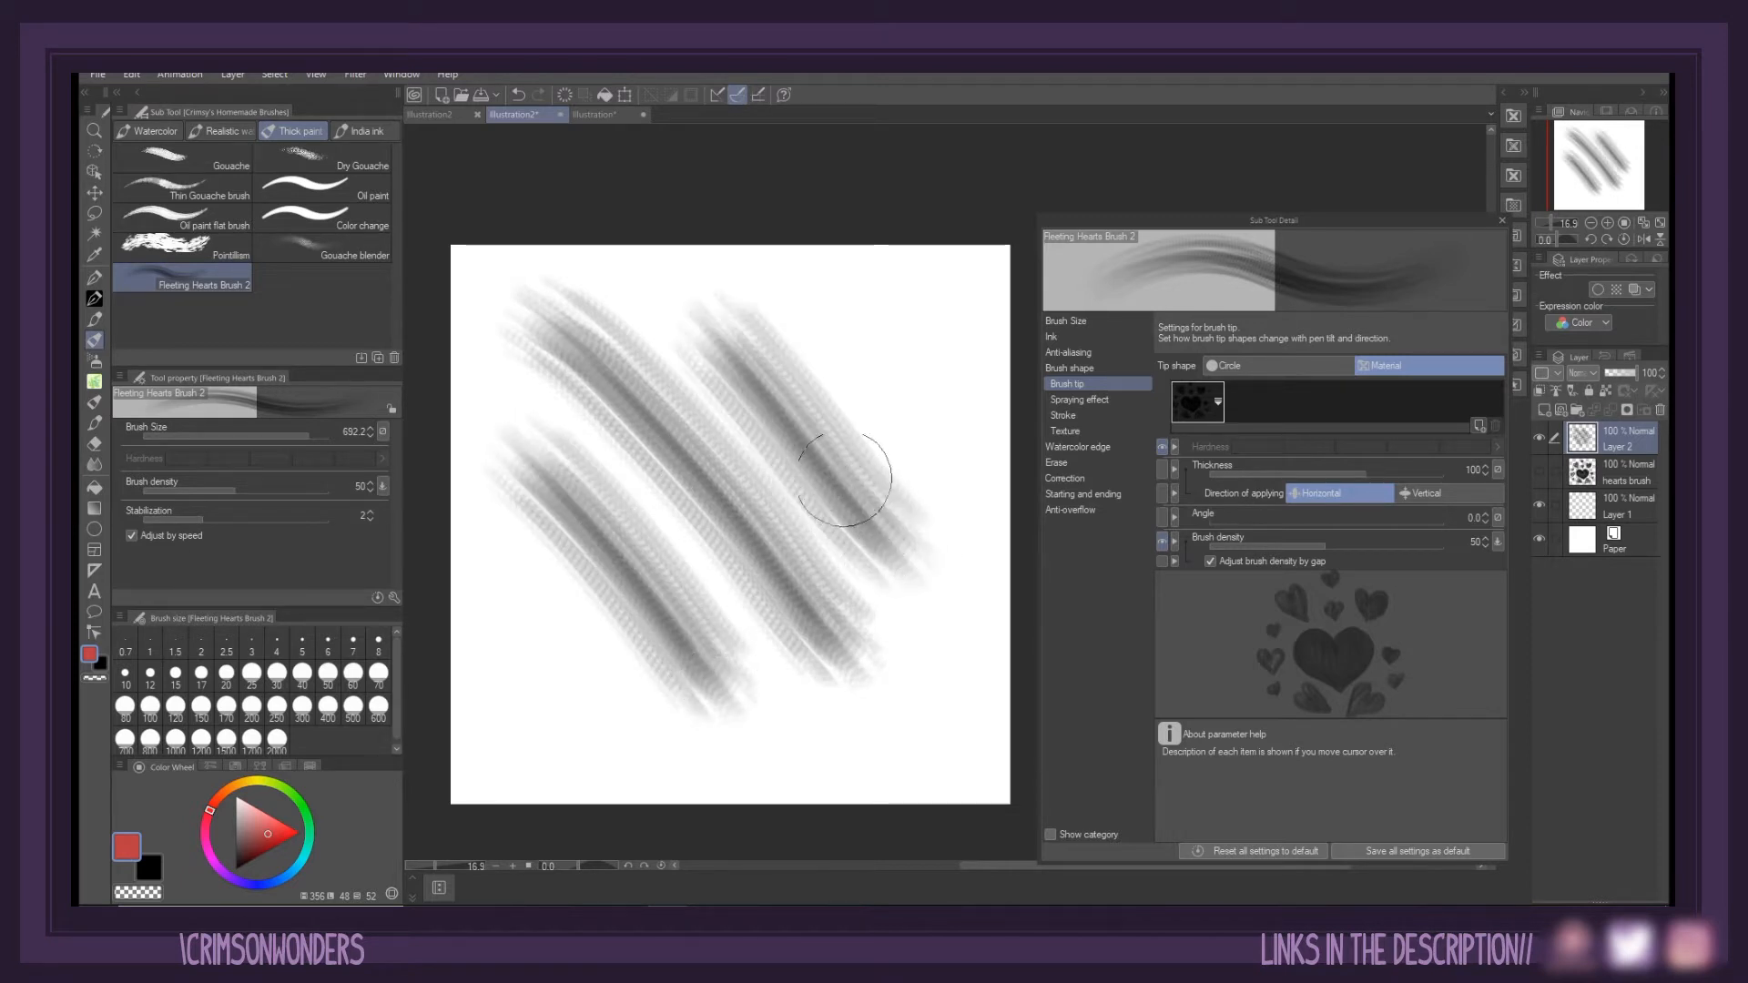
pyautogui.hotkey('ctrl', 'z')
pyautogui.hotkey('ctrl', 'z')
pyautogui.hotkey('ctrl', 'z')
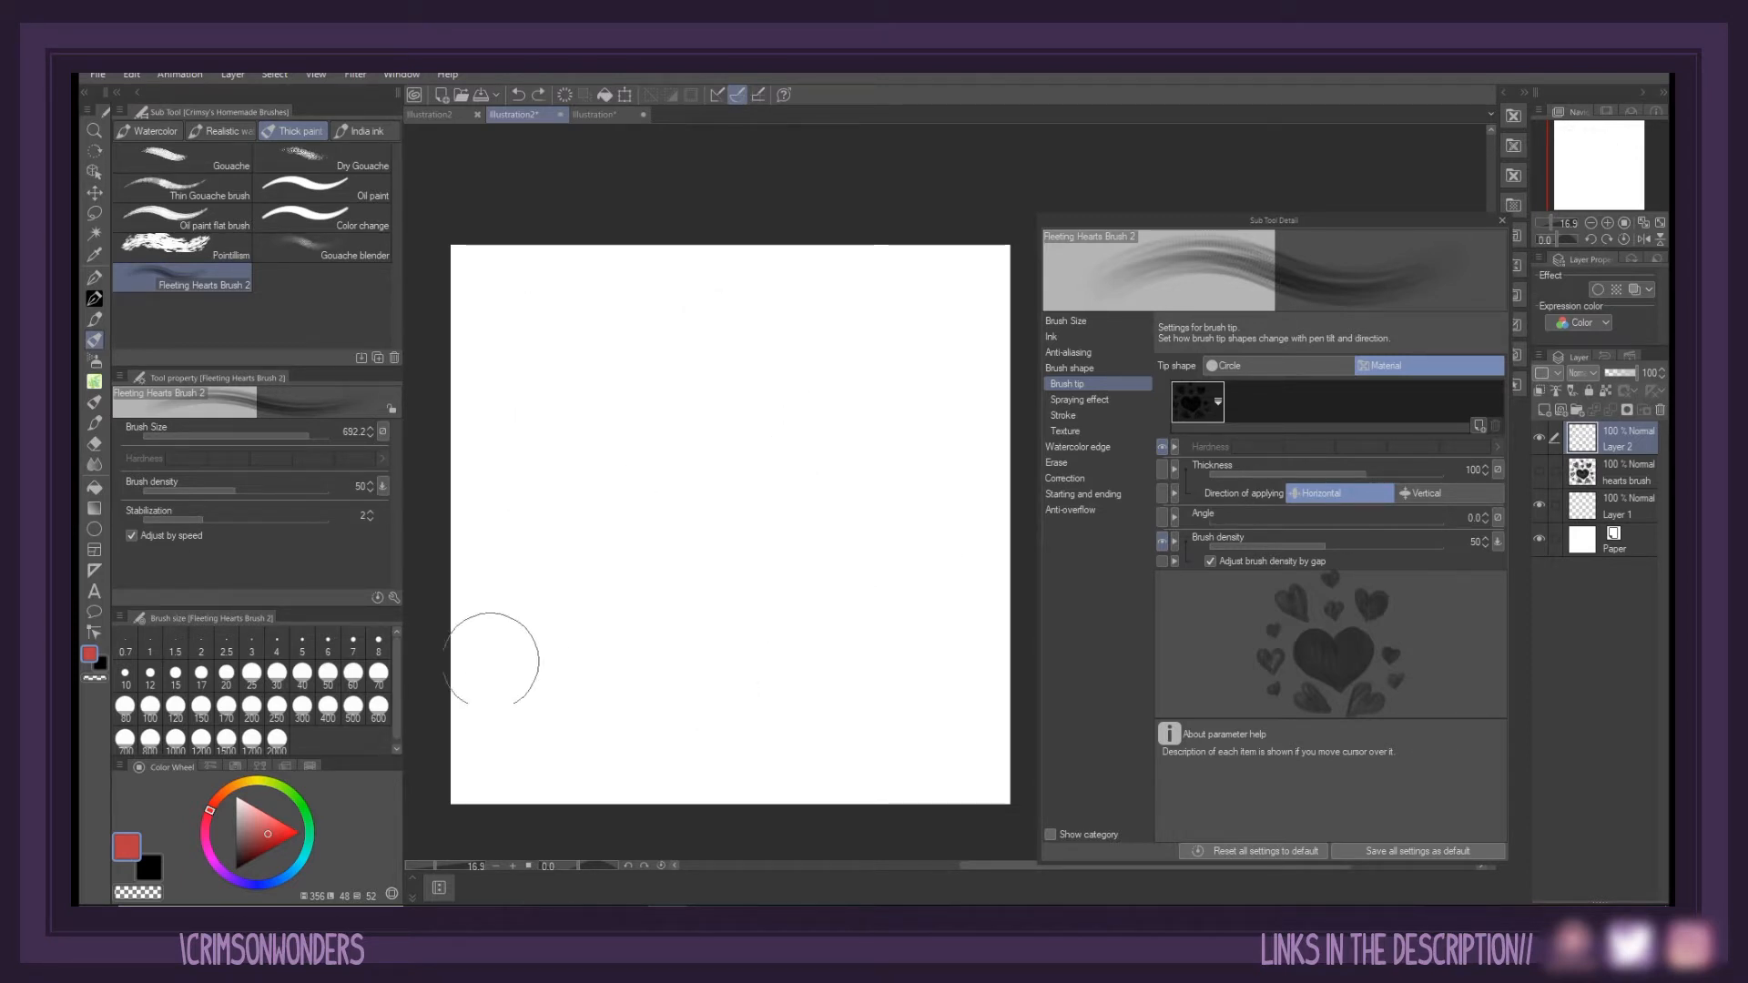
# Paint four parallel diagonal test strokes across the canvas, undo the last one and clear the layer
pyautogui.moveTo(540, 589); pyautogui.dragTo(648, 703)
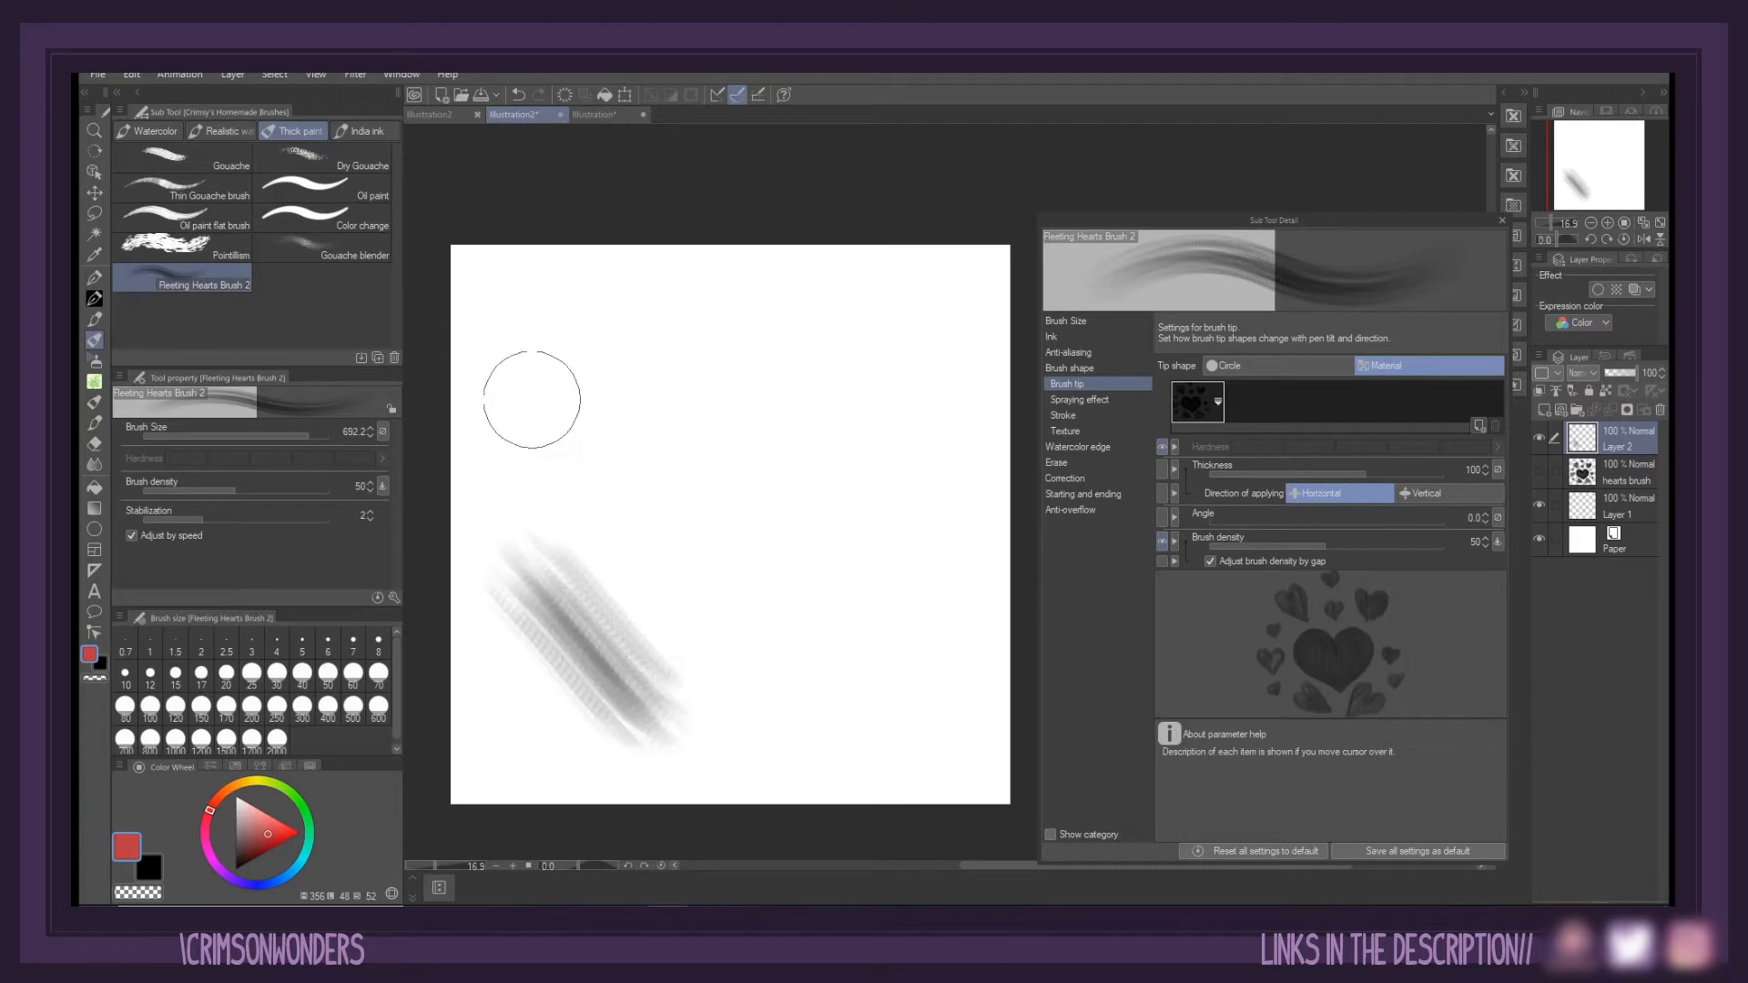
pyautogui.moveTo(512, 375); pyautogui.dragTo(815, 717)
pyautogui.moveTo(691, 384); pyautogui.dragTo(902, 616)
pyautogui.moveTo(814, 365); pyautogui.dragTo(940, 538)
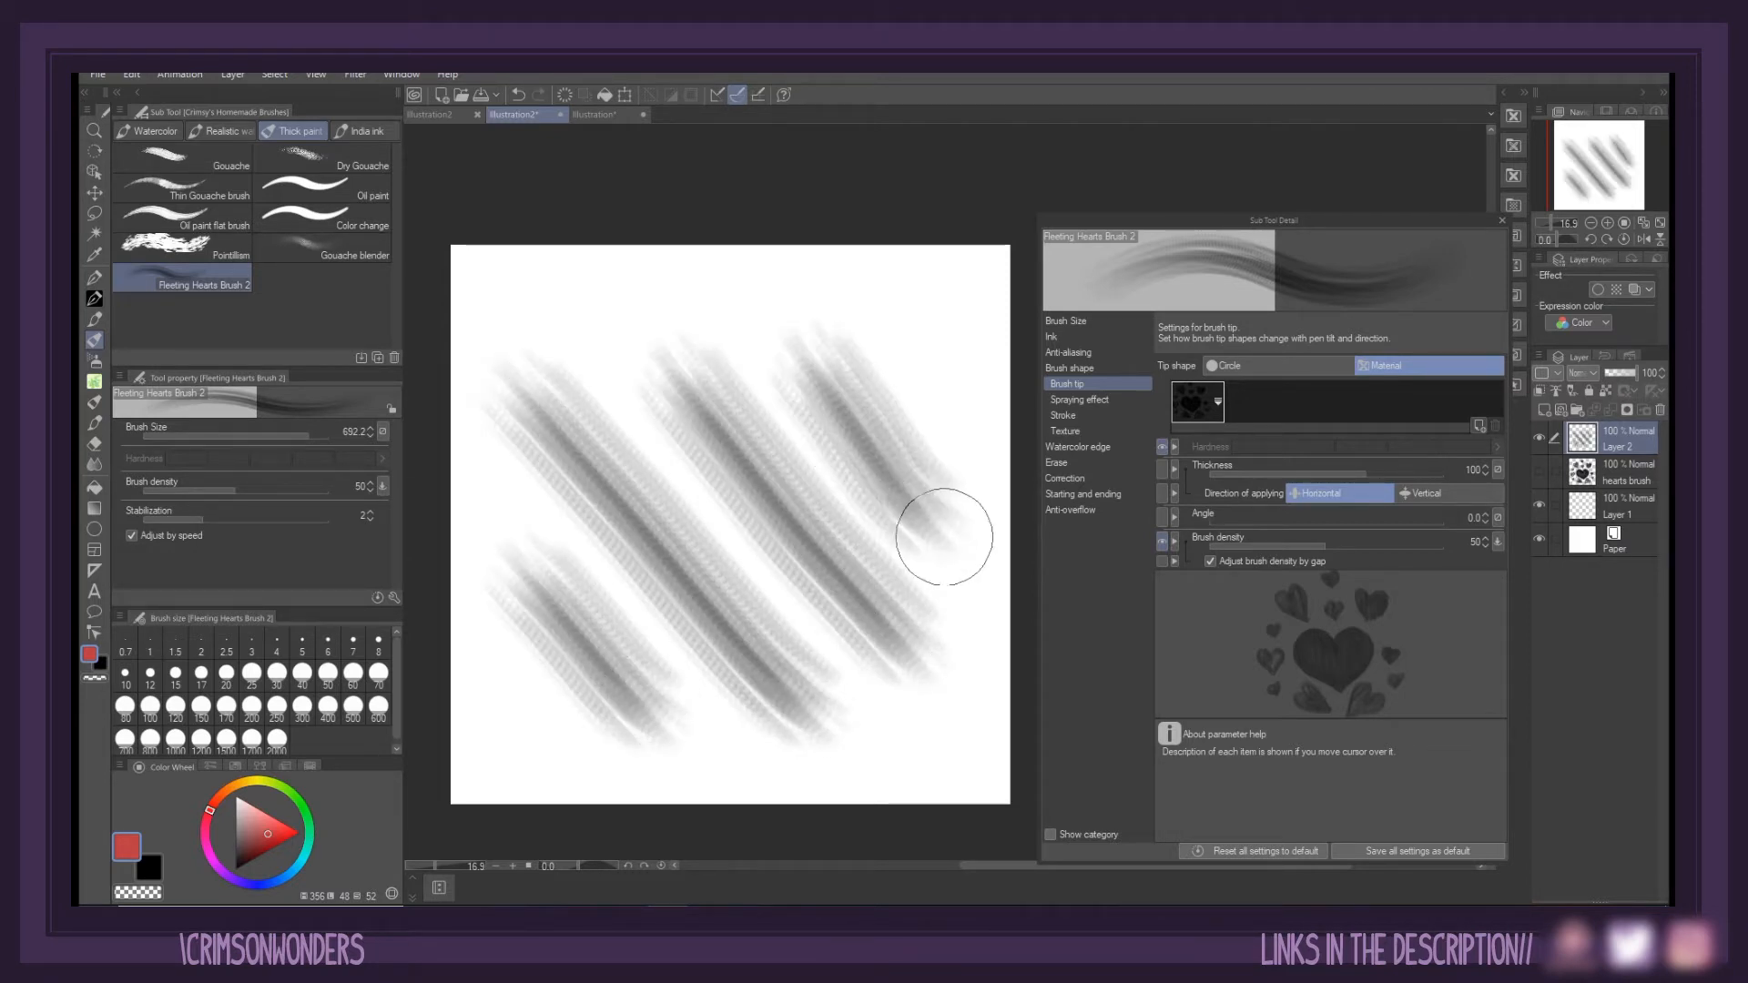
pyautogui.hotkey('ctrl', 'z')
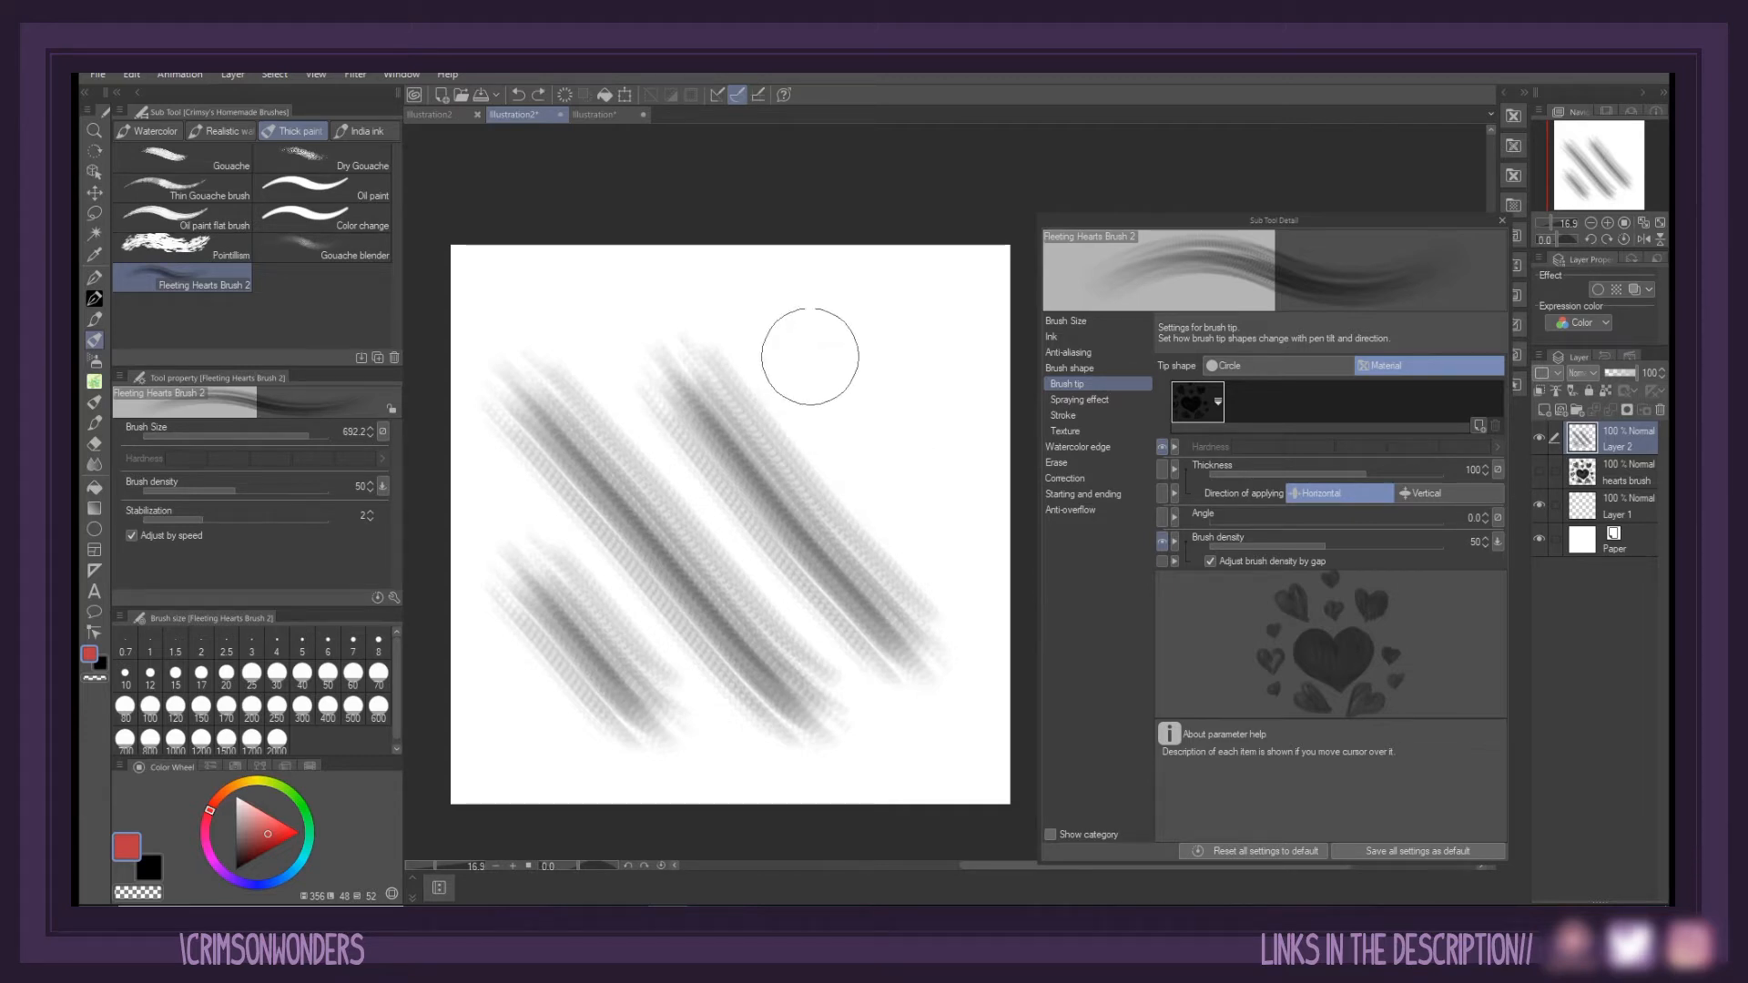
pyautogui.press('Delete')
# Try a very small brush size and set the hearts brush's size to about 166.7
pyautogui.click(1065, 323)
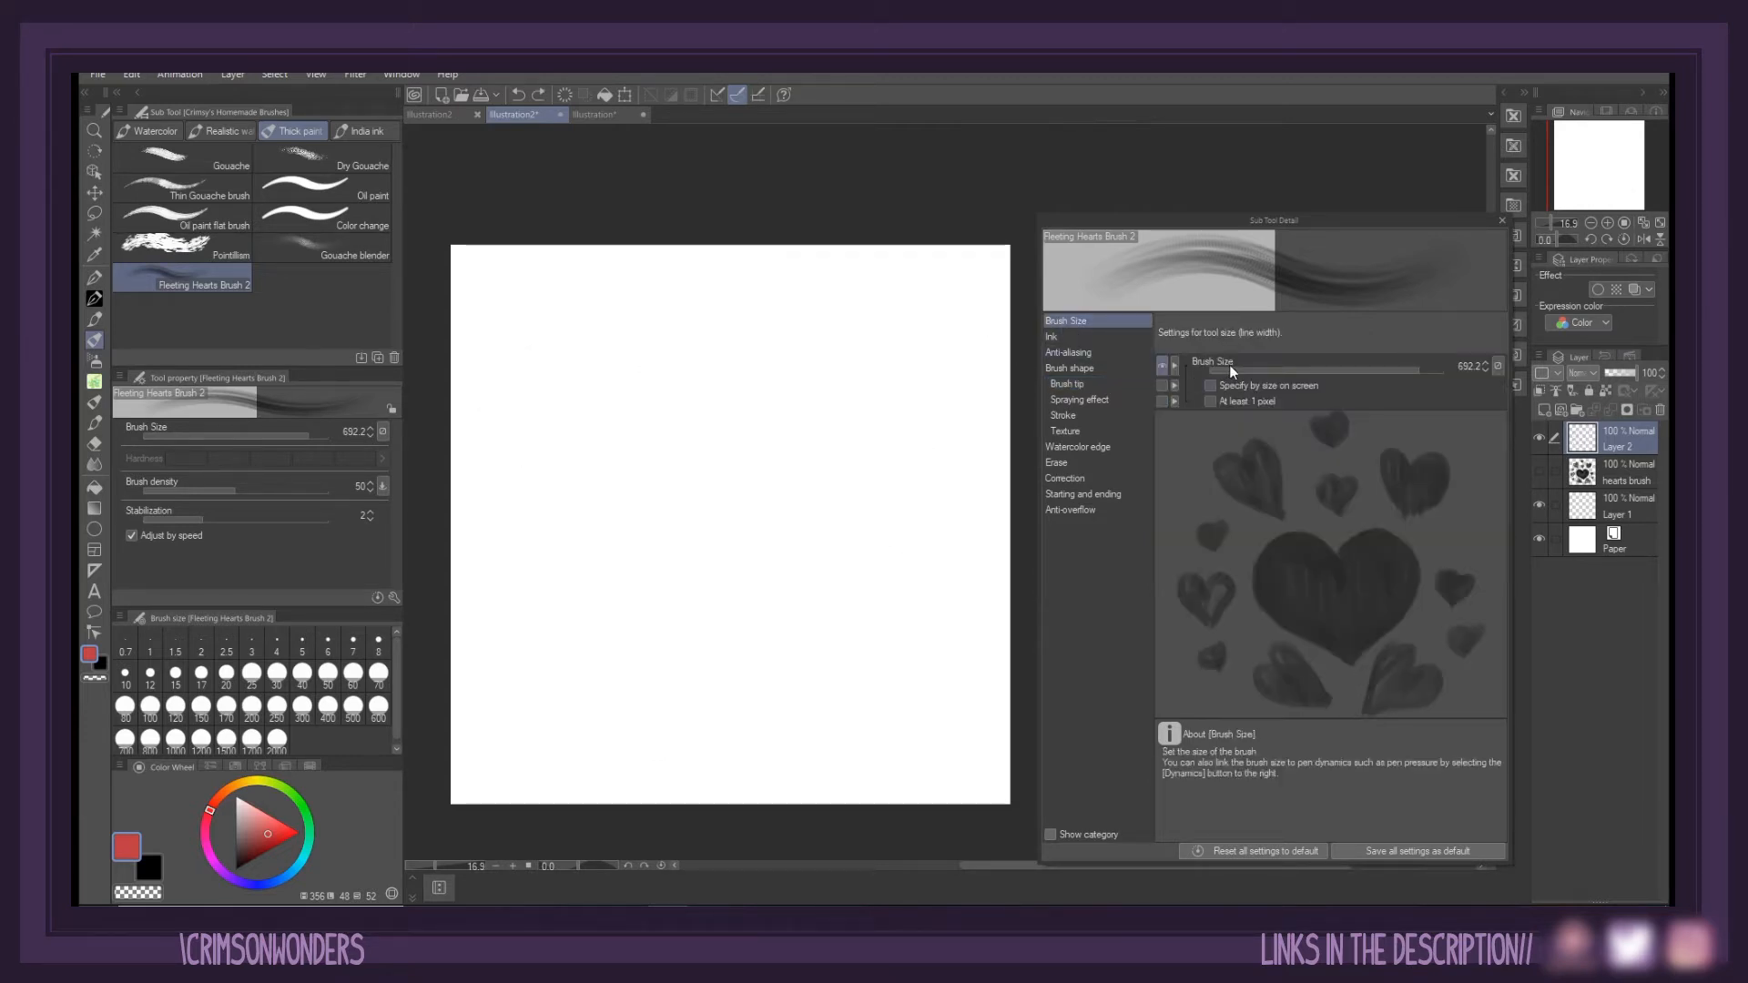
pyautogui.moveTo(1229, 366); pyautogui.dragTo(1275, 374)
pyautogui.moveTo(1235, 373); pyautogui.dragTo(1265, 373)
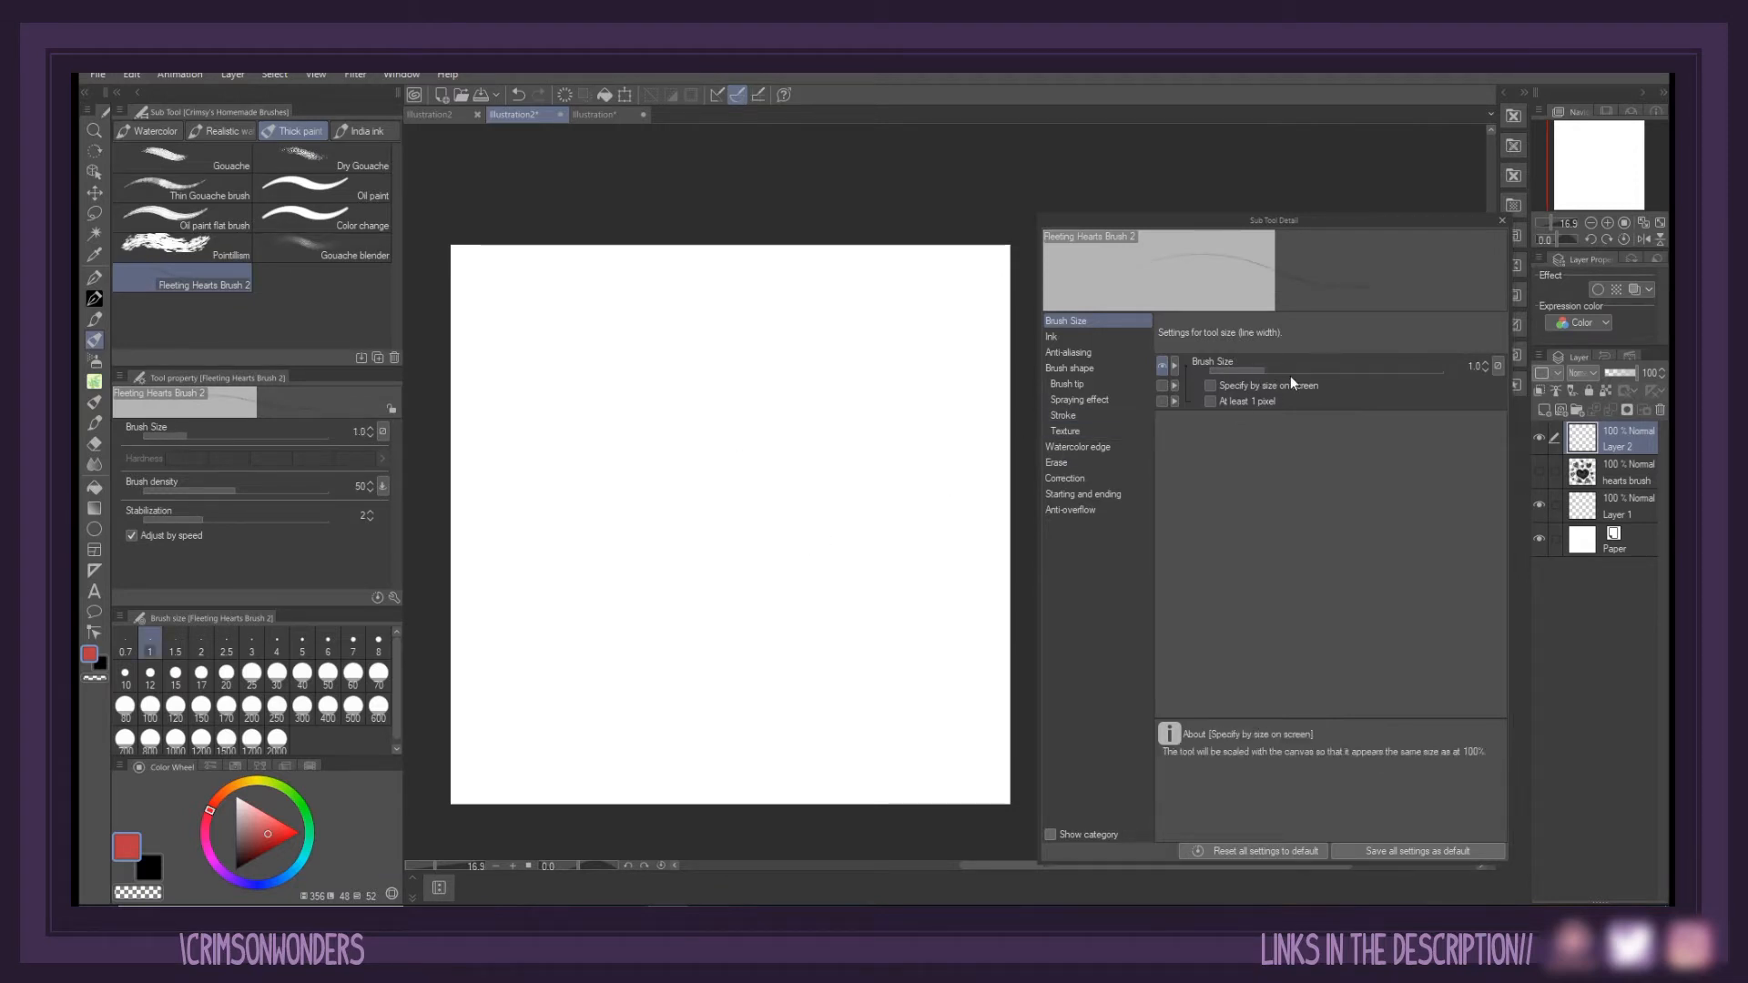
pyautogui.click(1384, 370)
# Try Color mixing in the brush's Ink settings and Blending mode among the tool properties, turning both back off
pyautogui.click(1082, 339)
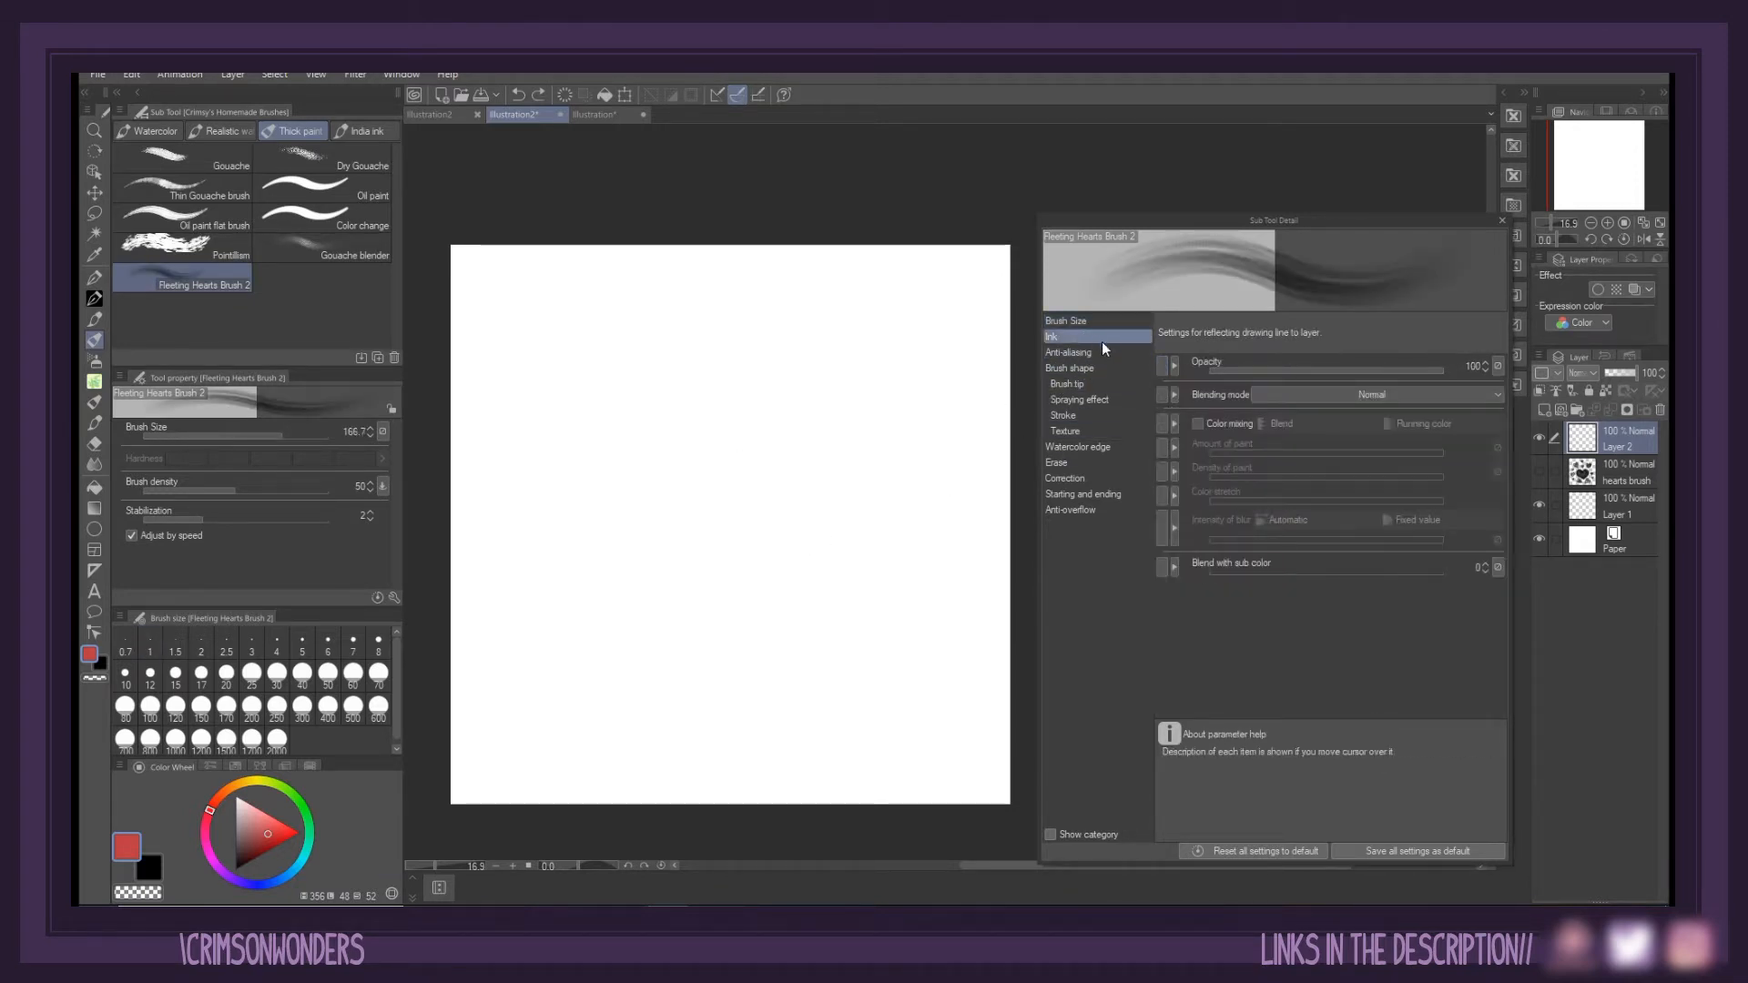
pyautogui.click(1199, 425)
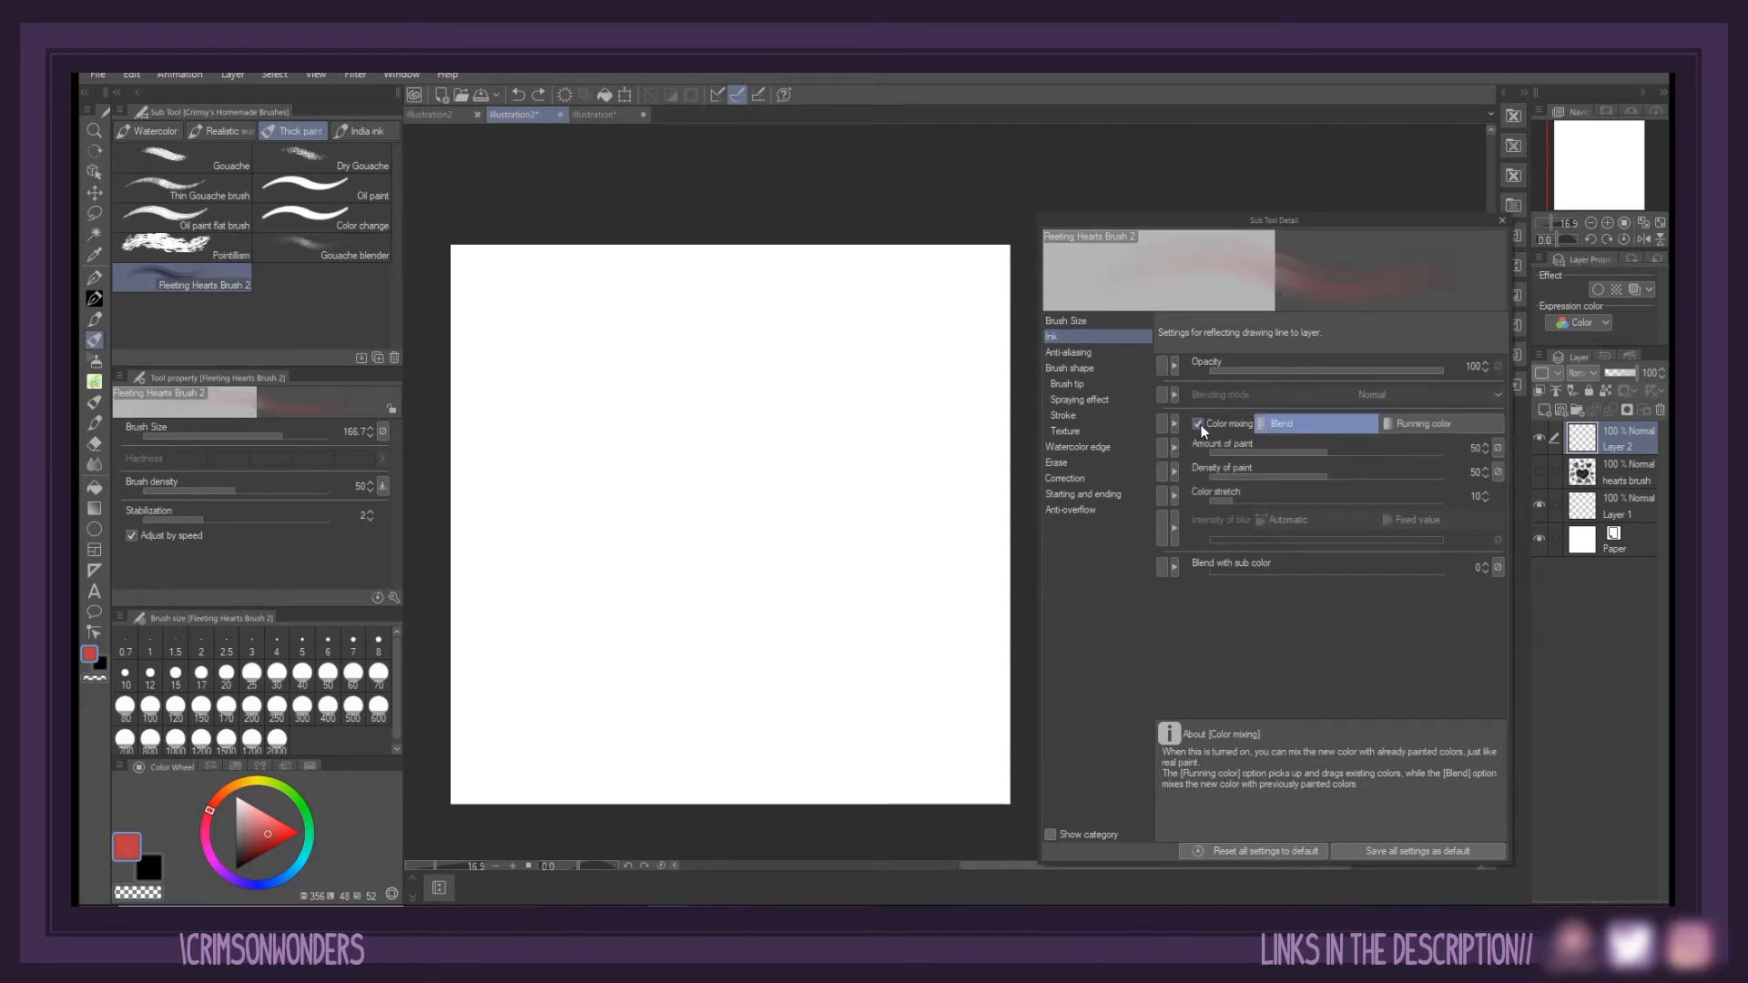
pyautogui.click(1163, 395)
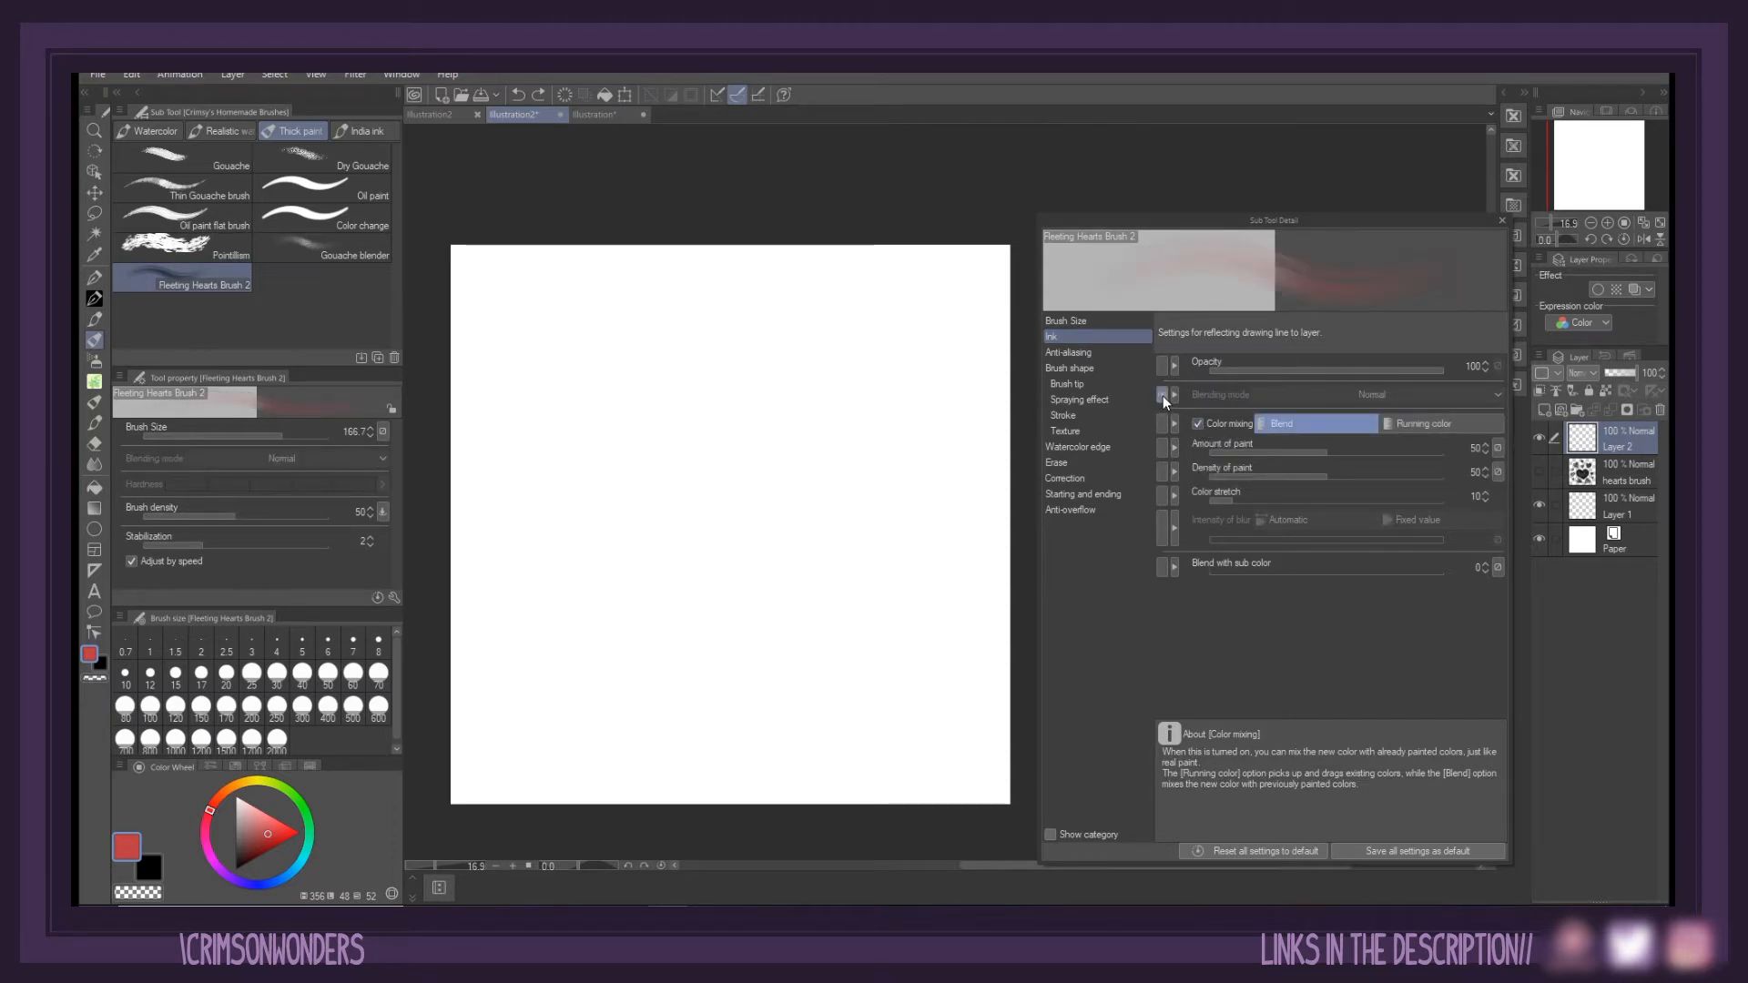
pyautogui.click(1161, 397)
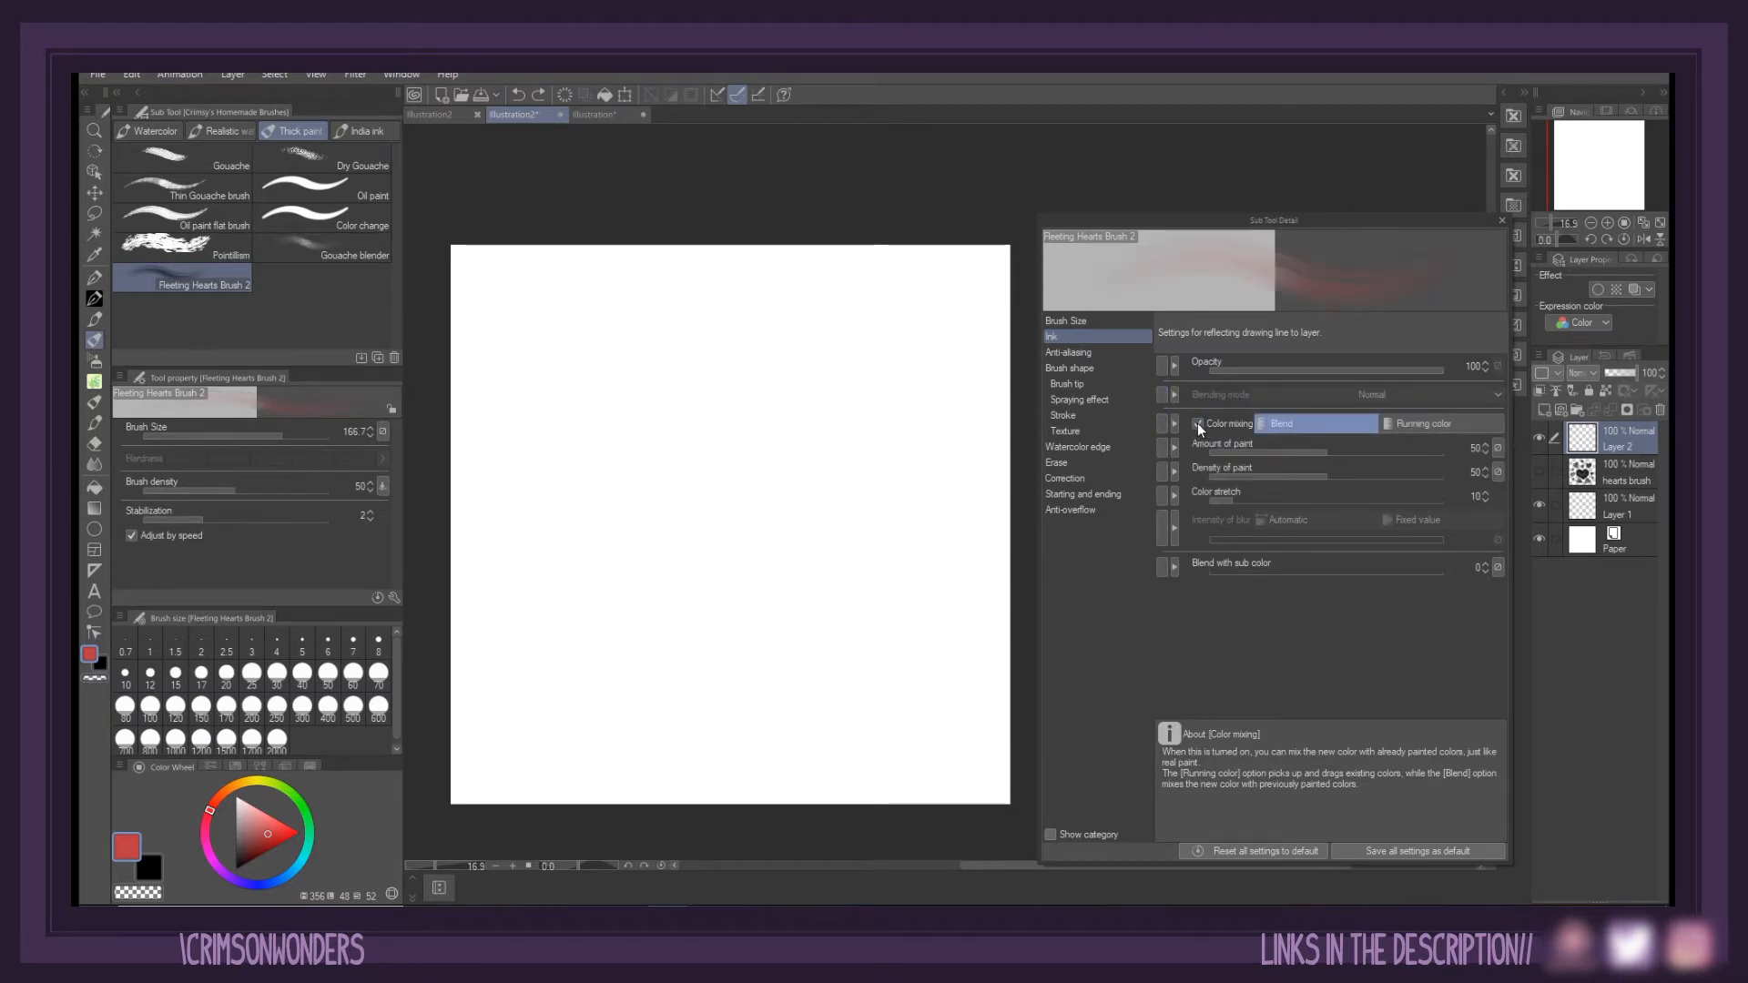
pyautogui.click(1199, 423)
pyautogui.click(1198, 423)
pyautogui.click(1198, 423)
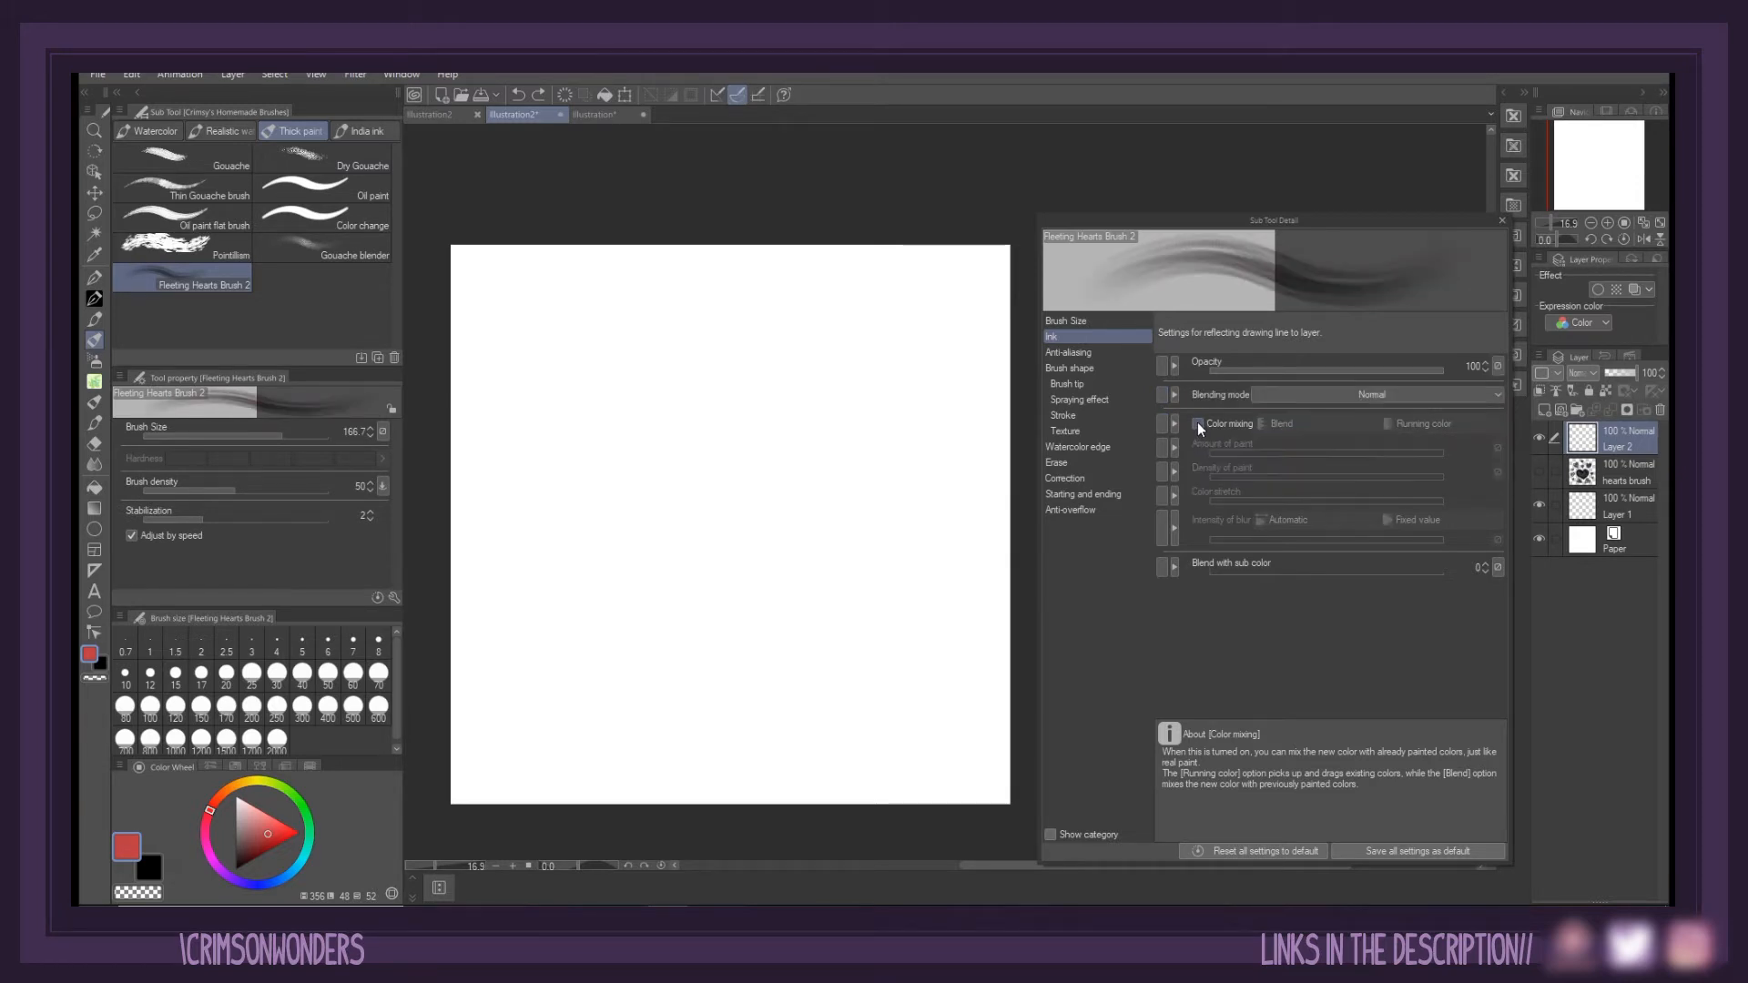
# Turn on Color mixing with Blend for the brush and paint two separate red test blobs on the canvas
pyautogui.click(1198, 423)
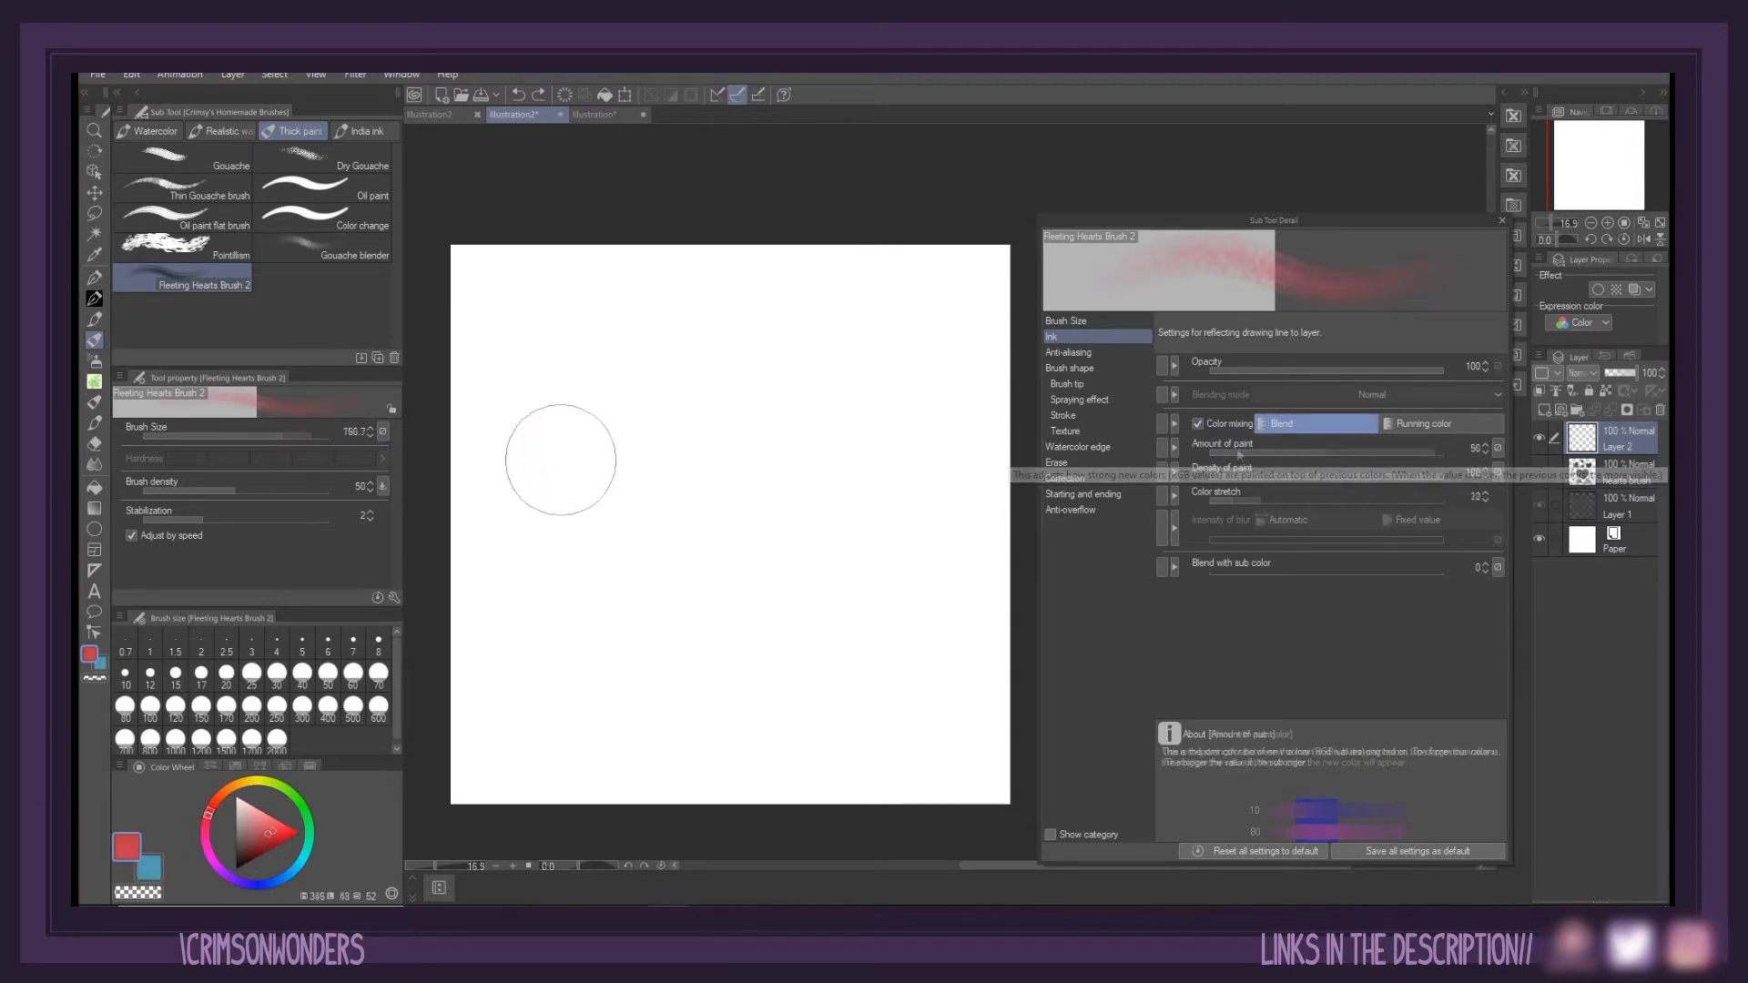
pyautogui.moveTo(559, 457); pyautogui.dragTo(605, 450)
pyautogui.moveTo(664, 655)
pyautogui.mouseDown()
pyautogui.moveTo(725, 702)
pyautogui.moveTo(745, 685)
pyautogui.moveTo(701, 678)
pyautogui.mouseUp()
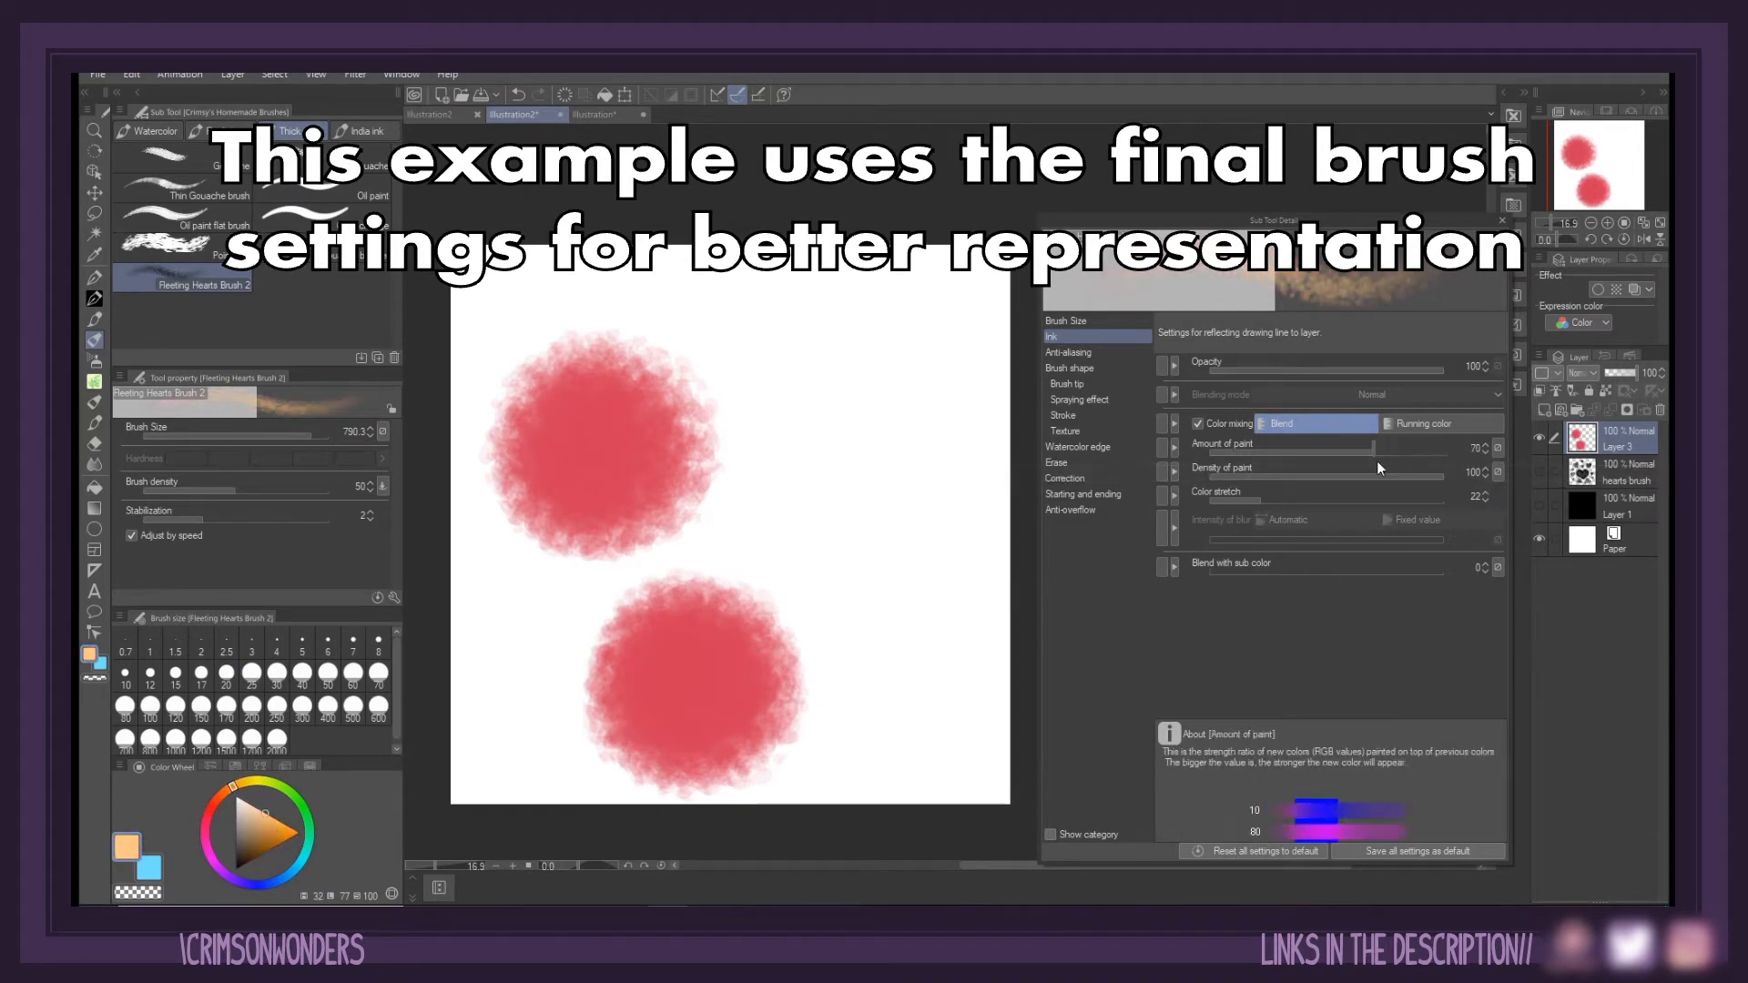
# Try Amount of paint at about 93 and 18 with a light orange stroke over each red blob, and undo both strokes
pyautogui.moveTo(1377, 456)
pyautogui.mouseDown()
pyautogui.moveTo(1245, 468)
pyautogui.moveTo(1432, 466)
pyautogui.mouseUp()
pyautogui.moveTo(883, 582)
pyautogui.mouseDown()
pyautogui.moveTo(894, 623)
pyautogui.moveTo(827, 681)
pyautogui.moveTo(793, 580)
pyautogui.moveTo(778, 591)
pyautogui.moveTo(751, 684)
pyautogui.moveTo(825, 721)
pyautogui.moveTo(748, 696)
pyautogui.moveTo(728, 665)
pyautogui.mouseUp()
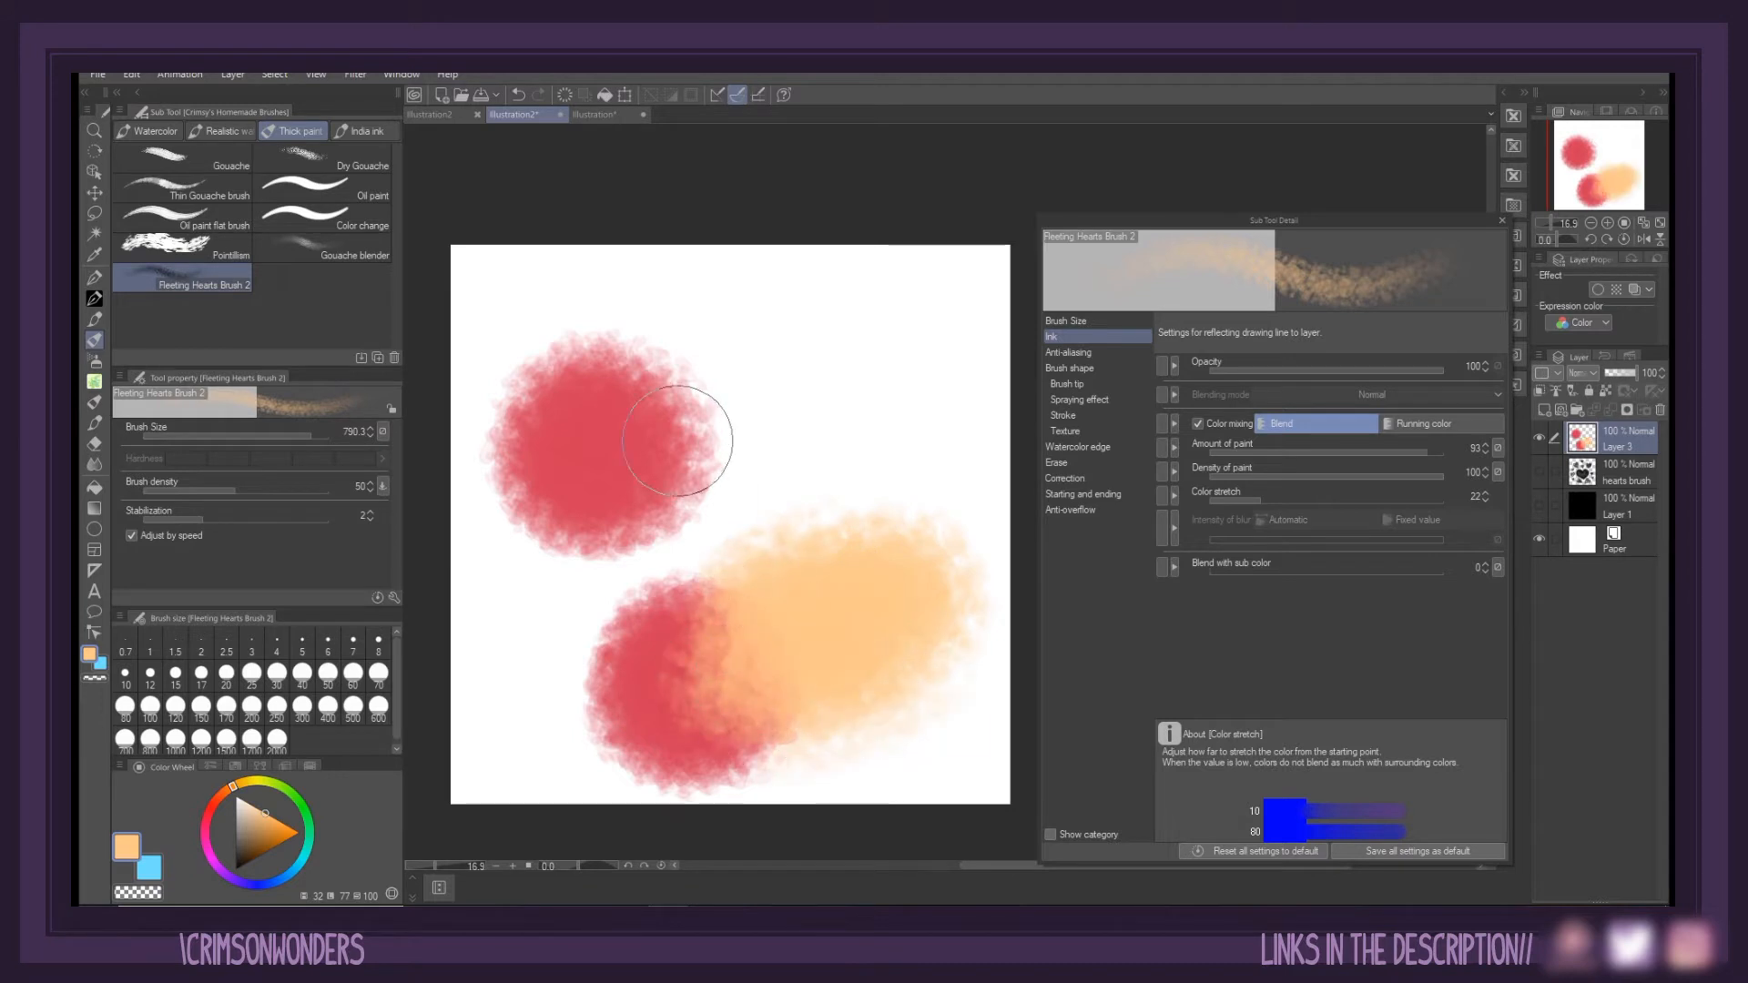
pyautogui.click(1253, 450)
pyautogui.moveTo(851, 292)
pyautogui.mouseDown()
pyautogui.moveTo(821, 361)
pyautogui.moveTo(774, 336)
pyautogui.moveTo(750, 382)
pyautogui.mouseUp()
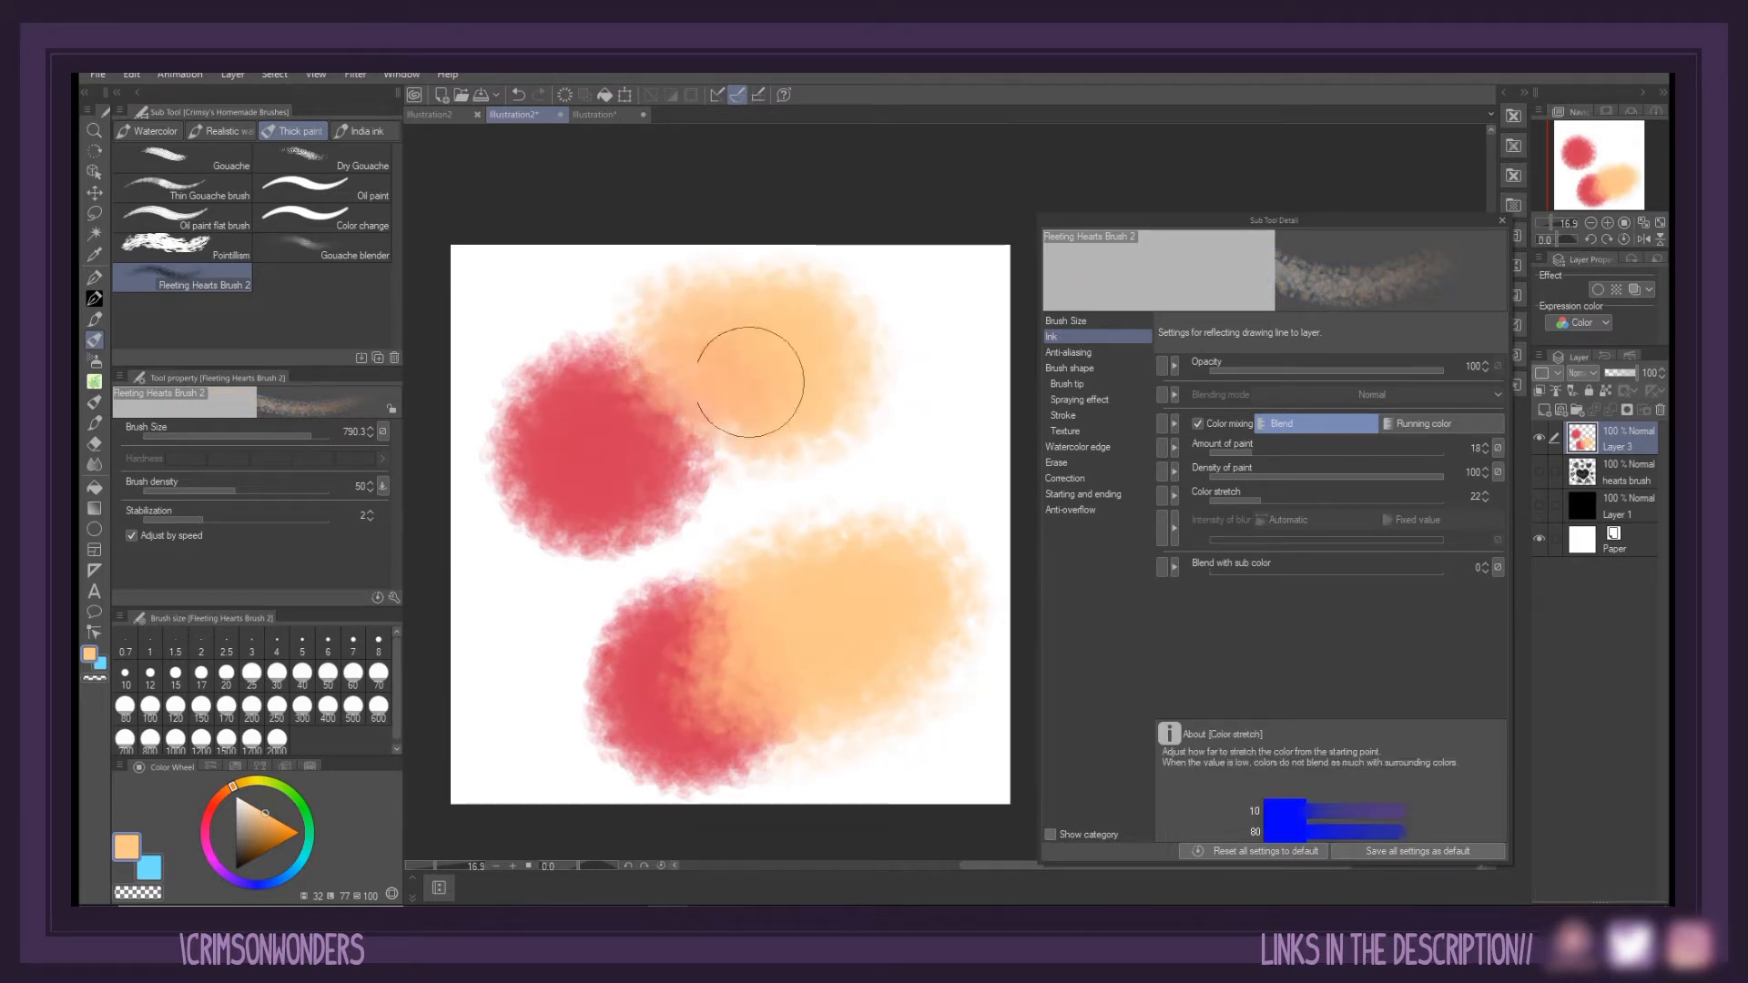
pyautogui.hotkey('ctrl', 'z')
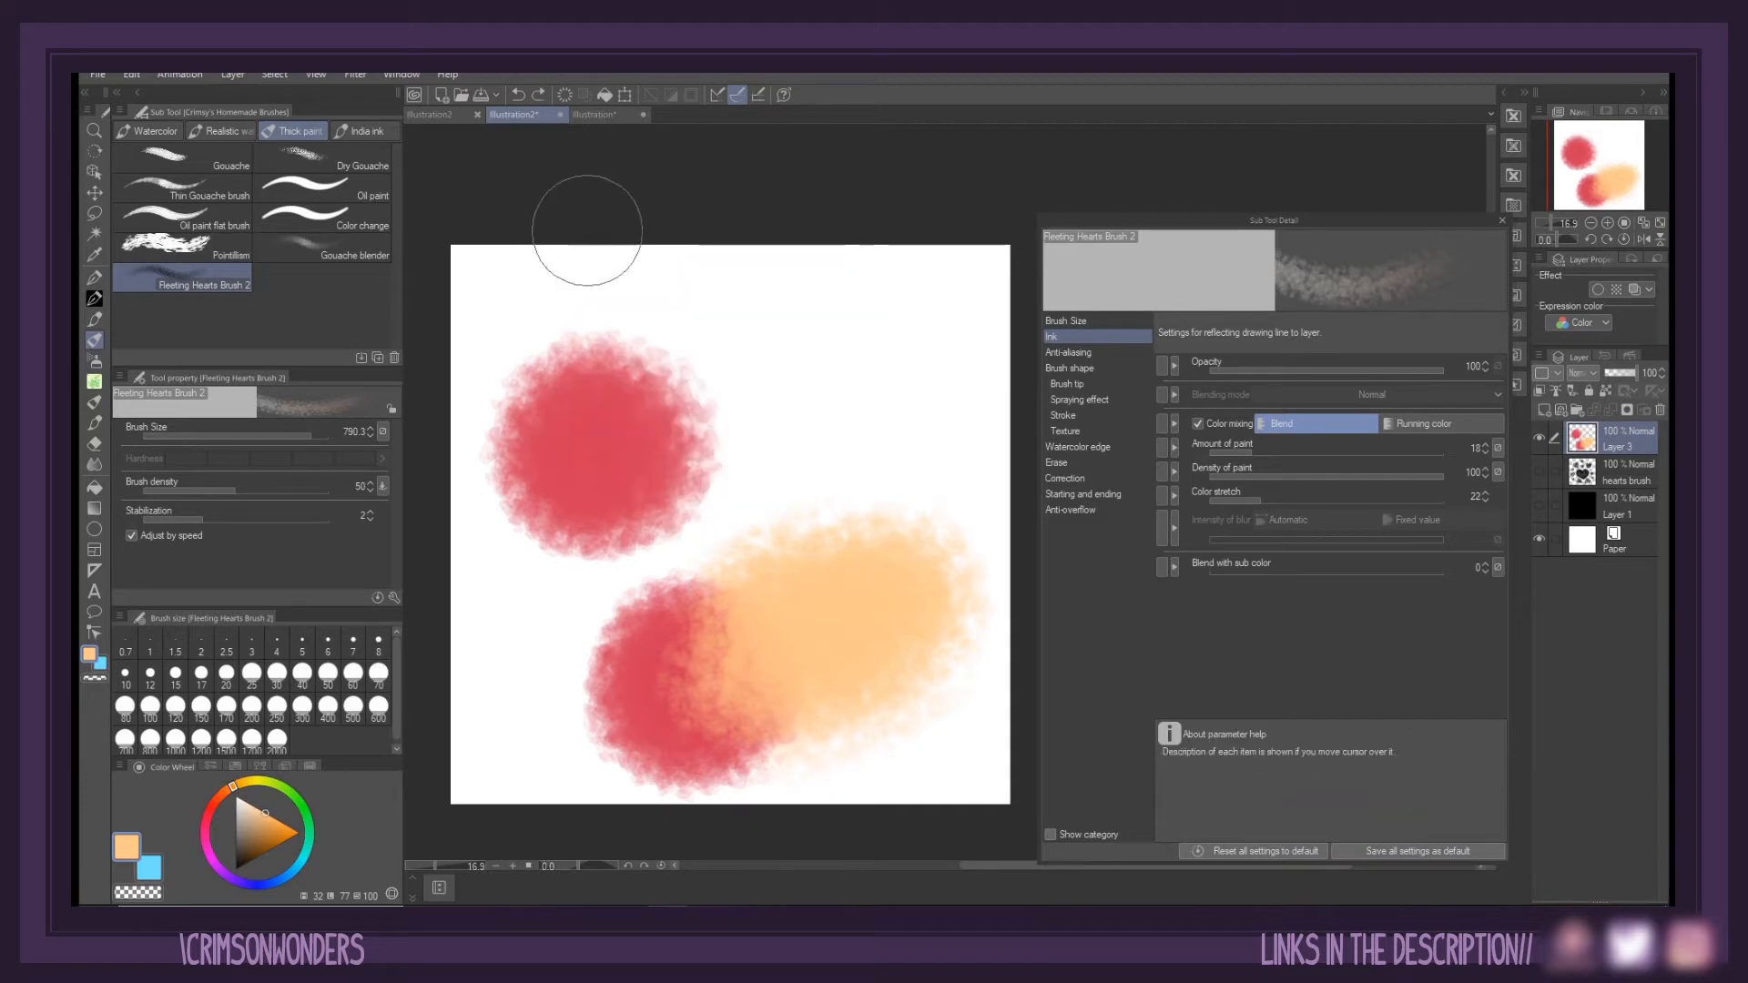
pyautogui.hotkey('ctrl', 'z')
pyautogui.hotkey('ctrl', 'z')
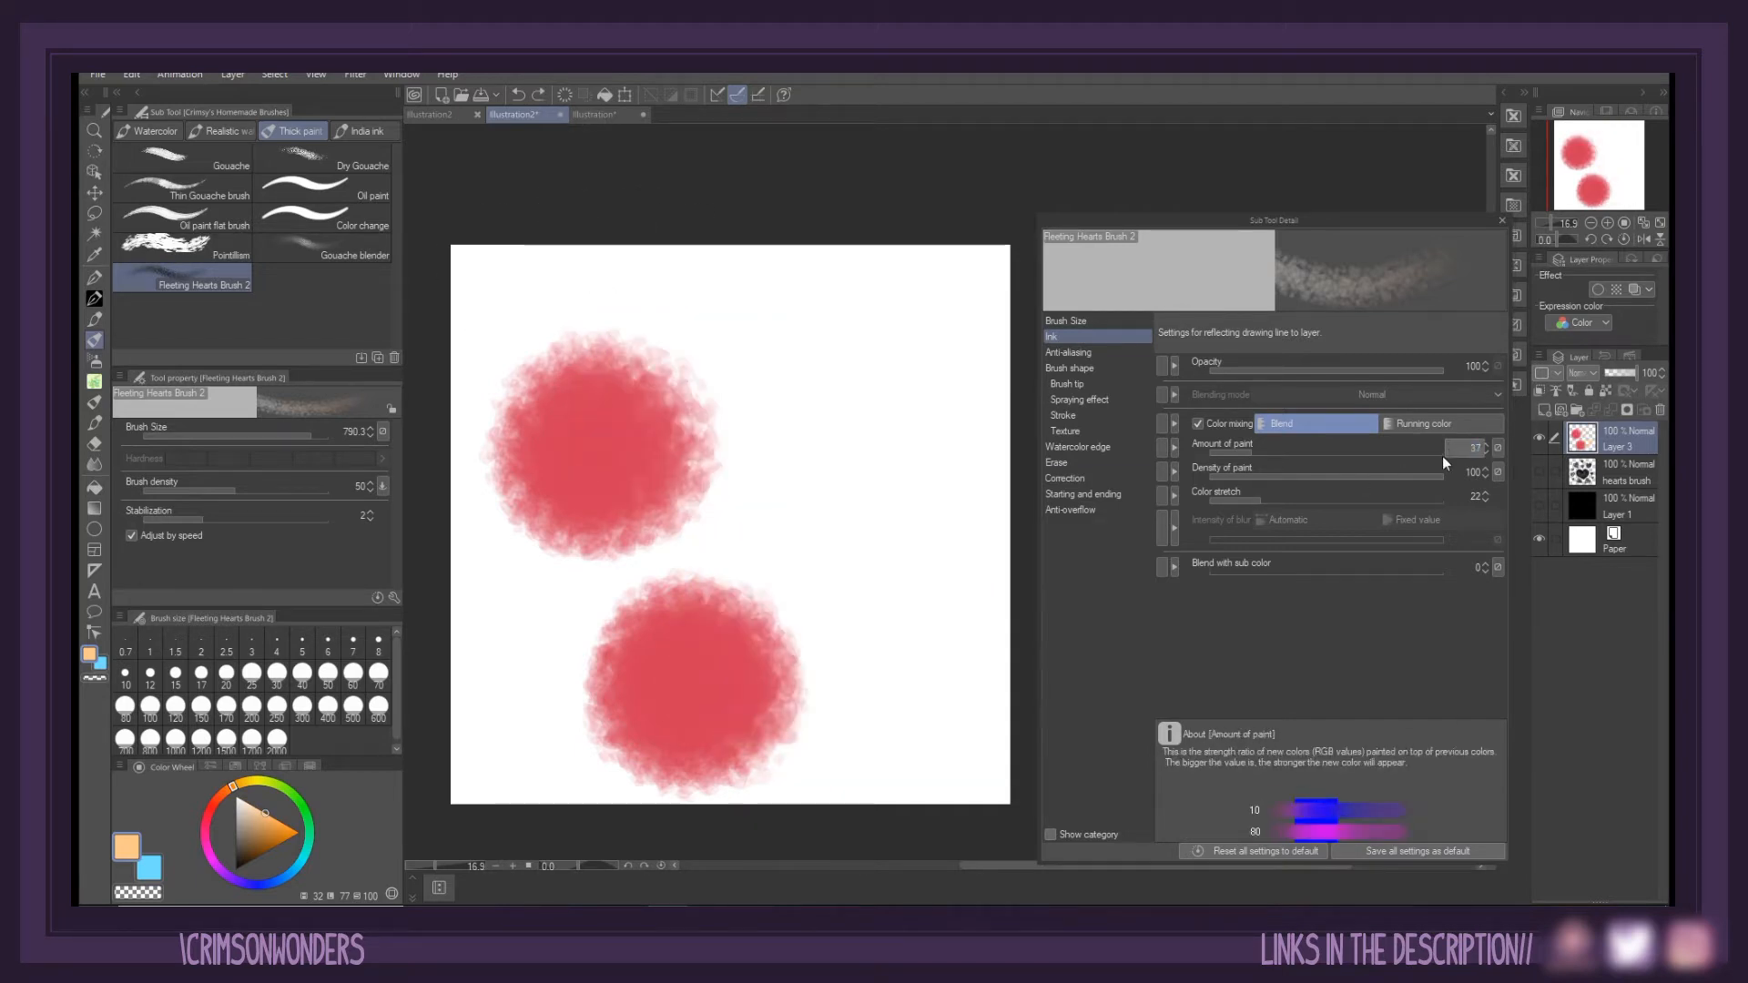
# Set Amount of paint to 37 and try Density of paint at 10 and 100 with an orange stroke over each blob, undoing both strokes
pyautogui.click(1230, 476)
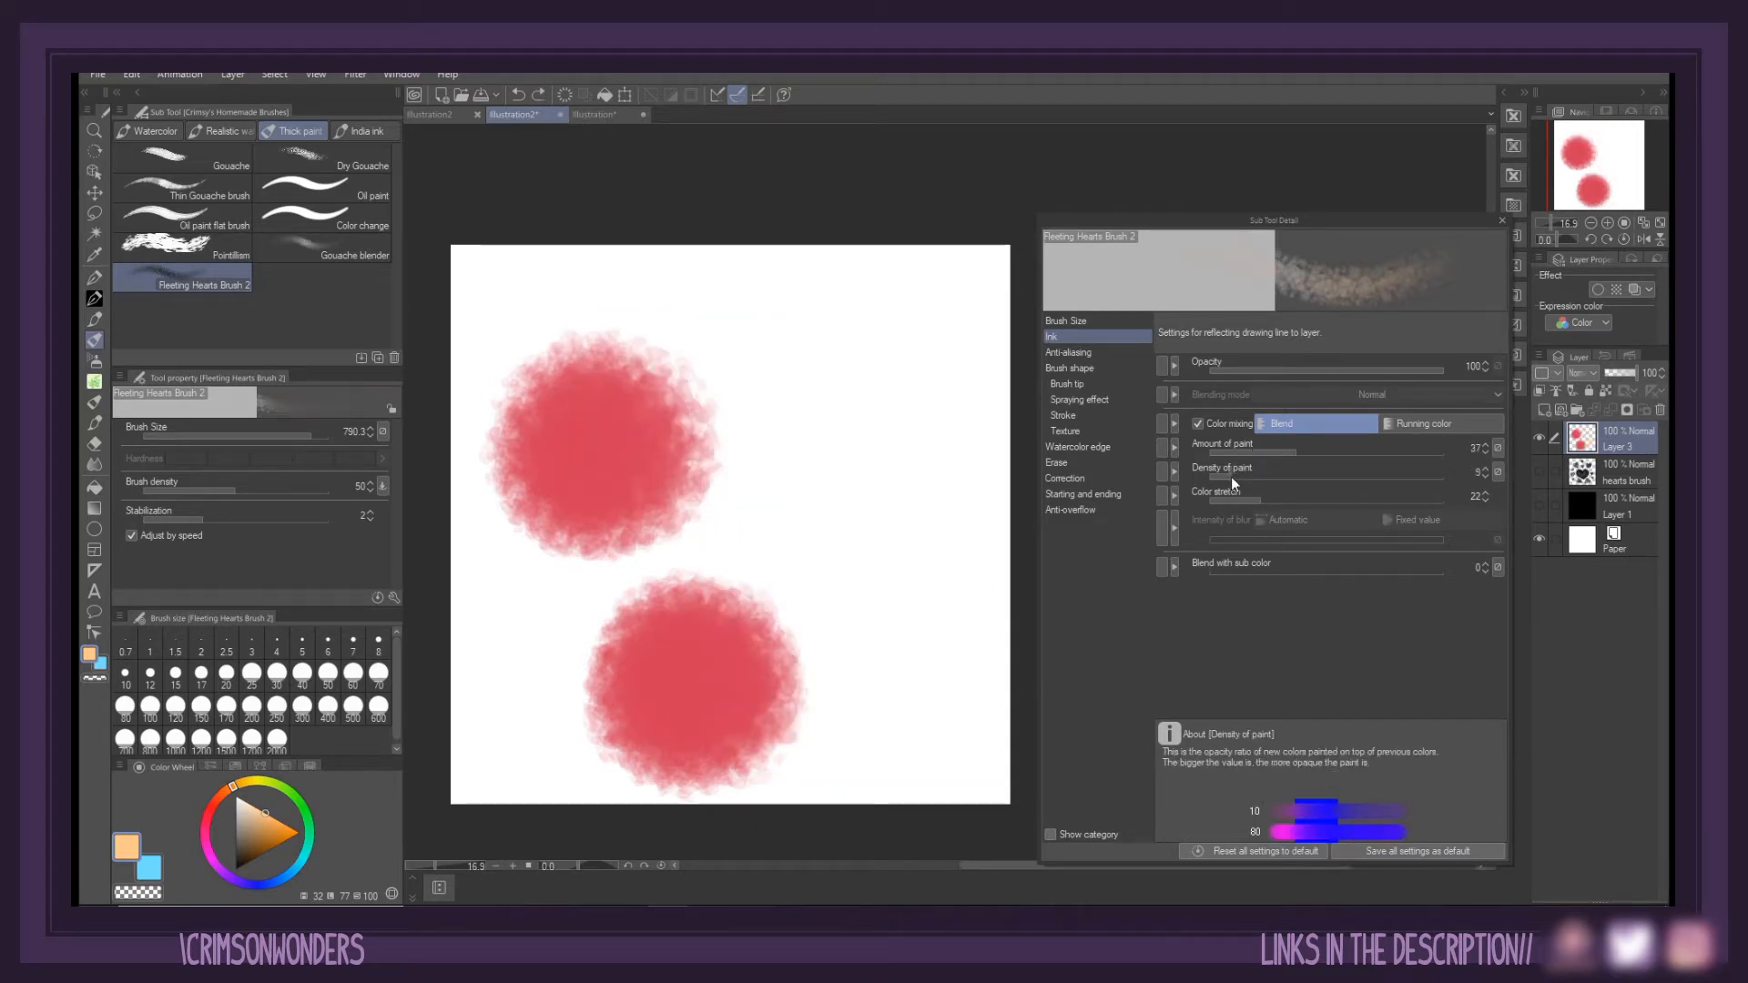
pyautogui.click(1232, 477)
pyautogui.moveTo(773, 355)
pyautogui.mouseDown()
pyautogui.moveTo(715, 329)
pyautogui.moveTo(684, 383)
pyautogui.moveTo(733, 465)
pyautogui.moveTo(637, 398)
pyautogui.moveTo(682, 392)
pyautogui.moveTo(636, 350)
pyautogui.moveTo(759, 433)
pyautogui.moveTo(733, 410)
pyautogui.moveTo(736, 330)
pyautogui.moveTo(655, 324)
pyautogui.mouseUp()
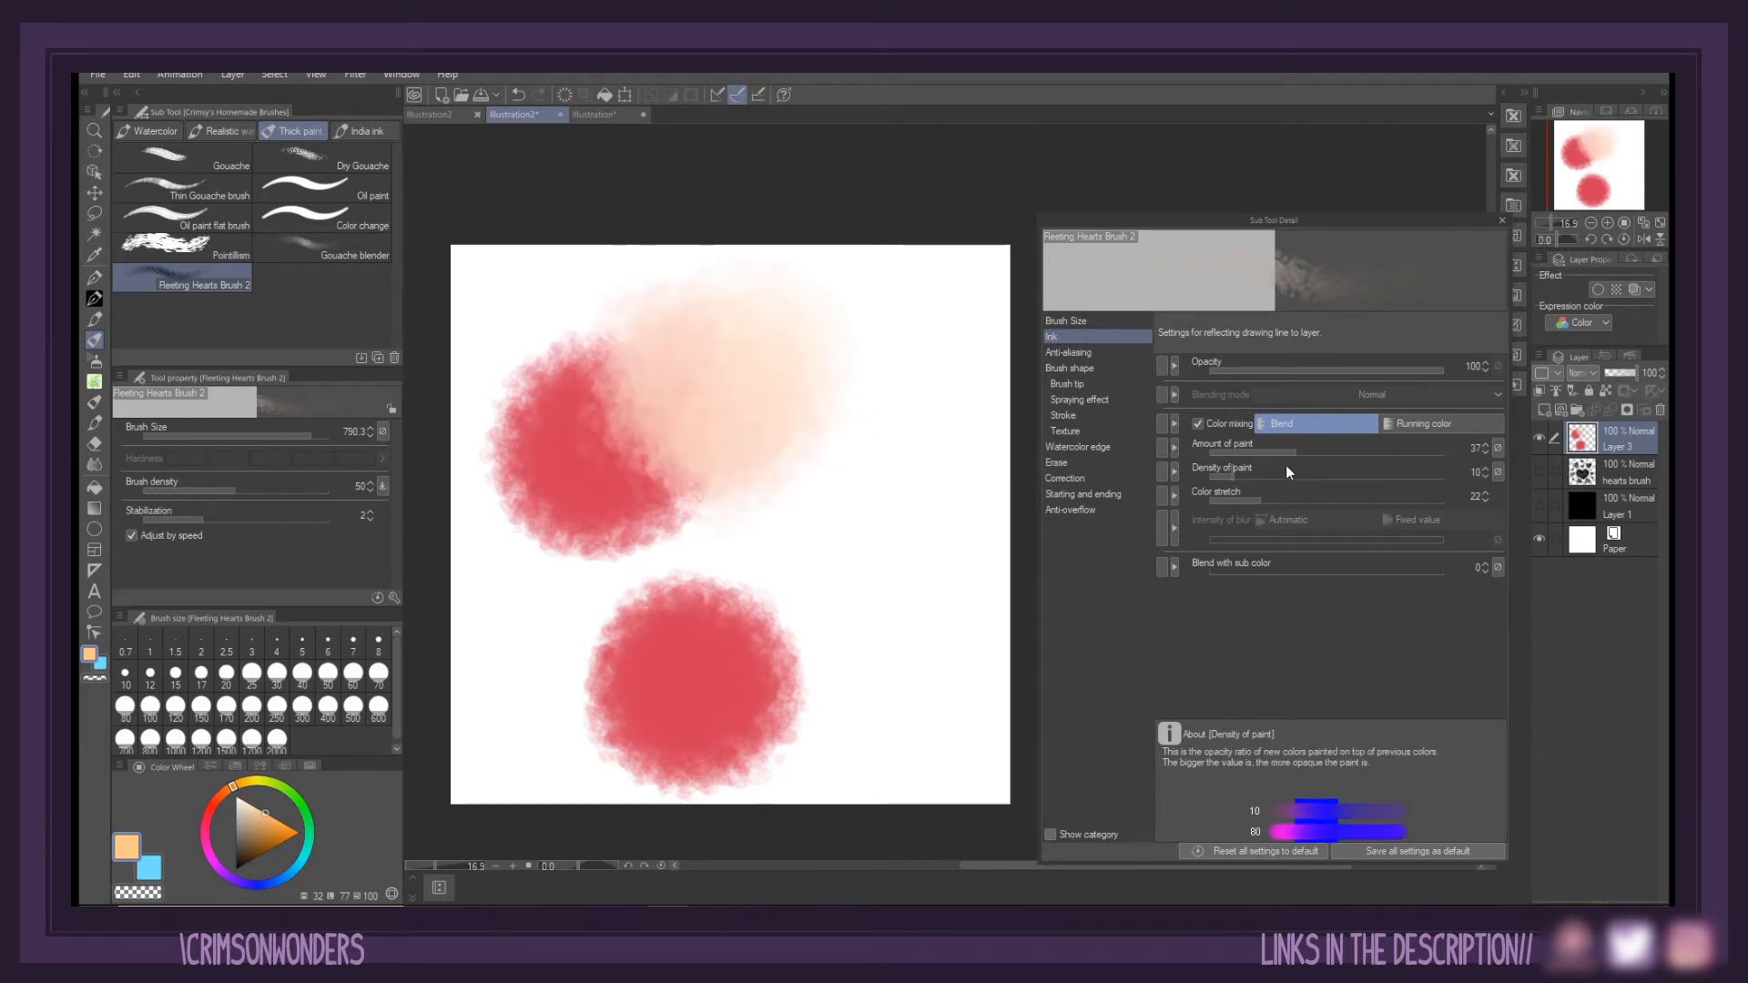
pyautogui.click(1439, 483)
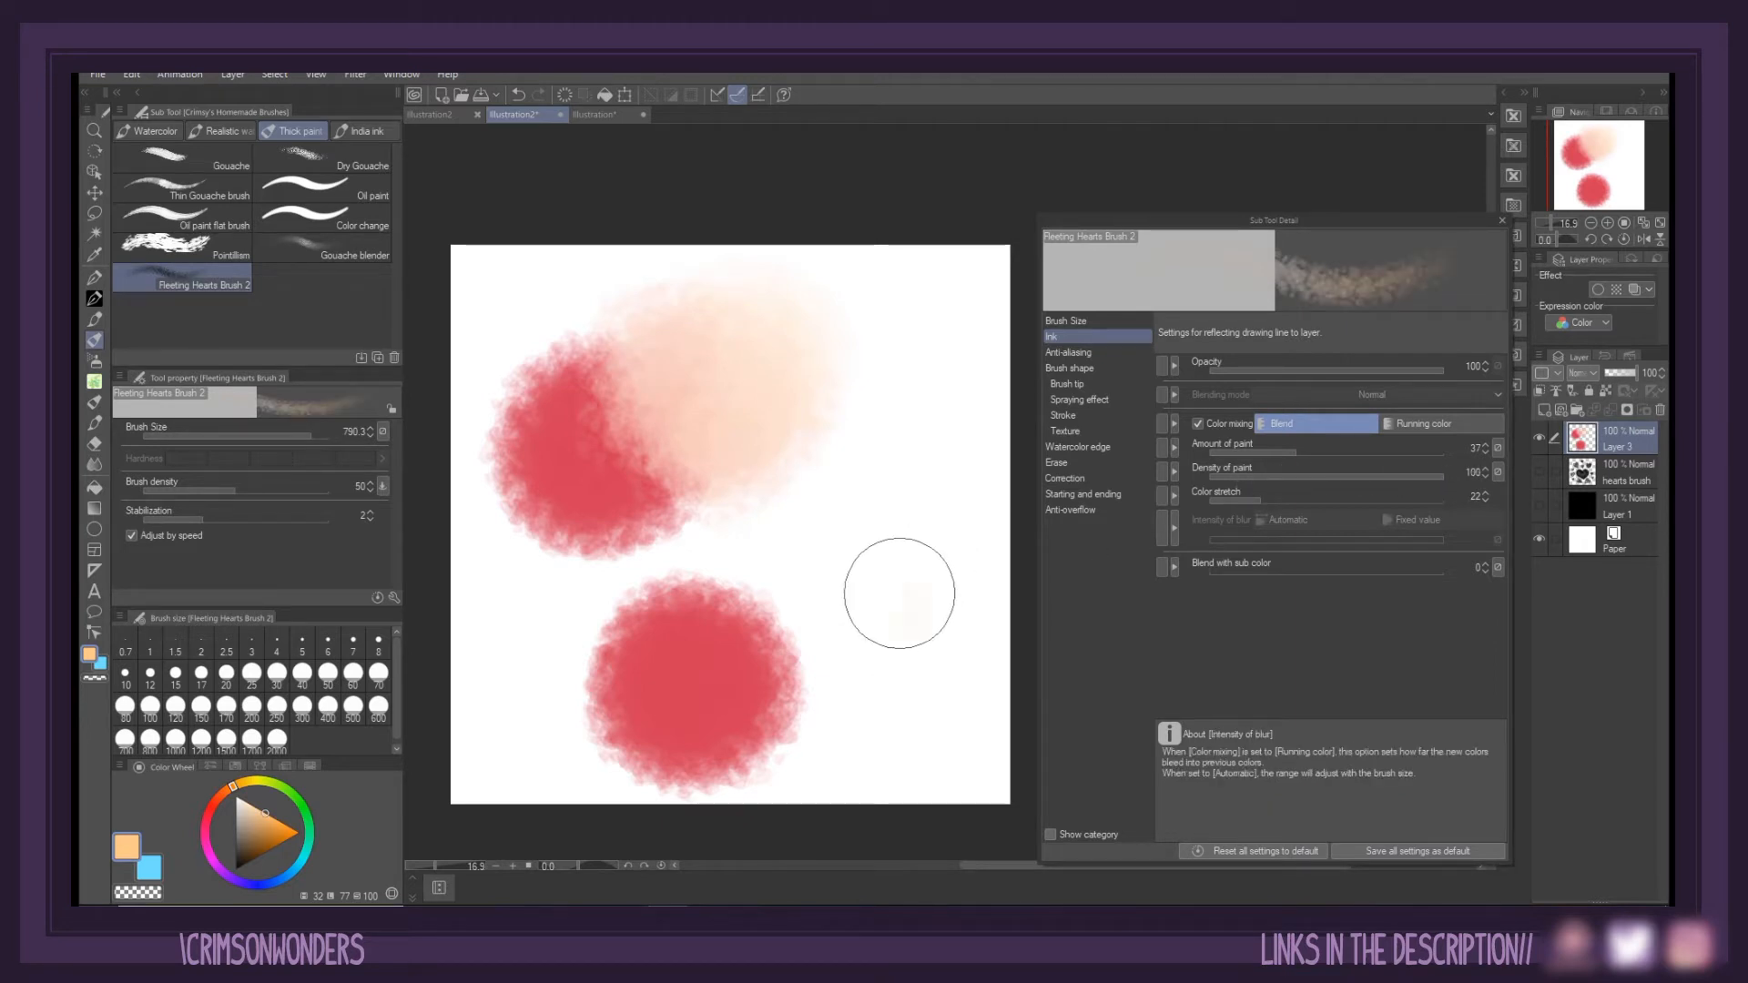
pyautogui.moveTo(897, 585)
pyautogui.mouseDown()
pyautogui.moveTo(897, 644)
pyautogui.moveTo(848, 627)
pyautogui.moveTo(907, 634)
pyautogui.moveTo(850, 542)
pyautogui.moveTo(853, 689)
pyautogui.moveTo(792, 666)
pyautogui.moveTo(786, 589)
pyautogui.moveTo(773, 597)
pyautogui.moveTo(789, 665)
pyautogui.moveTo(837, 689)
pyautogui.moveTo(778, 714)
pyautogui.moveTo(729, 673)
pyautogui.moveTo(785, 687)
pyautogui.moveTo(827, 593)
pyautogui.moveTo(755, 594)
pyautogui.moveTo(728, 620)
pyautogui.mouseUp()
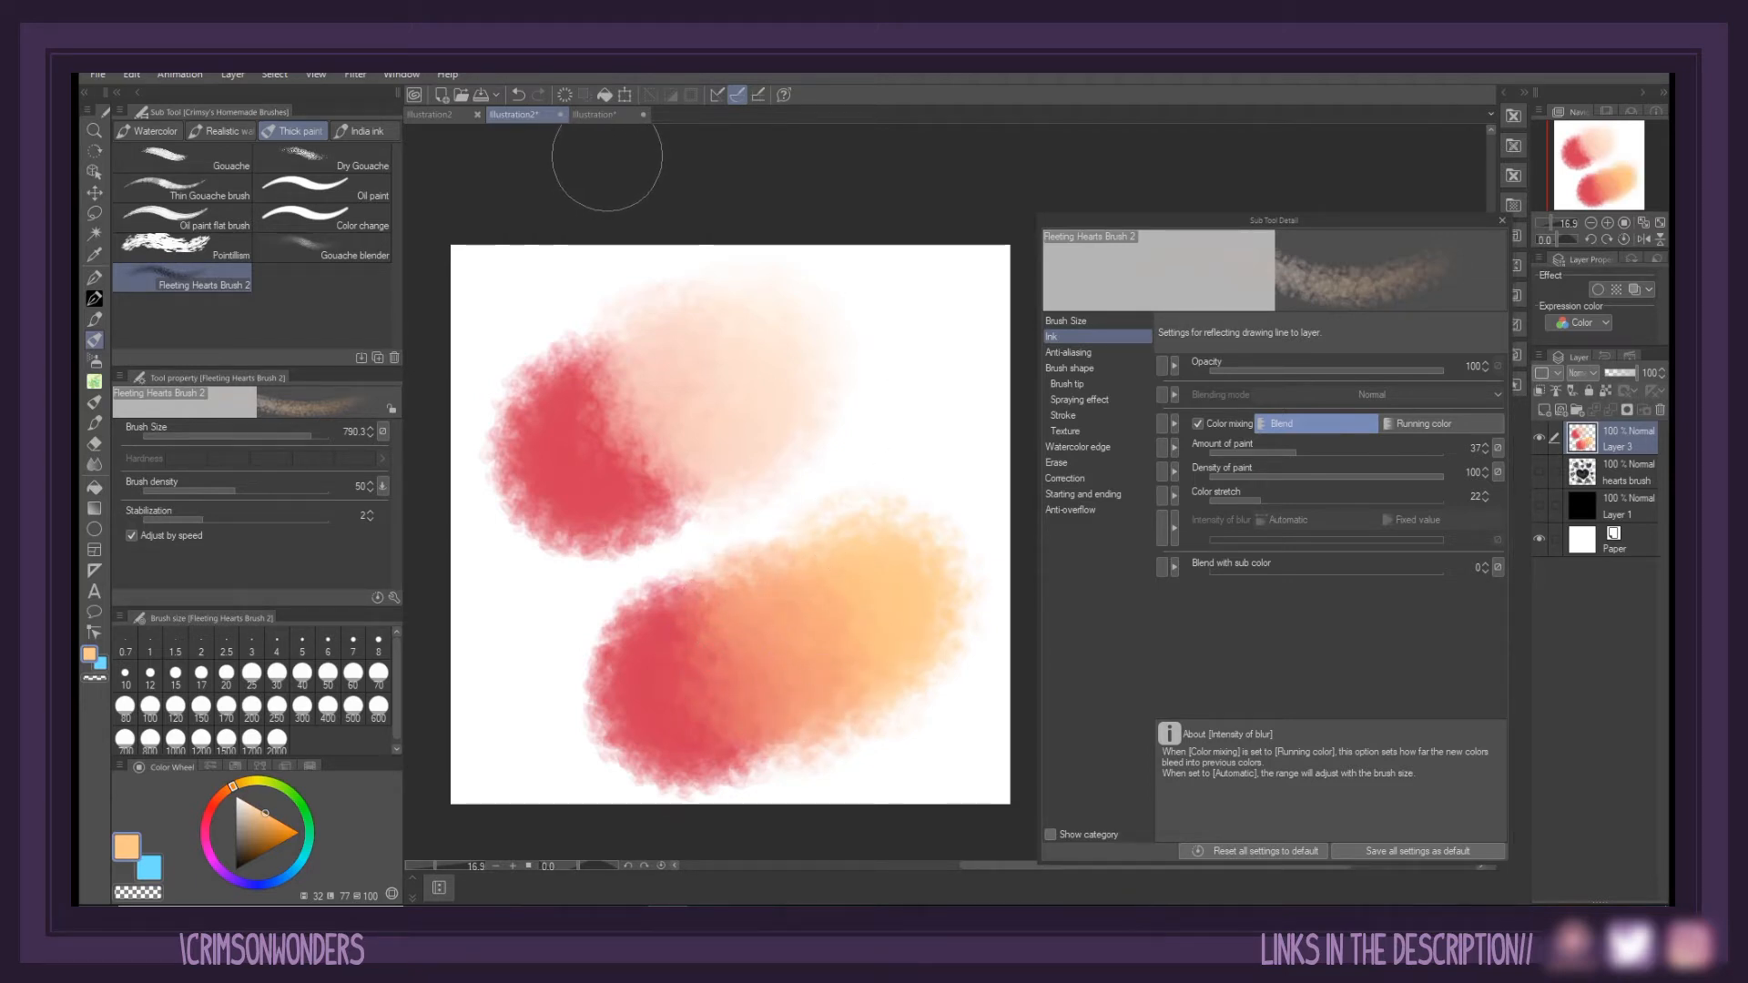
pyautogui.hotkey('ctrl', 'z')
pyautogui.hotkey('ctrl', 'z')
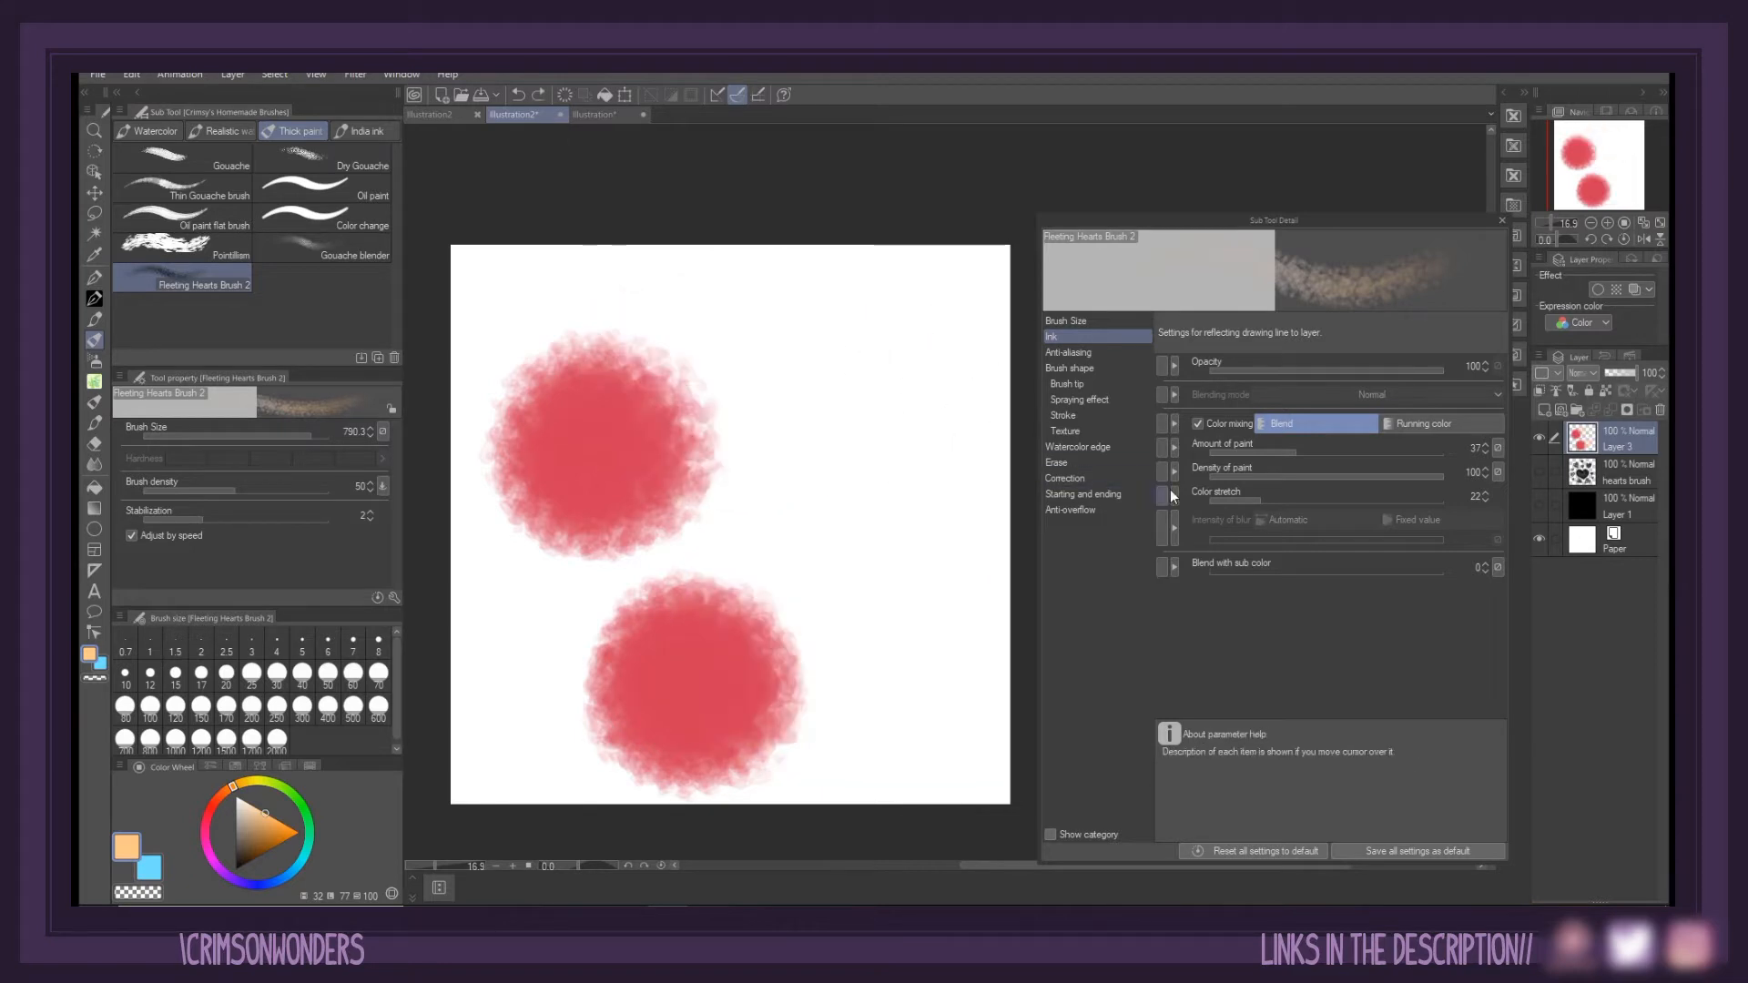
# Try Color stretch at 13 with an orange stroke over the lower red blob and at a much higher value over the upper one
pyautogui.moveTo(1236, 501); pyautogui.dragTo(1395, 500)
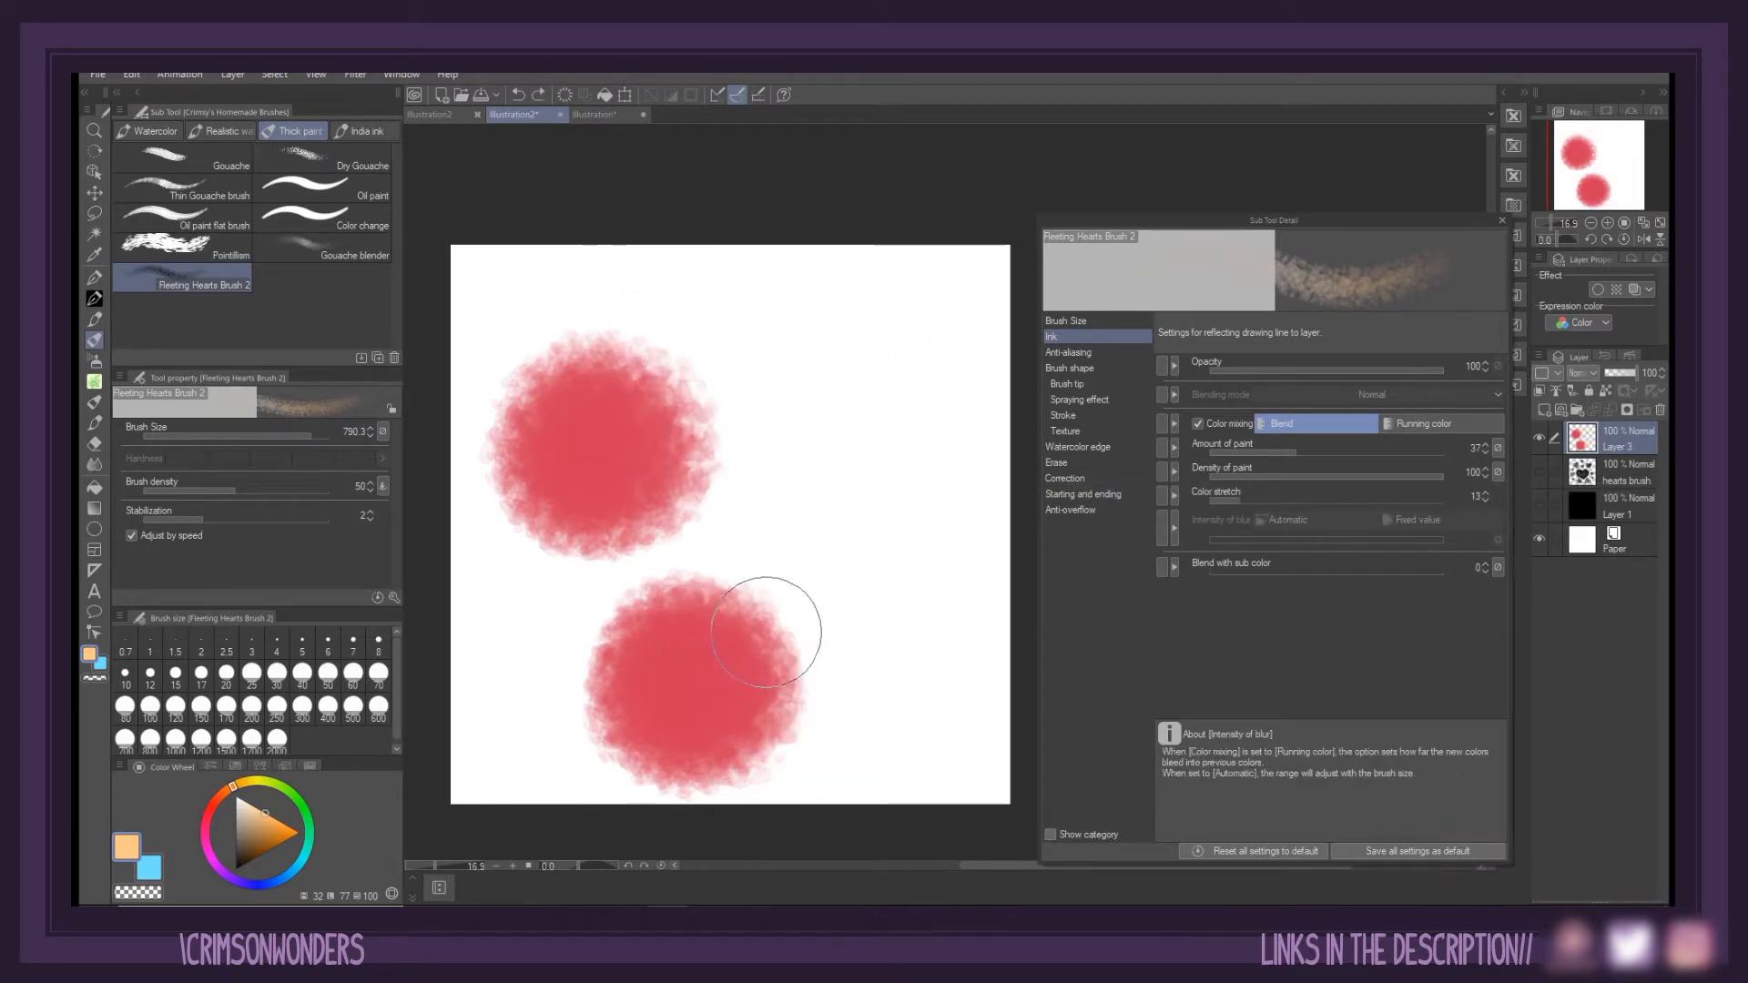
pyautogui.moveTo(940, 565)
pyautogui.mouseDown()
pyautogui.moveTo(877, 593)
pyautogui.moveTo(840, 651)
pyautogui.moveTo(719, 660)
pyautogui.mouseUp()
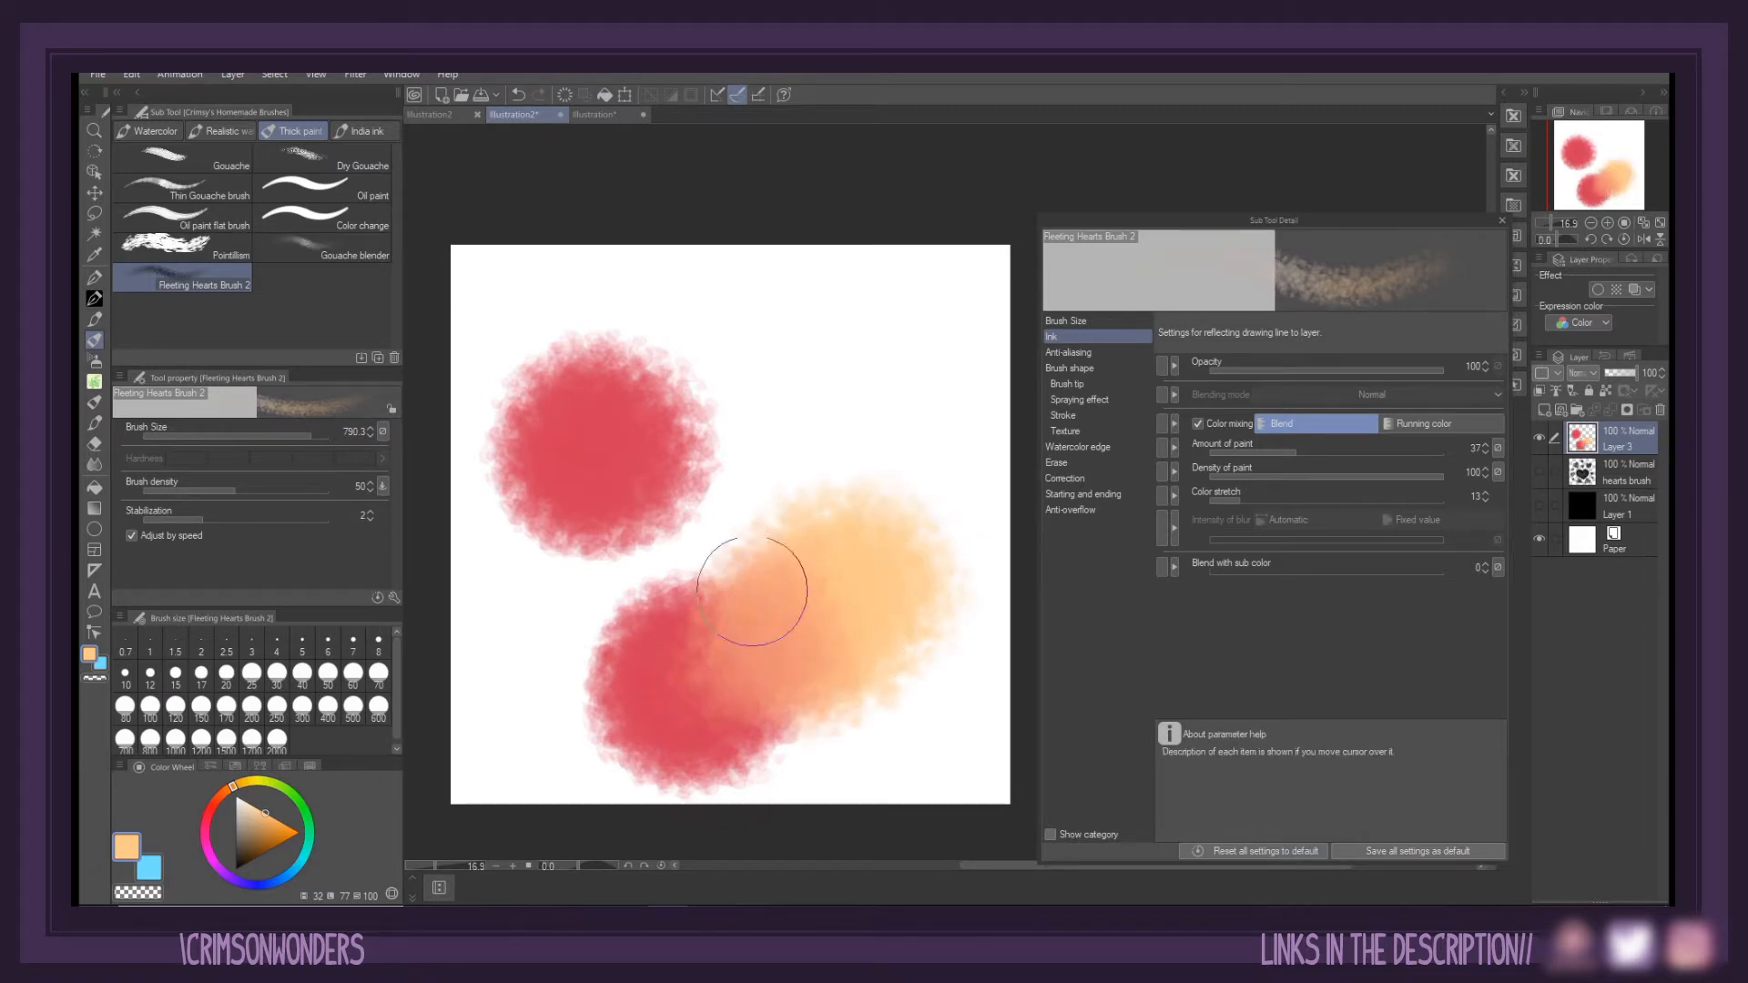
pyautogui.click(1431, 500)
pyautogui.moveTo(780, 336)
pyautogui.mouseDown()
pyautogui.moveTo(752, 278)
pyautogui.moveTo(707, 359)
pyautogui.moveTo(586, 406)
pyautogui.moveTo(671, 438)
pyautogui.mouseUp()
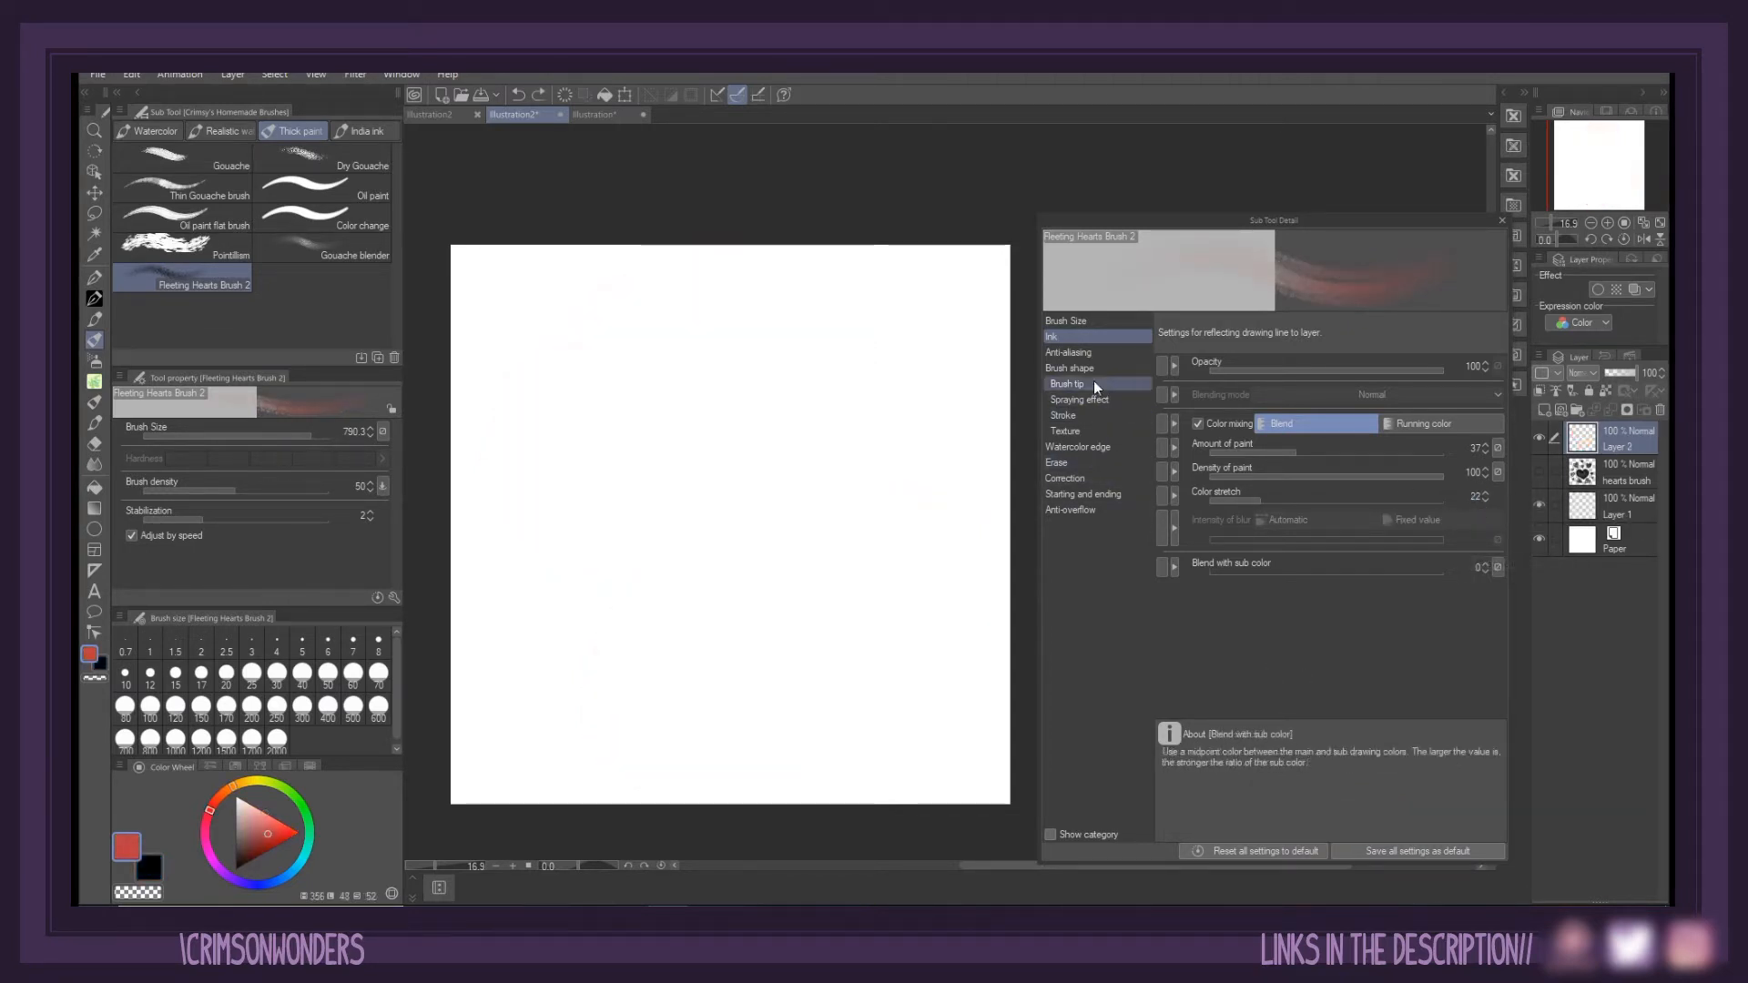
# Try the brush tip's Thickness at 3 and 231 with test strokes, clear the layer and set Thickness back to 100
pyautogui.click(1089, 366)
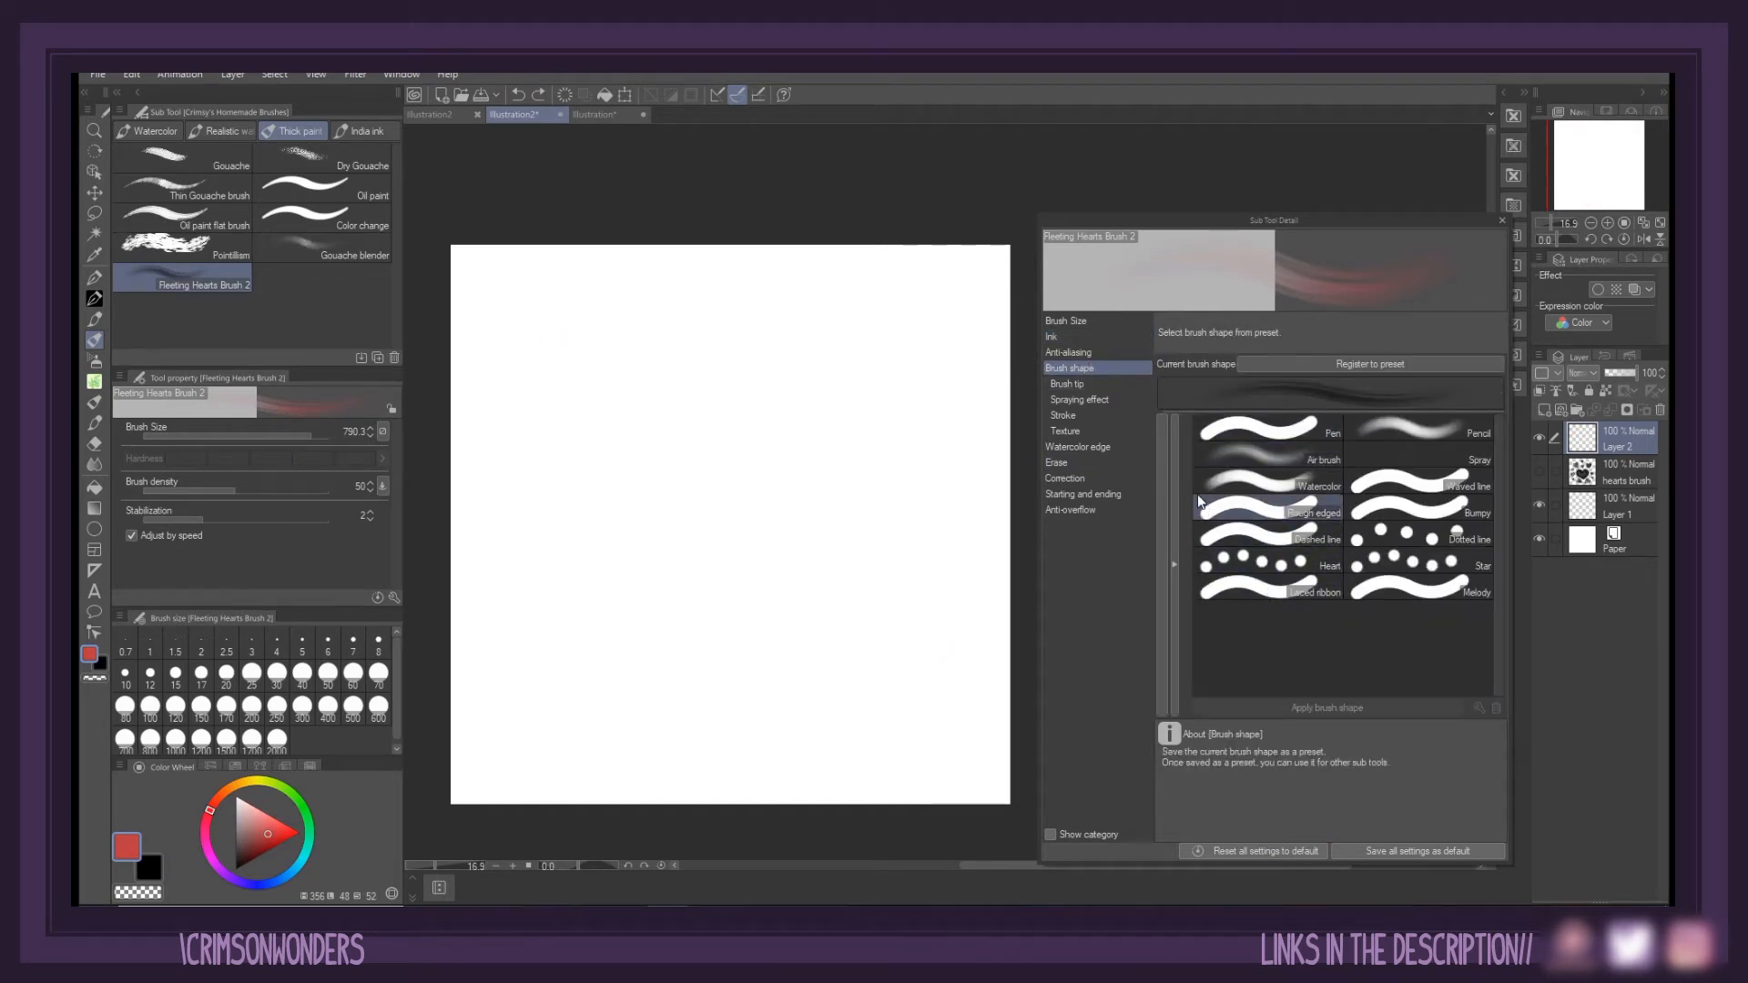
pyautogui.click(1089, 382)
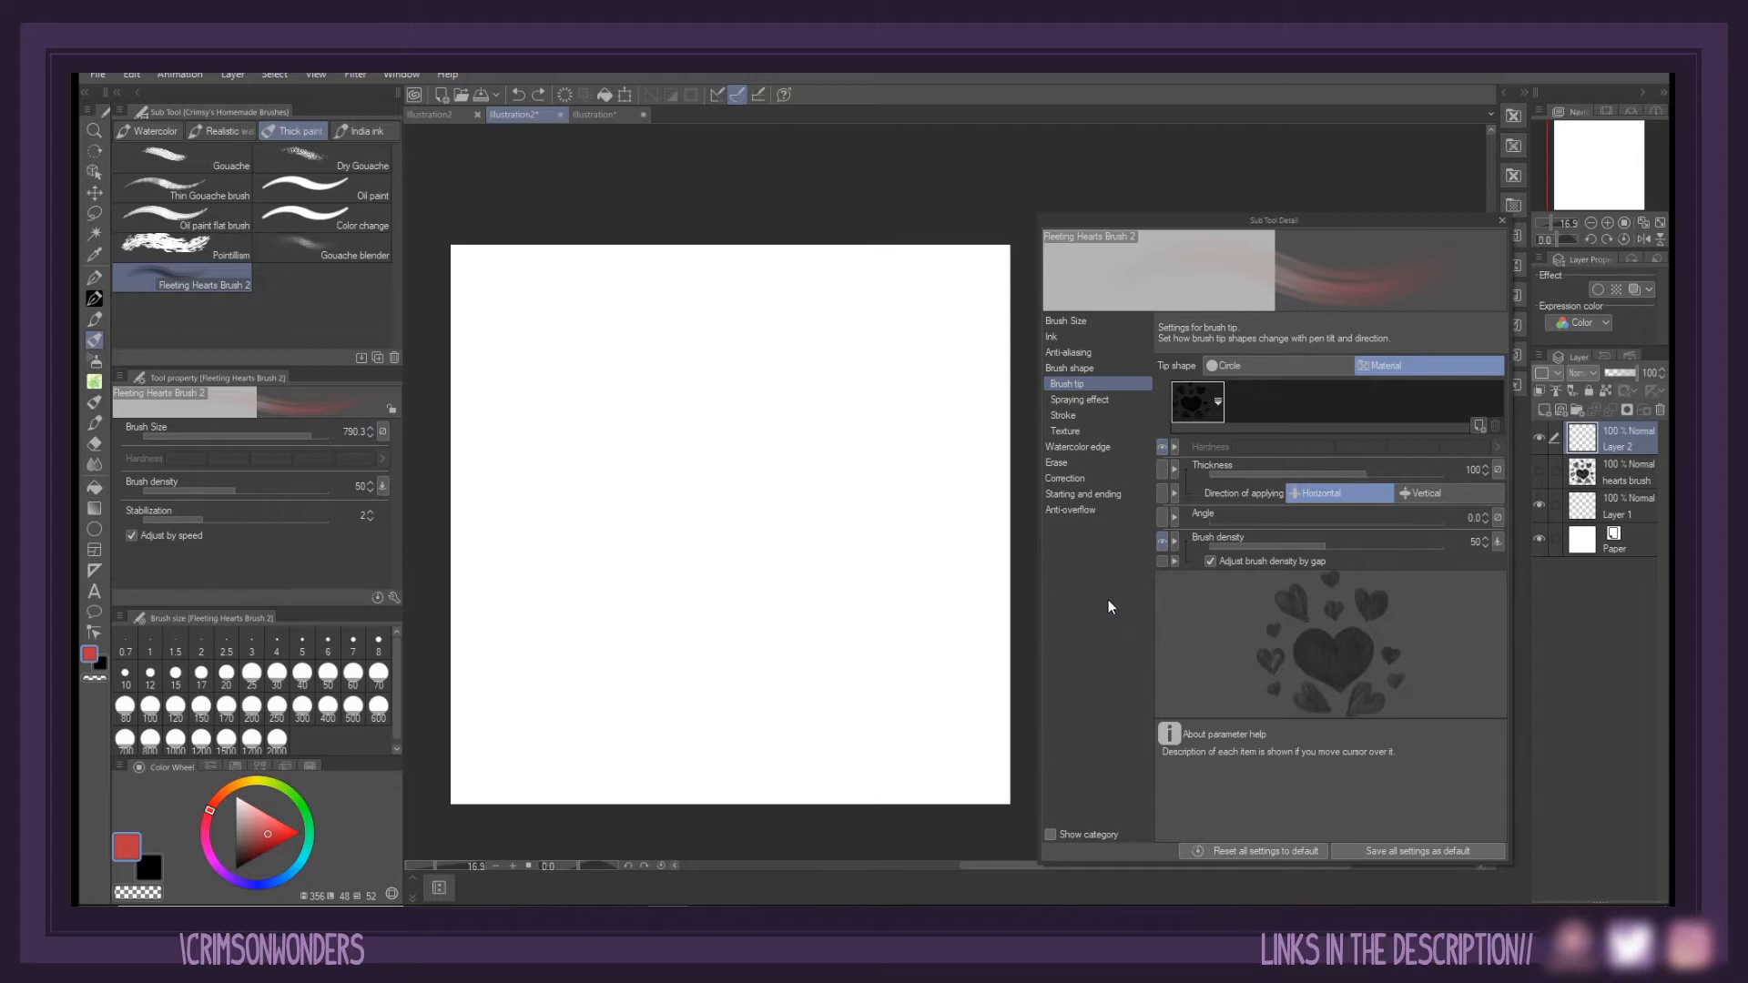
pyautogui.moveTo(1239, 472); pyautogui.dragTo(1138, 461)
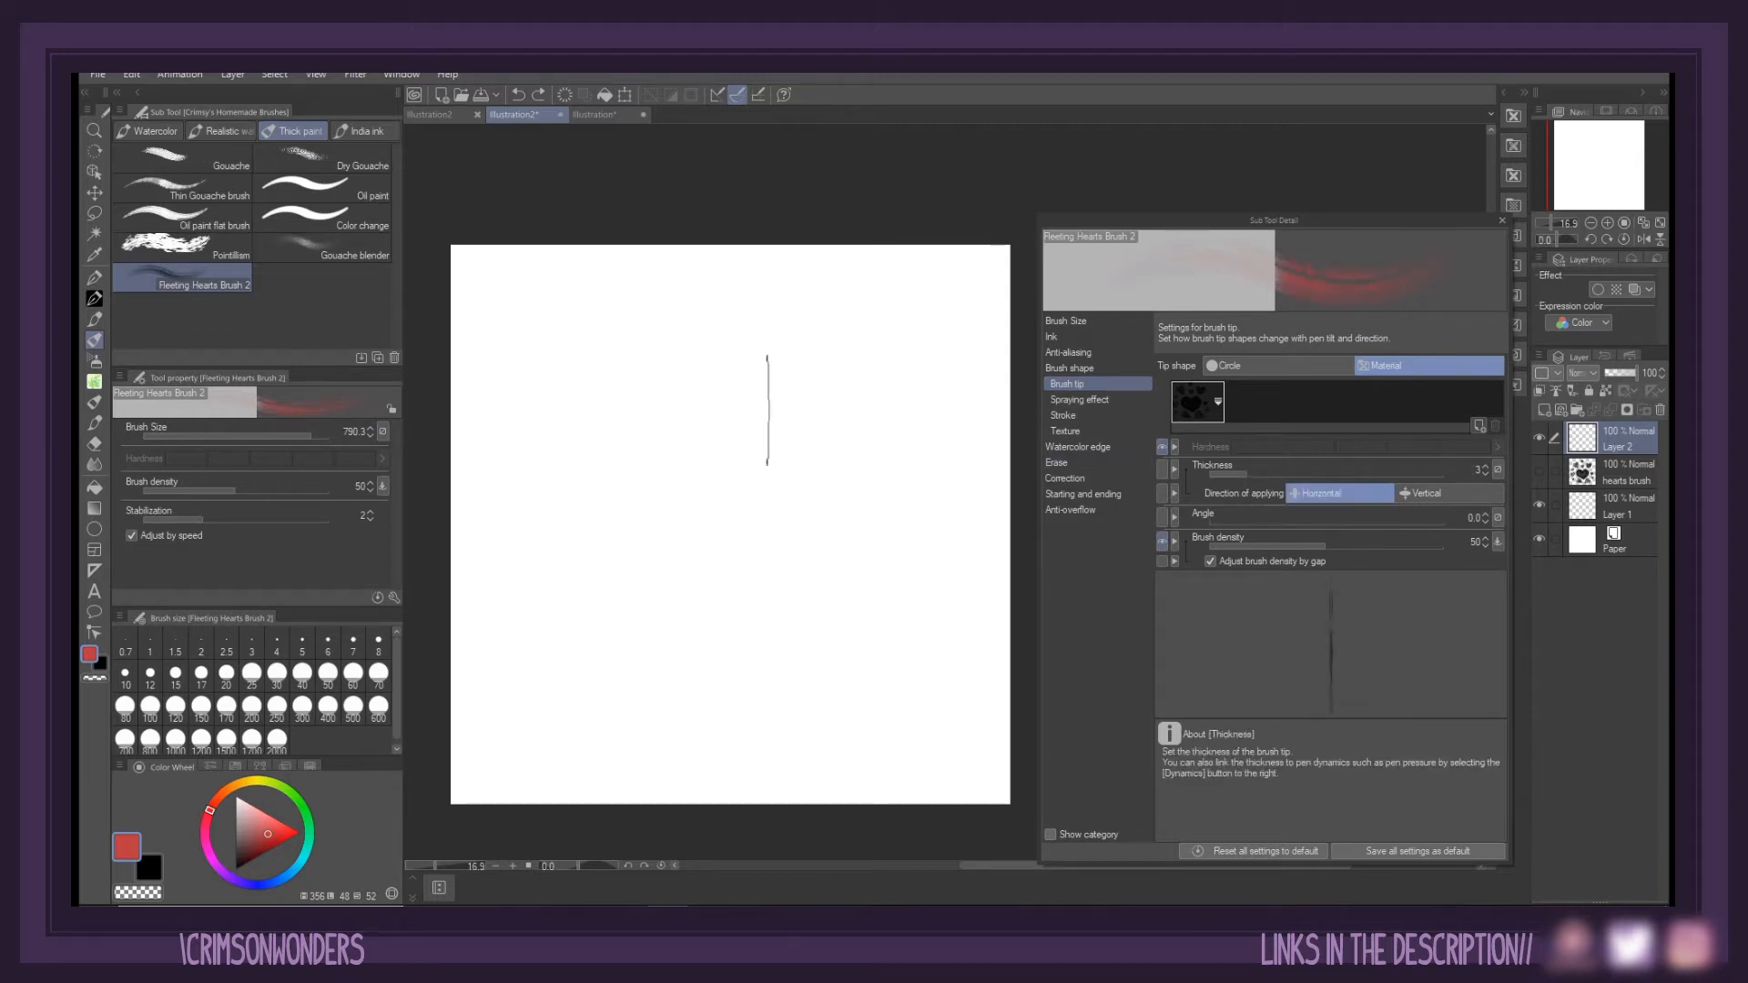
pyautogui.moveTo(573, 395)
pyautogui.mouseDown()
pyautogui.moveTo(800, 438)
pyautogui.moveTo(708, 452)
pyautogui.moveTo(710, 417)
pyautogui.mouseUp()
pyautogui.click(1391, 473)
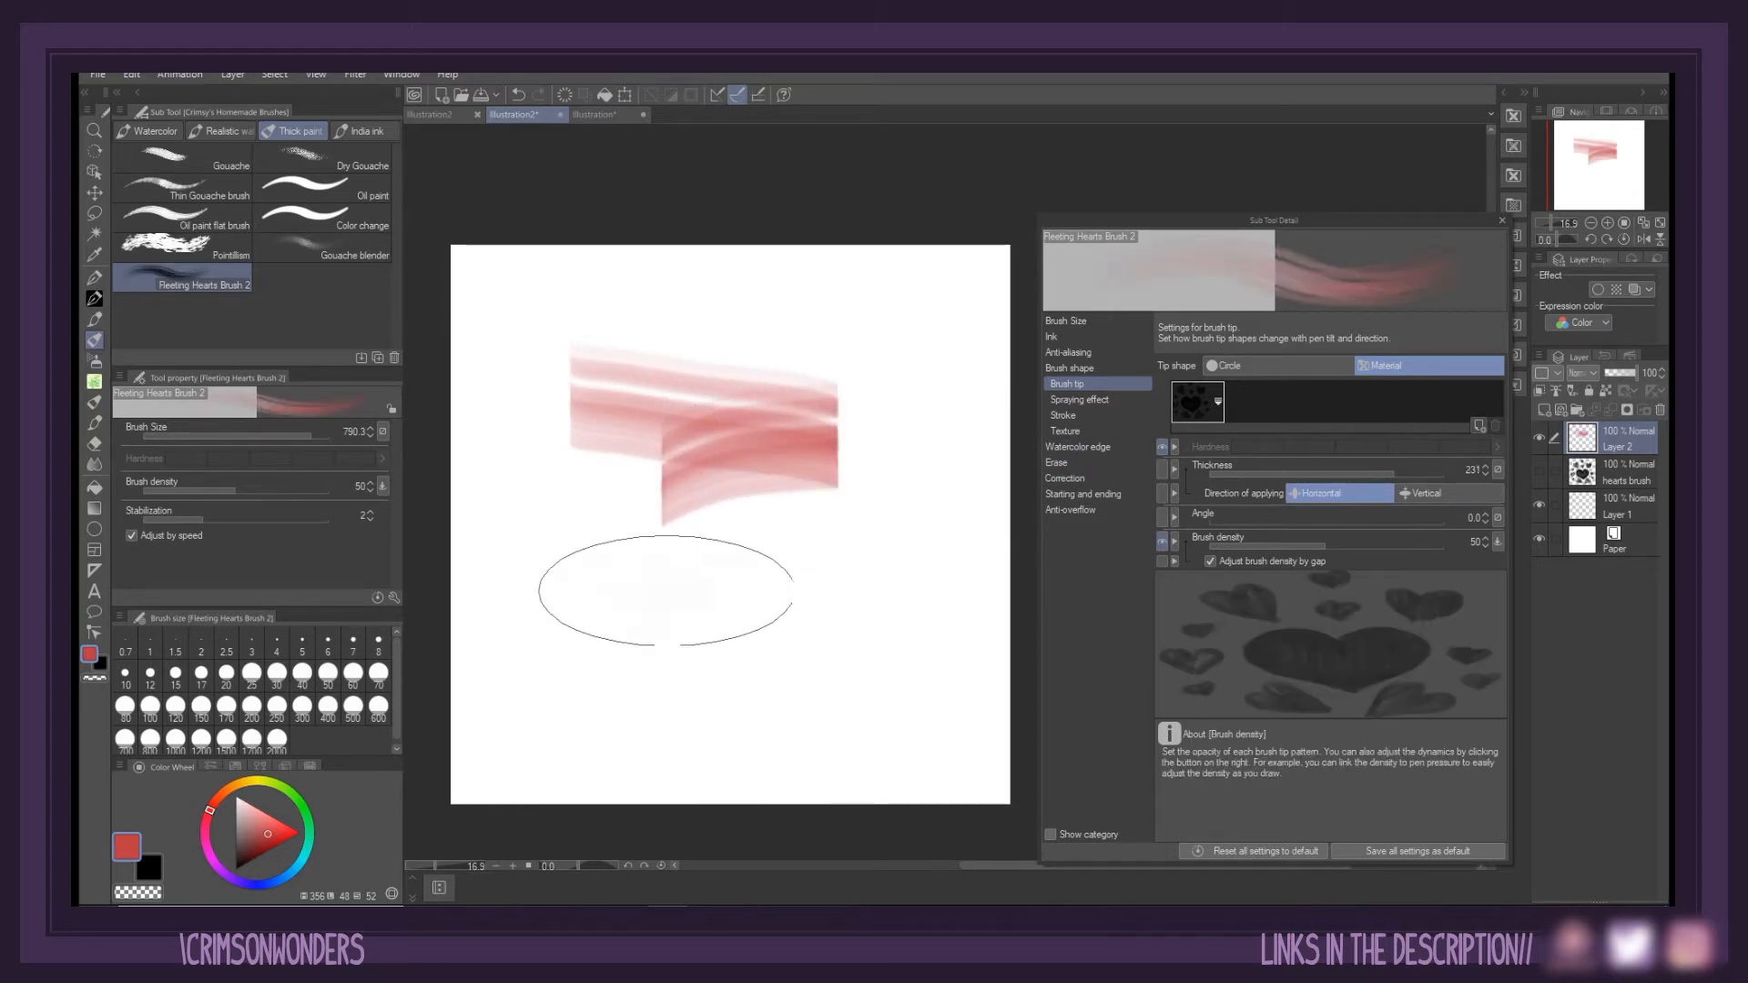
pyautogui.moveTo(663, 593); pyautogui.dragTo(728, 575)
pyautogui.press('Delete')
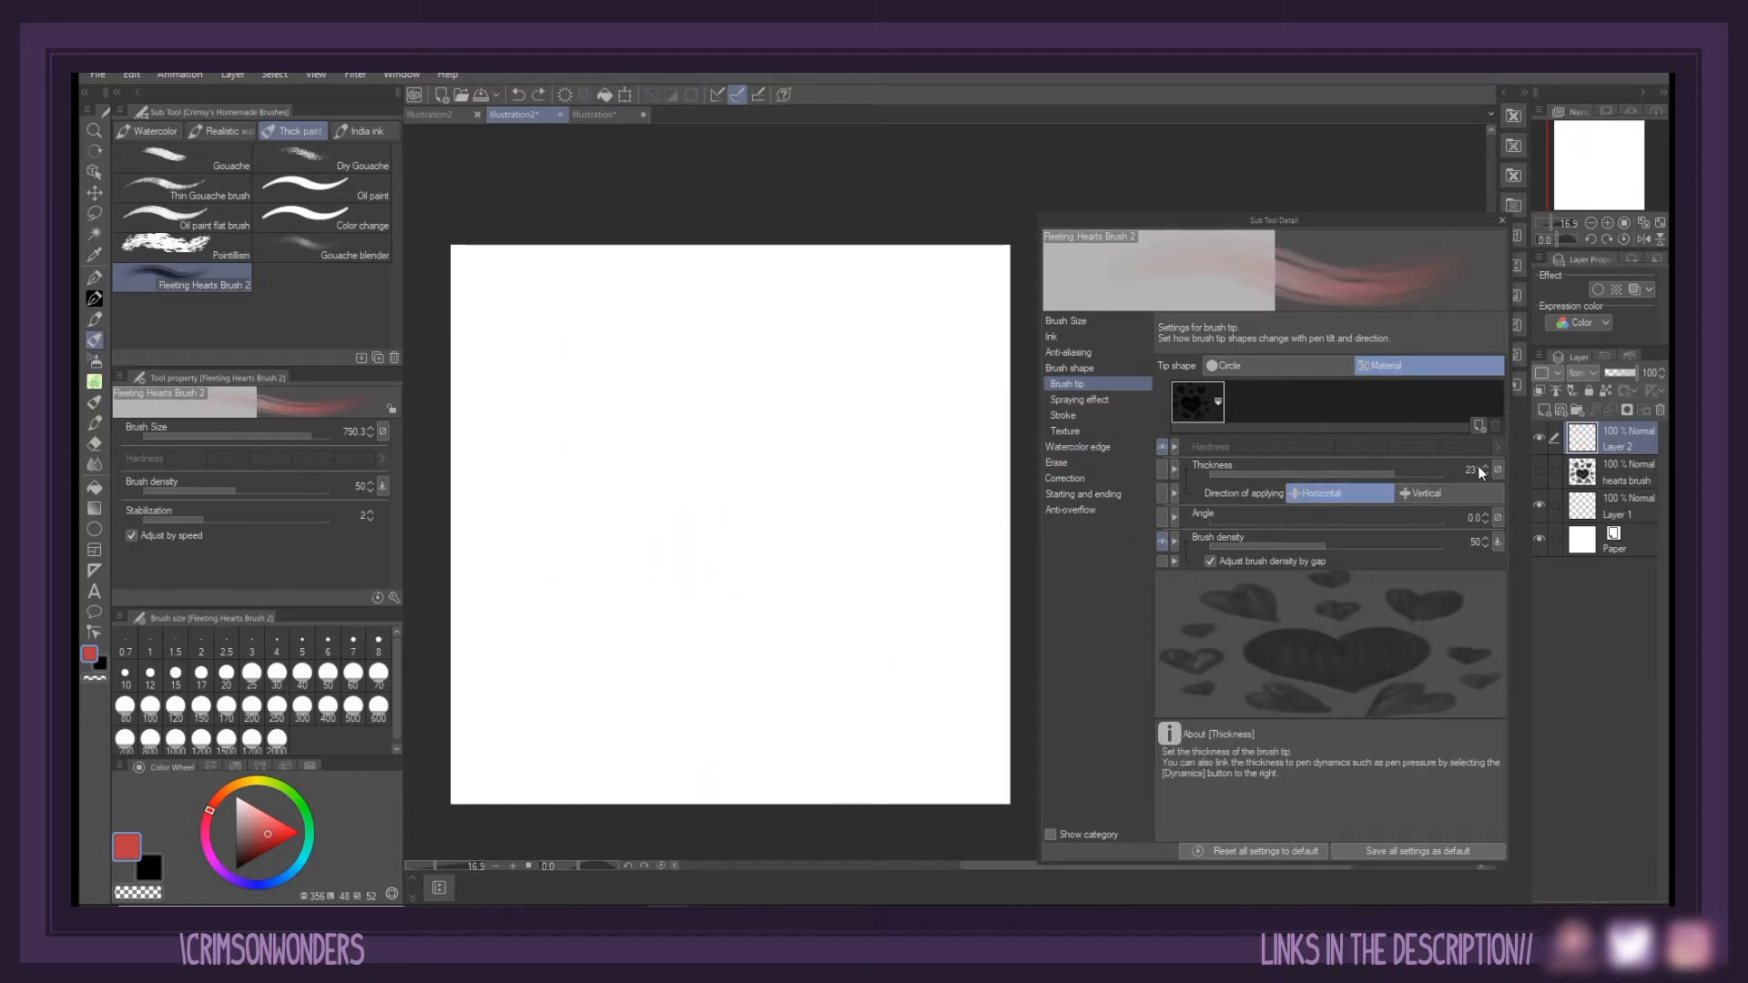
pyautogui.click(1472, 470)
pyautogui.press('Return')
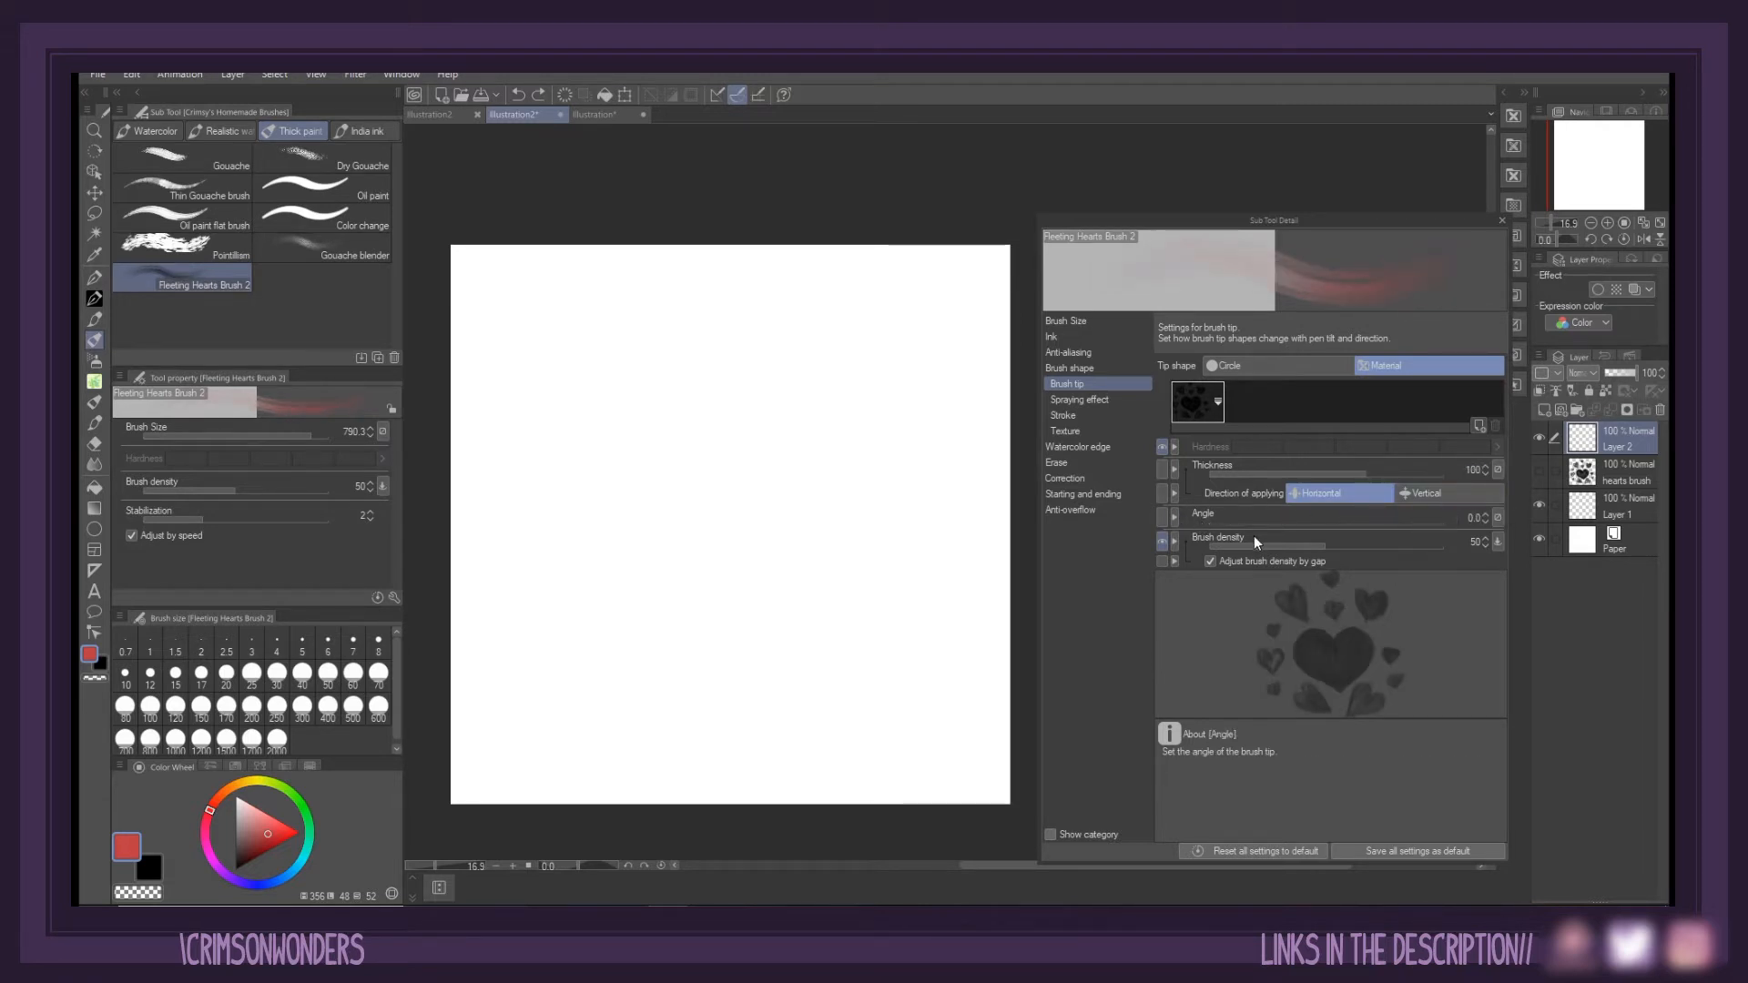
# Turn on Random in the brush tip's angle dynamics and paint a red test blob in the canvas's upper-left area
pyautogui.click(1498, 518)
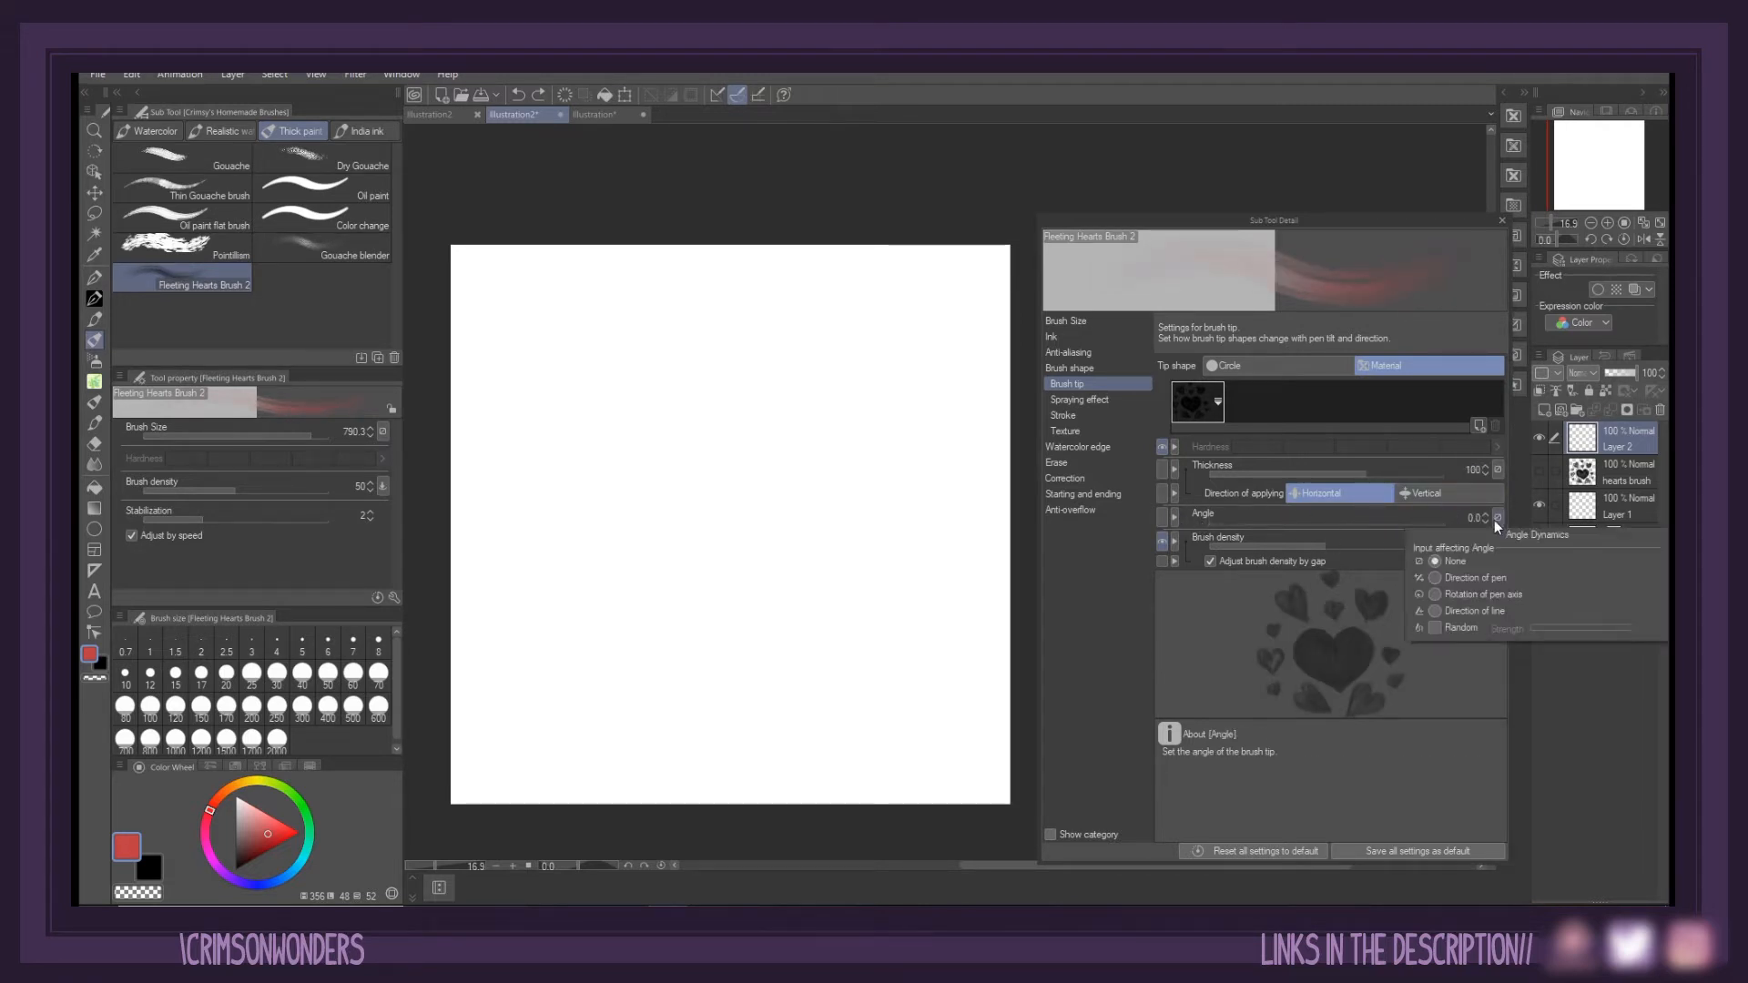
pyautogui.click(1435, 627)
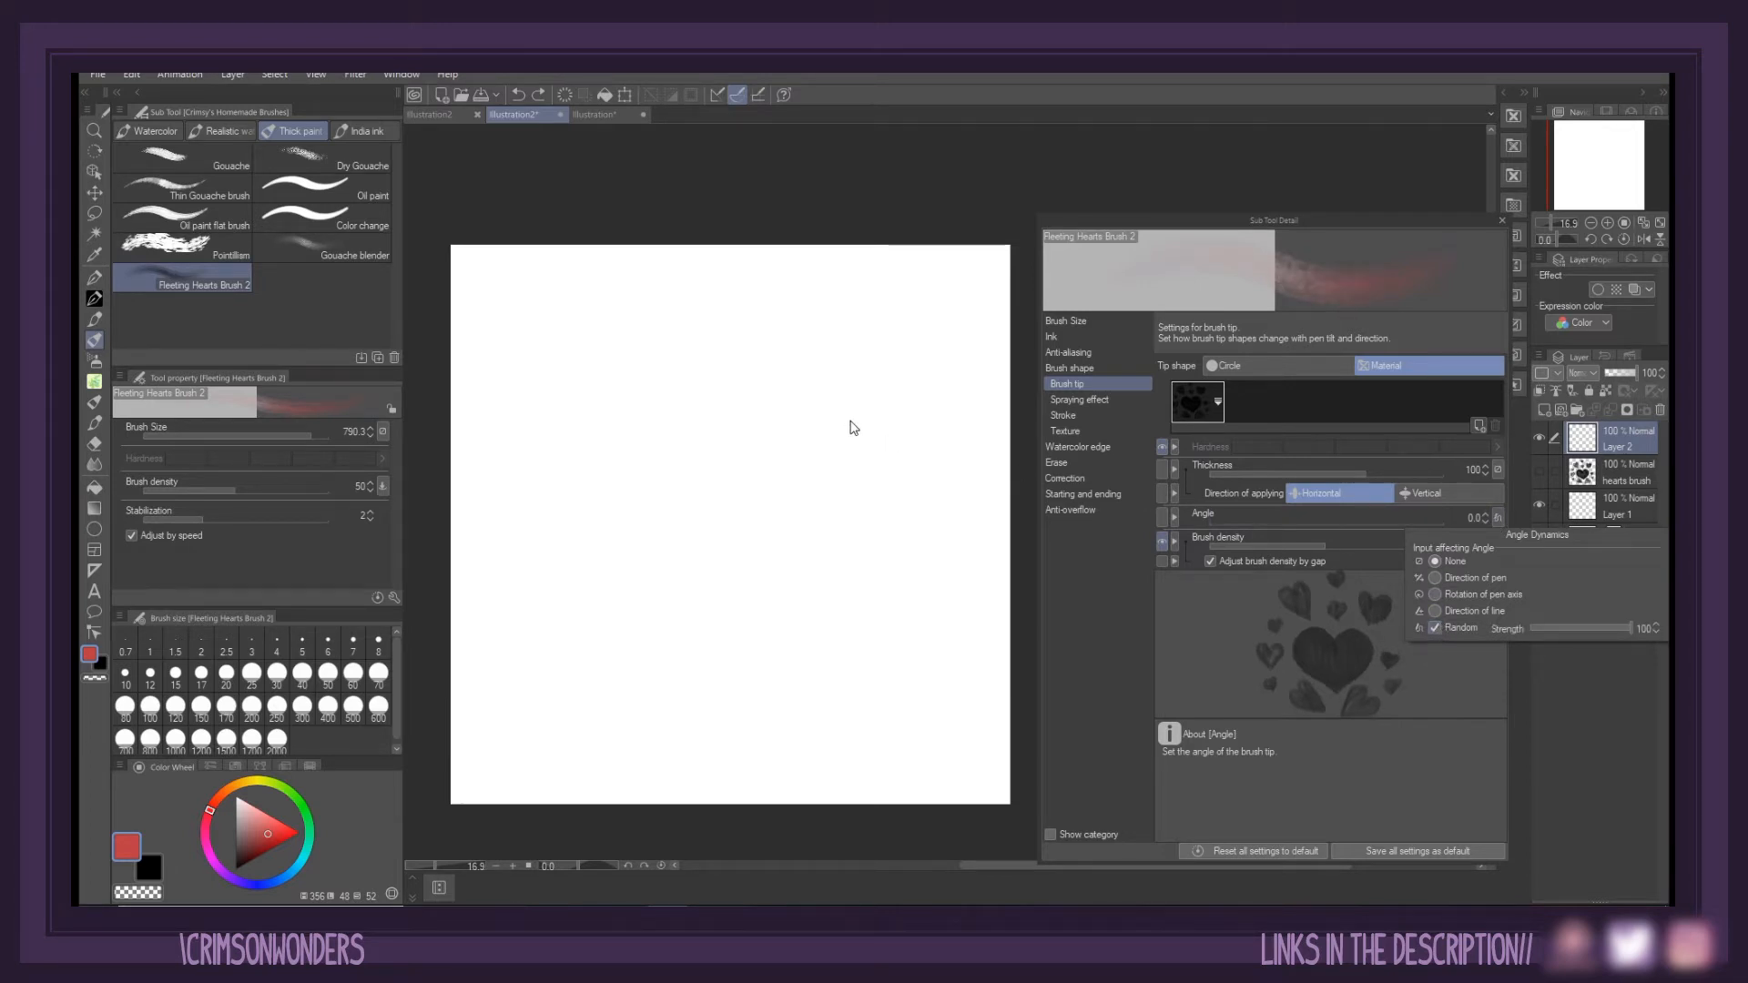
pyautogui.moveTo(583, 387); pyautogui.dragTo(605, 401)
# Turn the Random angle off, paint a second red blob beside the first for comparison, and turn Random back on
pyautogui.click(1498, 517)
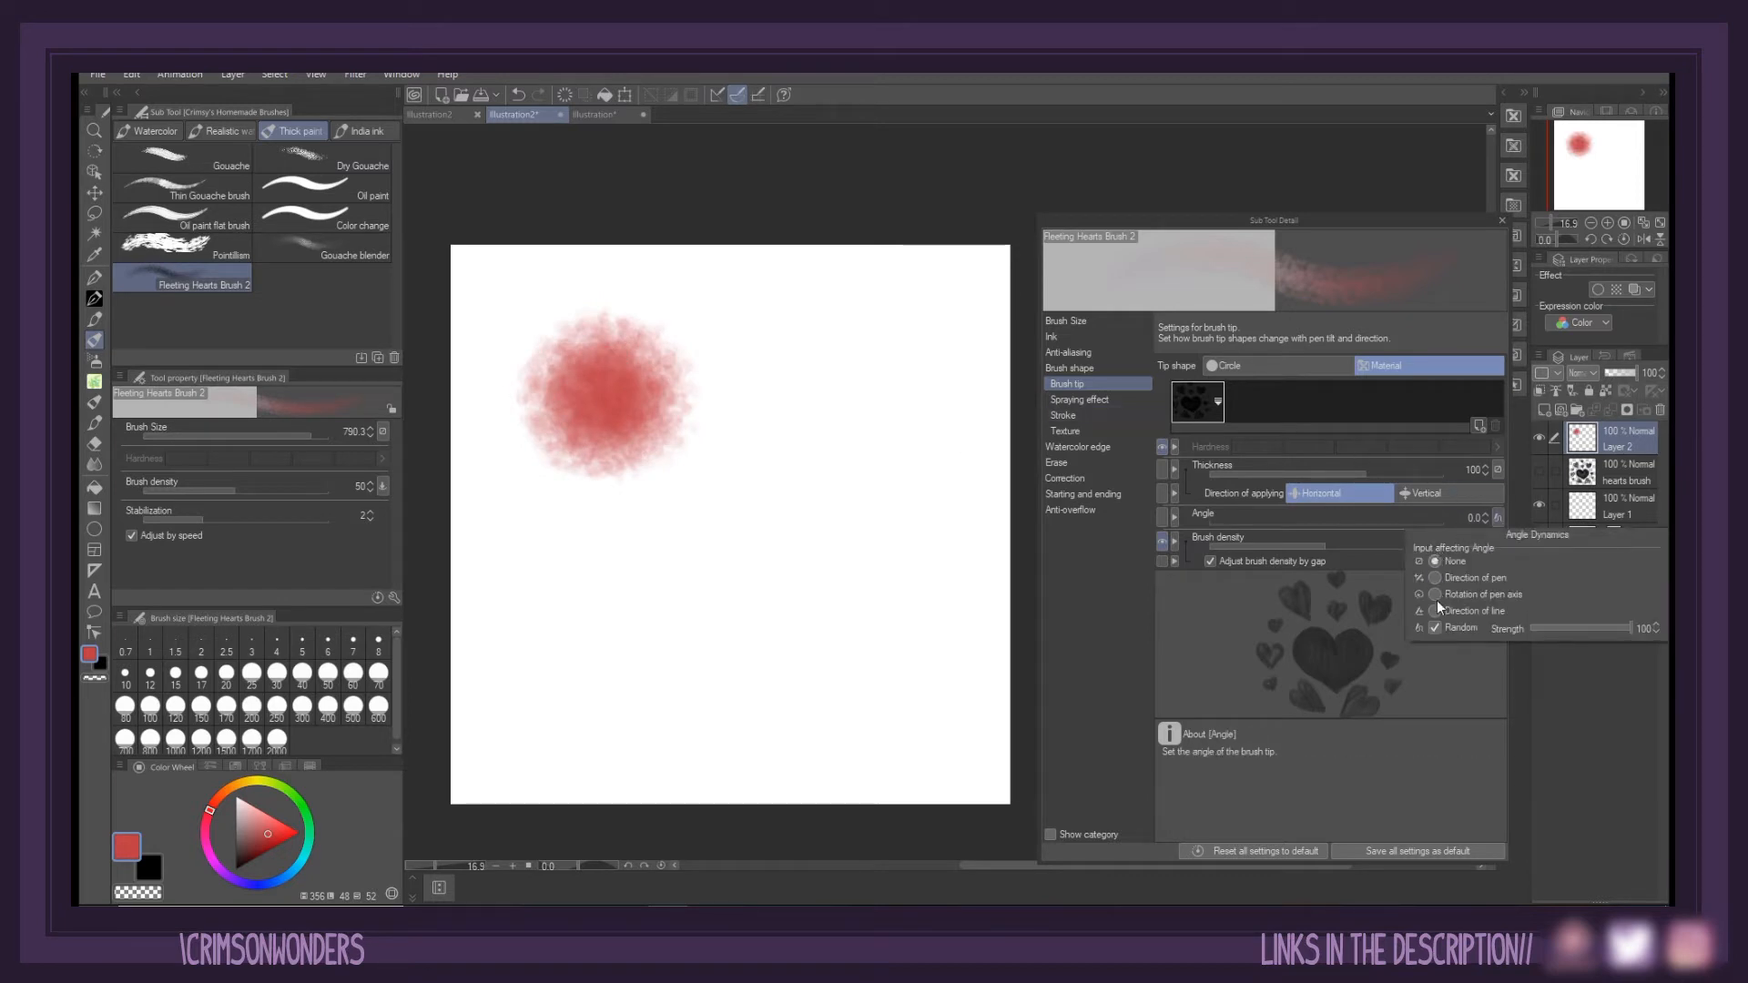
pyautogui.click(1436, 626)
pyautogui.click(830, 362)
pyautogui.moveTo(844, 380); pyautogui.dragTo(842, 387)
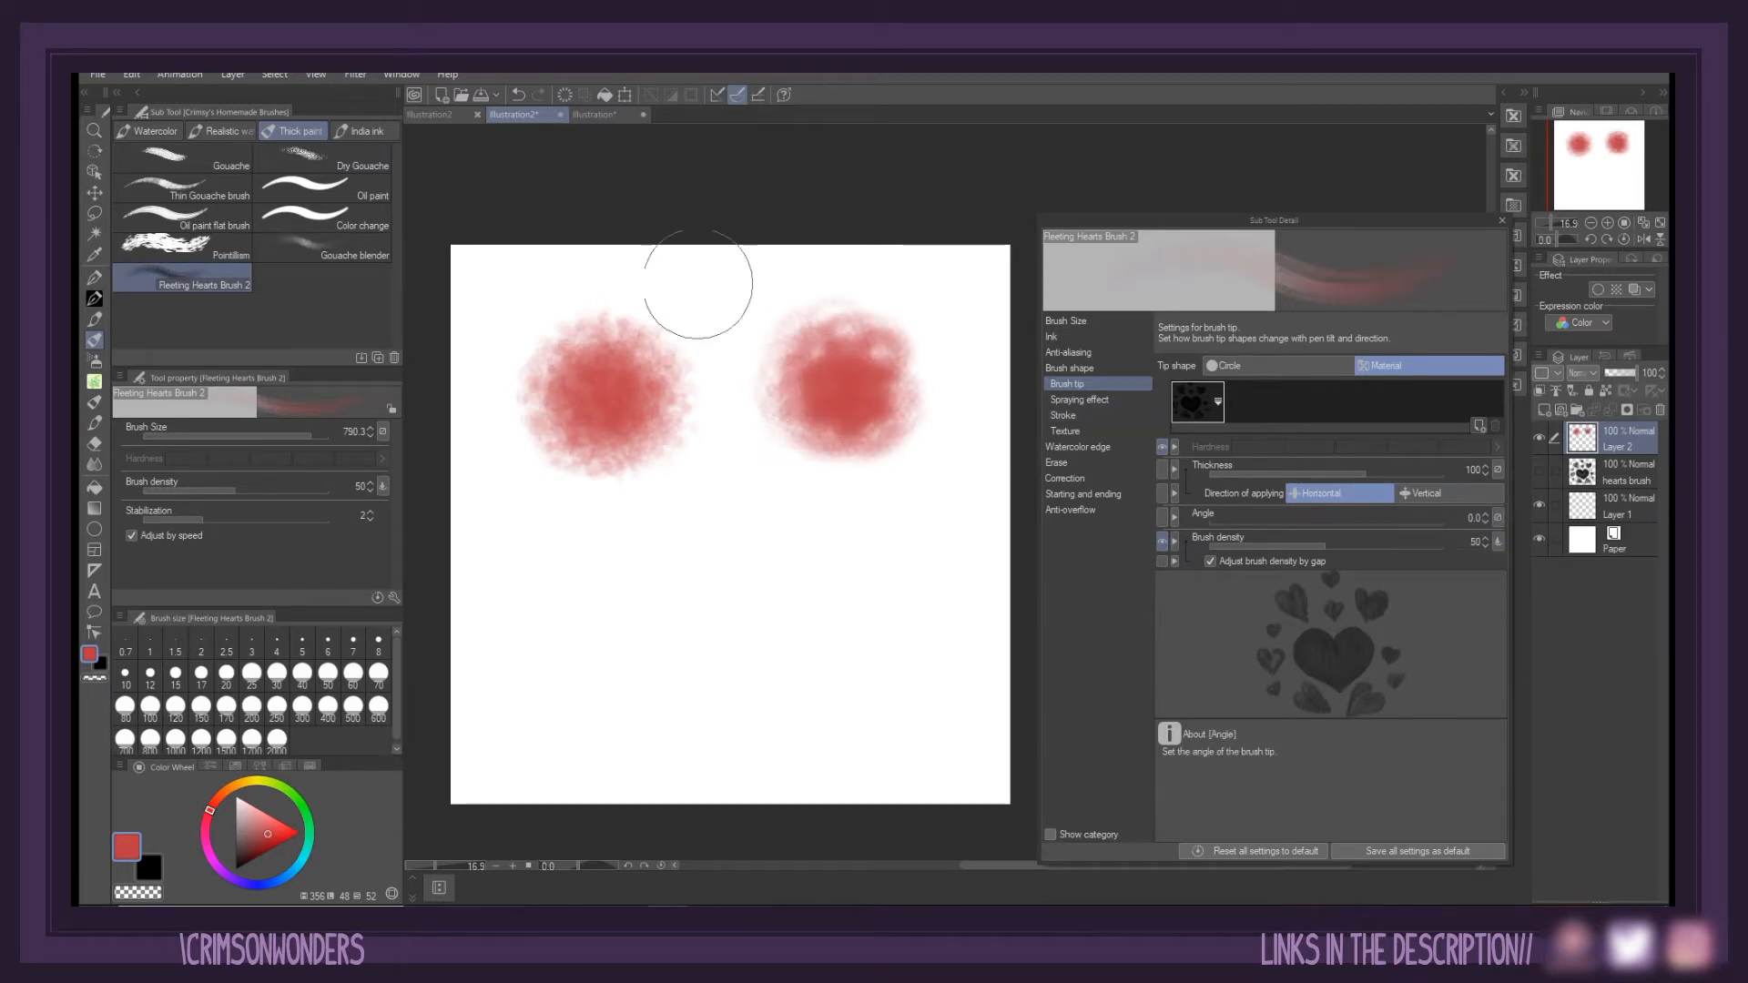
pyautogui.click(1498, 517)
pyautogui.click(1435, 627)
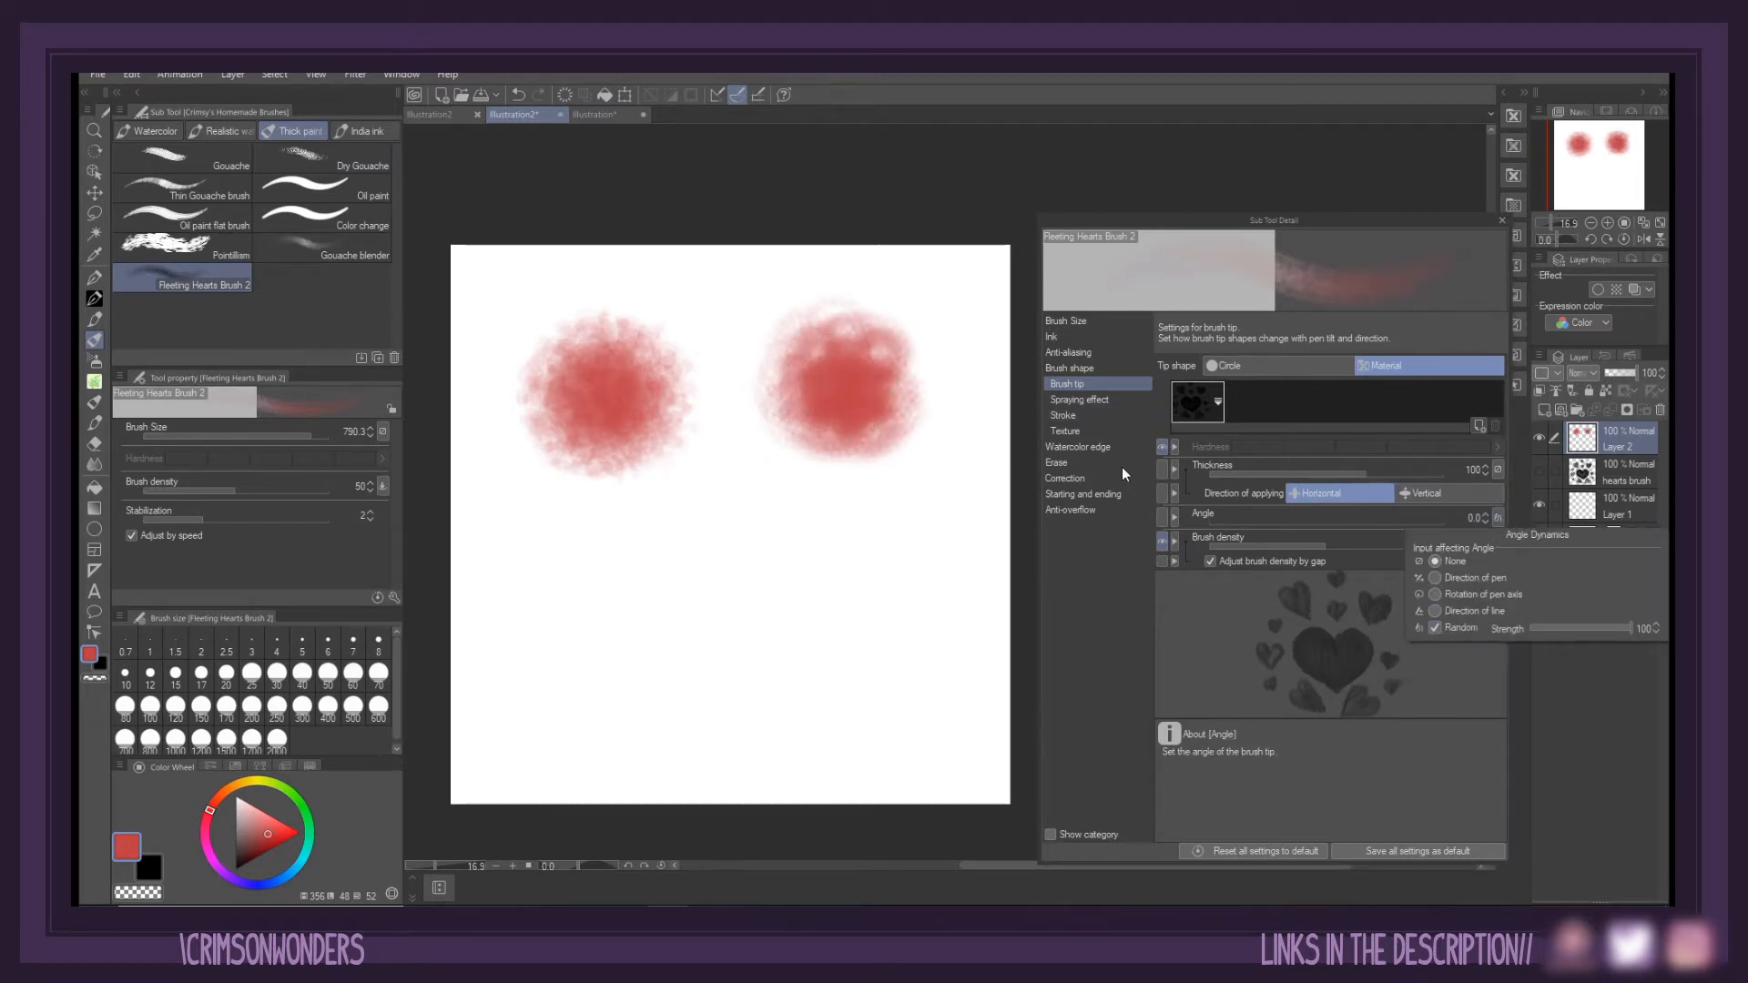
# Try the Spraying effect at Particle size 272.1 with a test blob in the canvas's lower-left area, and turn the effect back off
pyautogui.click(1079, 404)
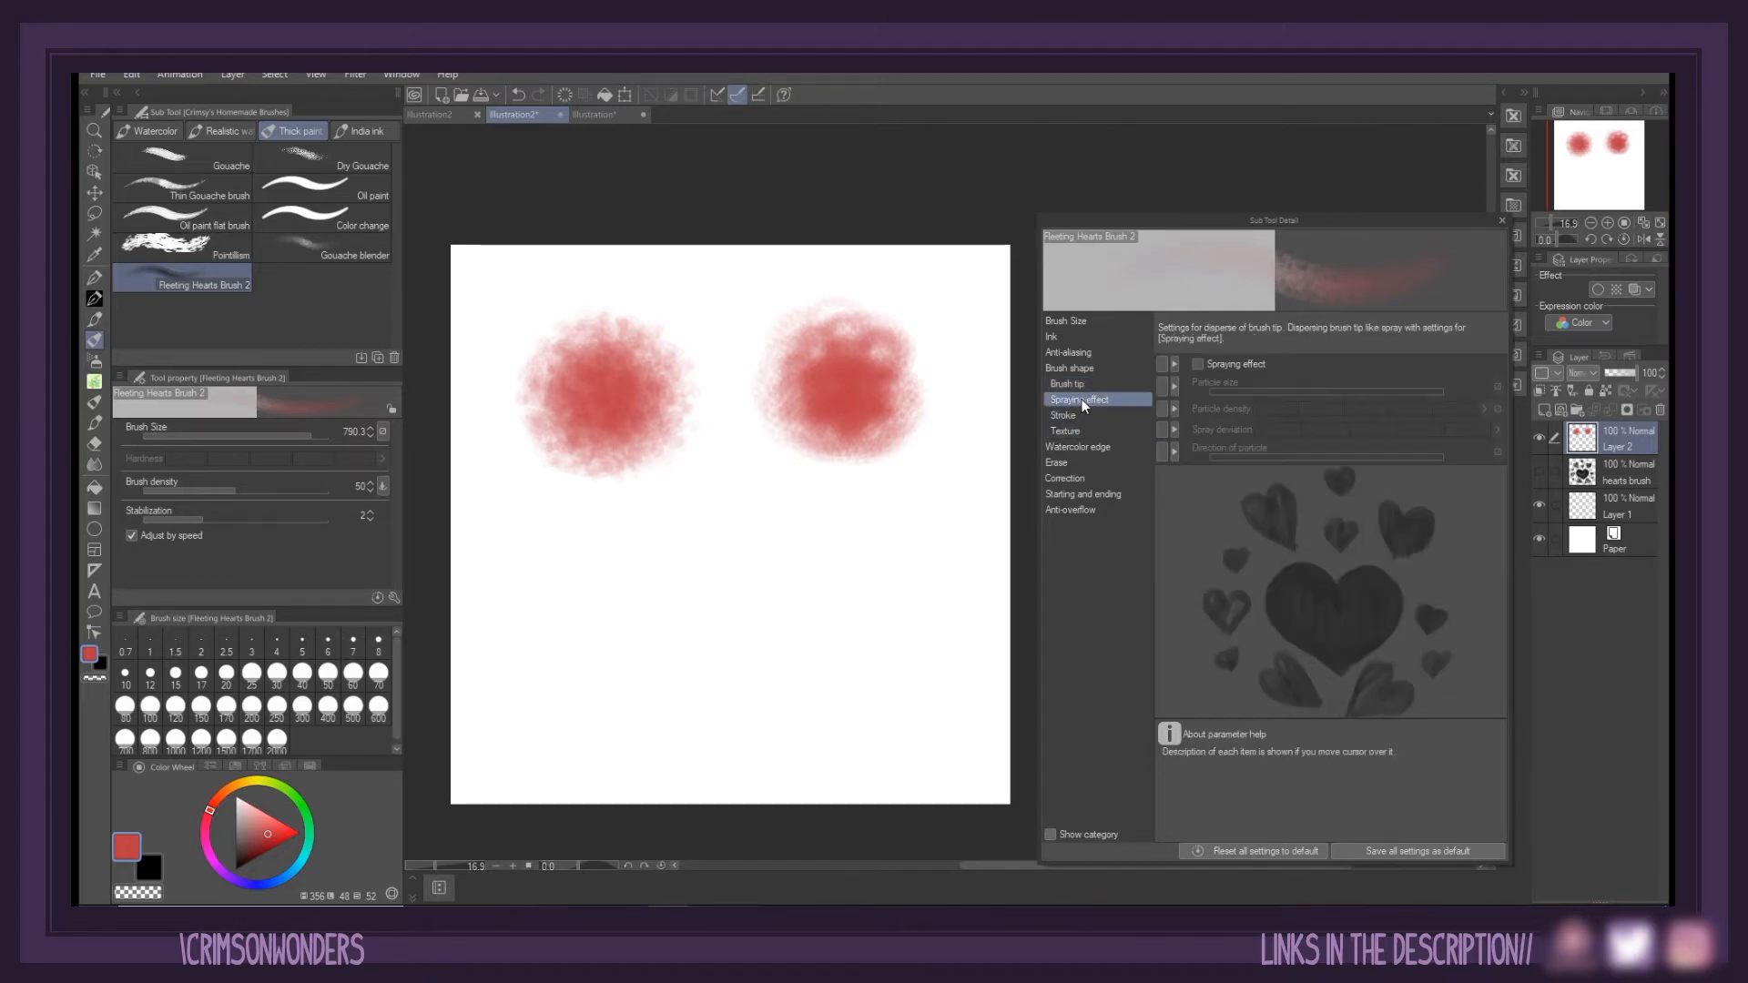
pyautogui.click(1198, 364)
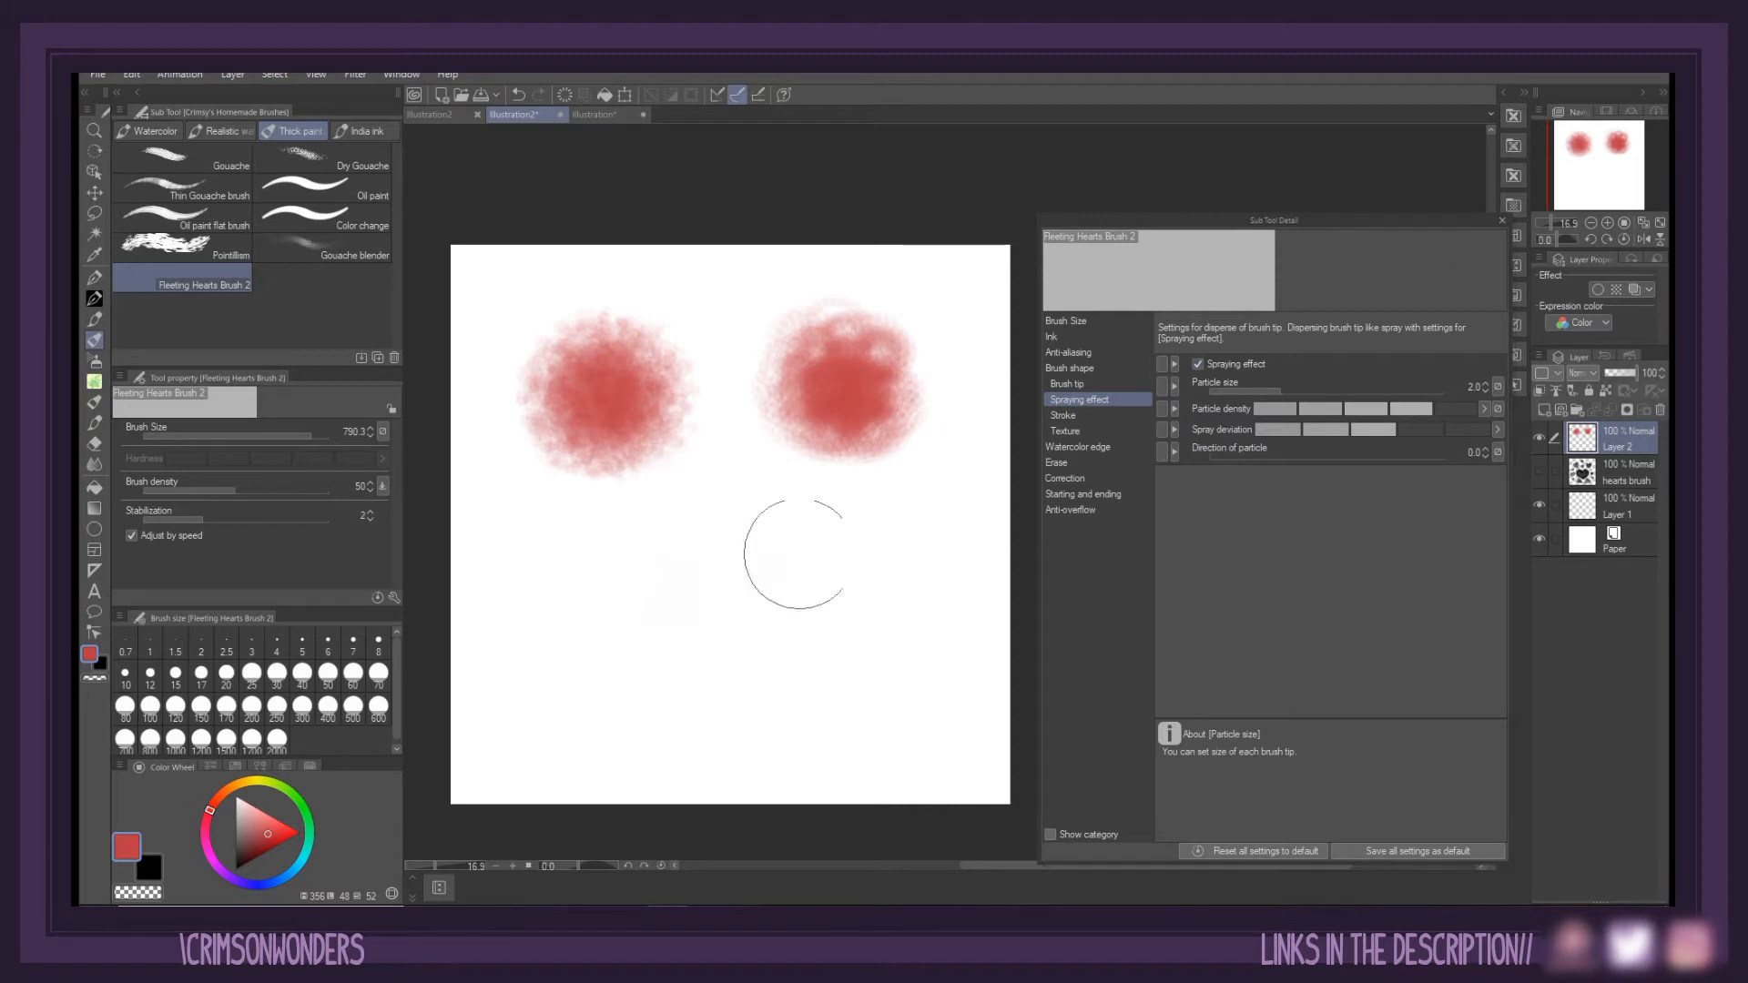
pyautogui.moveTo(1389, 389)
pyautogui.mouseDown()
pyautogui.moveTo(1419, 386)
pyautogui.moveTo(1364, 384)
pyautogui.moveTo(1413, 383)
pyautogui.mouseUp()
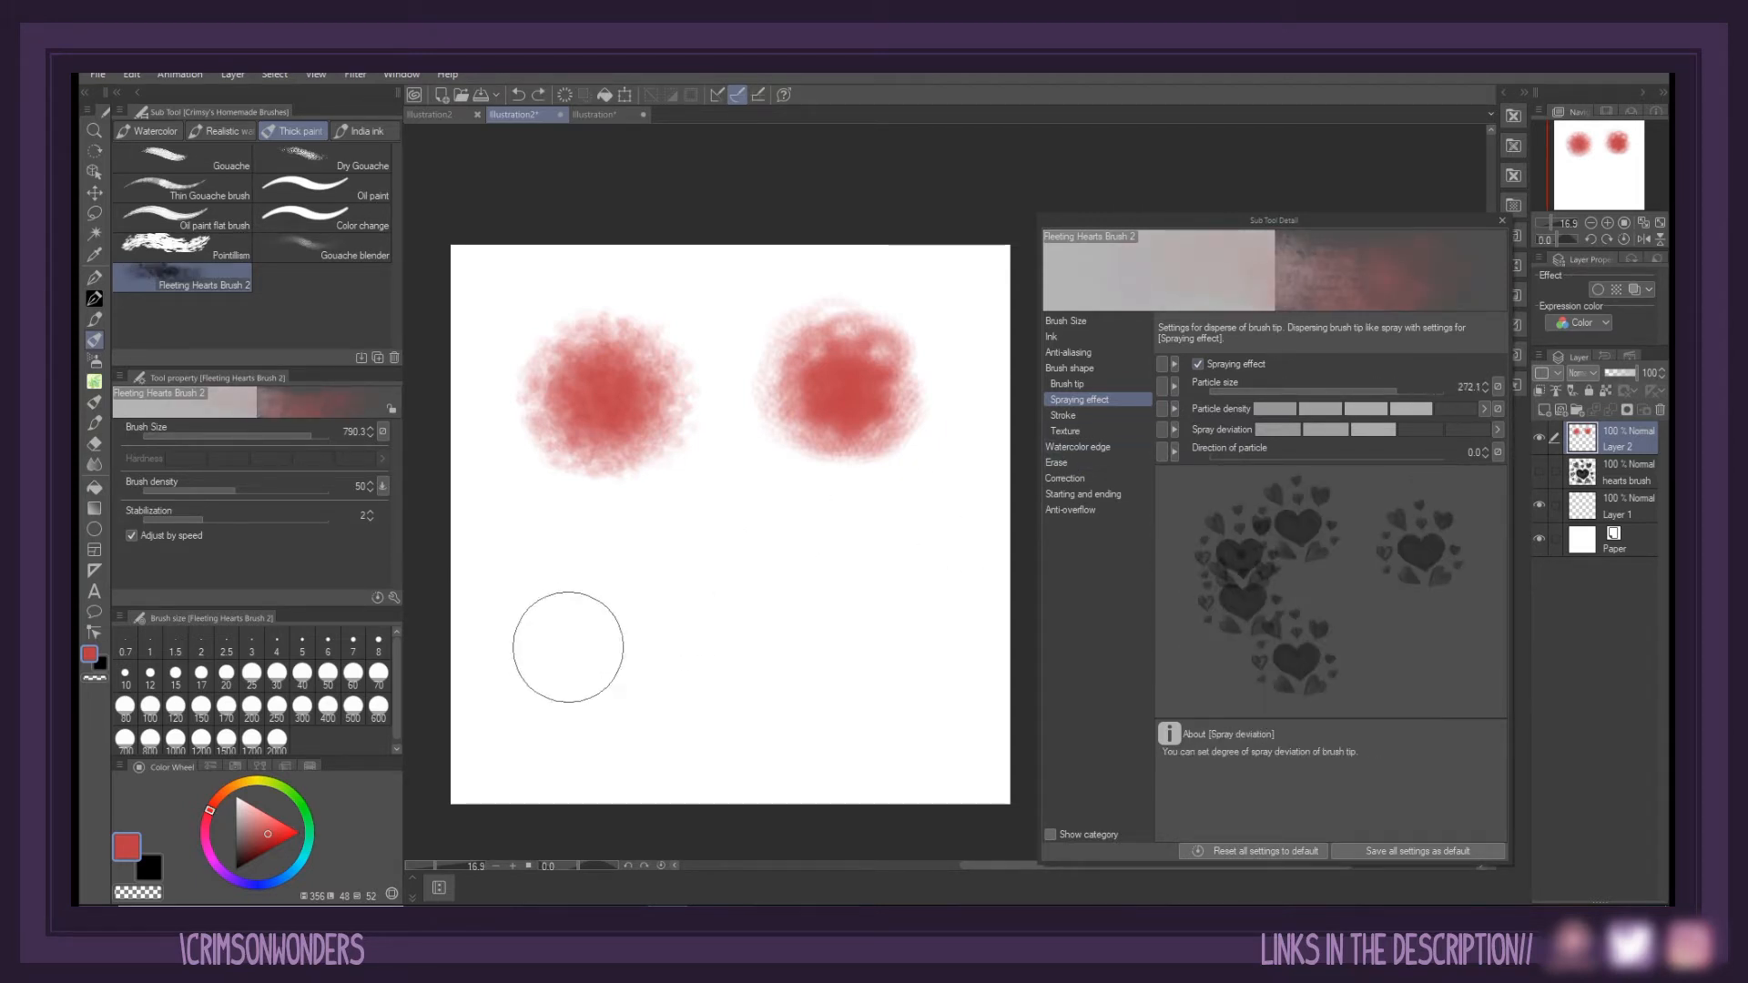
pyautogui.moveTo(565, 643)
pyautogui.mouseDown()
pyautogui.moveTo(607, 665)
pyautogui.moveTo(567, 603)
pyautogui.moveTo(564, 666)
pyautogui.moveTo(583, 626)
pyautogui.mouseUp()
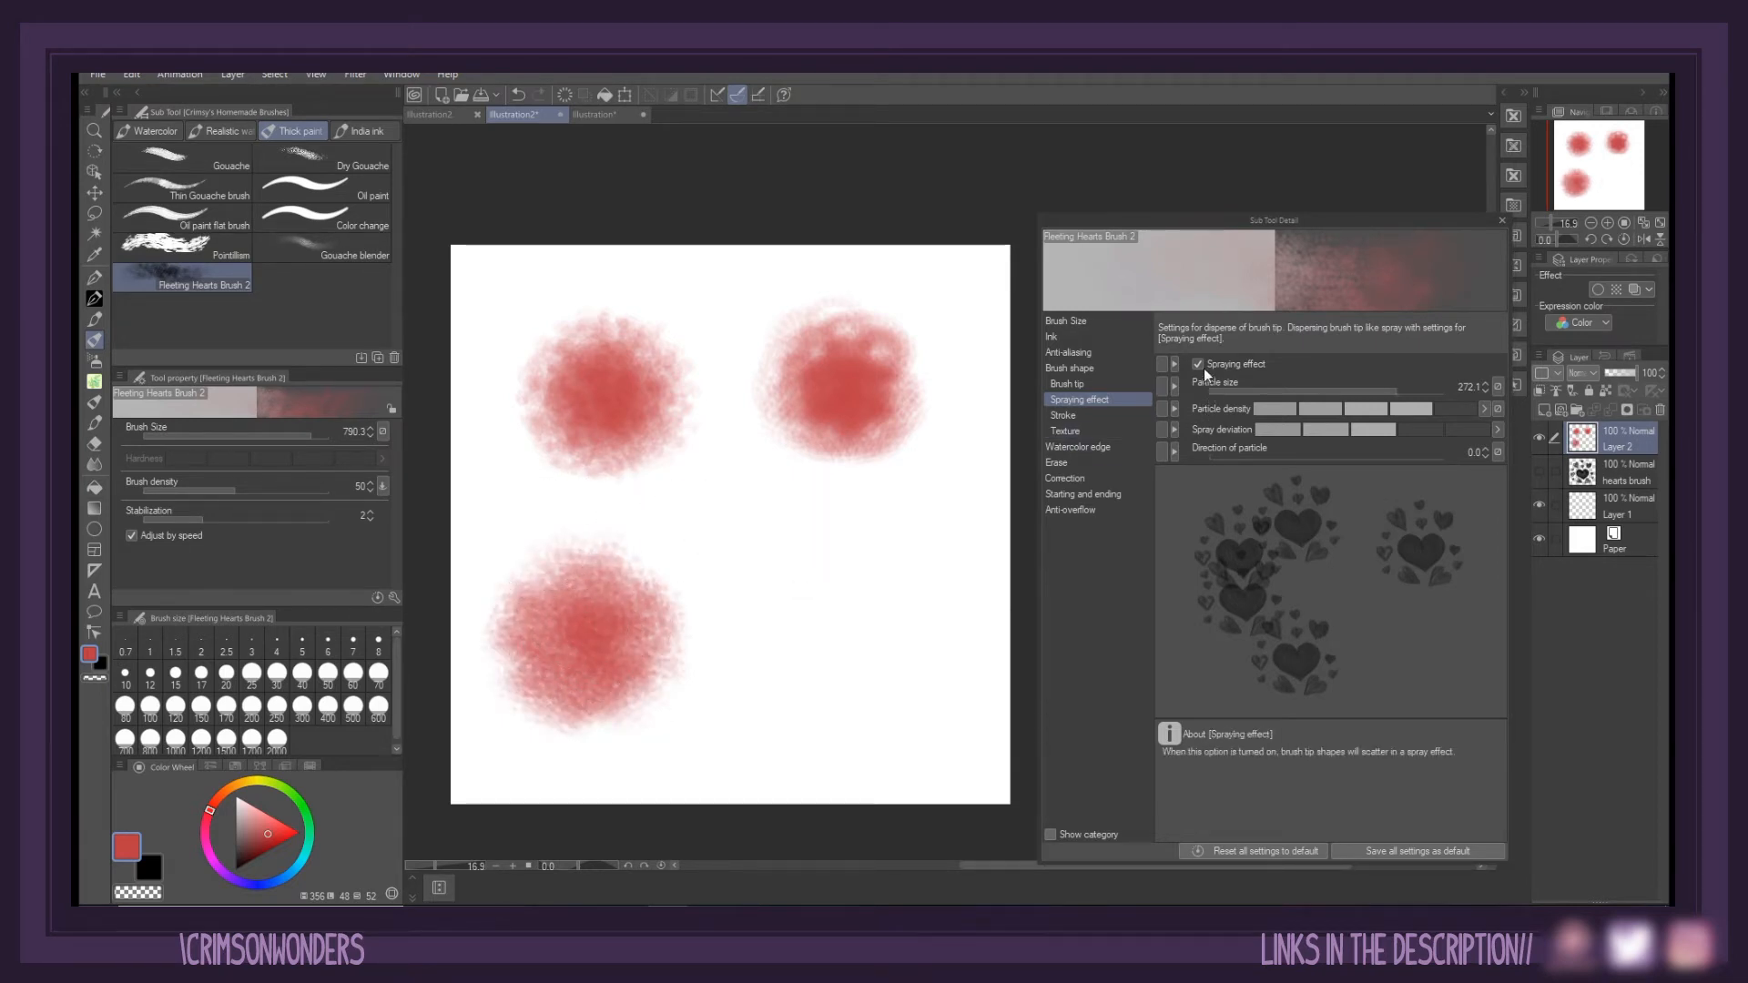
# Switch the stroke's Gap to the fixed-value option and paint a test blob in the canvas's lower-right area
pyautogui.click(1101, 415)
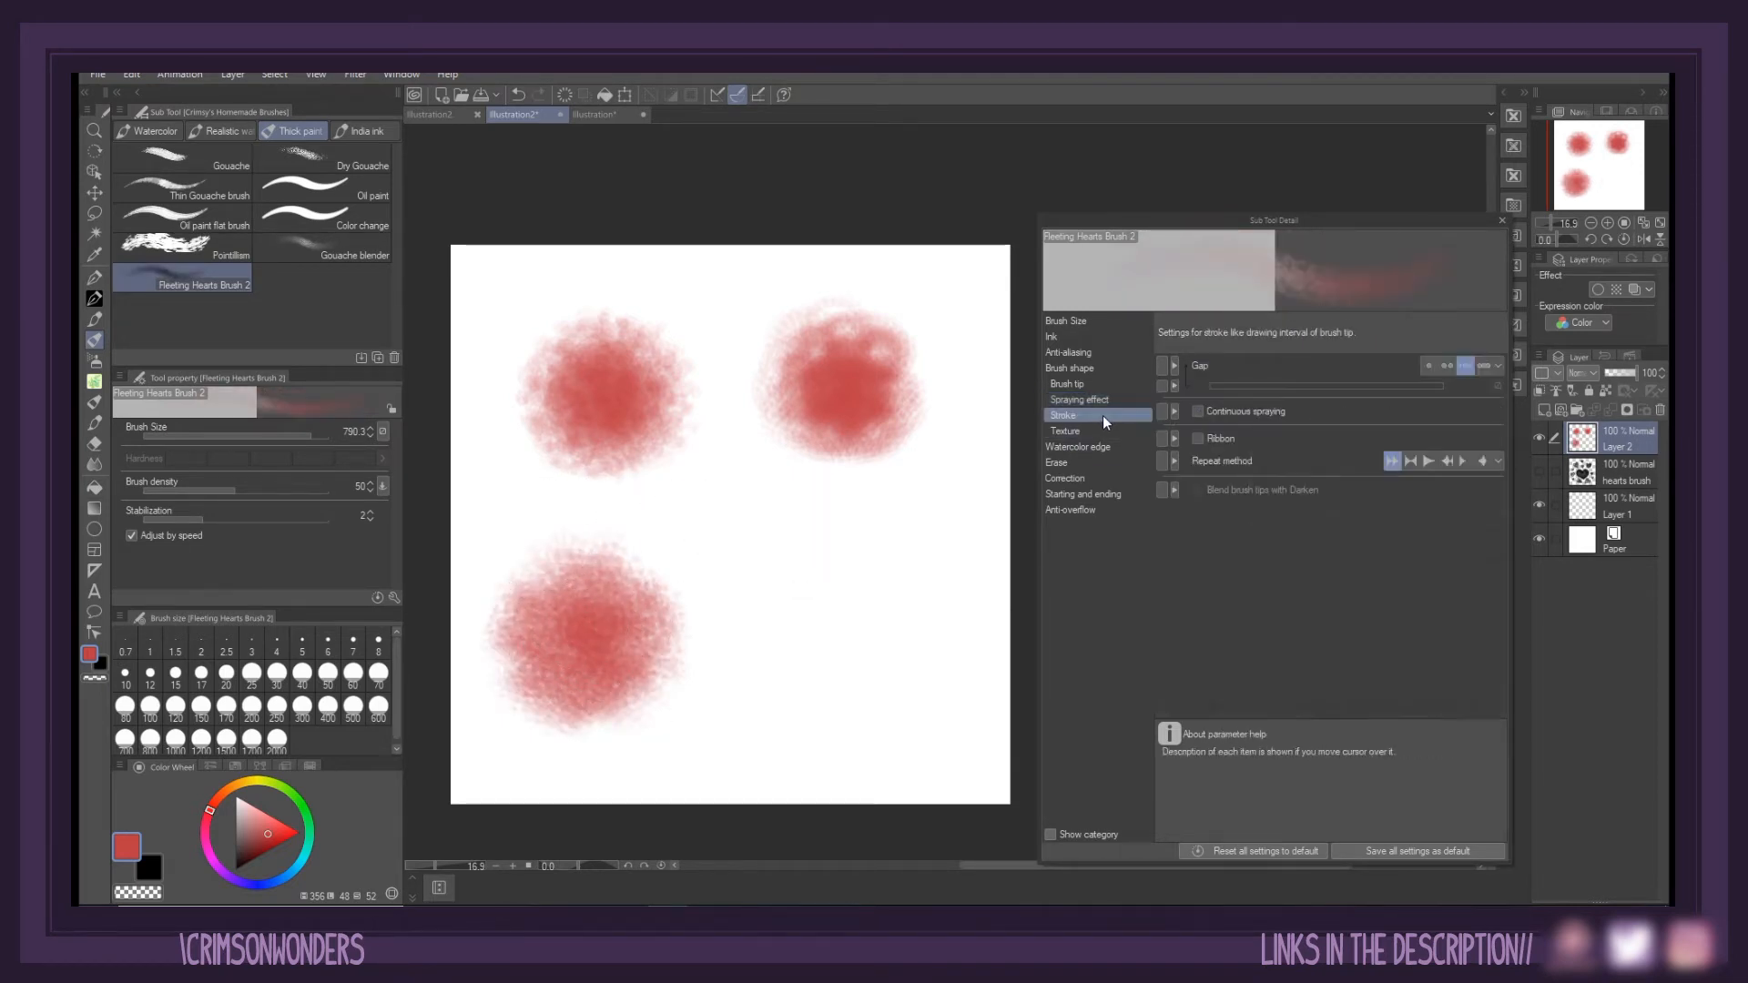
pyautogui.click(1427, 366)
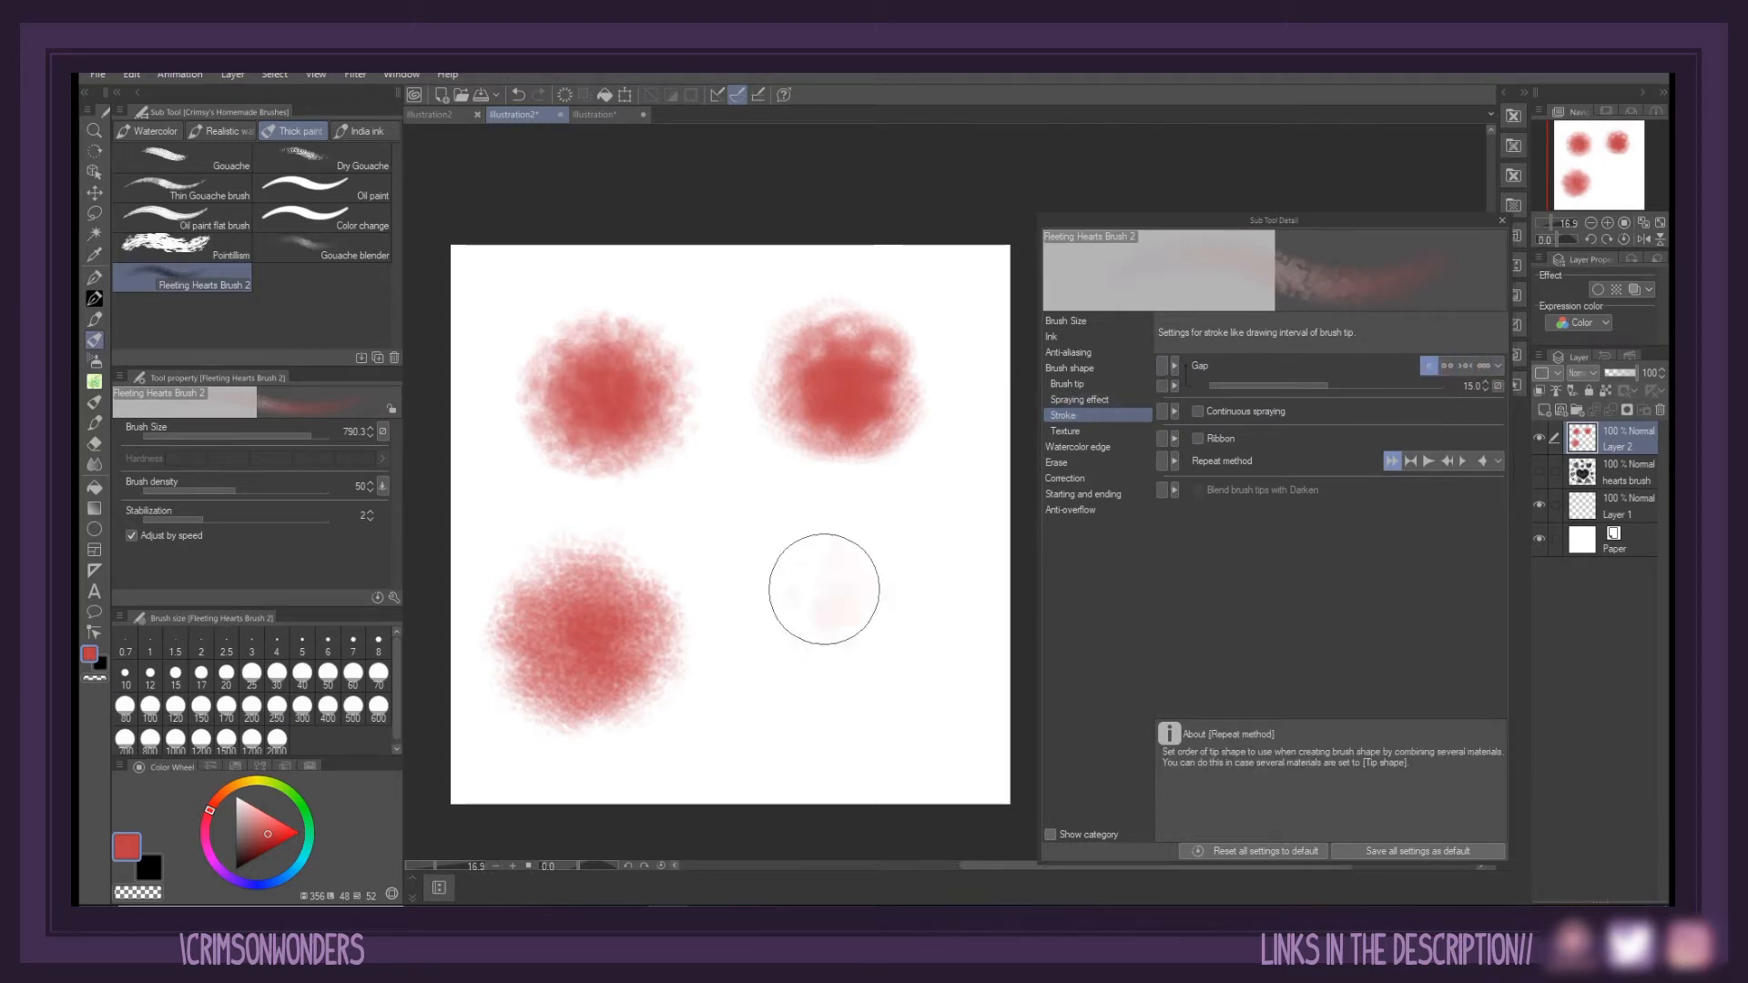
pyautogui.moveTo(812, 590); pyautogui.dragTo(805, 602)
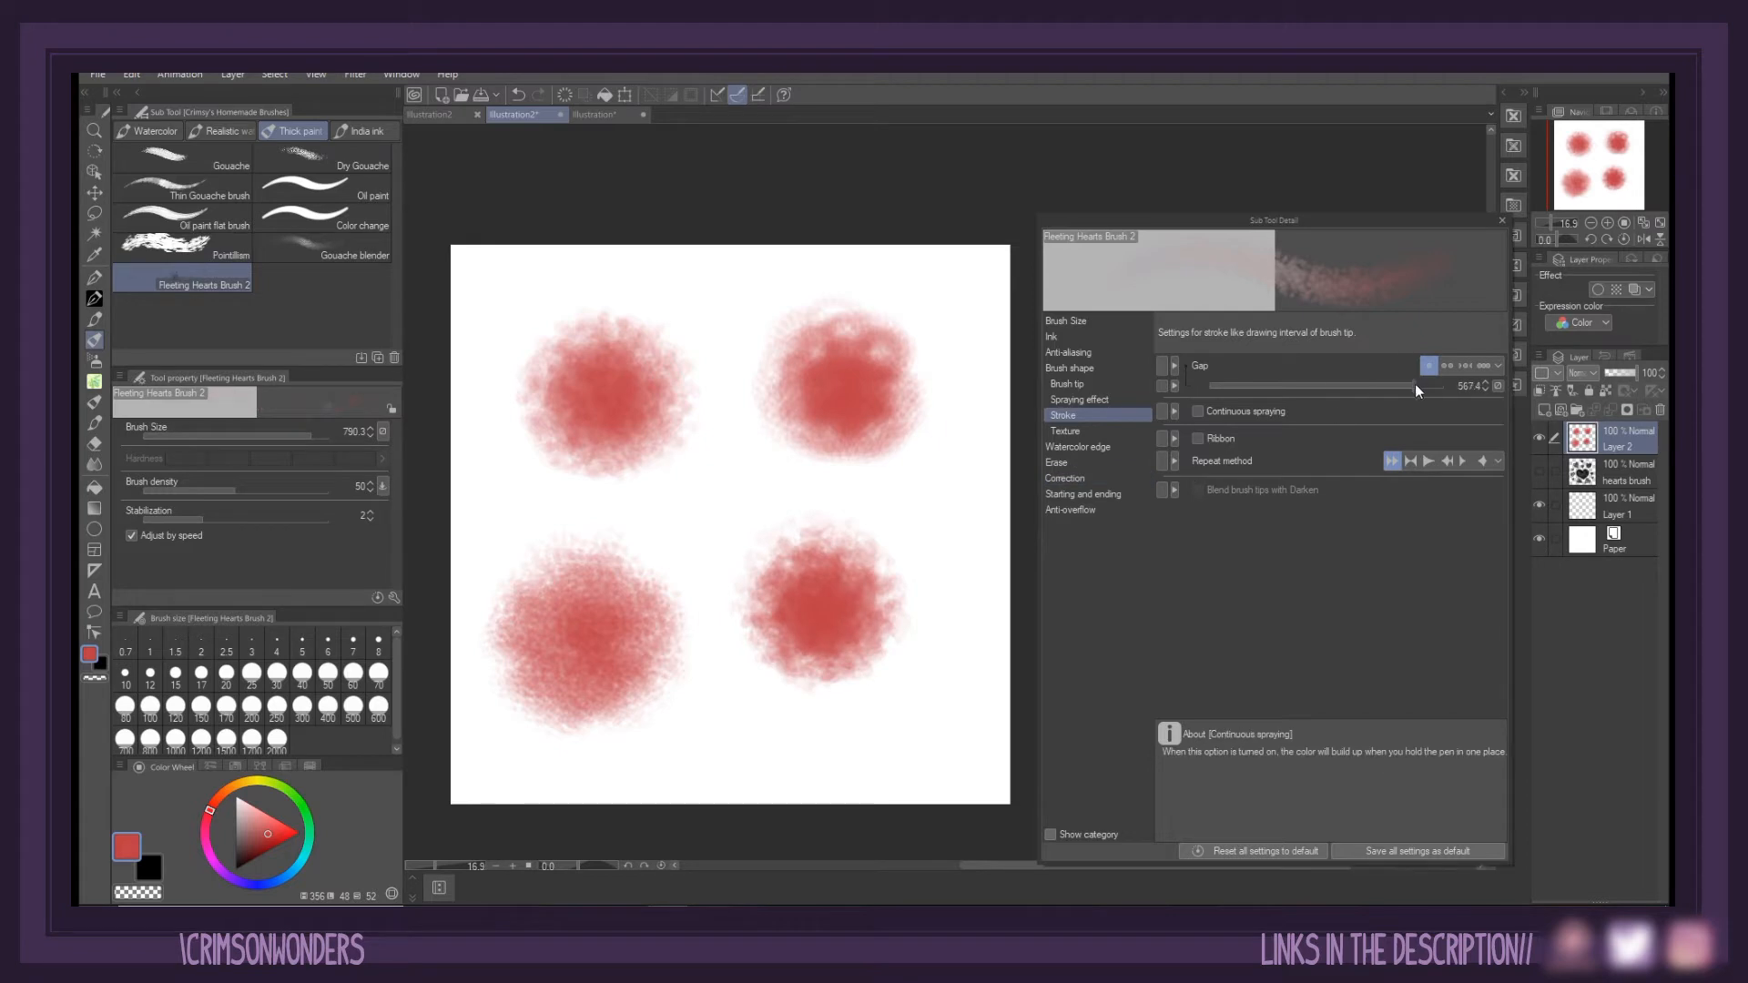
# Try a Gap of about 220.6 with a test stroke across the lower canvas, and undo the last three strokes
pyautogui.moveTo(1415, 384); pyautogui.dragTo(1408, 384)
pyautogui.moveTo(711, 728)
pyautogui.mouseDown()
pyautogui.moveTo(696, 741)
pyautogui.moveTo(948, 553)
pyautogui.moveTo(632, 626)
pyautogui.mouseUp()
pyautogui.hotkey('ctrl', 'z')
pyautogui.hotkey('ctrl', 'z')
pyautogui.hotkey('ctrl', 'z')
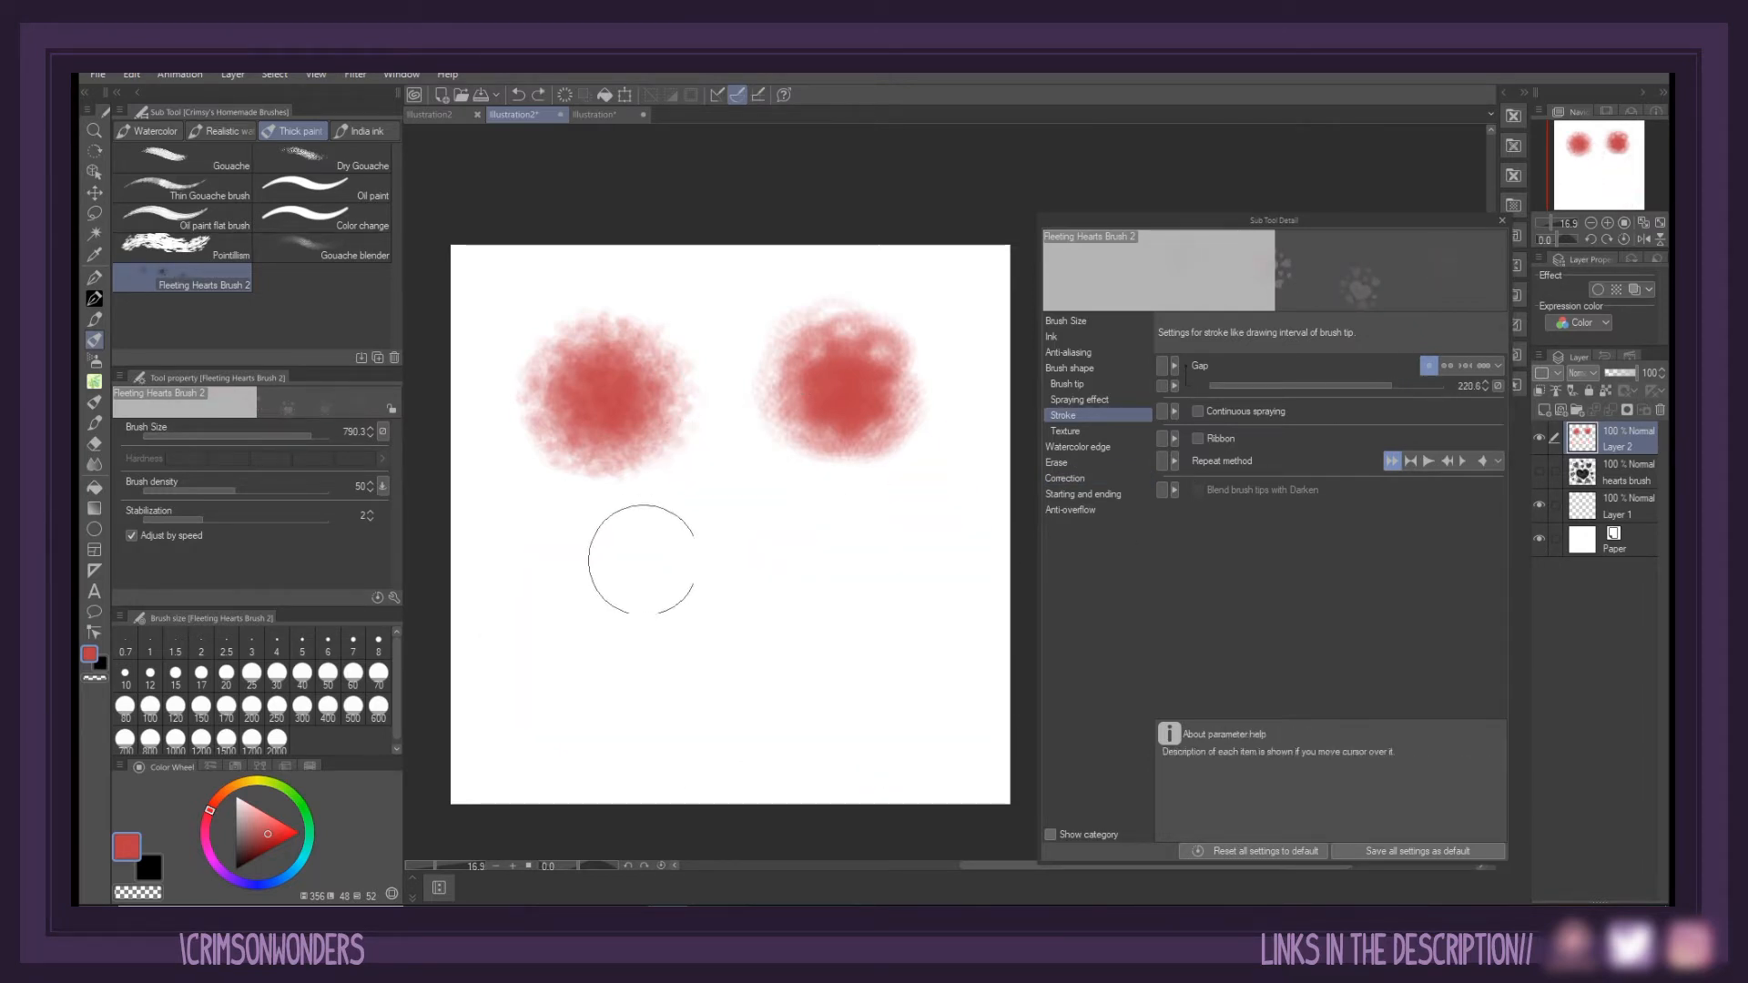
# Set the stroke's Gap to 15 and paint a red test blob in the canvas's lower-left area
pyautogui.click(1452, 394)
pyautogui.write('15')
pyautogui.press('Return')
pyautogui.moveTo(580, 632)
pyautogui.mouseDown()
pyautogui.moveTo(558, 644)
pyautogui.moveTo(556, 606)
pyautogui.mouseUp()
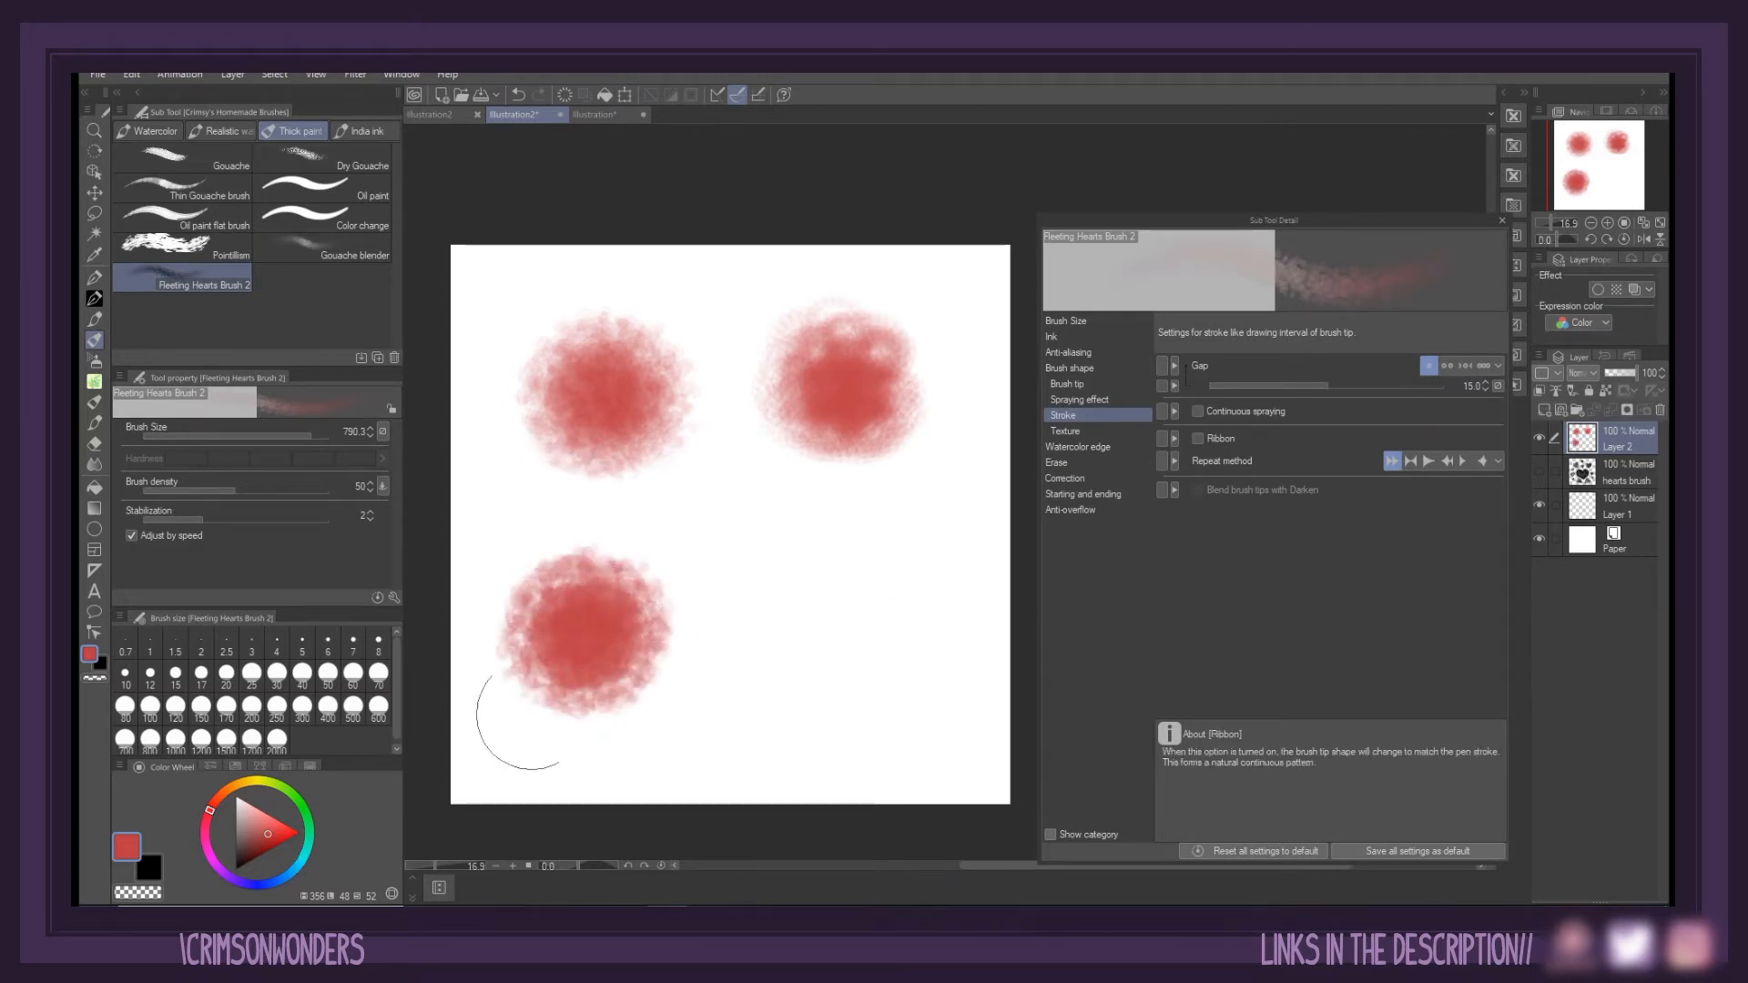
pyautogui.click(564, 95)
pyautogui.hotkey('ctrl', 'z')
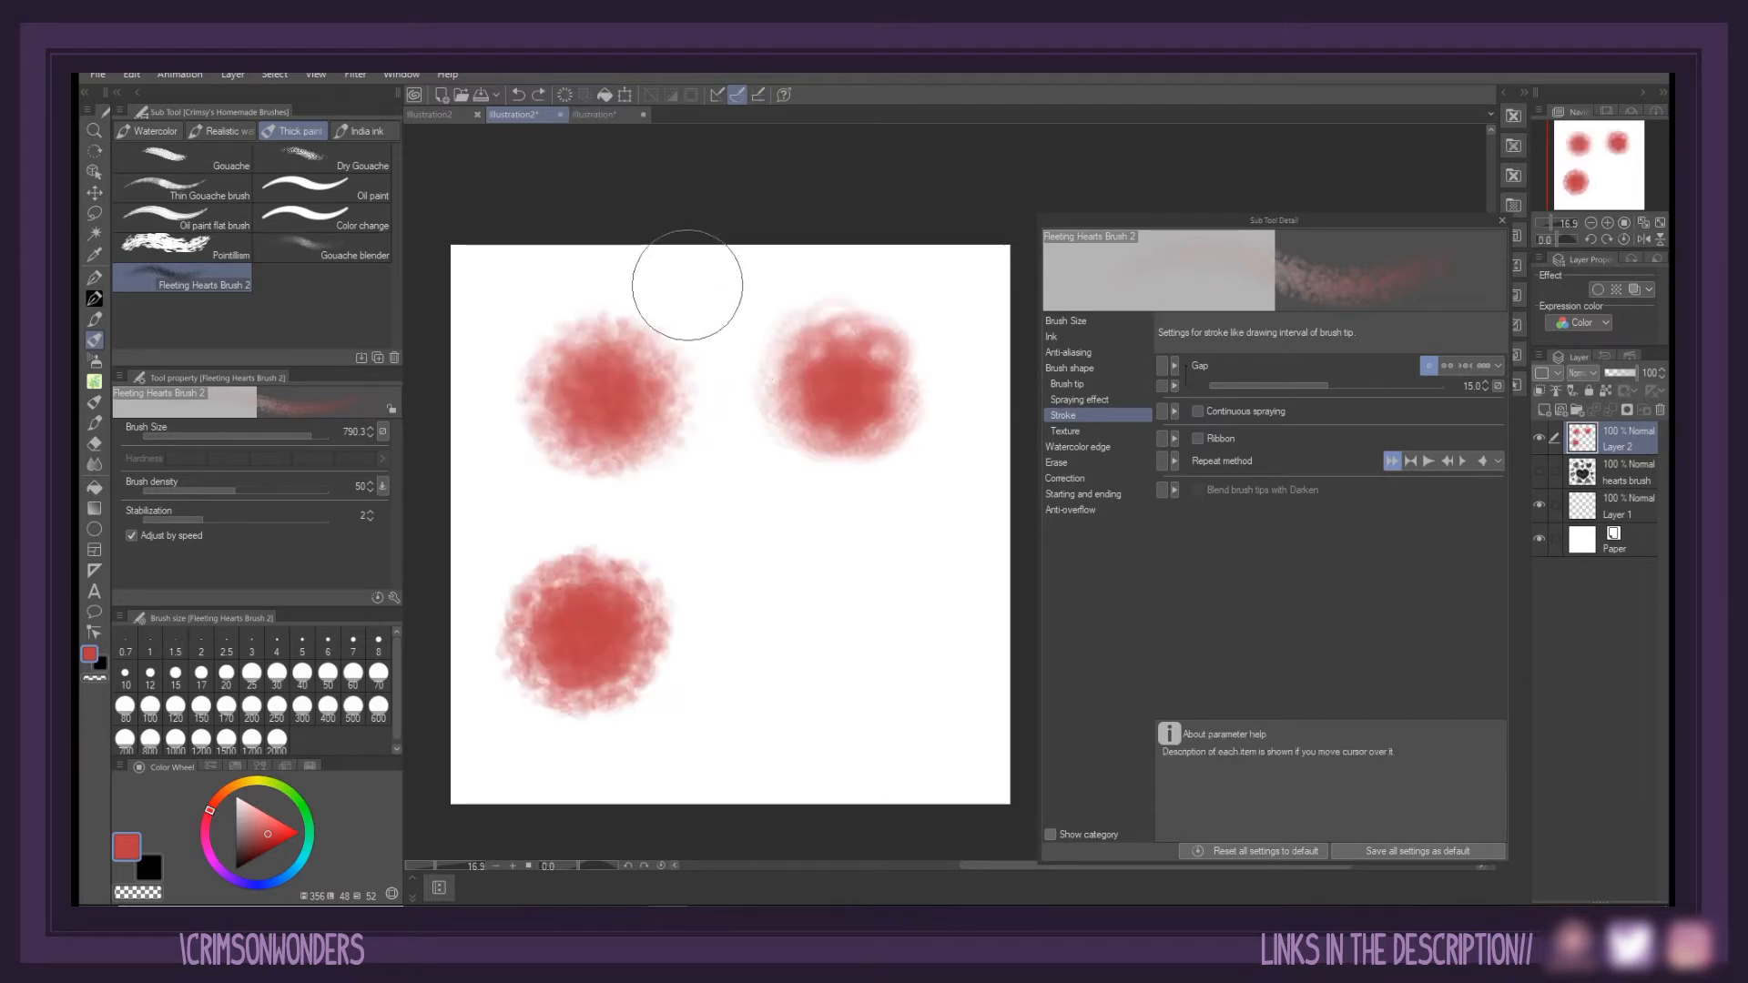
# Replace the red test blob in the canvas's lower-left area with a larger one and blend a teal blob into its right side
pyautogui.hotkey('ctrl', 'z')
pyautogui.moveTo(593, 641)
pyautogui.mouseDown()
pyautogui.moveTo(602, 700)
pyautogui.moveTo(623, 698)
pyautogui.moveTo(644, 653)
pyautogui.moveTo(699, 678)
pyautogui.moveTo(692, 628)
pyautogui.mouseUp()
pyautogui.click(304, 852)
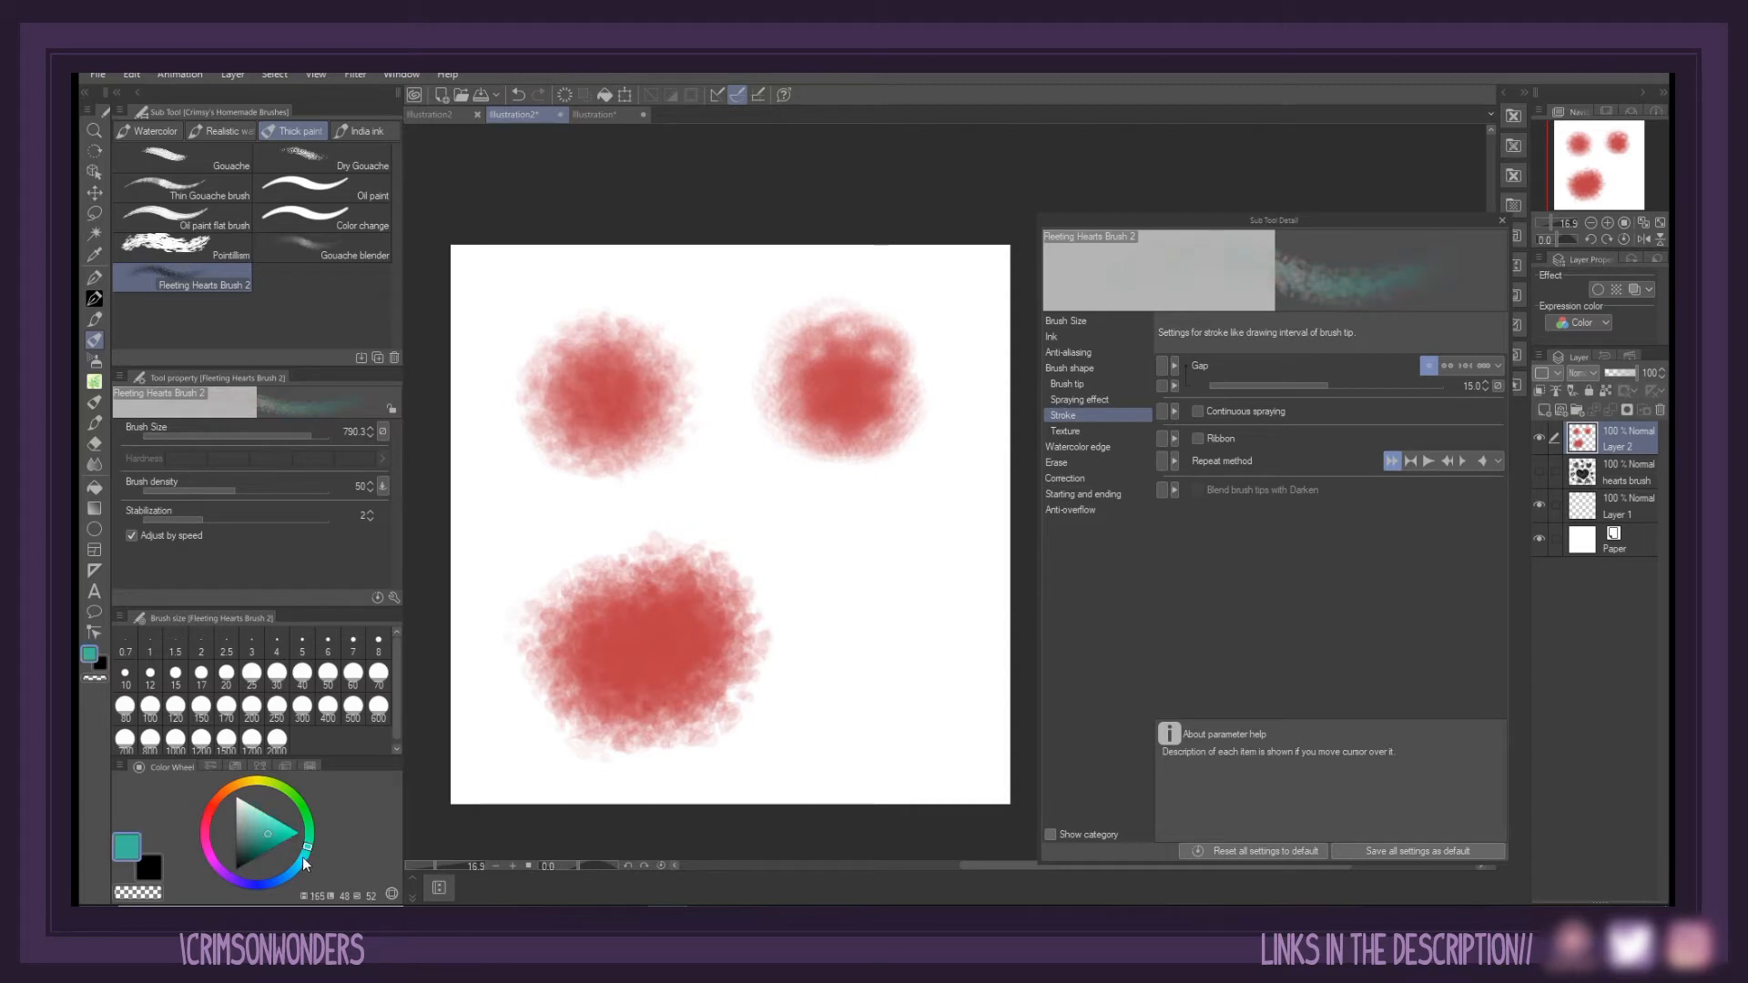
pyautogui.moveTo(883, 571)
pyautogui.mouseDown()
pyautogui.moveTo(835, 612)
pyautogui.moveTo(690, 623)
pyautogui.moveTo(811, 620)
pyautogui.moveTo(693, 579)
pyautogui.mouseUp()
pyautogui.moveTo(768, 653); pyautogui.dragTo(714, 684)
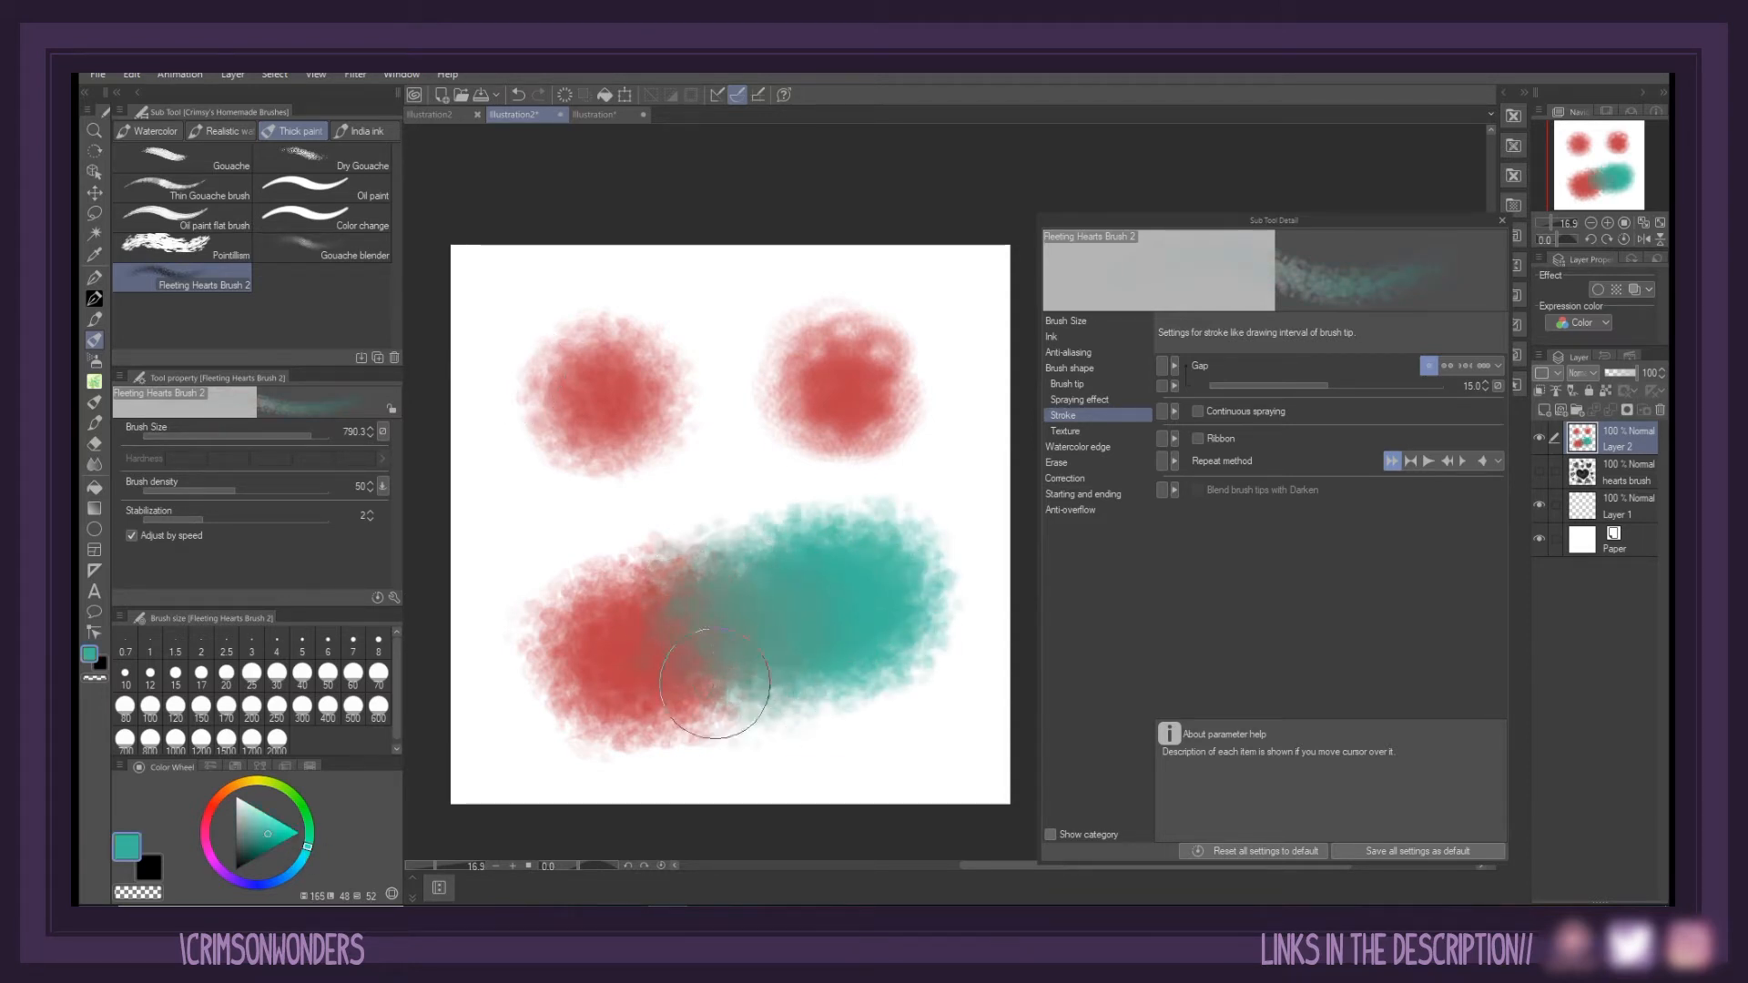
# Undo the teal strokes and paint a light orange test blob beside the lower-left red blob instead
pyautogui.hotkey('ctrl', 'z')
pyautogui.hotkey('ctrl', 'z')
pyautogui.hotkey('ctrl', 'z')
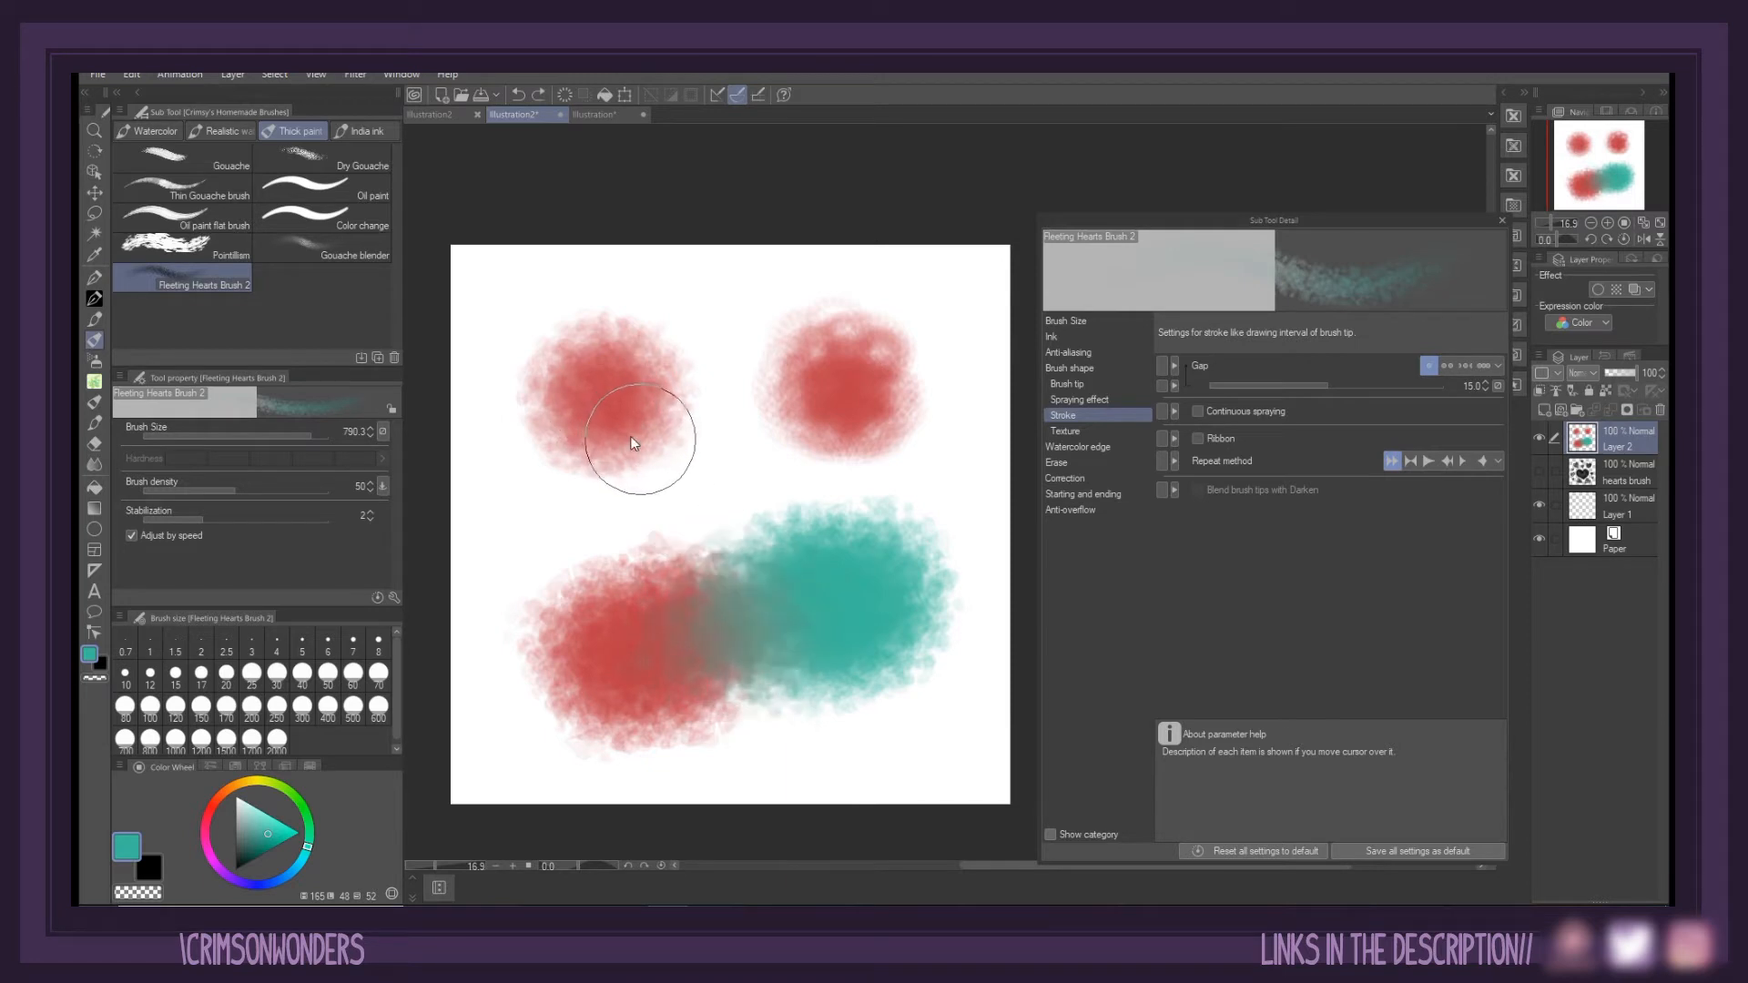
pyautogui.click(272, 816)
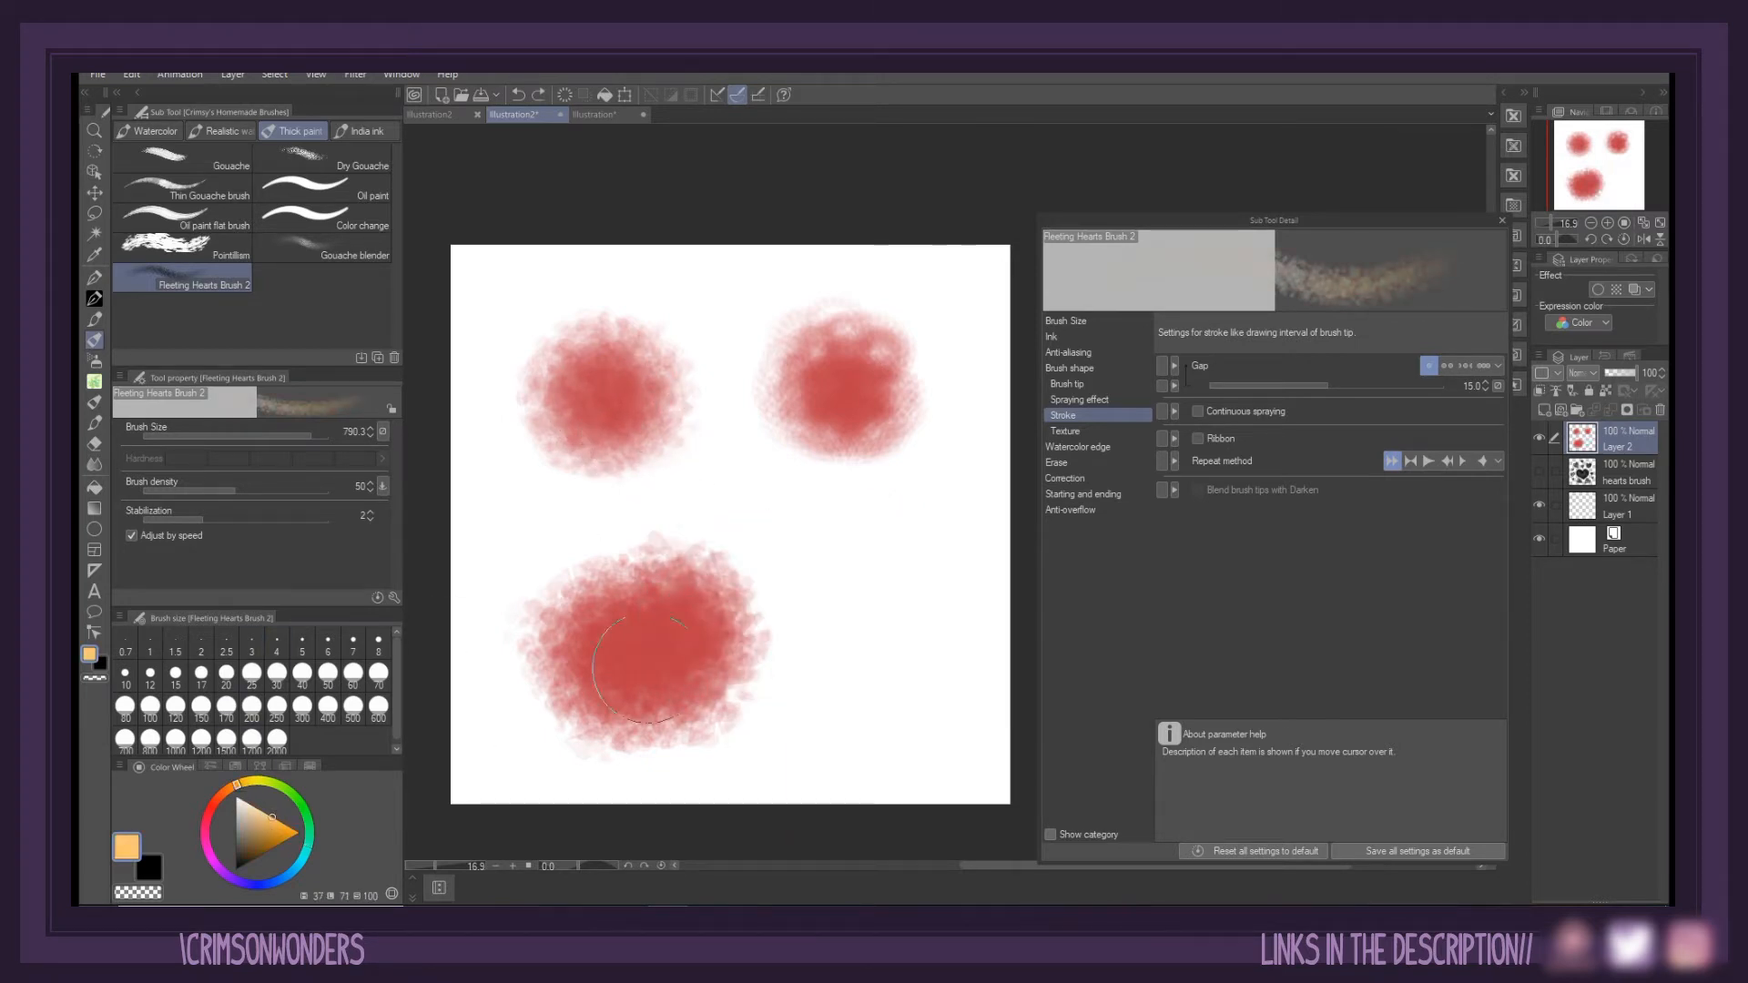
pyautogui.moveTo(830, 598)
pyautogui.mouseDown()
pyautogui.moveTo(866, 621)
pyautogui.moveTo(851, 611)
pyautogui.moveTo(830, 652)
pyautogui.mouseUp()
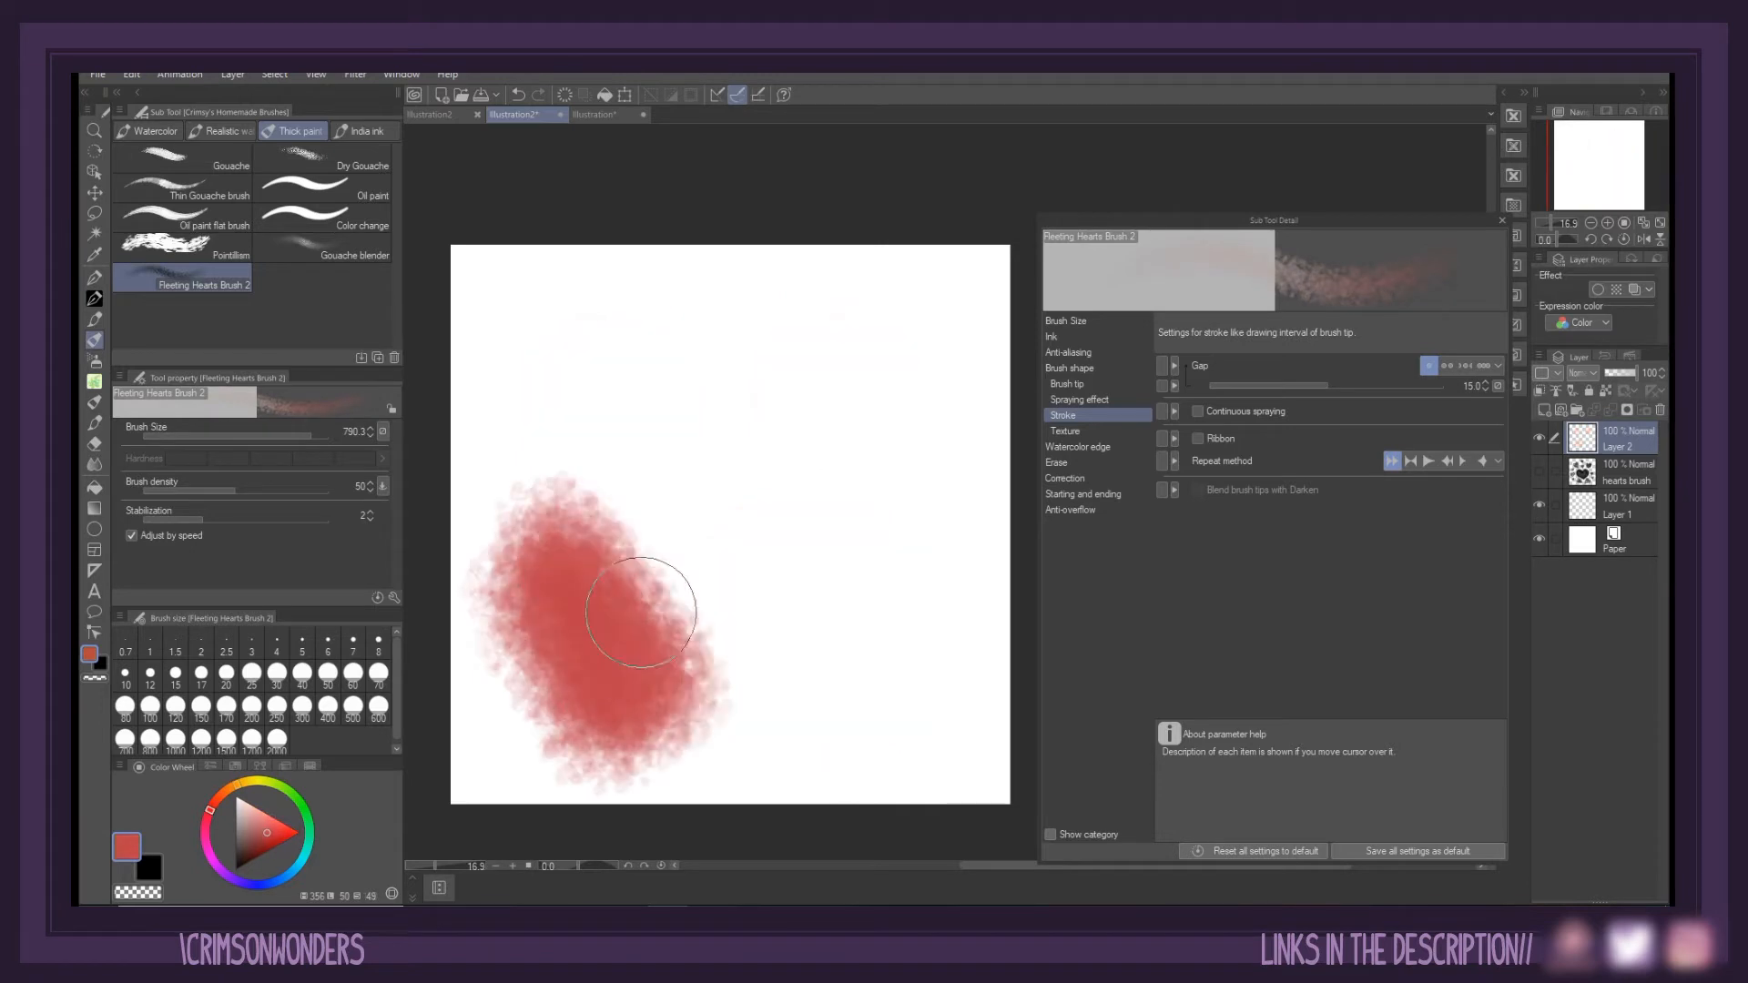
# Extend the red test blob in the lower-left area and paint lighter pink strokes above and to the right of it
pyautogui.moveTo(644, 586)
pyautogui.mouseDown()
pyautogui.moveTo(726, 655)
pyautogui.moveTo(694, 694)
pyautogui.mouseUp()
pyautogui.click(273, 810)
pyautogui.moveTo(801, 464)
pyautogui.mouseDown()
pyautogui.moveTo(816, 597)
pyautogui.moveTo(741, 587)
pyautogui.moveTo(555, 496)
pyautogui.mouseUp()
pyautogui.moveTo(911, 383)
pyautogui.mouseDown()
pyautogui.moveTo(832, 386)
pyautogui.moveTo(759, 513)
pyautogui.moveTo(919, 536)
pyautogui.moveTo(812, 398)
pyautogui.moveTo(913, 570)
pyautogui.moveTo(848, 579)
pyautogui.mouseUp()
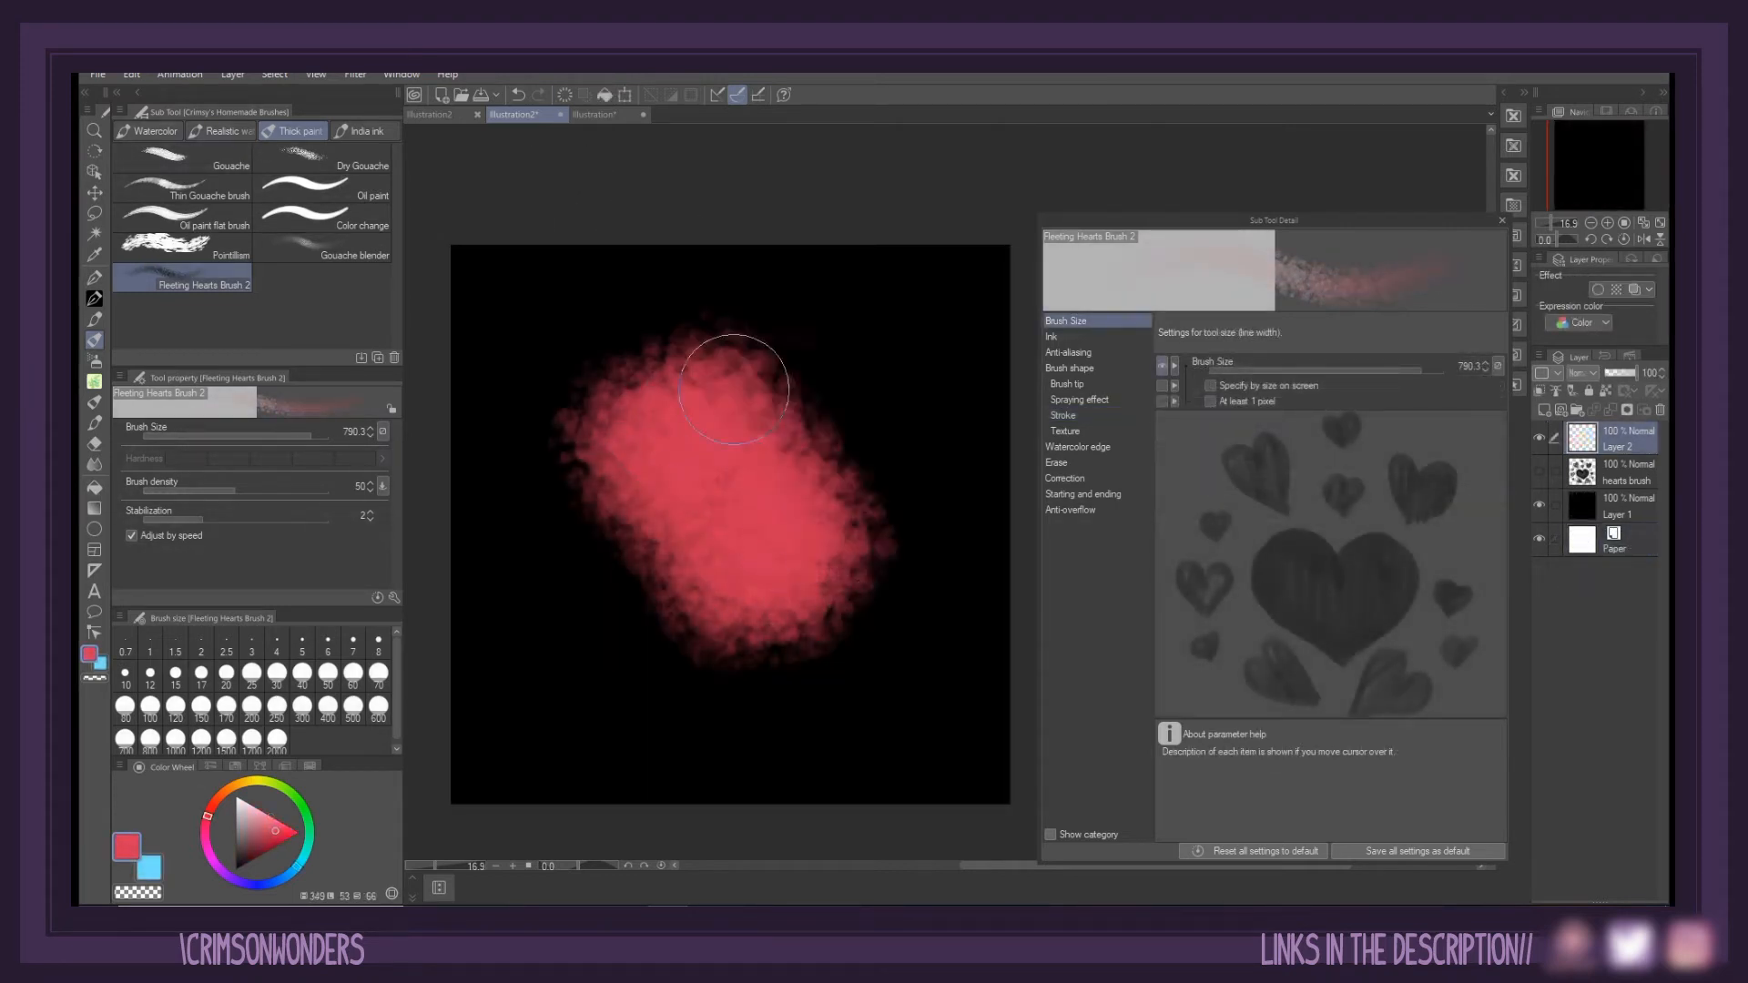
# Extend the red blob on the black canvas, blend dark red into its right side and light orange into its lower-left side
pyautogui.moveTo(734, 389); pyautogui.dragTo(820, 491)
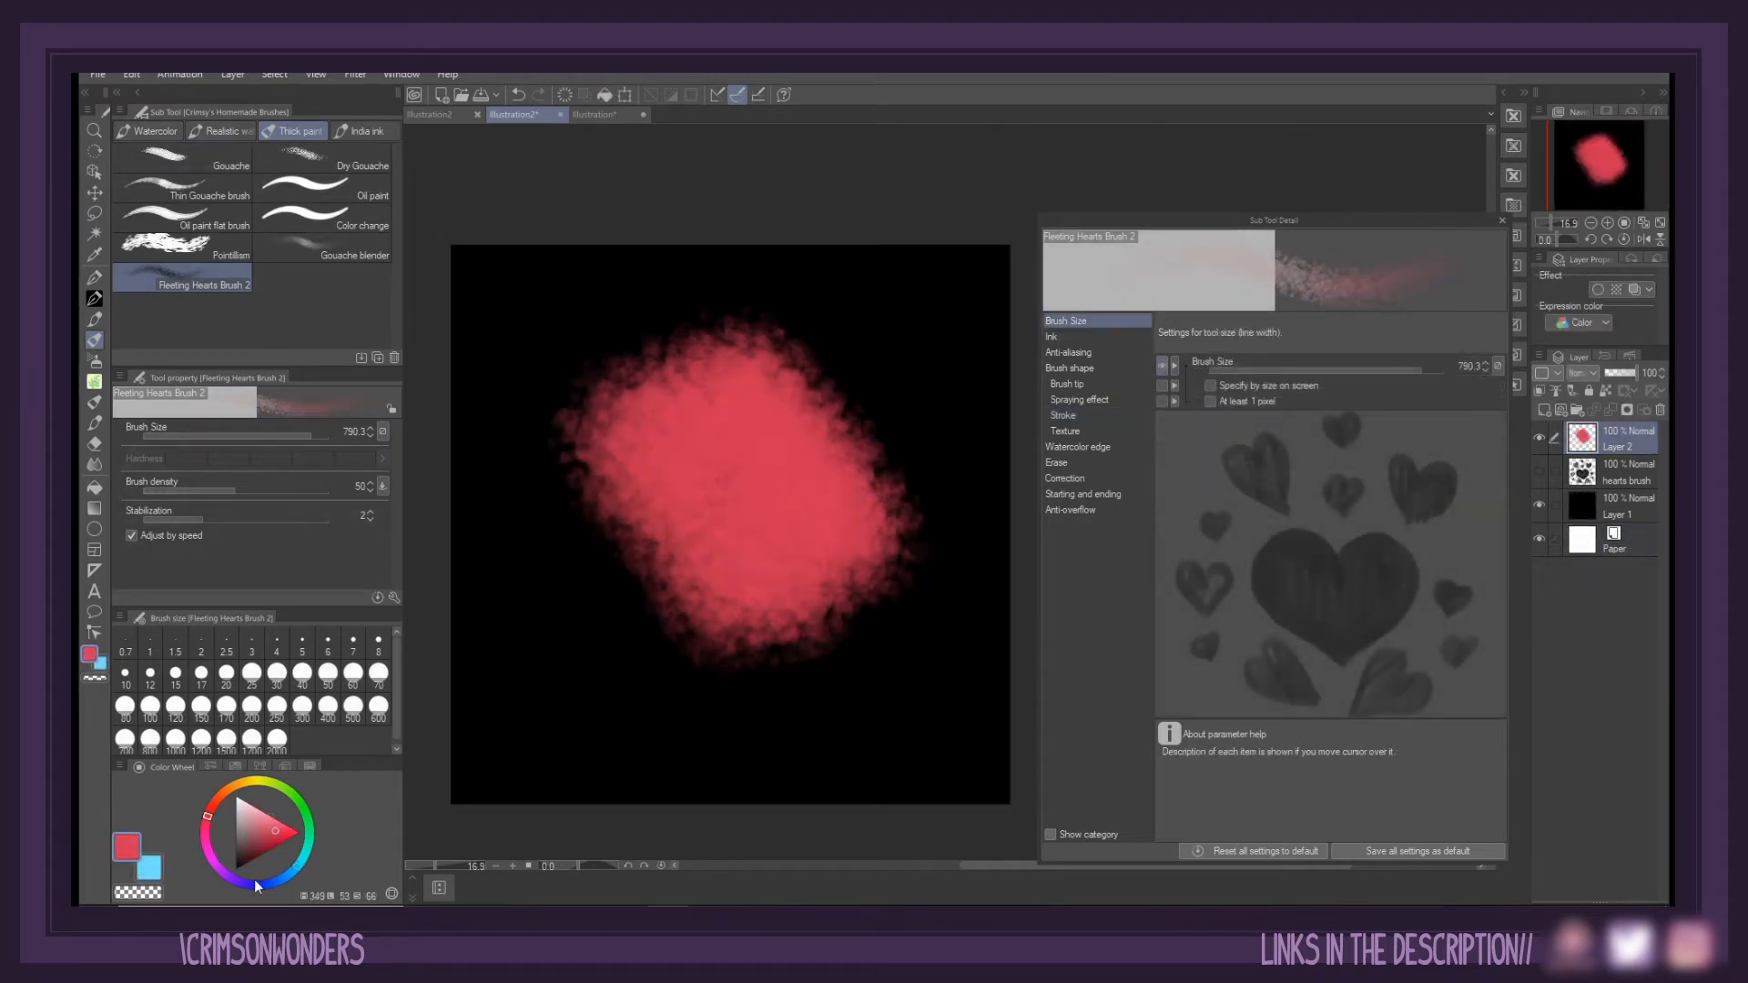
pyautogui.click(261, 854)
pyautogui.moveTo(906, 330)
pyautogui.mouseDown()
pyautogui.moveTo(954, 398)
pyautogui.moveTo(890, 573)
pyautogui.moveTo(862, 567)
pyautogui.mouseUp()
pyautogui.click(226, 791)
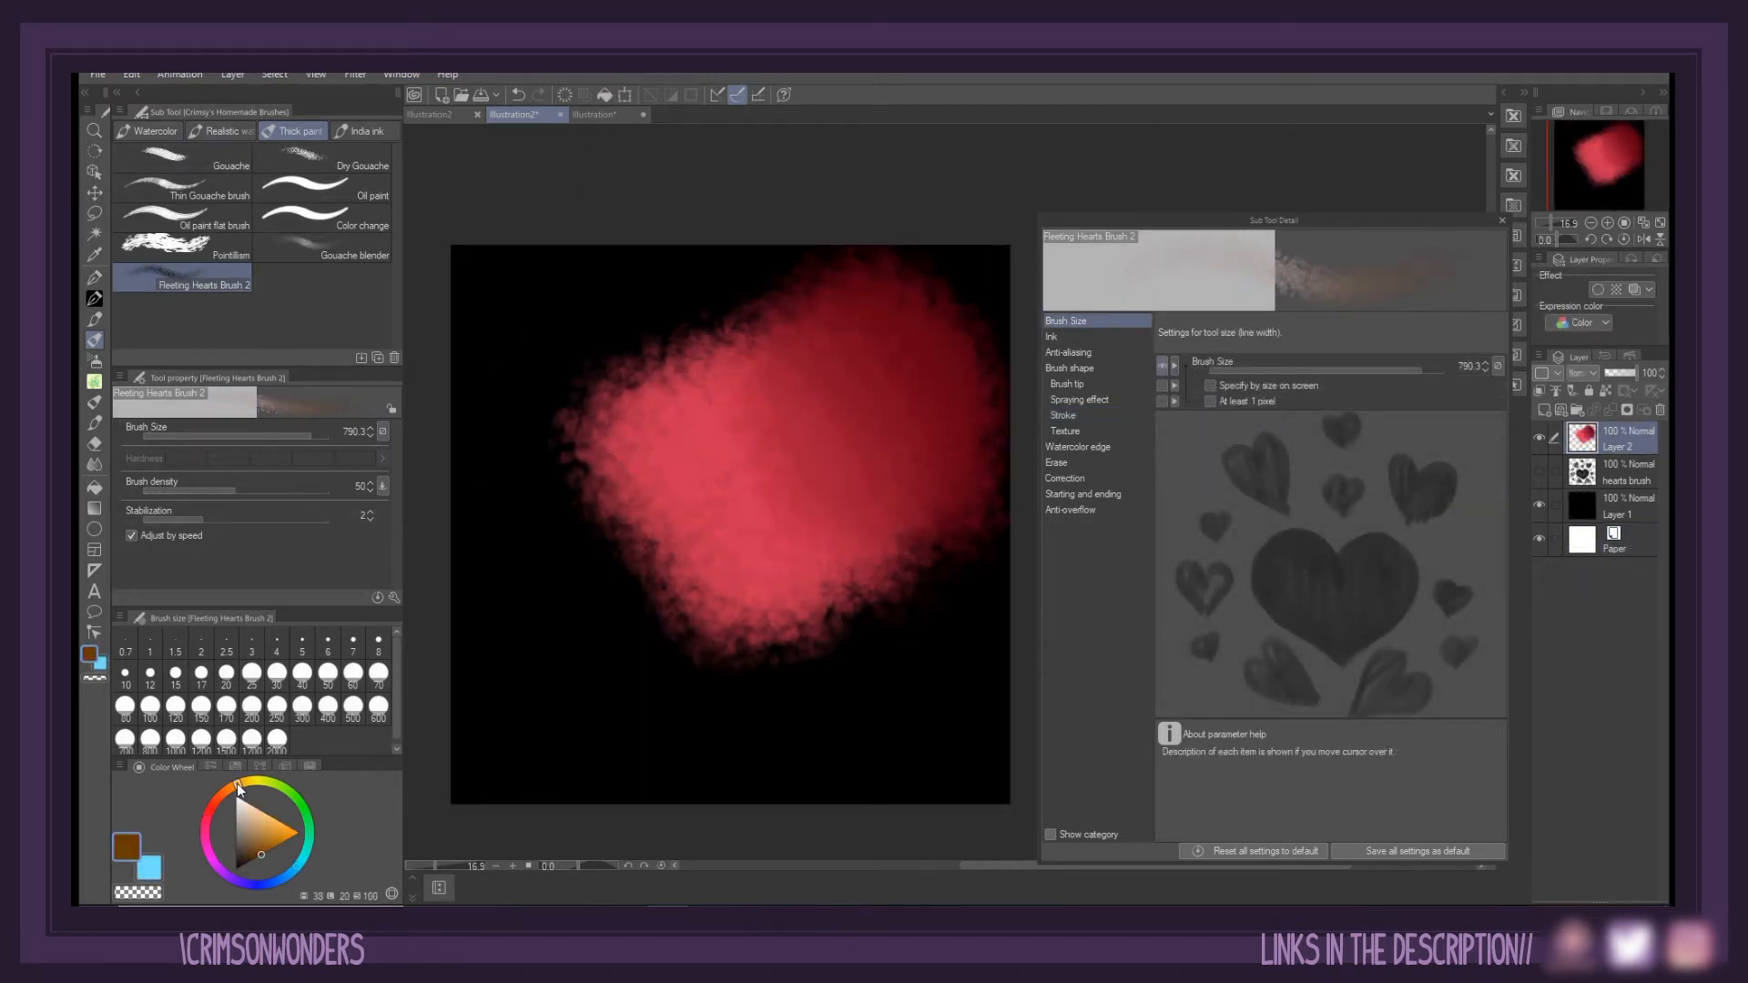
pyautogui.click(270, 815)
pyautogui.moveTo(585, 616)
pyautogui.mouseDown()
pyautogui.moveTo(591, 655)
pyautogui.moveTo(667, 574)
pyautogui.moveTo(728, 544)
pyautogui.moveTo(667, 661)
pyautogui.moveTo(537, 524)
pyautogui.mouseUp()
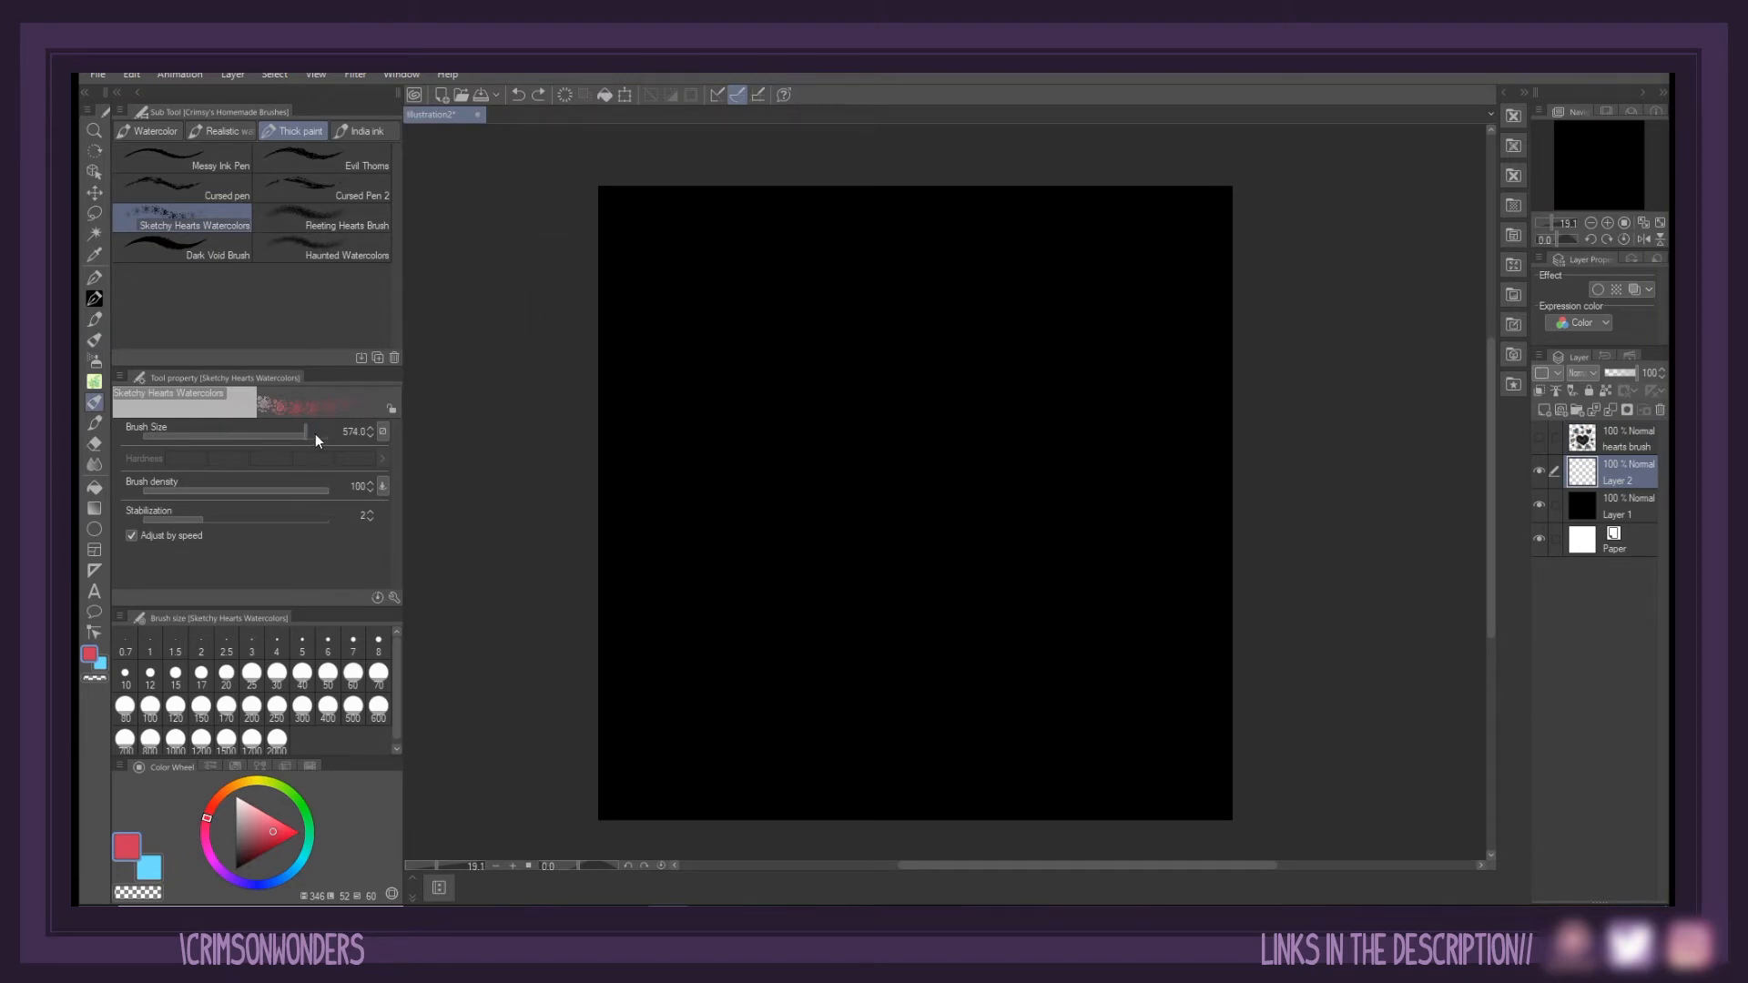
# Enlarge the Sketchy Hearts Watercolors brush to about 692.2 and paint parallel diagonal rows of hearts in red and light orange
pyautogui.moveTo(315, 436); pyautogui.dragTo(309, 435)
pyautogui.moveTo(557, 234); pyautogui.dragTo(1106, 824)
pyautogui.click(231, 788)
pyautogui.click(265, 813)
pyautogui.moveTo(629, 175); pyautogui.dragTo(1215, 811)
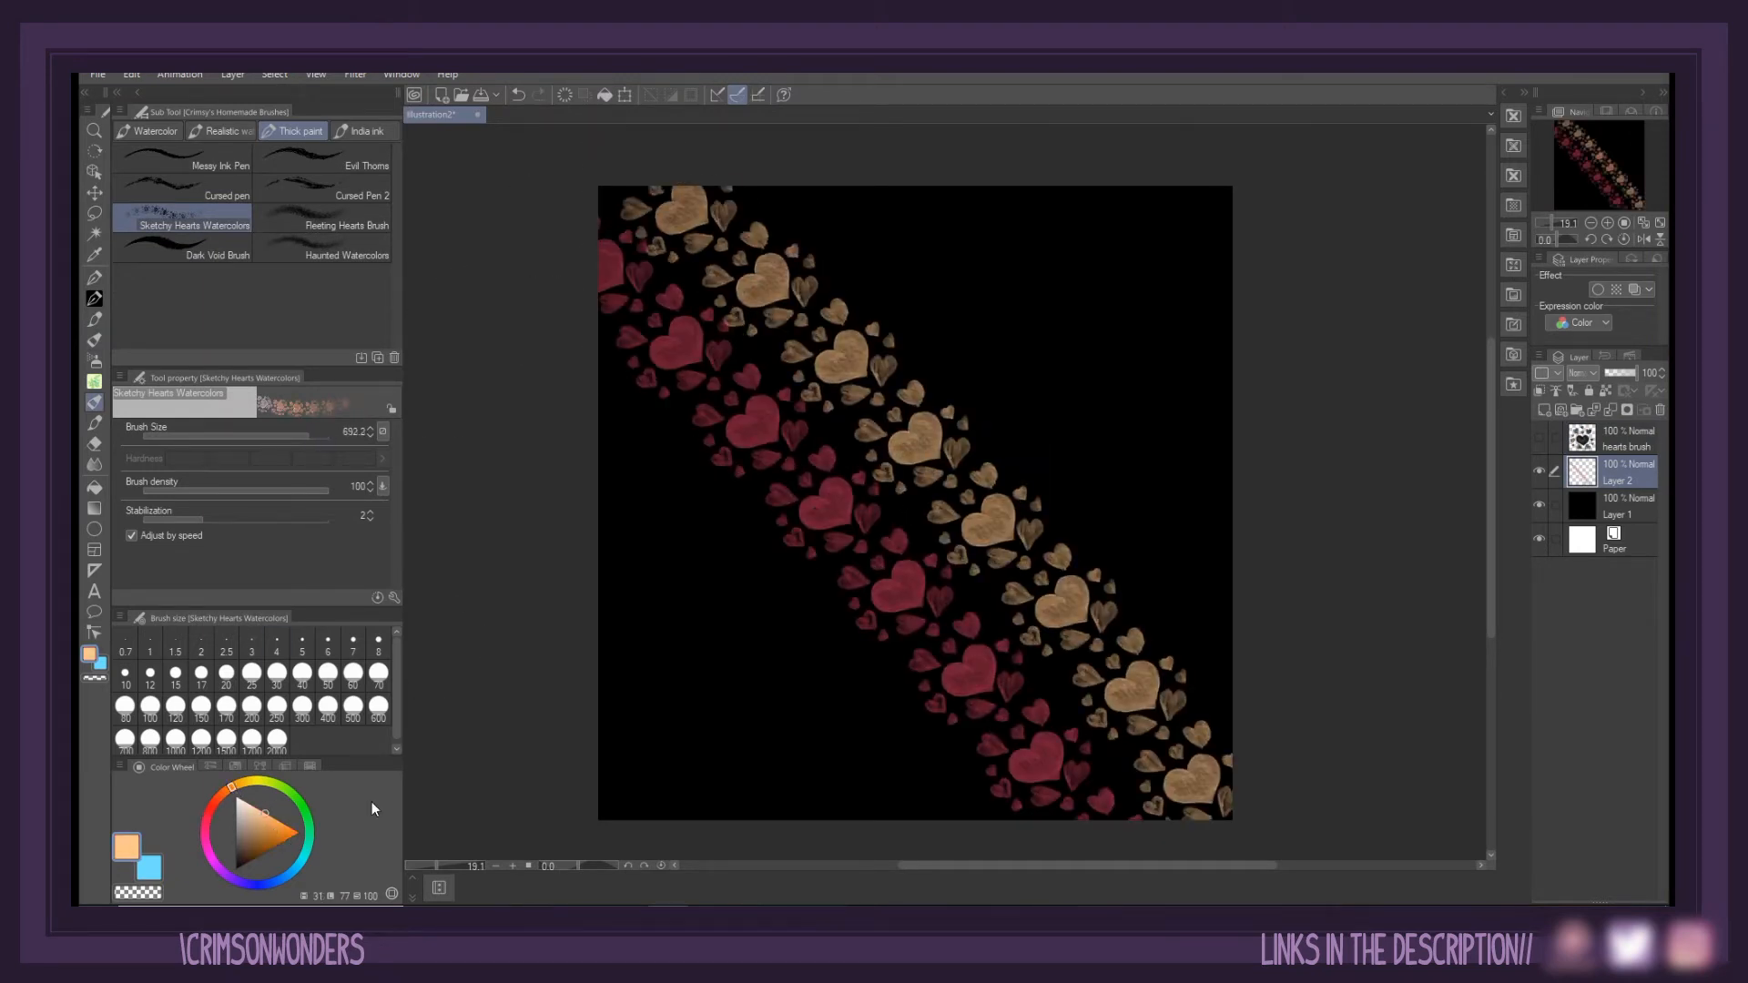
# Paint green, teal and light blue diagonal rows of hearts in order toward the canvas's upper-right corner
pyautogui.click(282, 786)
pyautogui.moveTo(801, 173); pyautogui.dragTo(1266, 687)
pyautogui.click(309, 829)
pyautogui.moveTo(938, 168); pyautogui.dragTo(1333, 666)
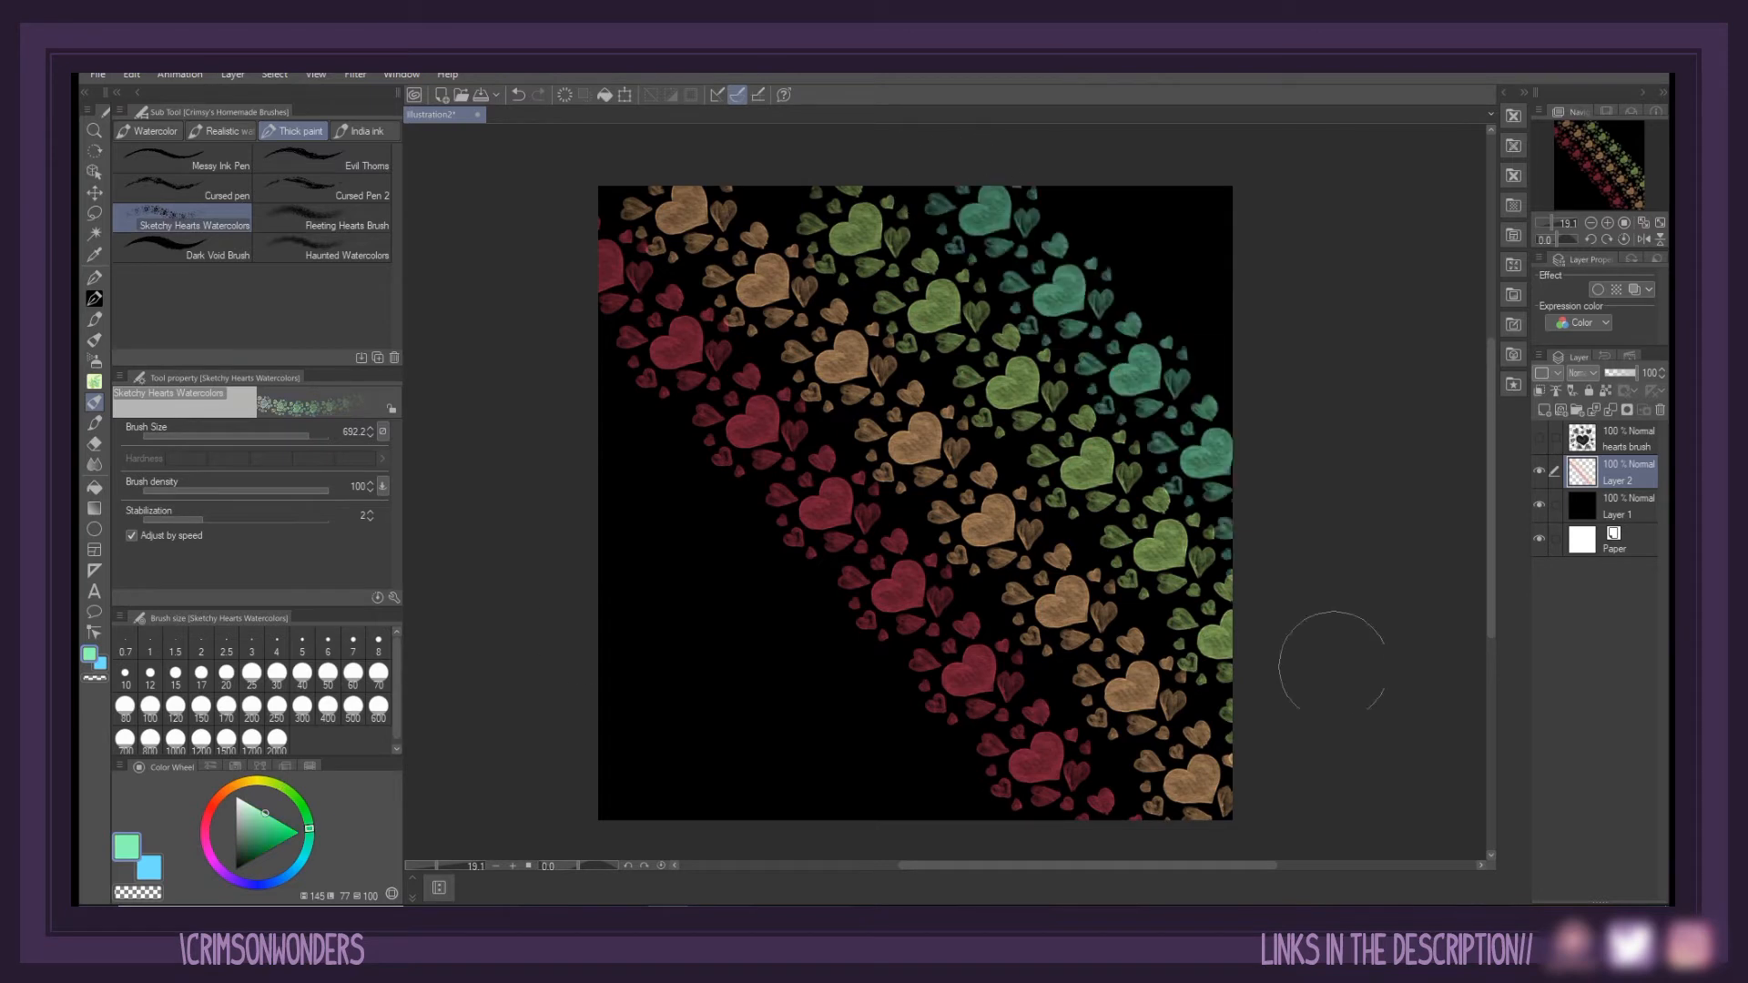
pyautogui.click(307, 851)
pyautogui.moveTo(1083, 173); pyautogui.dragTo(1353, 516)
# Paint pink and purple diagonal rows of hearts in order toward the canvas's lower-left corner
pyautogui.click(209, 845)
pyautogui.moveTo(564, 355); pyautogui.dragTo(992, 856)
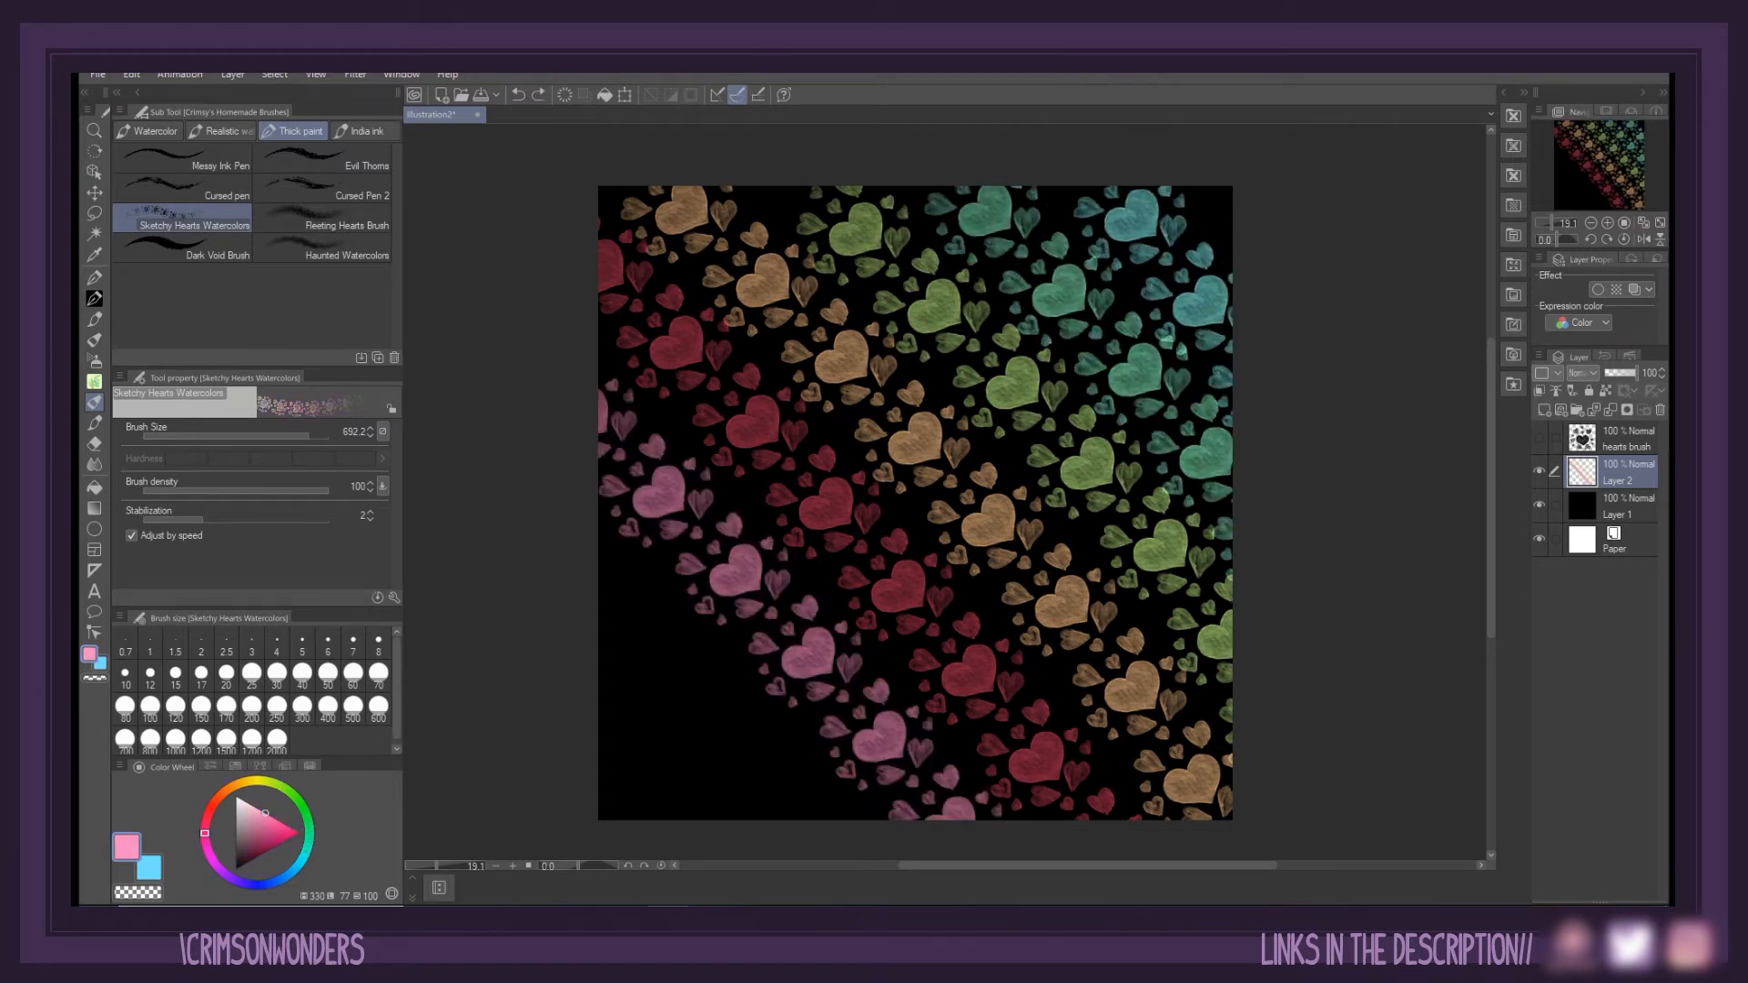
pyautogui.click(225, 874)
pyautogui.moveTo(510, 546); pyautogui.dragTo(792, 837)
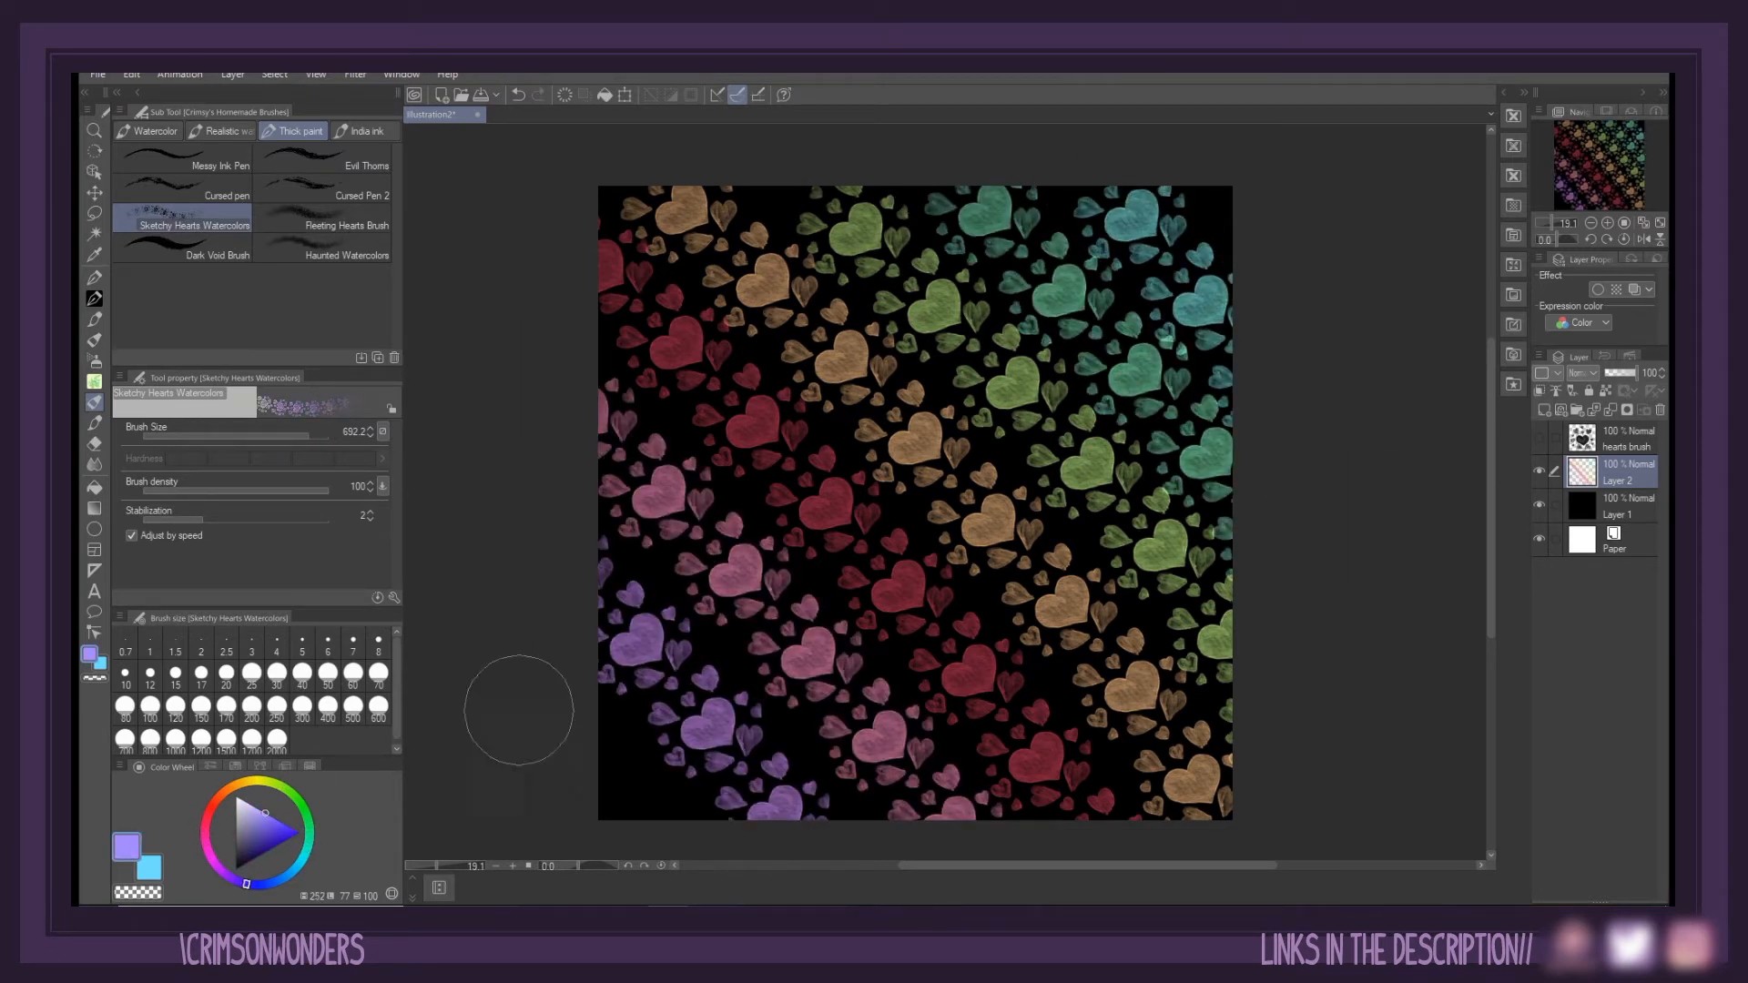
# Create a custom Brush sub tool named Sketchy Hearts Pattern with Direct draw output and add the hearts material as its brush tip
pyautogui.click(258, 236)
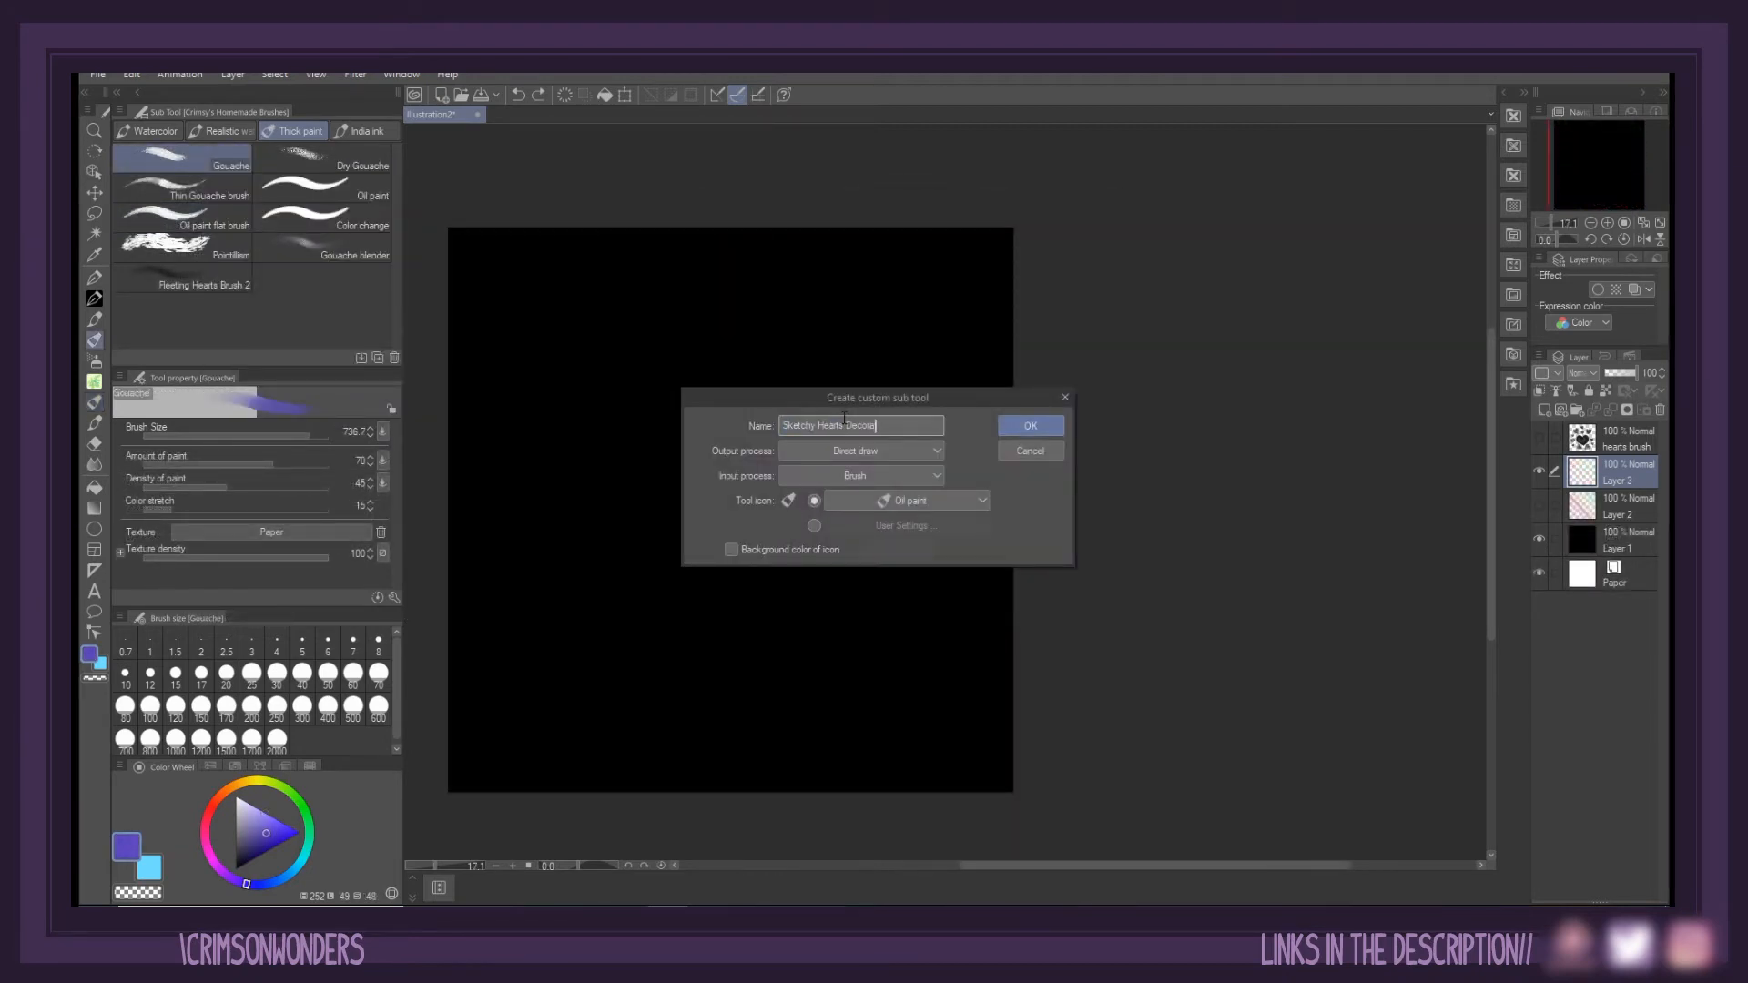
pyautogui.click(1027, 426)
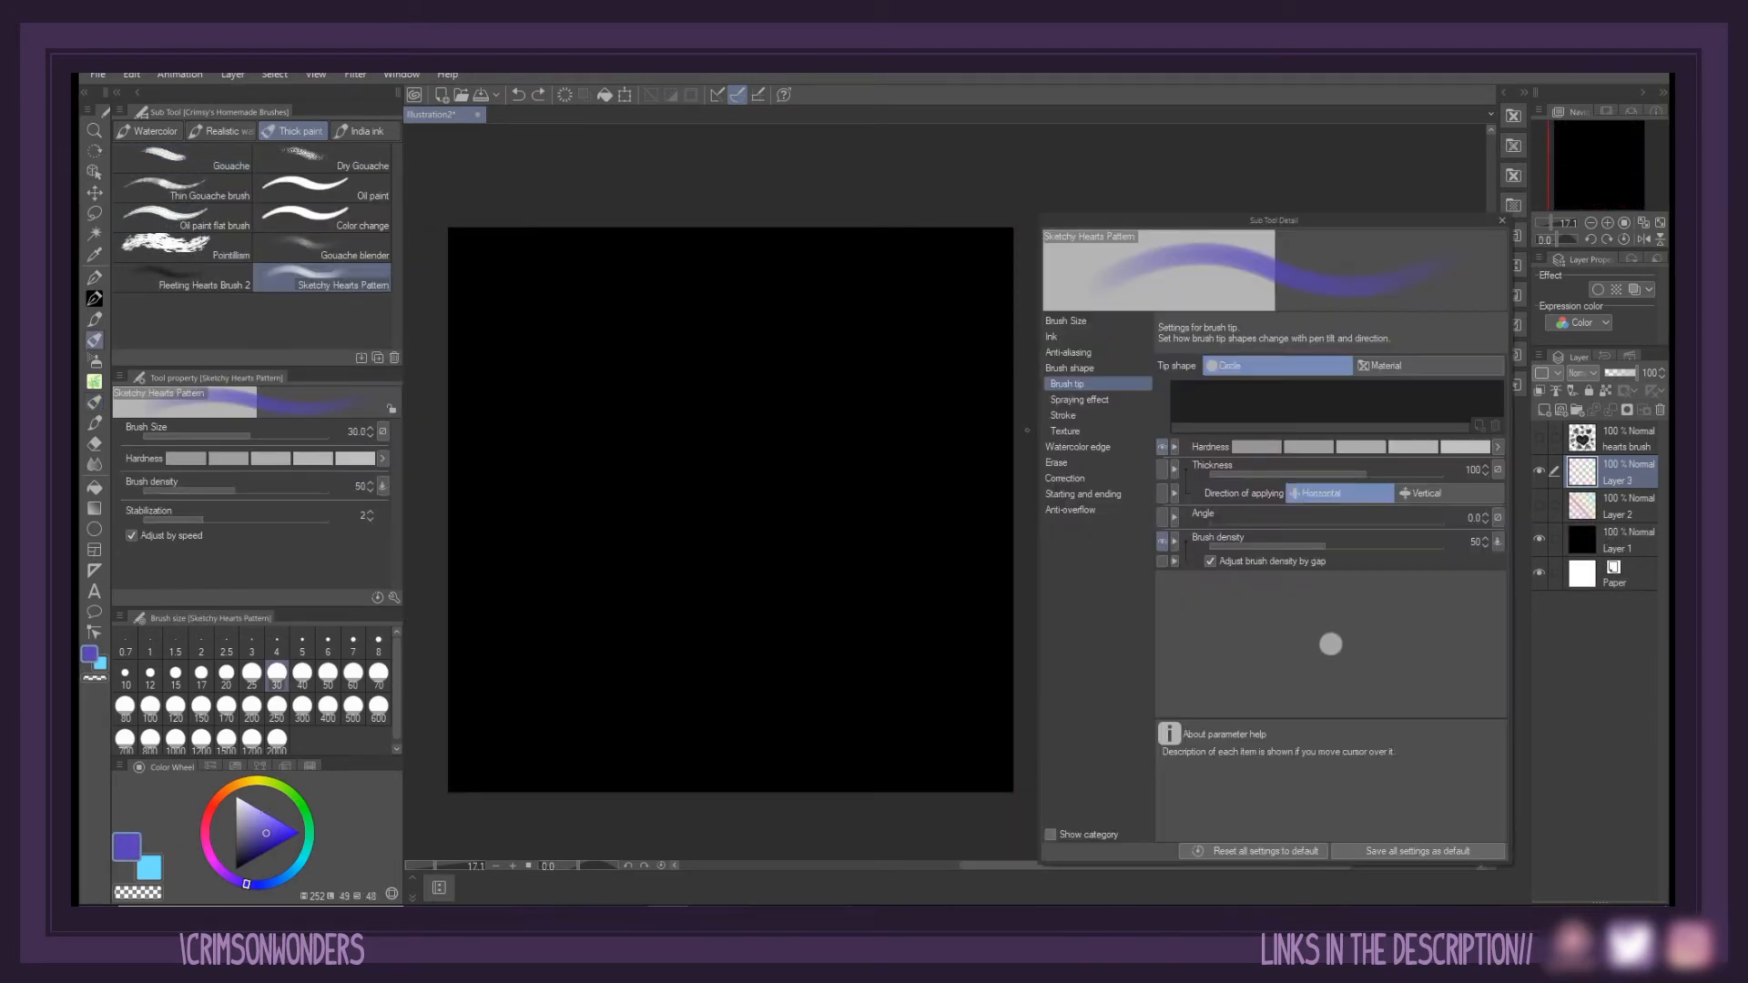
pyautogui.click(1448, 366)
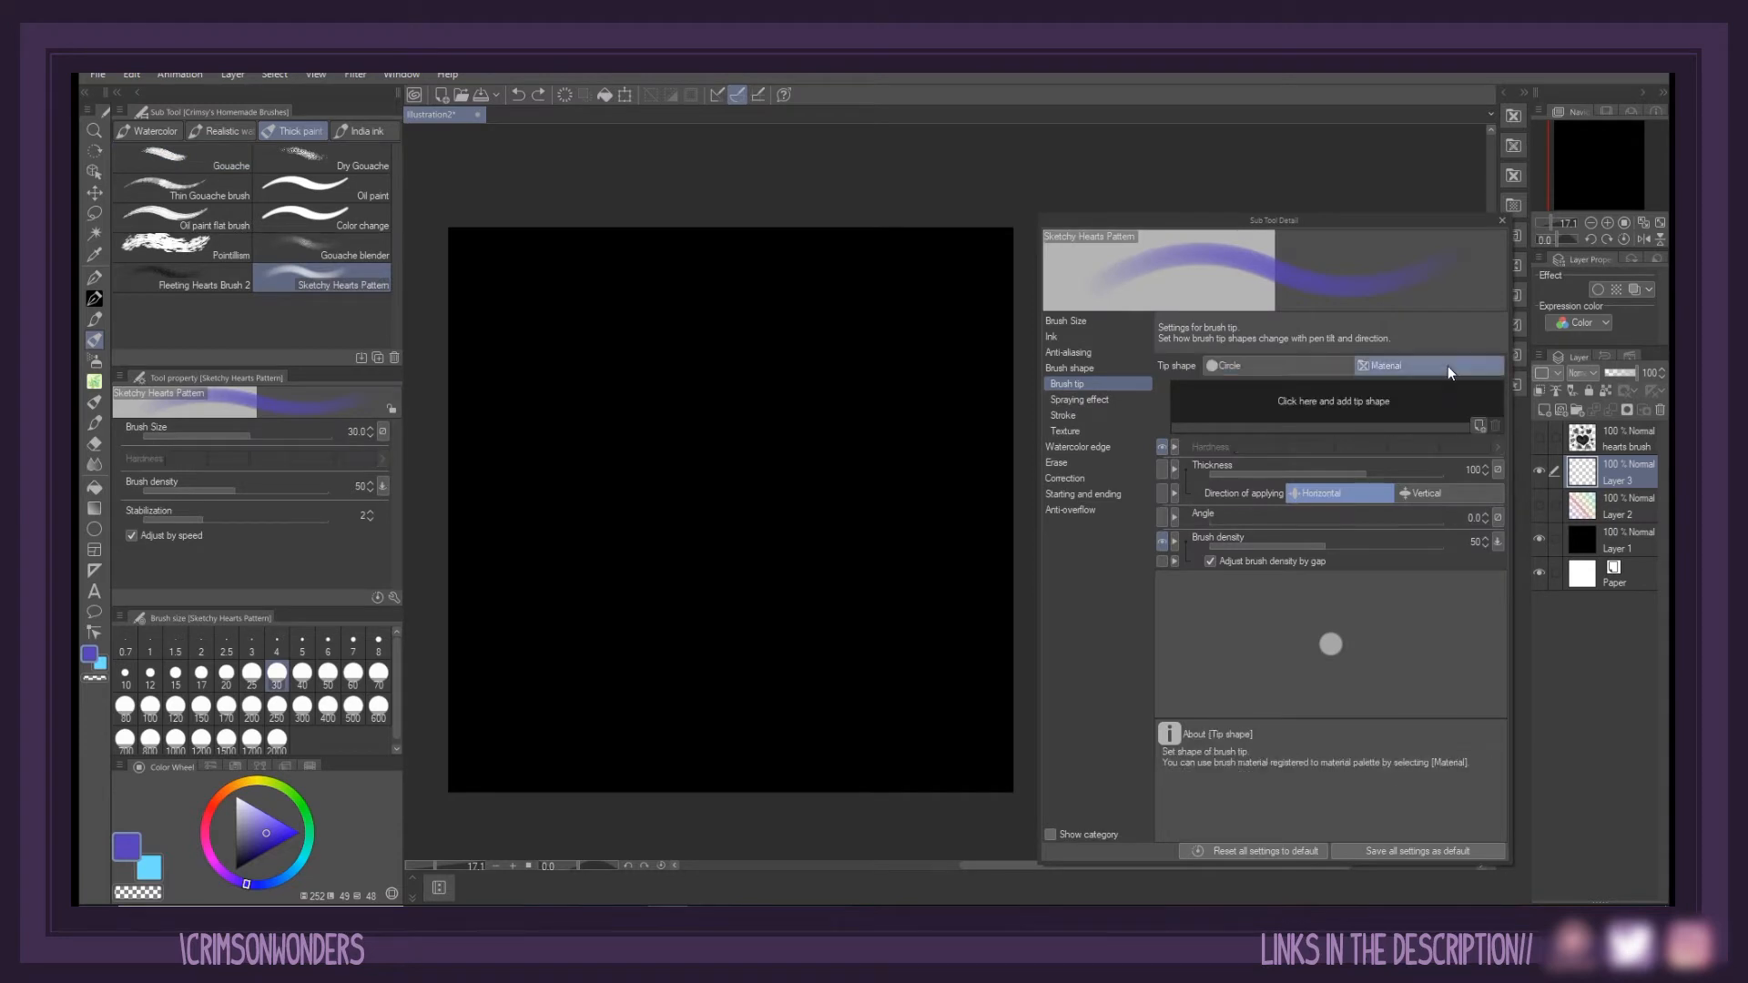
pyautogui.click(1479, 425)
pyautogui.write('heart')
pyautogui.click(790, 437)
pyautogui.click(1079, 294)
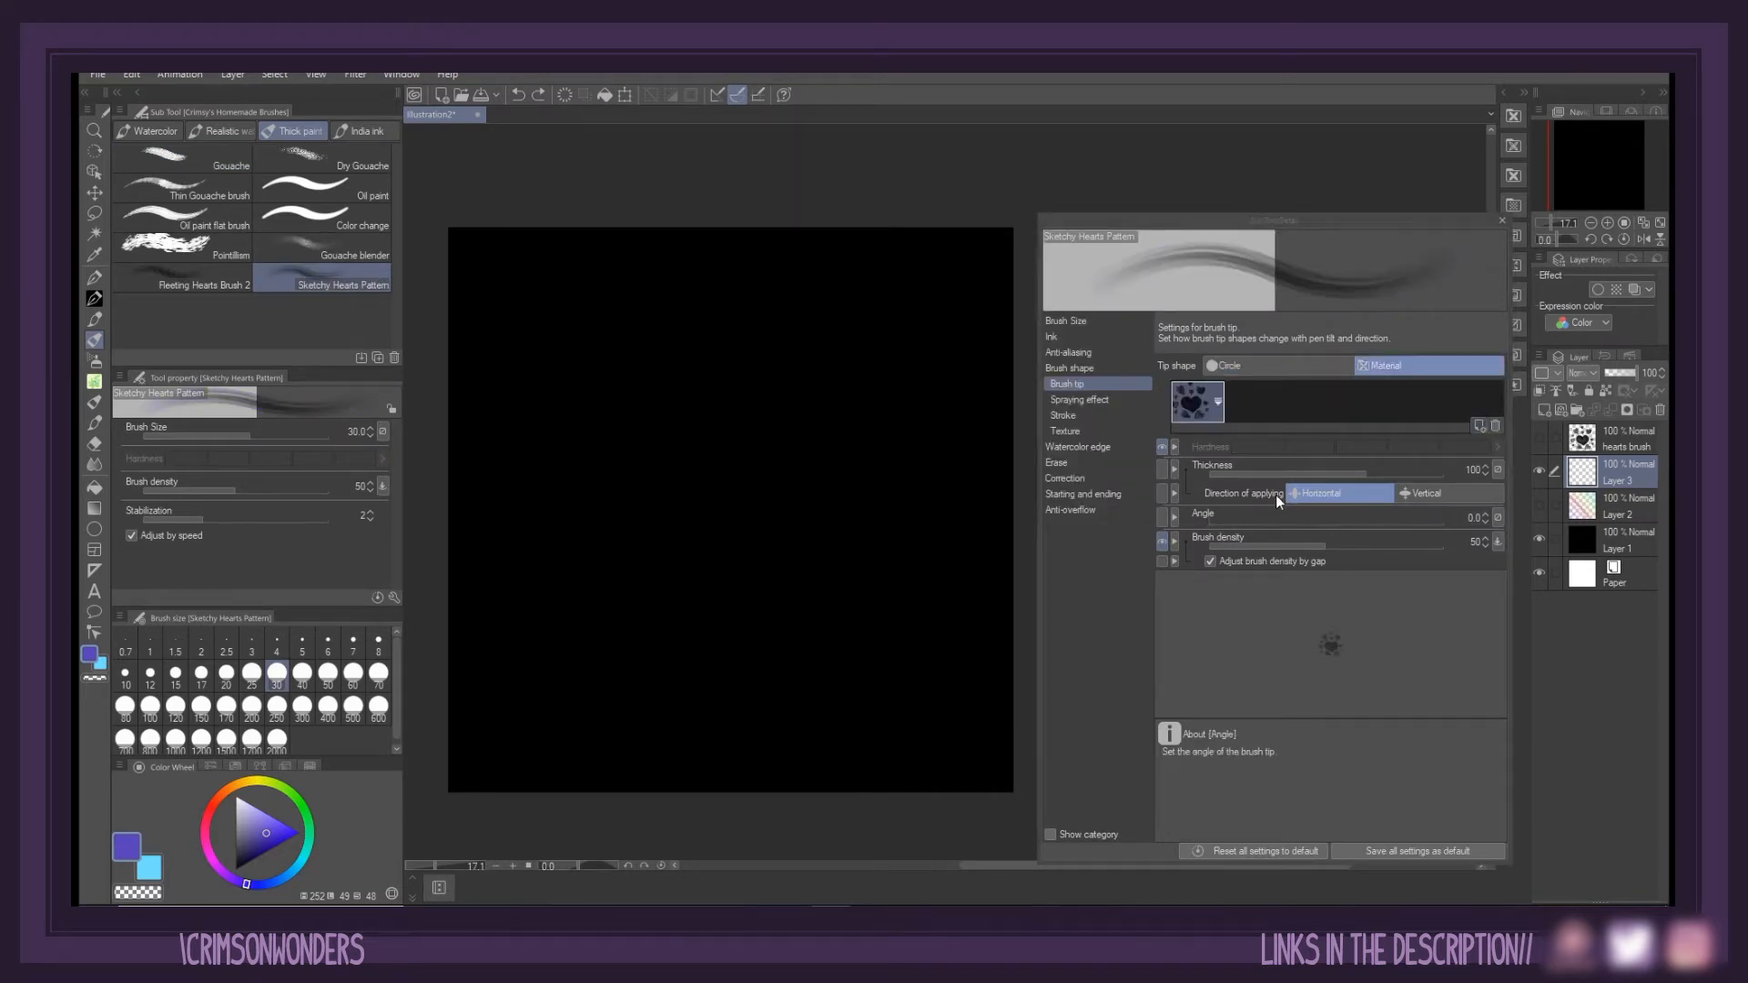
# Set the ink to Blend color mixing with Amount of paint 30 and Density of paint 100
pyautogui.click(1056, 337)
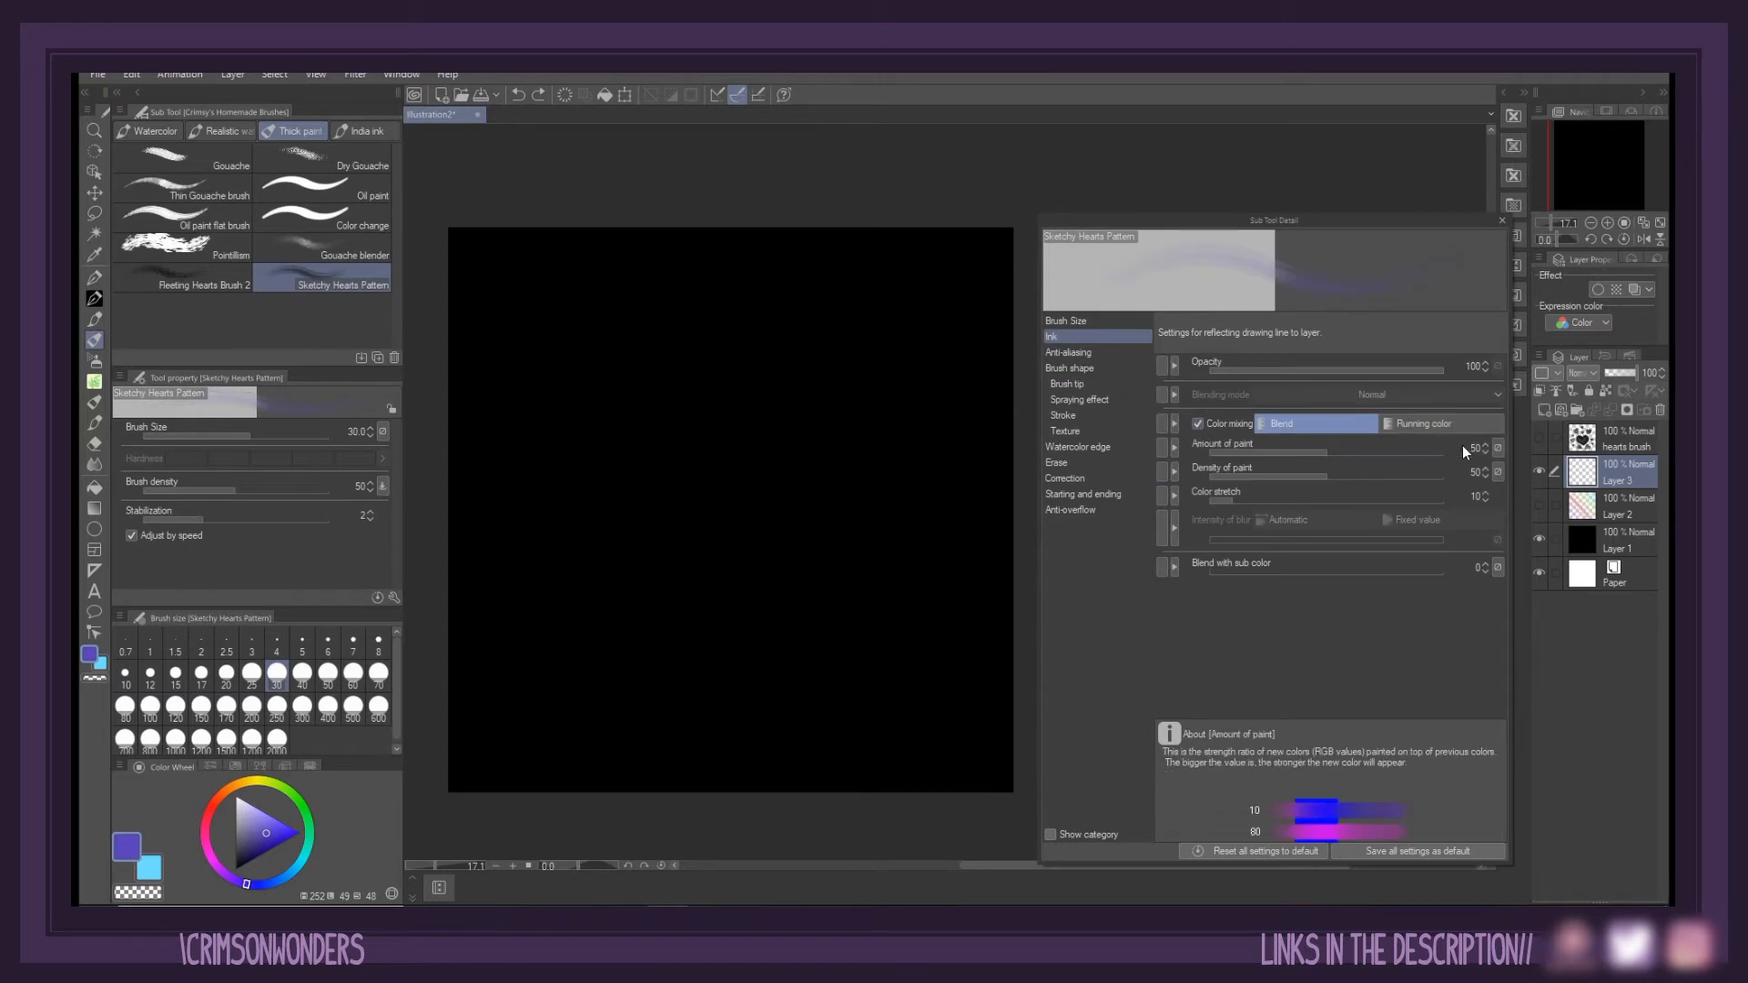
pyautogui.click(1469, 447)
pyautogui.moveTo(1321, 472); pyautogui.dragTo(1460, 487)
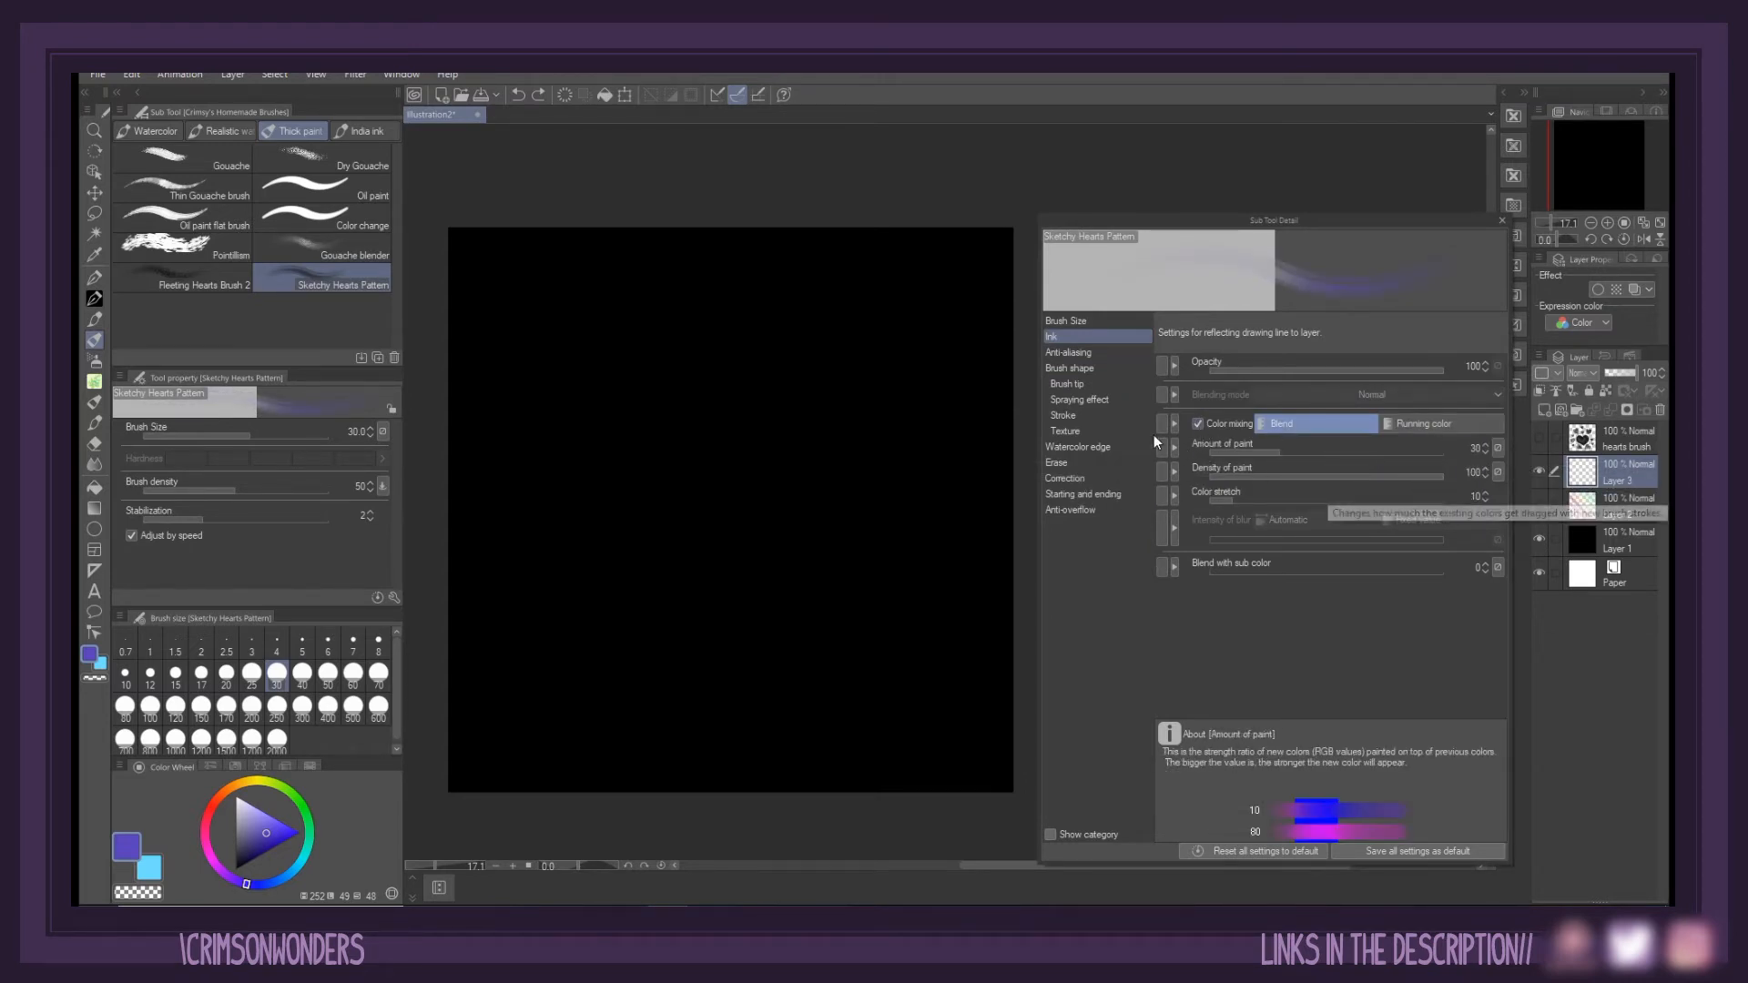
# Turn on the Ribbon stroke option, set the brush size to 723.4 and paint a diagonal test row of purple hearts
pyautogui.click(1085, 415)
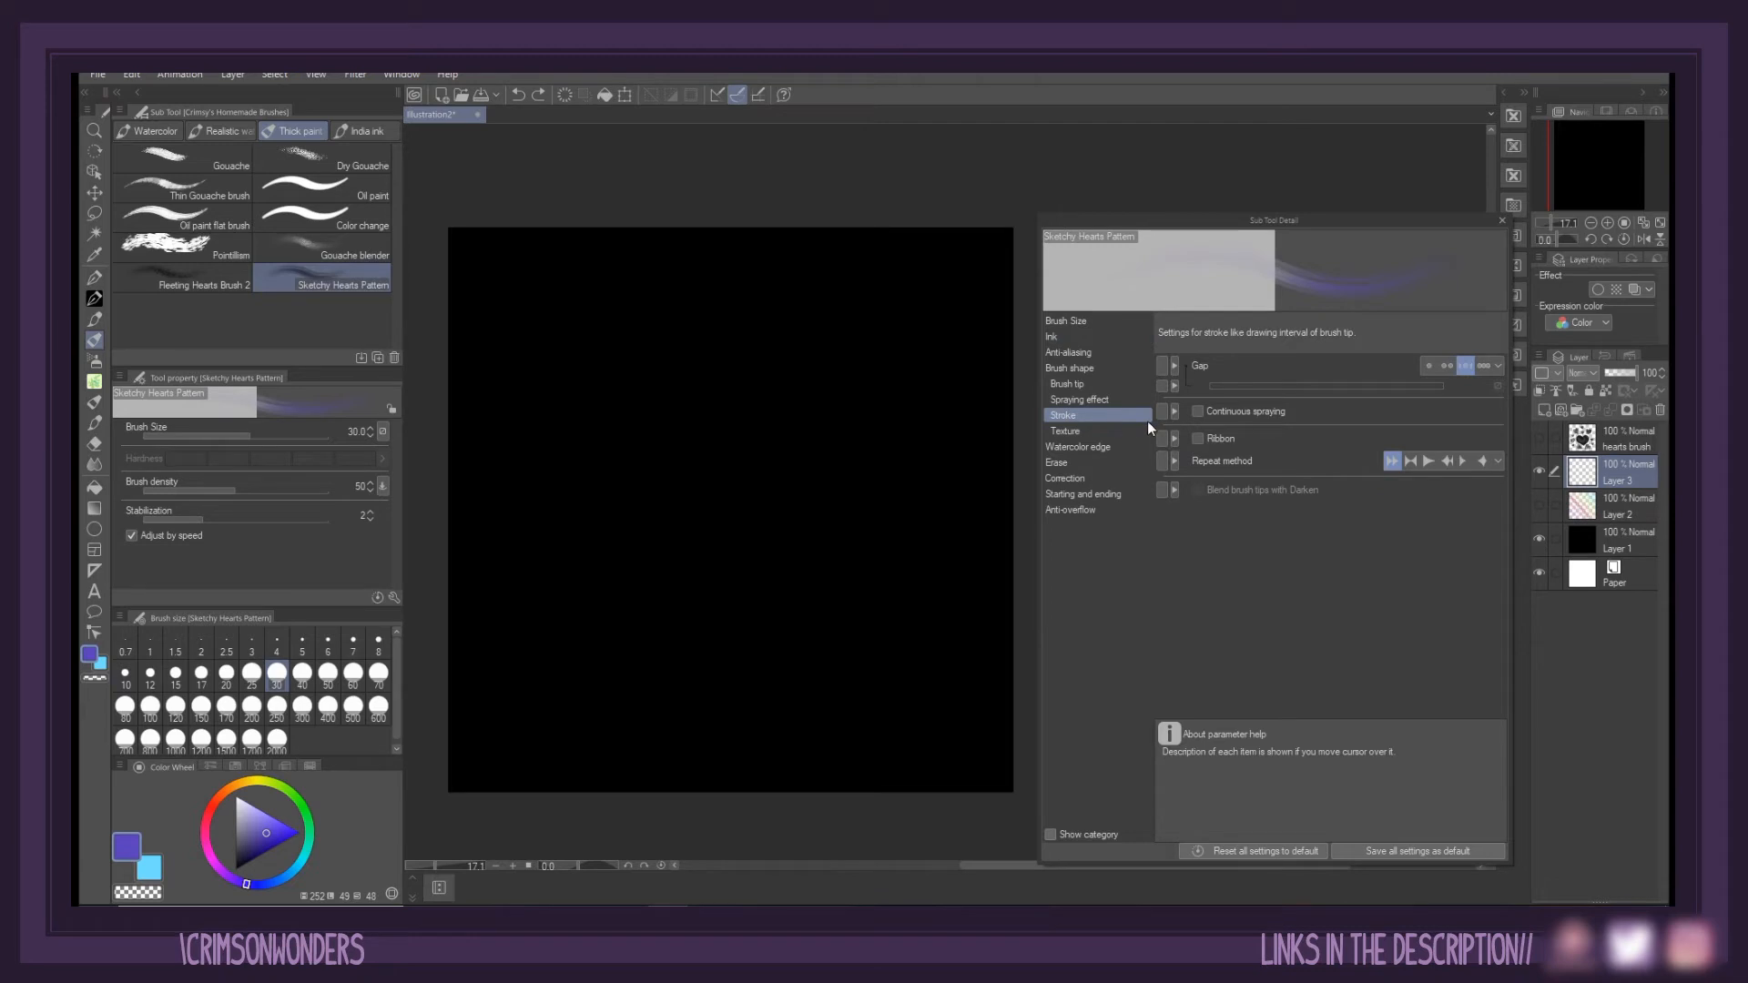
pyautogui.click(1200, 440)
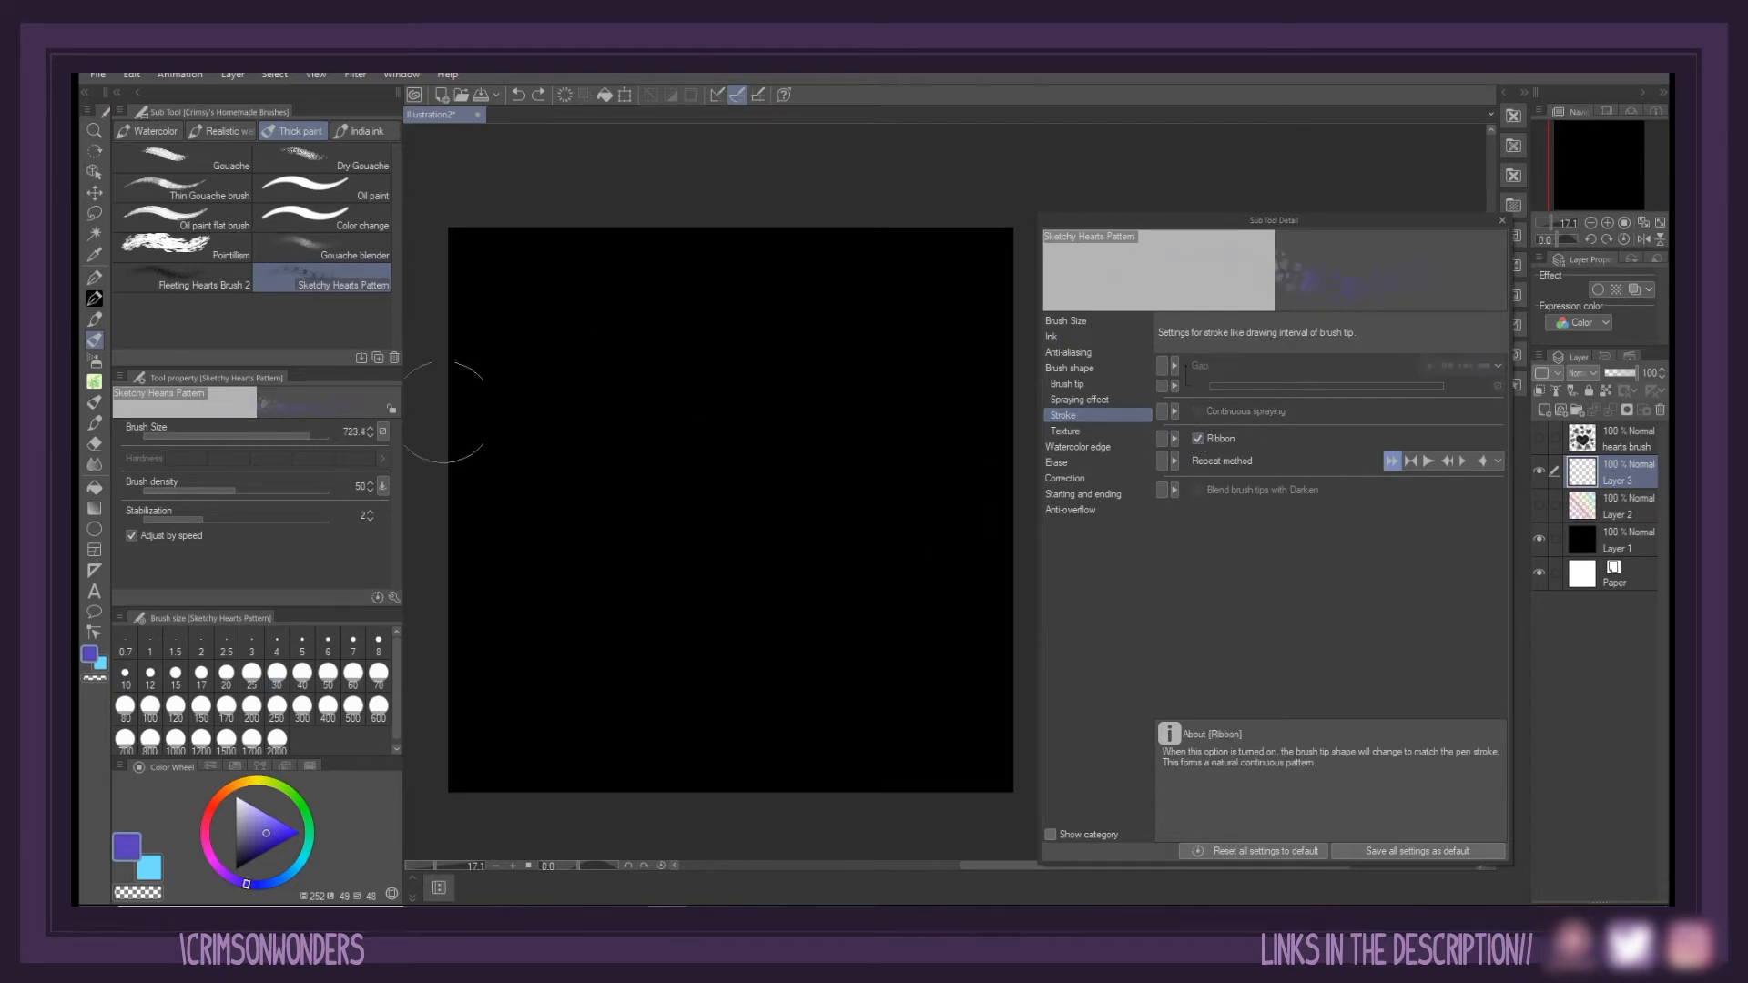
pyautogui.moveTo(508, 284)
pyautogui.mouseDown()
pyautogui.moveTo(823, 587)
pyautogui.moveTo(947, 678)
pyautogui.mouseUp()
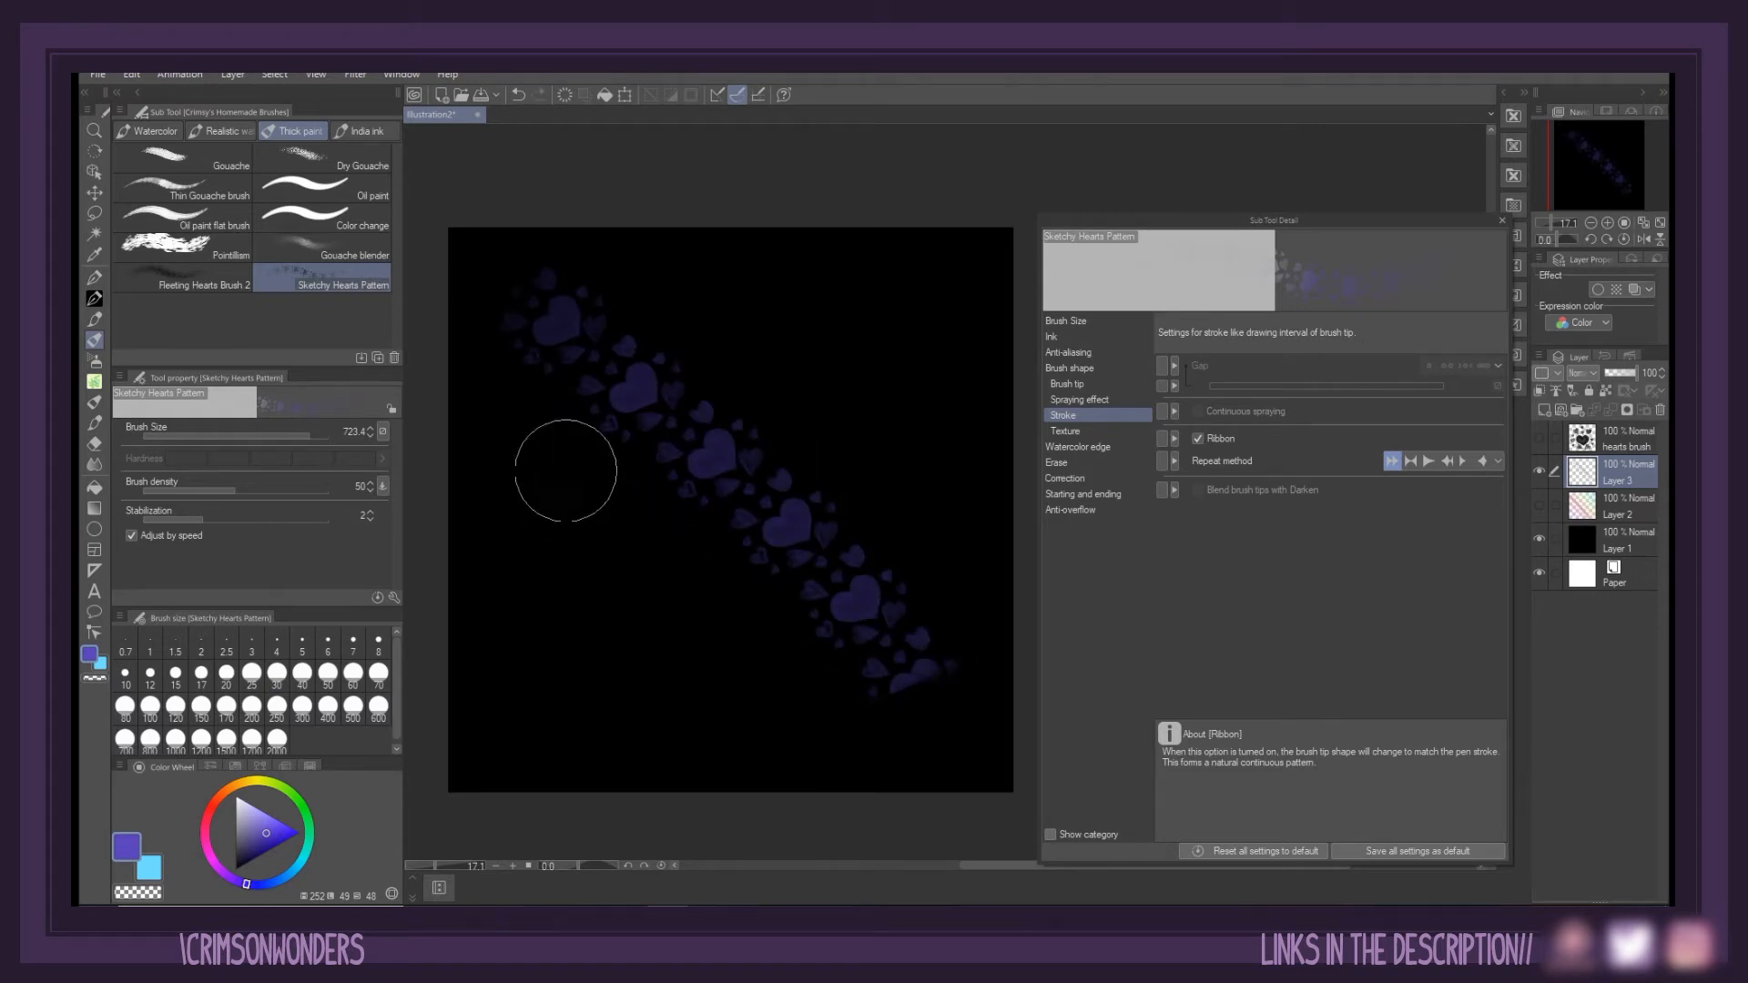
# Paint further test rows of purple hearts on both sides of the first one, and undo all the test strokes
pyautogui.moveTo(566, 471); pyautogui.dragTo(722, 675)
pyautogui.moveTo(562, 600); pyautogui.dragTo(639, 659)
pyautogui.moveTo(739, 348)
pyautogui.mouseDown()
pyautogui.moveTo(807, 406)
pyautogui.moveTo(937, 592)
pyautogui.mouseUp()
pyautogui.hotkey('ctrl', 'z')
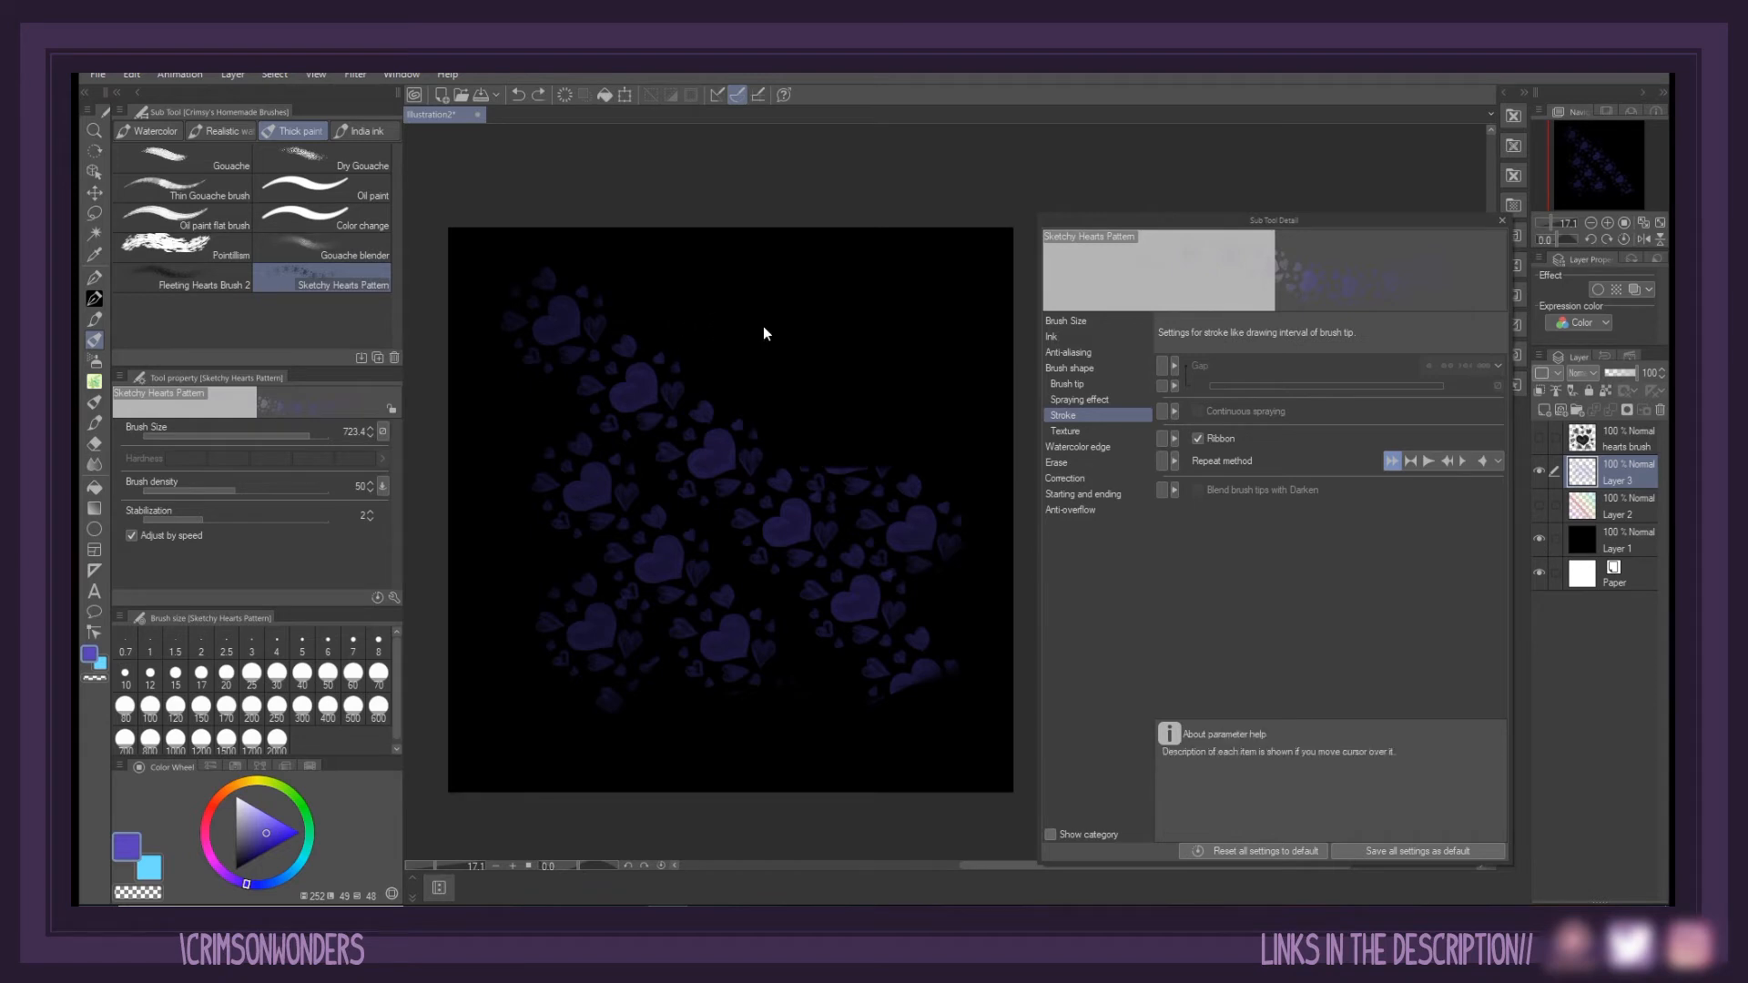
pyautogui.moveTo(754, 328); pyautogui.dragTo(936, 521)
pyautogui.hotkey('ctrl', 'z')
pyautogui.hotkey('ctrl', 'z')
pyautogui.hotkey('ctrl', 'z')
pyautogui.hotkey('ctrl', 'z')
pyautogui.hotkey('ctrl', 'z')
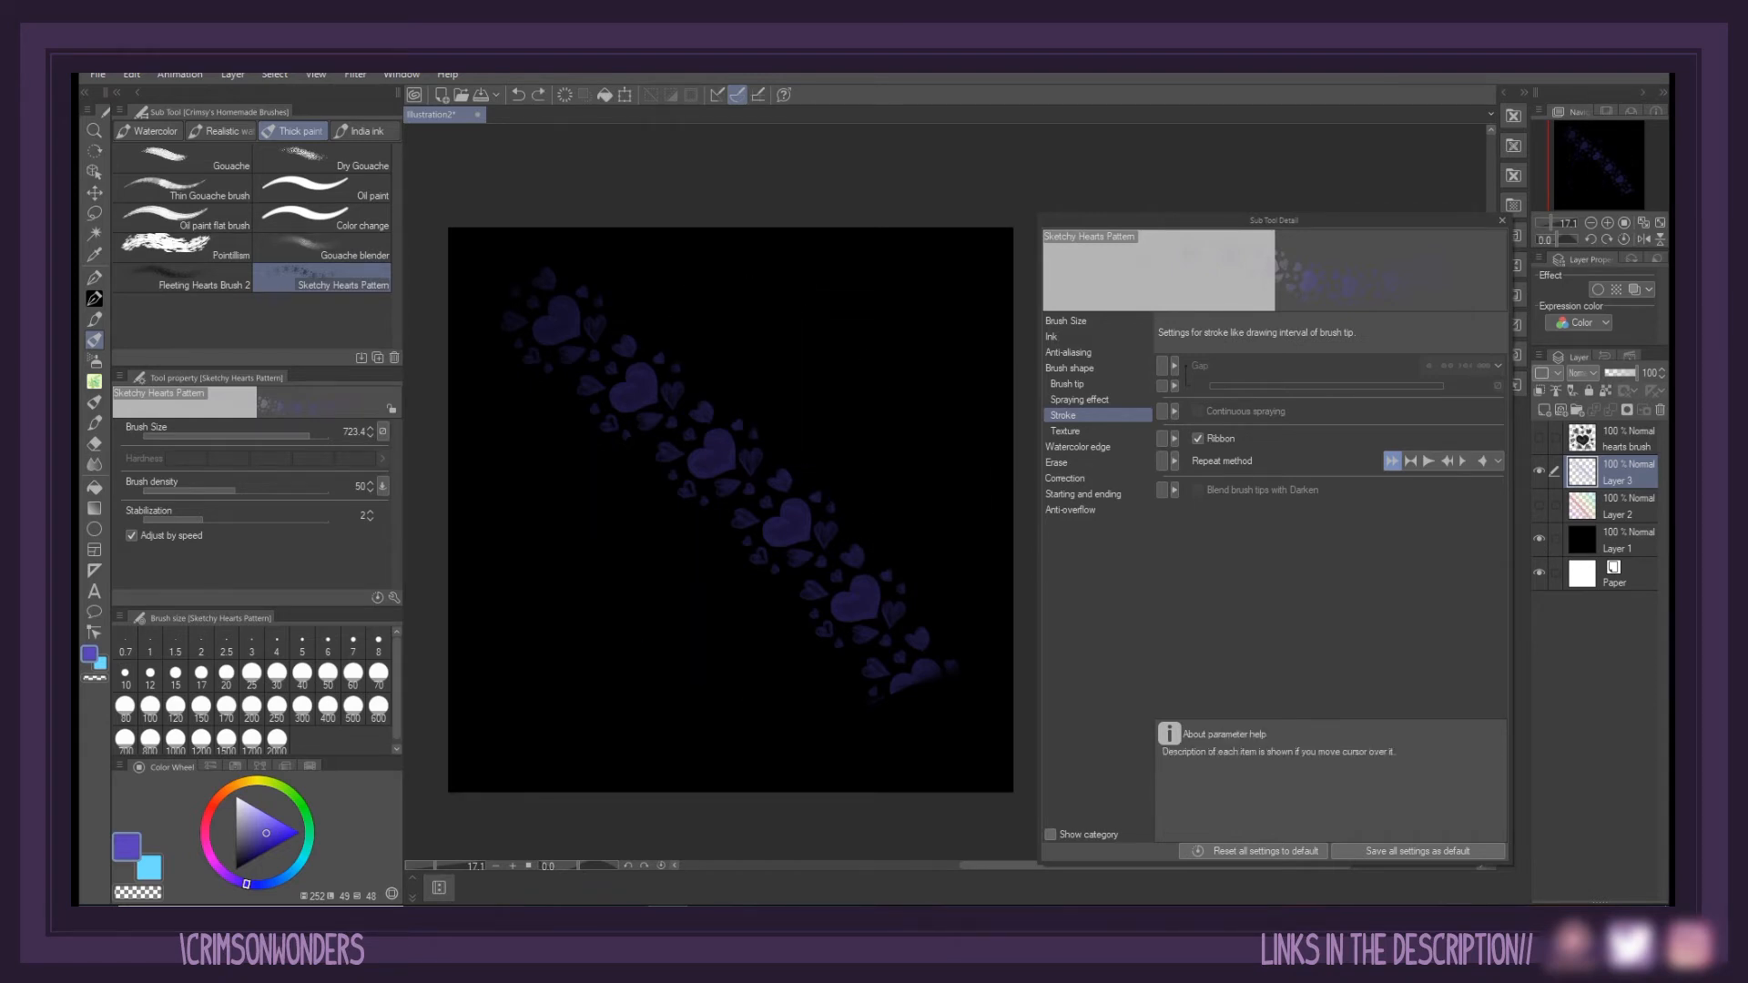
# Apply the 粗目 paper texture to the brush with Texture density 57 and Scale ratio 2
pyautogui.click(1091, 432)
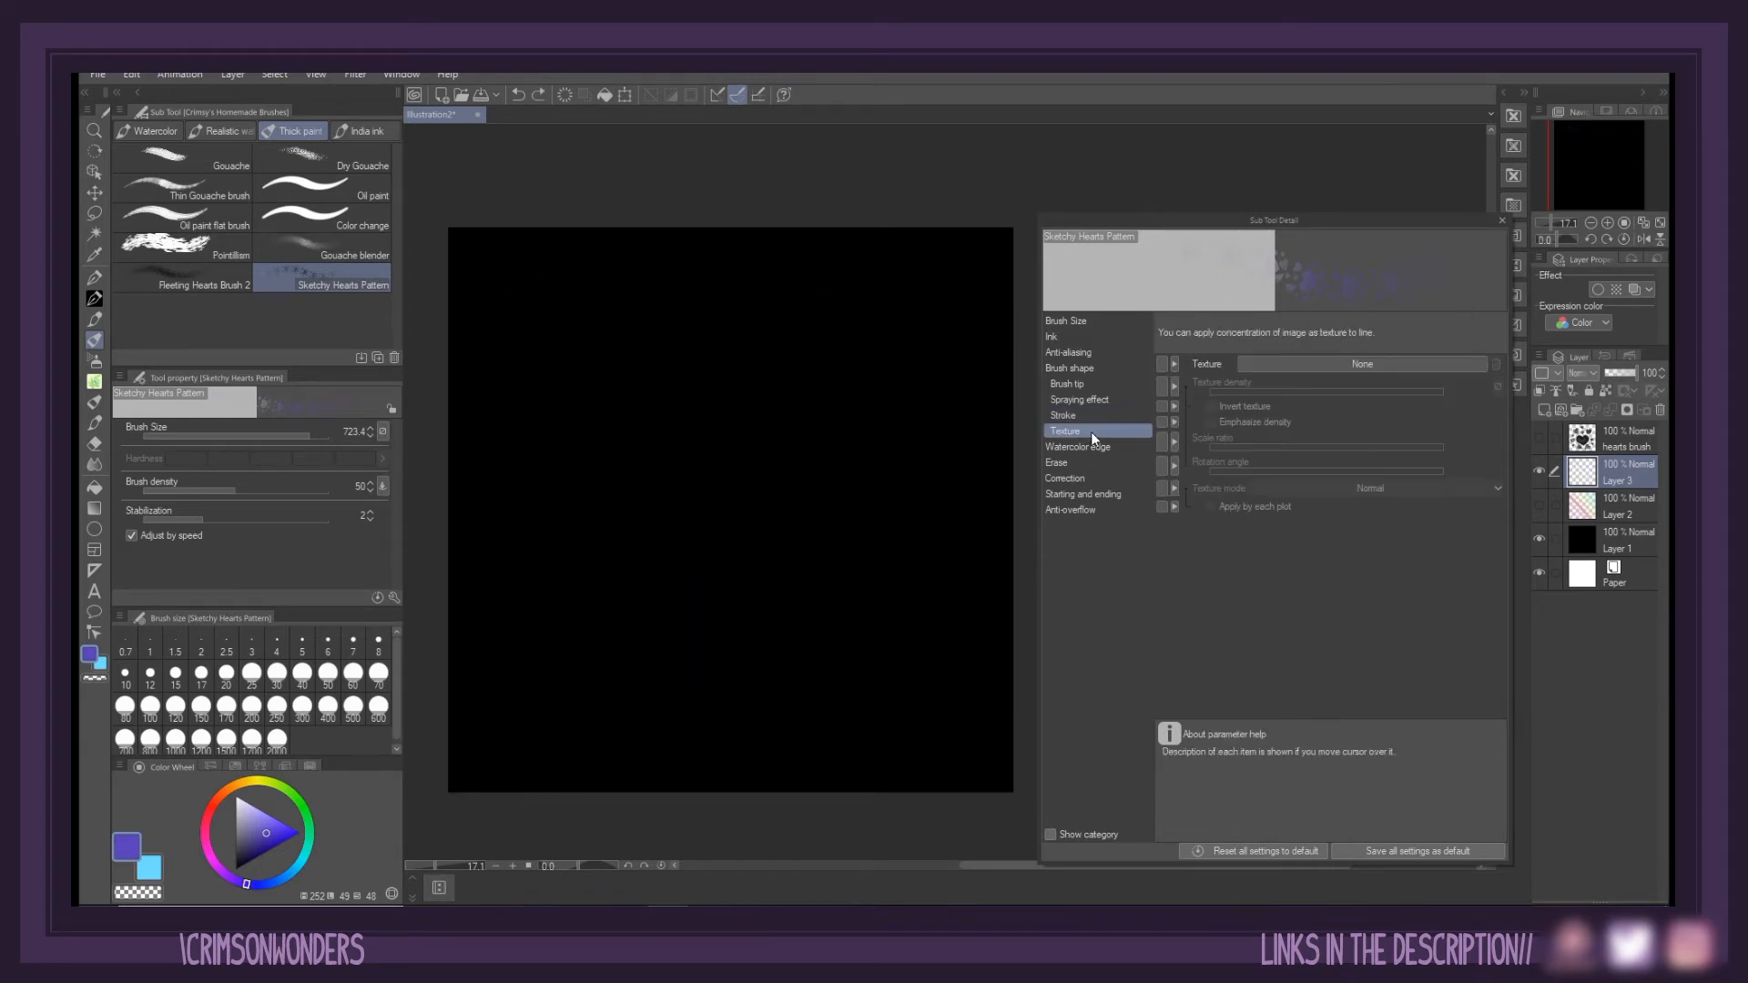
pyautogui.click(1296, 364)
pyautogui.moveTo(1036, 333); pyautogui.dragTo(1061, 597)
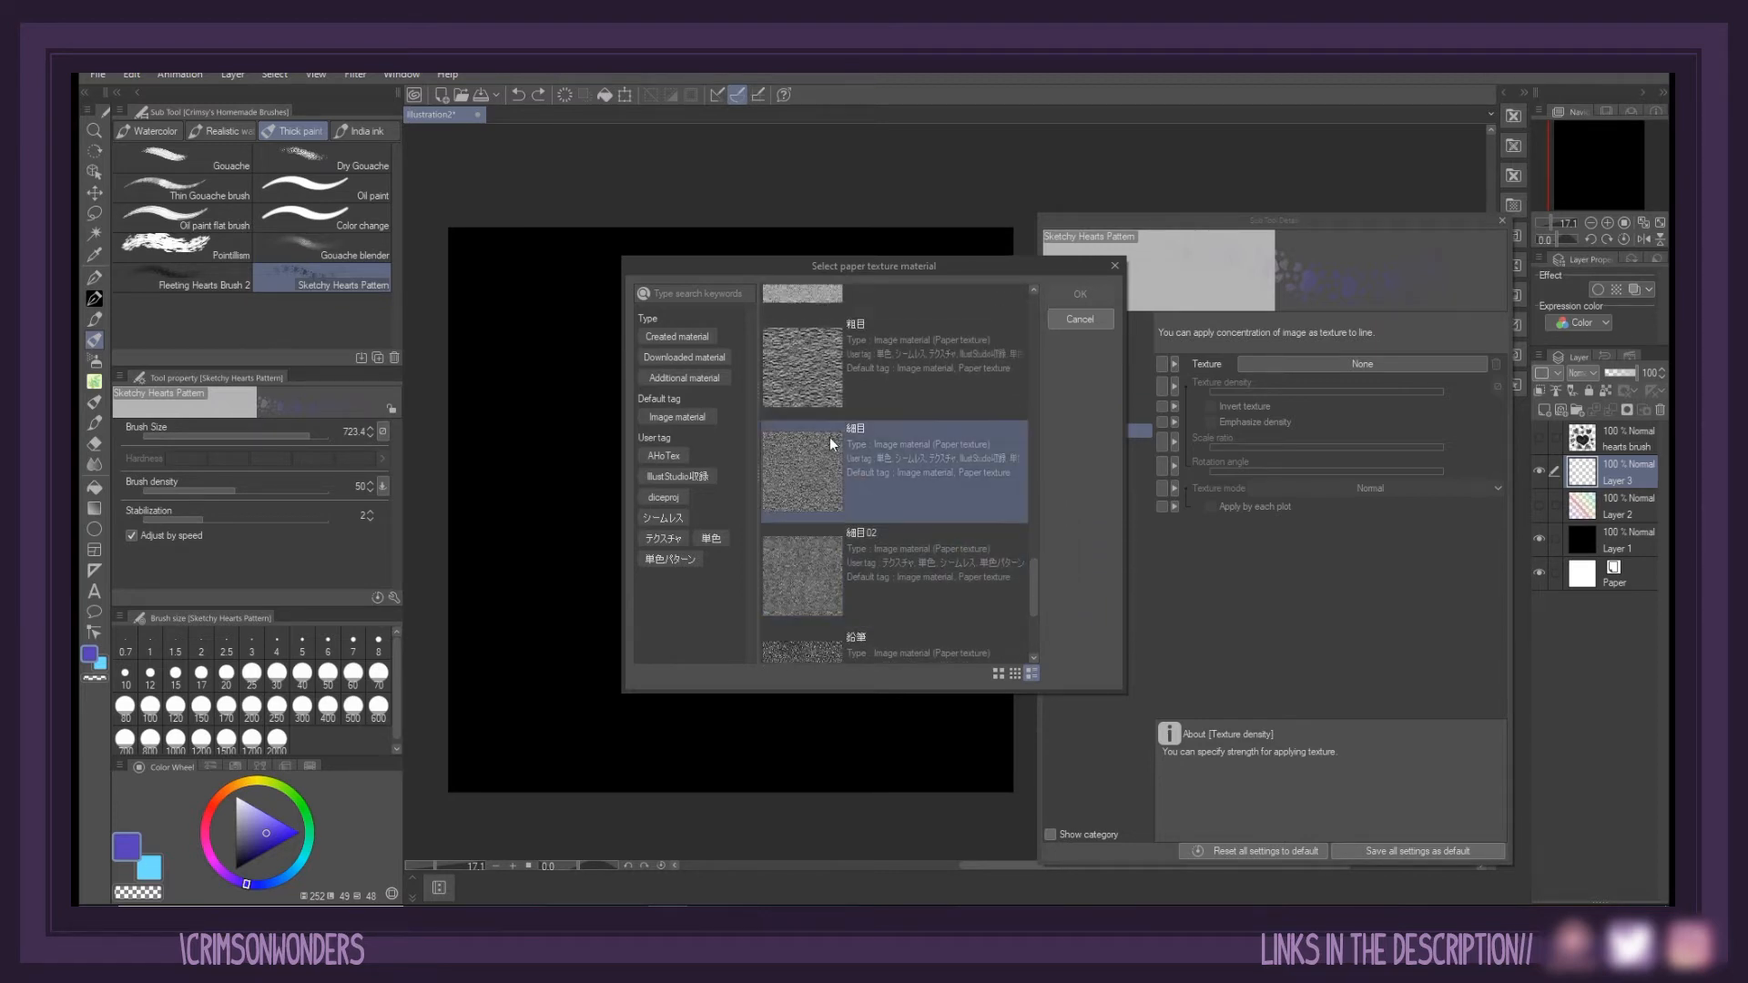
pyautogui.click(803, 378)
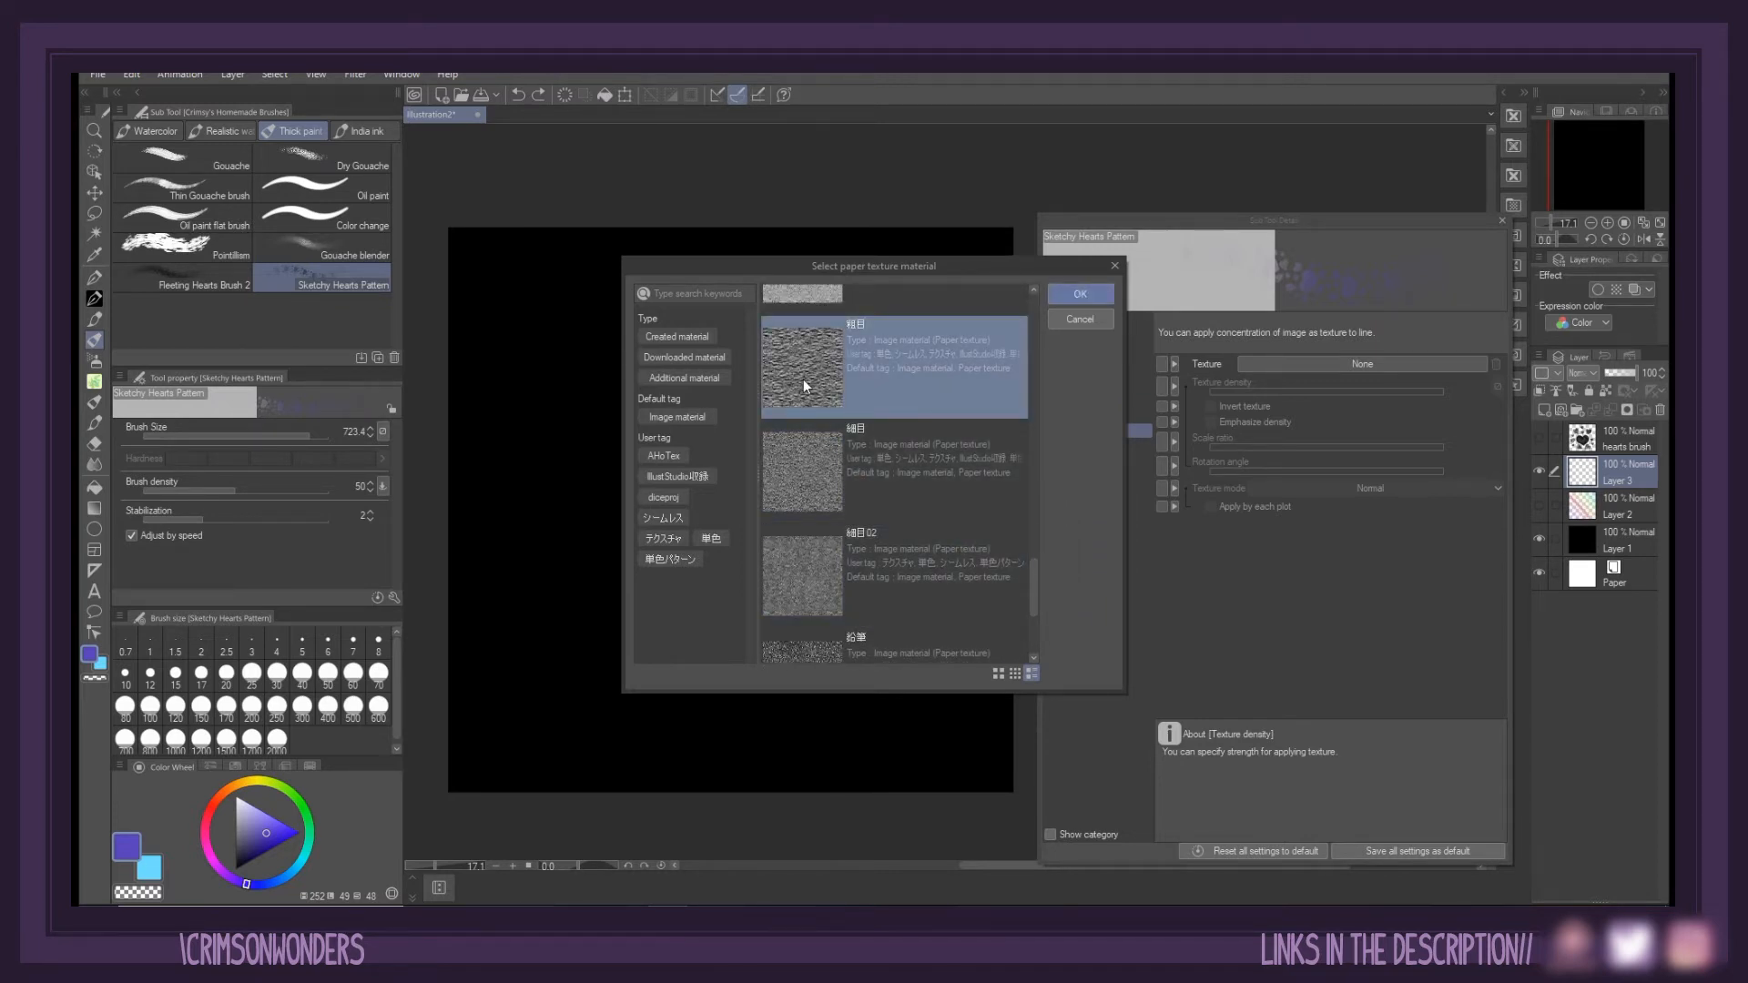
pyautogui.click(1080, 298)
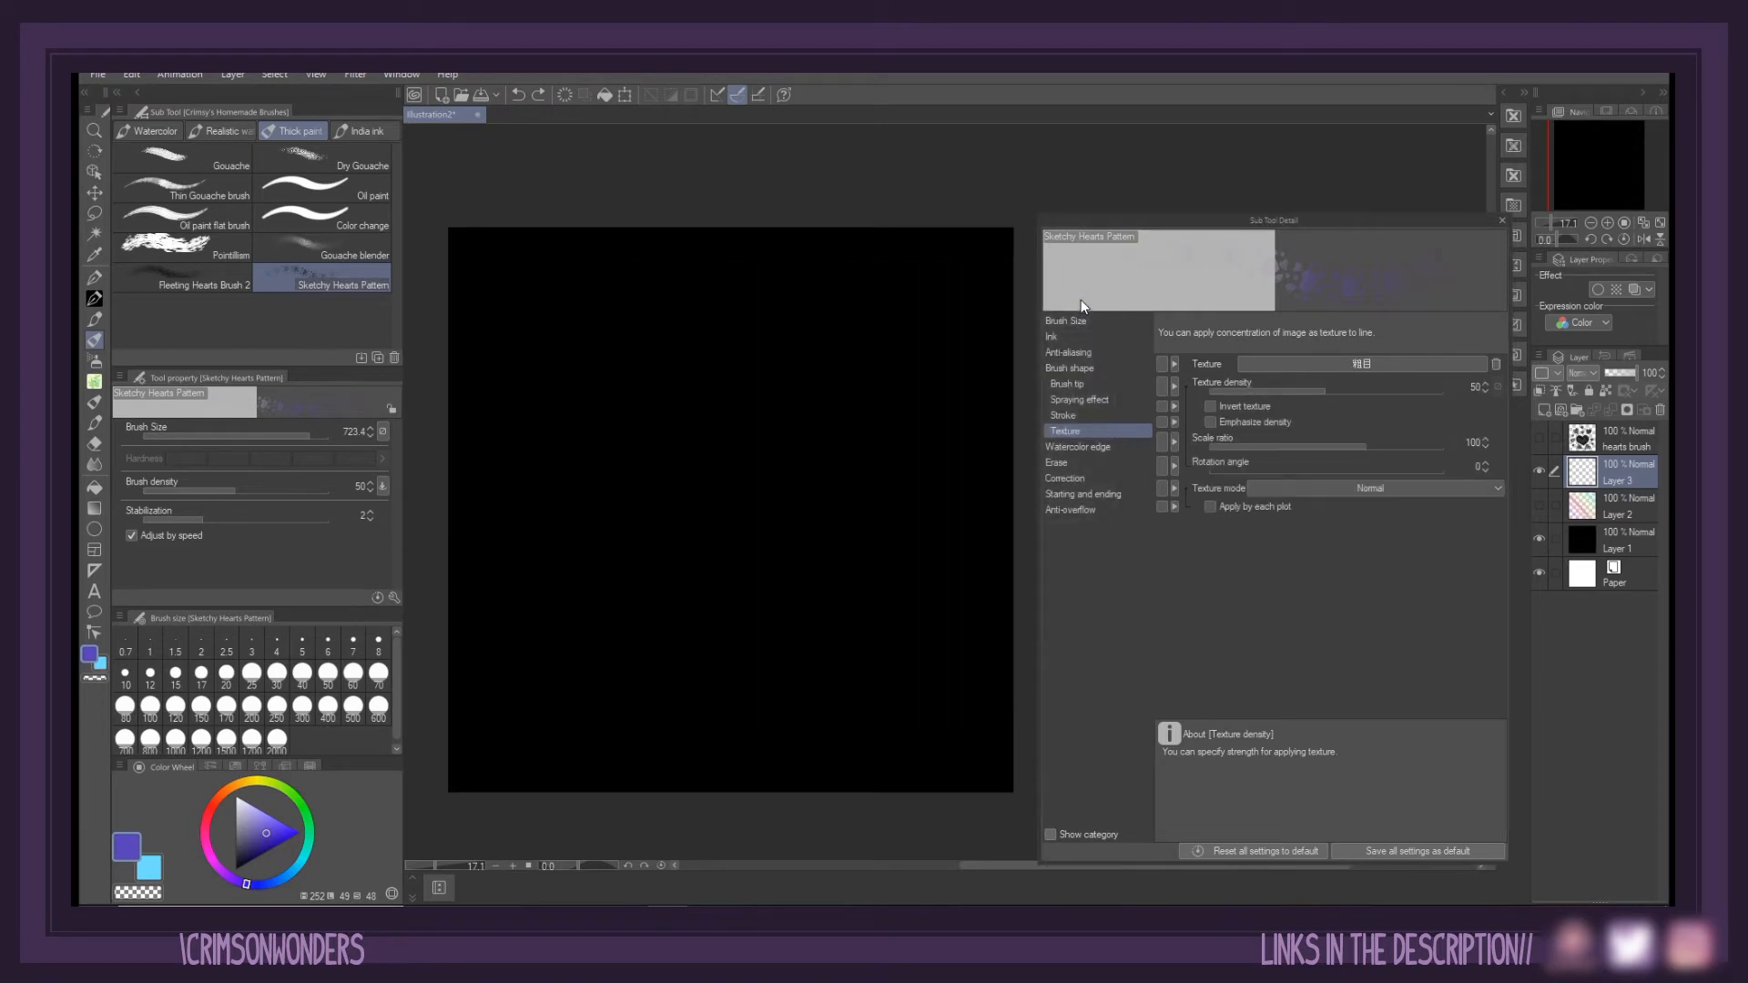
pyautogui.moveTo(1310, 390); pyautogui.dragTo(1274, 444)
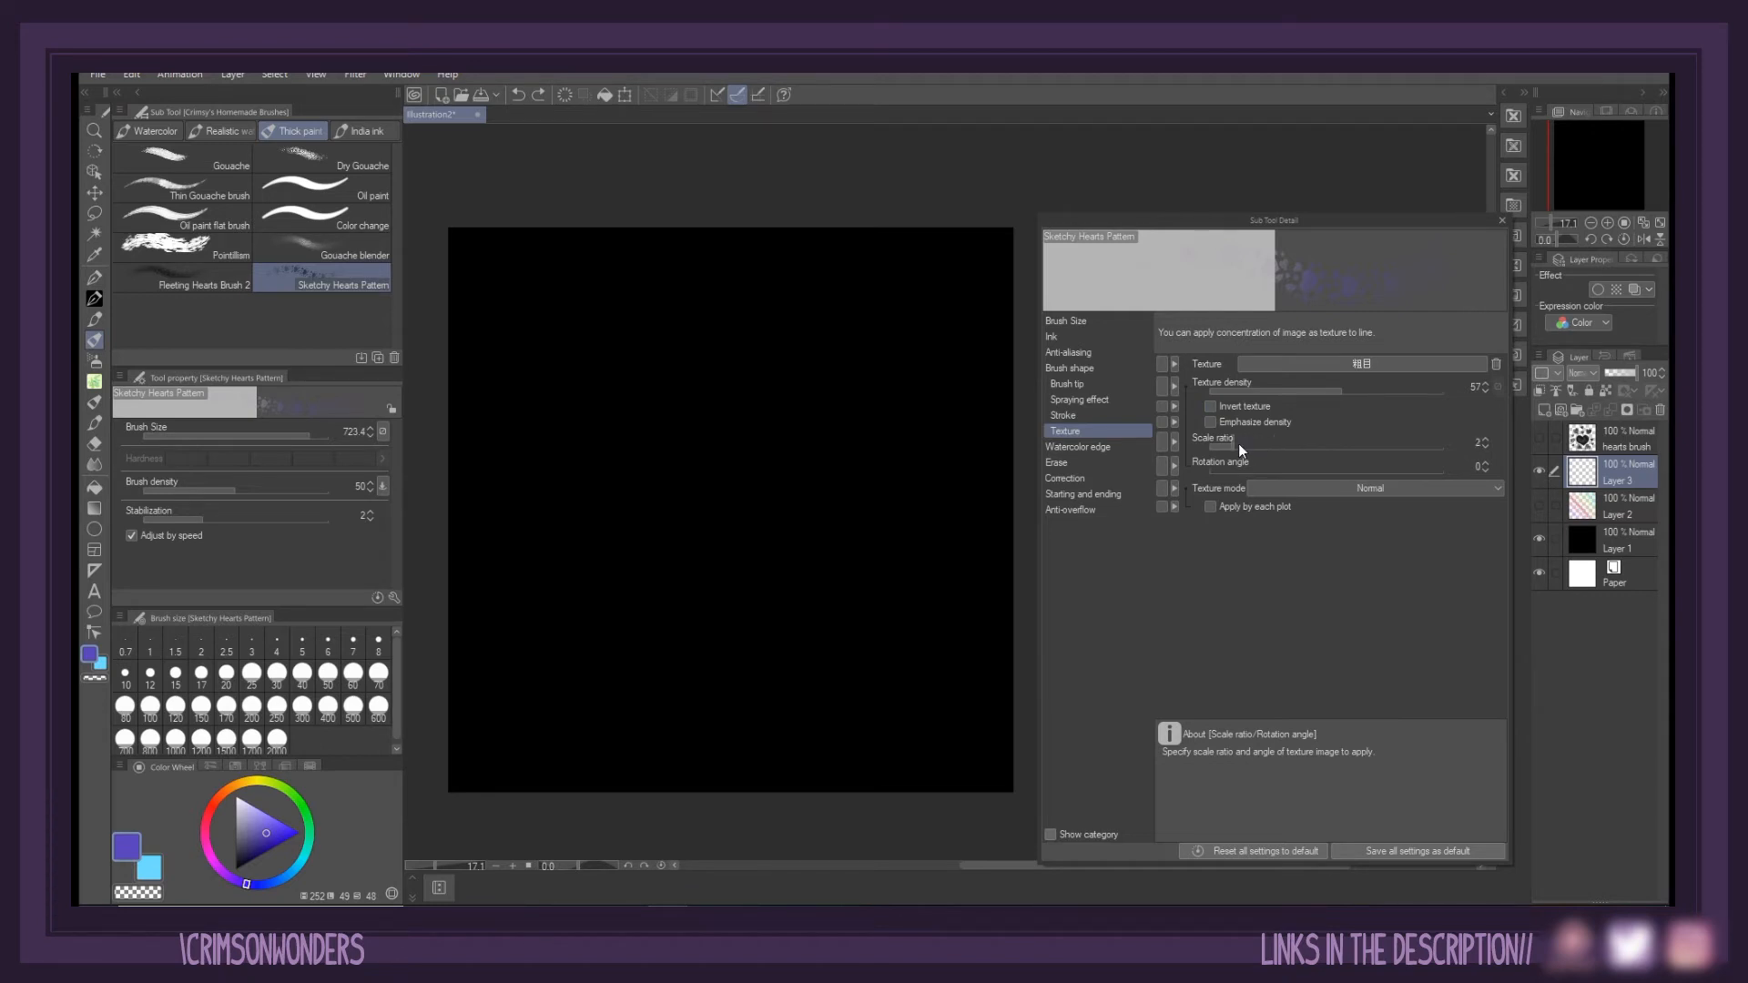
# Test the textured brush with three diagonal rows of orange-red hearts and undo them
pyautogui.moveTo(500, 300); pyautogui.dragTo(874, 674)
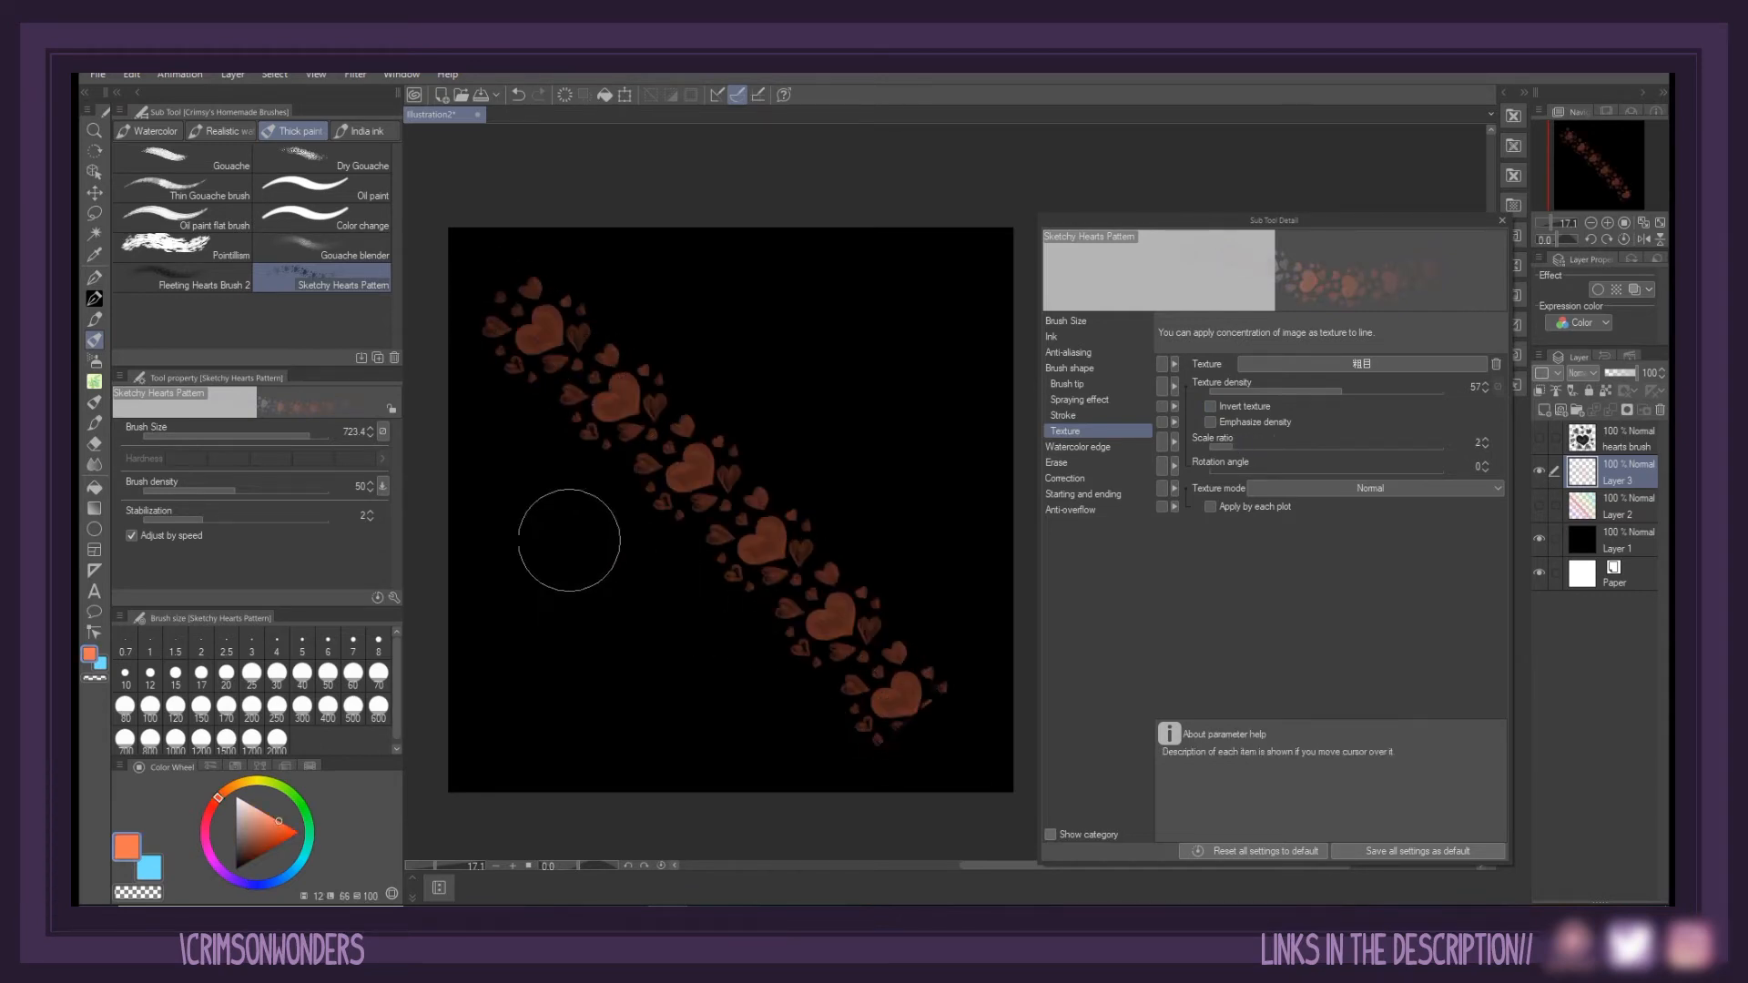
pyautogui.moveTo(569, 540); pyautogui.dragTo(742, 705)
pyautogui.moveTo(715, 324); pyautogui.dragTo(956, 569)
pyautogui.hotkey('ctrl', 'z')
pyautogui.hotkey('ctrl', 'z')
pyautogui.hotkey('ctrl', 'z')
# Turn on Watercolor edge at 4.1, try it with Process after brush stroke off on diagonal test rows, and undo the last row
pyautogui.click(1108, 451)
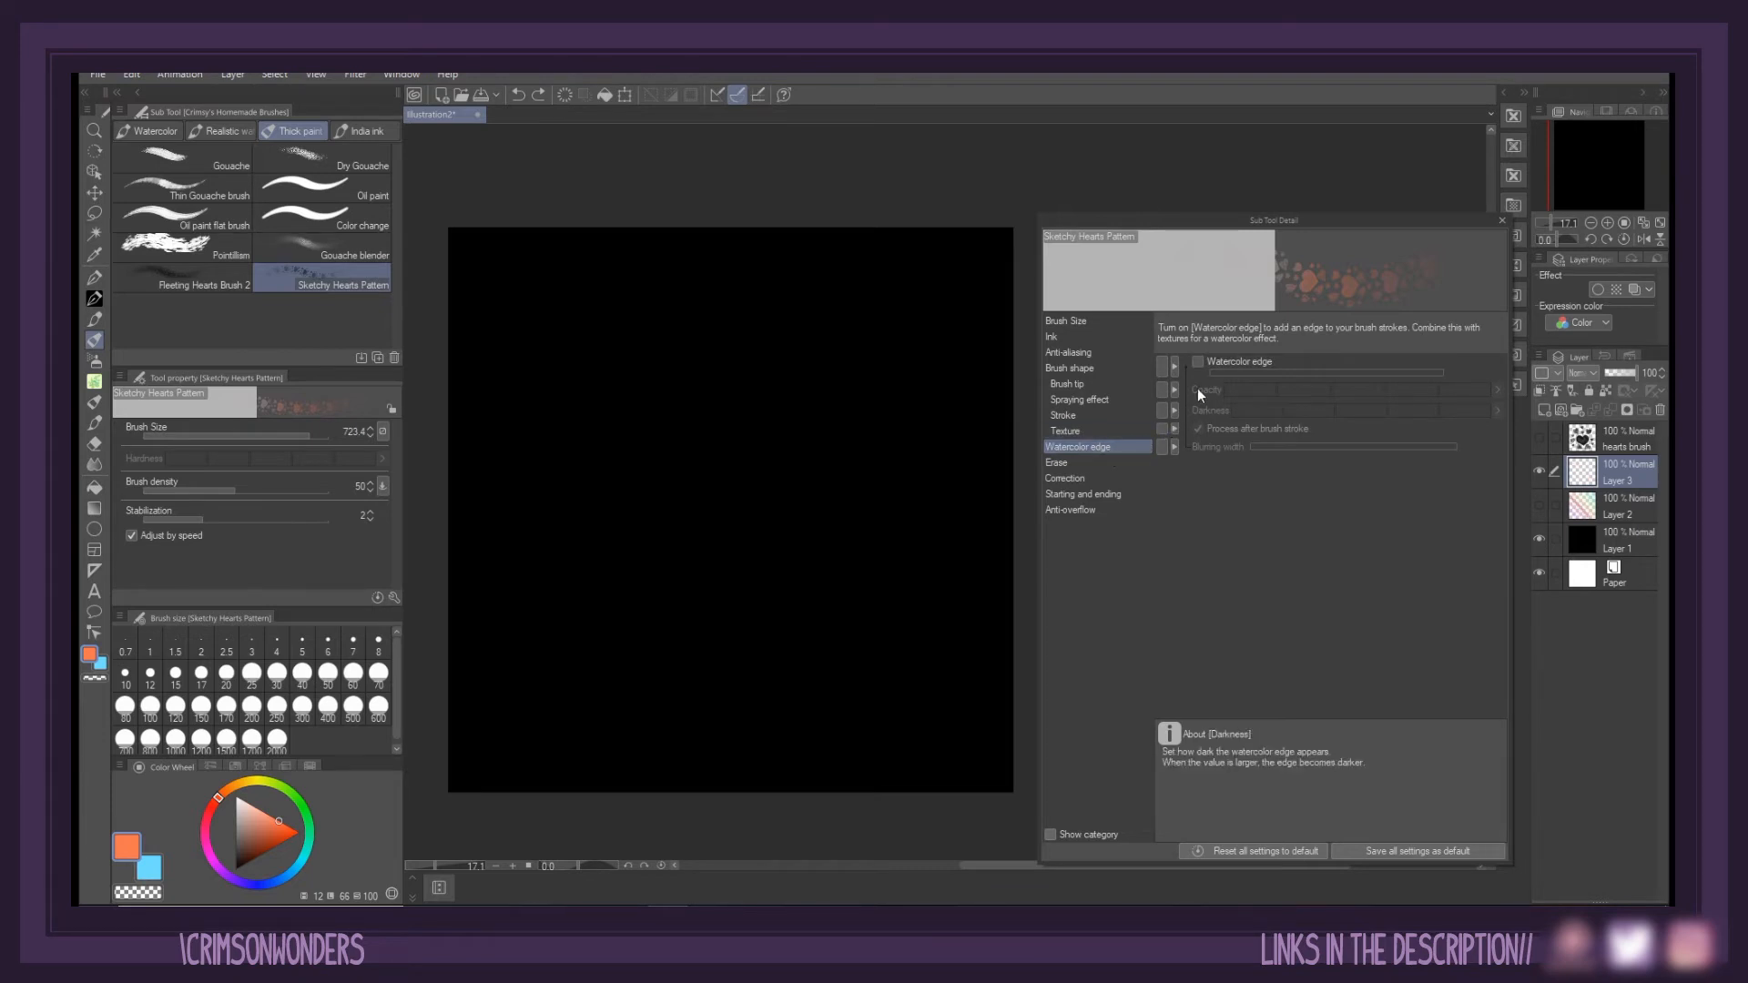
pyautogui.click(1199, 362)
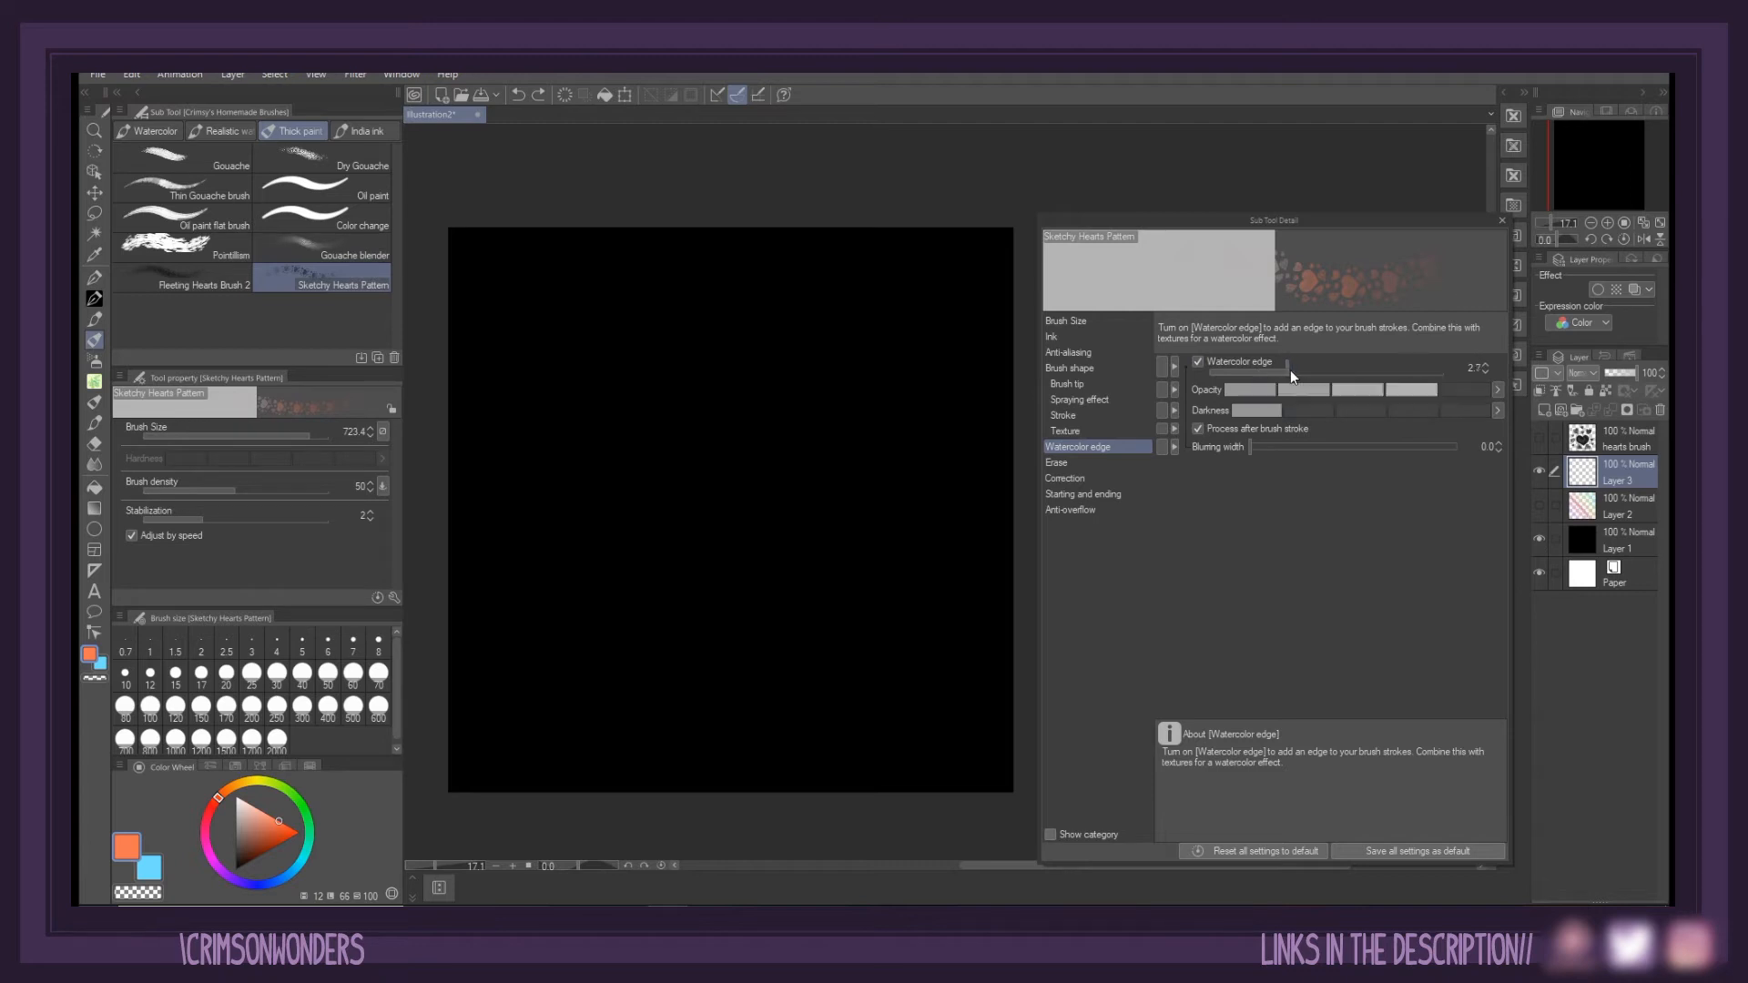
pyautogui.moveTo(573, 328); pyautogui.dragTo(924, 642)
pyautogui.moveTo(569, 328); pyautogui.dragTo(862, 664)
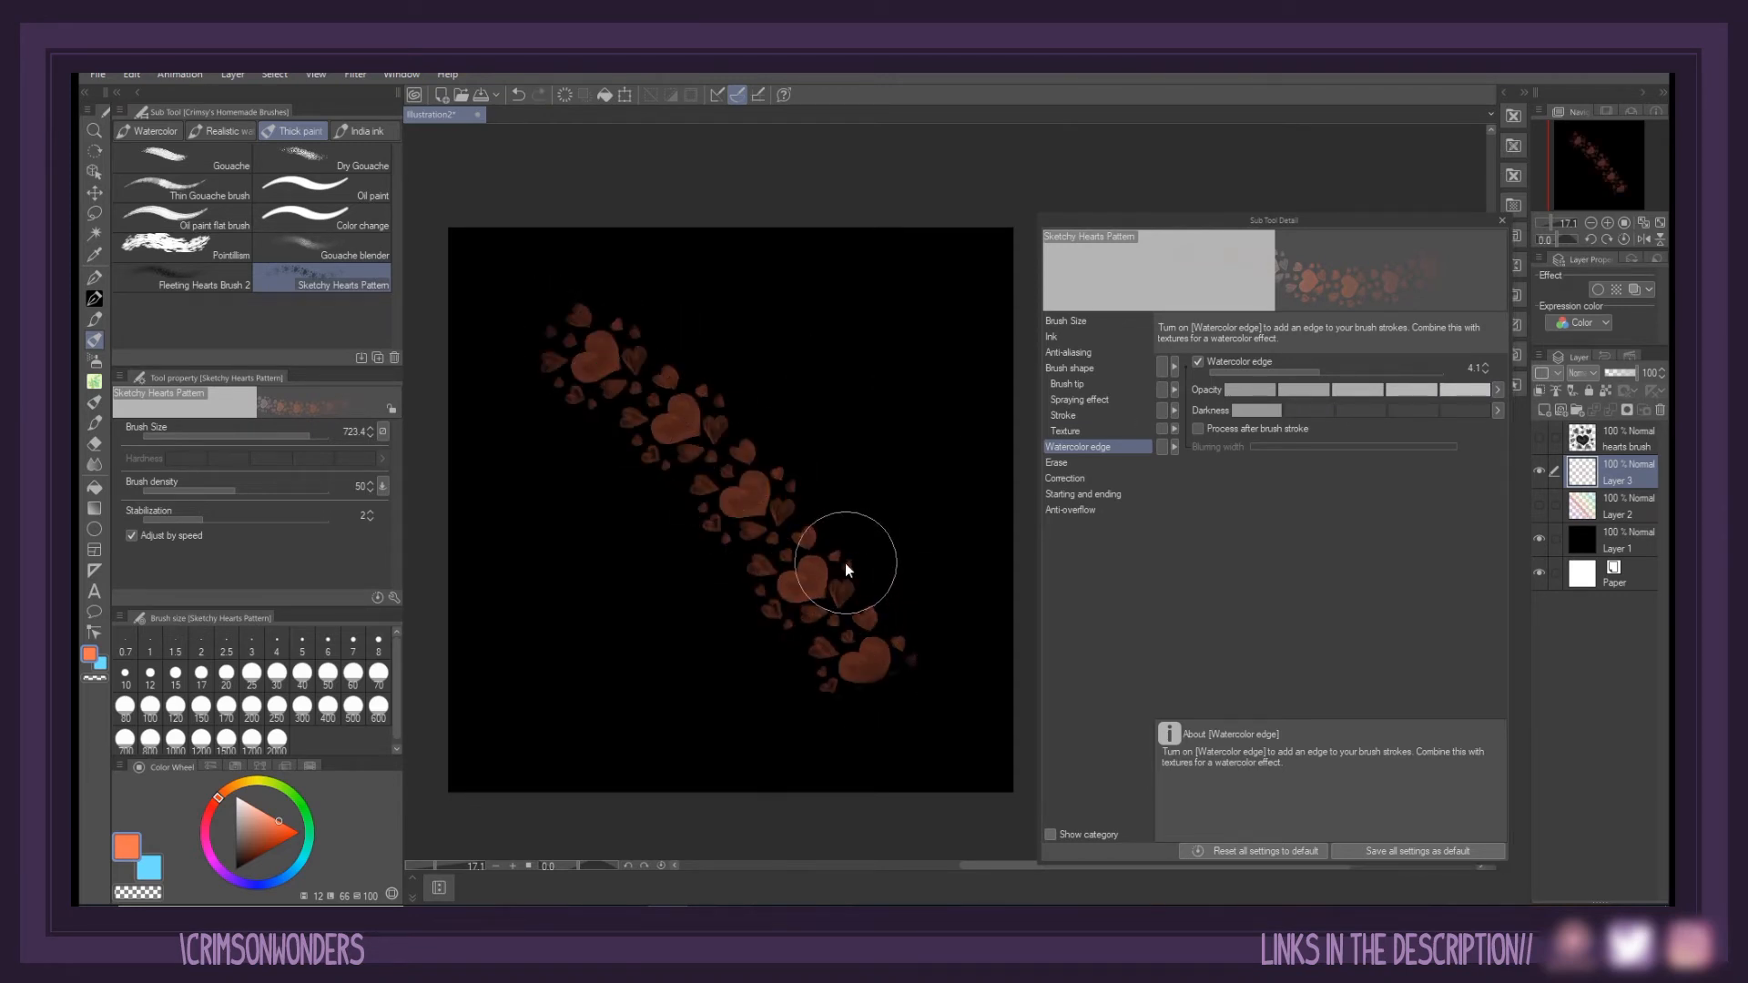
pyautogui.hotkey('ctrl', 'z')
# Turn Process after brush stroke back on, set Watercolor edge to 1.6 and paint a diagonal test row of pink hearts
pyautogui.click(1199, 429)
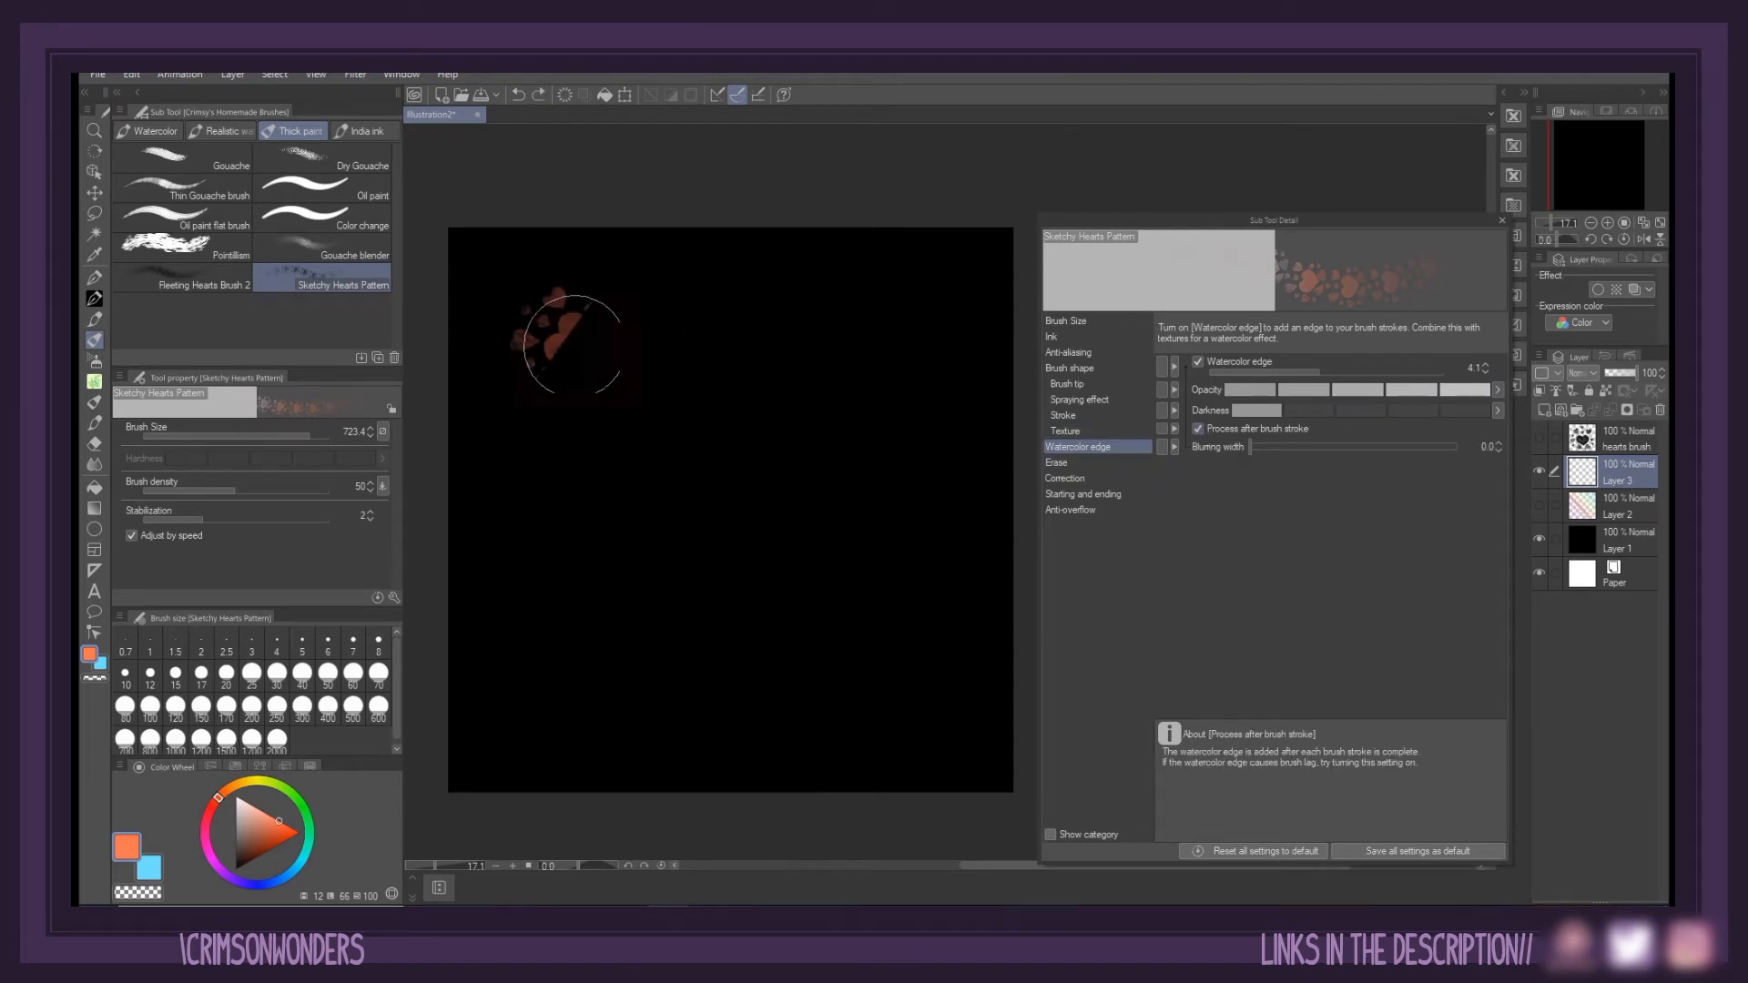
pyautogui.moveTo(574, 344); pyautogui.dragTo(876, 655)
pyautogui.hotkey('ctrl', 'z')
pyautogui.moveTo(523, 390); pyautogui.dragTo(877, 714)
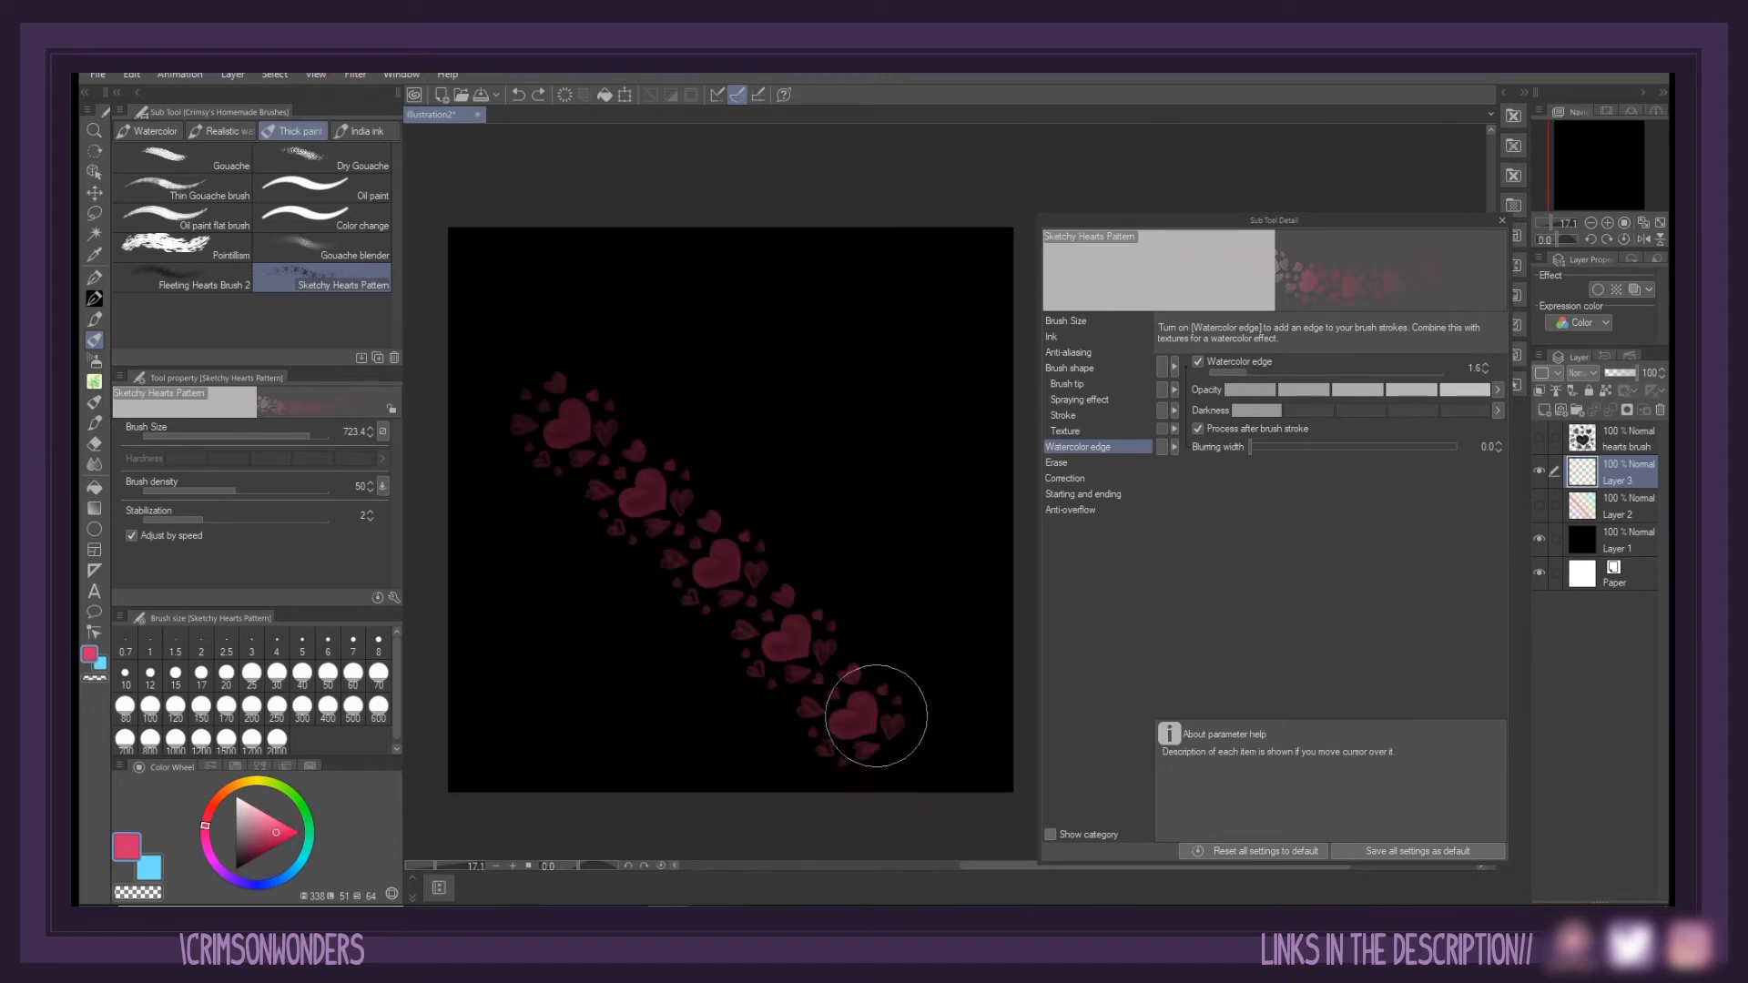
# Try Watercolor edge at 9.5 and at 4.5, painting a diagonal test row of pink hearts with each value
pyautogui.click(1385, 372)
pyautogui.moveTo(620, 314); pyautogui.dragTo(968, 663)
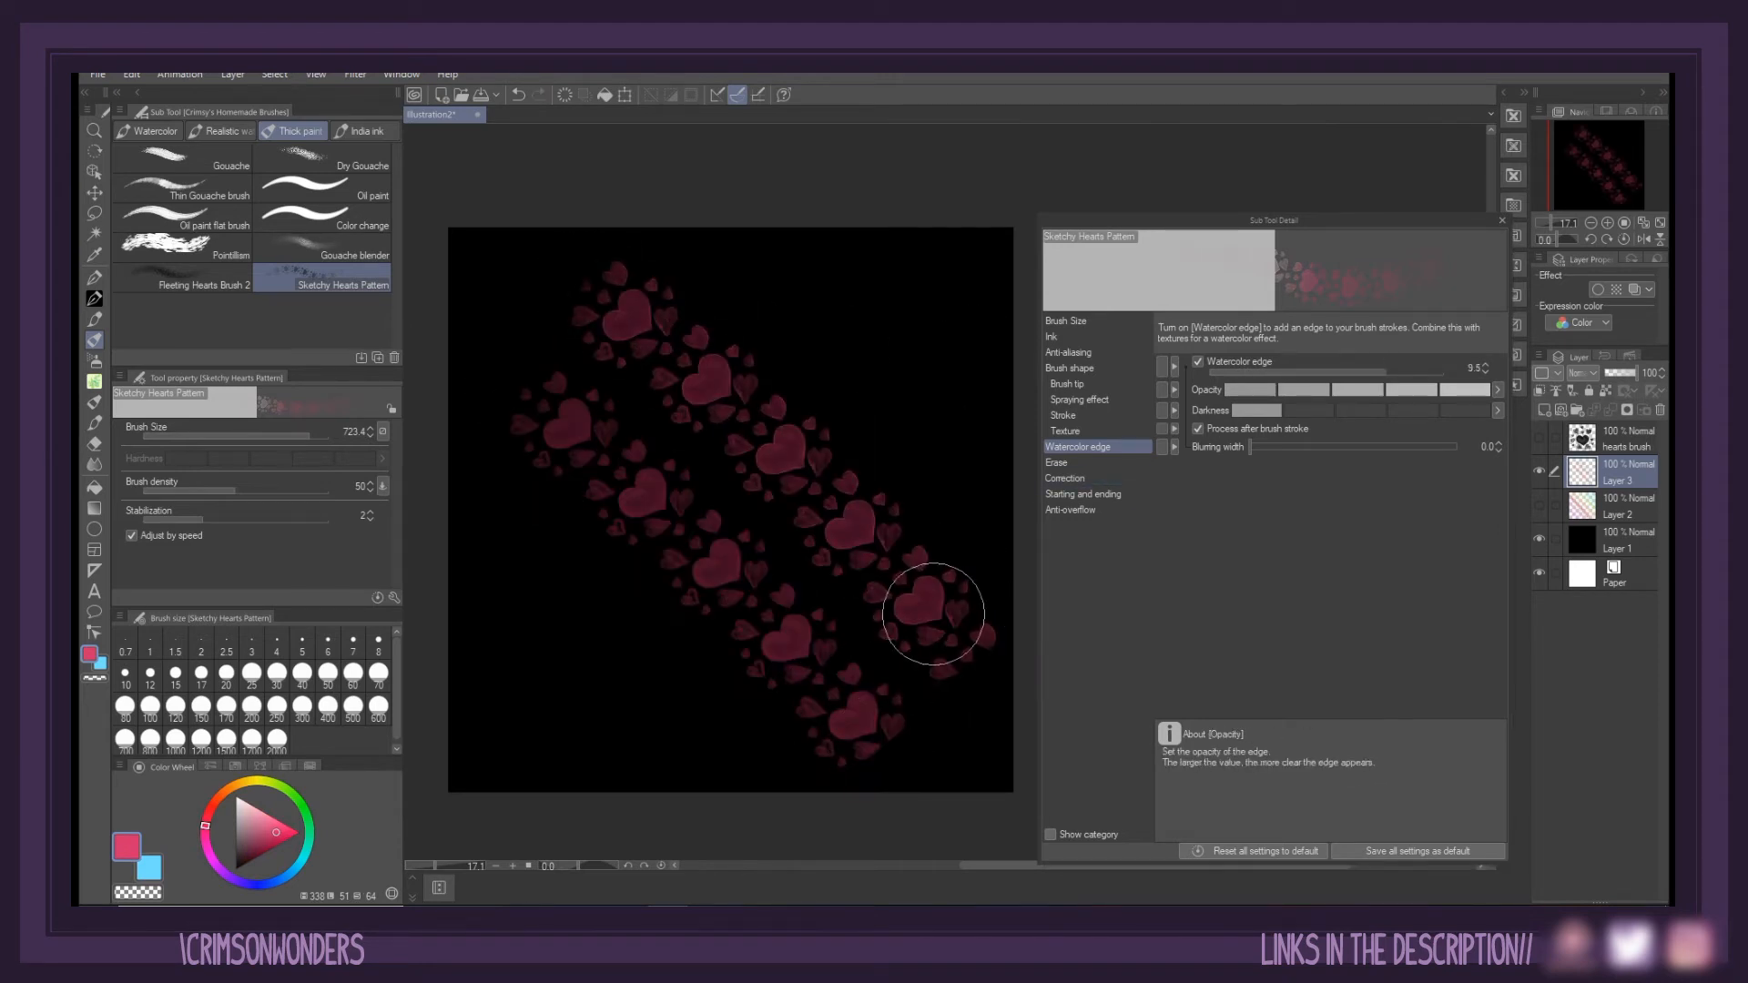
pyautogui.moveTo(508, 377); pyautogui.dragTo(931, 783)
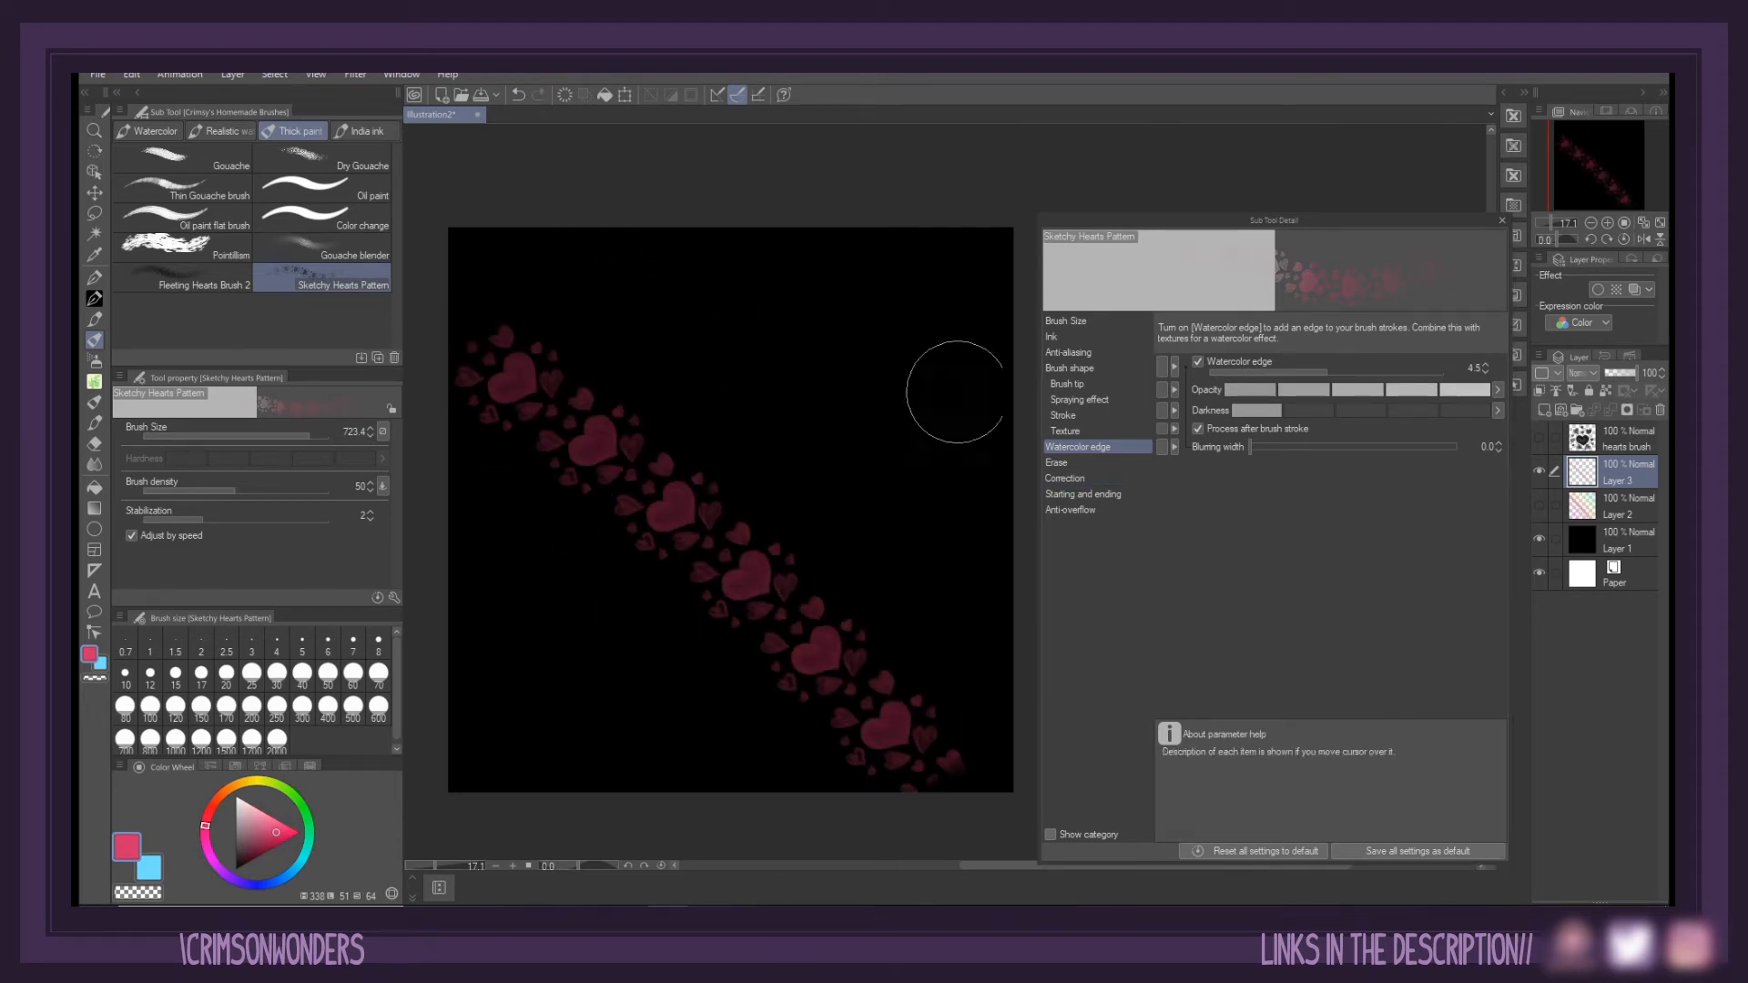
# Set the brush tip's Brush density to 100 and paint a diagonal test row of hearts
pyautogui.click(1079, 384)
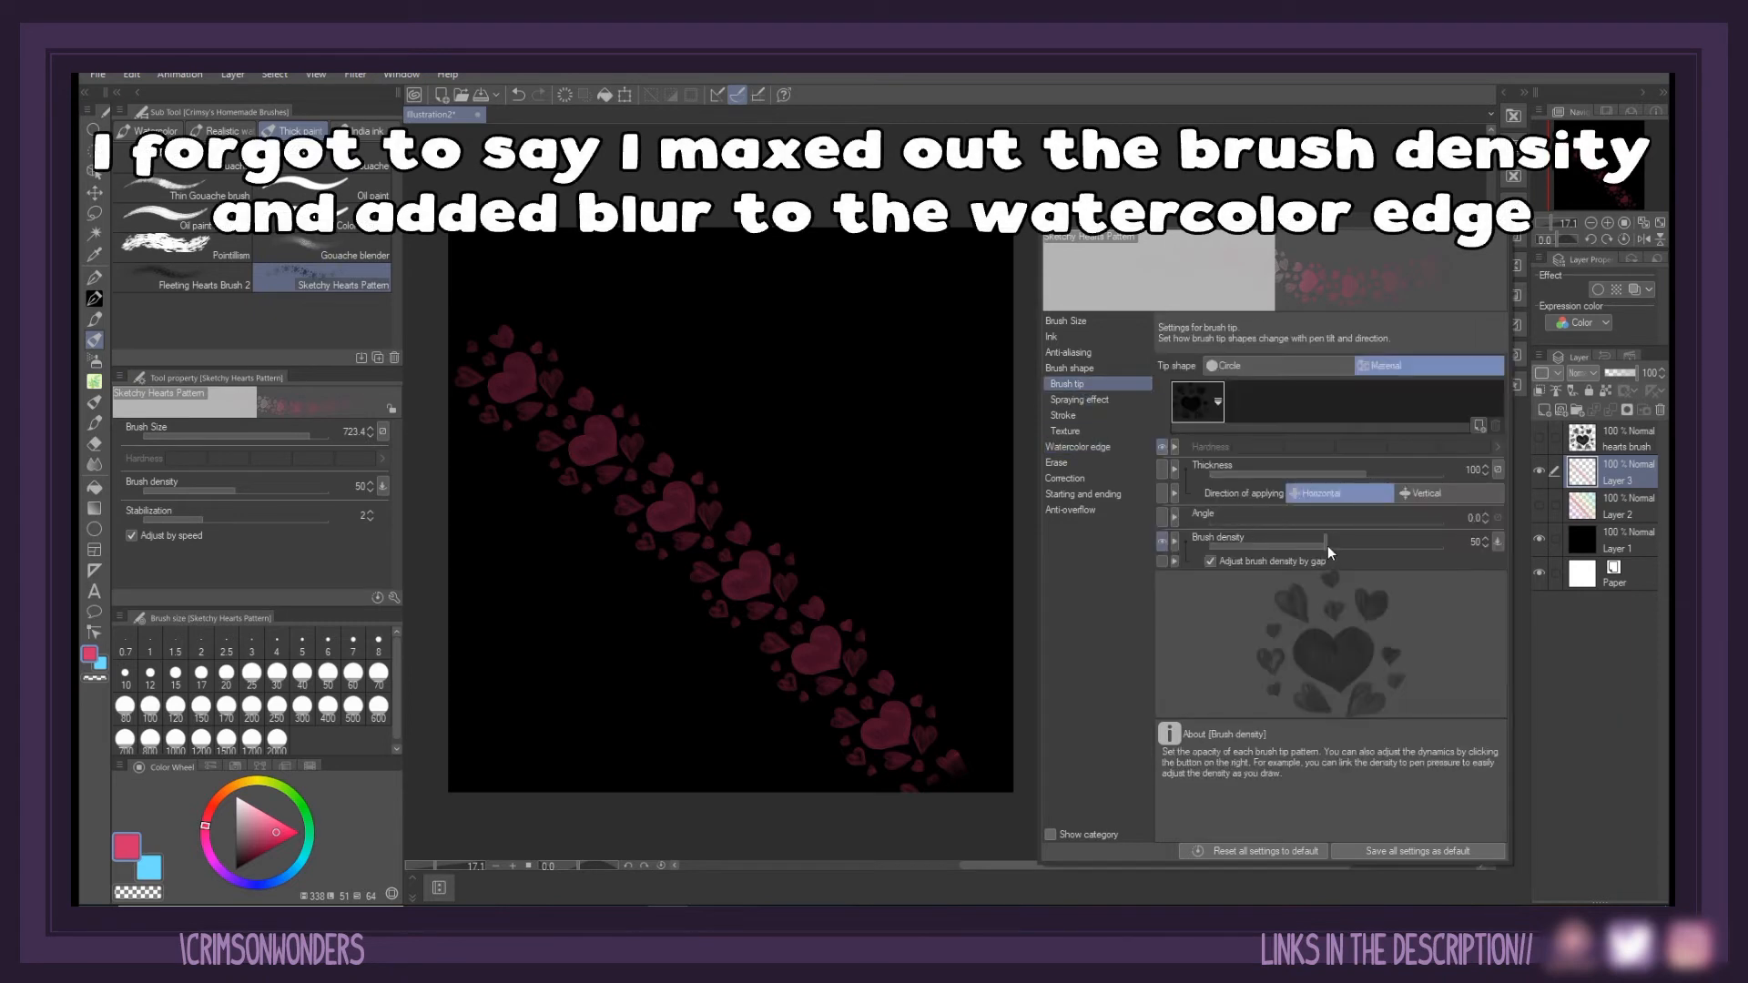
pyautogui.moveTo(1327, 546); pyautogui.dragTo(1467, 568)
pyautogui.moveTo(592, 278); pyautogui.dragTo(987, 701)
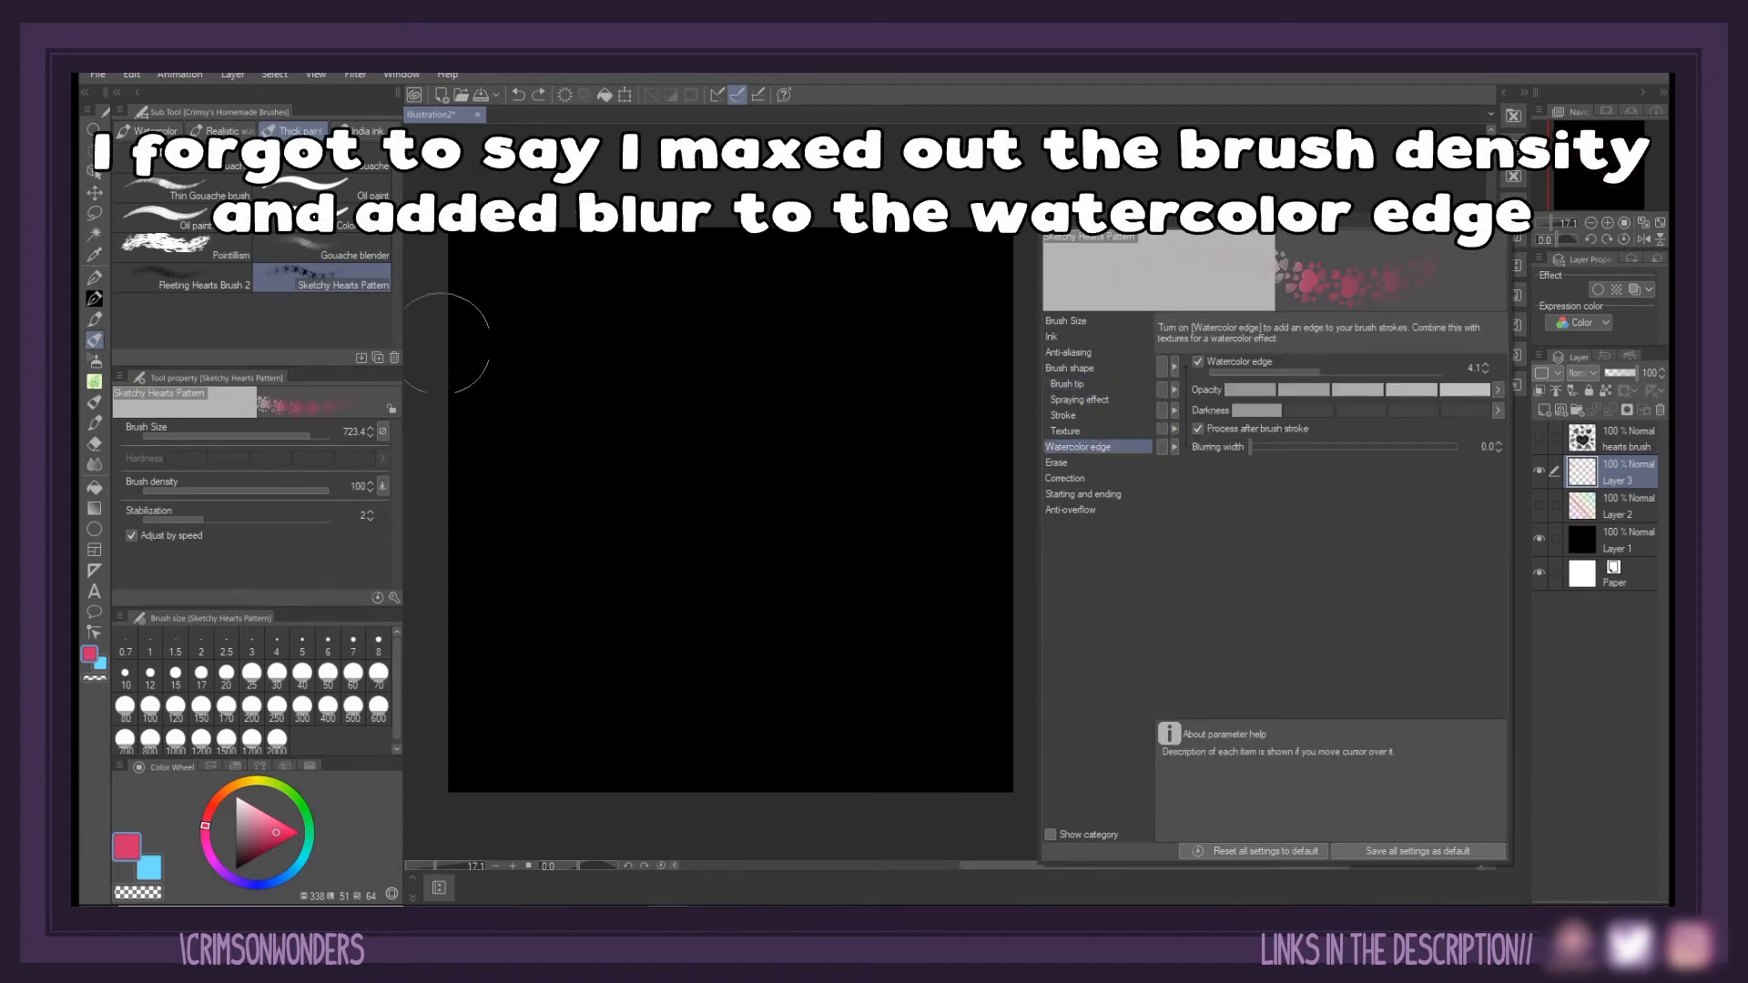
# Set the watercolor edge's Blurring width to 9.0, compare diagonal heart rows without and with the blur, and clear the layer
pyautogui.moveTo(446, 344); pyautogui.dragTo(897, 792)
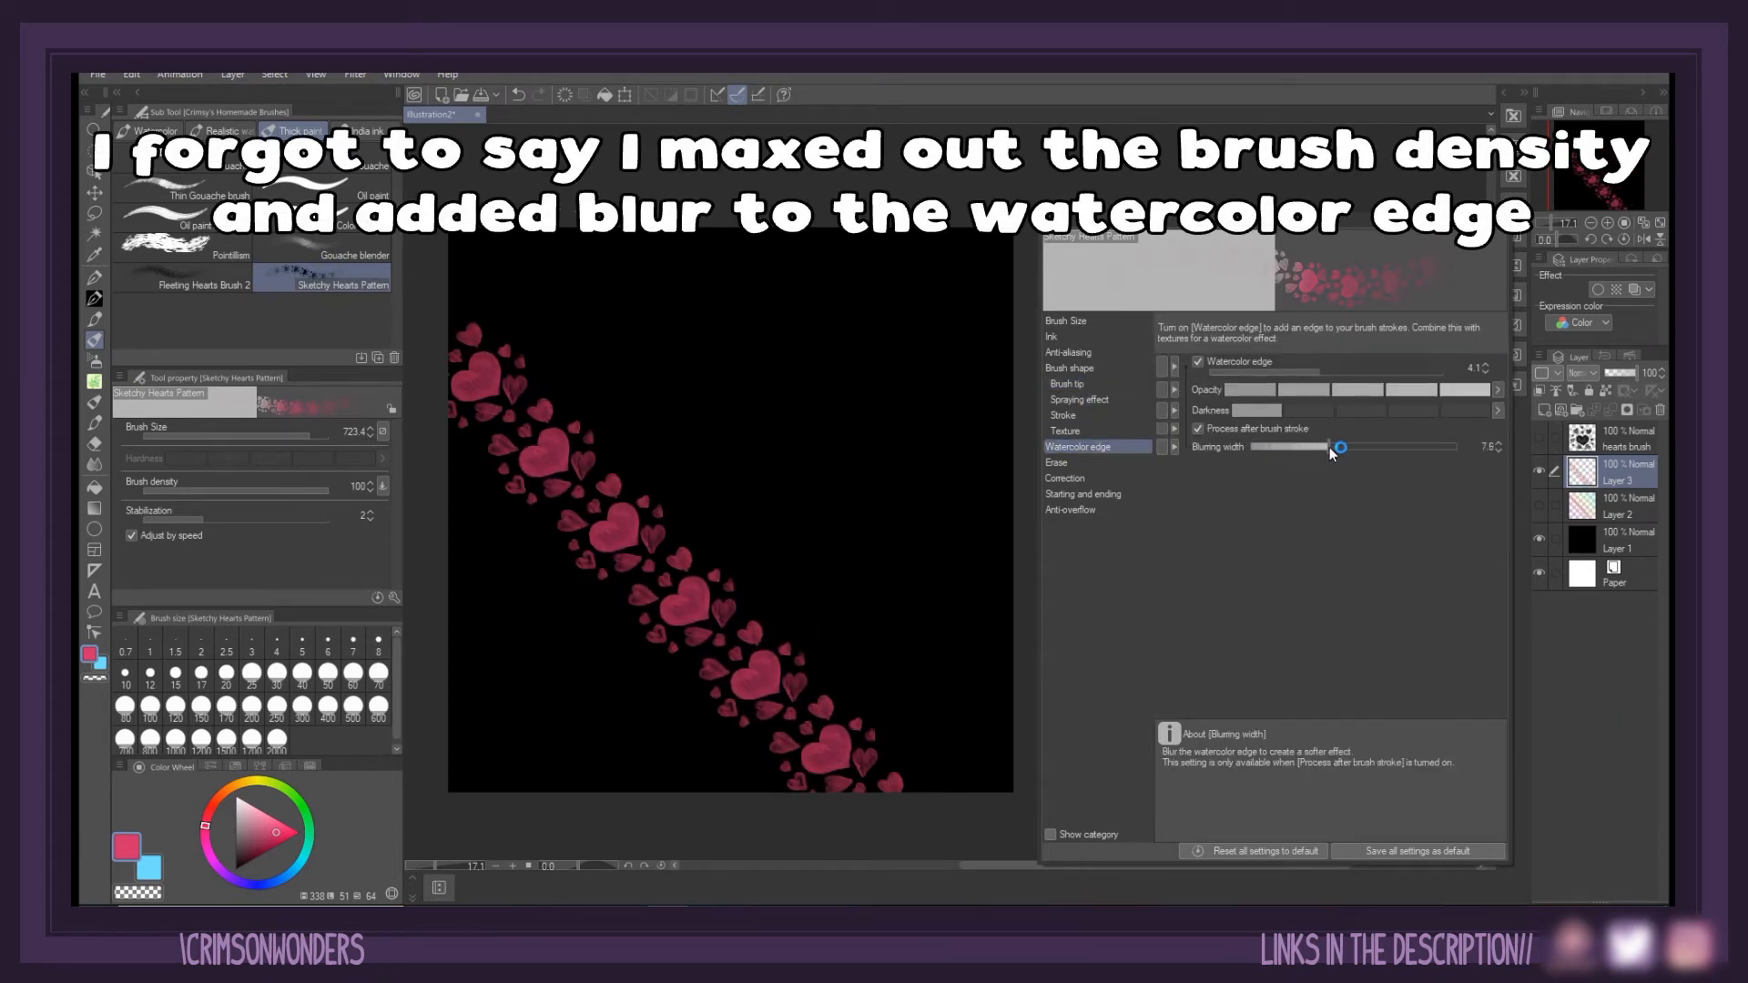
pyautogui.moveTo(1329, 446); pyautogui.dragTo(1343, 446)
pyautogui.moveTo(624, 331); pyautogui.dragTo(1006, 678)
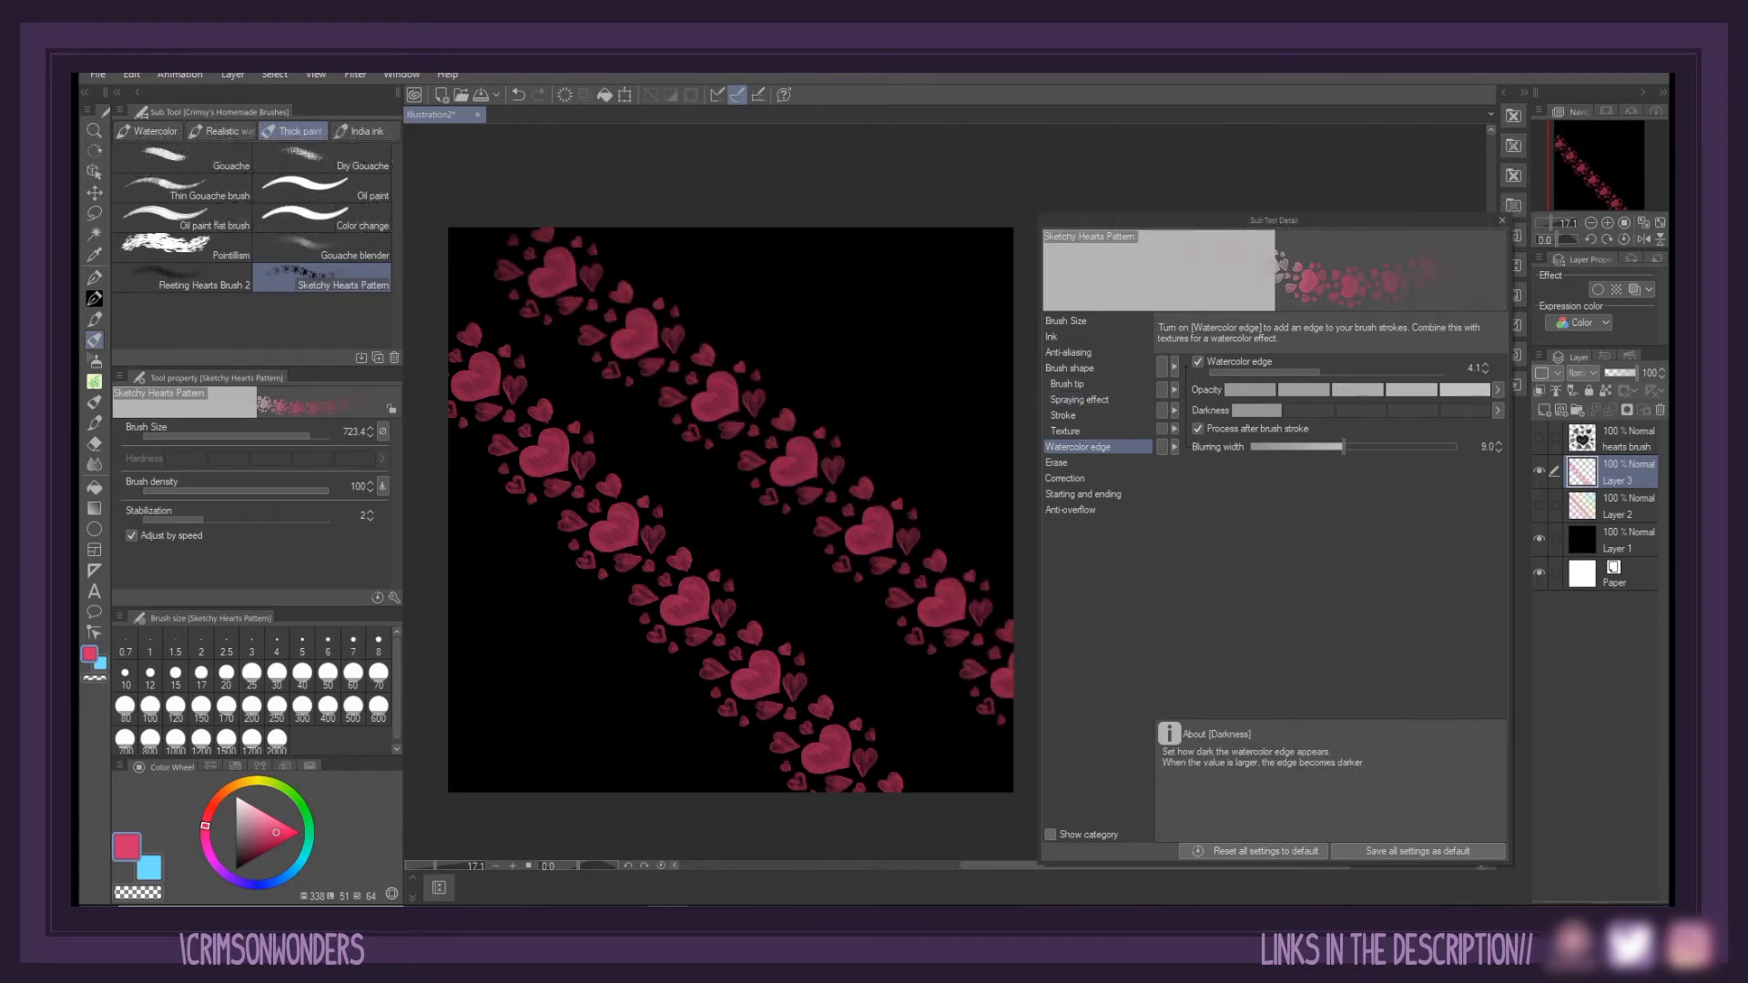
pyautogui.press('Delete')
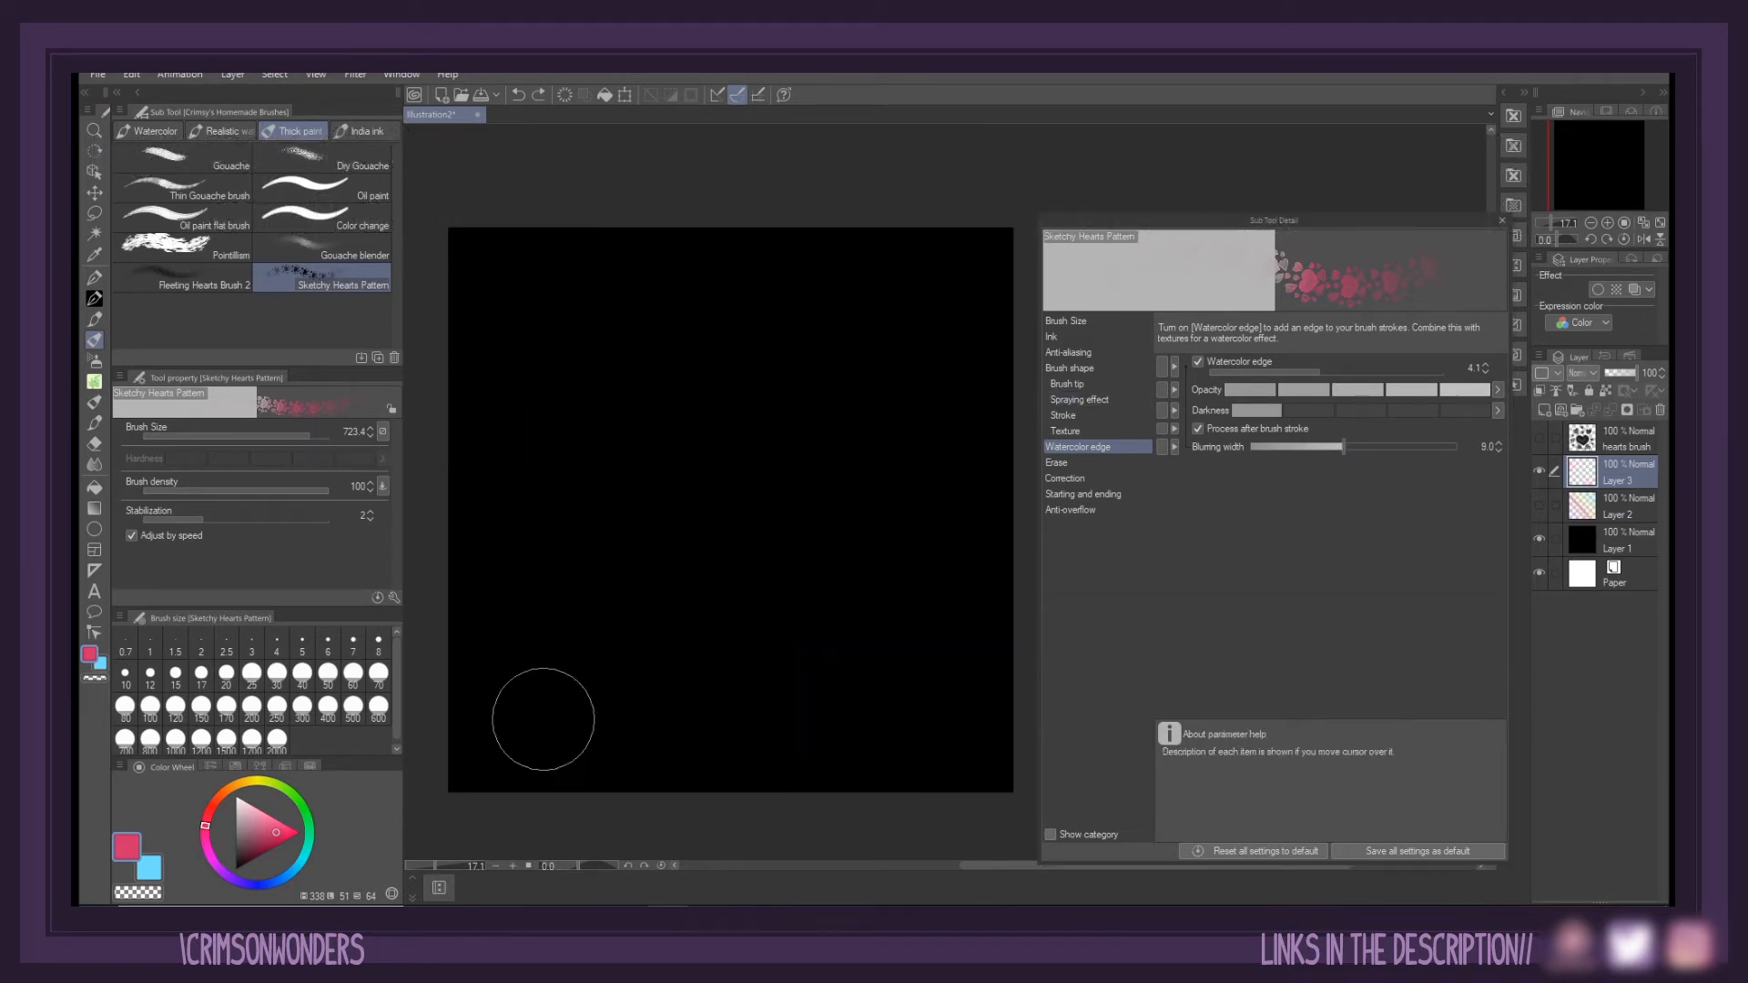
# Test the hearts brush with a winding stroke across the black canvas, clear it, and paint a large spiral of pink hearts
pyautogui.moveTo(538, 713)
pyautogui.mouseDown()
pyautogui.moveTo(810, 569)
pyautogui.moveTo(951, 359)
pyautogui.moveTo(926, 190)
pyautogui.moveTo(907, 338)
pyautogui.moveTo(638, 360)
pyautogui.moveTo(627, 557)
pyautogui.moveTo(483, 721)
pyautogui.moveTo(442, 806)
pyautogui.moveTo(454, 660)
pyautogui.moveTo(551, 458)
pyautogui.moveTo(733, 382)
pyautogui.moveTo(890, 164)
pyautogui.mouseUp()
pyautogui.press('Delete')
pyautogui.press('Delete')
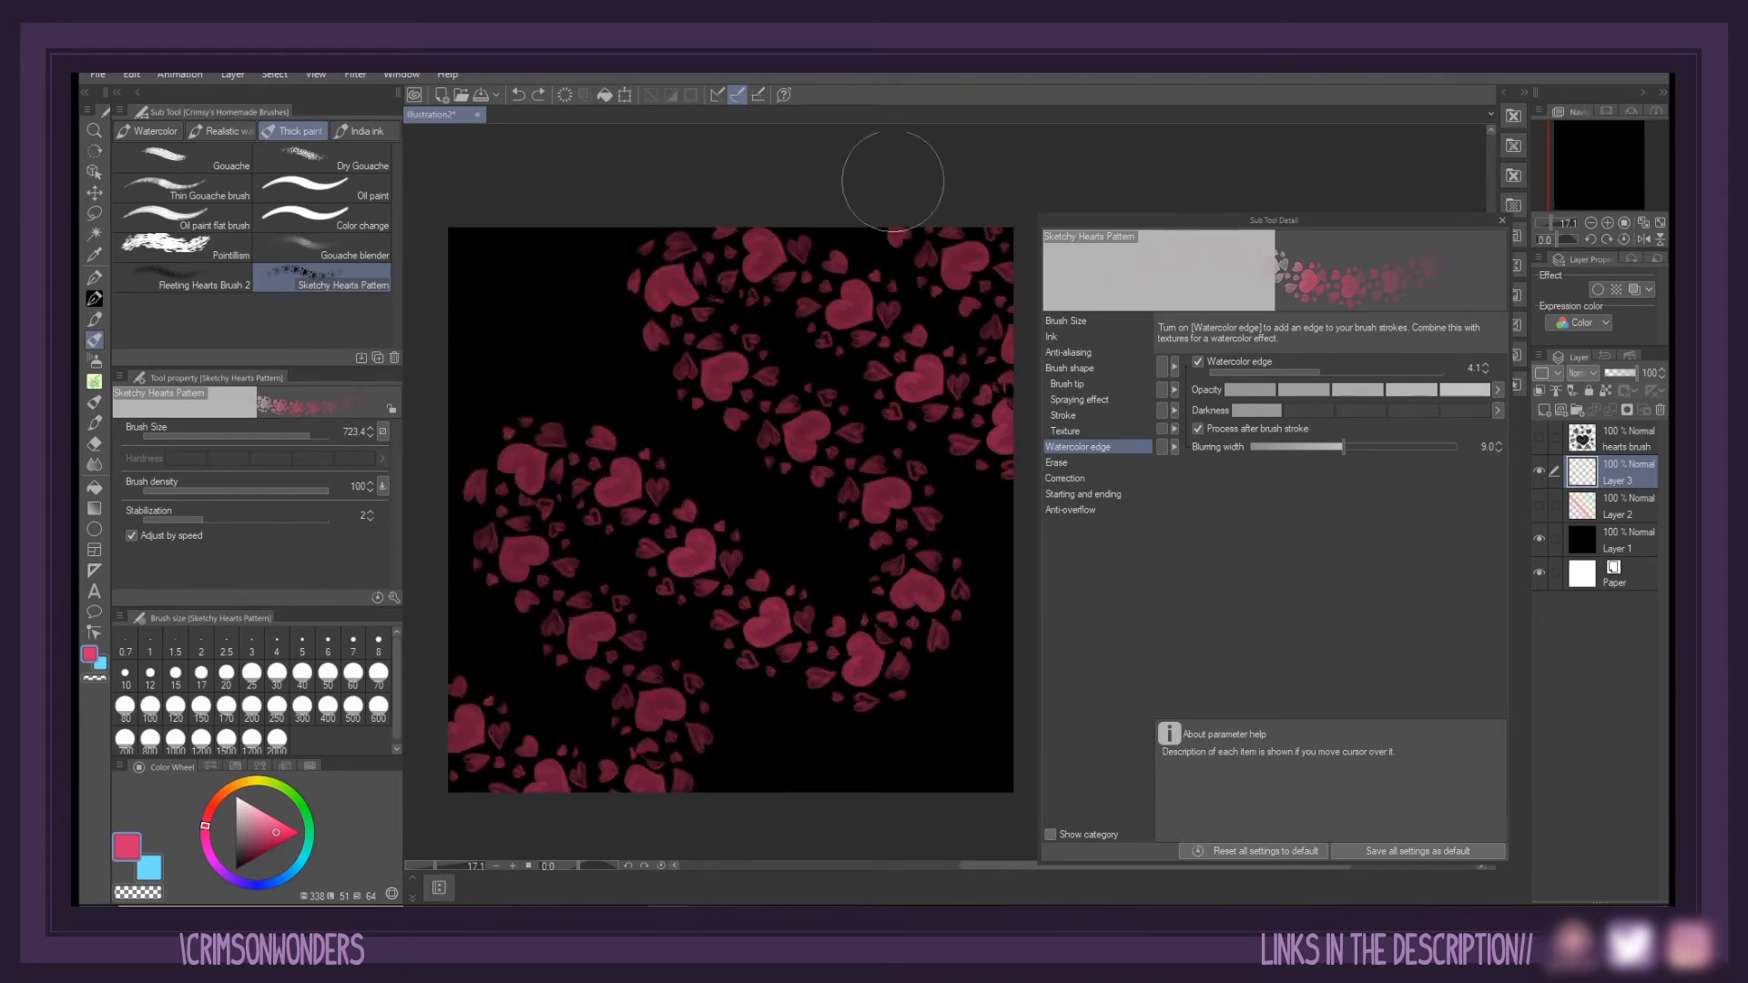
pyautogui.press('Delete')
pyautogui.moveTo(729, 552)
pyautogui.mouseDown()
pyautogui.moveTo(897, 565)
pyautogui.moveTo(546, 312)
pyautogui.moveTo(583, 765)
pyautogui.mouseUp()
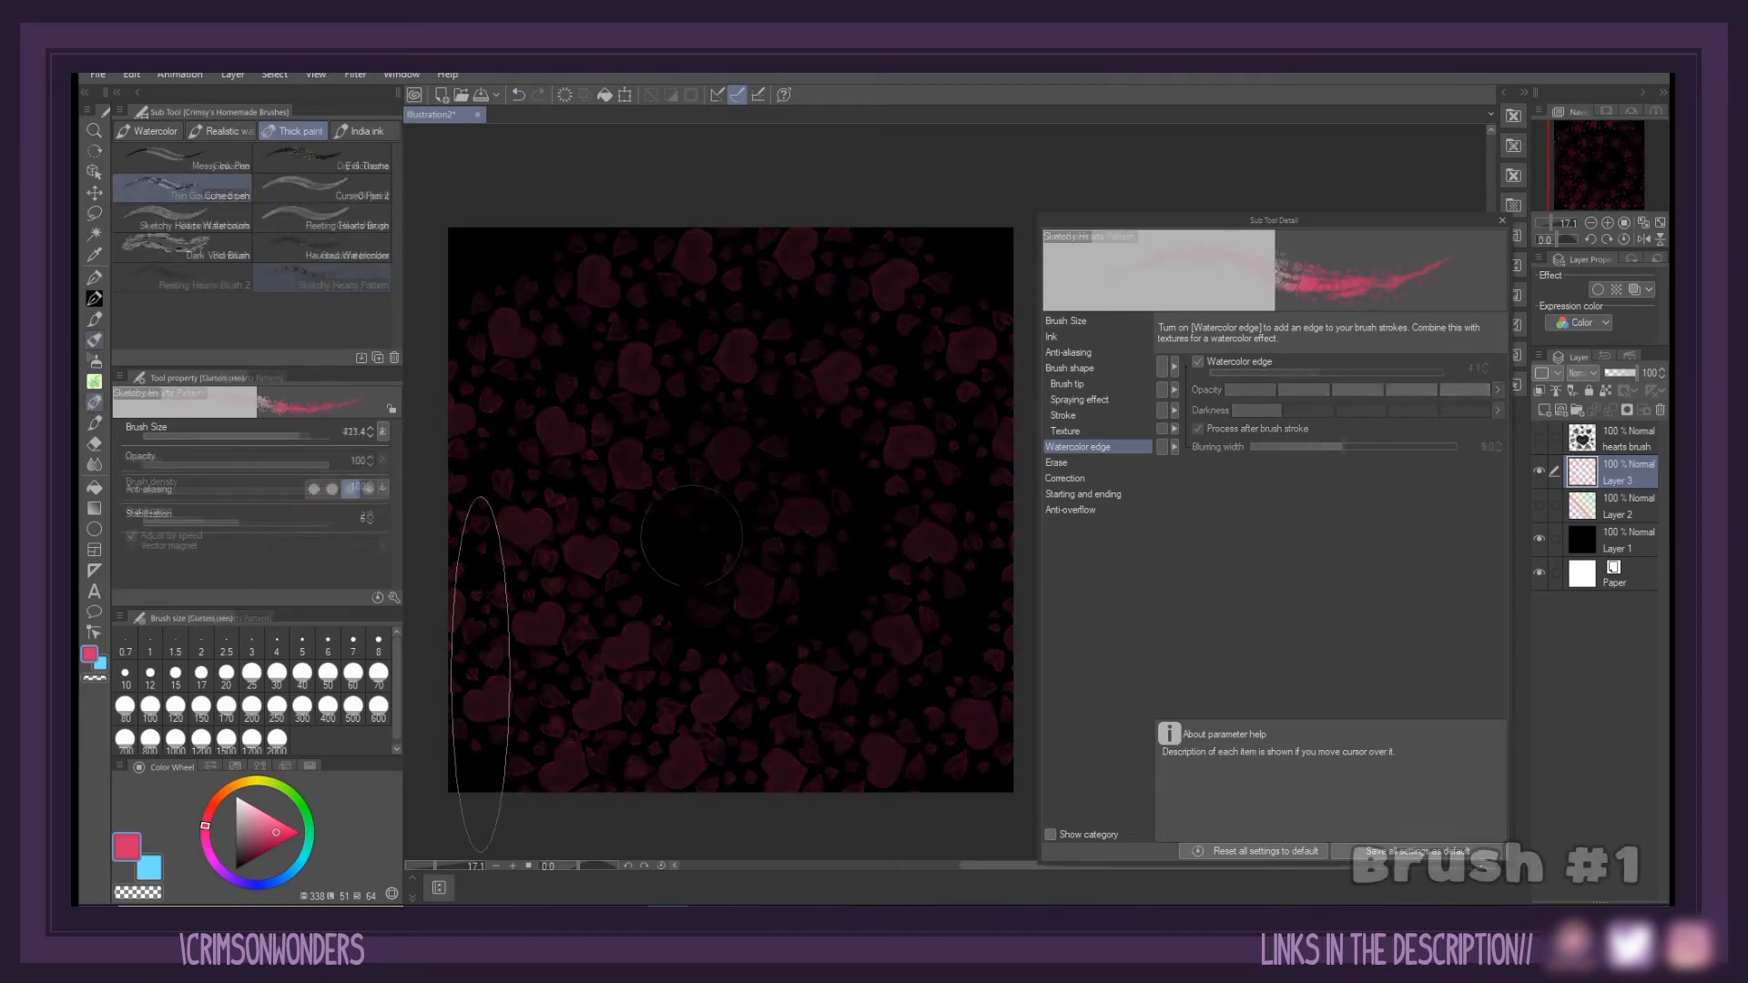
# Paint winding test strokes with the Cursed pen and a spiral with the Haunted Watercolors brush
pyautogui.moveTo(488, 683)
pyautogui.mouseDown()
pyautogui.moveTo(655, 619)
pyautogui.moveTo(925, 331)
pyautogui.mouseUp()
pyautogui.moveTo(523, 755)
pyautogui.mouseDown()
pyautogui.moveTo(925, 624)
pyautogui.moveTo(958, 217)
pyautogui.mouseUp()
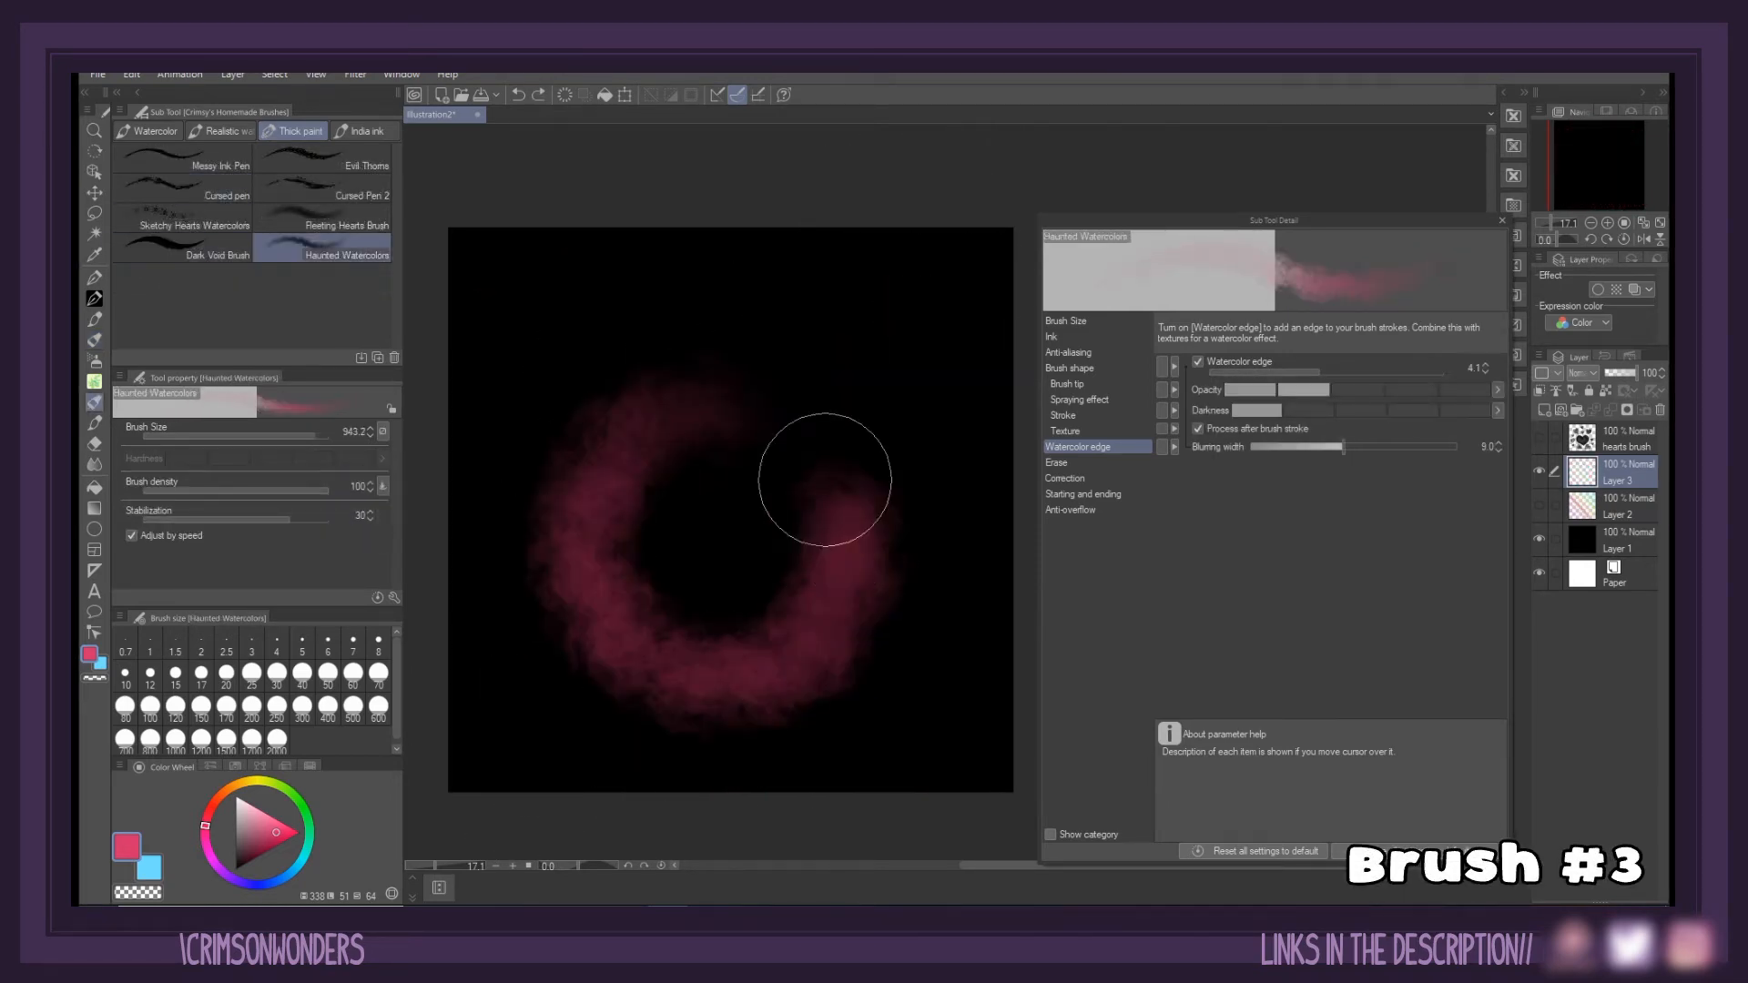
pyautogui.moveTo(823, 476)
pyautogui.mouseDown()
pyautogui.moveTo(622, 457)
pyautogui.moveTo(741, 604)
pyautogui.mouseUp()
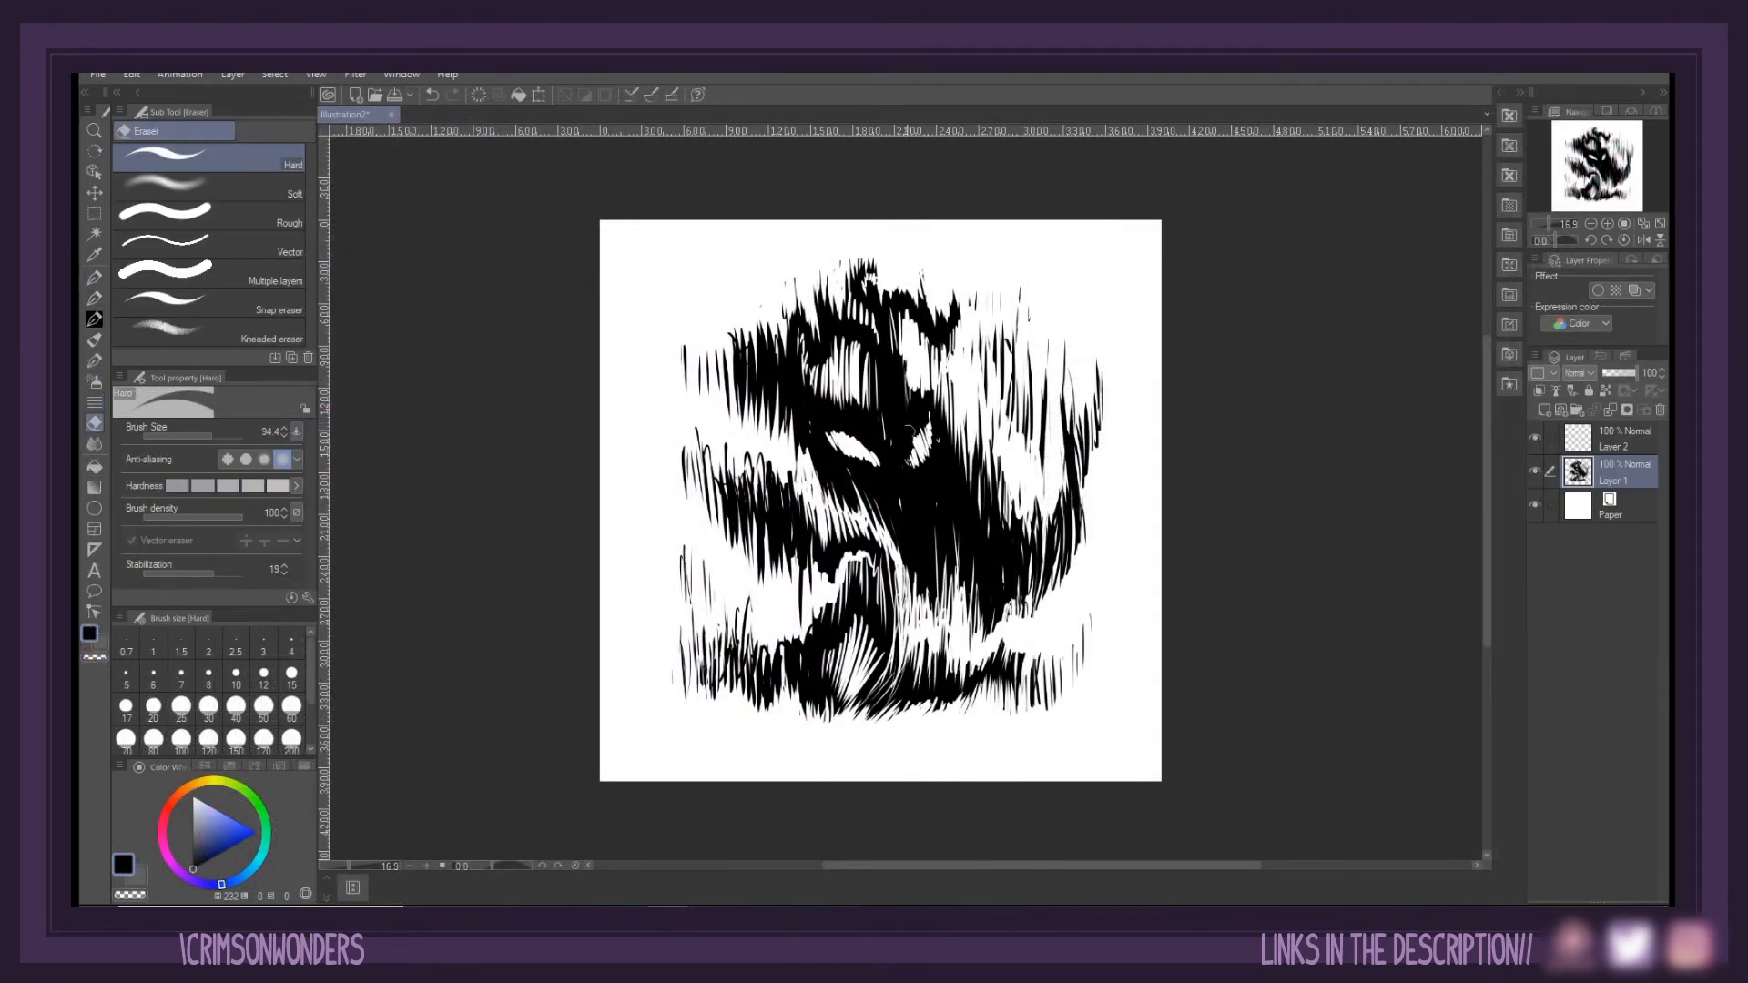
# Erase a mouth area in the large black figure's face and ink the areas below and beside it solid black
pyautogui.moveTo(900, 500); pyautogui.dragTo(938, 496)
pyautogui.press('p')
pyautogui.moveTo(838, 473); pyautogui.dragTo(946, 628)
pyautogui.moveTo(783, 524); pyautogui.dragTo(788, 610)
pyautogui.press('e')
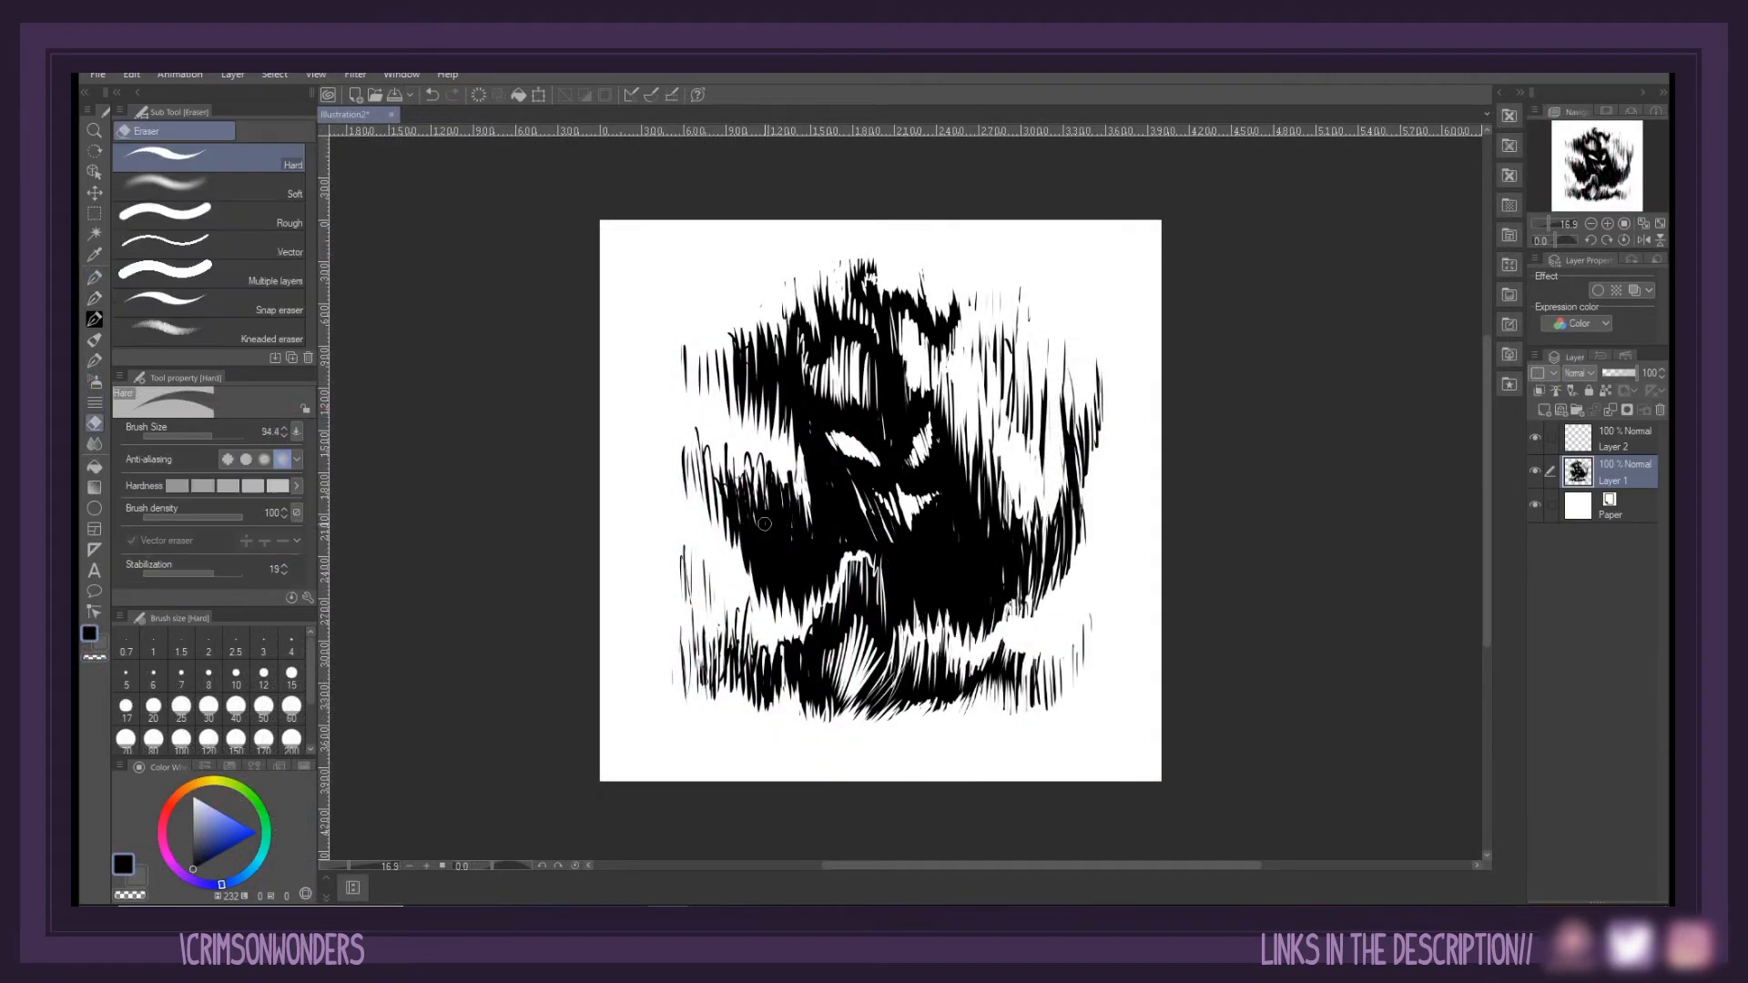
# Carve the large face's toothy grin and eyes and the smaller heads' faces with the eraser, touching up with the pen
pyautogui.moveTo(872, 506); pyautogui.dragTo(897, 532)
pyautogui.press('p')
pyautogui.moveTo(860, 491)
pyautogui.mouseDown()
pyautogui.moveTo(895, 517)
pyautogui.moveTo(933, 501)
pyautogui.mouseUp()
pyautogui.press('e')
pyautogui.moveTo(899, 501)
pyautogui.mouseDown()
pyautogui.moveTo(914, 508)
pyautogui.moveTo(874, 524)
pyautogui.mouseUp()
pyautogui.moveTo(828, 437); pyautogui.dragTo(906, 464)
pyautogui.moveTo(910, 560); pyautogui.dragTo(965, 583)
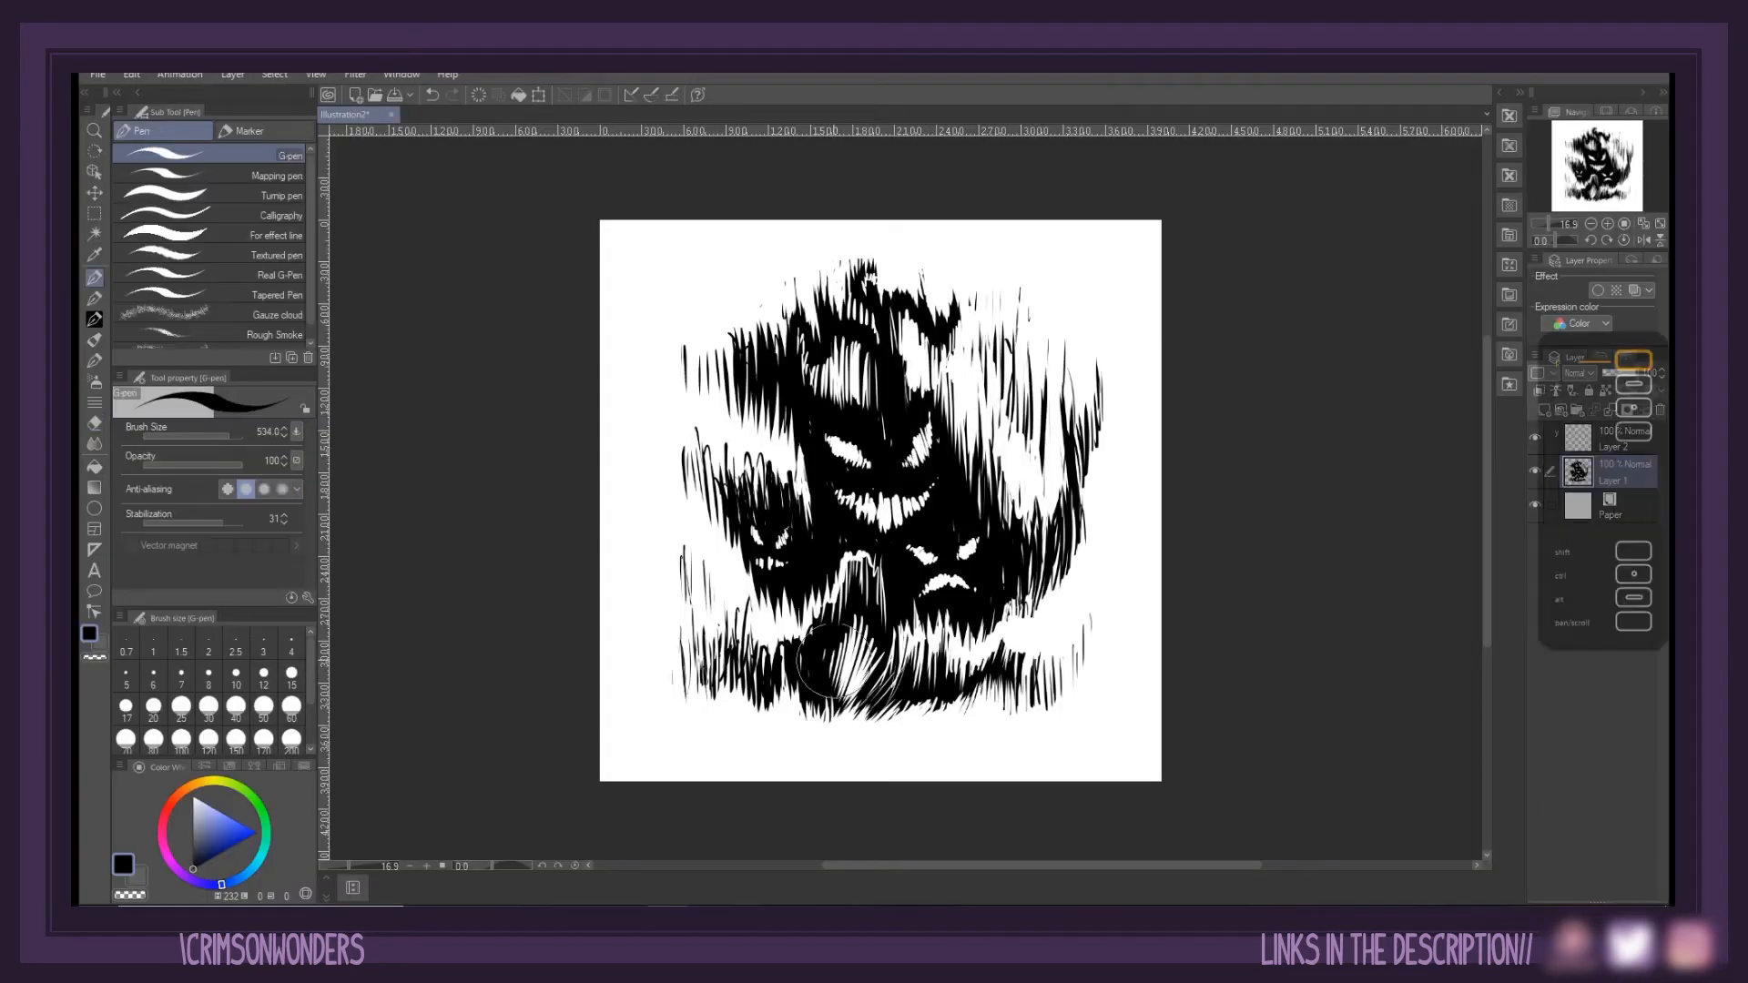
# Ink a small black head at the base of the figure with a carved face, and add spiky strokes around the outer edges
pyautogui.moveTo(872, 644); pyautogui.dragTo(856, 662)
pyautogui.moveTo(836, 663)
pyautogui.mouseDown()
pyautogui.moveTo(813, 641)
pyautogui.moveTo(870, 681)
pyautogui.mouseUp()
pyautogui.moveTo(833, 533); pyautogui.dragTo(879, 592)
pyautogui.press('p')
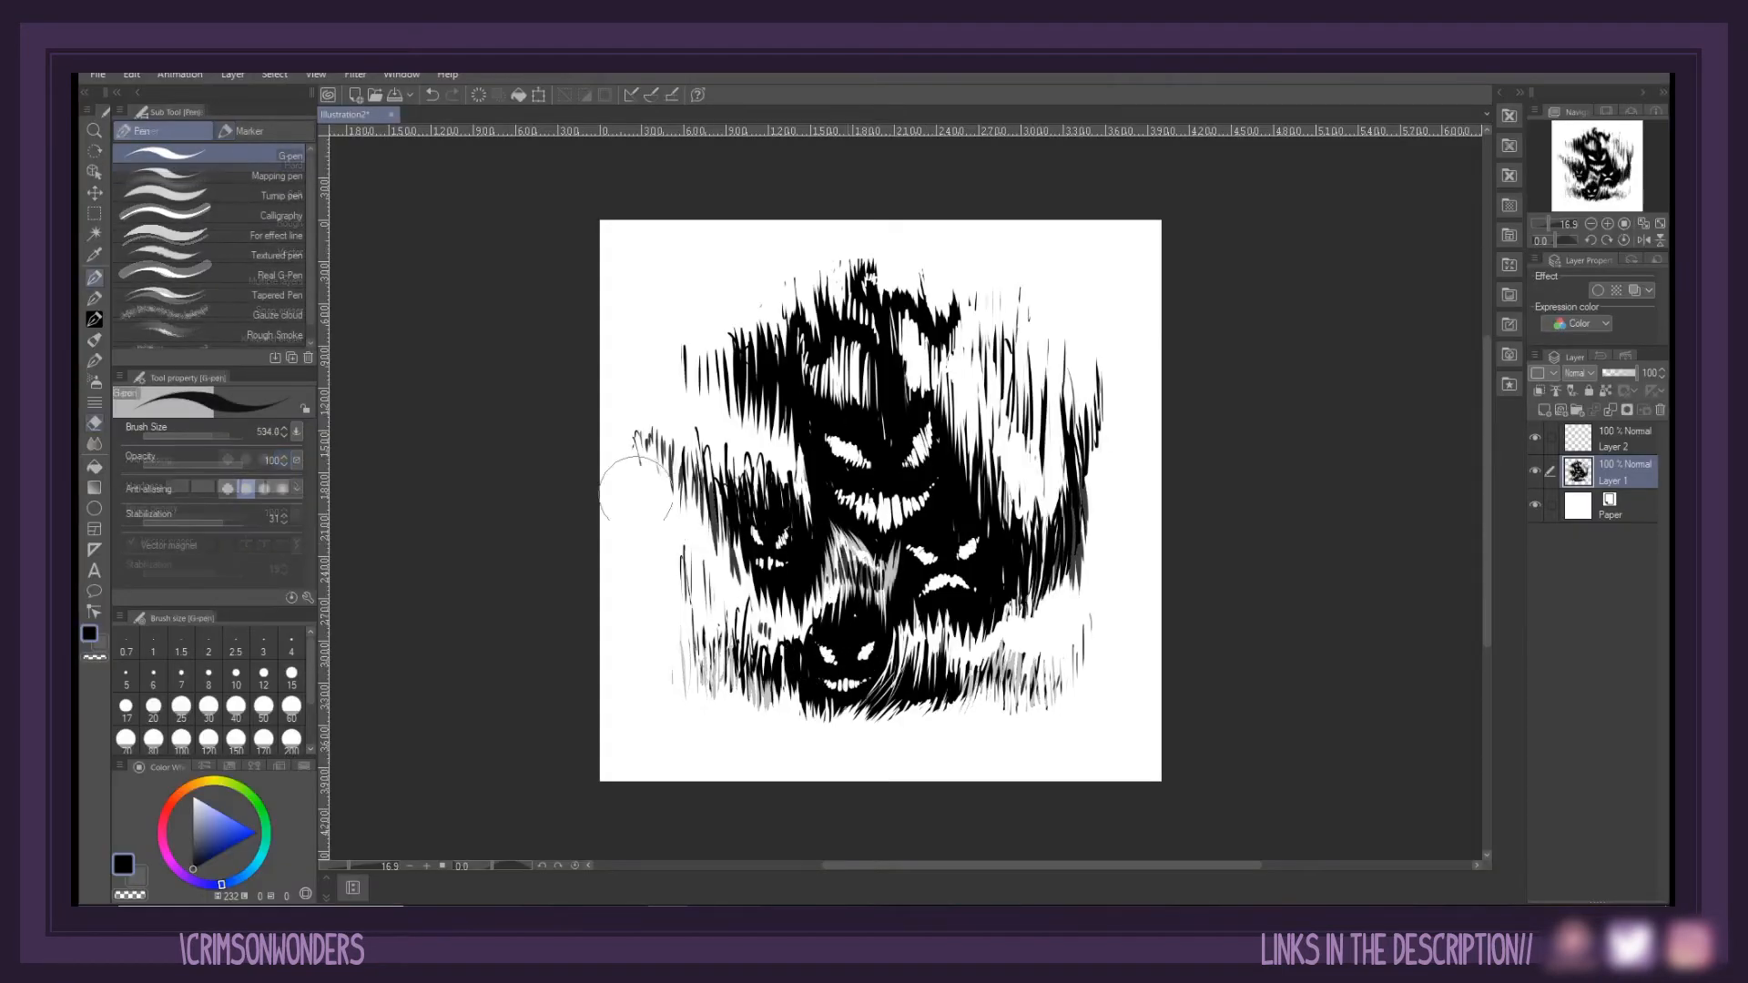
pyautogui.moveTo(637, 437); pyautogui.dragTo(709, 467)
pyautogui.moveTo(1109, 584); pyautogui.dragTo(1047, 692)
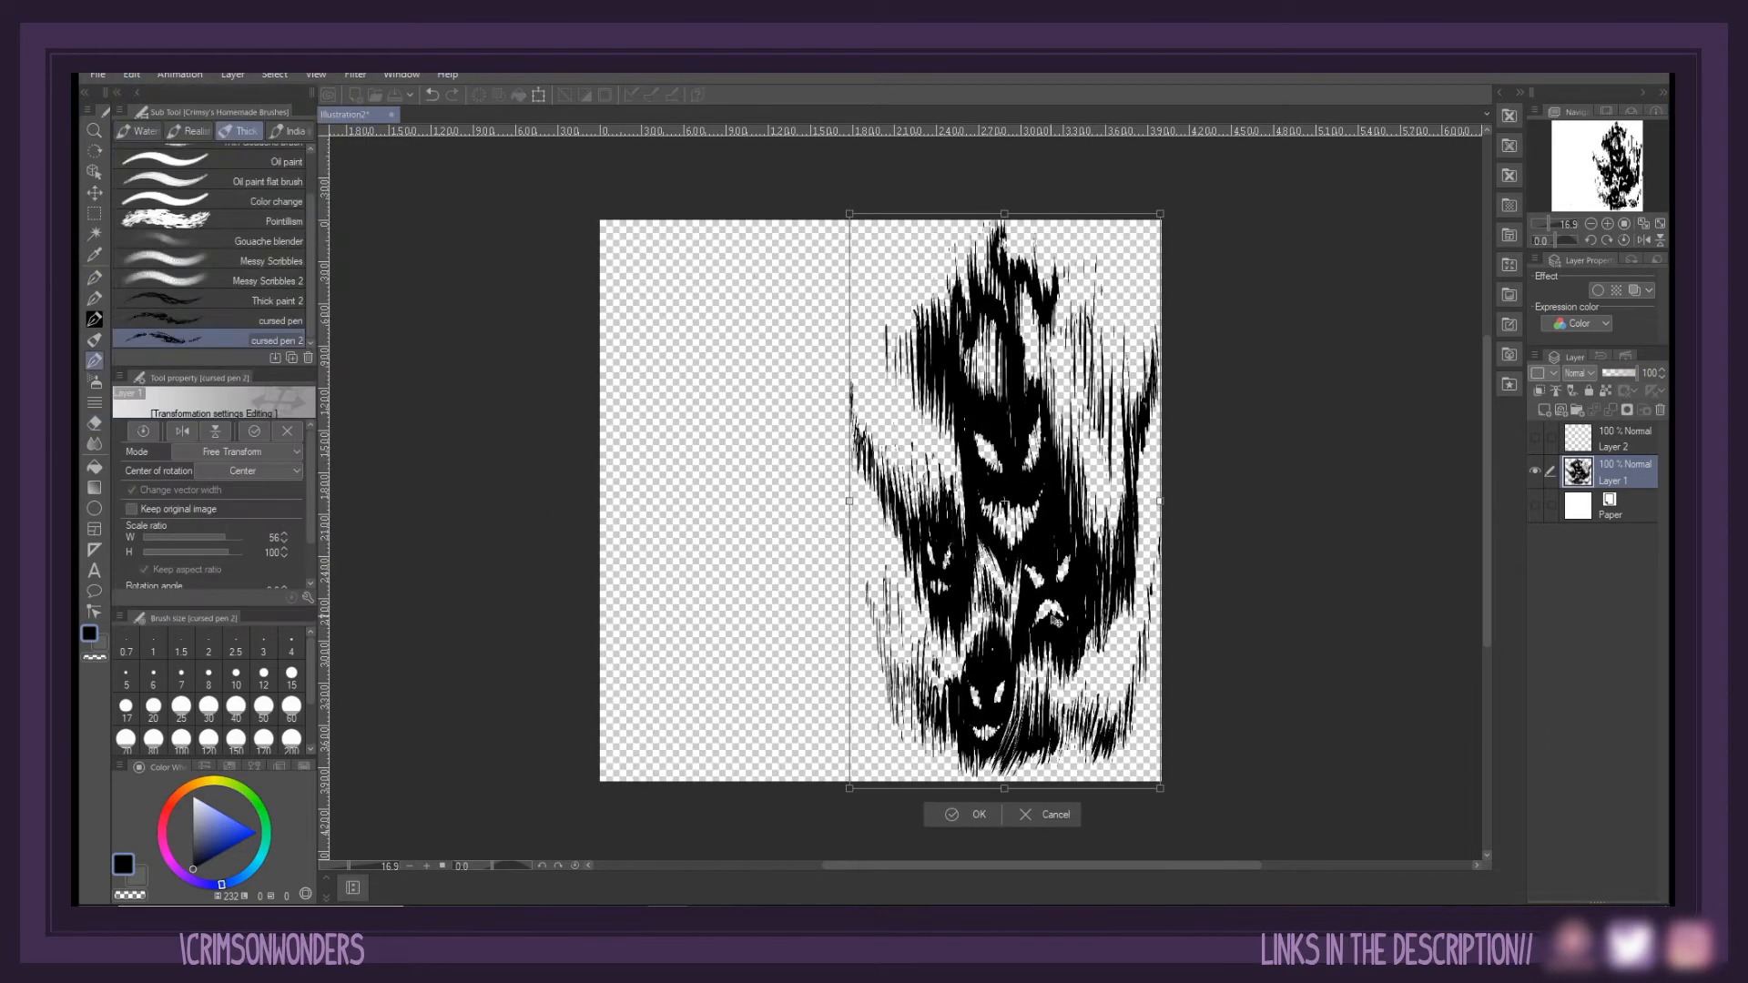
# Transform the black figure drawing on Layer 1, narrowing it to 56 % width at full height
pyautogui.click(132, 74)
pyautogui.moveTo(275, 292)
pyautogui.click(400, 287)
pyautogui.click(1011, 458)
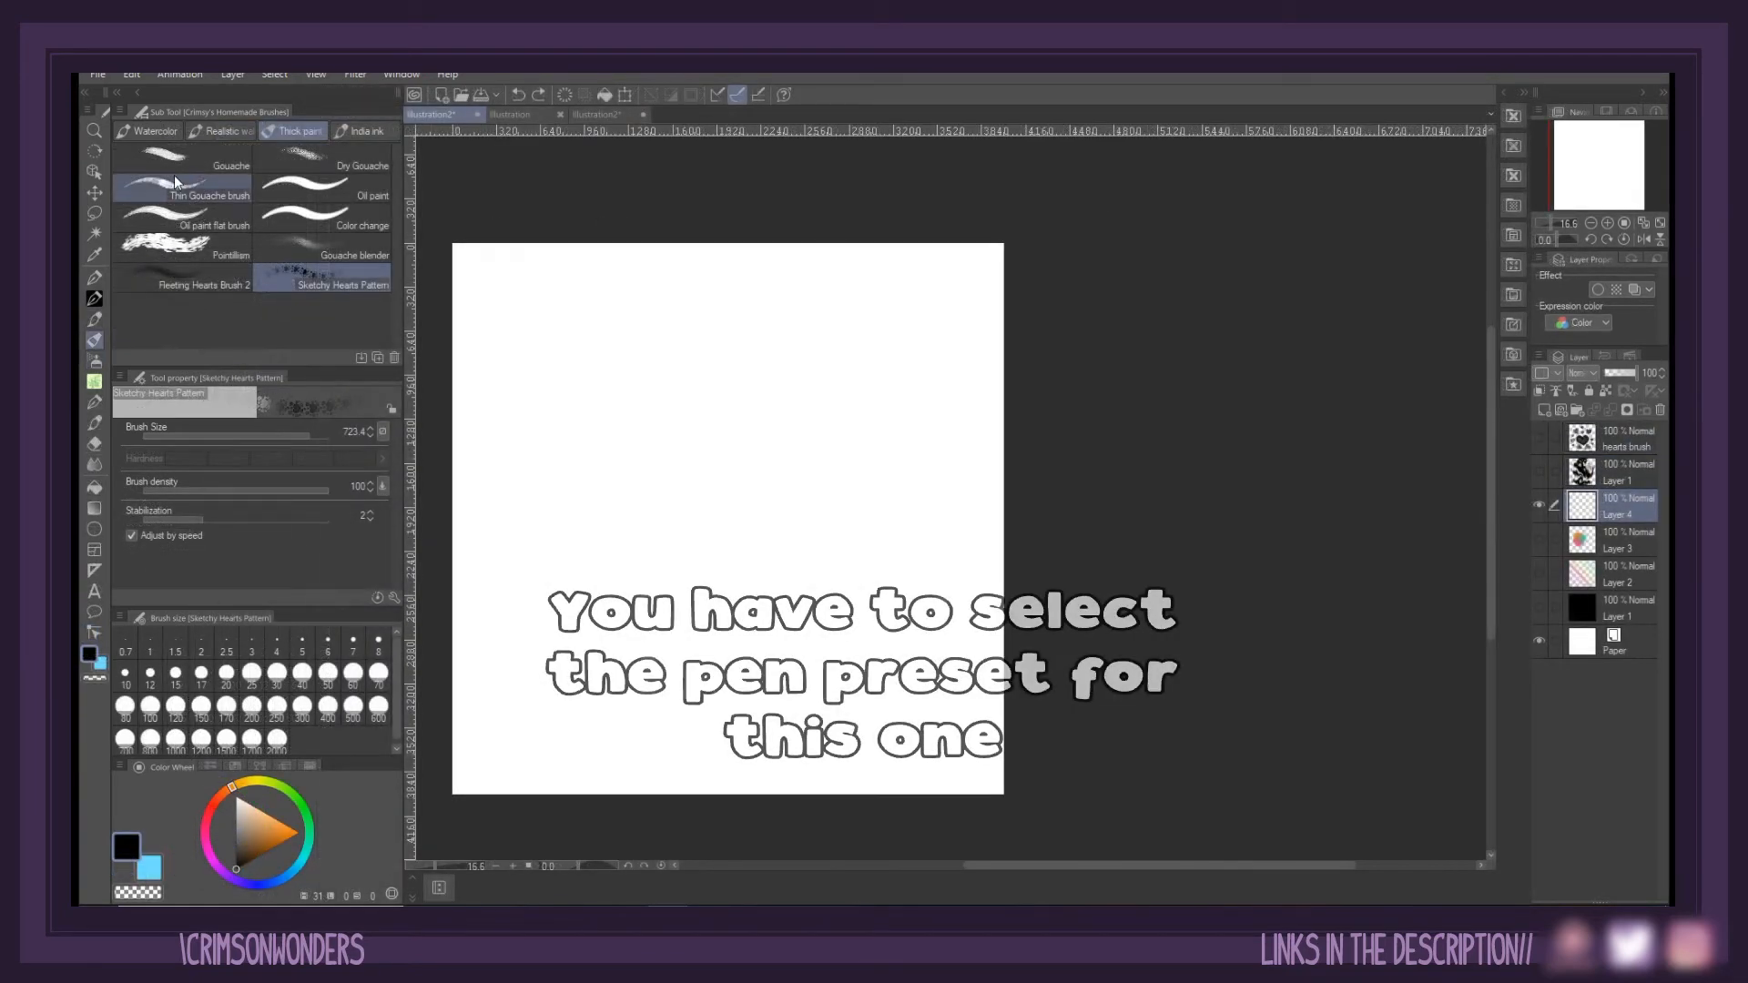
# Create a custom sub tool named Cursed Pen 3 from the pen preset and set its tip shape to Material
pyautogui.rightClick(184, 152)
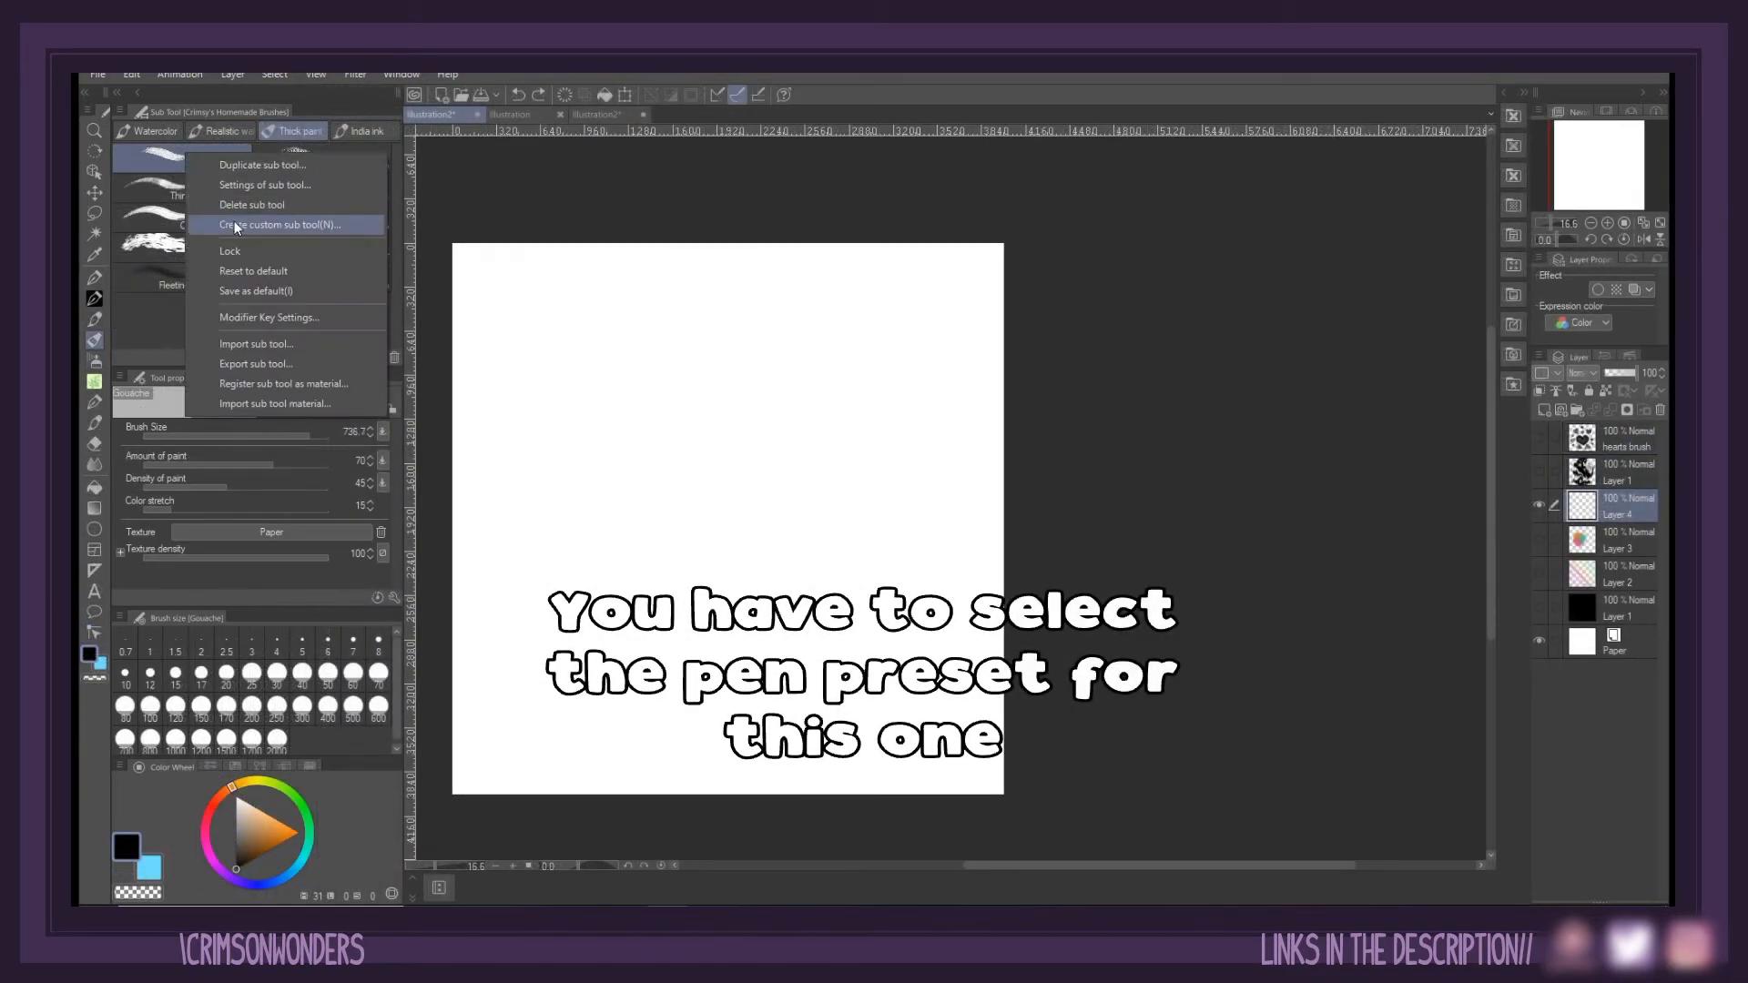
pyautogui.click(233, 224)
pyautogui.click(851, 476)
pyautogui.click(847, 516)
pyautogui.click(876, 503)
pyautogui.click(910, 360)
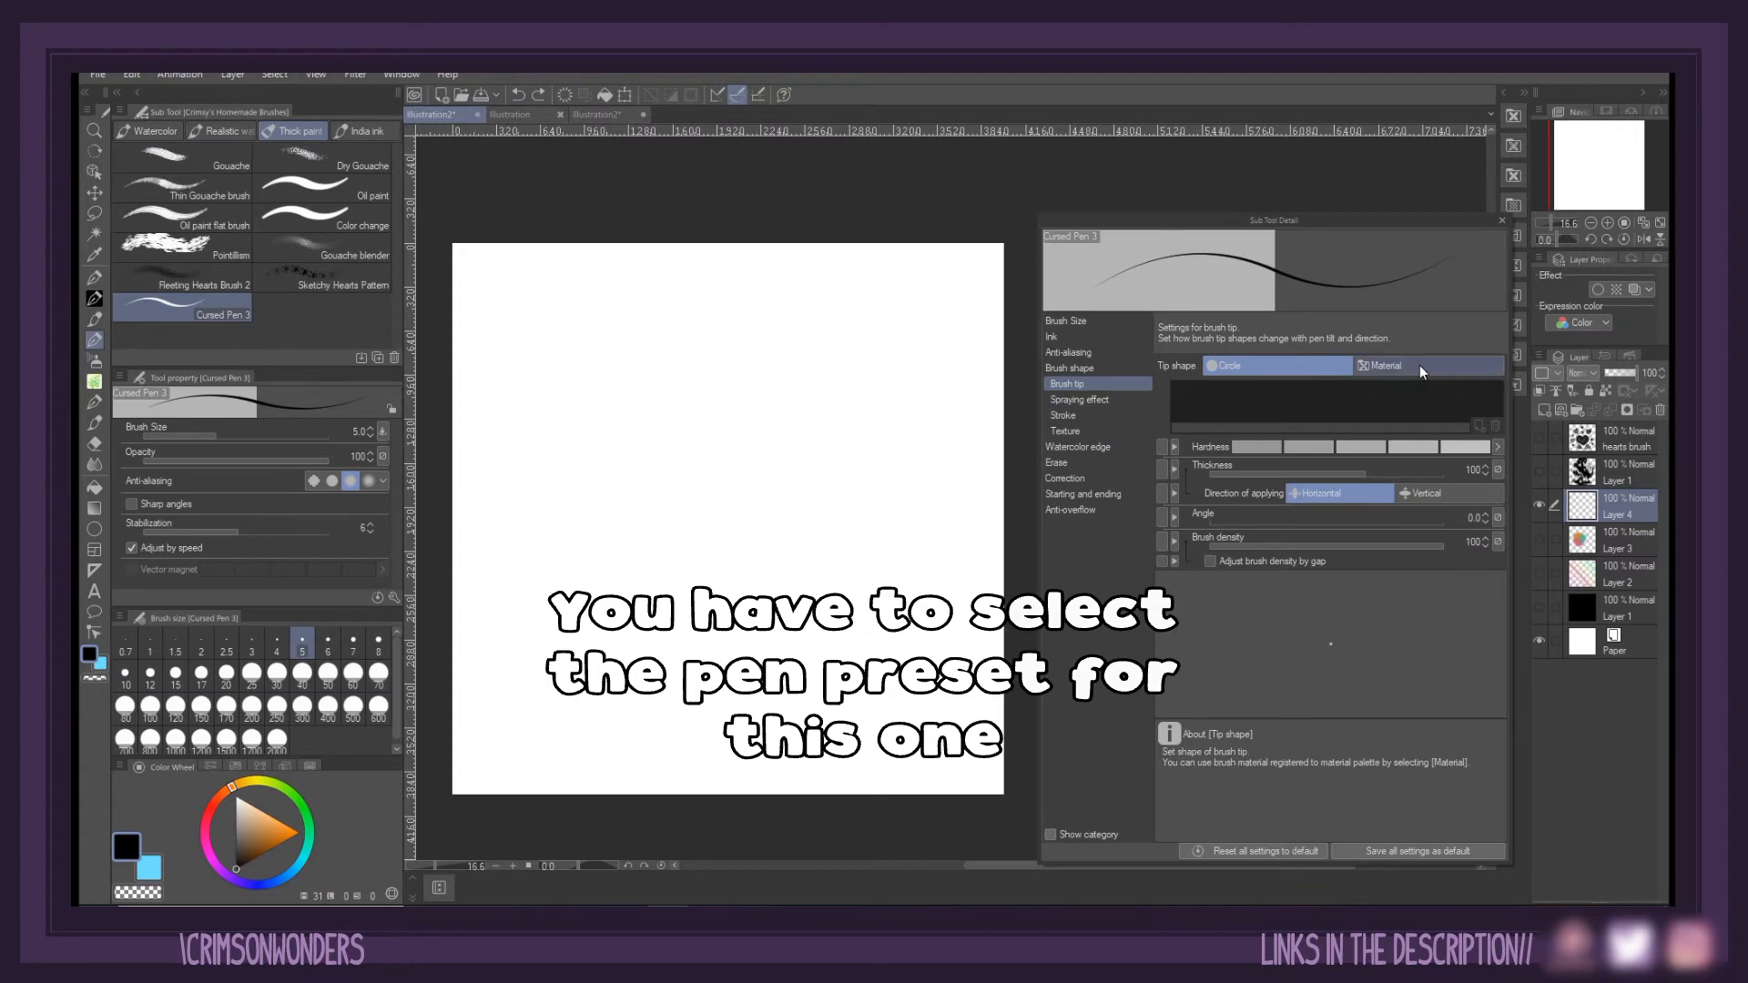
# Search the brush tip shapes for "curs" and apply the black figure tip to Cursed Pen 3
pyautogui.click(1477, 423)
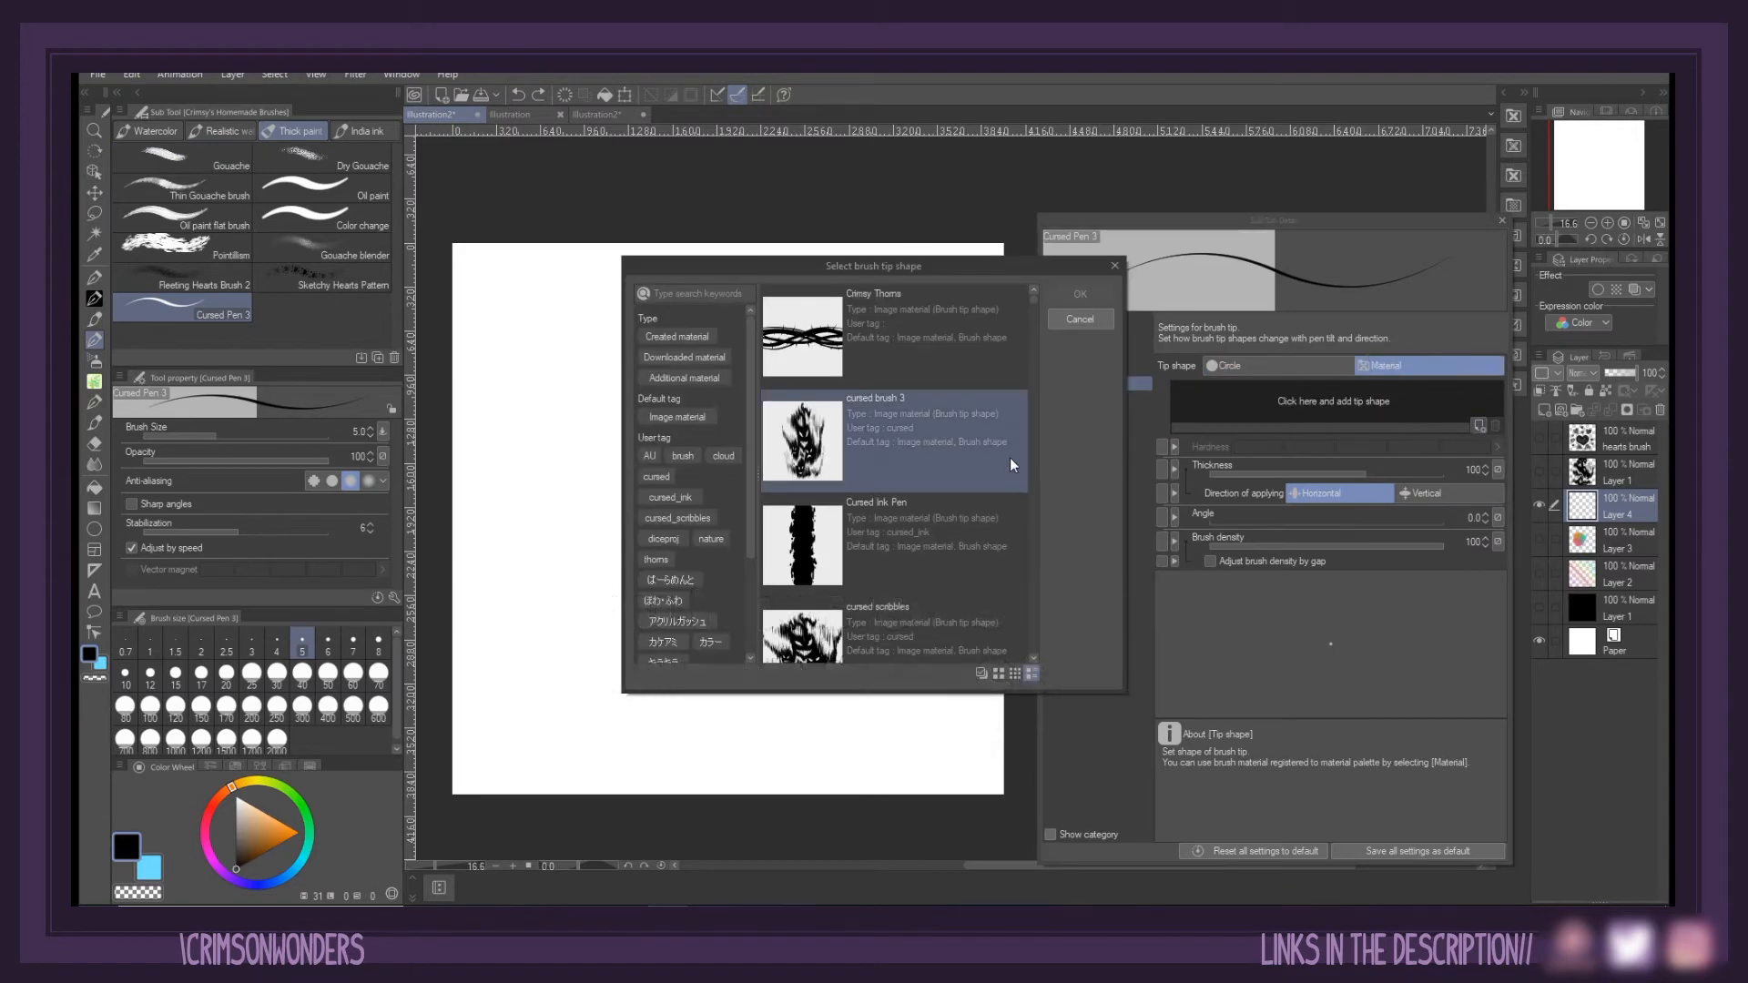
pyautogui.click(661, 294)
pyautogui.write('curs')
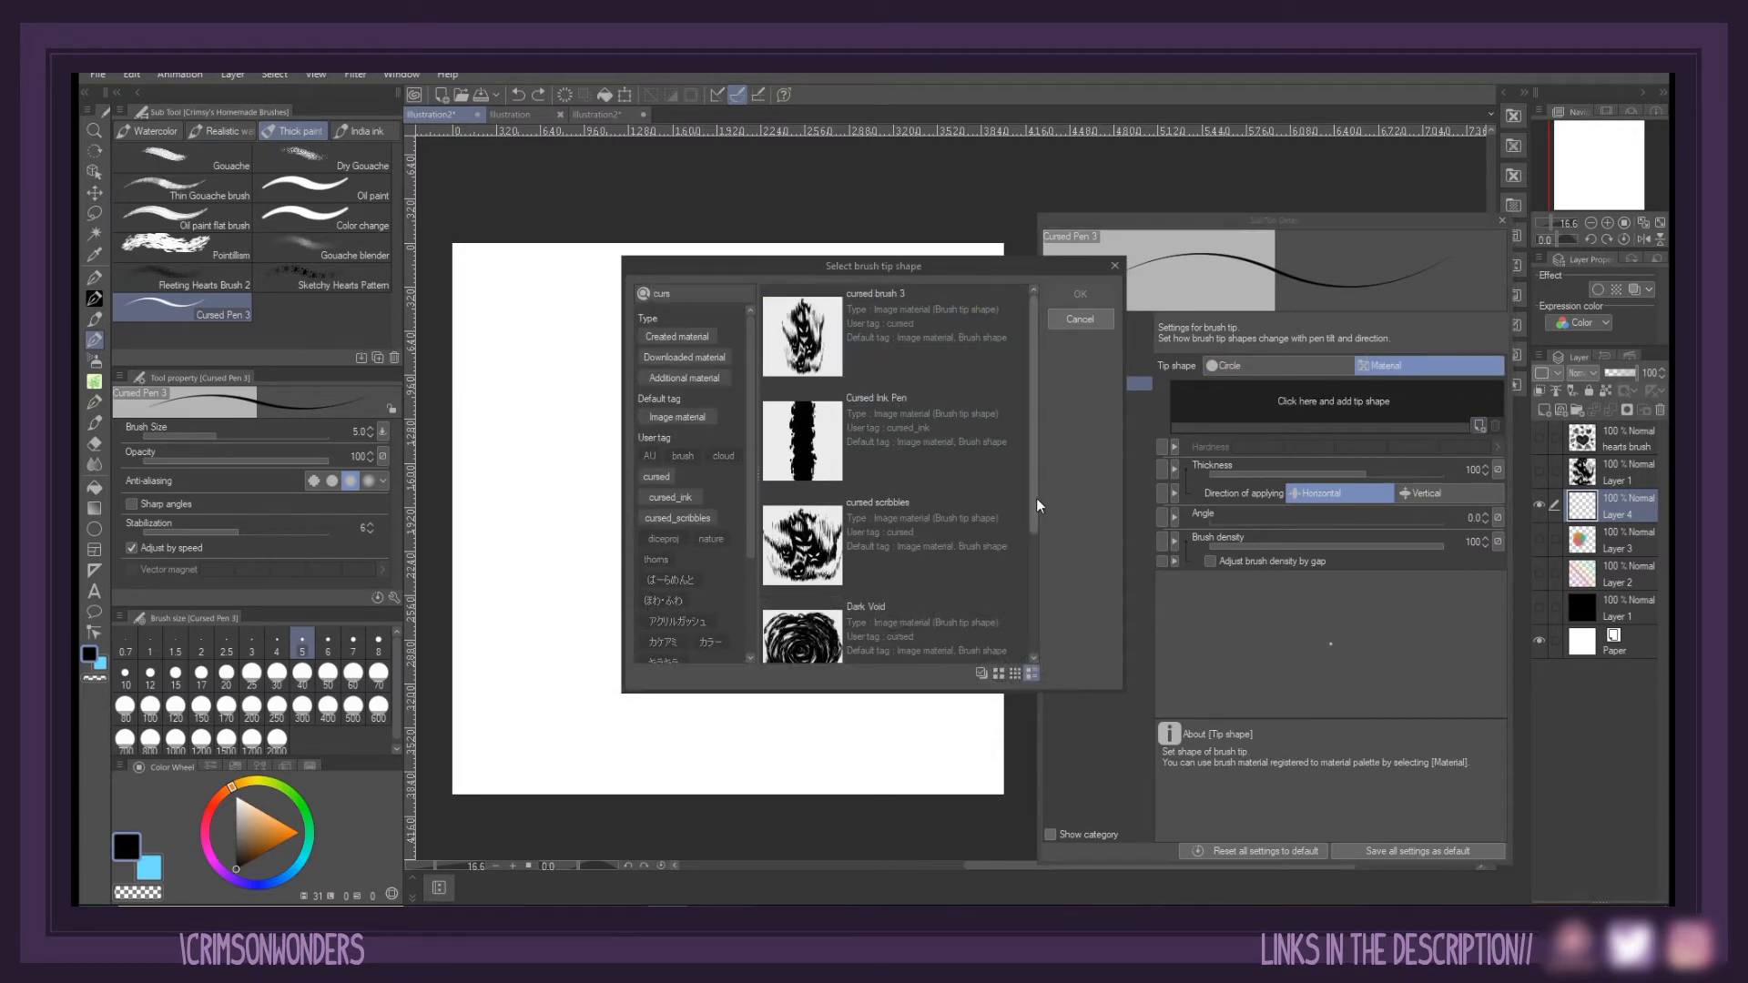
pyautogui.moveTo(1036, 498); pyautogui.dragTo(1030, 614)
pyautogui.click(1010, 596)
pyautogui.click(1080, 294)
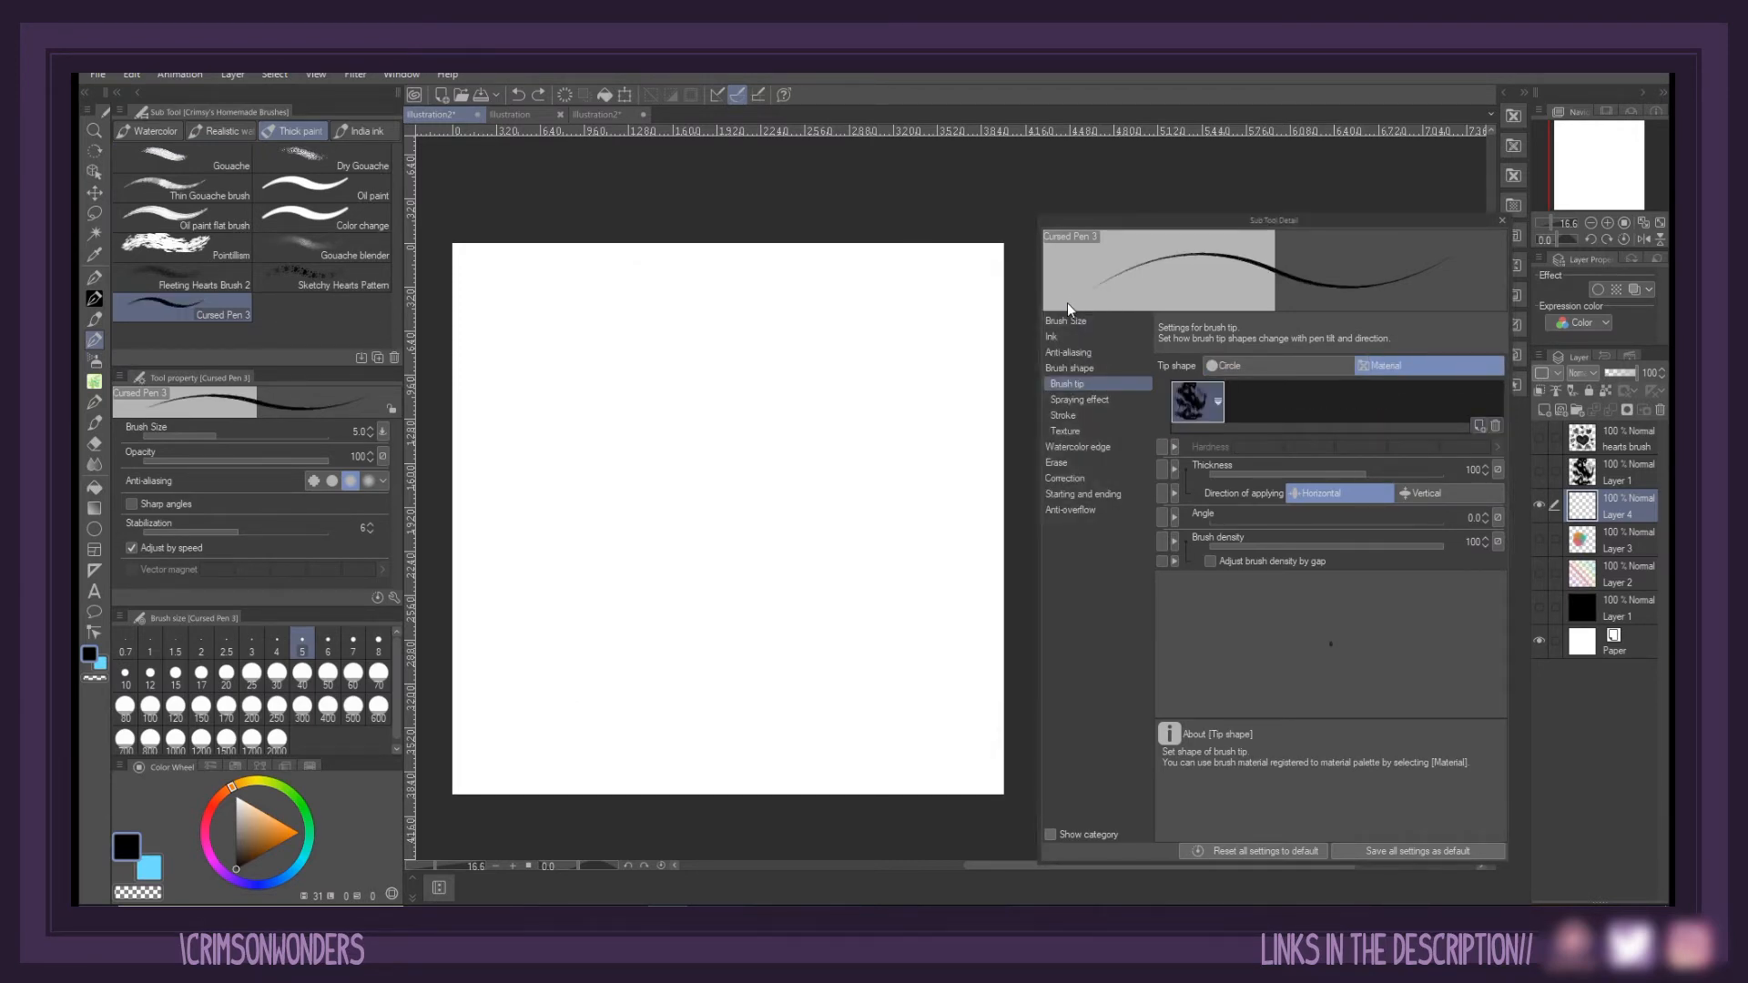
# Set the brush tip's direction of applying to Vertical and its Thickness to 511
pyautogui.click(1431, 493)
pyautogui.click(1473, 469)
pyautogui.write('6')
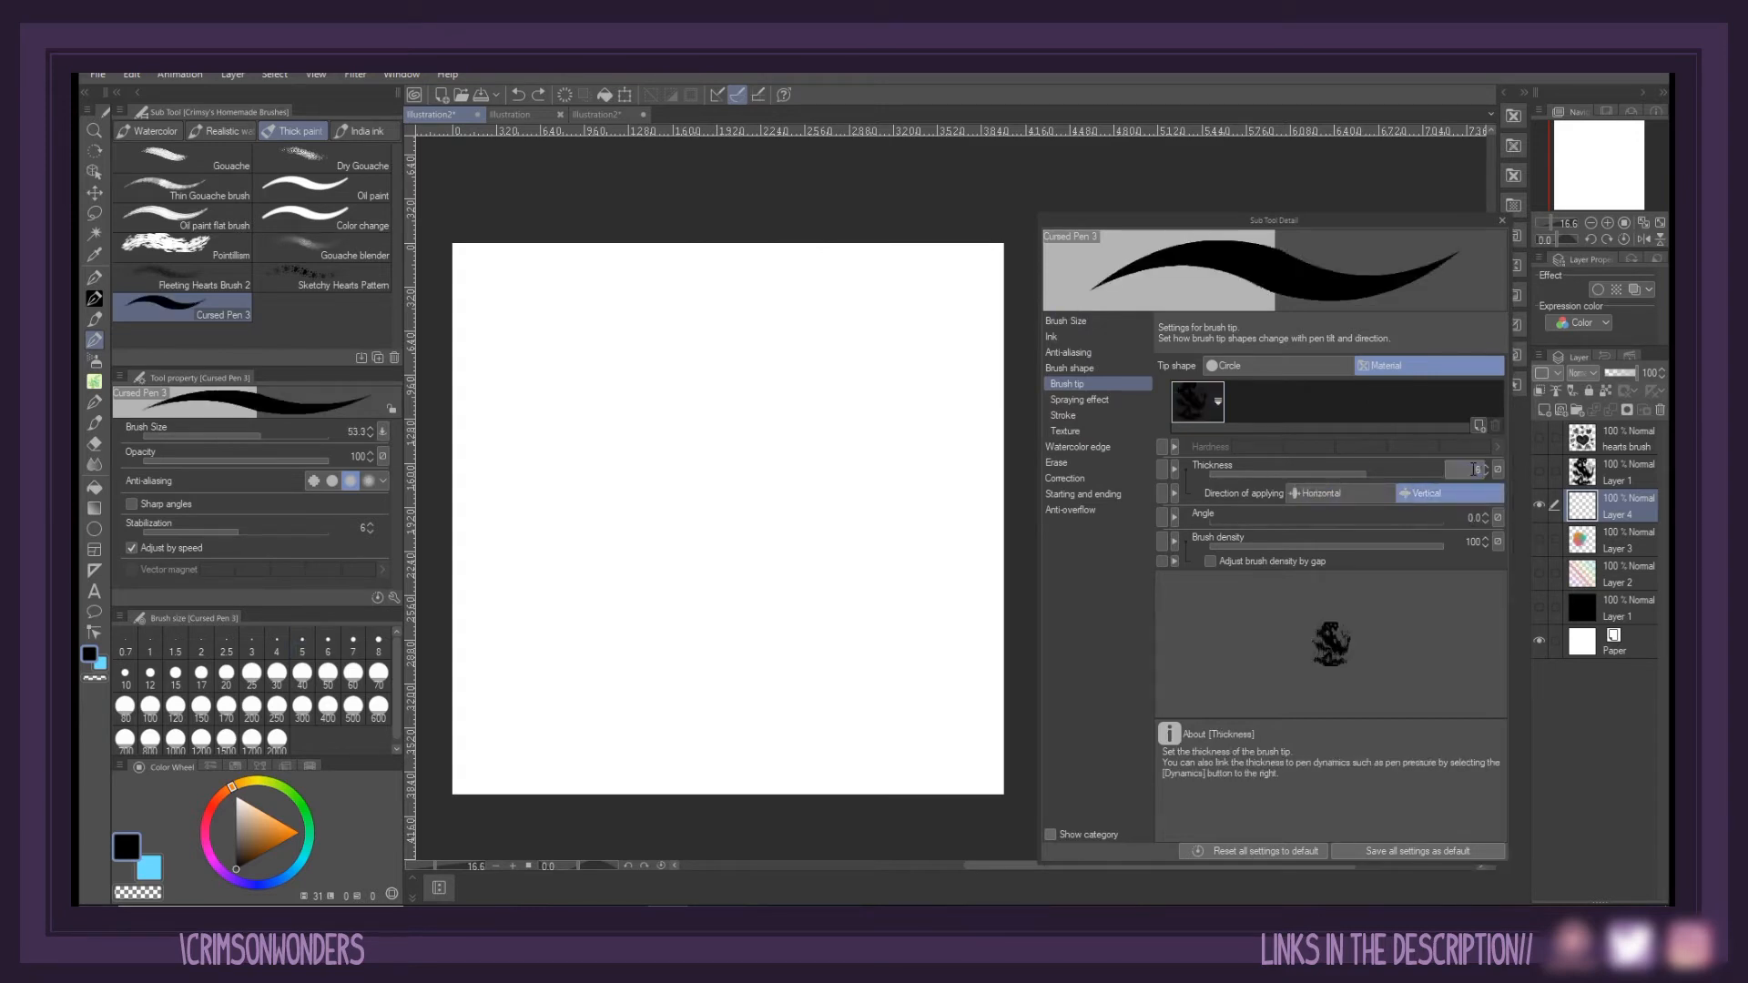
pyautogui.write('11')
pyautogui.press('Return')
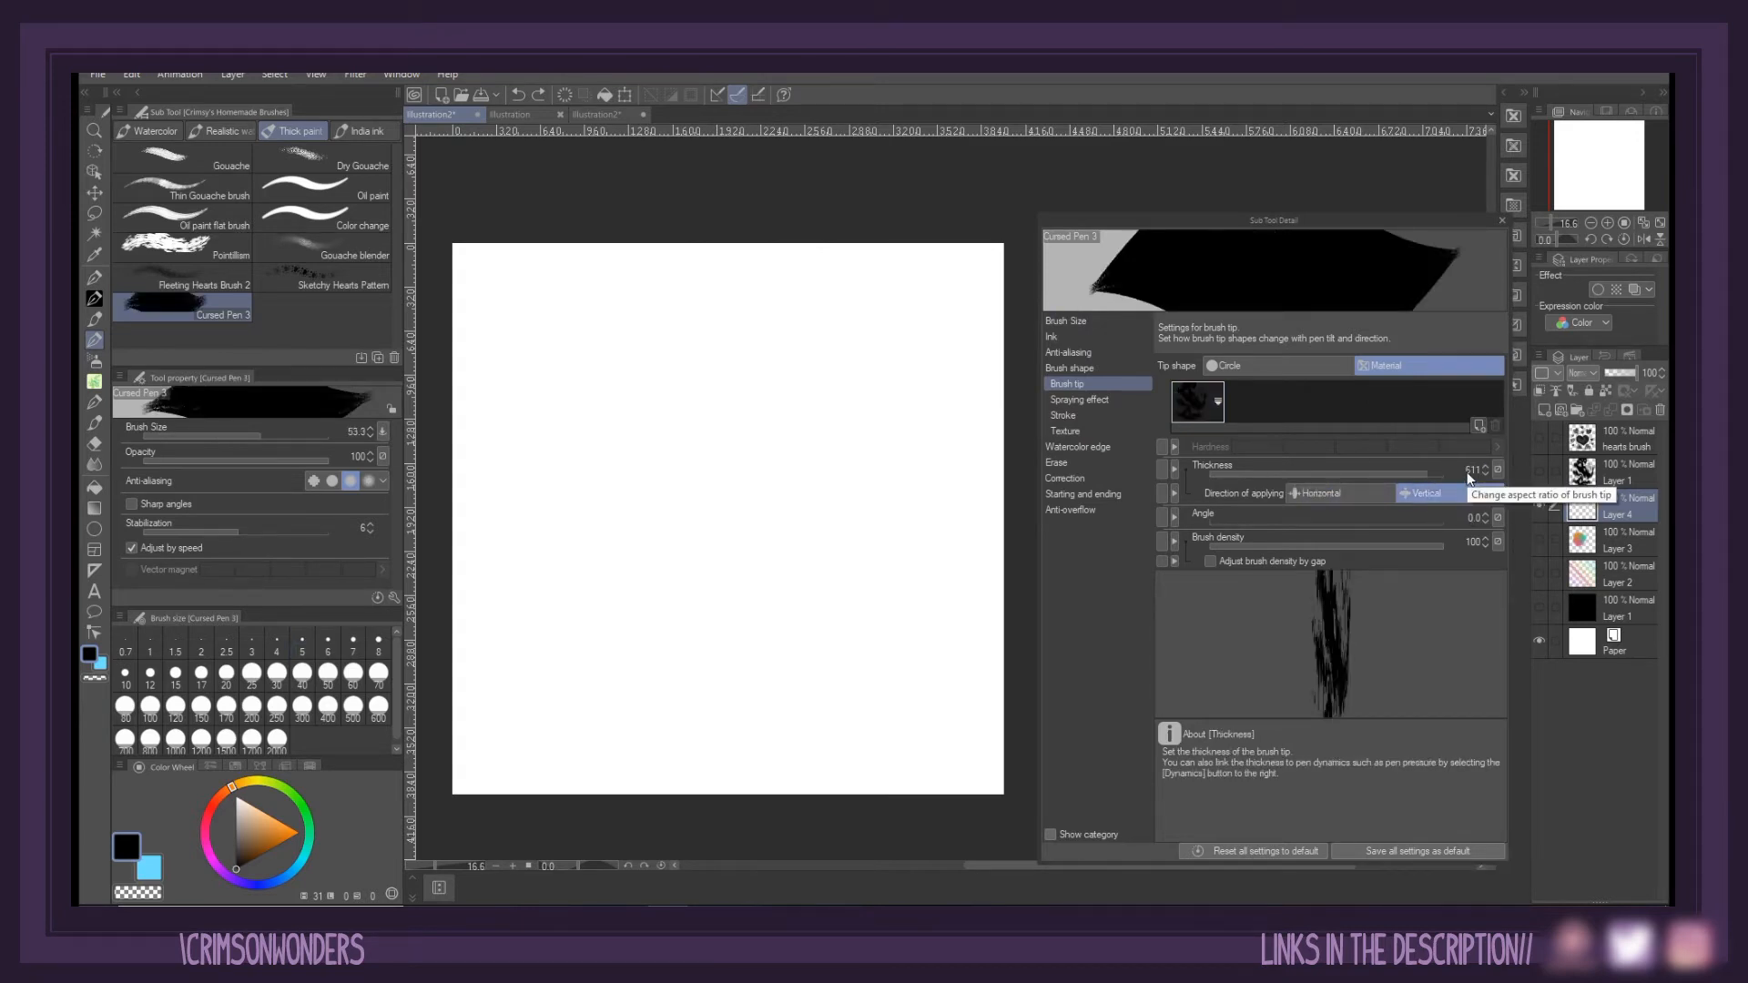
# Turn on Ribbon for the stroke and enable Color mixing in Blend mode with Density of paint 100
pyautogui.click(1078, 417)
pyautogui.click(1198, 439)
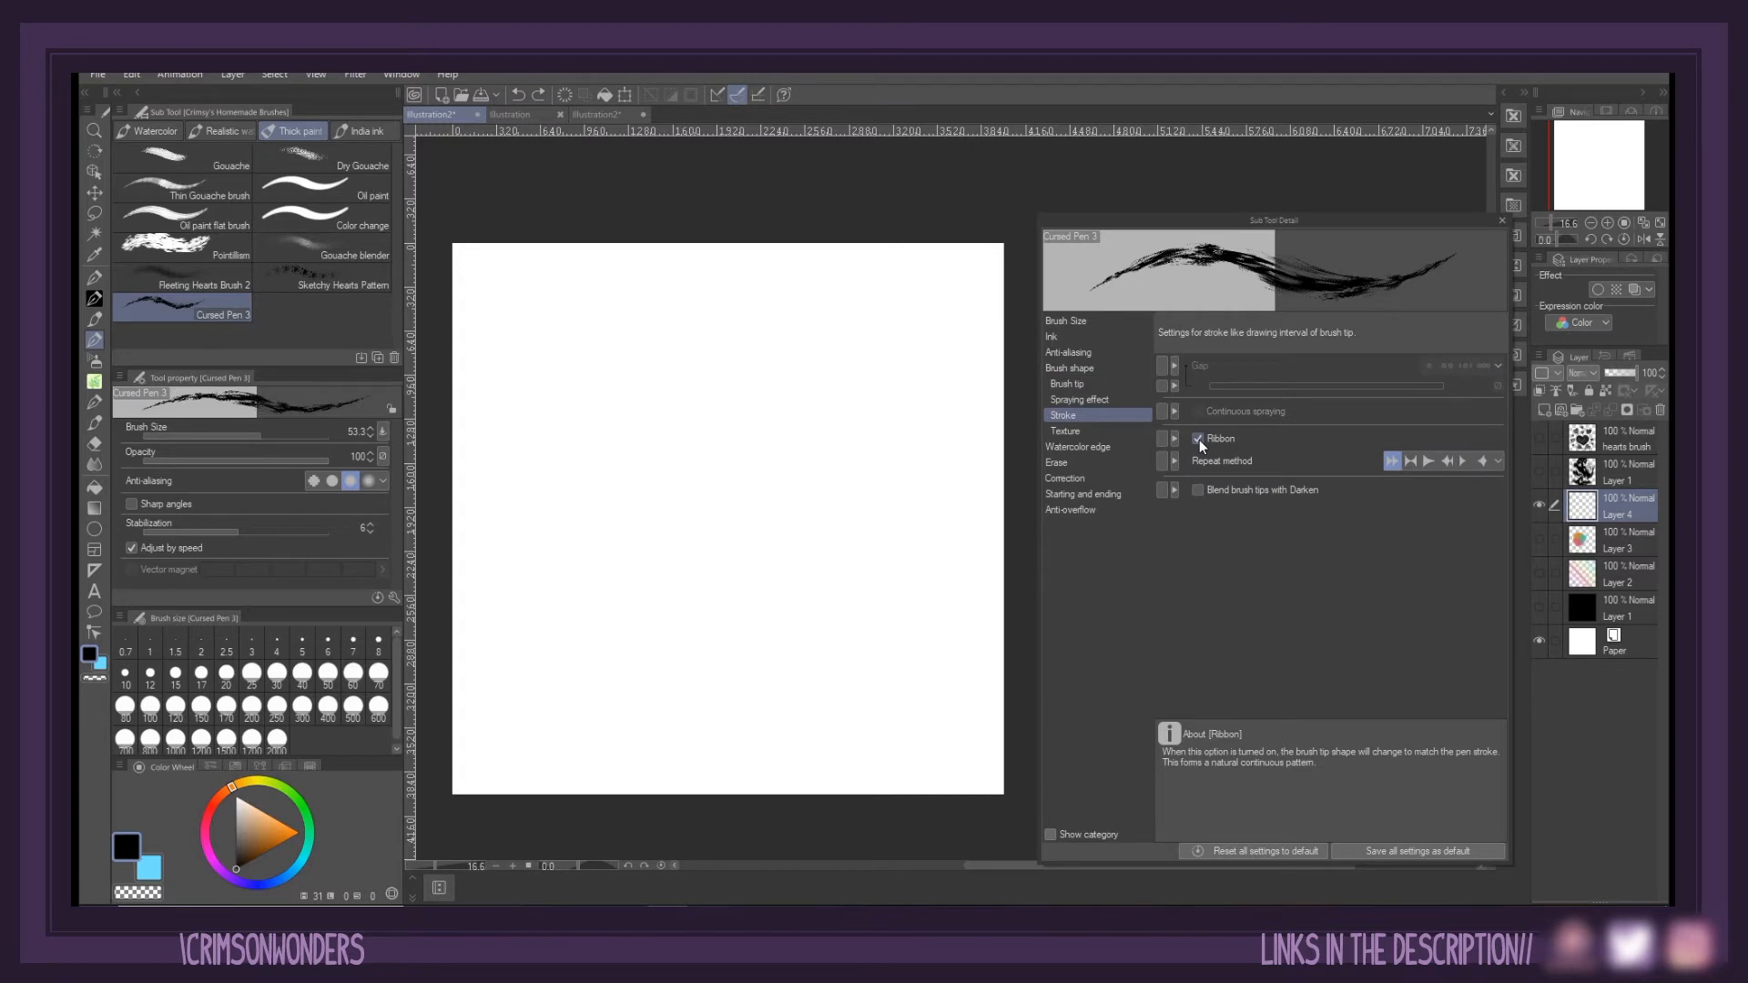
pyautogui.click(1080, 335)
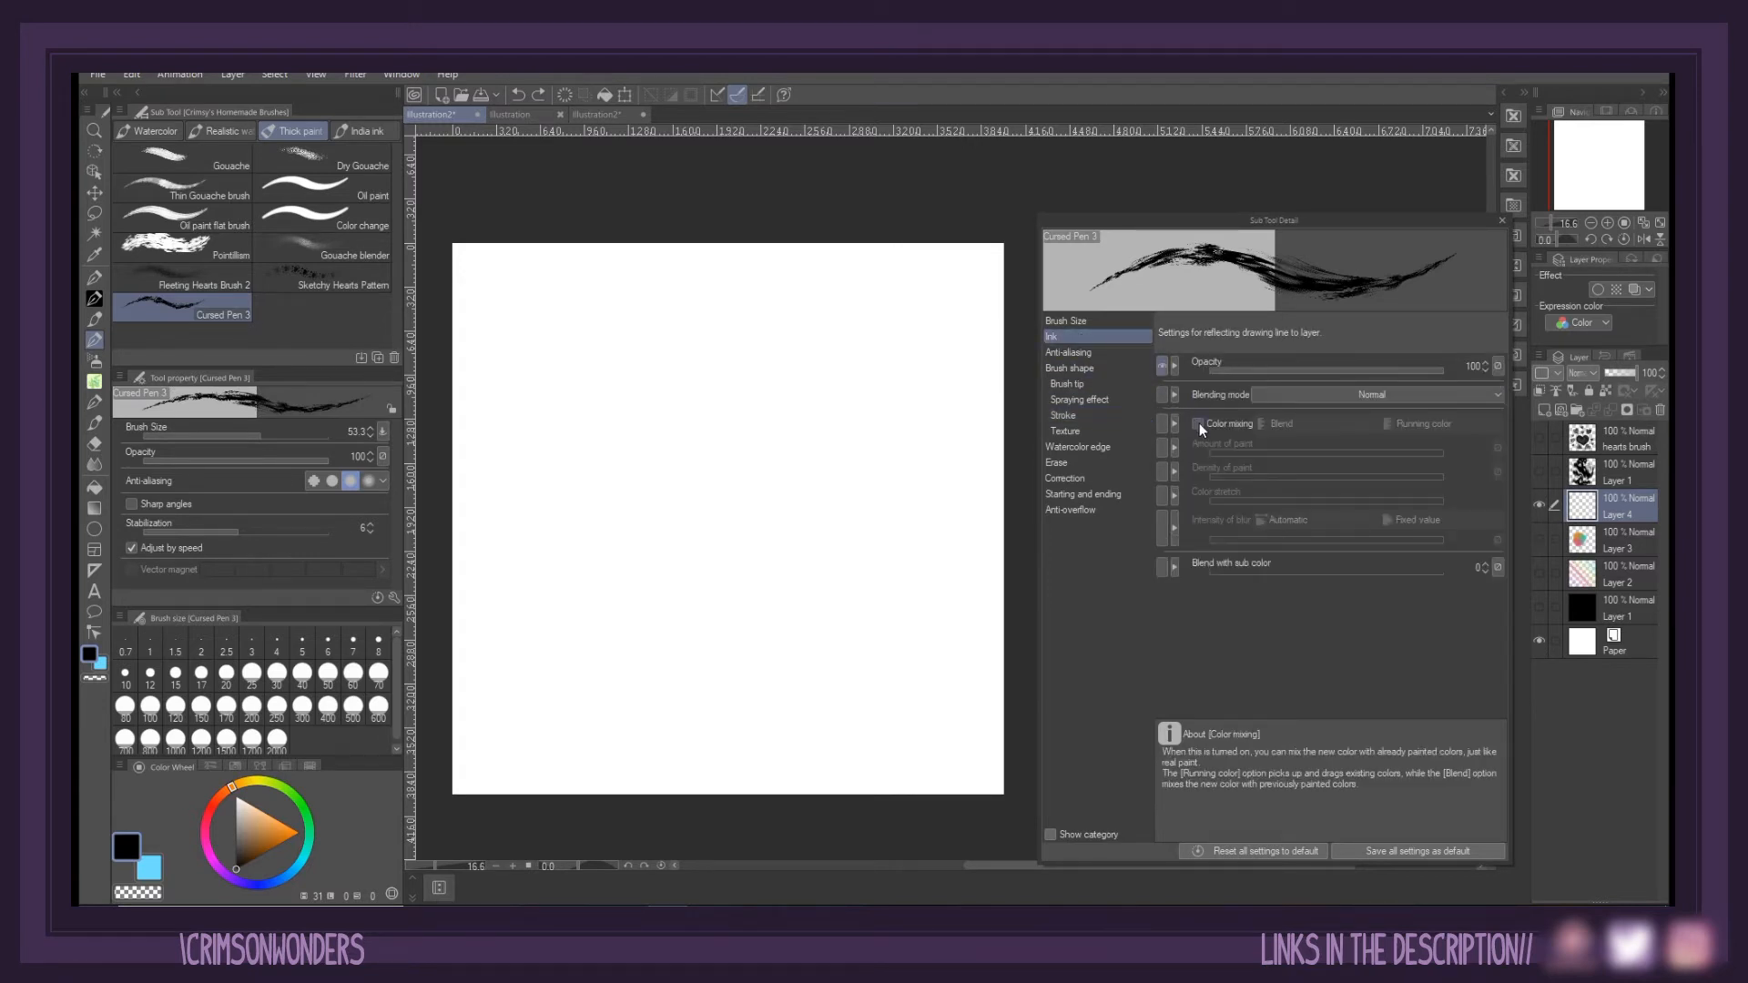
pyautogui.moveTo(1322, 478); pyautogui.dragTo(1488, 487)
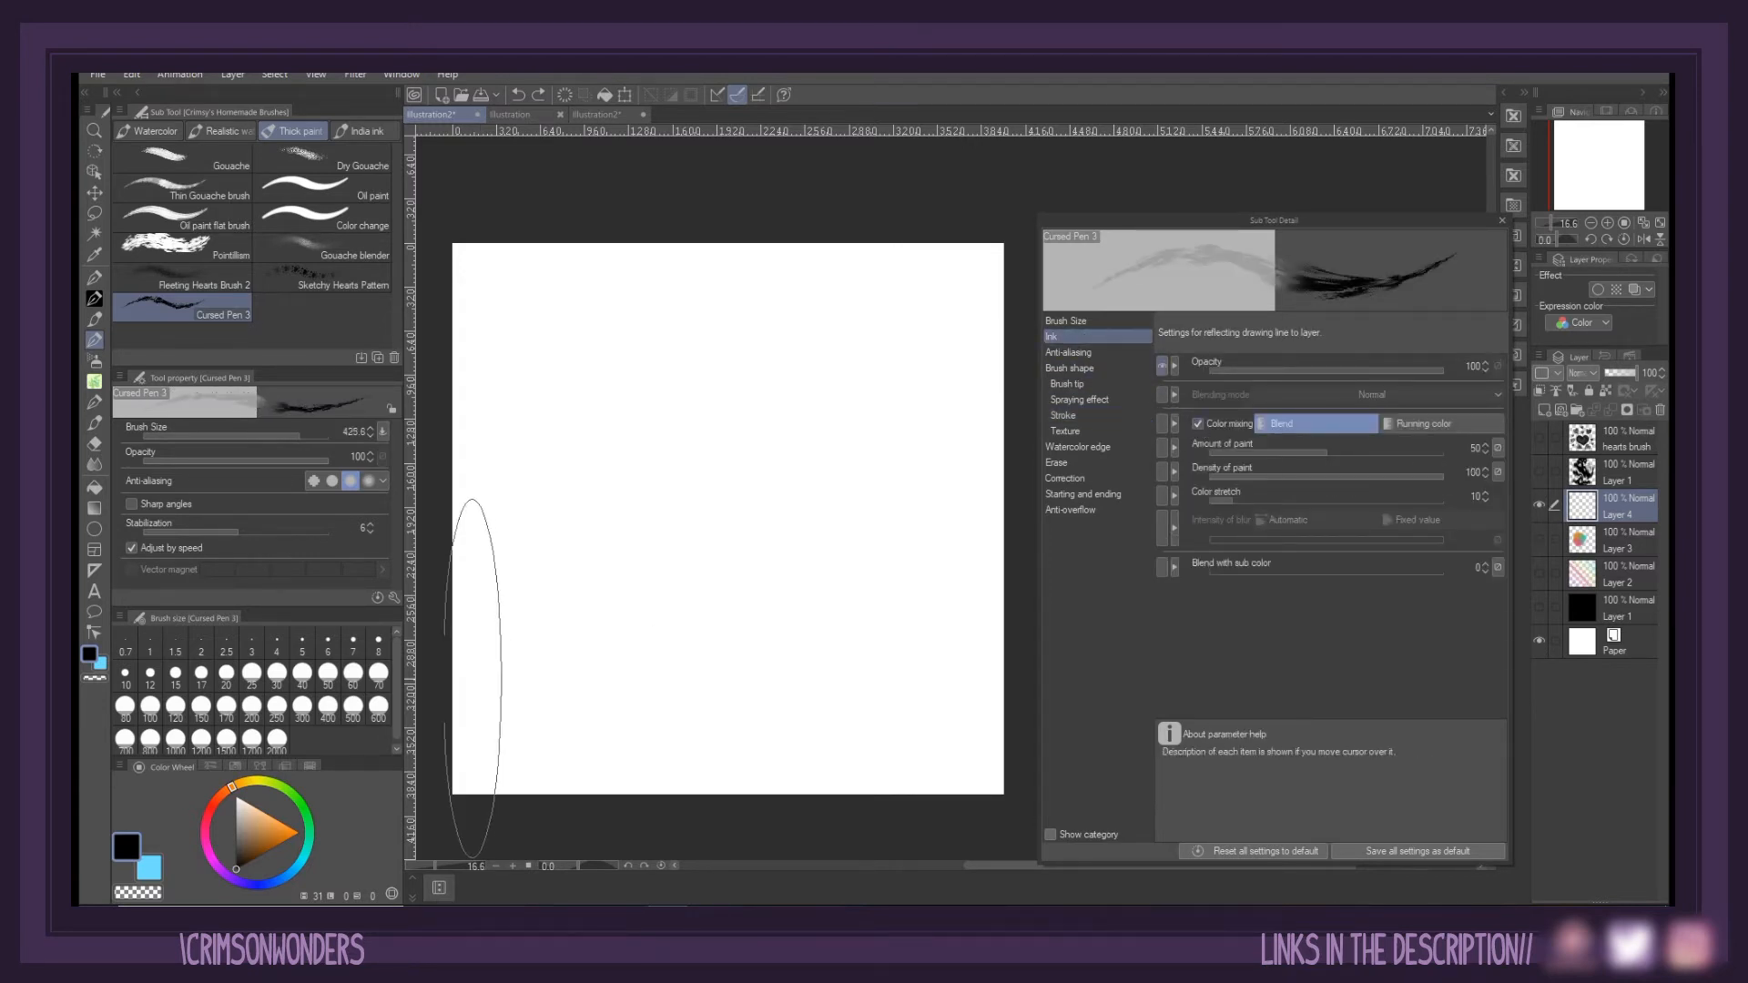
# Test Cursed Pen 3 with black winding strokes on the white canvas and undo them
pyautogui.moveTo(468, 682)
pyautogui.mouseDown()
pyautogui.moveTo(495, 712)
pyautogui.moveTo(513, 508)
pyautogui.moveTo(702, 628)
pyautogui.moveTo(705, 421)
pyautogui.moveTo(914, 499)
pyautogui.moveTo(921, 300)
pyautogui.mouseUp()
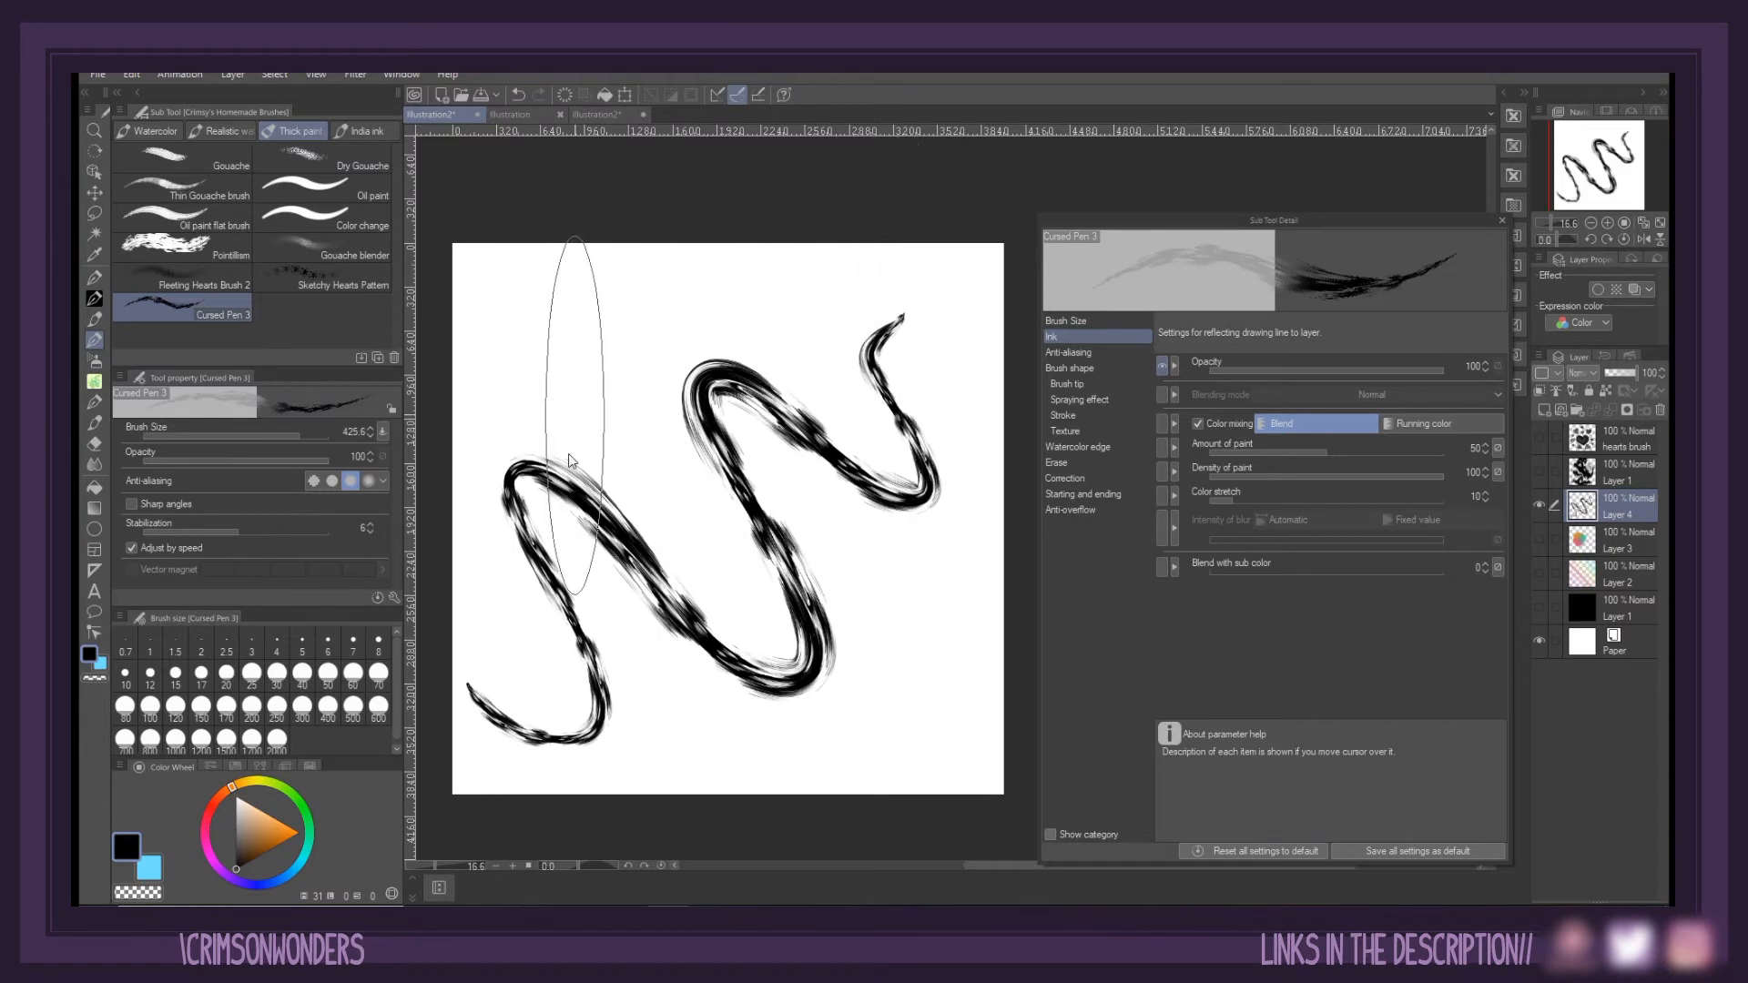
pyautogui.hotkey('ctrl', 'z')
pyautogui.moveTo(551, 729)
pyautogui.mouseDown()
pyautogui.moveTo(775, 515)
pyautogui.moveTo(928, 512)
pyautogui.moveTo(931, 330)
pyautogui.mouseUp()
pyautogui.hotkey('ctrl', 'z')
# Show the black background layer, test the pen with a red winding stroke, and undo the stroke
pyautogui.click(1539, 607)
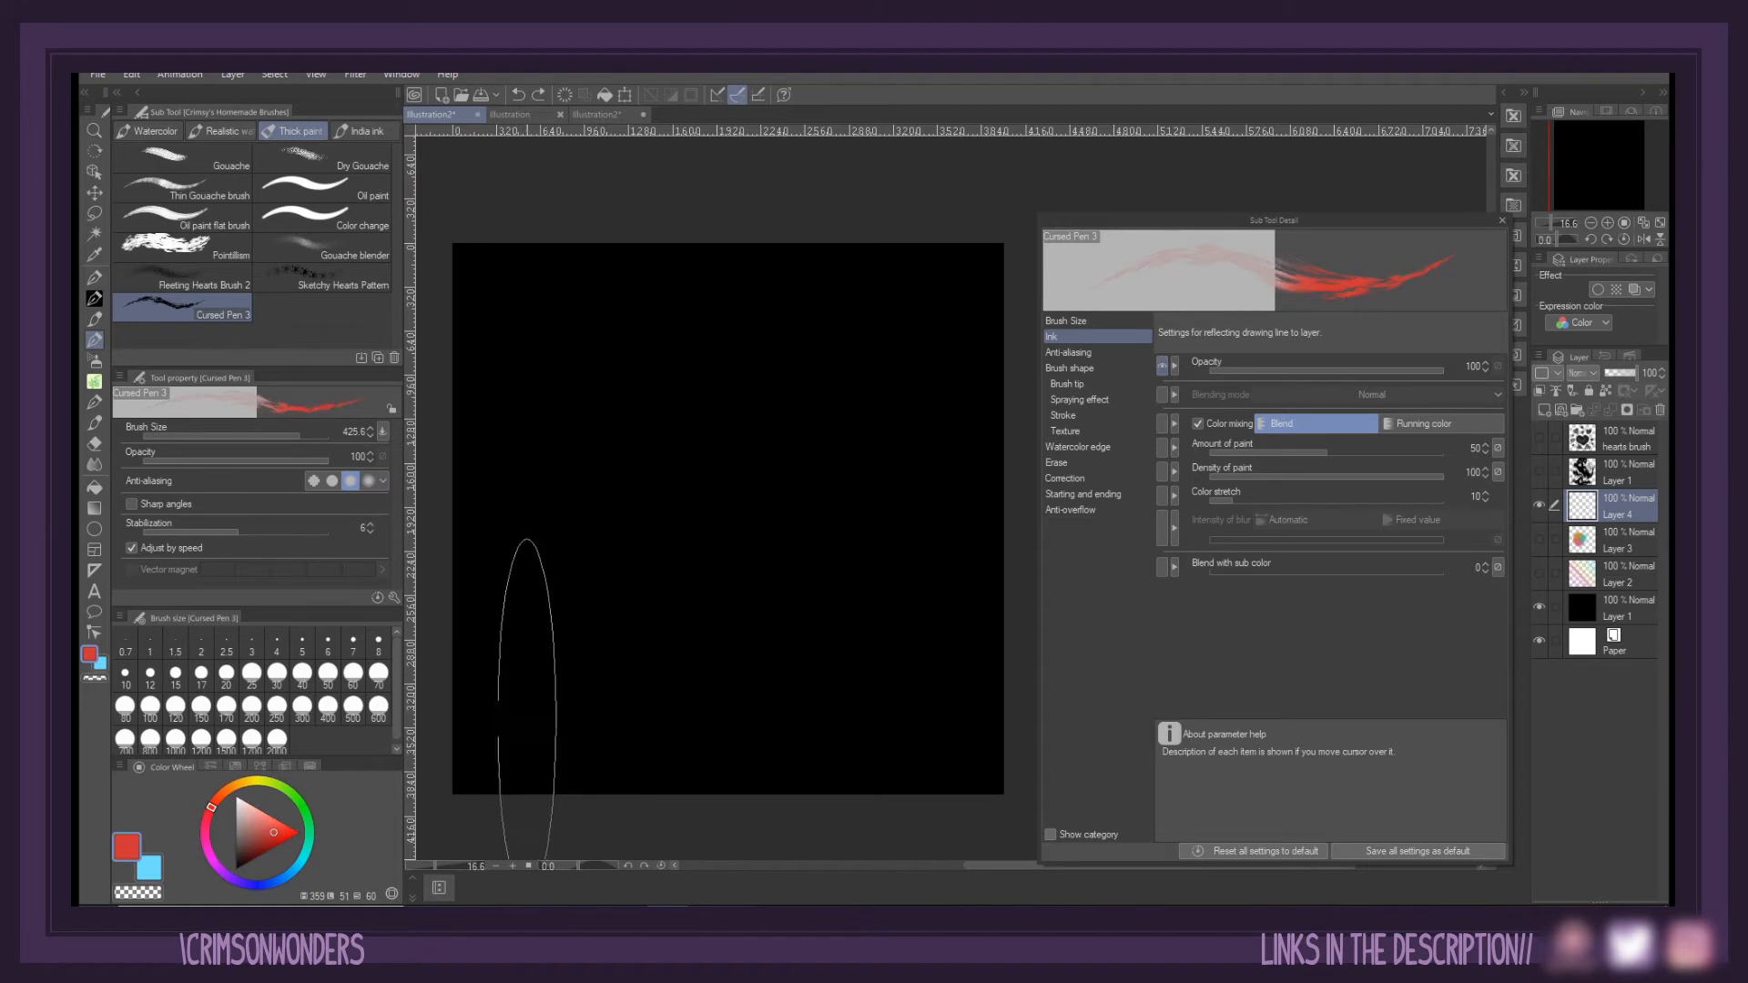
pyautogui.moveTo(520, 710)
pyautogui.mouseDown()
pyautogui.moveTo(557, 612)
pyautogui.moveTo(755, 699)
pyautogui.moveTo(632, 528)
pyautogui.moveTo(674, 419)
pyautogui.moveTo(917, 585)
pyautogui.moveTo(774, 360)
pyautogui.moveTo(940, 414)
pyautogui.moveTo(906, 310)
pyautogui.moveTo(943, 298)
pyautogui.mouseUp()
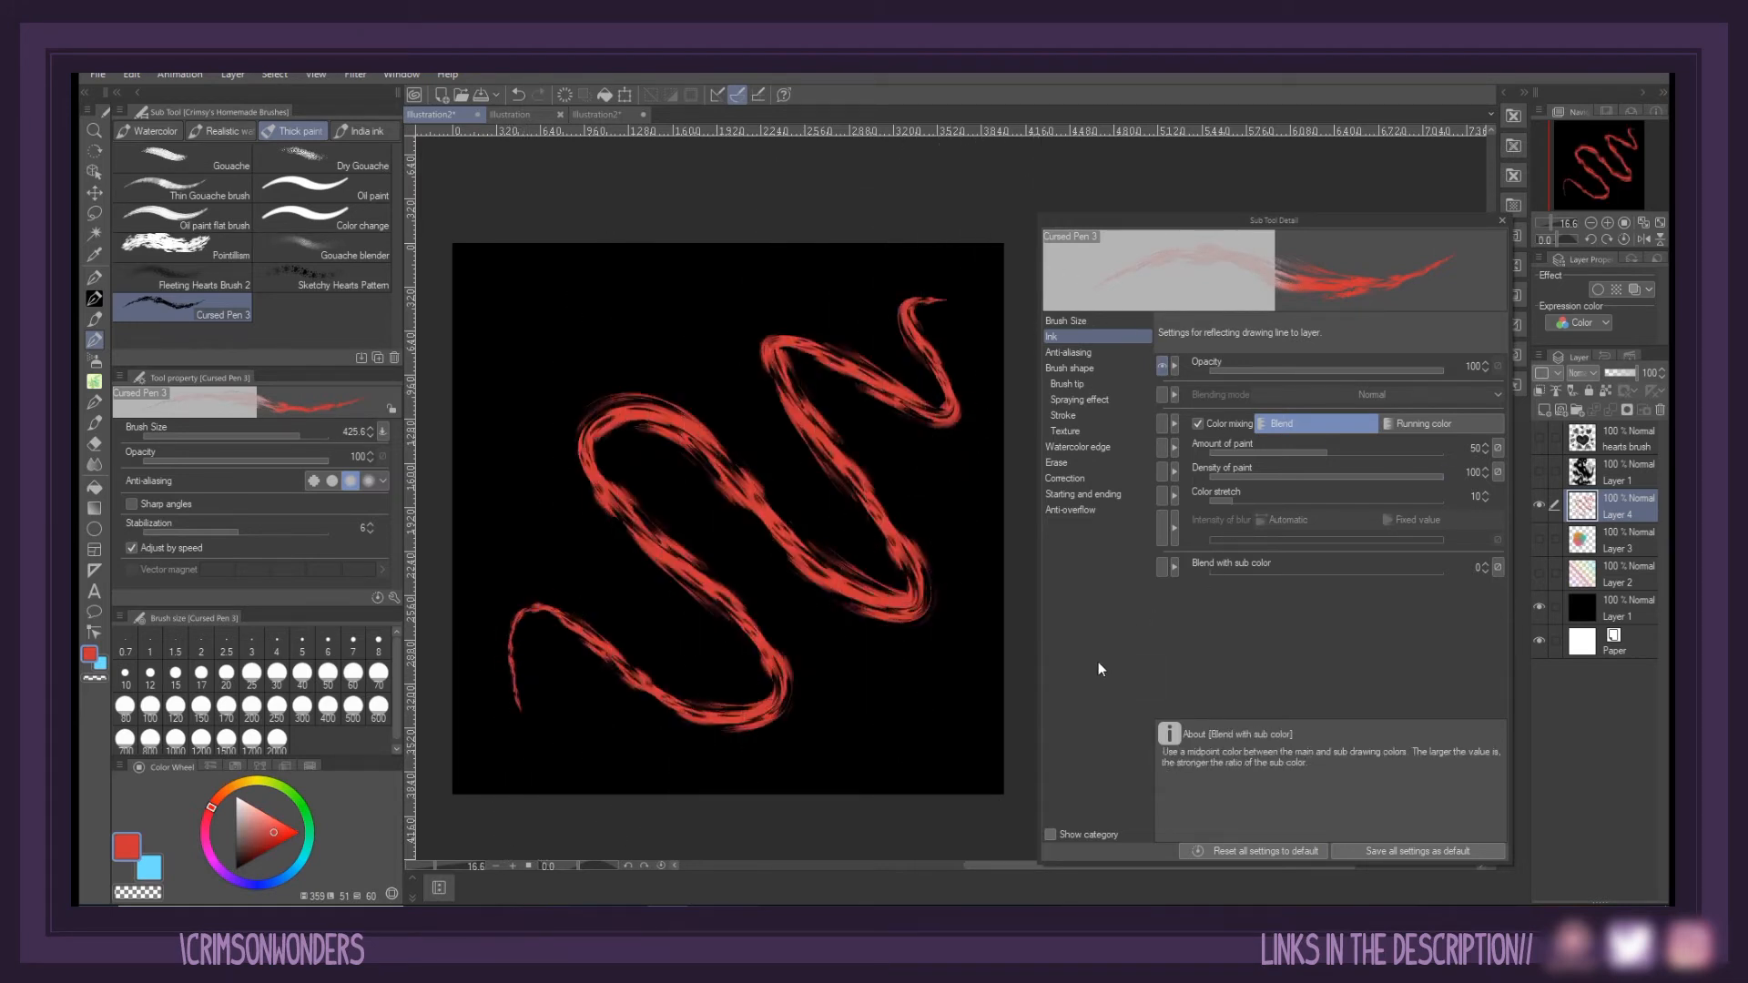
pyautogui.hotkey('ctrl', 'z')
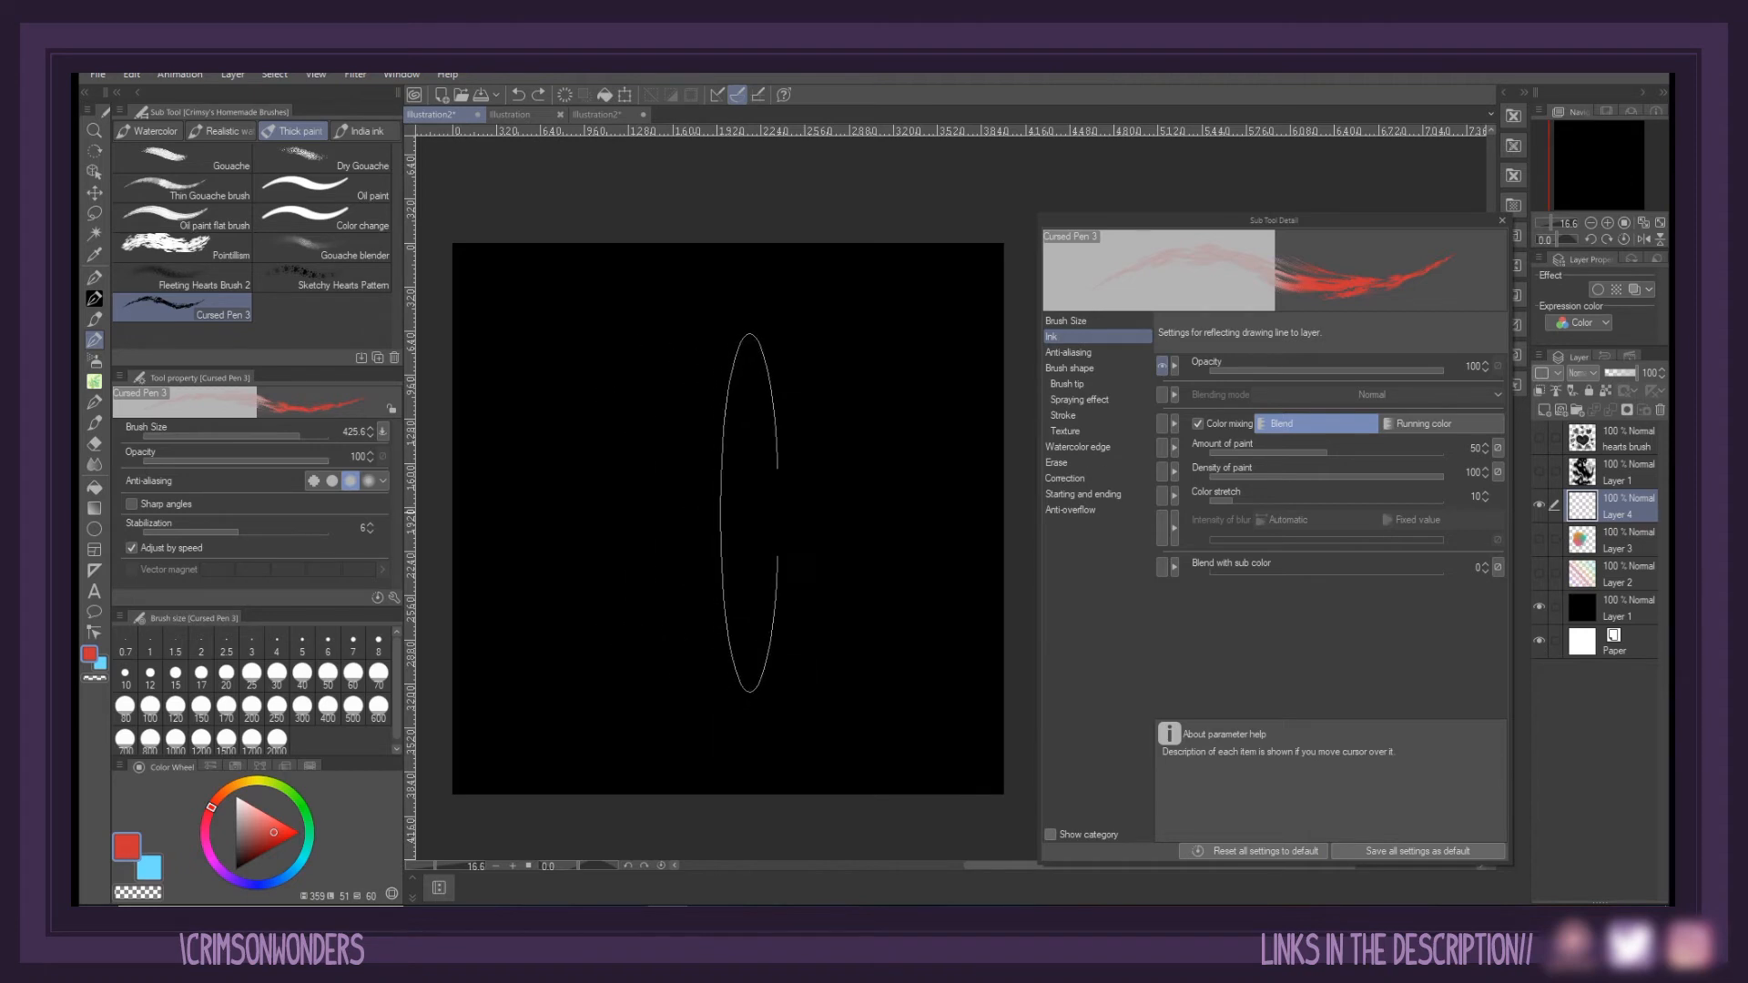
# Paint a large red spiral outward from the canvas centre, undo it, and paint another spiral inward
pyautogui.moveTo(742, 498)
pyautogui.mouseDown()
pyautogui.moveTo(781, 571)
pyautogui.moveTo(583, 619)
pyautogui.moveTo(683, 383)
pyautogui.moveTo(739, 792)
pyautogui.moveTo(696, 273)
pyautogui.moveTo(483, 719)
pyautogui.mouseUp()
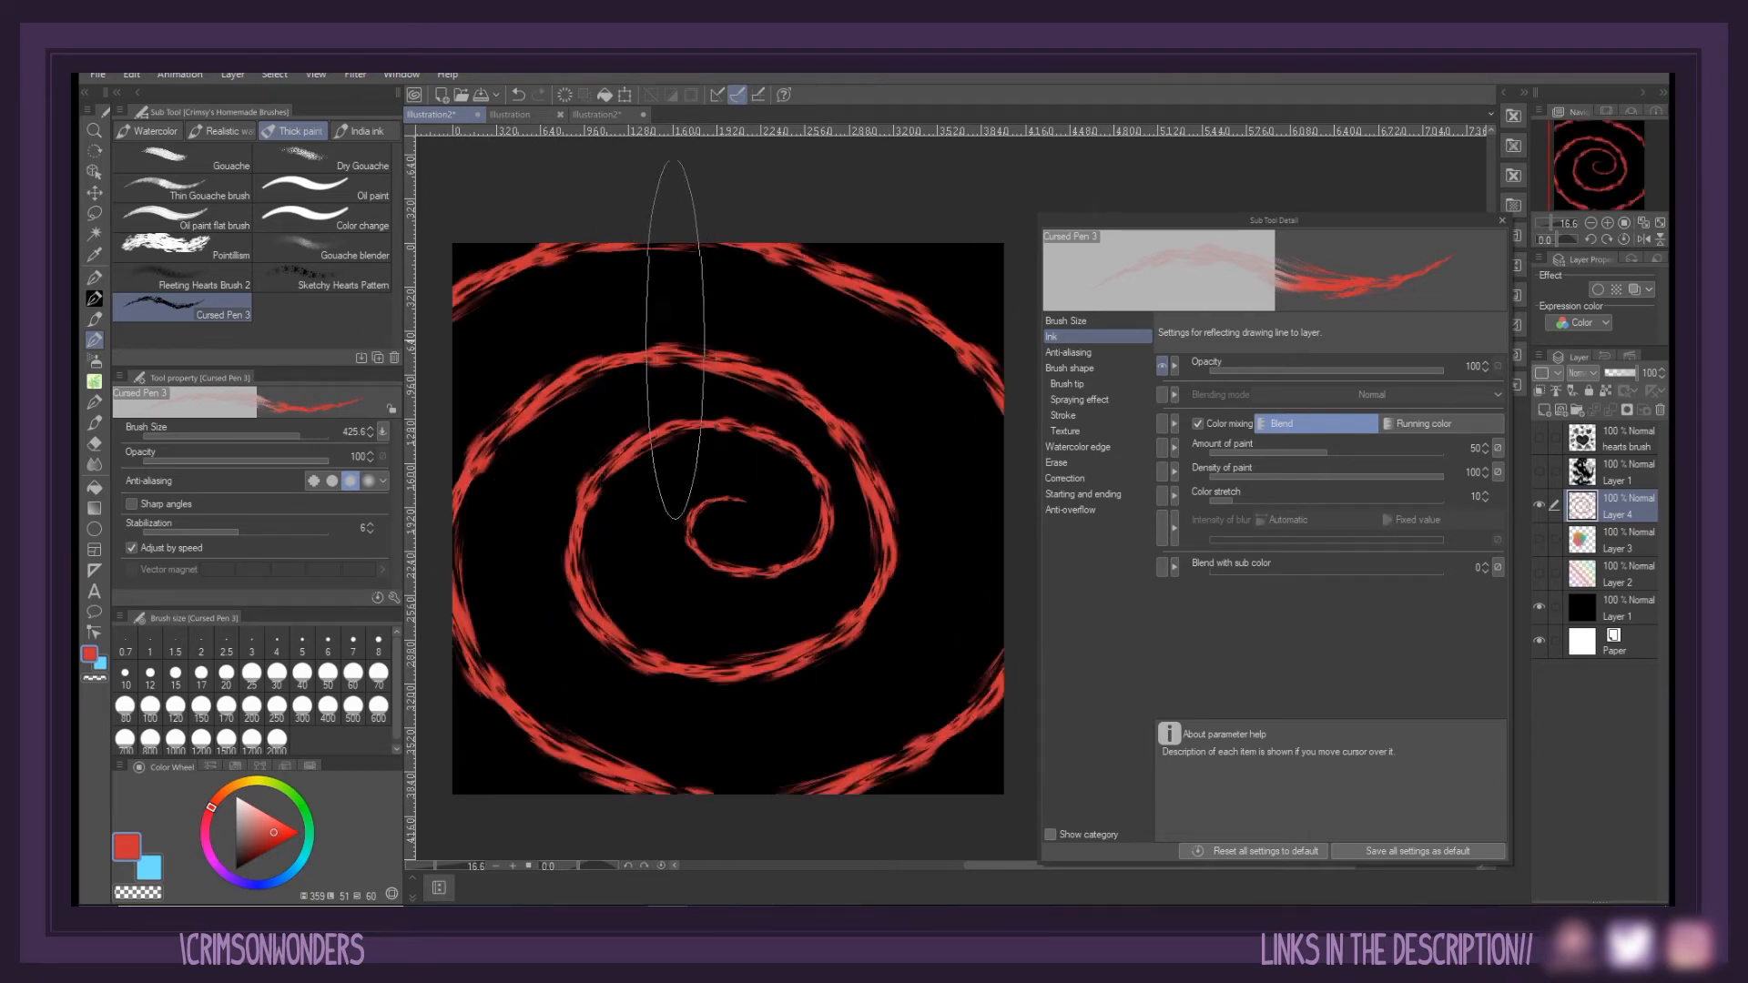
pyautogui.hotkey('ctrl', 'z')
pyautogui.moveTo(973, 360)
pyautogui.mouseDown()
pyautogui.moveTo(940, 326)
pyautogui.moveTo(464, 382)
pyautogui.moveTo(946, 617)
pyautogui.moveTo(546, 625)
pyautogui.moveTo(788, 534)
pyautogui.moveTo(722, 652)
pyautogui.moveTo(681, 575)
pyautogui.moveTo(697, 537)
pyautogui.mouseUp()
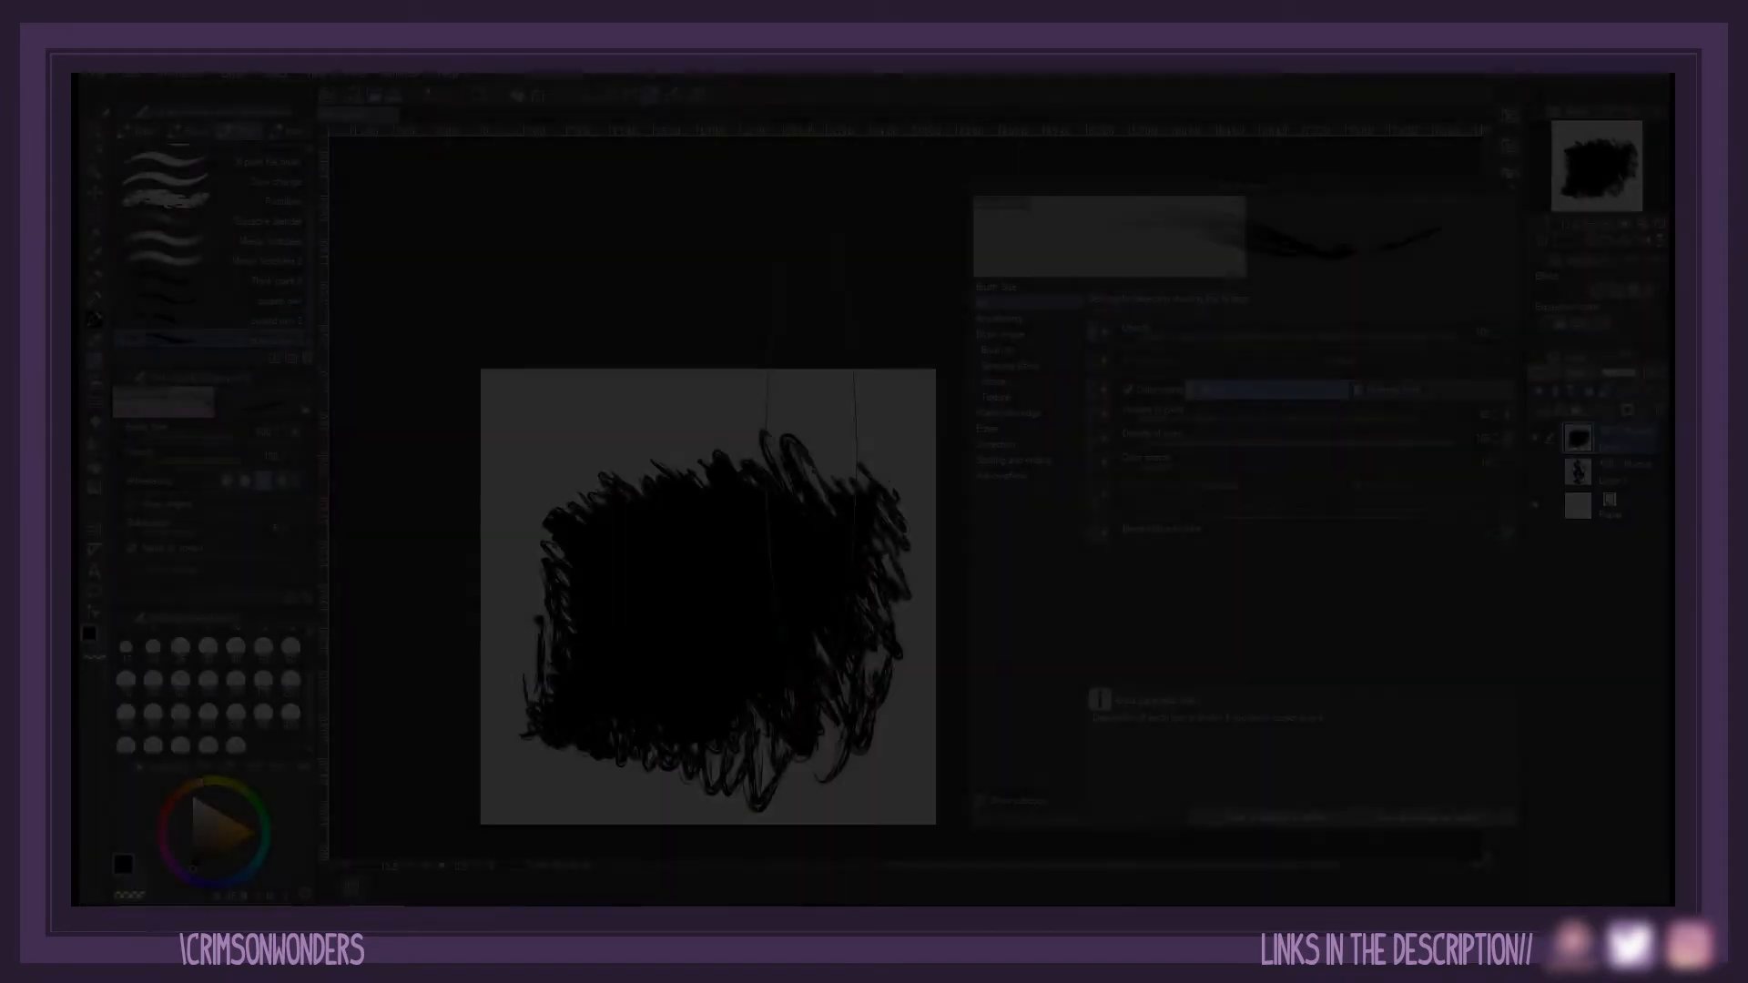
# Scribble a dense black mass on Layer 2 with cursed pen 3 and erase curved gaps to form a swirling vortex
pyautogui.moveTo(811, 464)
pyautogui.mouseDown()
pyautogui.moveTo(550, 626)
pyautogui.moveTo(683, 724)
pyautogui.moveTo(873, 503)
pyautogui.moveTo(751, 491)
pyautogui.mouseUp()
pyautogui.press('e')
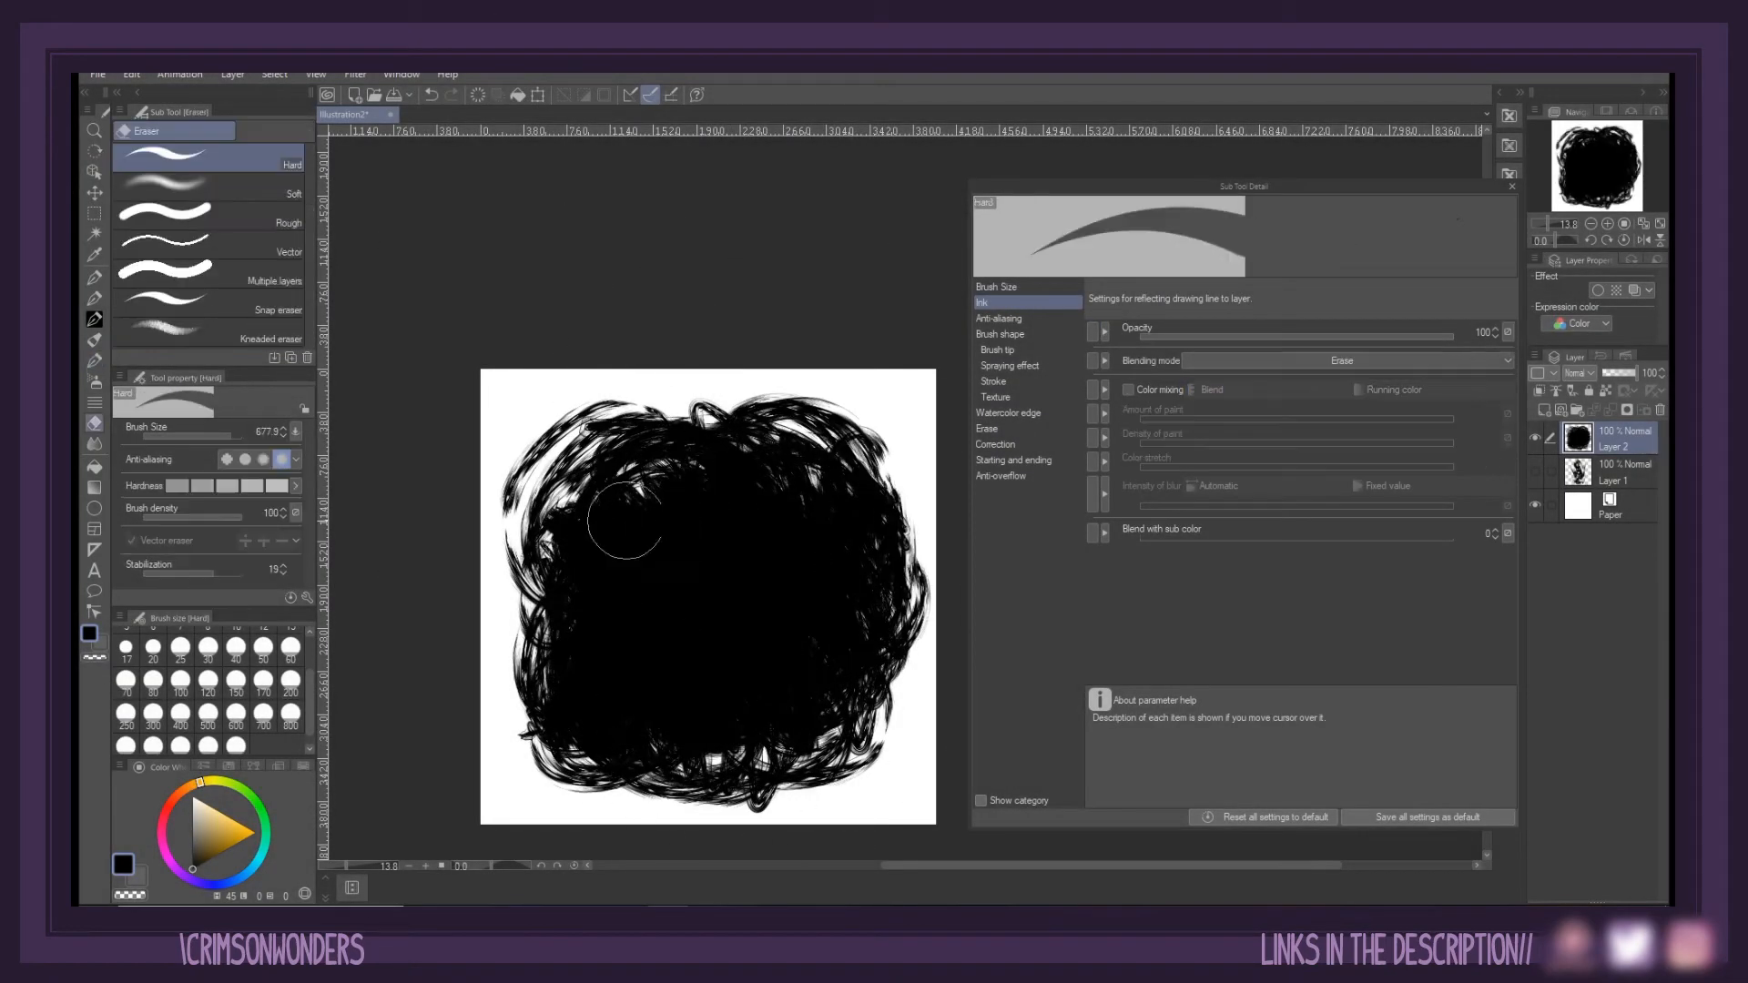
pyautogui.moveTo(715, 608)
pyautogui.mouseDown()
pyautogui.moveTo(587, 546)
pyautogui.moveTo(765, 573)
pyautogui.moveTo(772, 627)
pyautogui.moveTo(662, 611)
pyautogui.moveTo(733, 626)
pyautogui.mouseUp()
pyautogui.press('b')
pyautogui.press('e')
pyautogui.moveTo(733, 459)
pyautogui.mouseDown()
pyautogui.moveTo(819, 655)
pyautogui.moveTo(669, 448)
pyautogui.moveTo(652, 539)
pyautogui.mouseUp()
pyautogui.press('b')
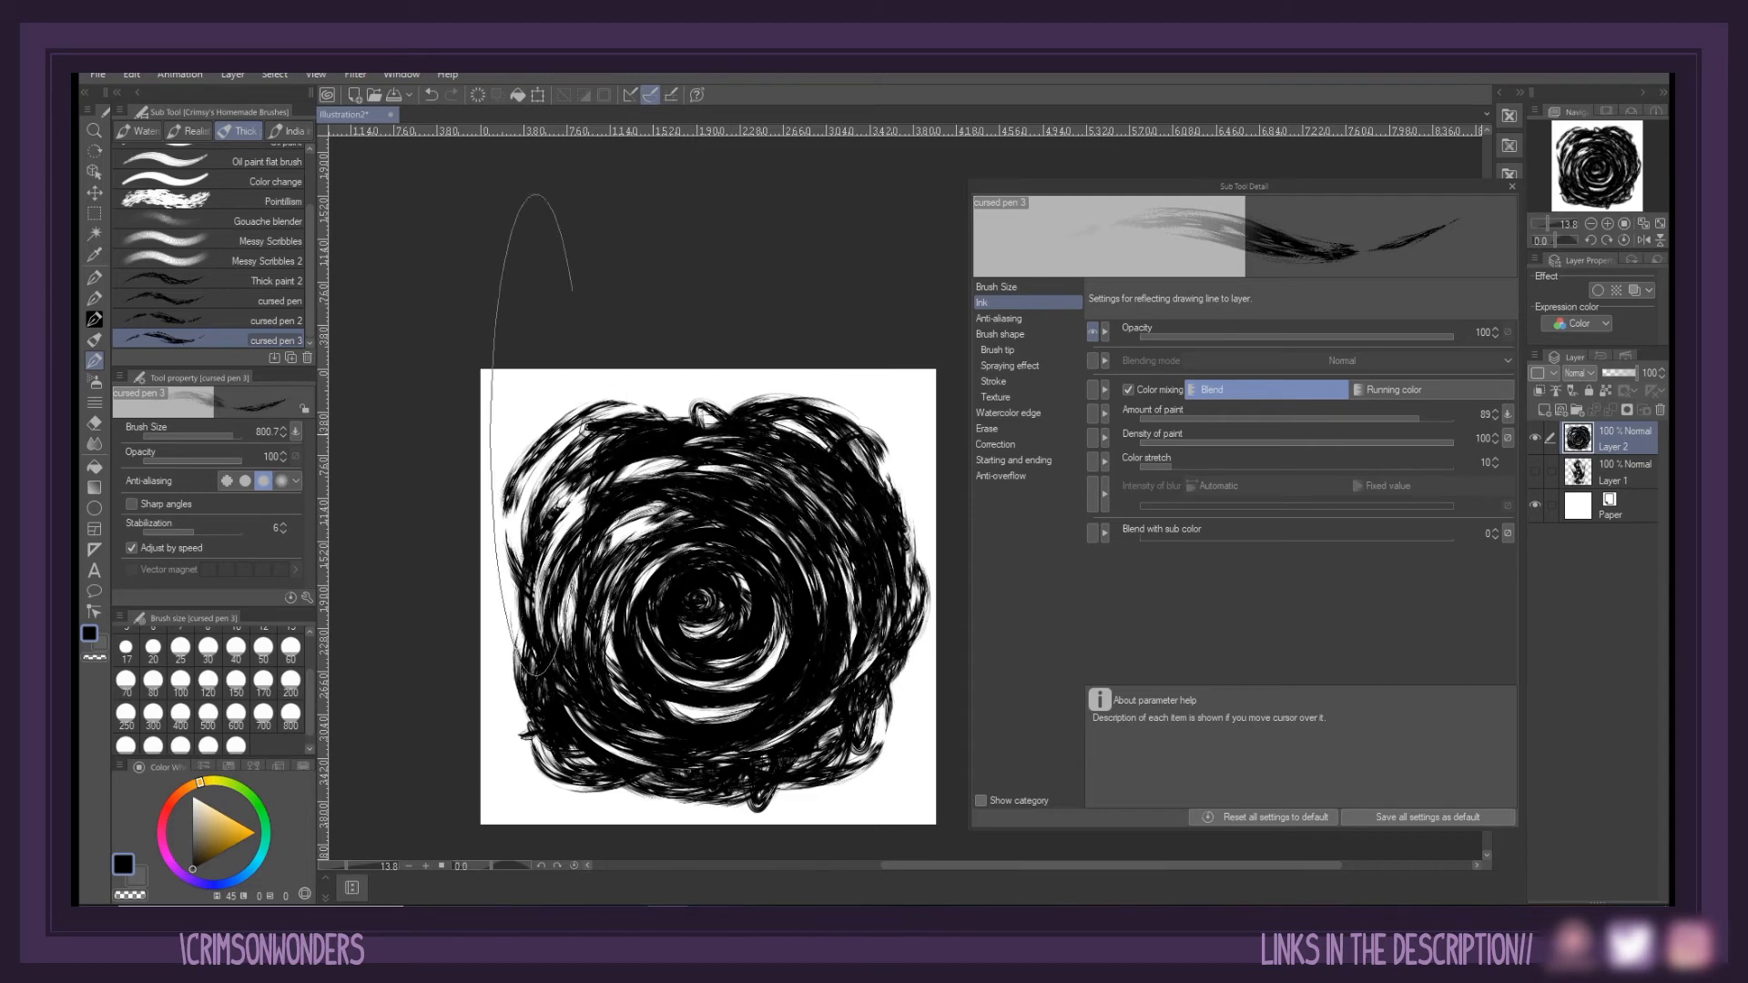
# Hide the paper layer and register the vortex drawing as a brush tip material named Dark Void, saved under Image material
pyautogui.click(1535, 505)
pyautogui.click(131, 75)
pyautogui.click(398, 406)
pyautogui.tripleClick(546, 349)
pyautogui.write('Dark Void')
pyautogui.click(524, 592)
pyautogui.click(951, 352)
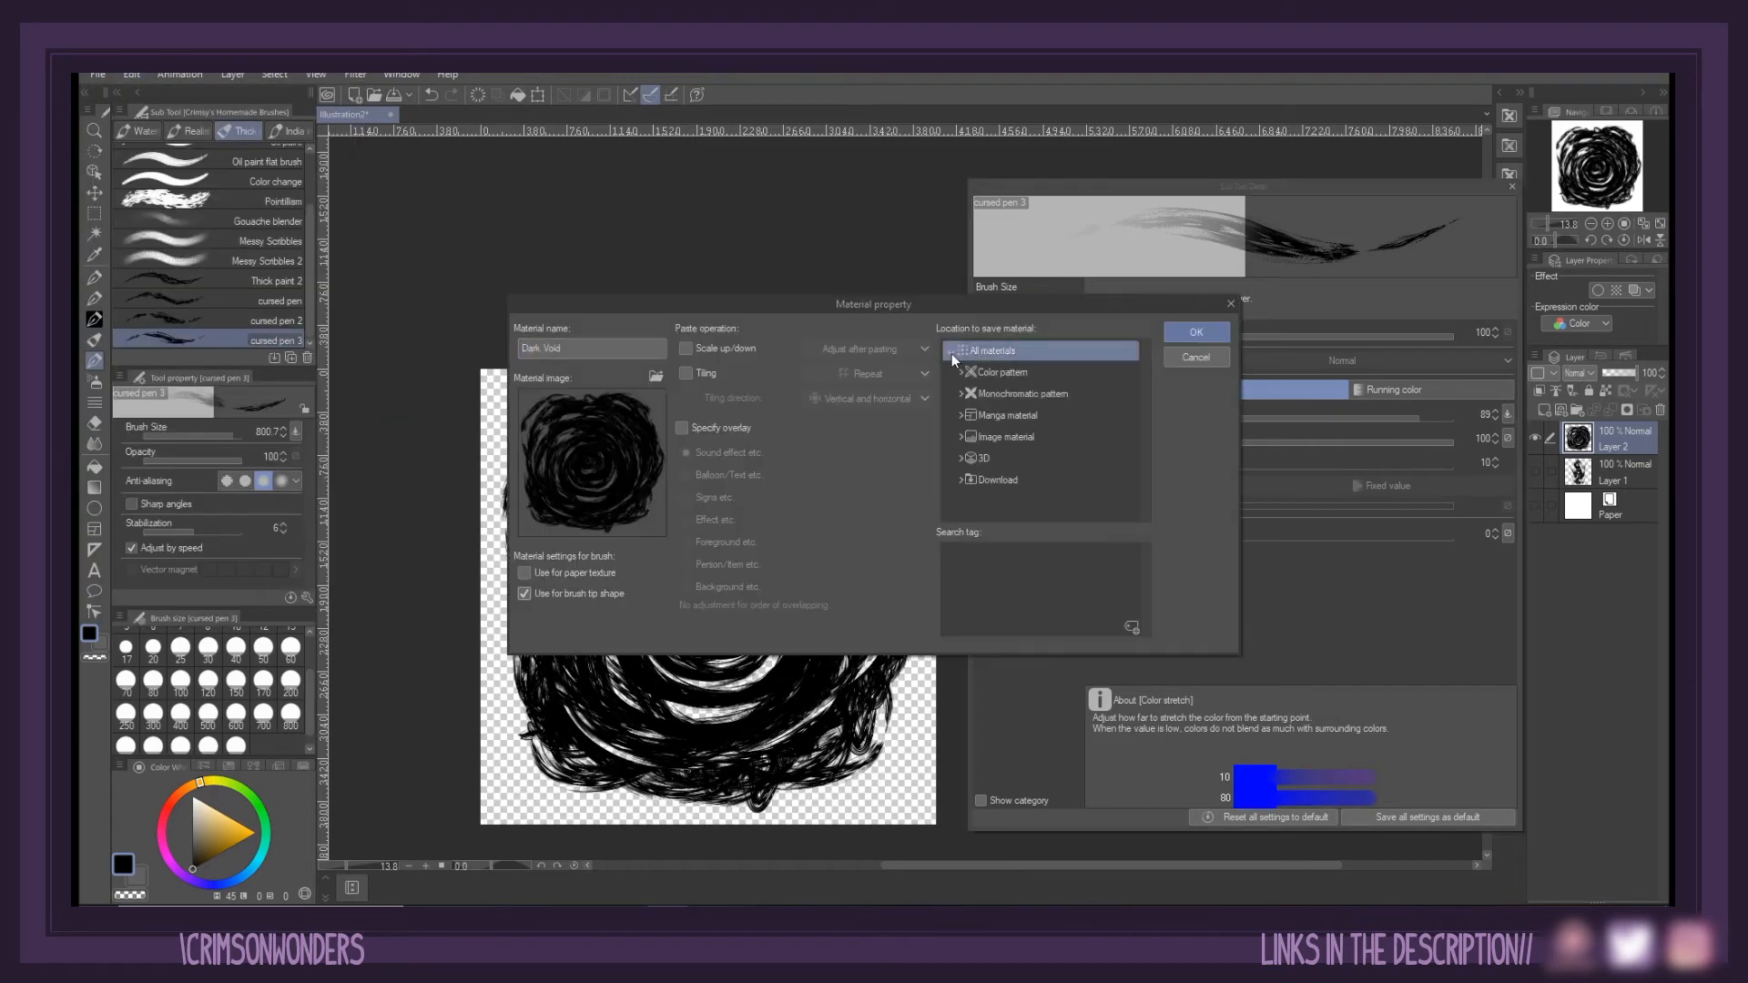
pyautogui.click(1006, 437)
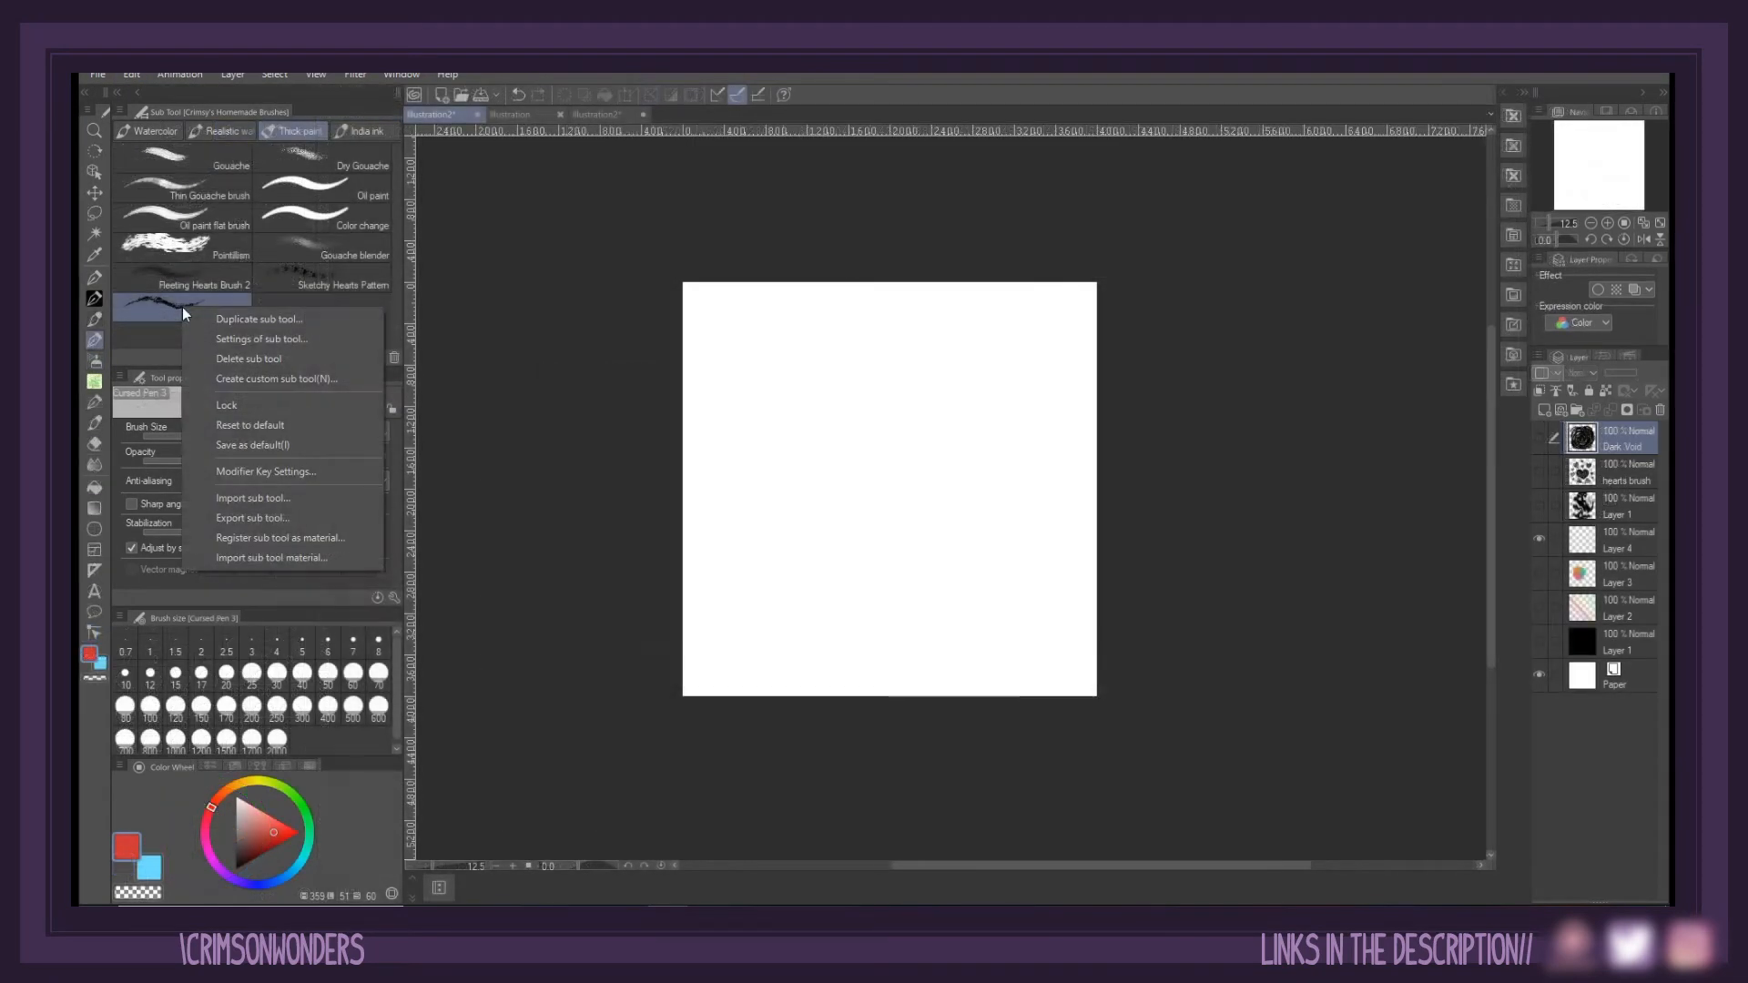
# Create a custom sub tool named Dark Void Brush 2 and set its brush tip to the Dark Void material
pyautogui.click(273, 378)
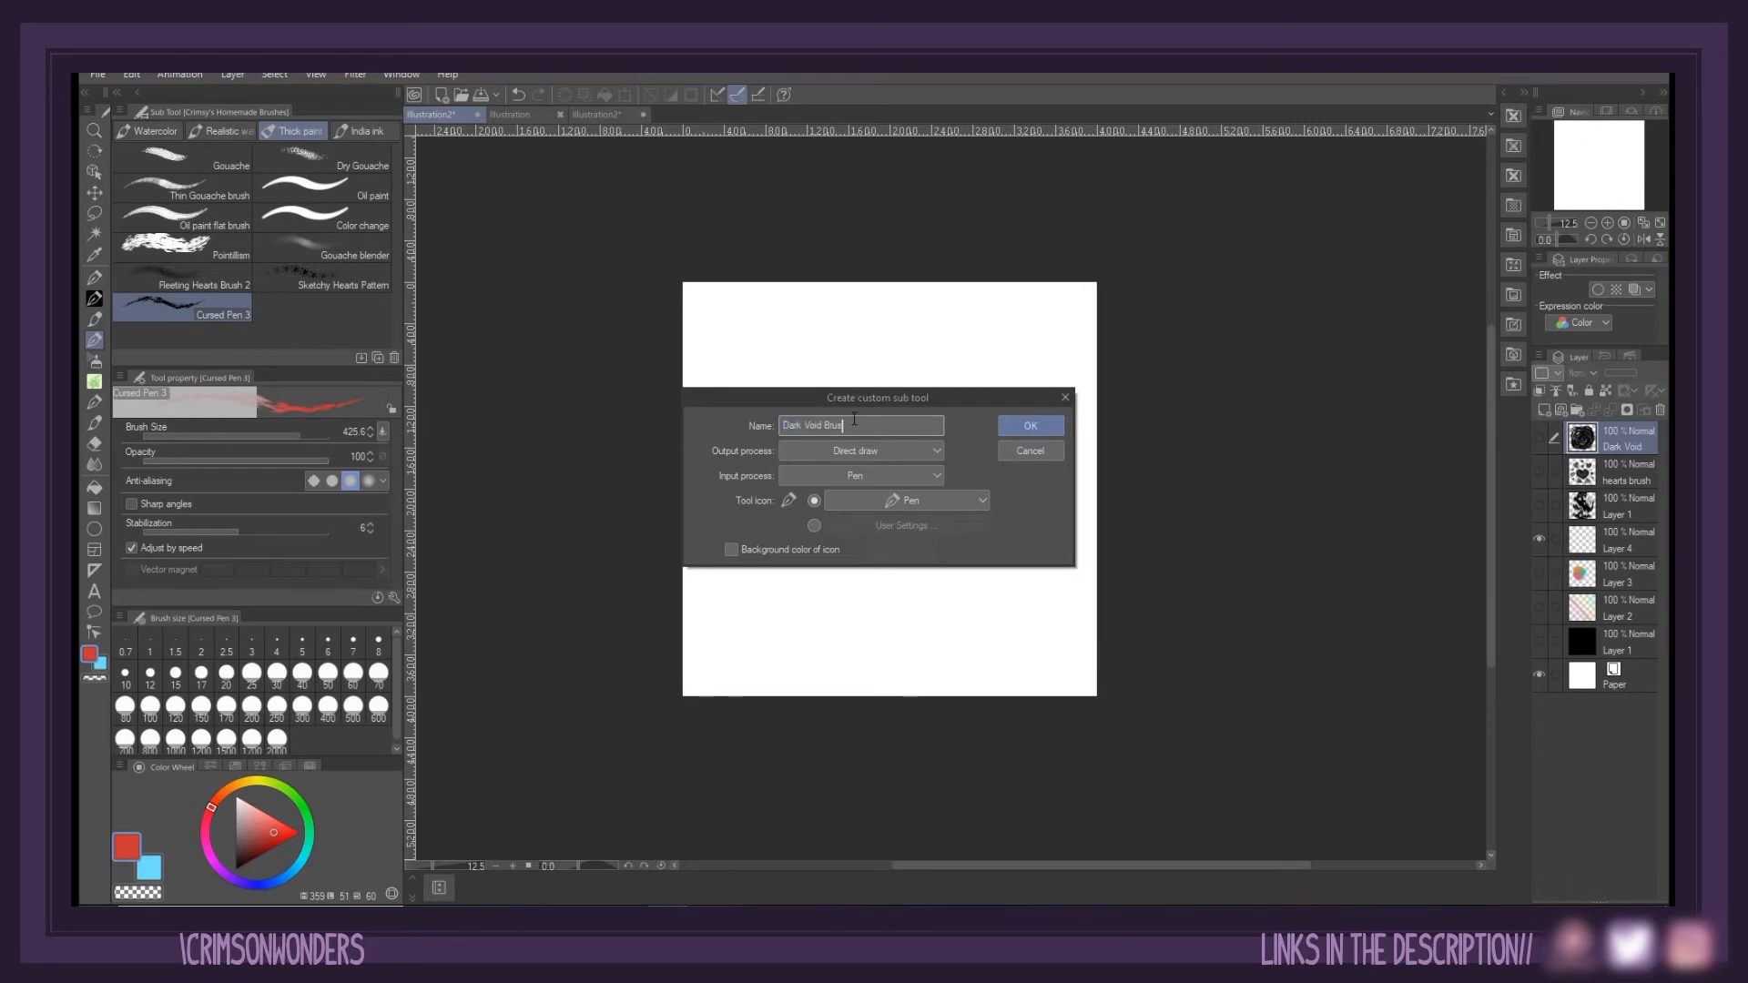
pyautogui.write('Dark Void Brus')
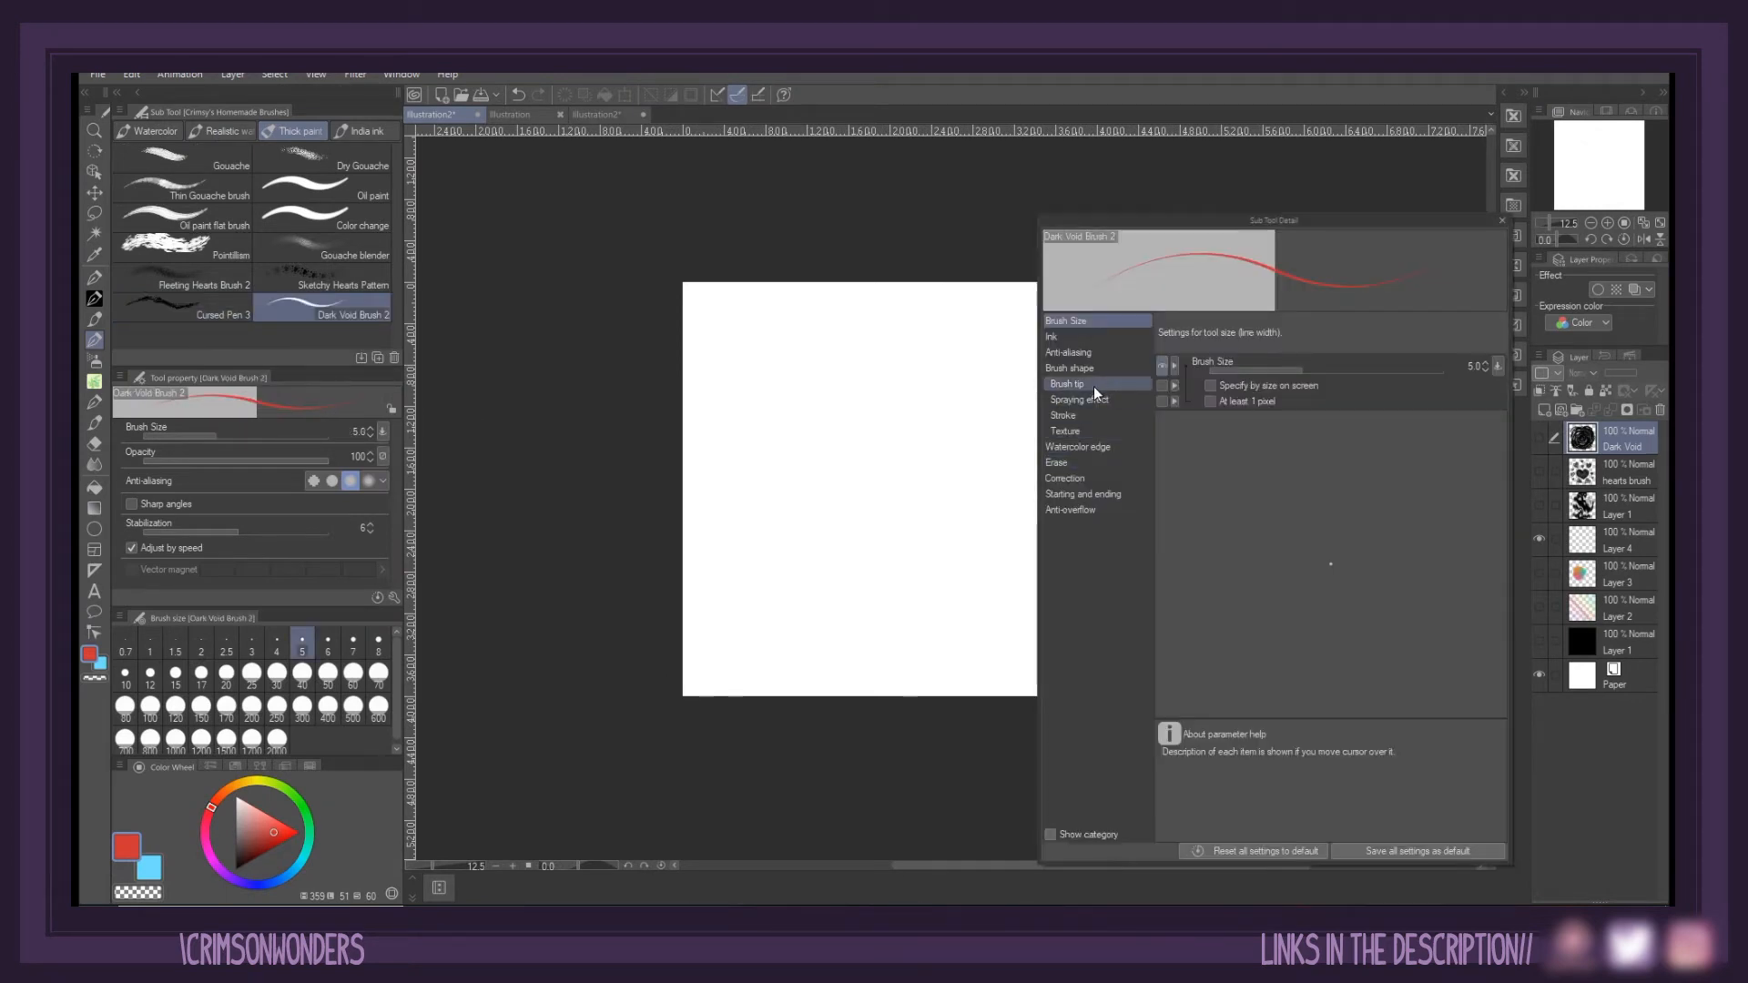
pyautogui.click(1094, 386)
pyautogui.click(1425, 366)
pyautogui.click(1480, 426)
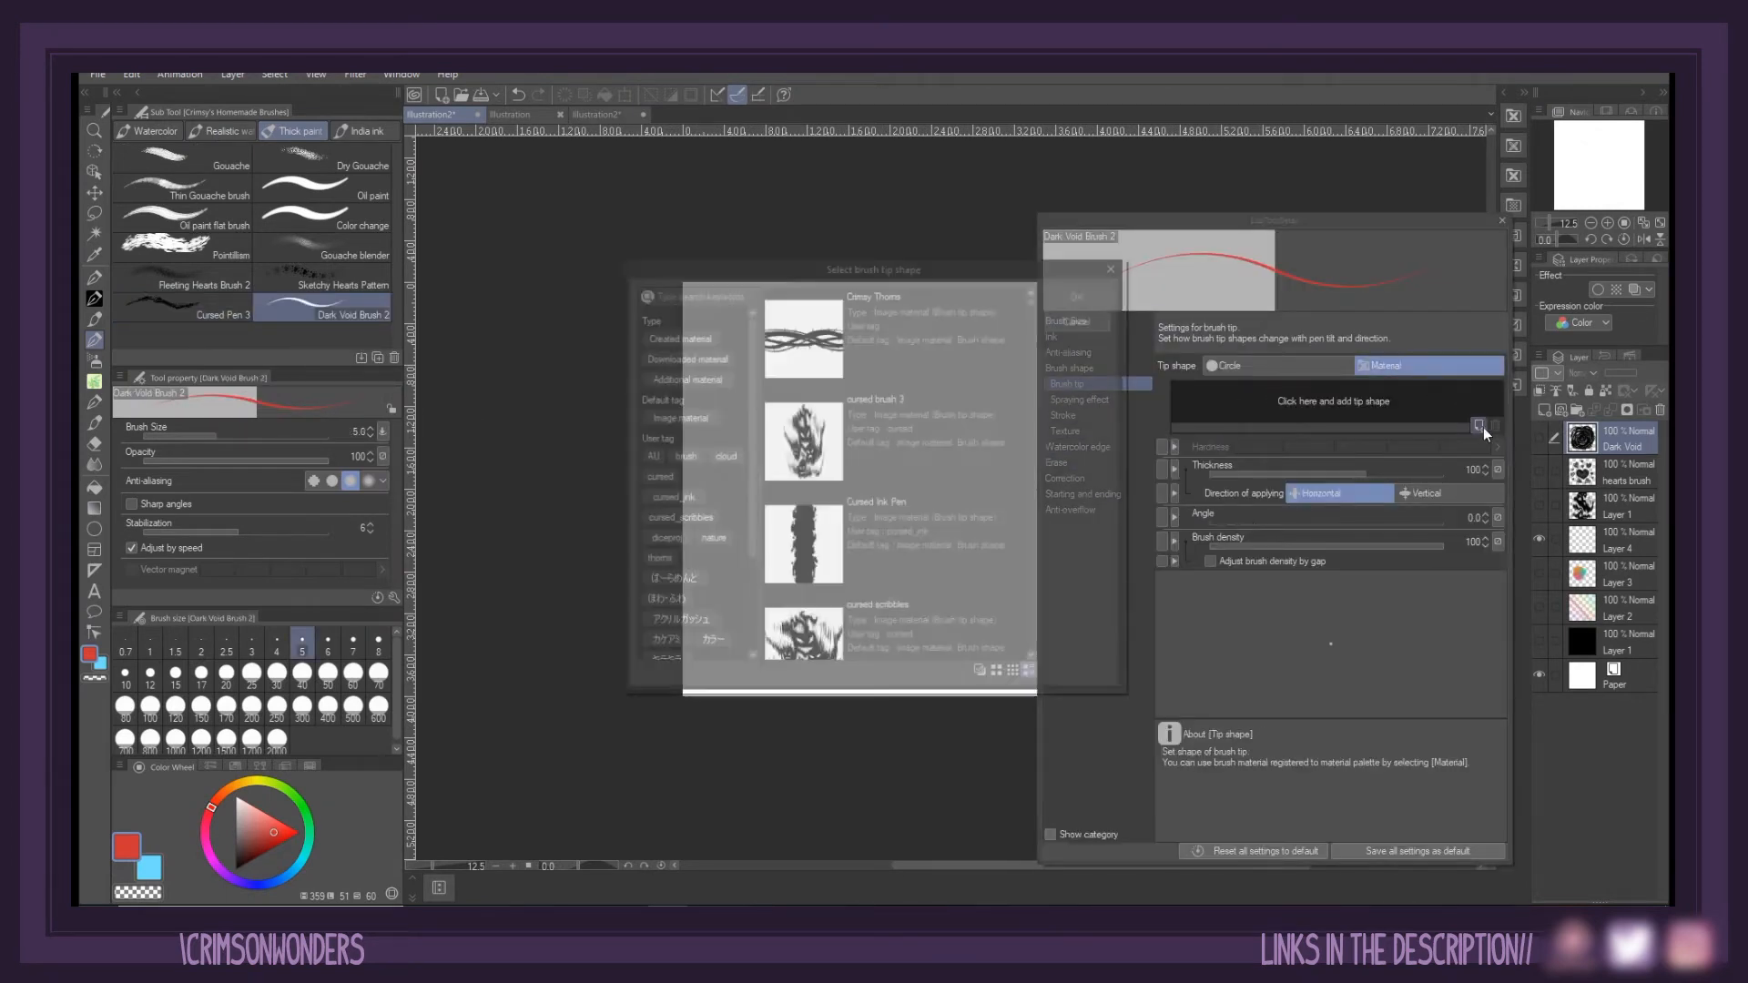
pyautogui.click(692, 293)
pyautogui.write('dark')
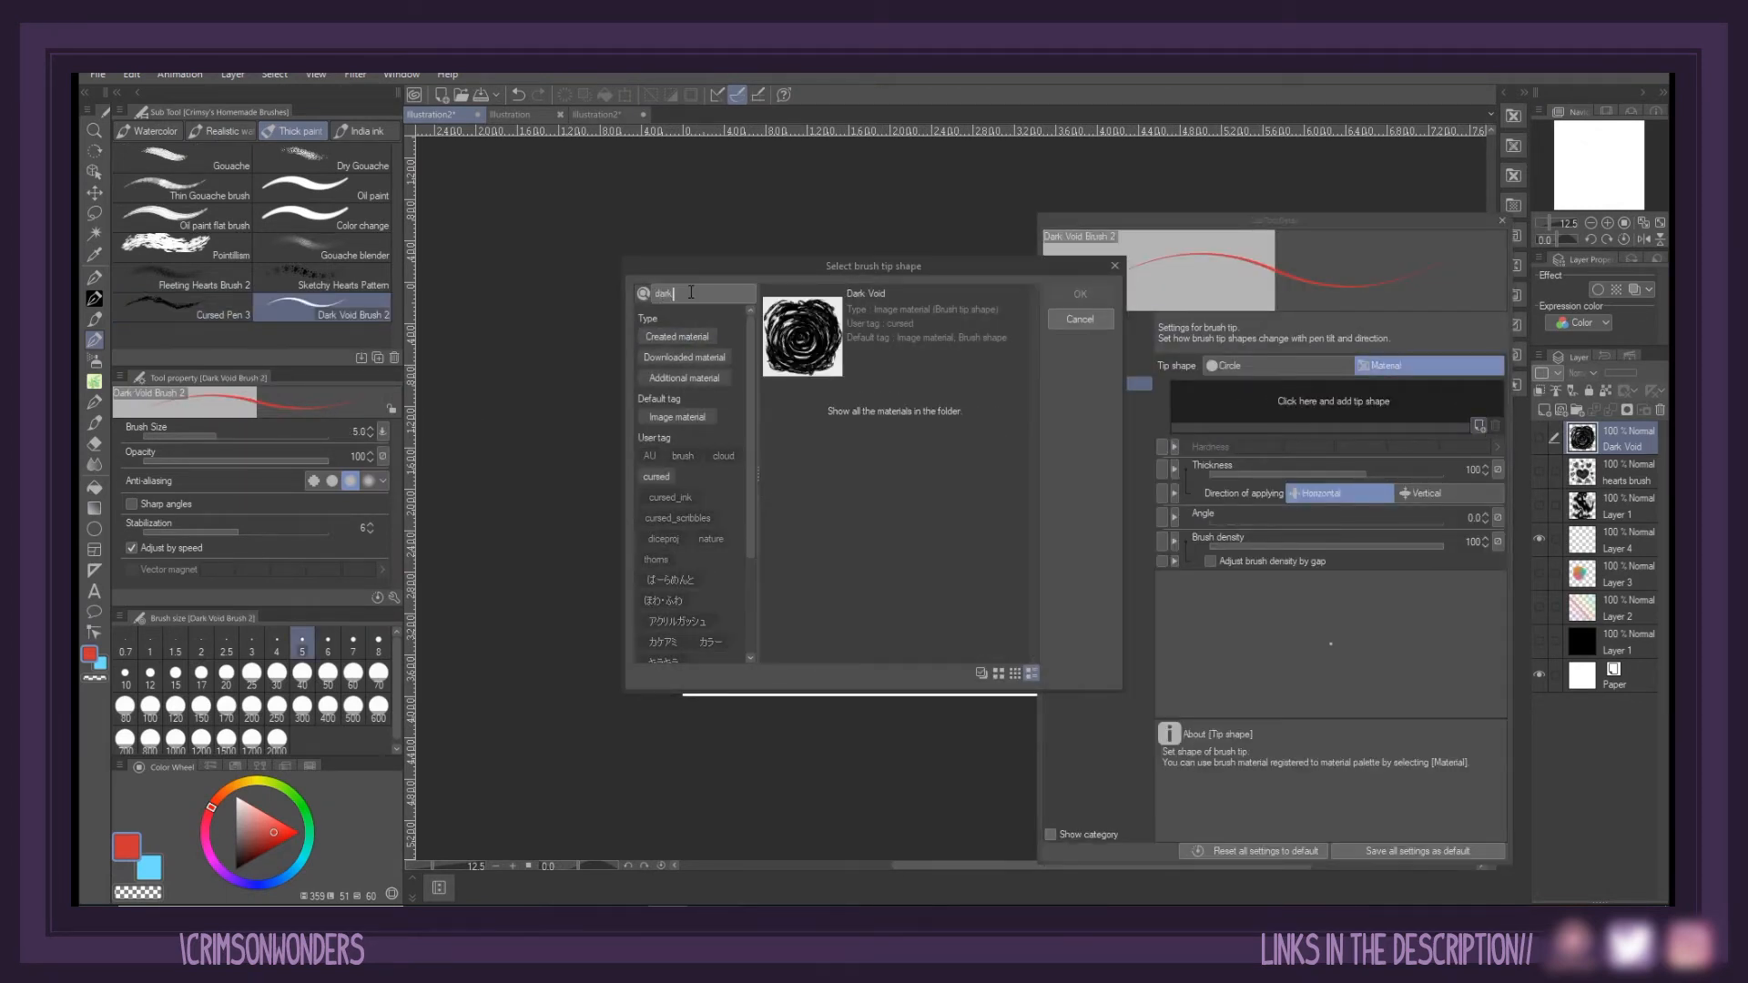
pyautogui.click(790, 343)
pyautogui.click(1056, 295)
# Randomize the tip angle and enable Blend color mixing with amount of paint 25 and density of paint 100
pyautogui.click(1498, 518)
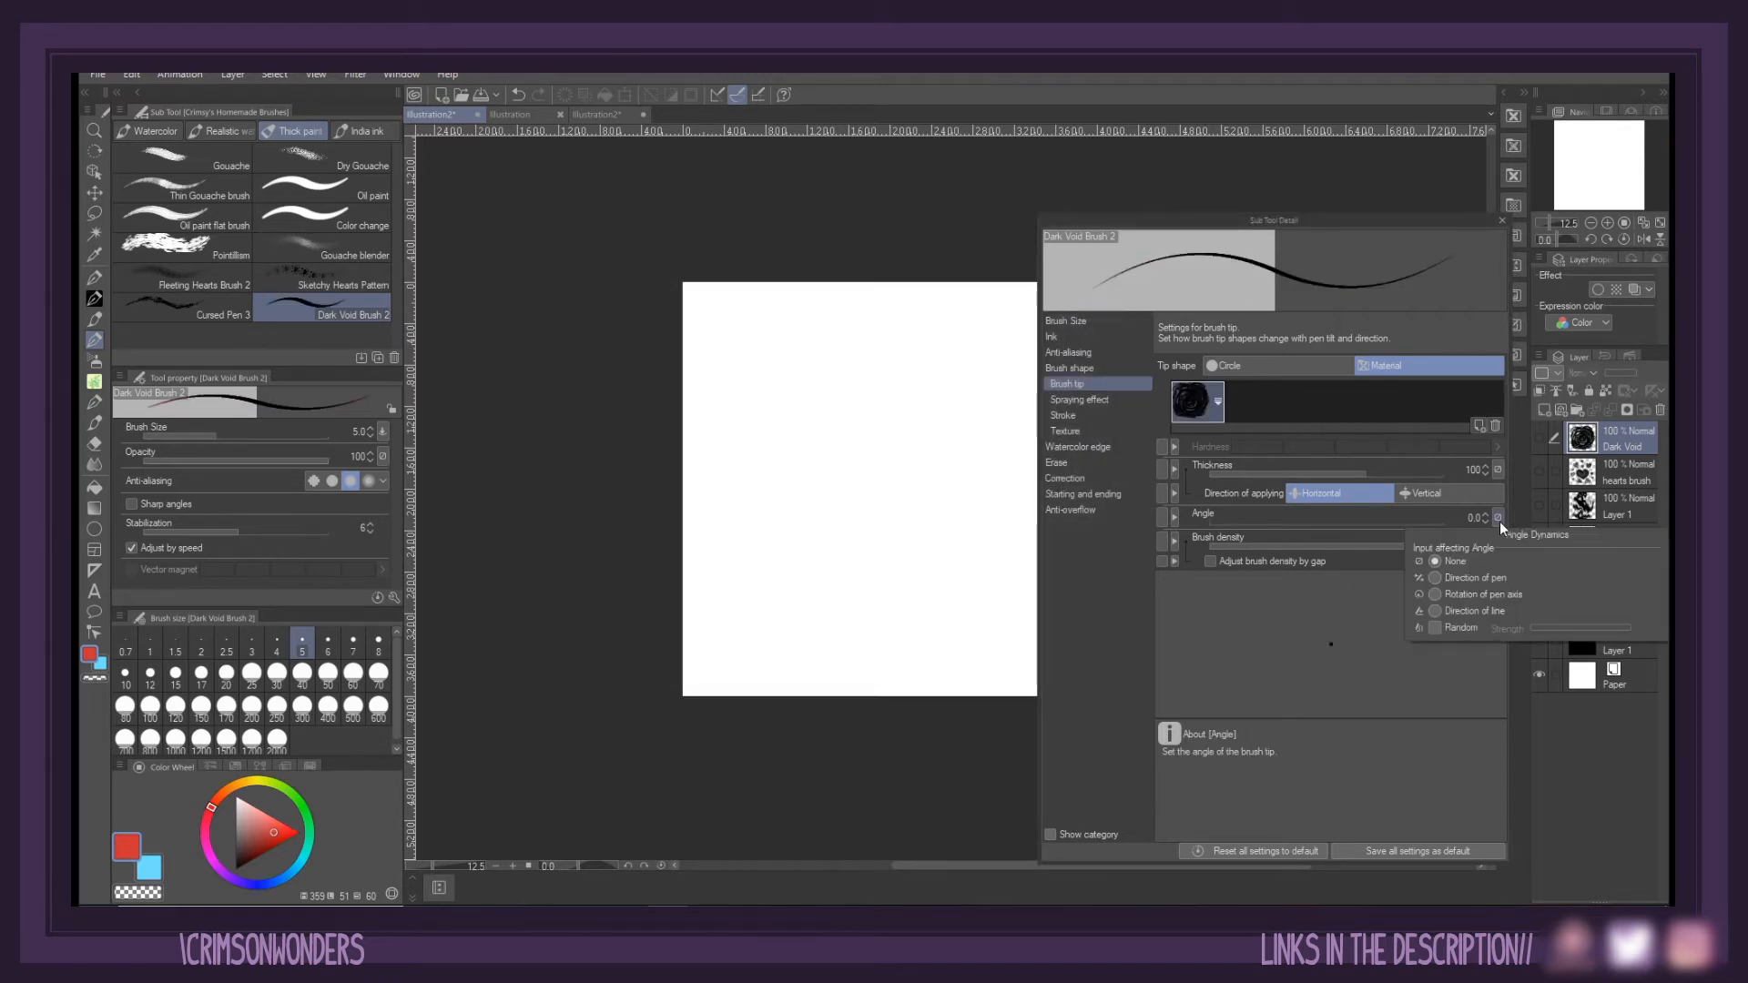
pyautogui.click(1435, 628)
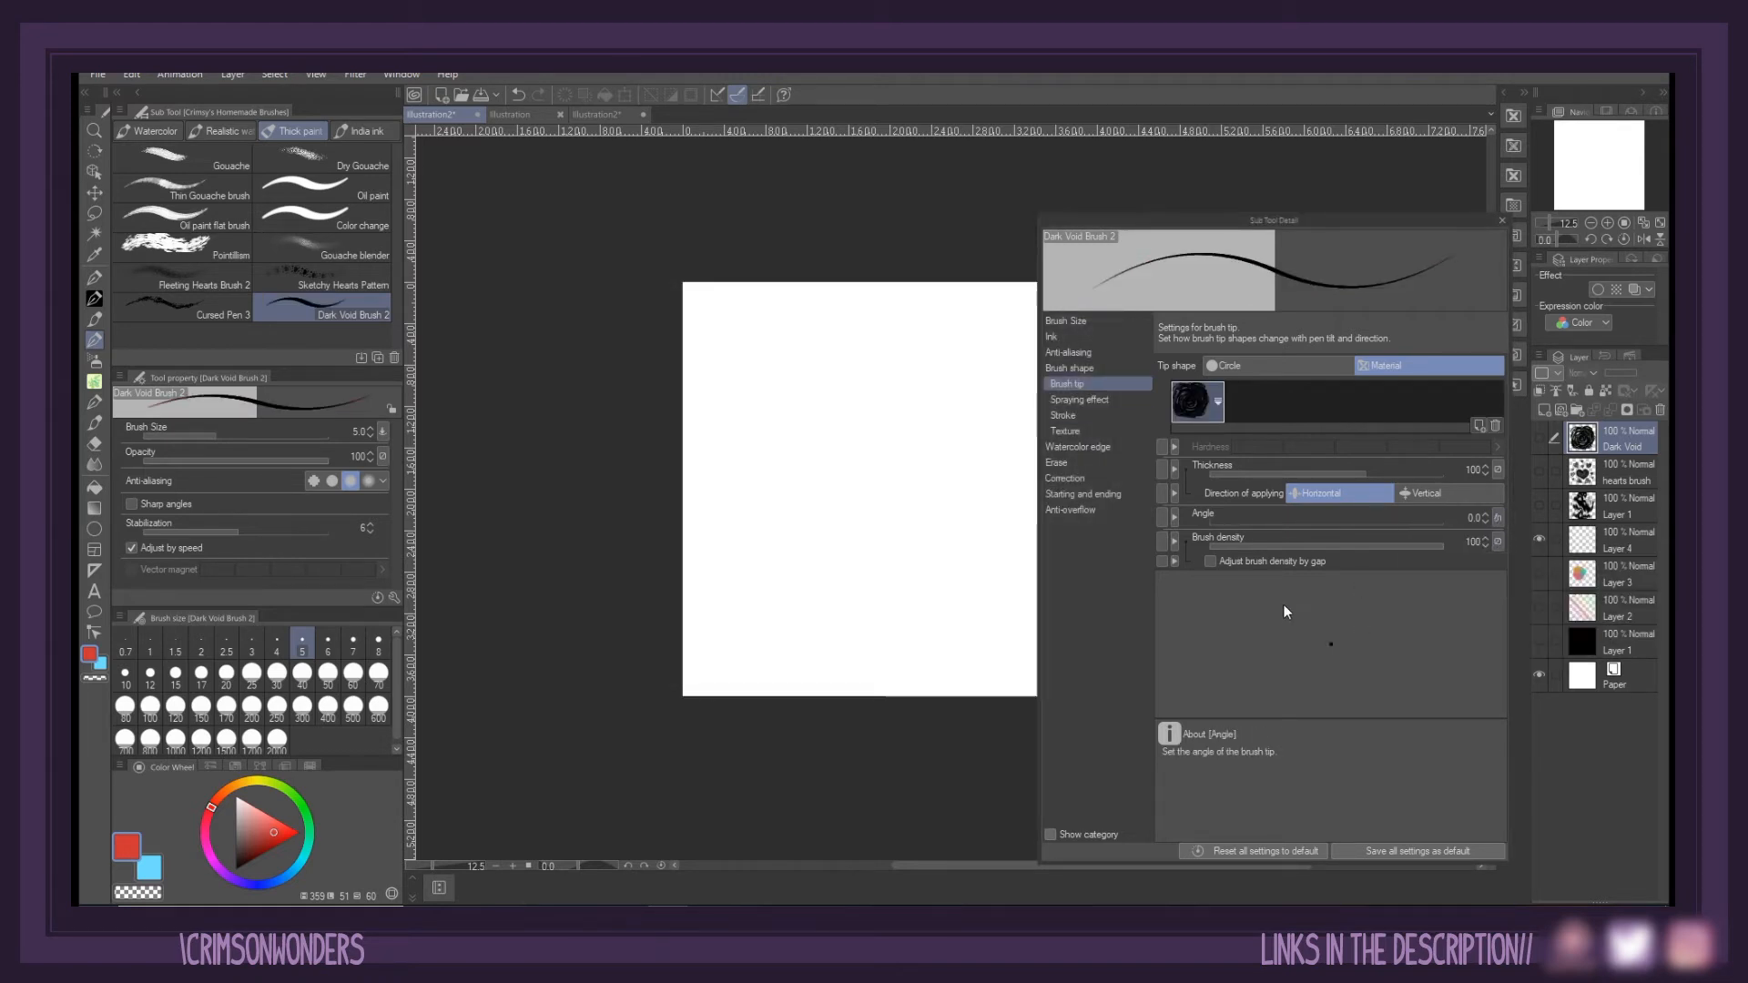
pyautogui.click(1065, 337)
pyautogui.click(1198, 423)
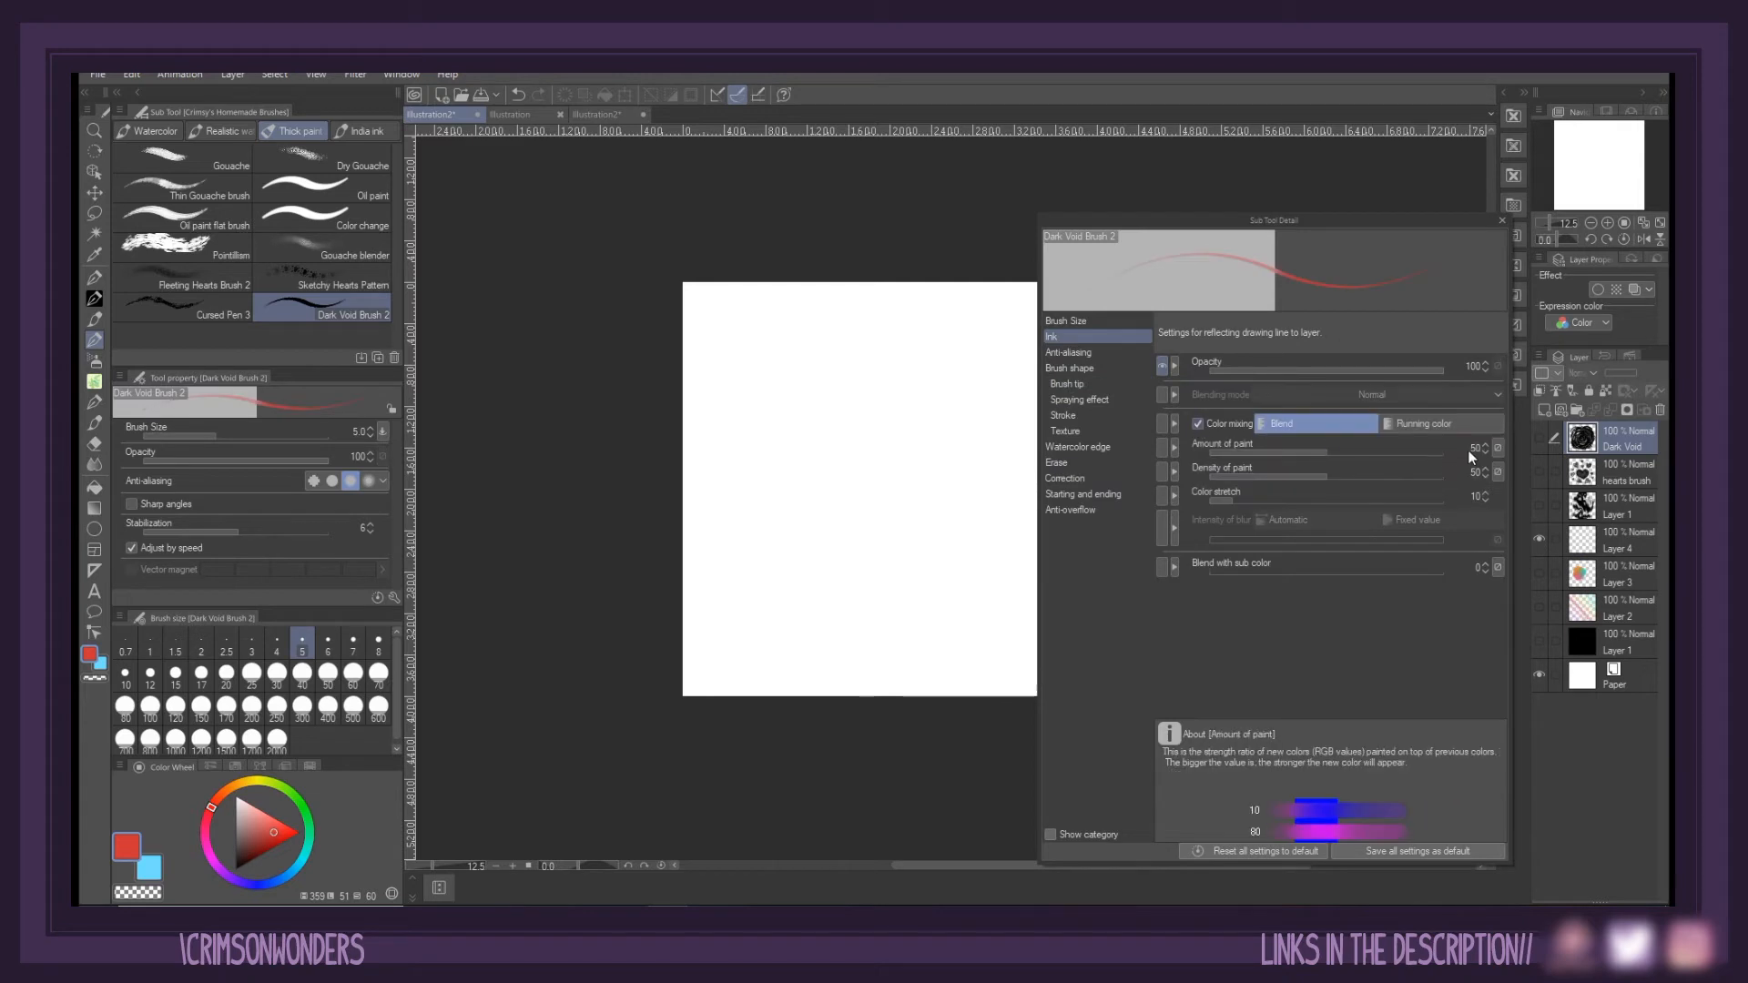
pyautogui.click(1466, 447)
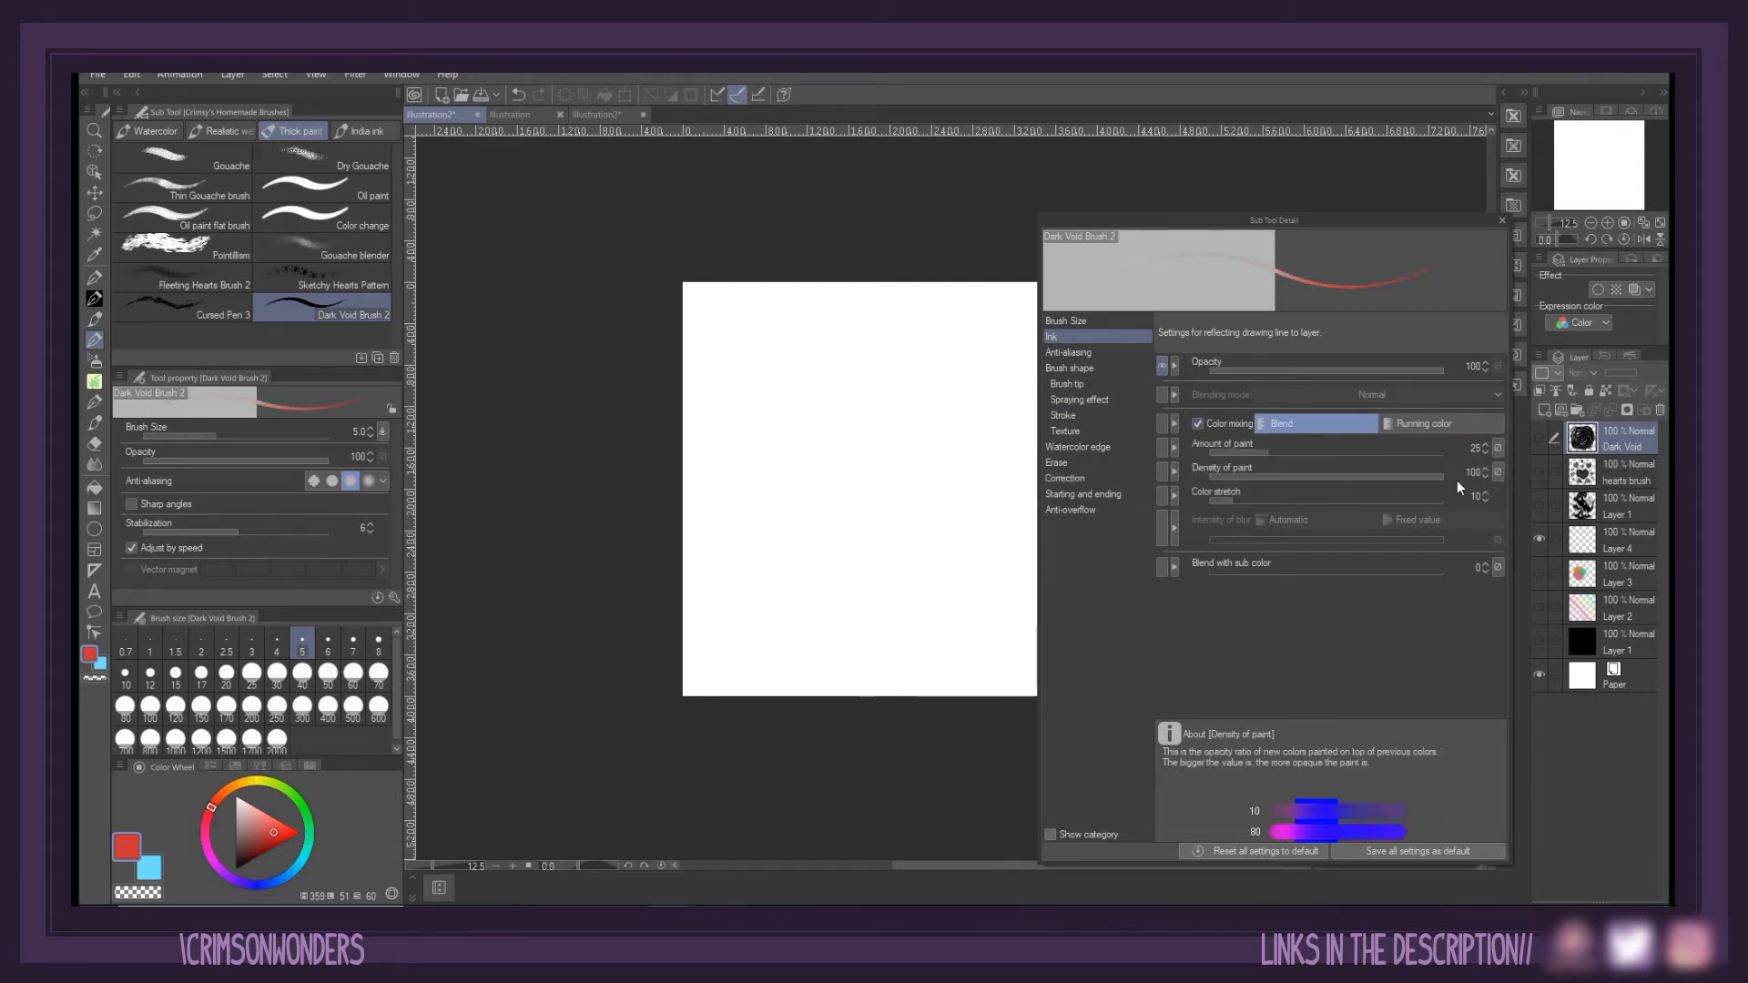
# Set a fixed stroke gap of 39.7 for Dark Void Brush 2, make a test stroke near the canvas's lower corner, and undo it
pyautogui.click(1064, 415)
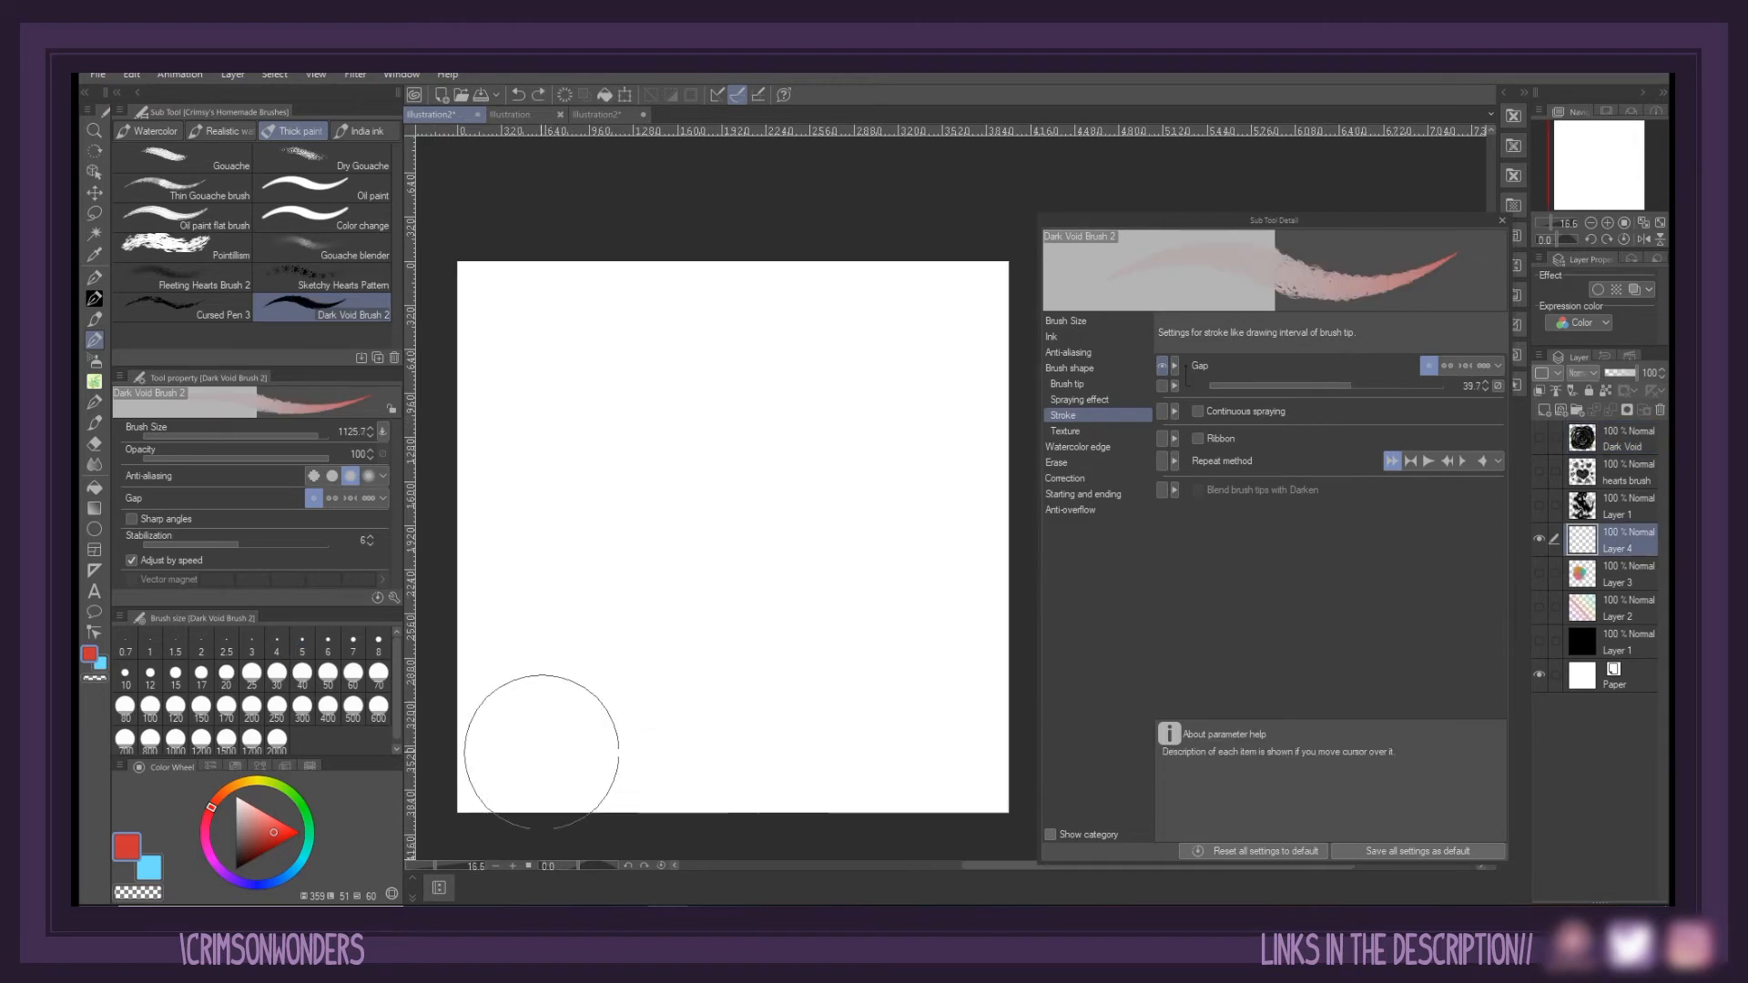
pyautogui.moveTo(538, 741)
pyautogui.mouseDown()
pyautogui.moveTo(811, 500)
pyautogui.moveTo(915, 309)
pyautogui.moveTo(637, 487)
pyautogui.moveTo(524, 728)
pyautogui.mouseUp()
pyautogui.hotkey('ctrl', 'z')
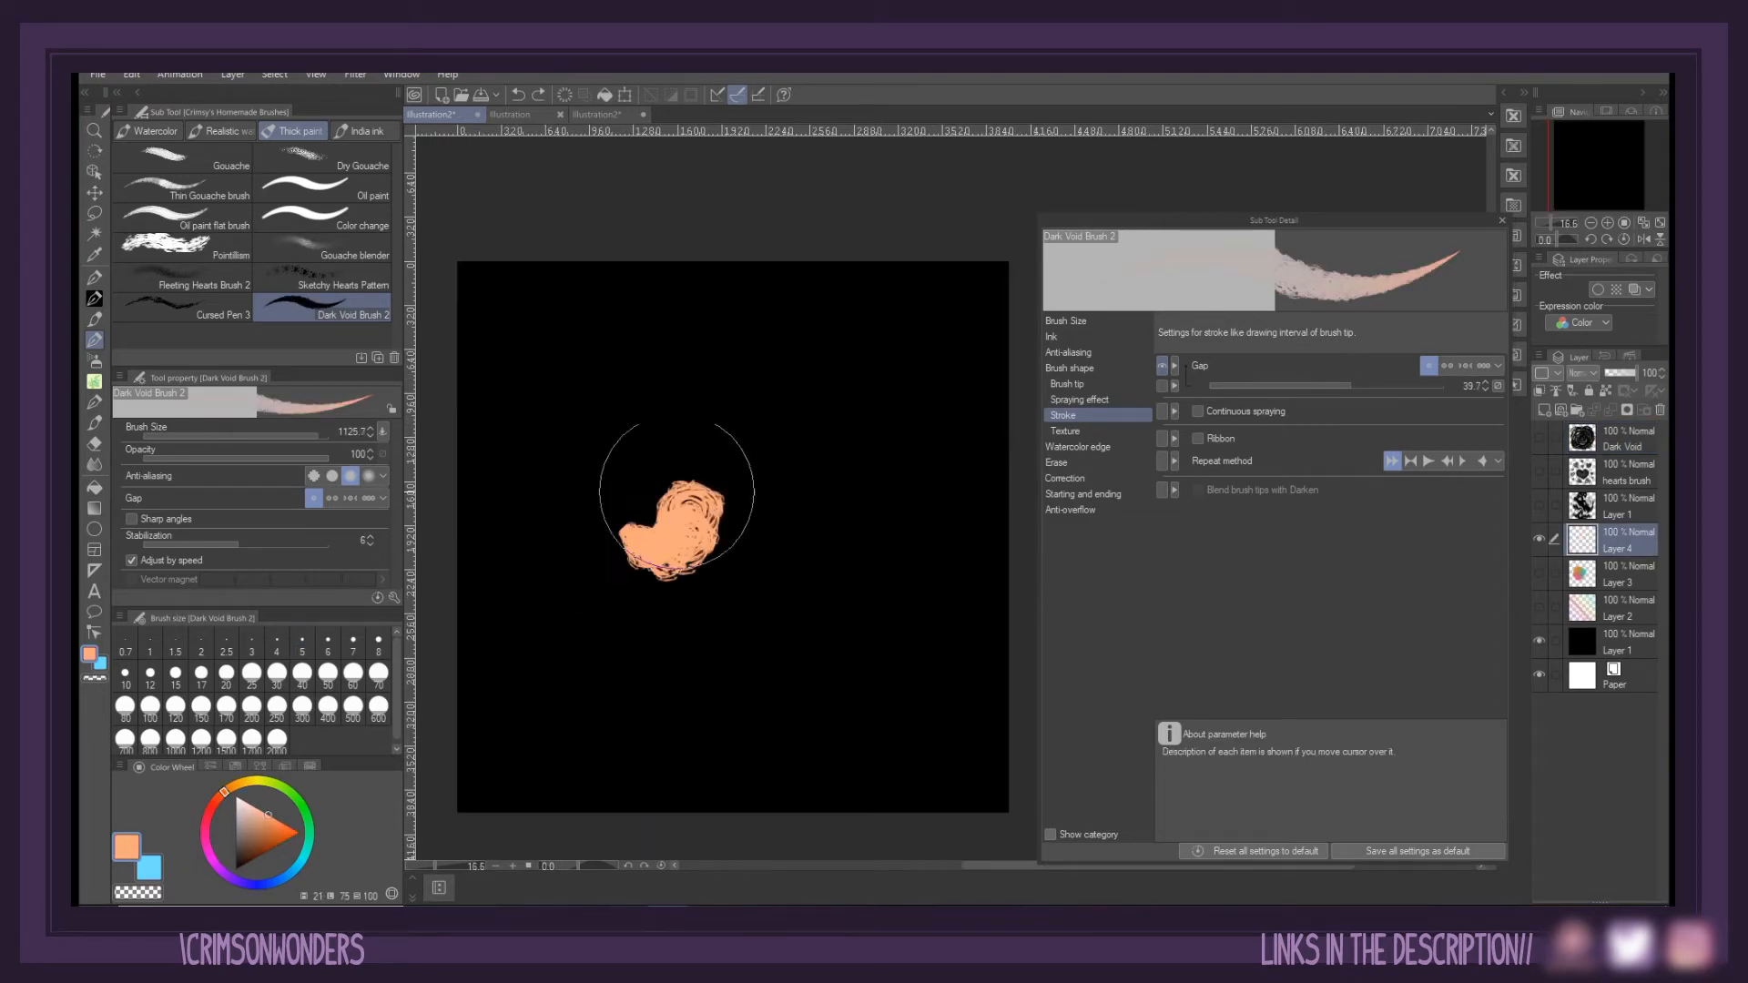
# Paint a large light orange blob overlapped by red on Layer 4 over the black background and blend the colors where they meet
pyautogui.moveTo(671, 488)
pyautogui.mouseDown()
pyautogui.moveTo(772, 592)
pyautogui.moveTo(562, 495)
pyautogui.mouseUp()
pyautogui.moveTo(863, 416)
pyautogui.mouseDown()
pyautogui.moveTo(876, 554)
pyautogui.moveTo(714, 378)
pyautogui.mouseUp()
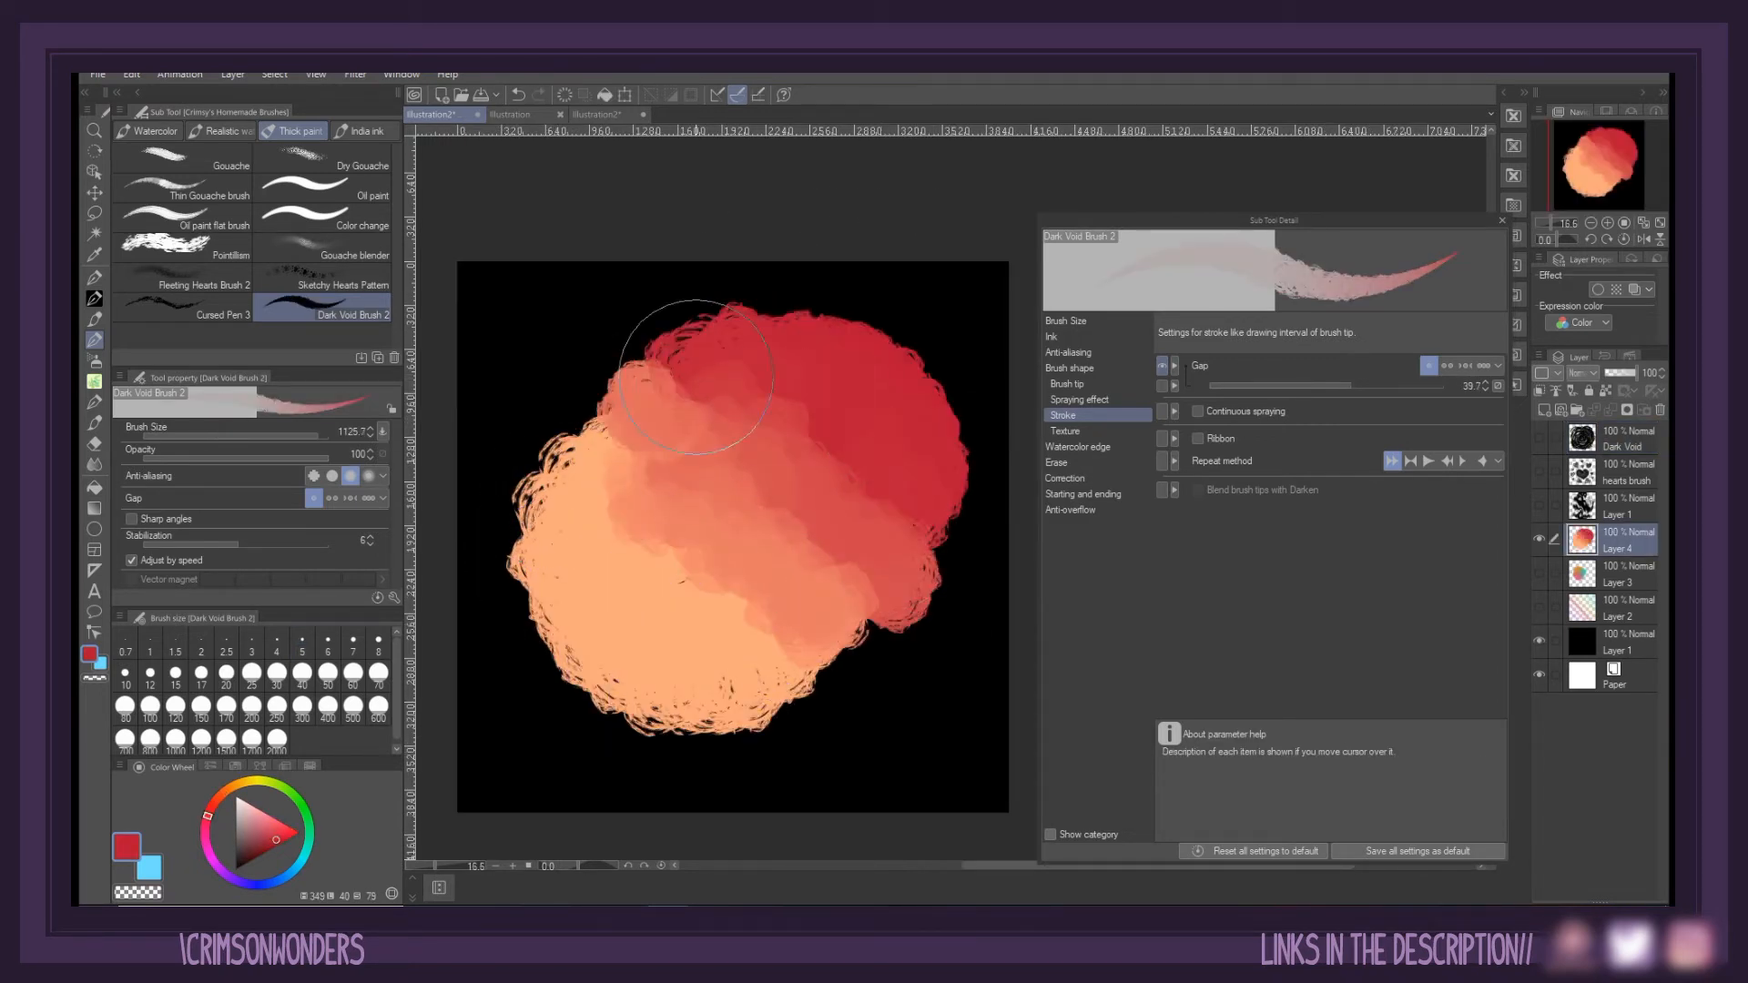
pyautogui.moveTo(828, 628)
pyautogui.mouseDown()
pyautogui.moveTo(728, 601)
pyautogui.moveTo(585, 507)
pyautogui.moveTo(643, 761)
pyautogui.mouseUp()
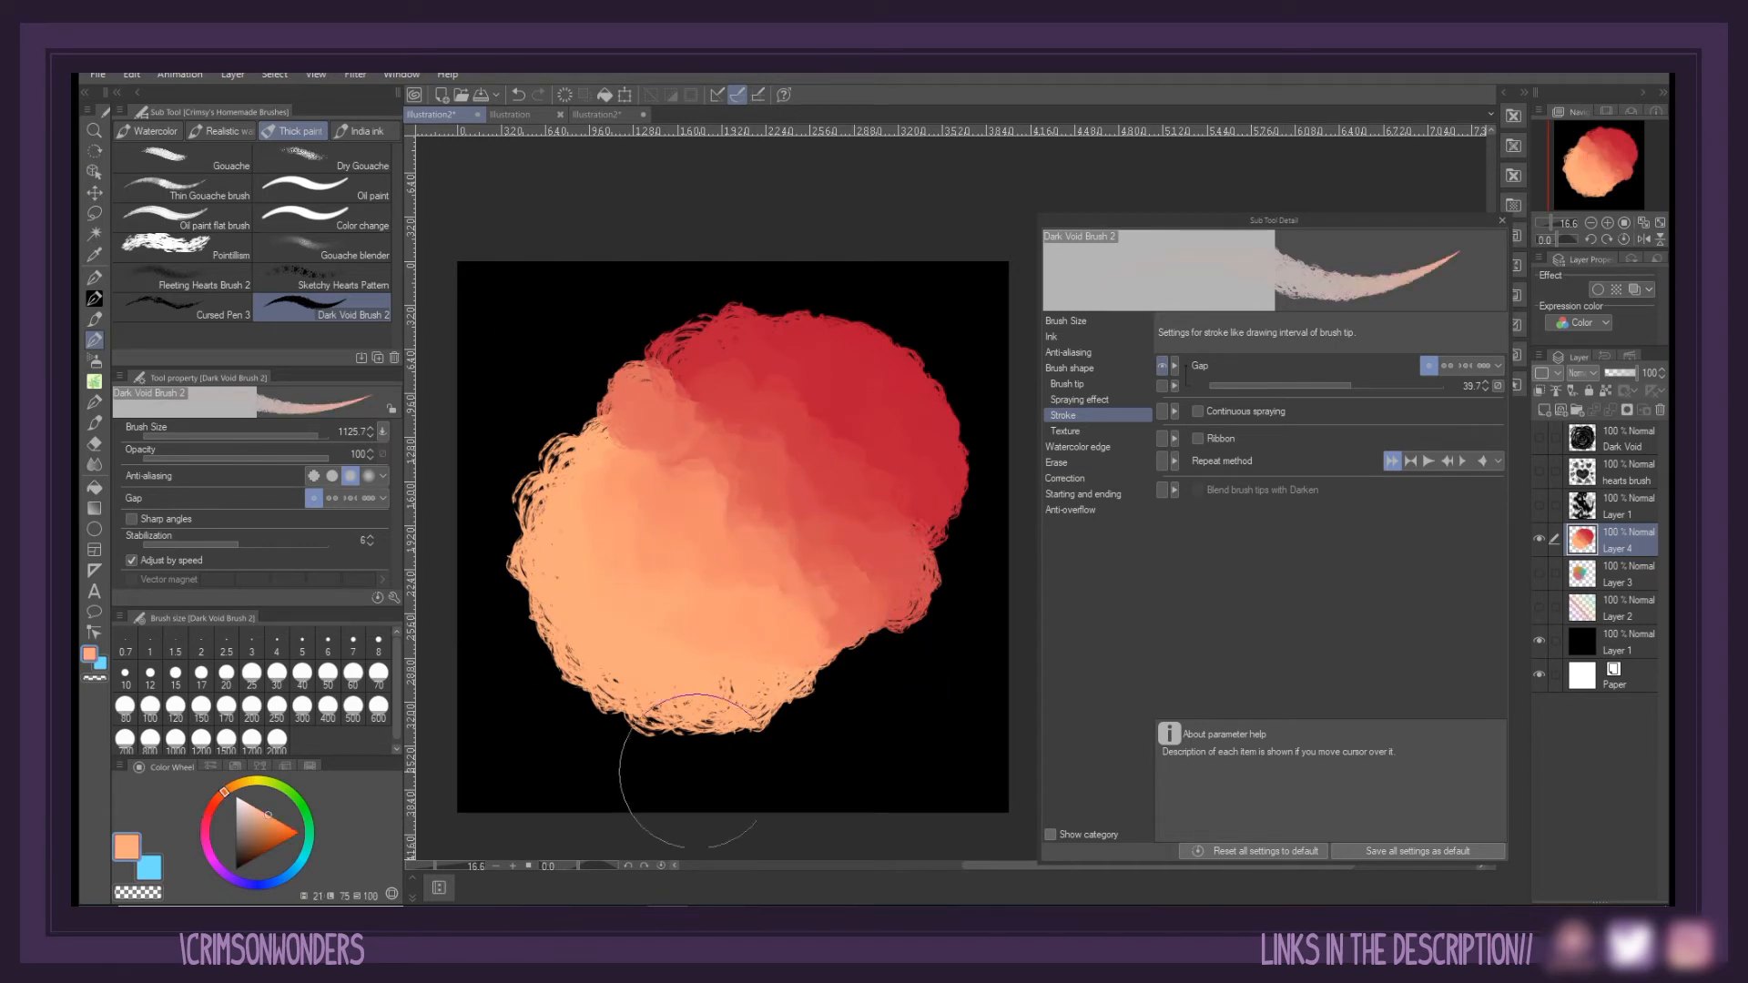
# Draw a gray eye on Layer 5 at brush size 175.8, with lid lines, iris, highlights, pupil and hatched shading
pyautogui.moveTo(542, 601); pyautogui.dragTo(952, 562)
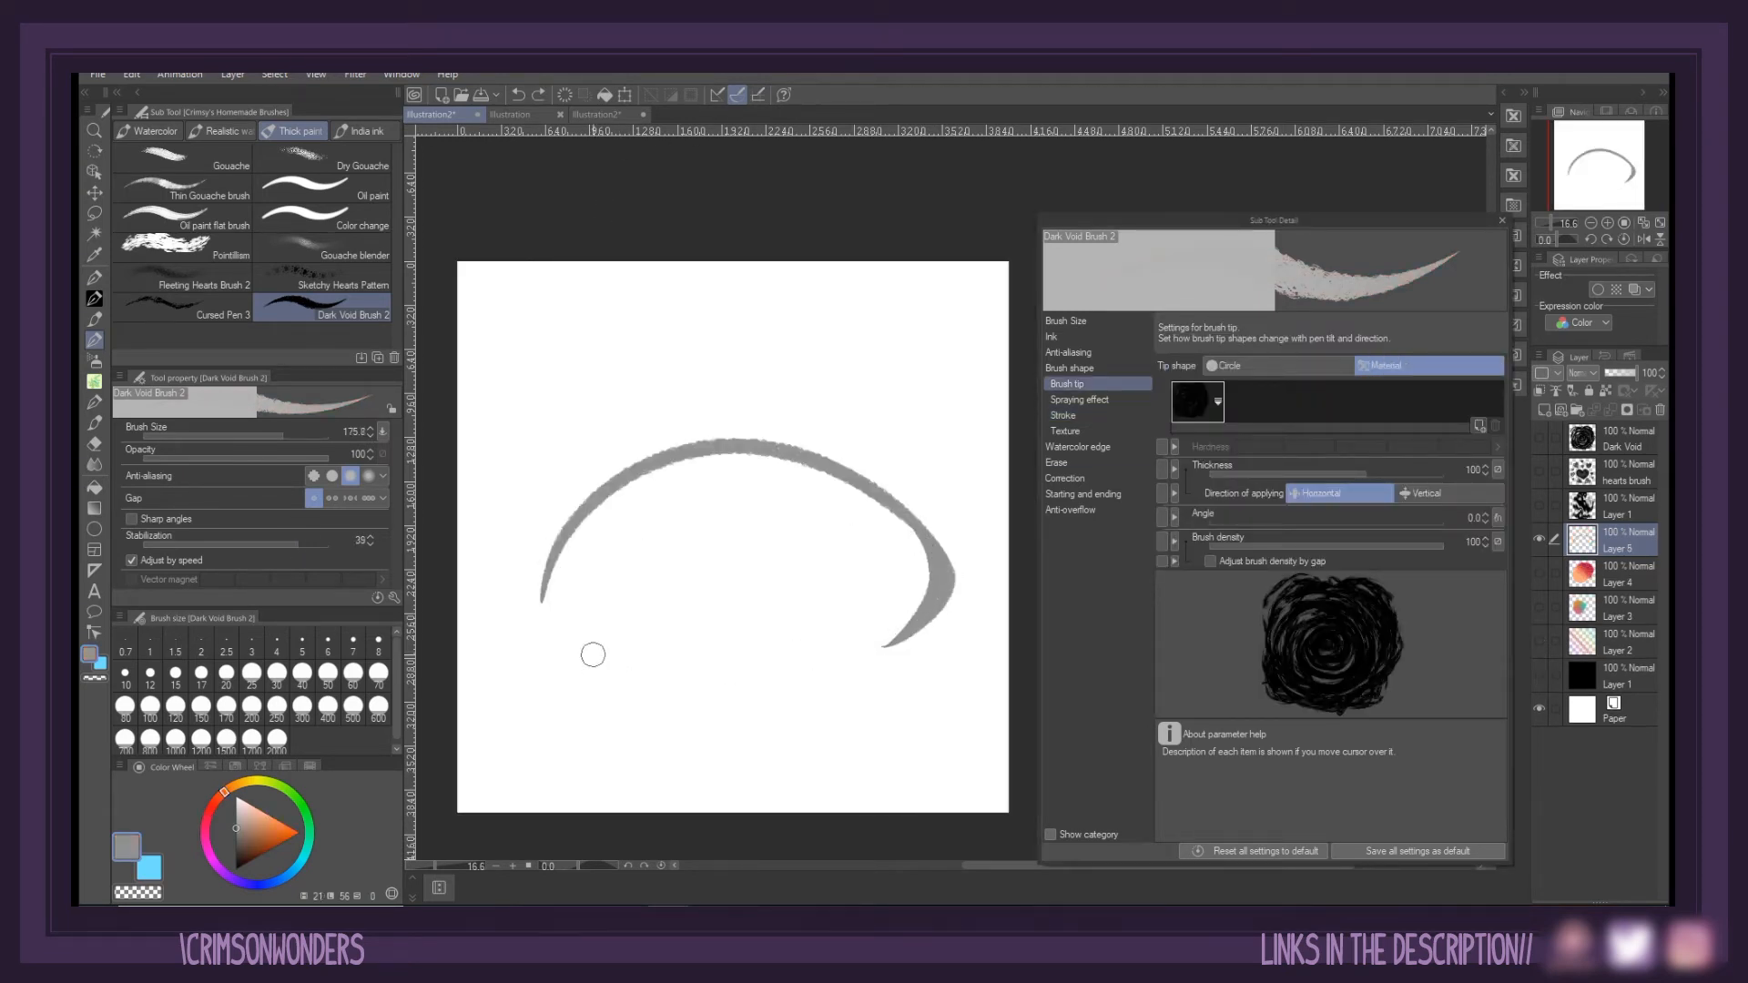
pyautogui.moveTo(592, 655); pyautogui.dragTo(838, 679)
pyautogui.moveTo(612, 492); pyautogui.dragTo(834, 470)
pyautogui.moveTo(694, 461); pyautogui.dragTo(664, 460)
pyautogui.moveTo(788, 550); pyautogui.dragTo(746, 637)
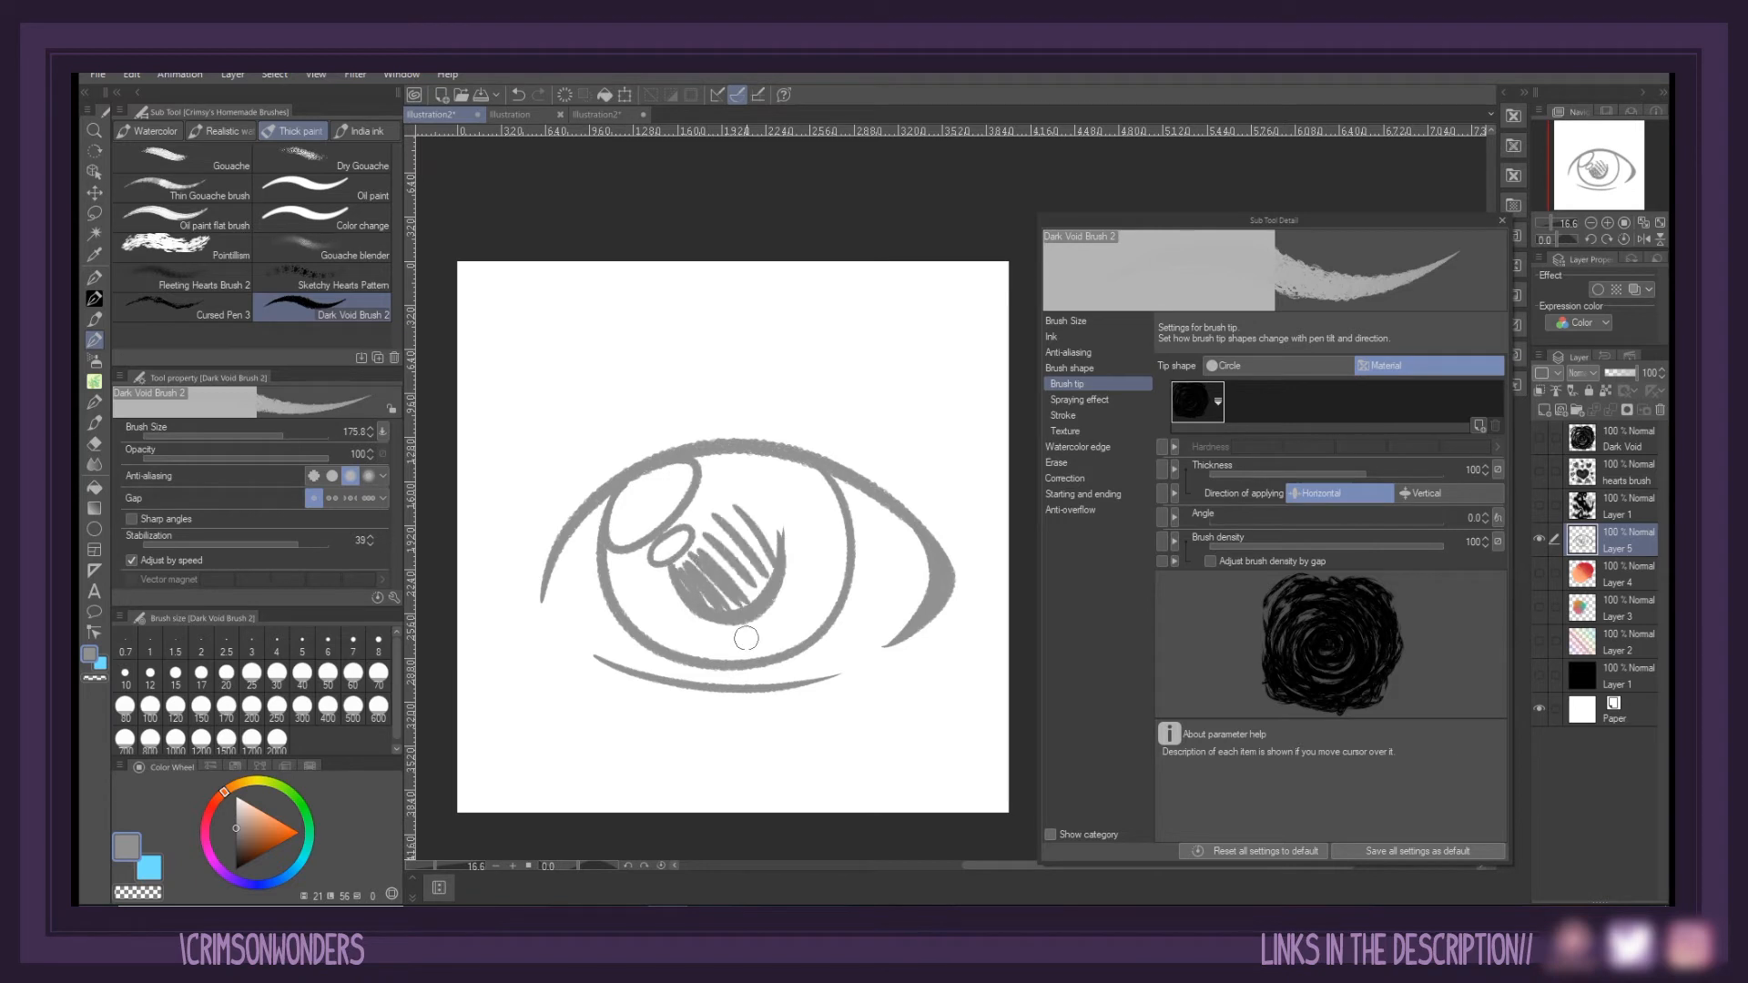
pyautogui.moveTo(841, 564)
pyautogui.mouseDown()
pyautogui.moveTo(728, 464)
pyautogui.moveTo(679, 564)
pyautogui.mouseUp()
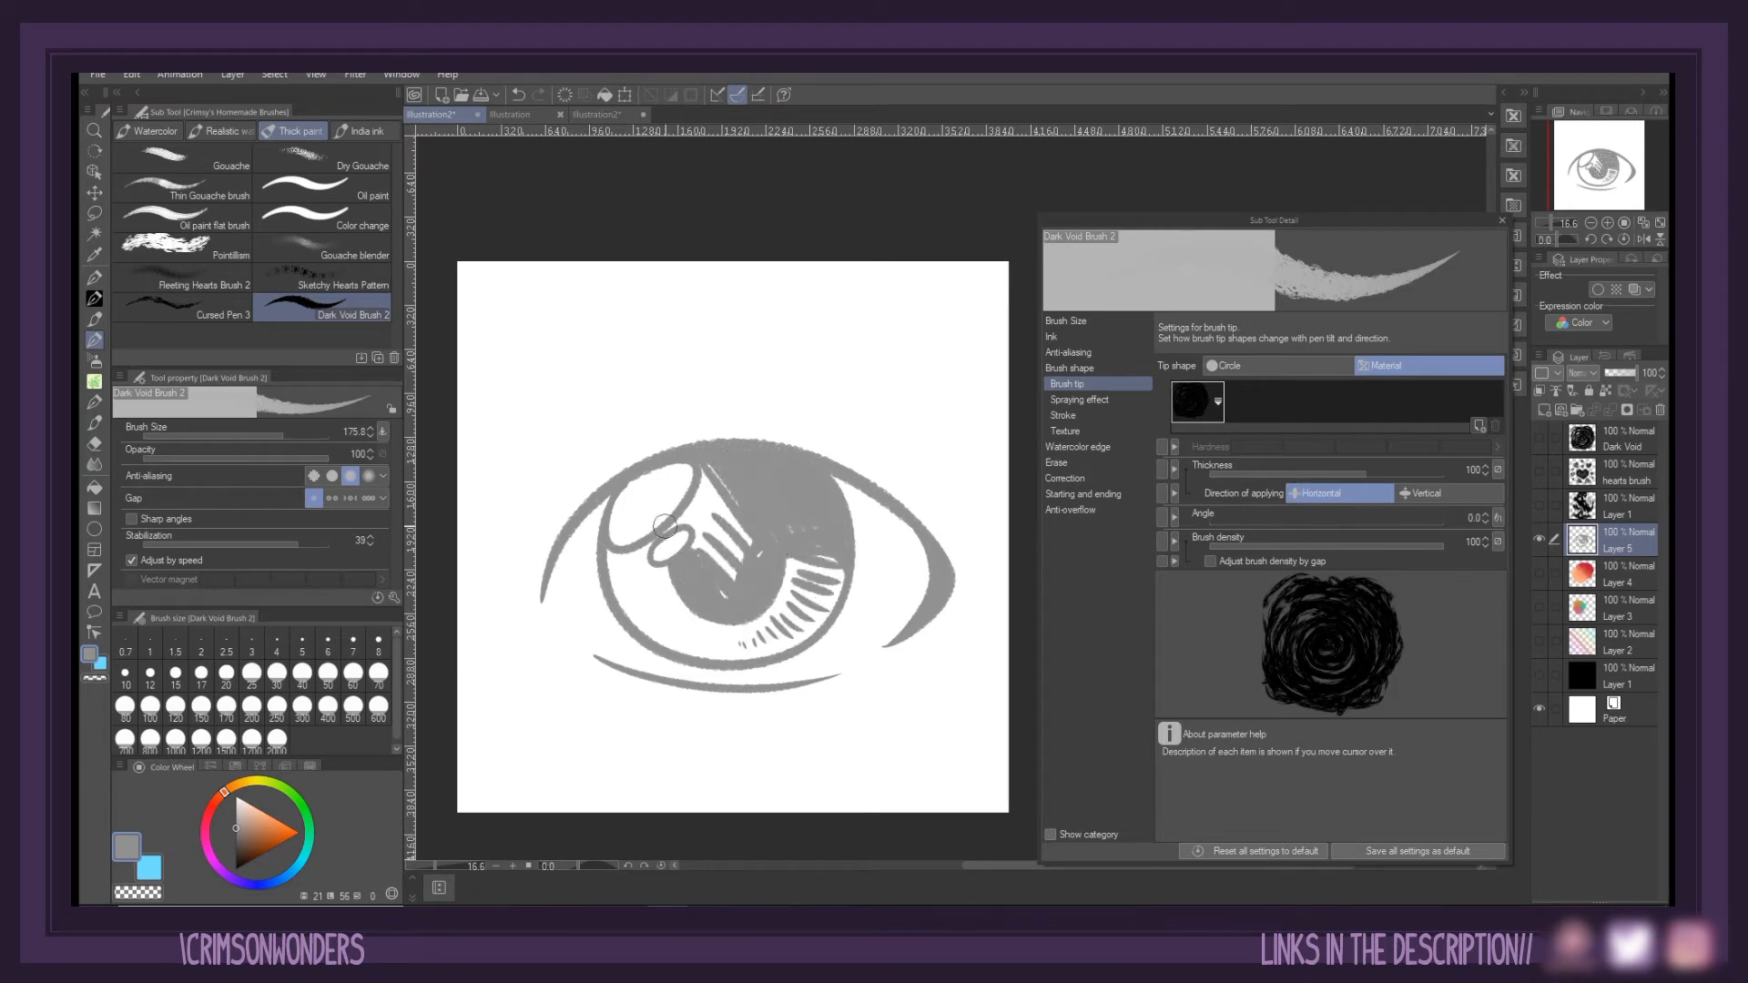
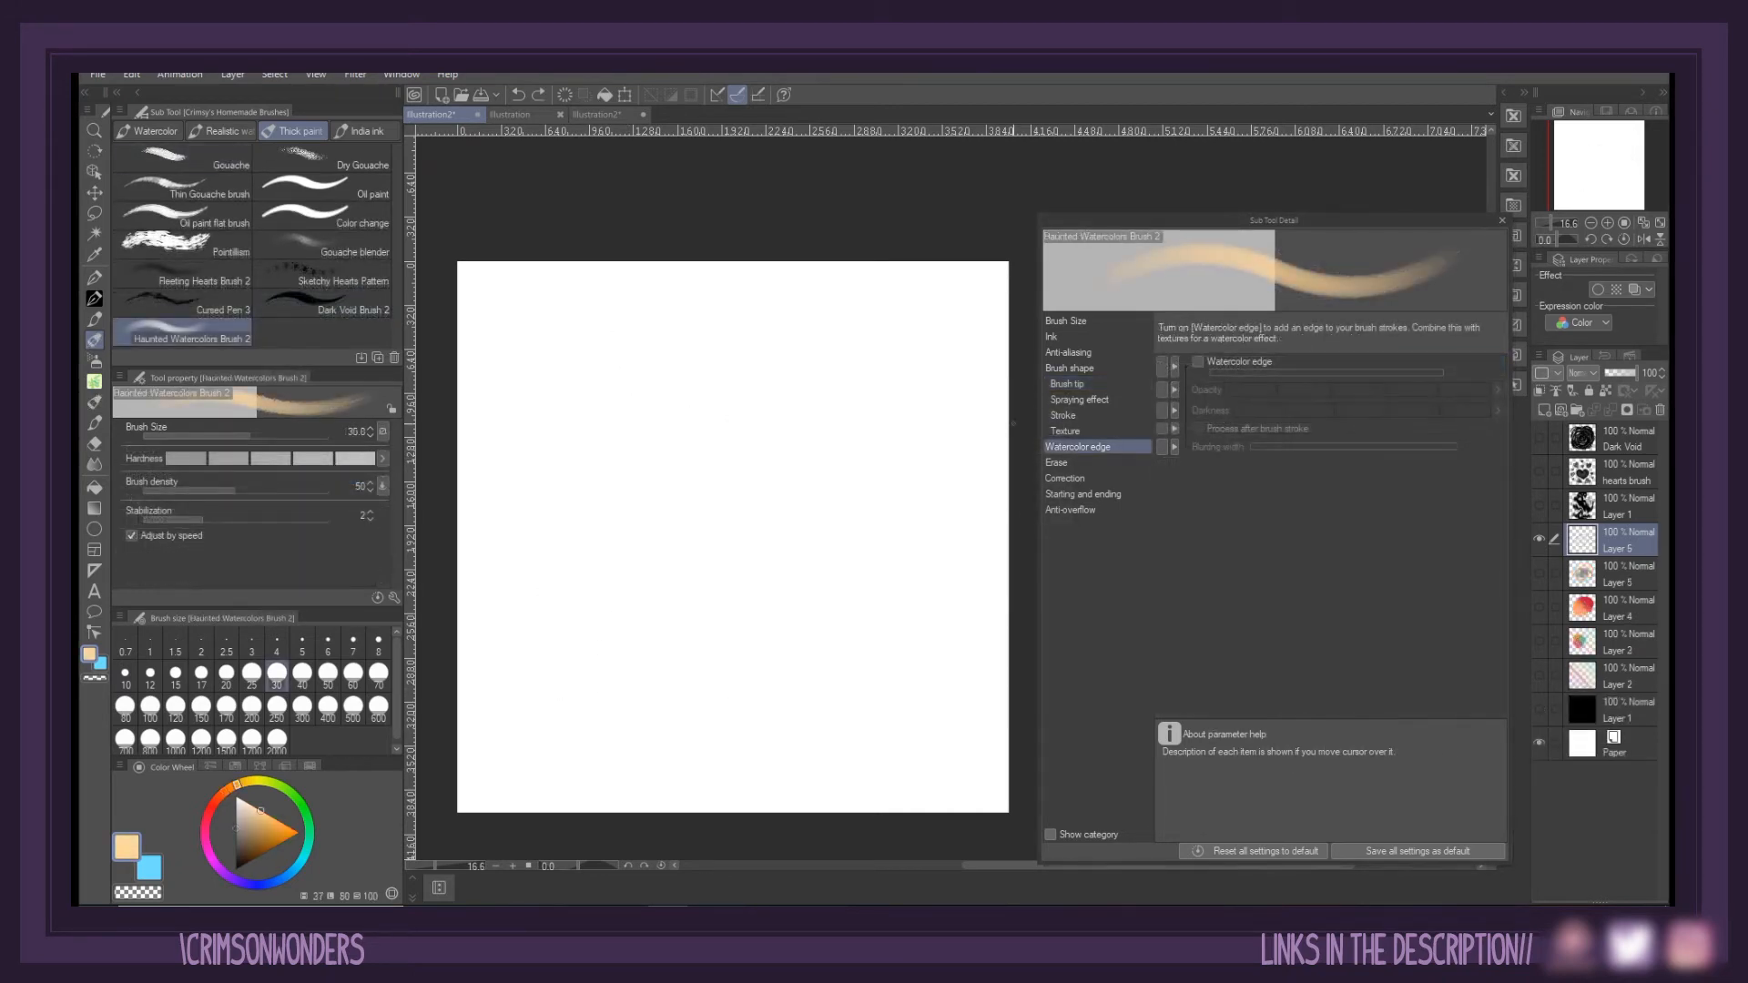
# Set the tip of Haunted Watercolors Brush 2 to the cursed brush 3 material and make its angle random
pyautogui.click(1095, 389)
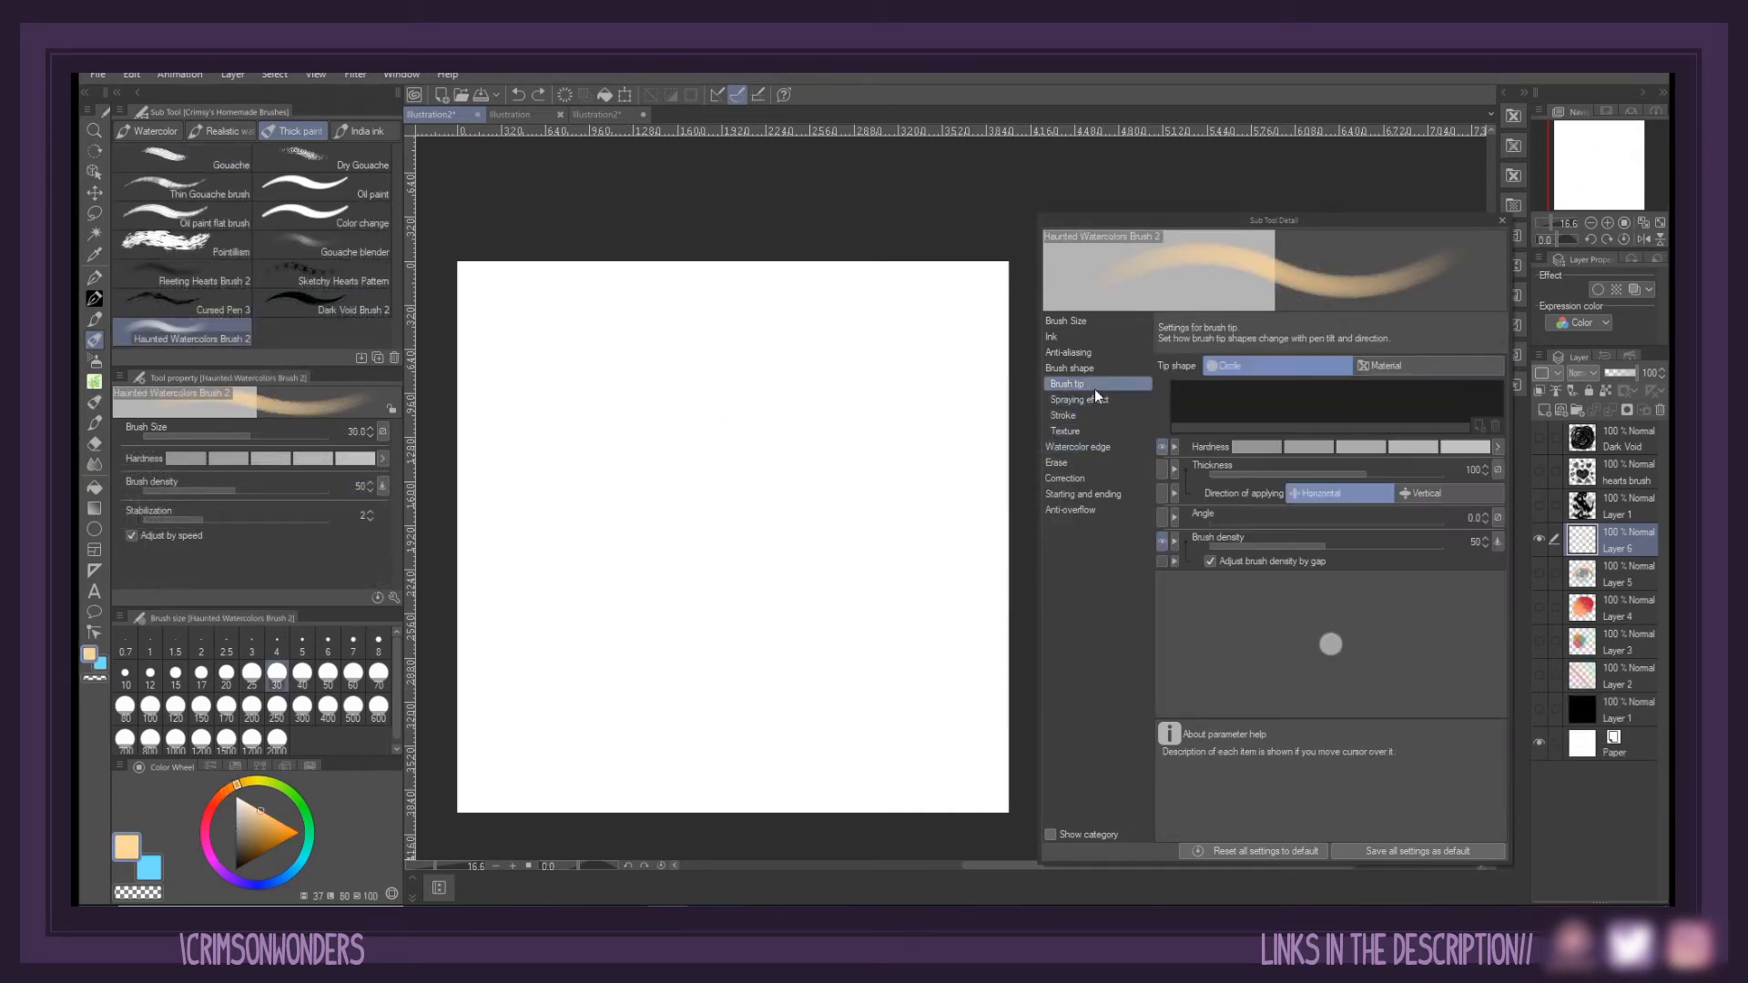
pyautogui.click(1417, 369)
pyautogui.click(1480, 427)
pyautogui.click(822, 446)
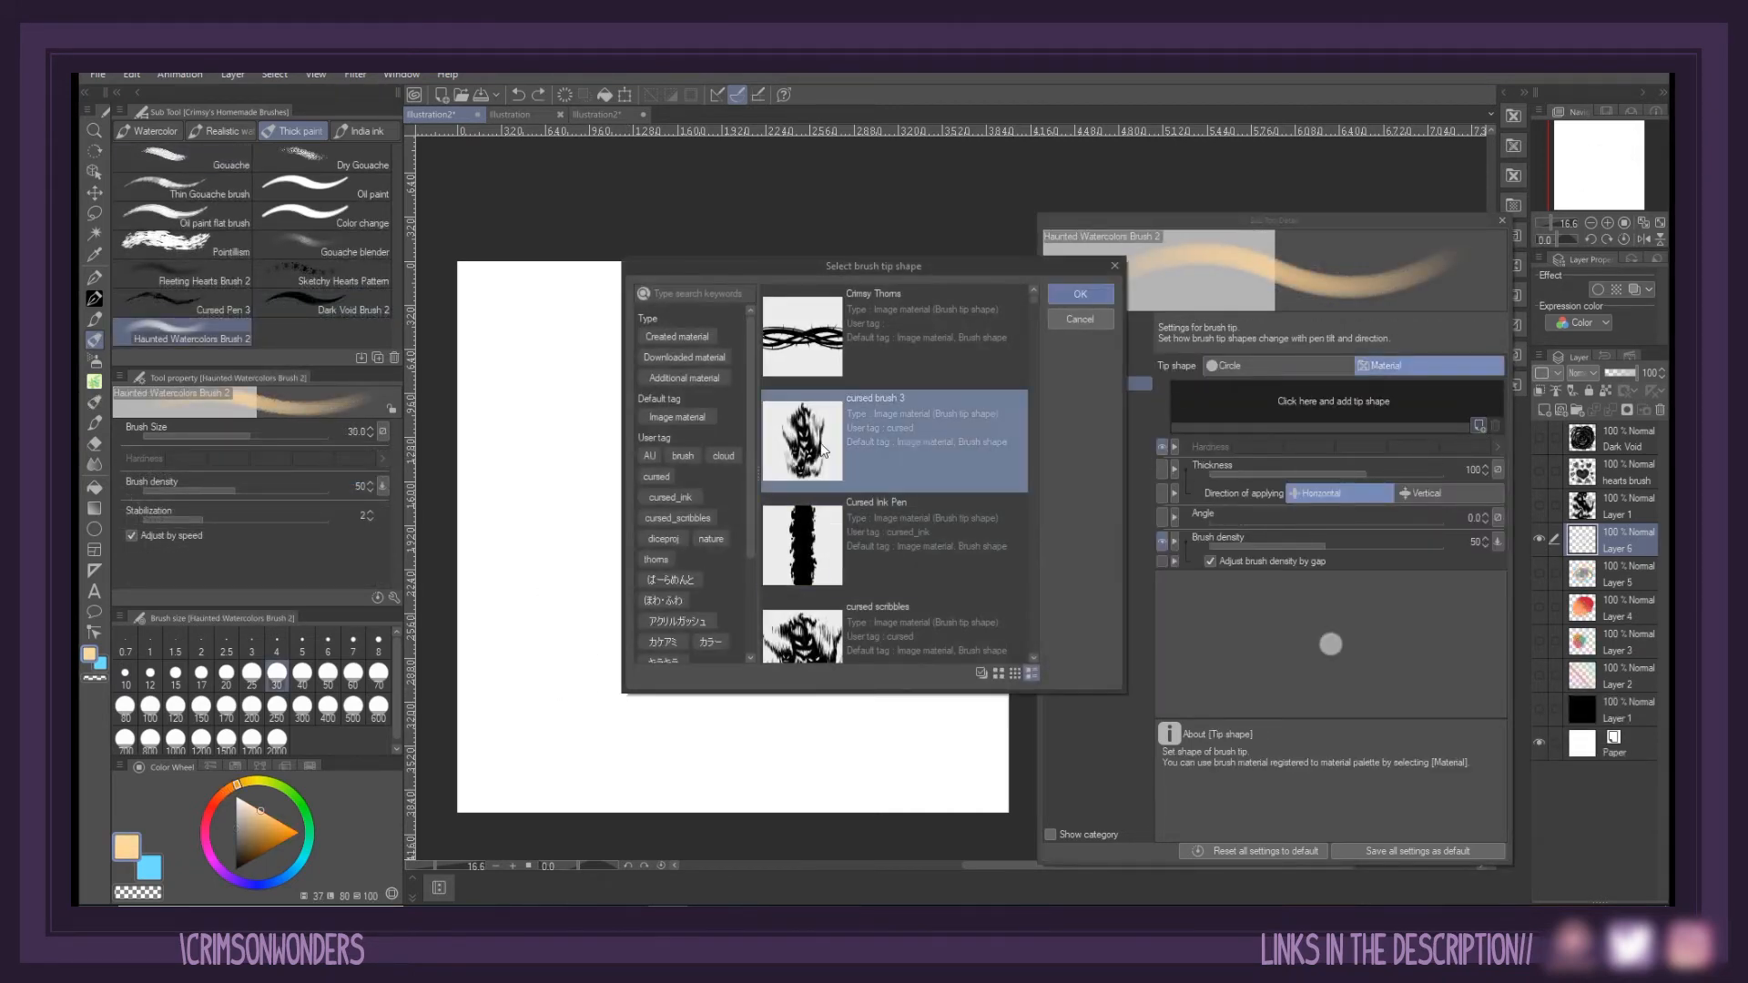
pyautogui.click(1083, 293)
pyautogui.click(1498, 518)
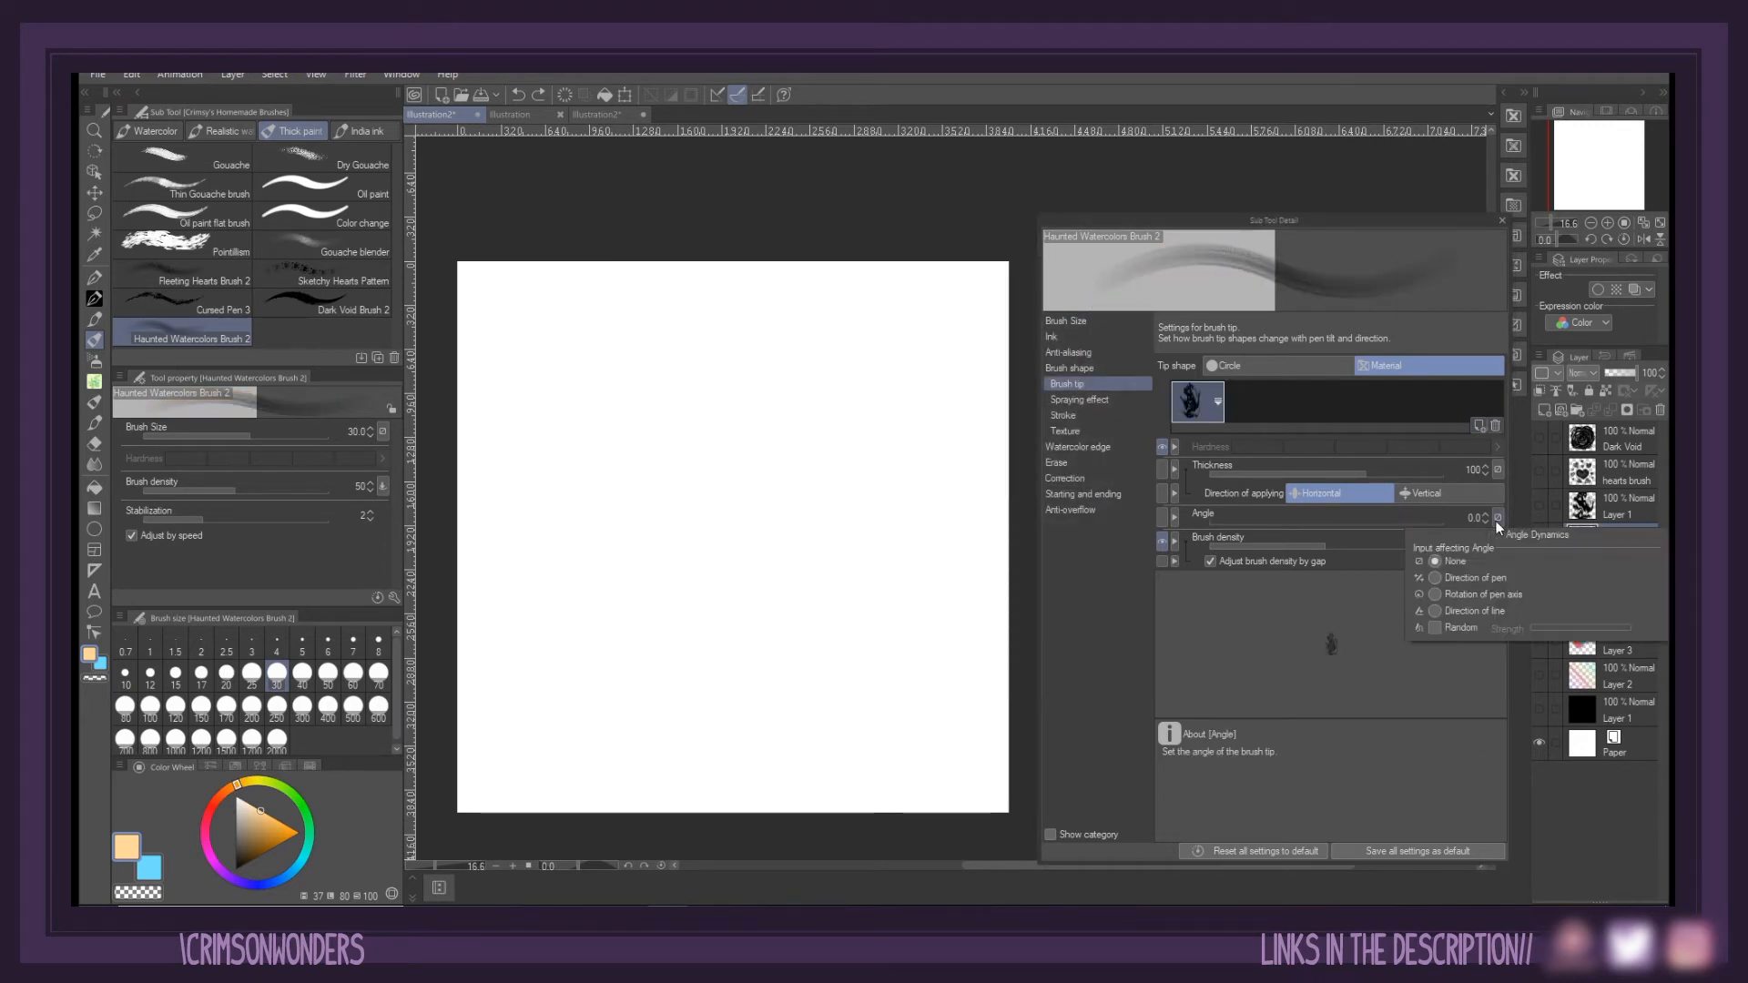
pyautogui.click(1435, 627)
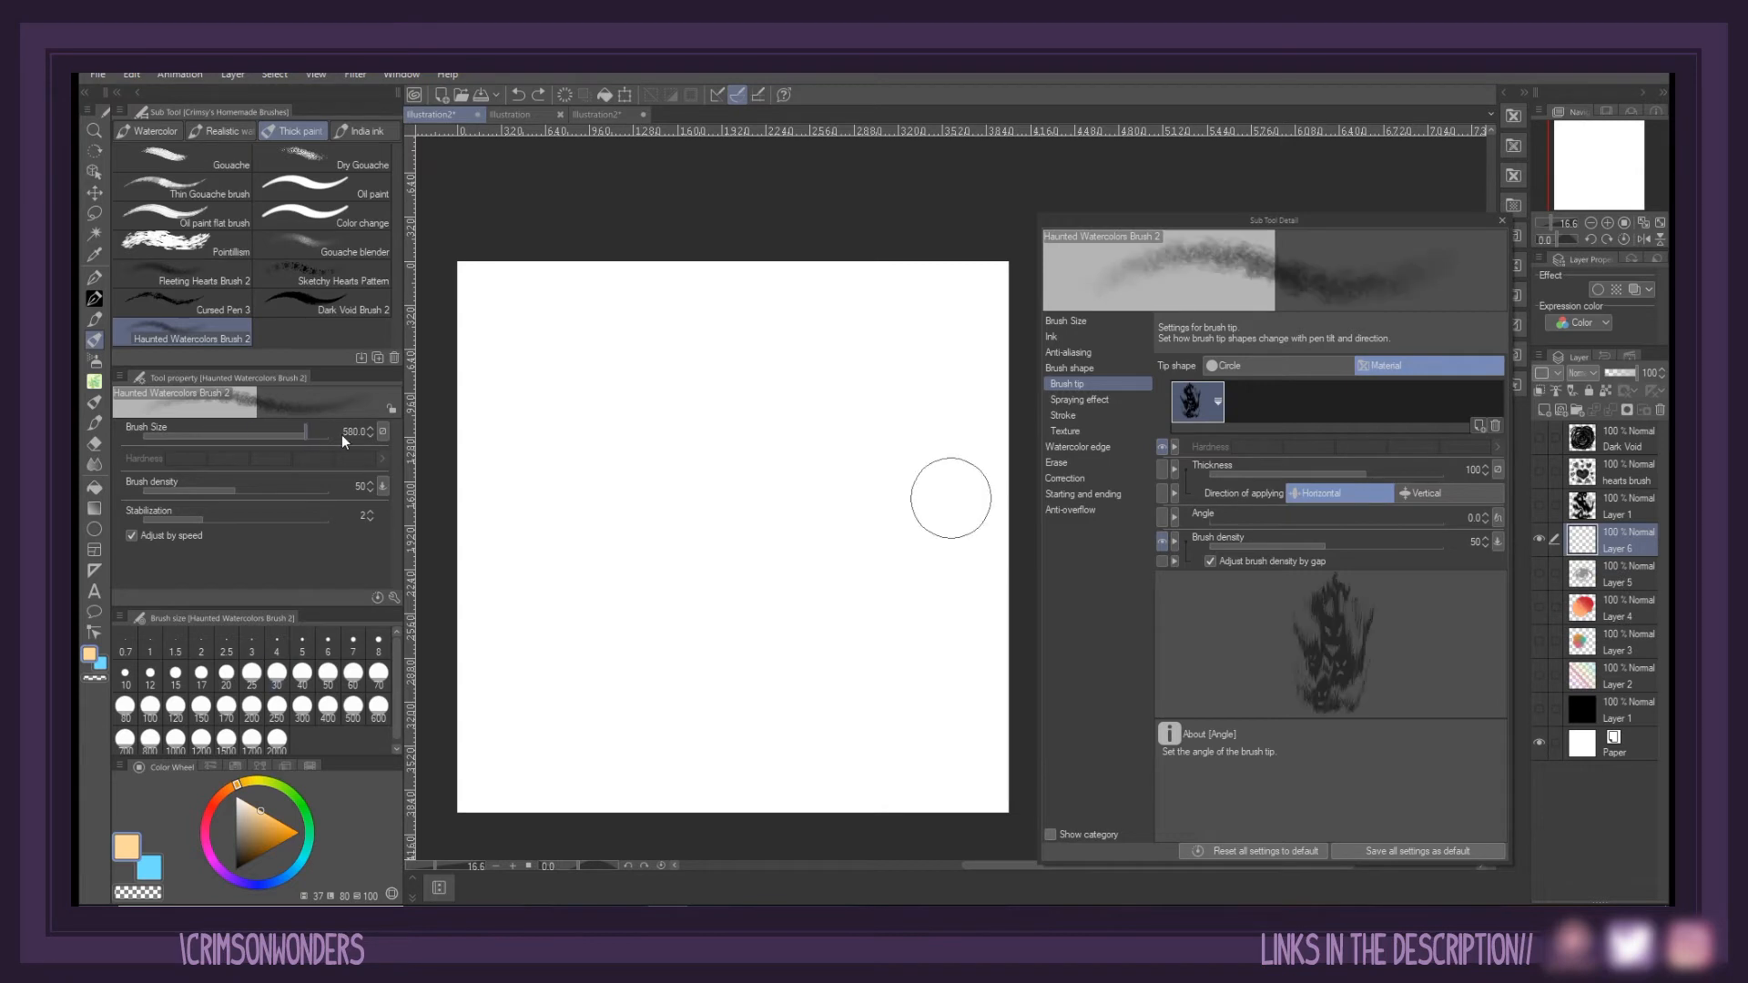
# Test the brush at size 580 with and without adjusting brush density by gap, and undo the test strokes
pyautogui.moveTo(638, 497)
pyautogui.mouseDown()
pyautogui.moveTo(604, 513)
pyautogui.moveTo(597, 487)
pyautogui.moveTo(652, 539)
pyautogui.mouseUp()
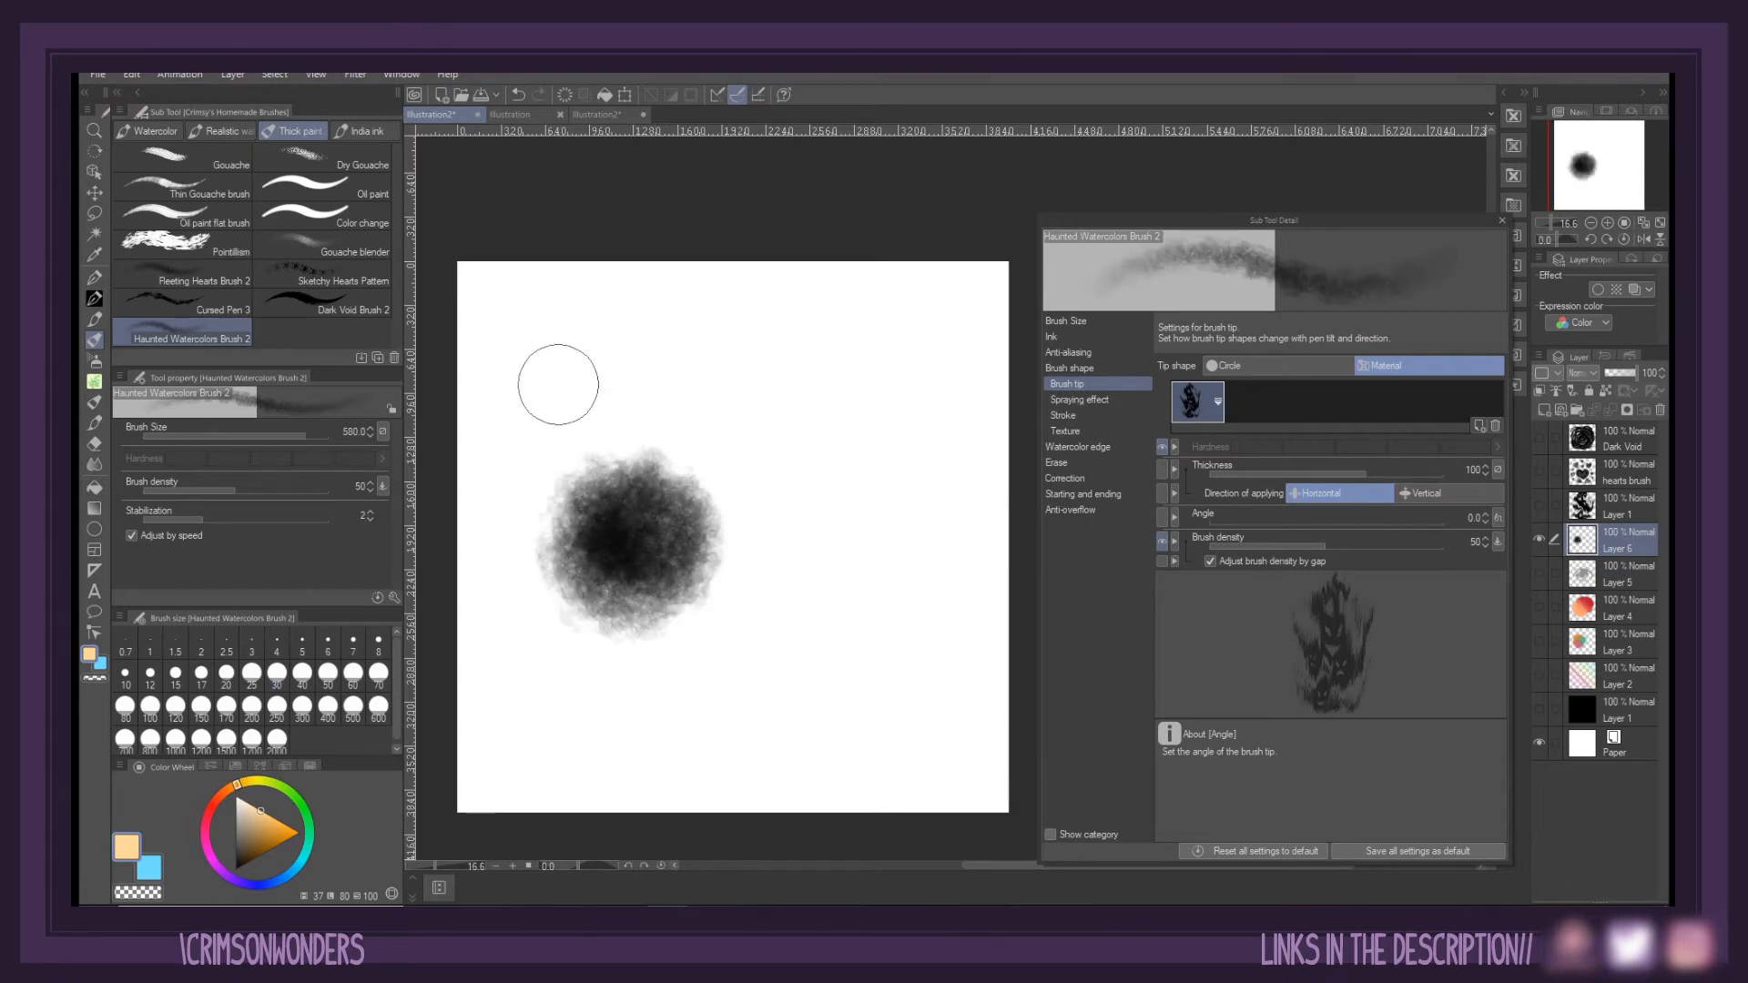
pyautogui.hotkey('ctrl', 'z')
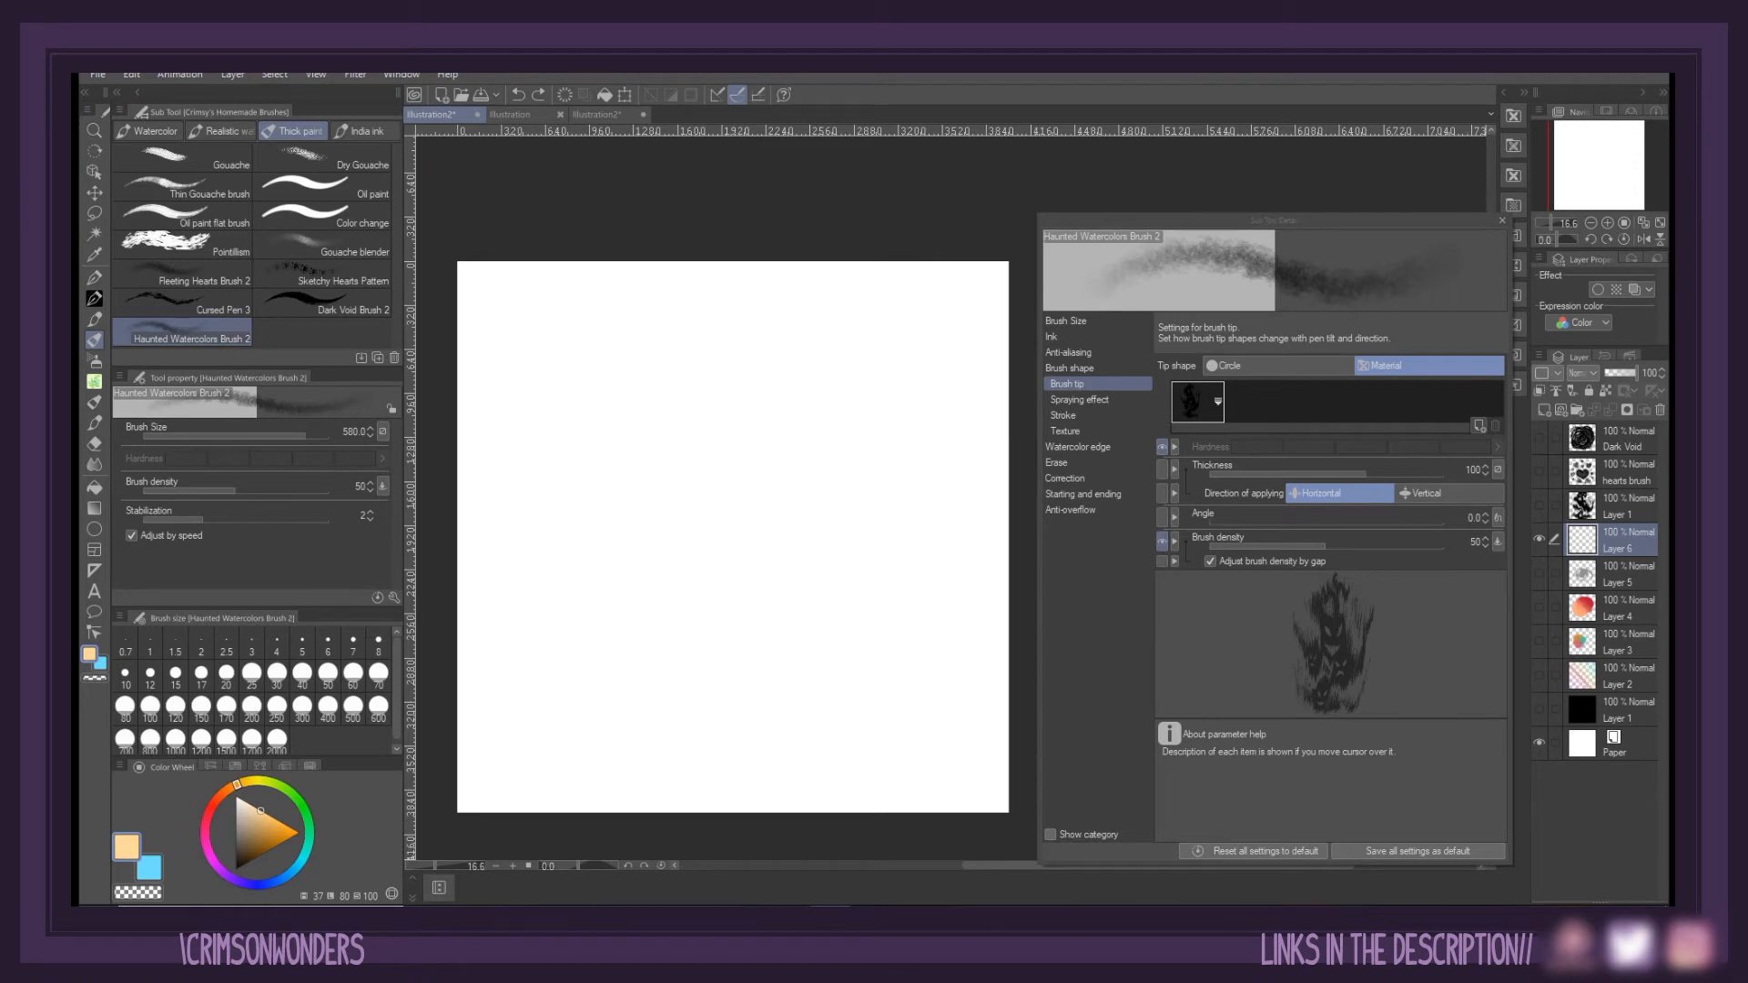
pyautogui.click(1210, 561)
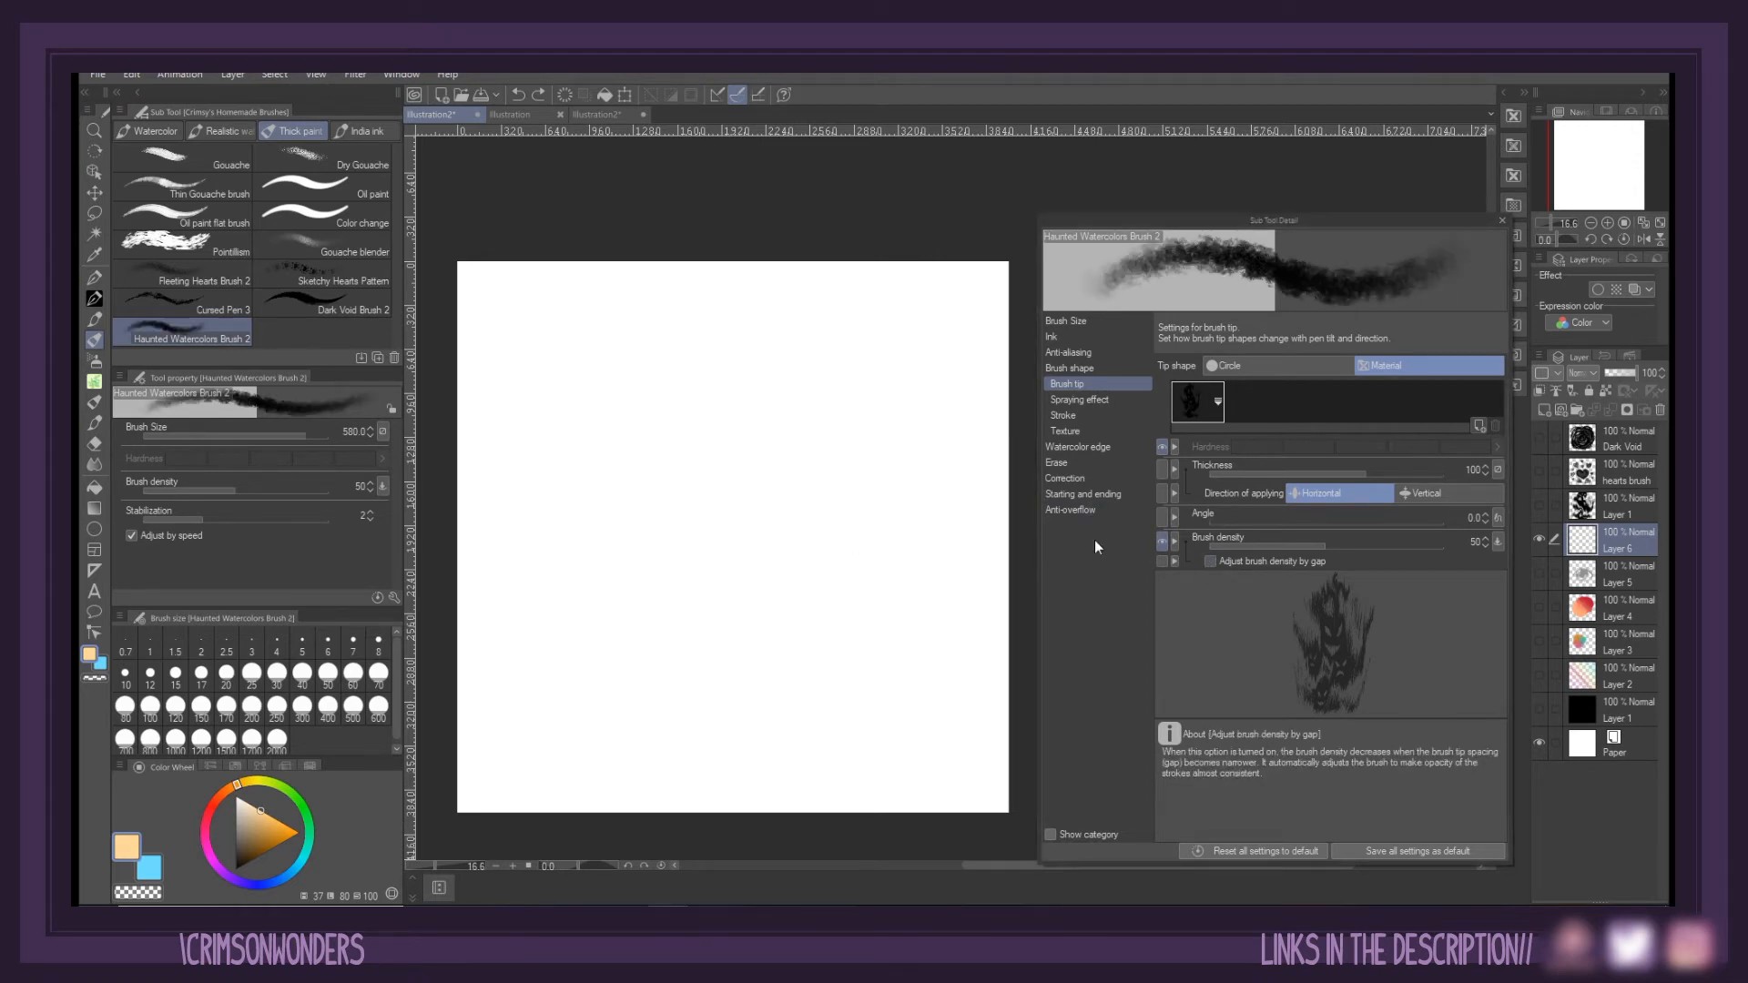
pyautogui.moveTo(521, 458)
pyautogui.mouseDown()
pyautogui.moveTo(565, 522)
pyautogui.moveTo(677, 381)
pyautogui.moveTo(794, 430)
pyautogui.mouseUp()
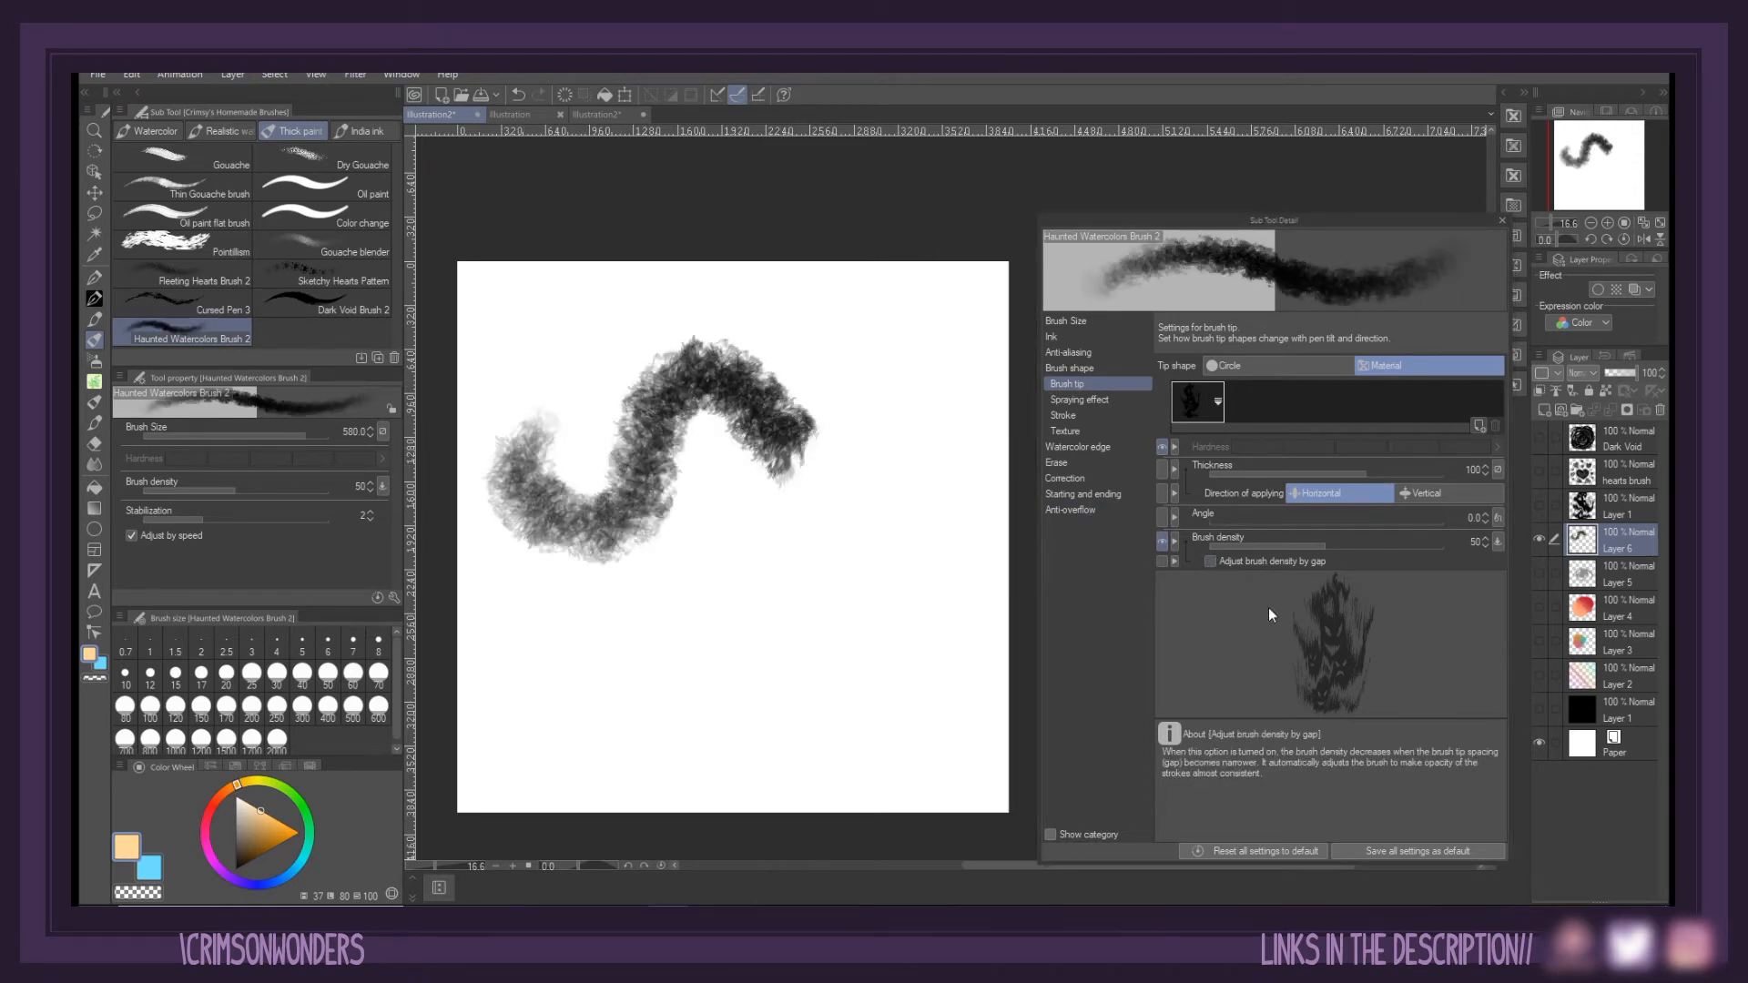
pyautogui.click(1210, 561)
pyautogui.moveTo(612, 664)
pyautogui.mouseDown()
pyautogui.moveTo(773, 573)
pyautogui.moveTo(876, 604)
pyautogui.mouseUp()
pyautogui.hotkey('ctrl', 'z')
pyautogui.hotkey('ctrl', 'z')
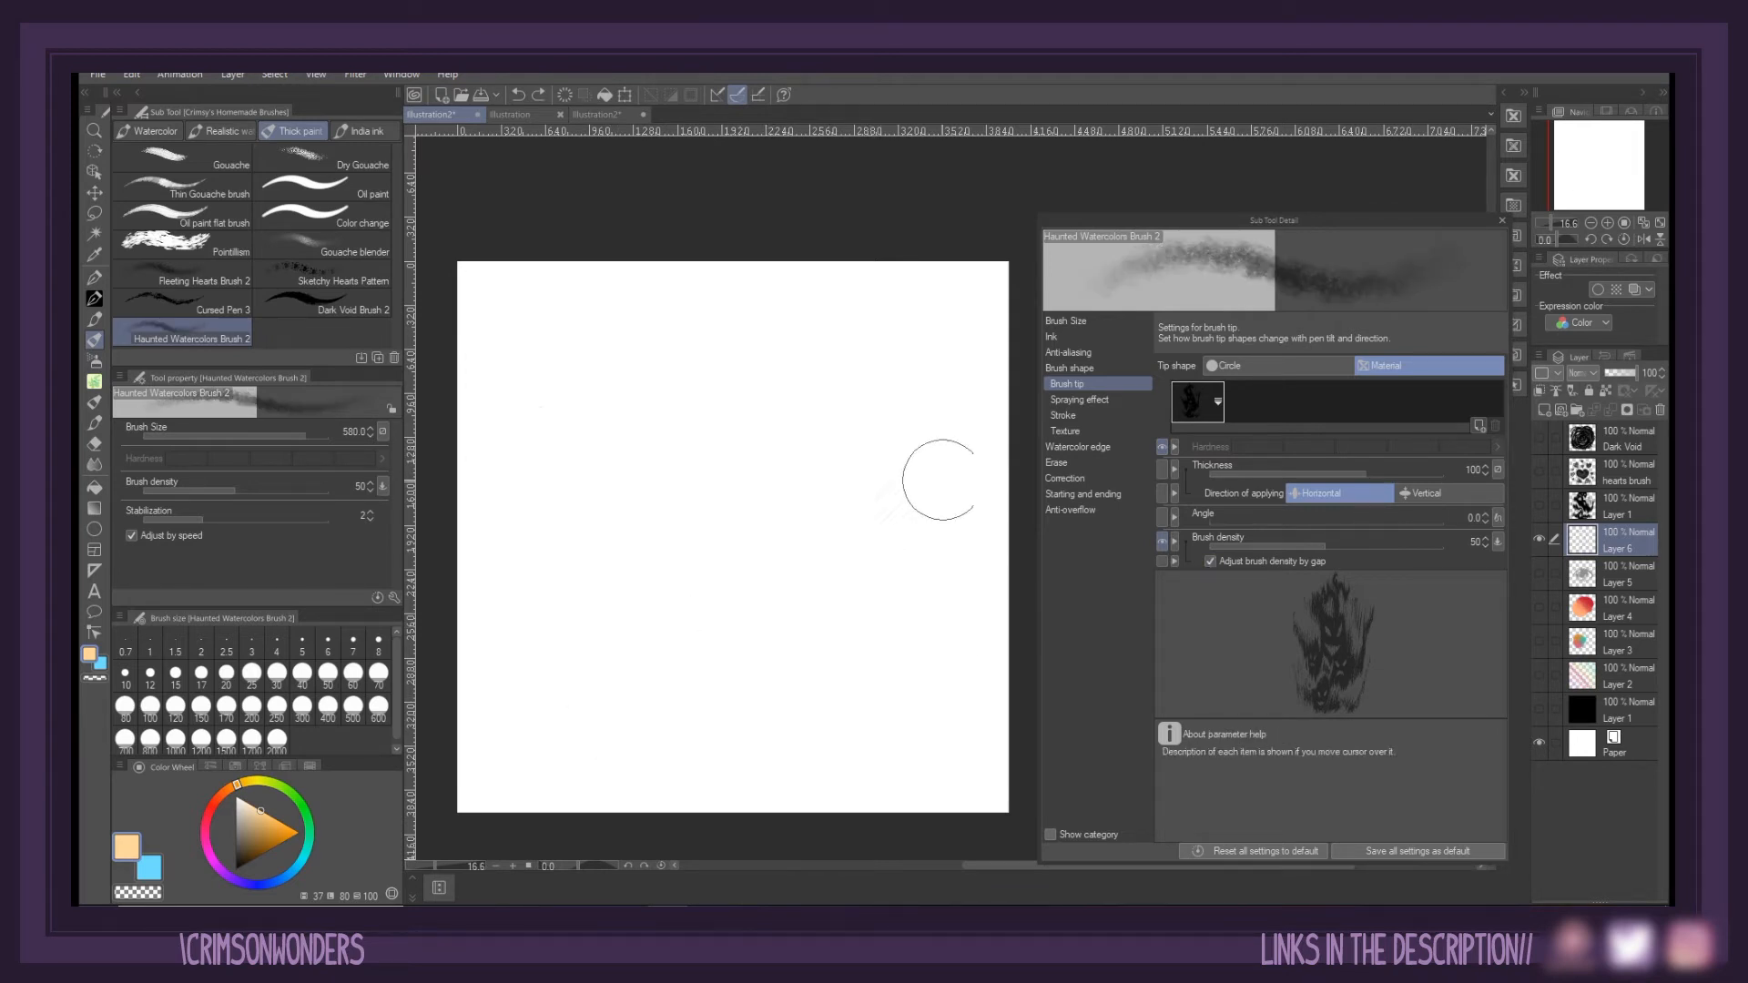
# Enable Blend color mixing for Haunted Watercolors Brush 2 with amount of paint 34 and density of paint 100
pyautogui.click(1076, 340)
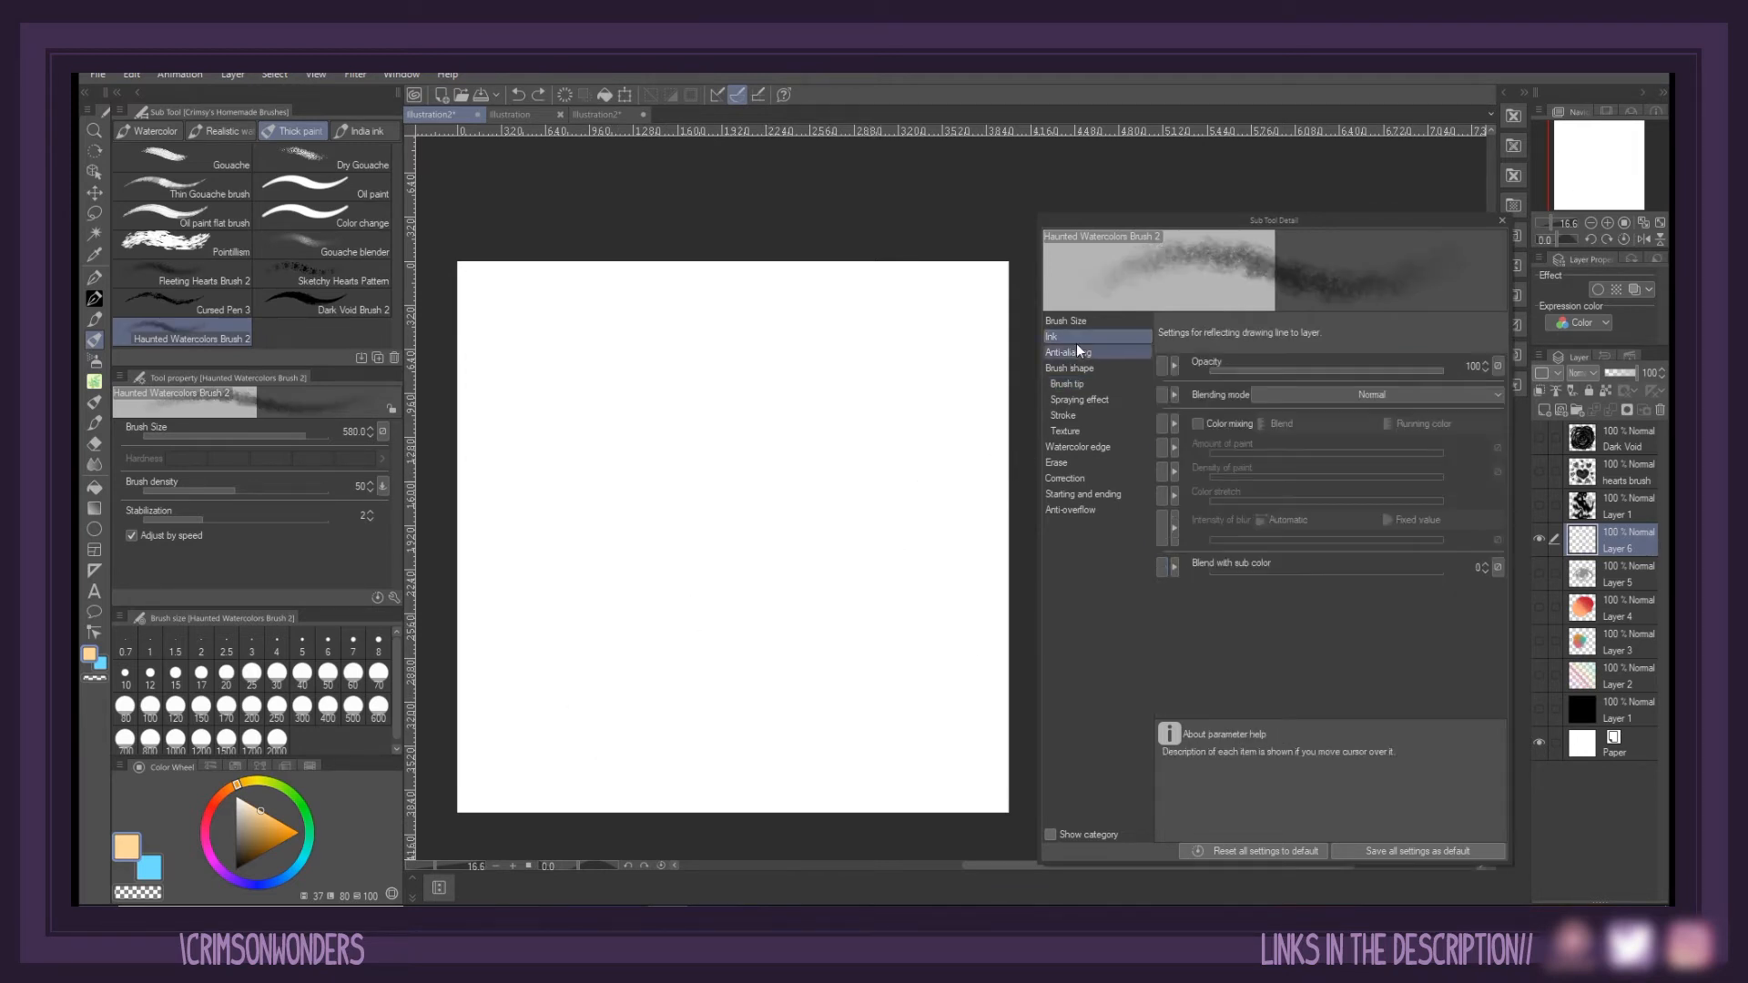
pyautogui.click(1198, 424)
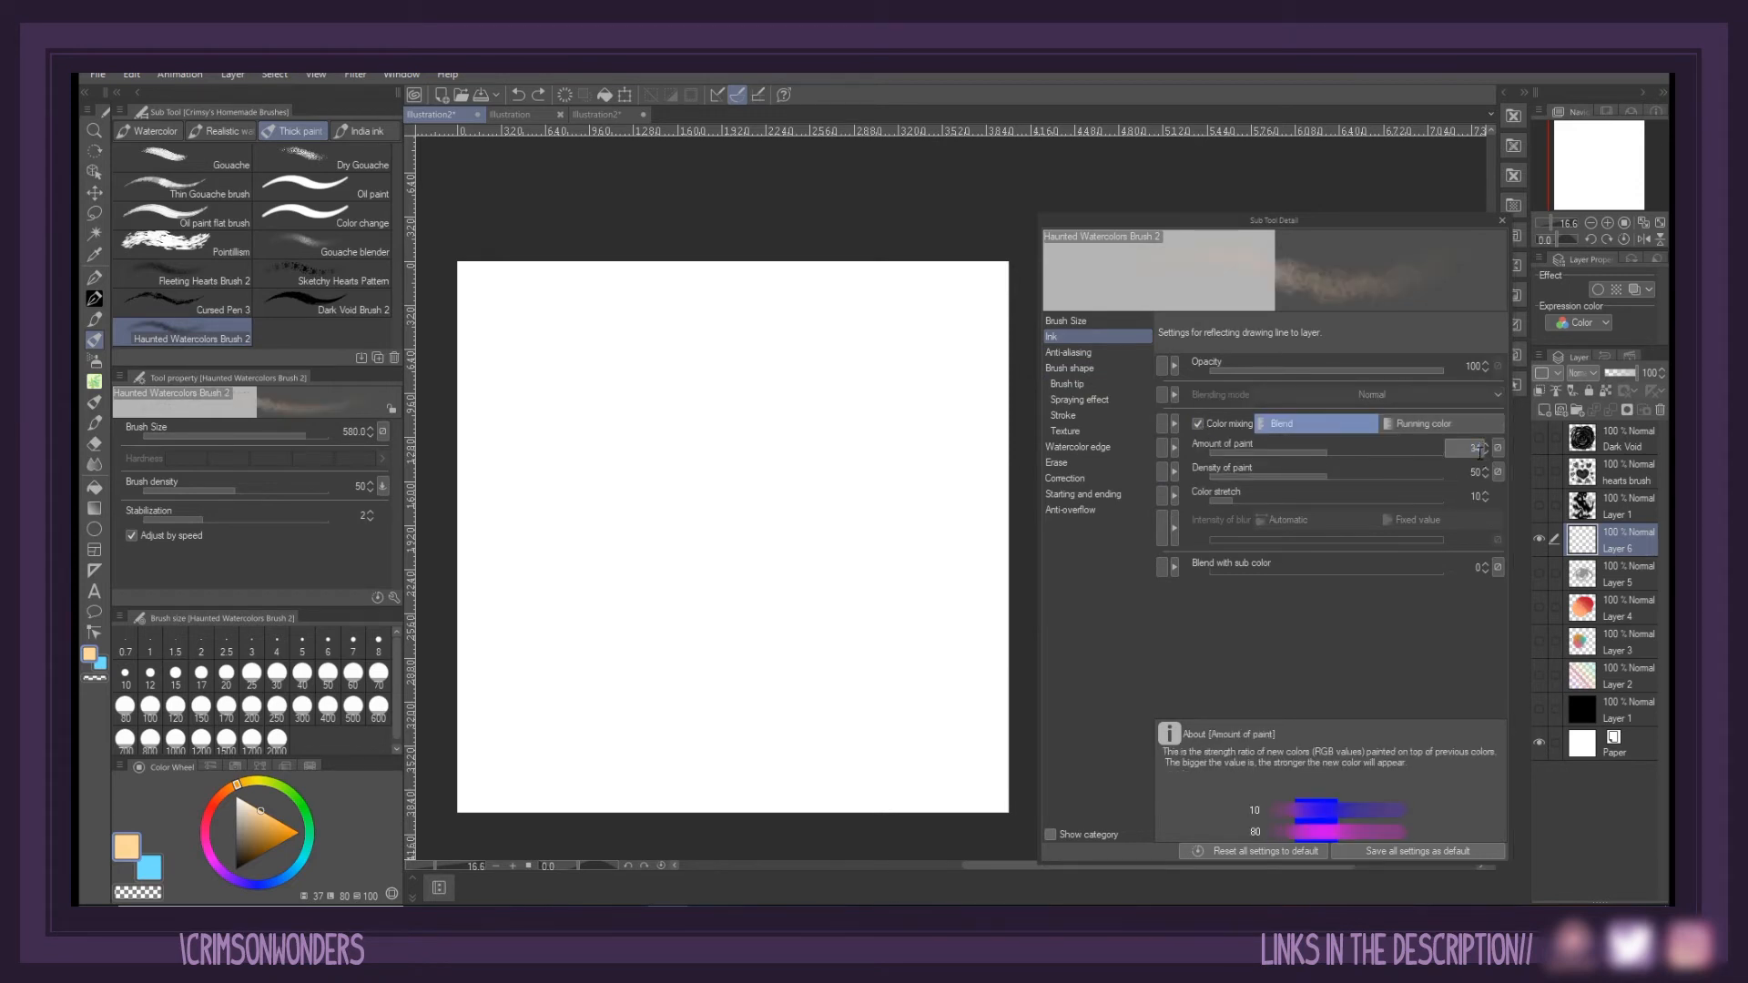
pyautogui.press('Return')
pyautogui.moveTo(1324, 475); pyautogui.dragTo(1457, 487)
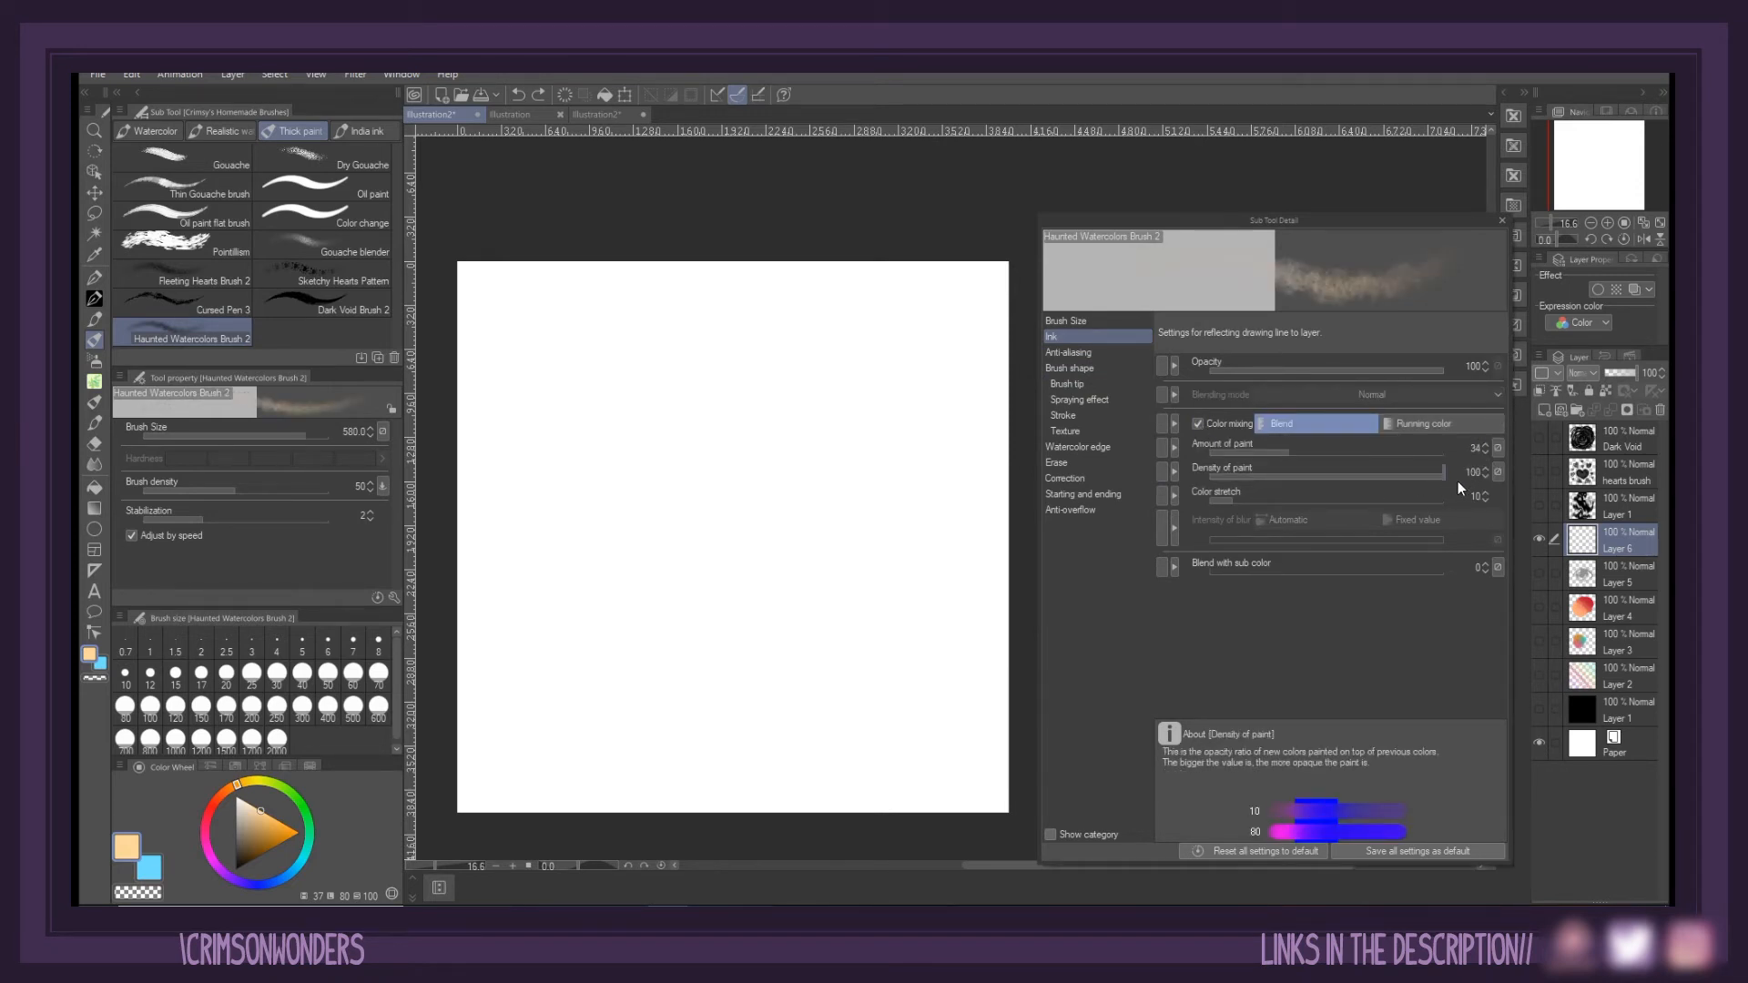
# Turn on continuous spraying for the brush stroke, test it with a held dab near the canvas centre, and undo the dab
pyautogui.click(1100, 415)
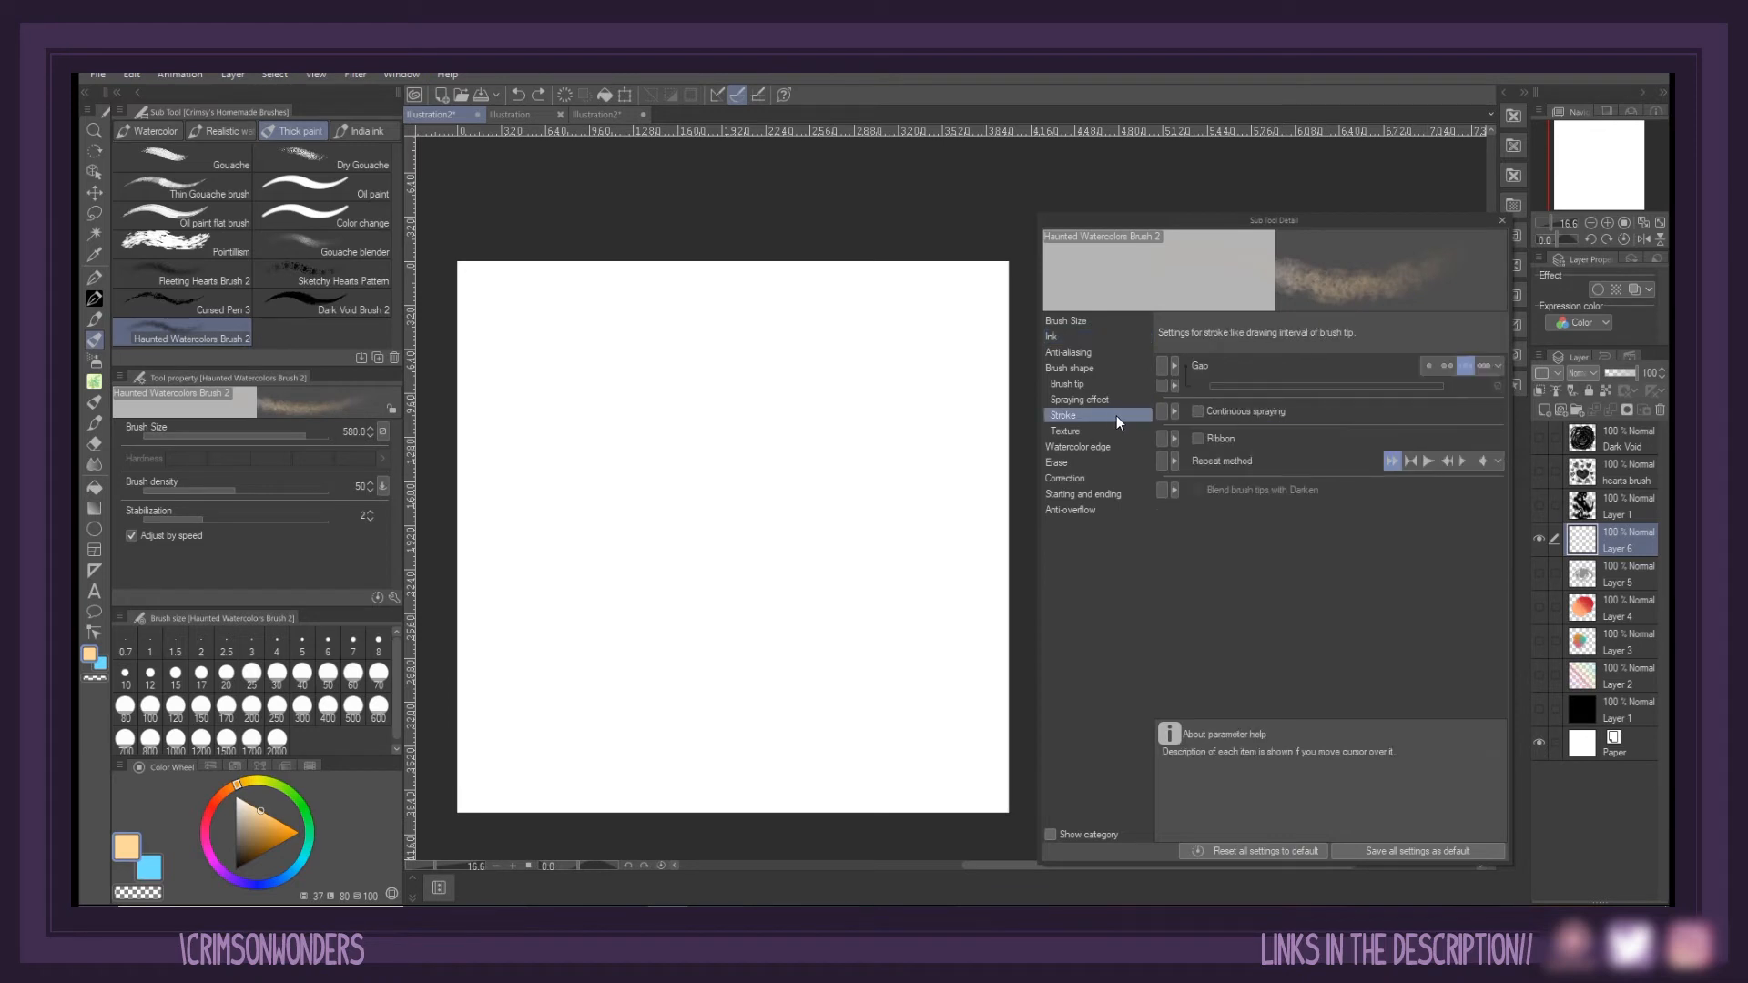
pyautogui.click(1199, 413)
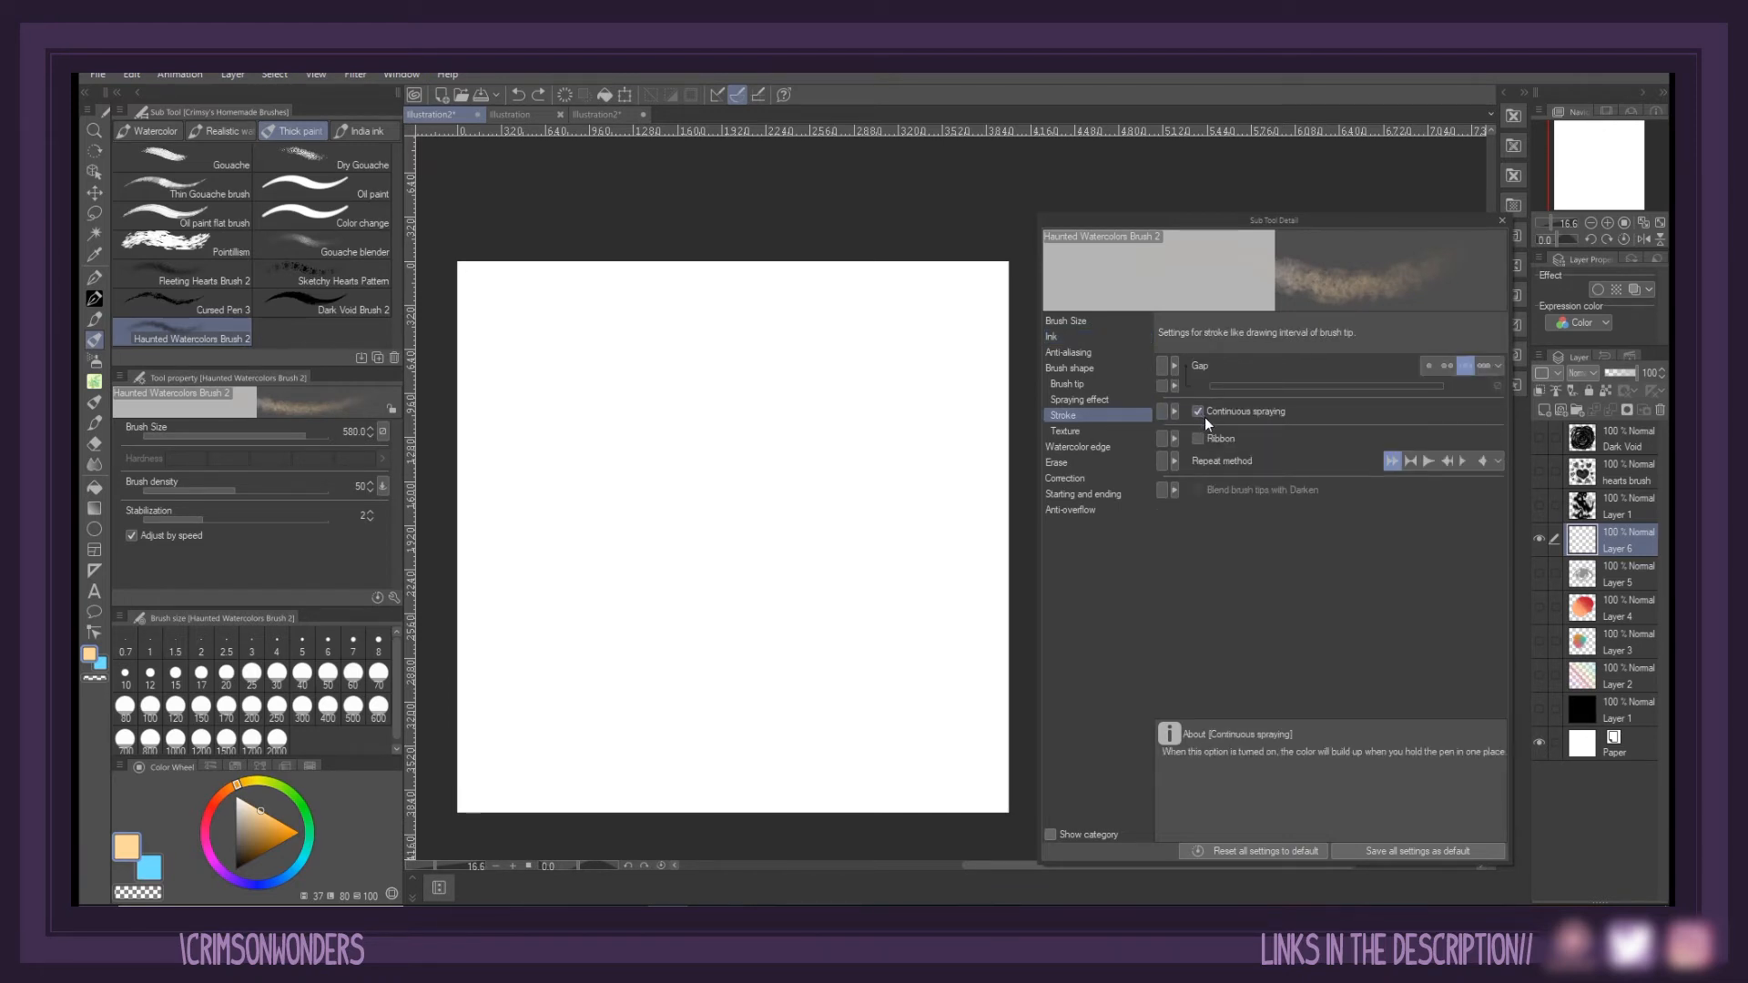
pyautogui.moveTo(686, 500); pyautogui.dragTo(690, 498)
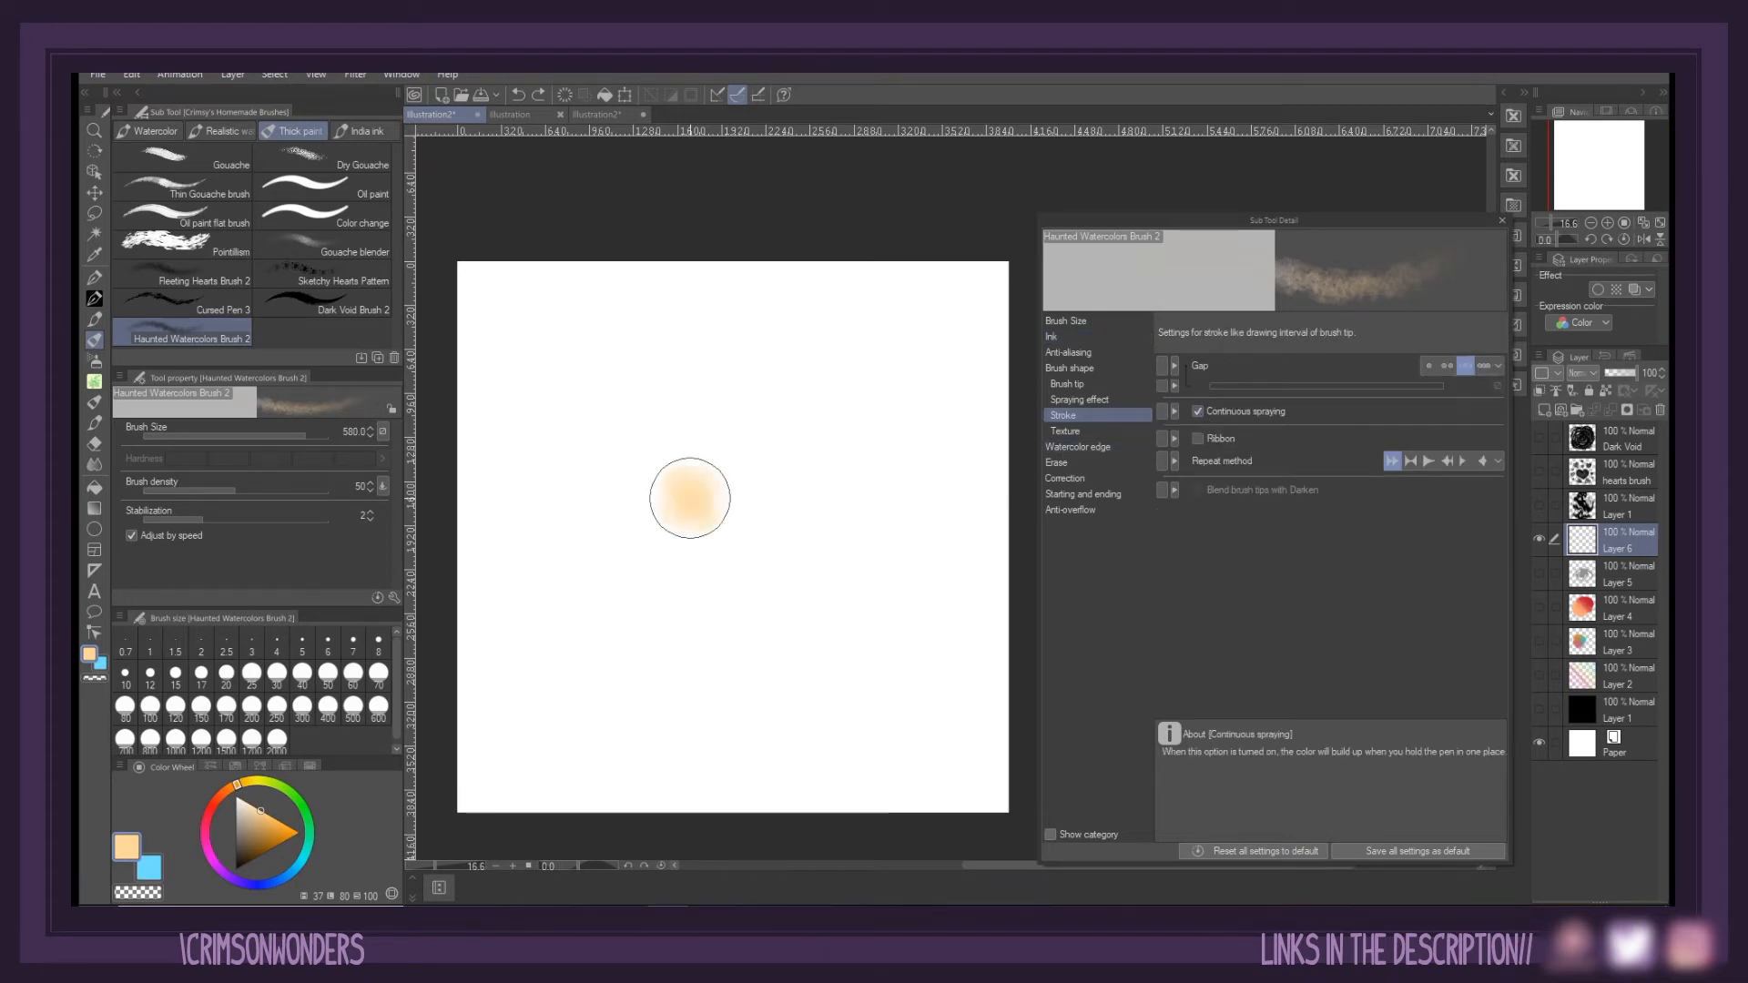
pyautogui.hotkey('ctrl', 'z')
# Test continuous spraying in a muted red with a broad patch and several held dabs, and undo the dabs beside the patch
pyautogui.click(214, 805)
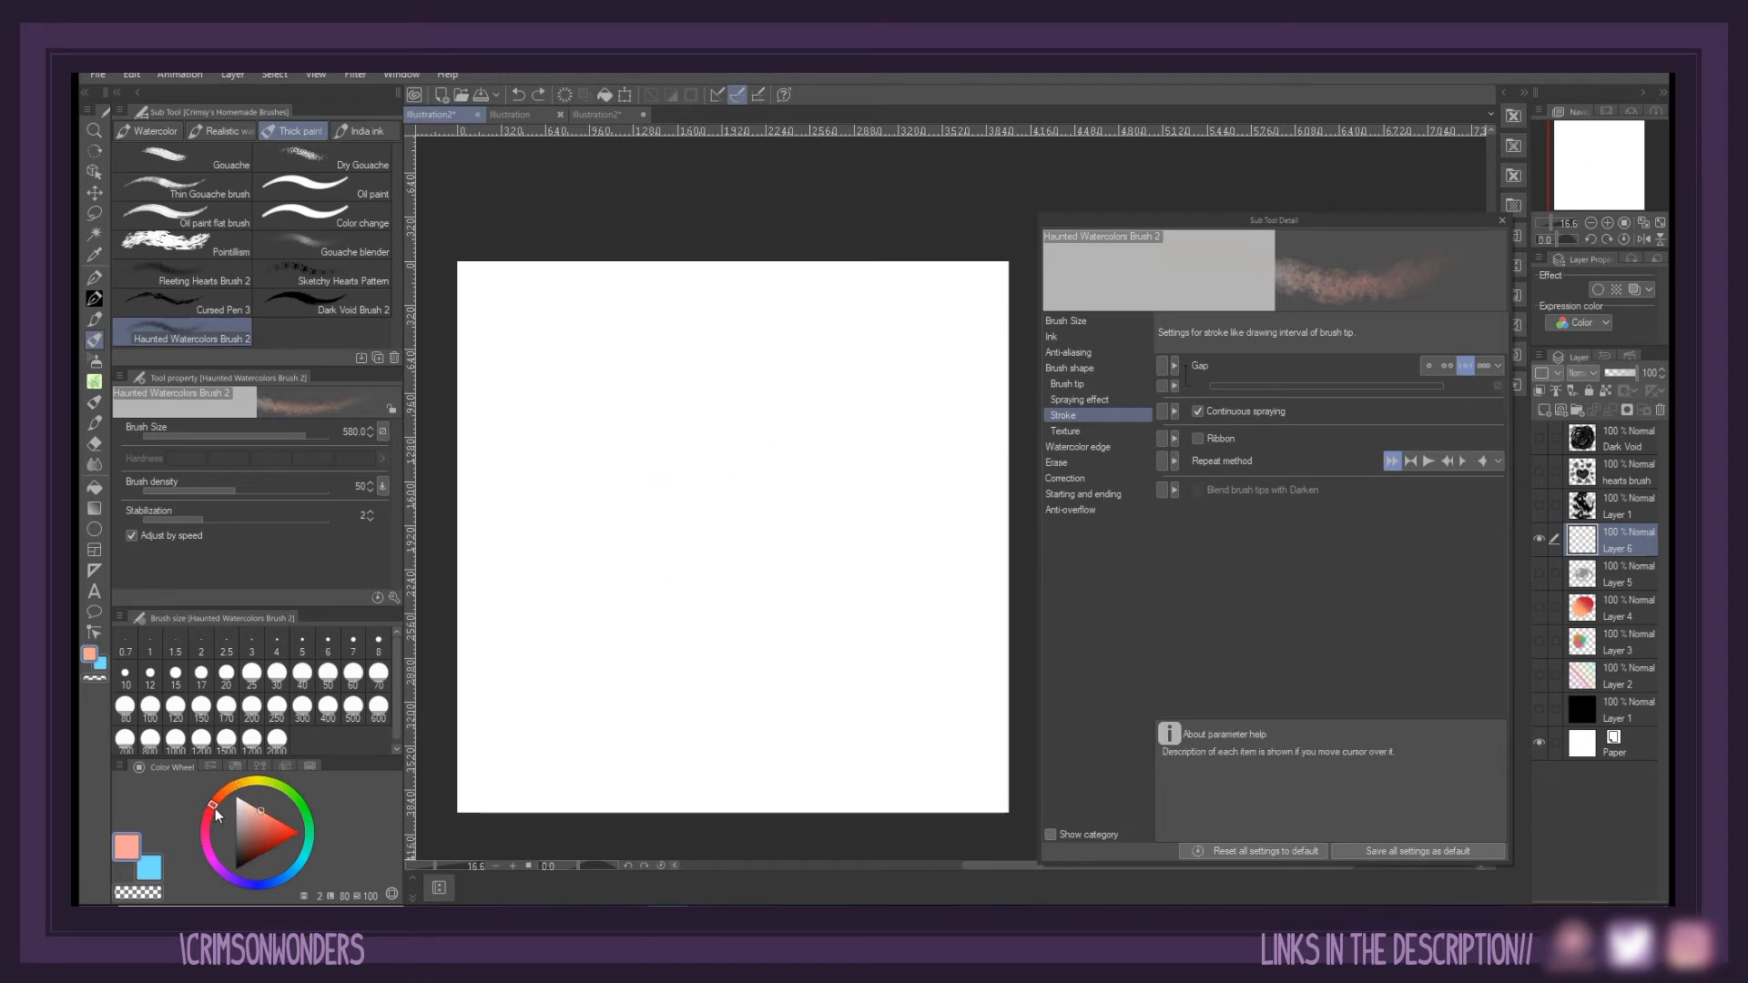
pyautogui.click(268, 835)
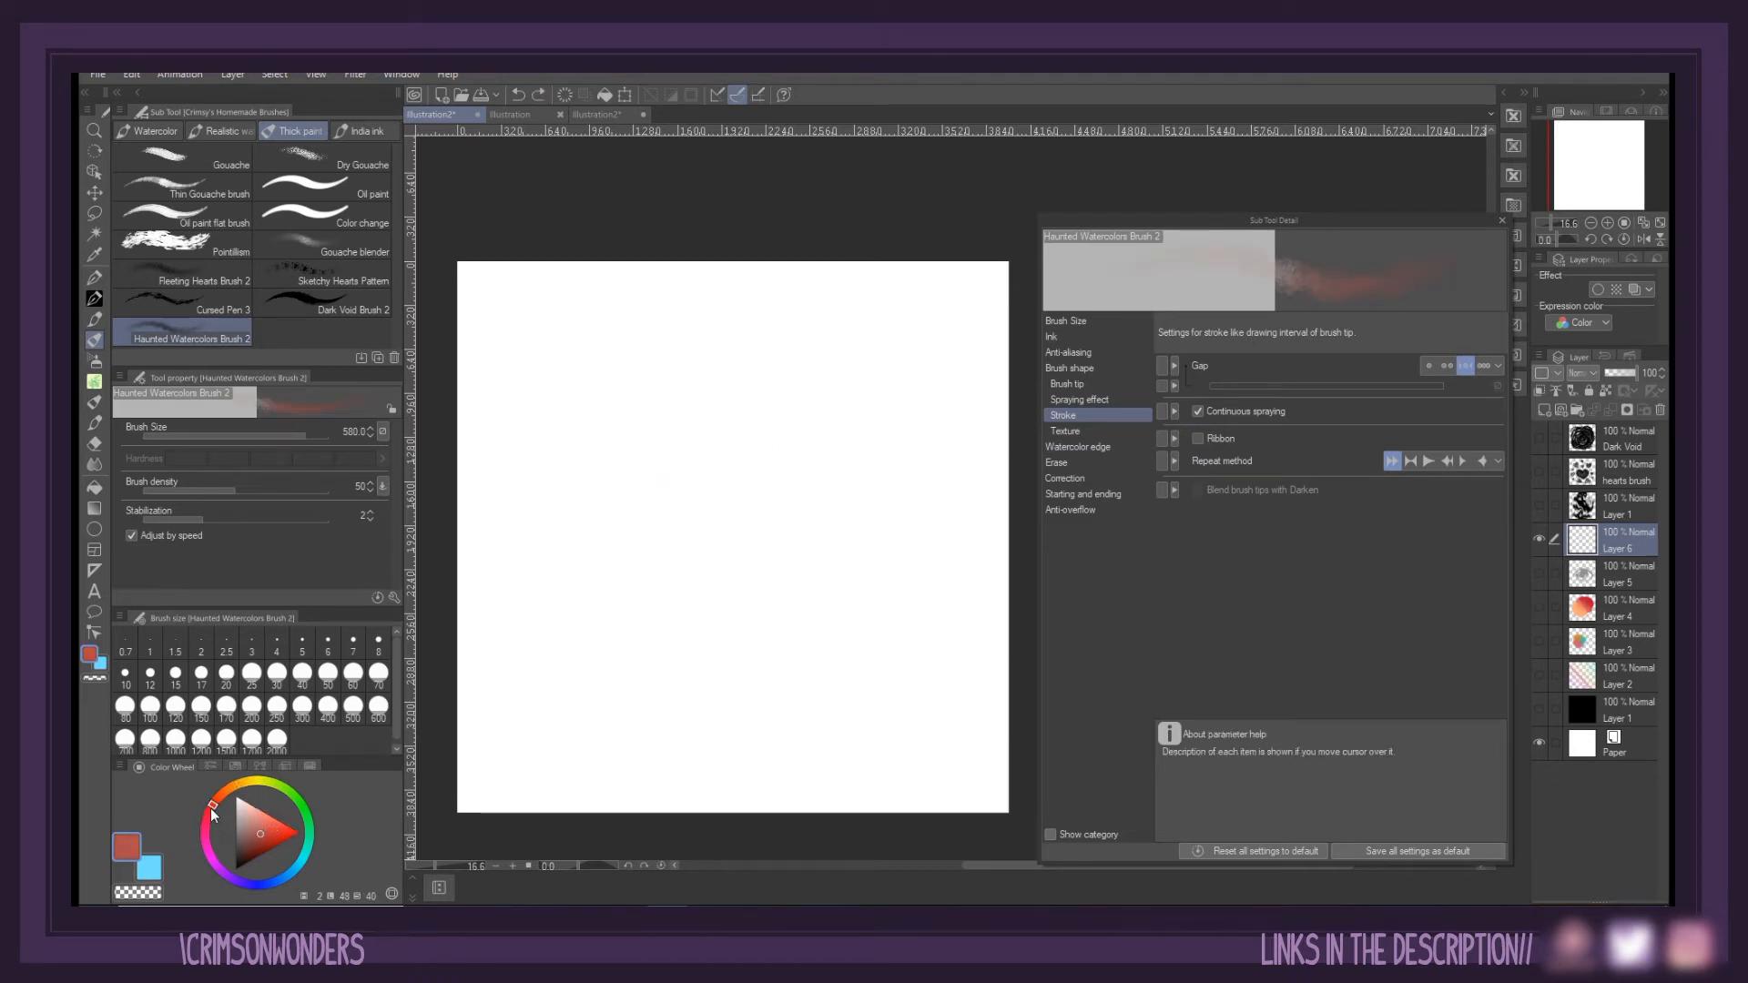
pyautogui.moveTo(604, 441)
pyautogui.mouseDown()
pyautogui.moveTo(631, 556)
pyautogui.moveTo(671, 473)
pyautogui.moveTo(588, 457)
pyautogui.moveTo(565, 528)
pyautogui.moveTo(605, 496)
pyautogui.mouseUp()
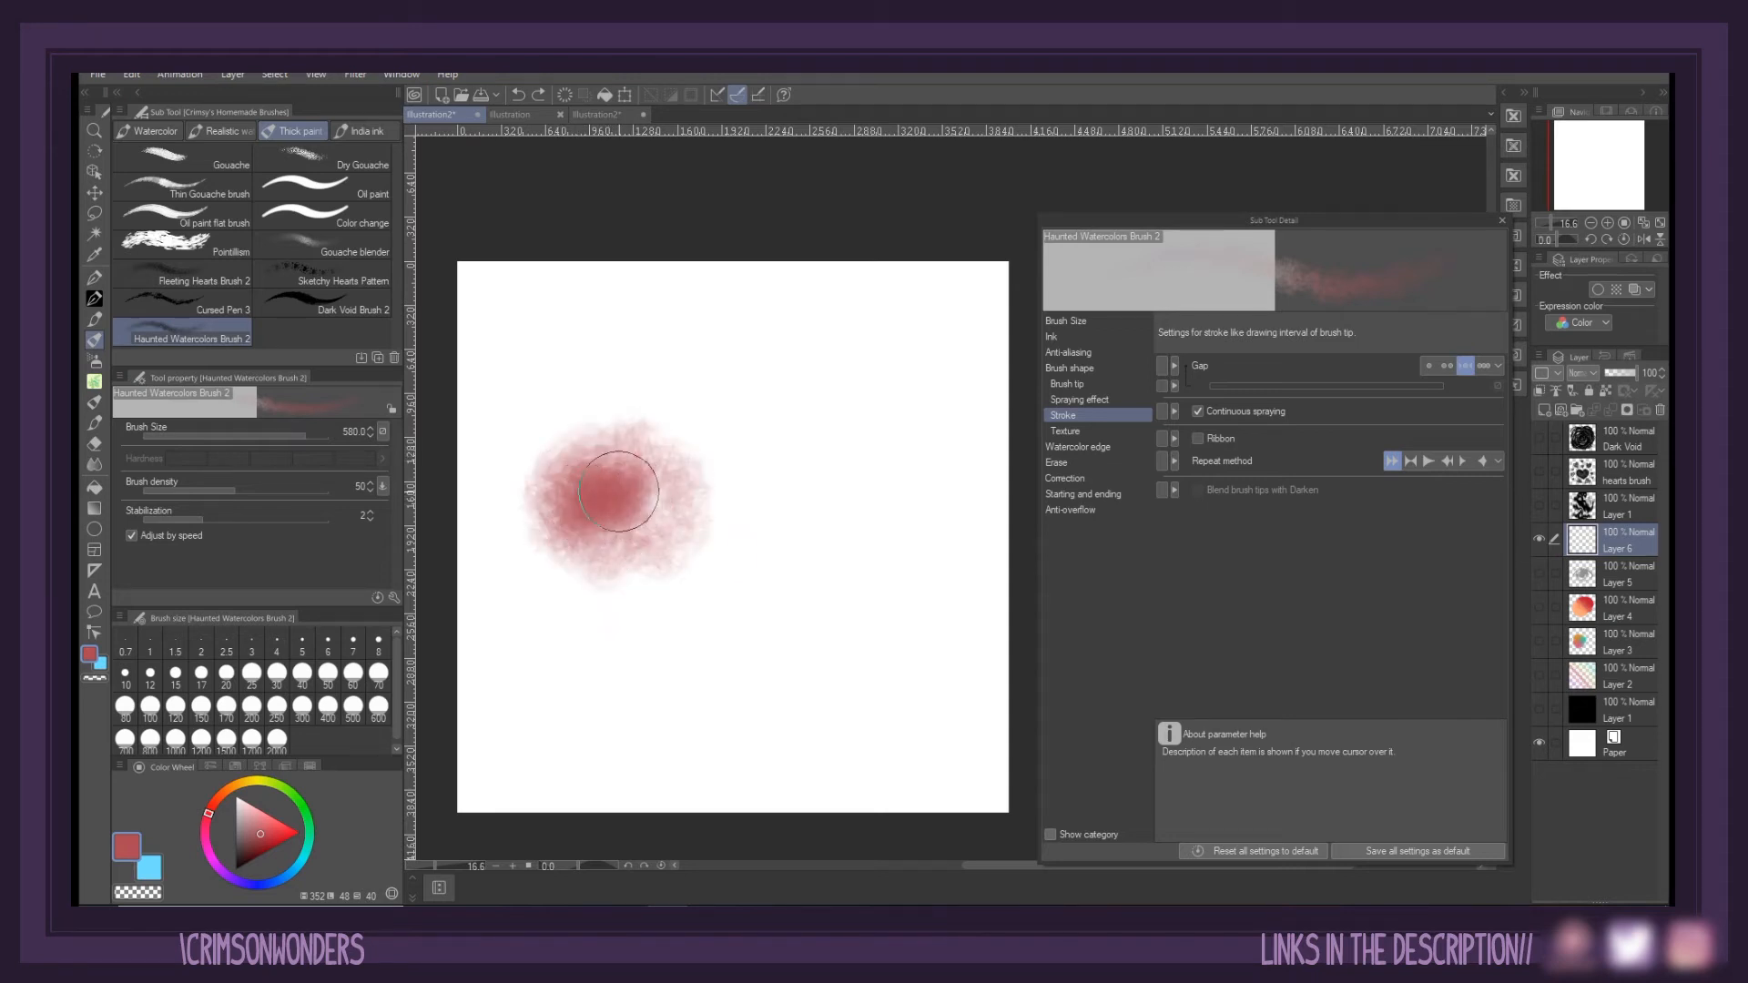
pyautogui.moveTo(804, 508)
pyautogui.mouseDown()
pyautogui.moveTo(786, 498)
pyautogui.moveTo(884, 487)
pyautogui.mouseUp()
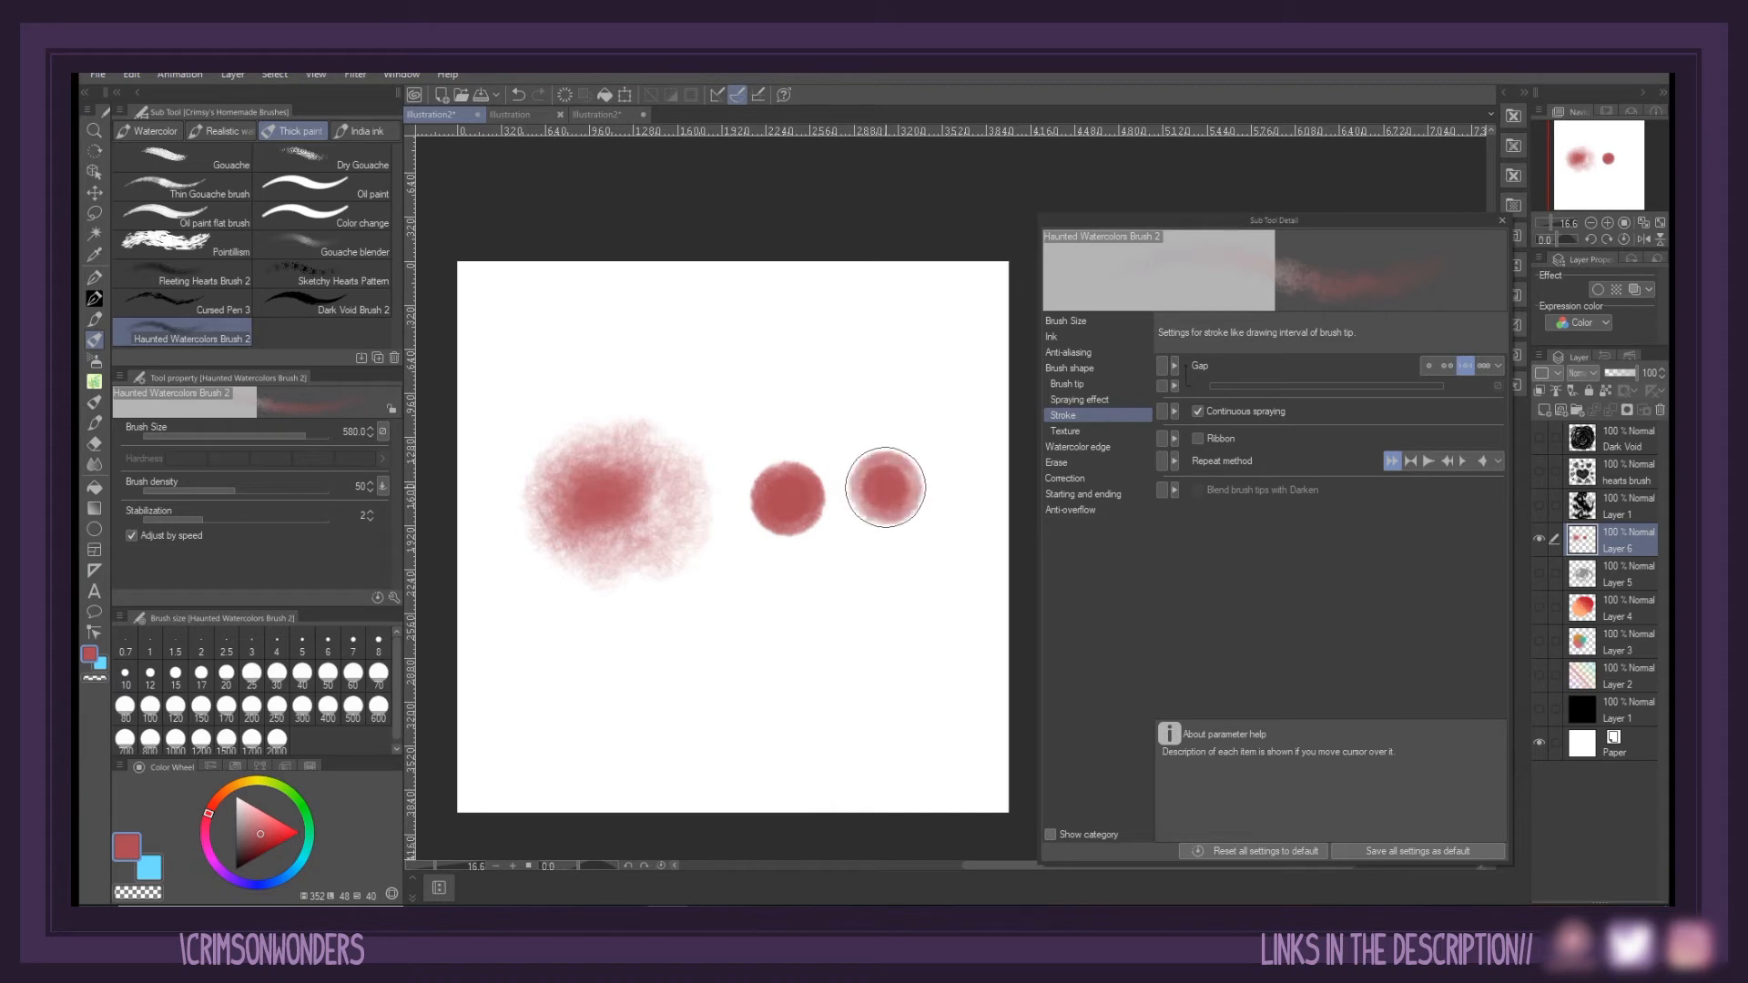
pyautogui.hotkey('ctrl', 'z')
pyautogui.hotkey('ctrl', 'z')
pyautogui.moveTo(801, 394); pyautogui.dragTo(793, 358)
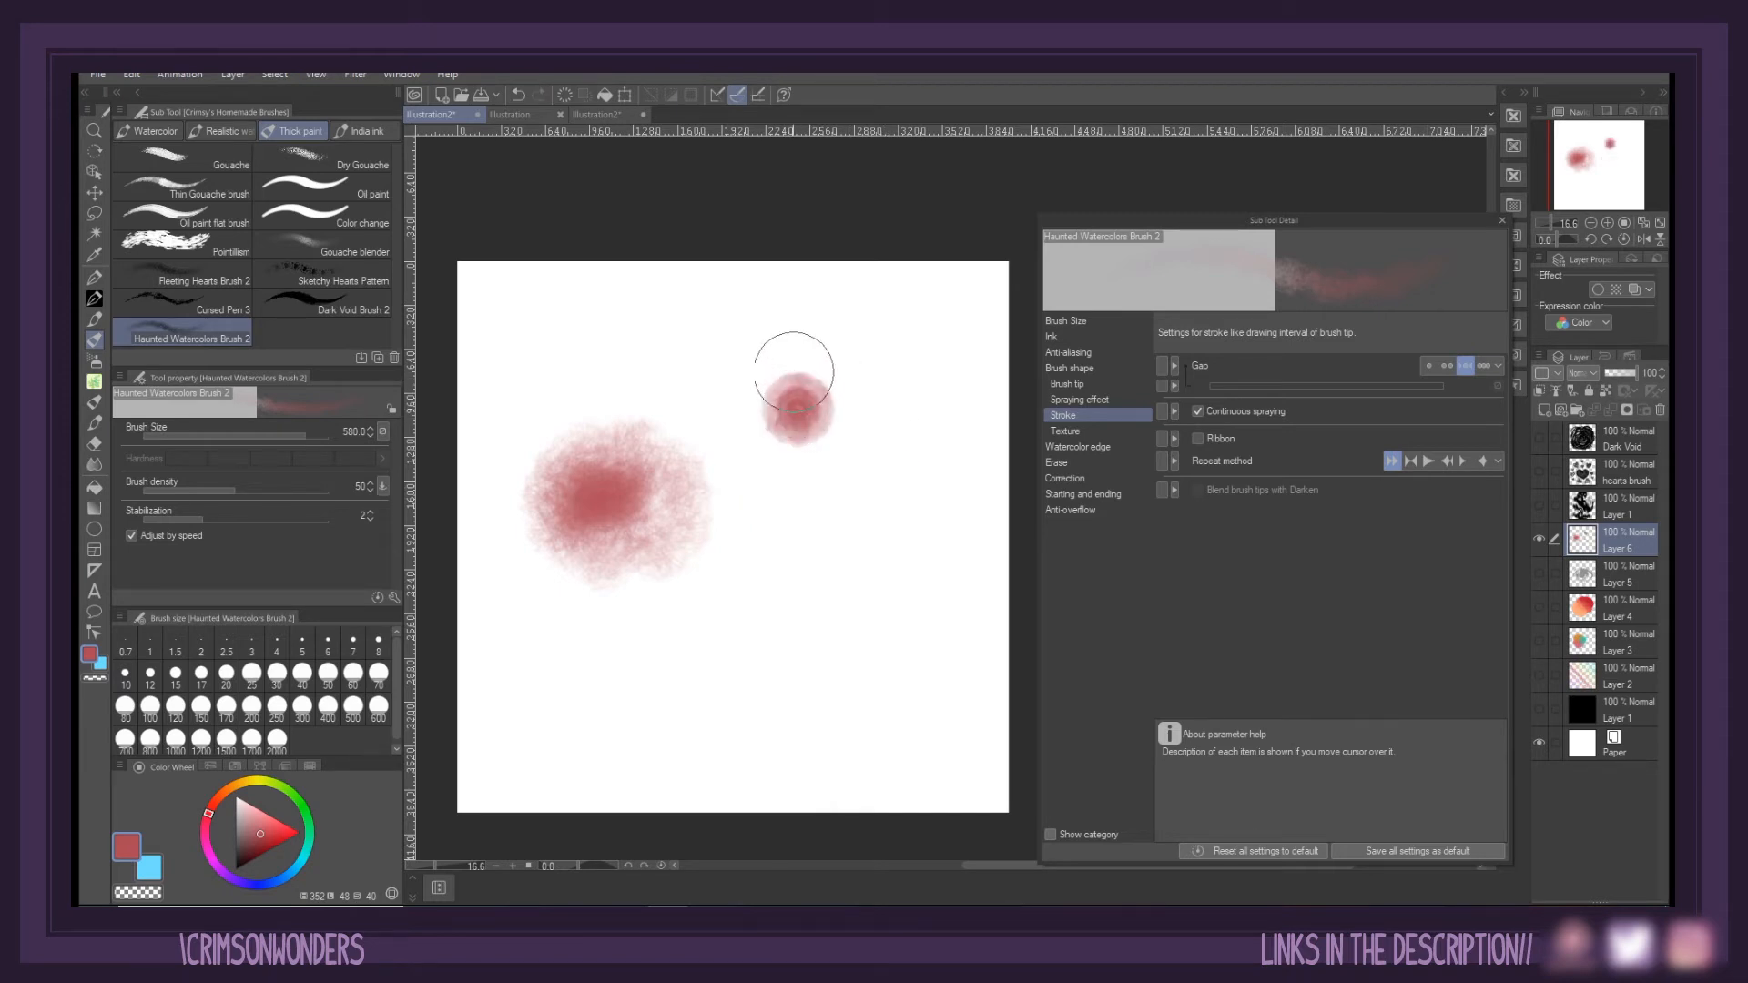
pyautogui.hotkey('ctrl', 'z')
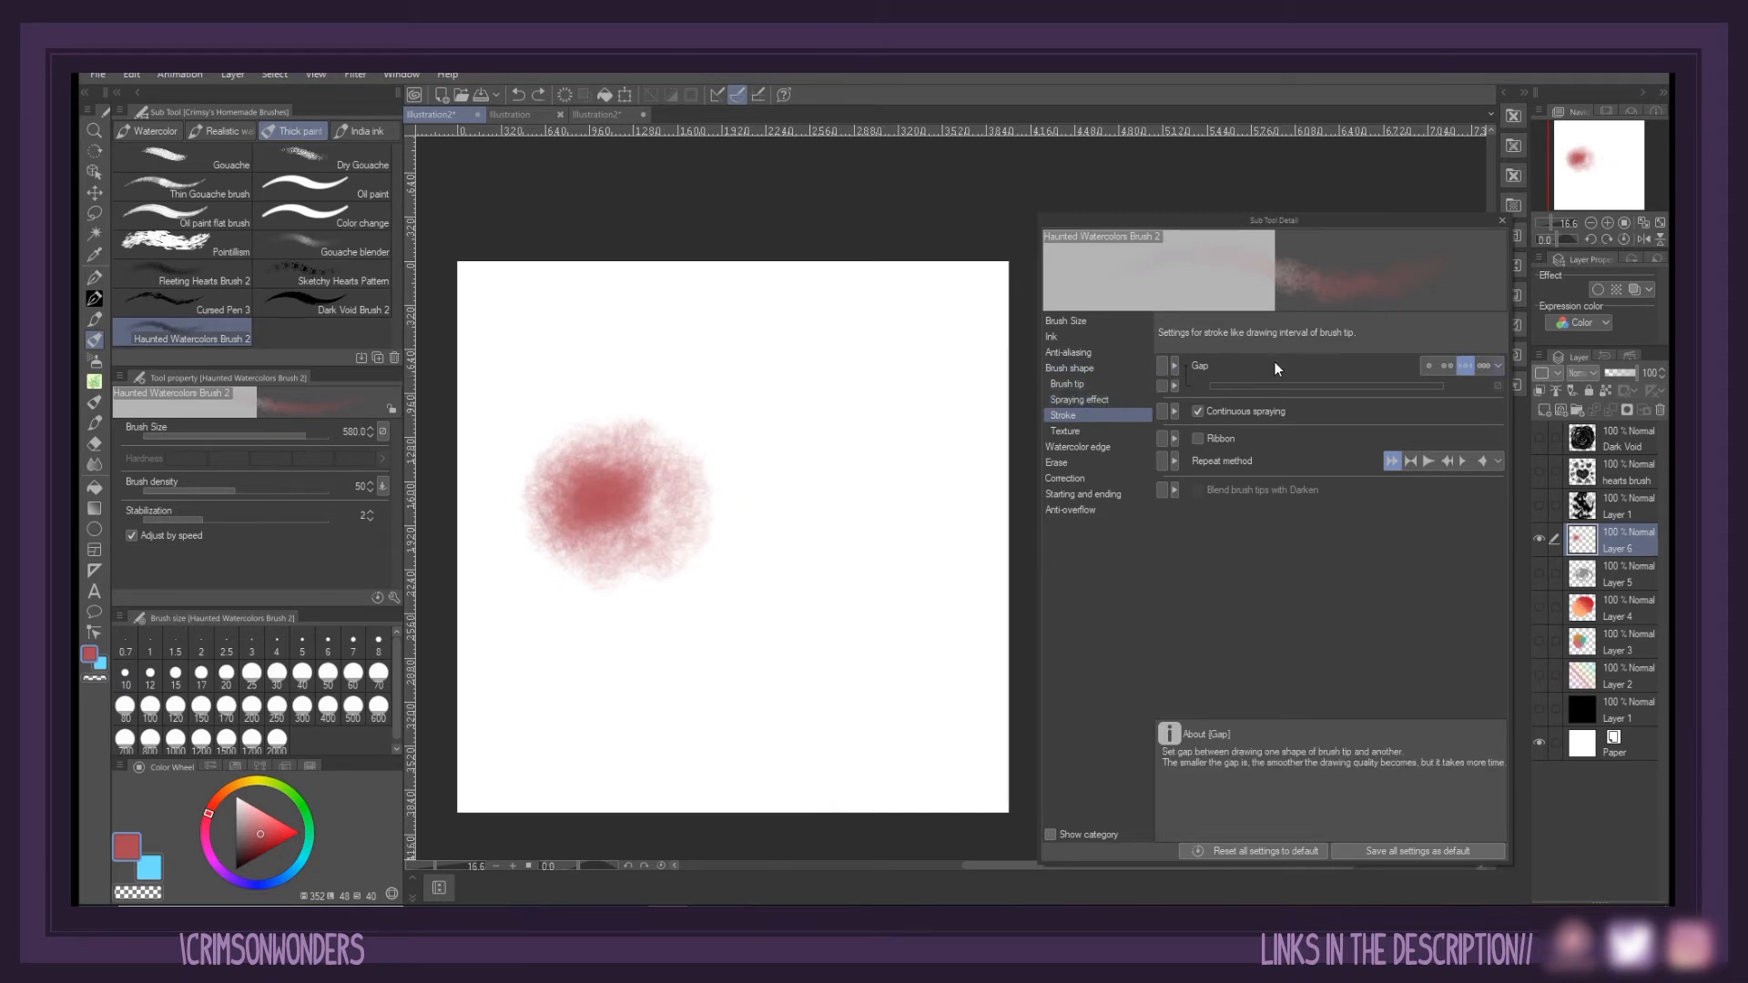
# Set the stroke gap of Haunted Watercolors Brush 2 to a fixed value of 7.4
pyautogui.click(1428, 365)
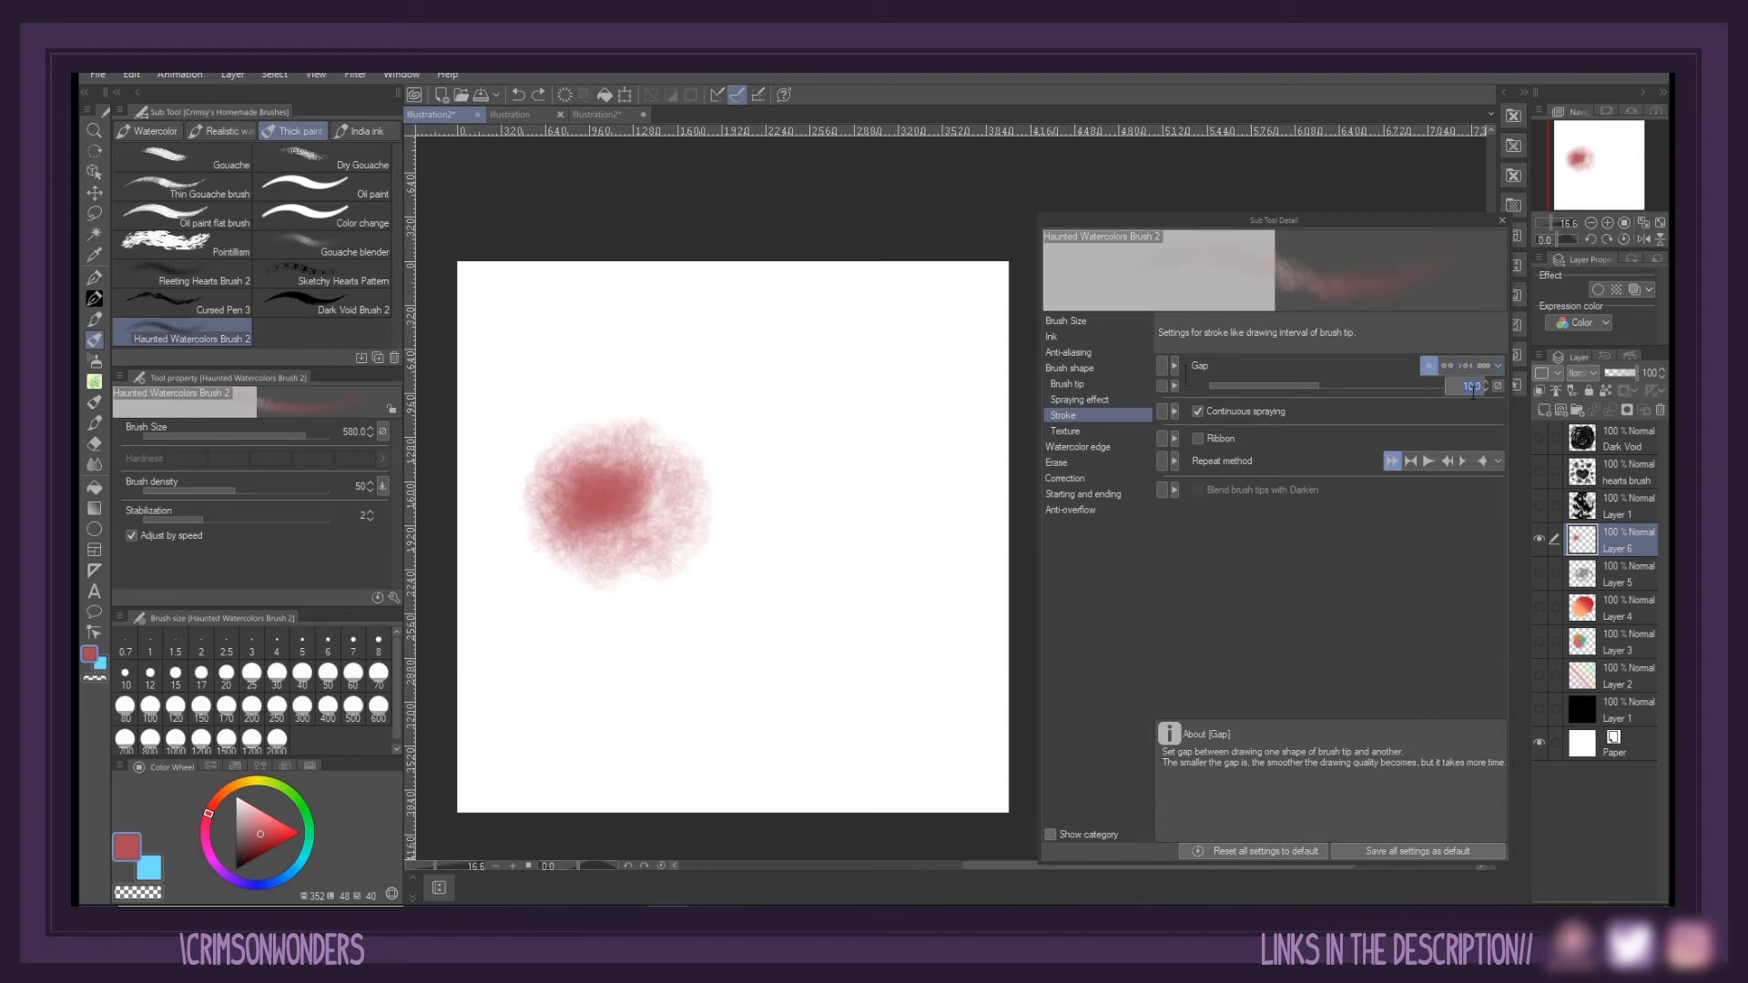
pyautogui.write('7.4')
pyautogui.press('Return')
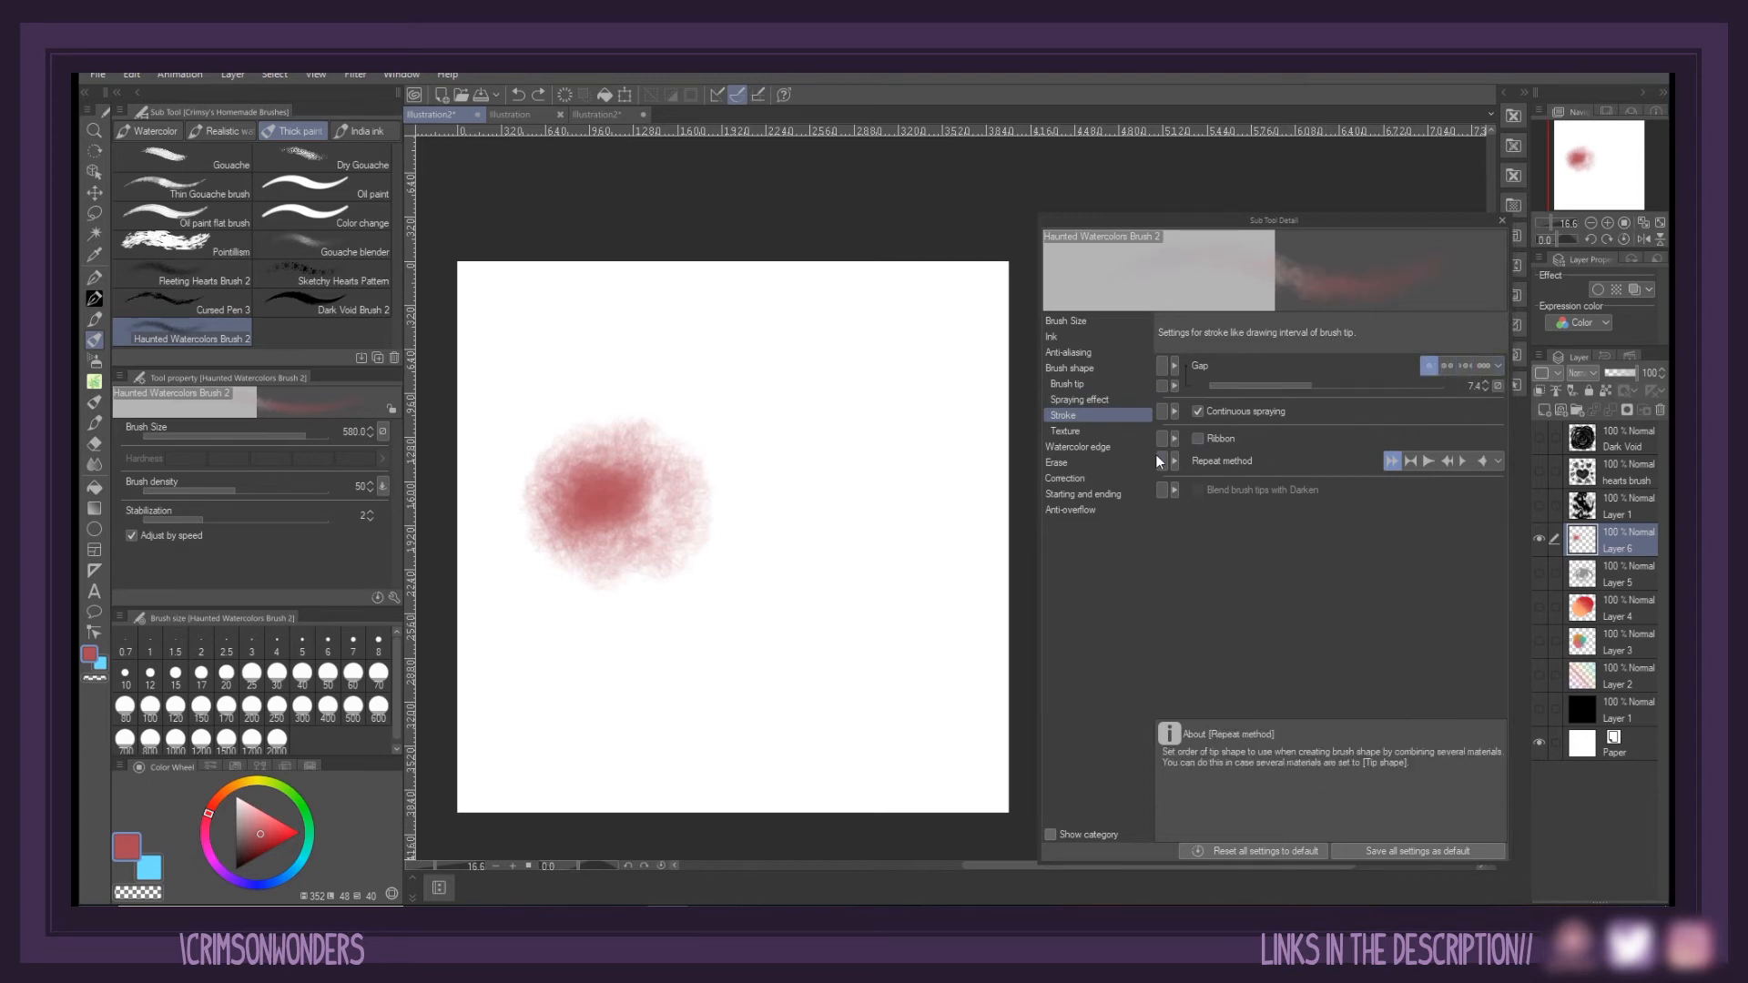
# Apply the 粗目 paper texture to the brush with texture density 11 and scale ratio 2, and clear the test layer
pyautogui.click(1065, 431)
pyautogui.click(1362, 363)
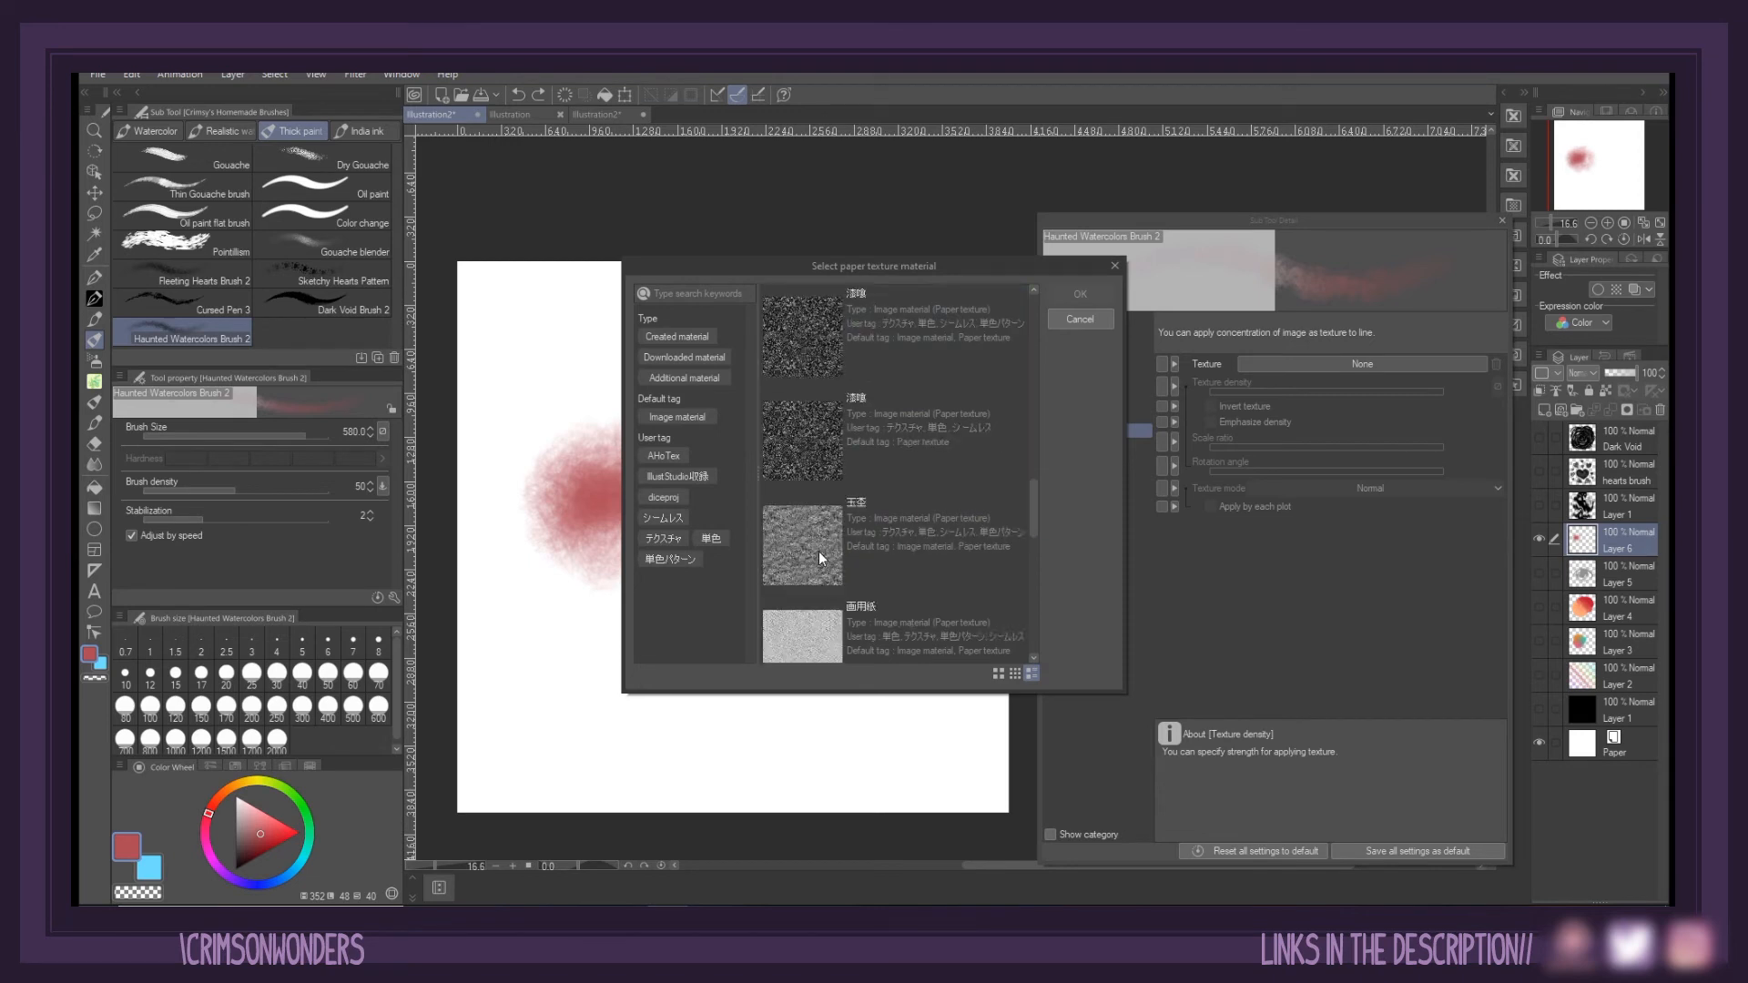
pyautogui.click(801, 545)
pyautogui.click(1079, 294)
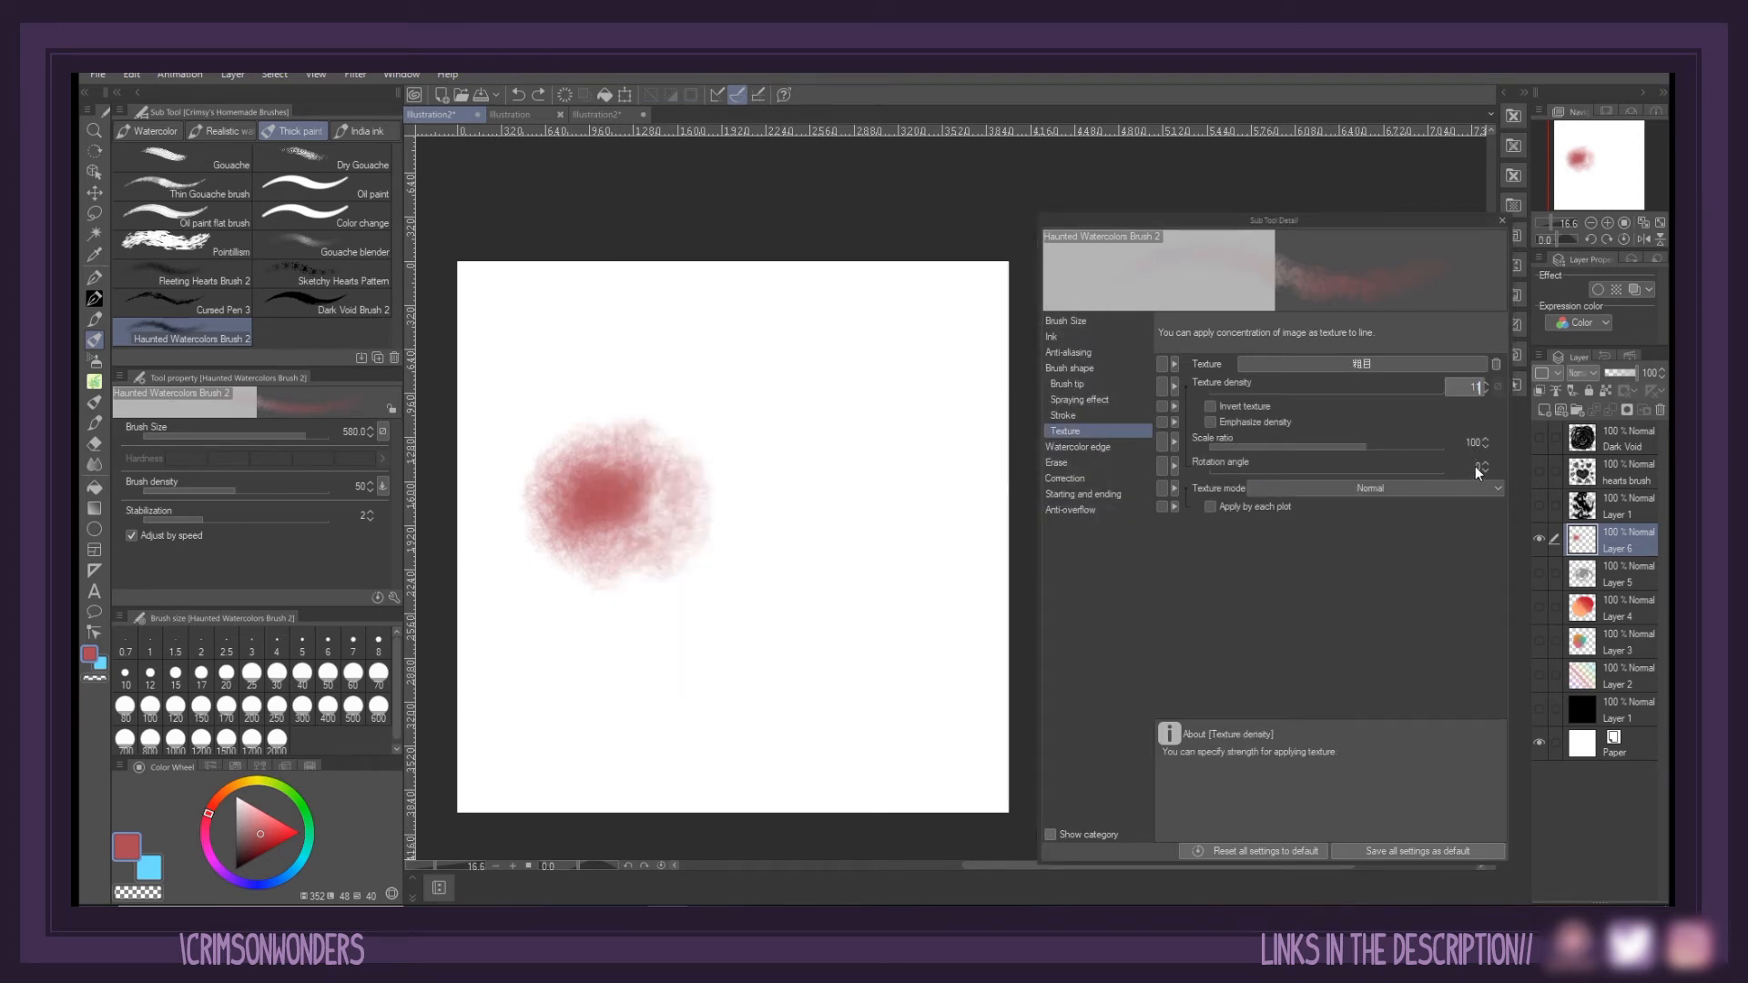
pyautogui.click(1473, 443)
pyautogui.write('2')
pyautogui.press('Return')
pyautogui.press('Delete')
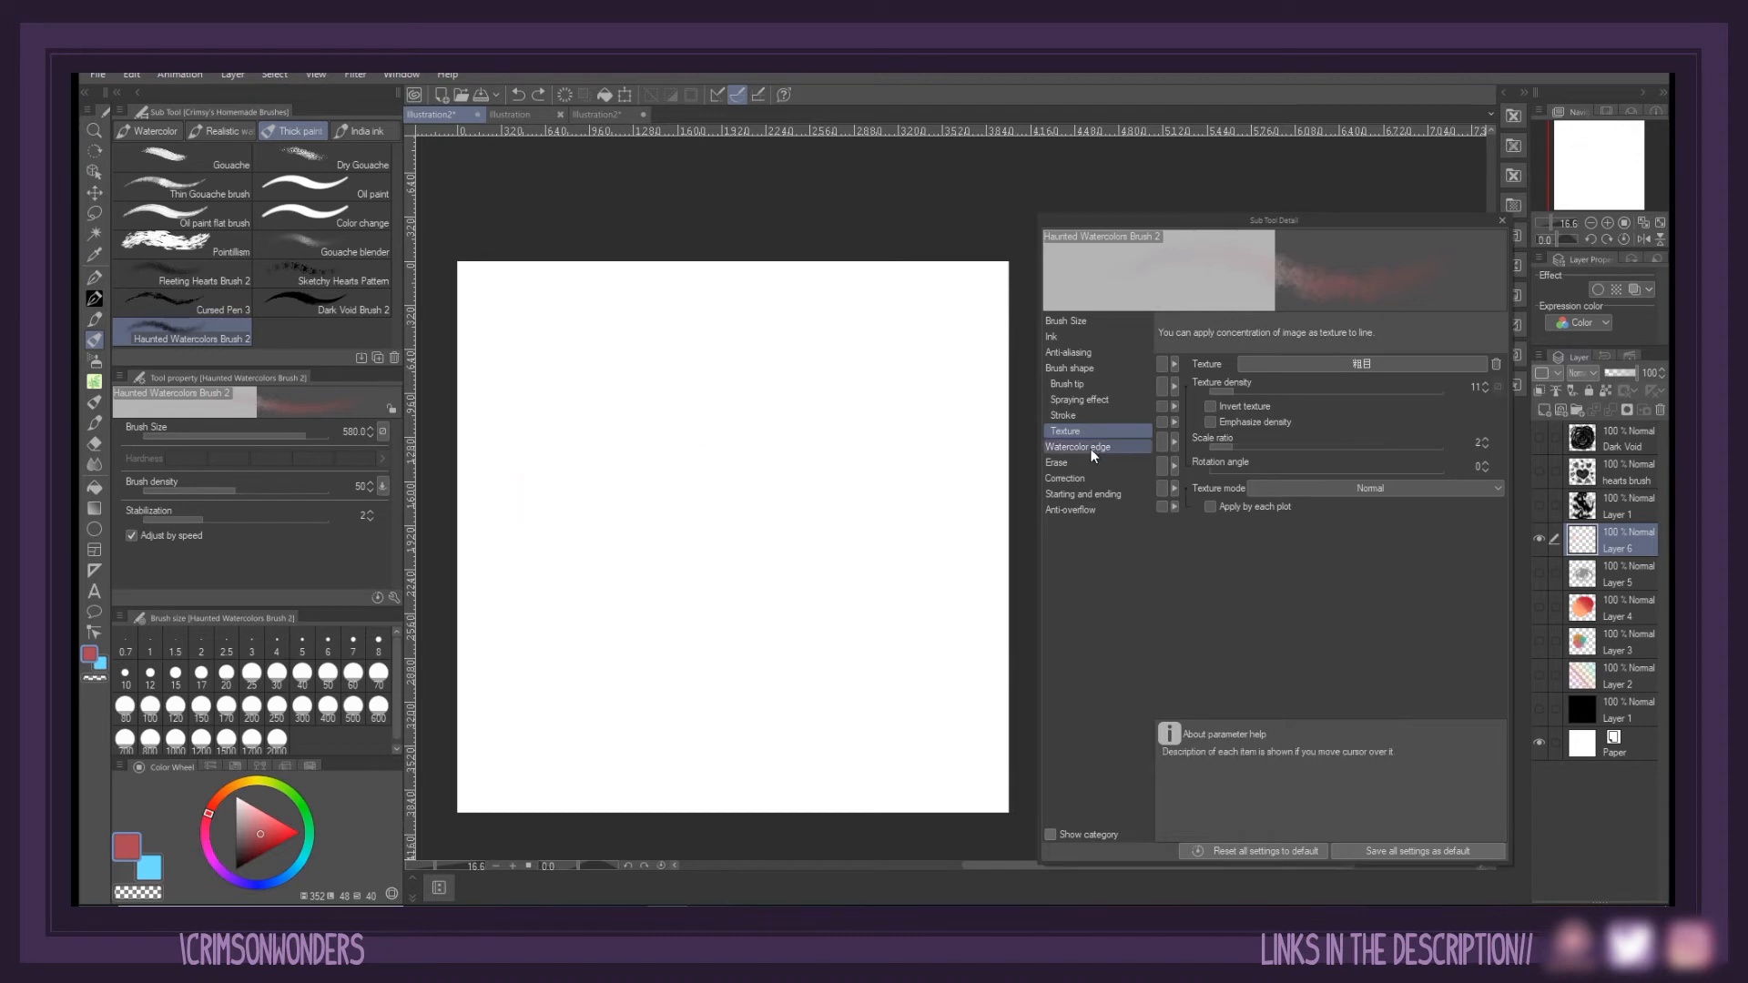
# Enable the watercolor edge for the brush with a width of 4.1 and its opacity lowered to two blocks
pyautogui.click(1091, 448)
pyautogui.click(1198, 363)
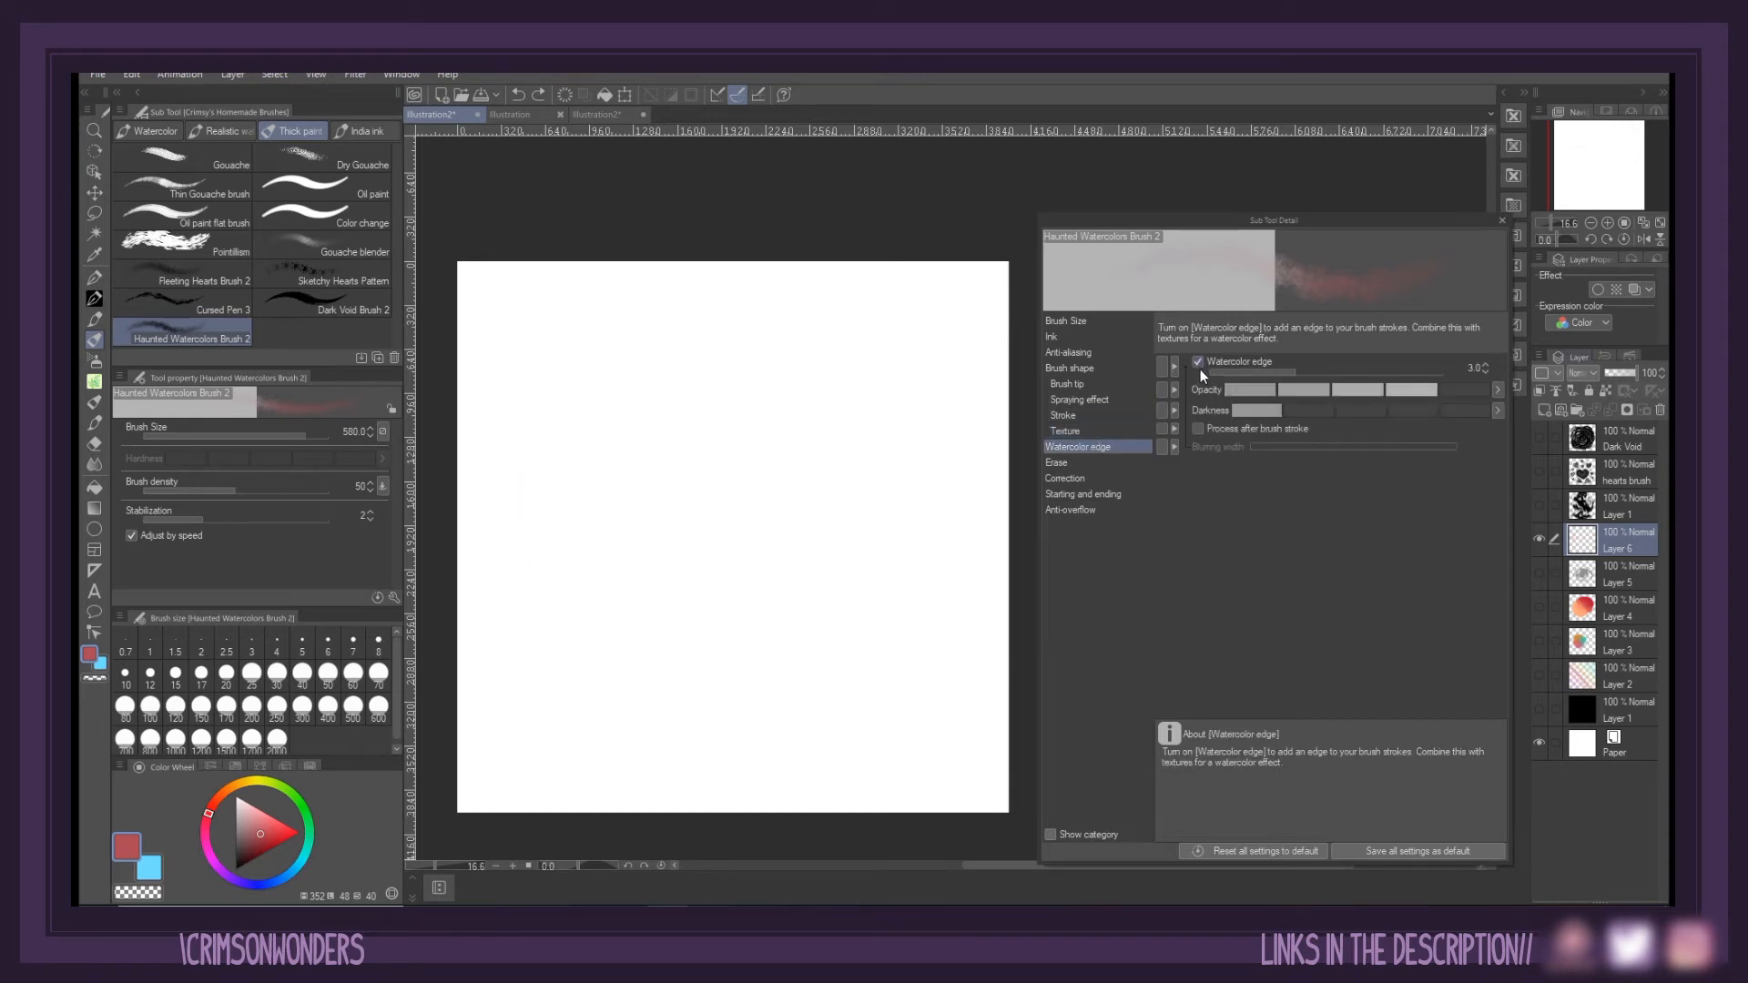
pyautogui.click(1473, 368)
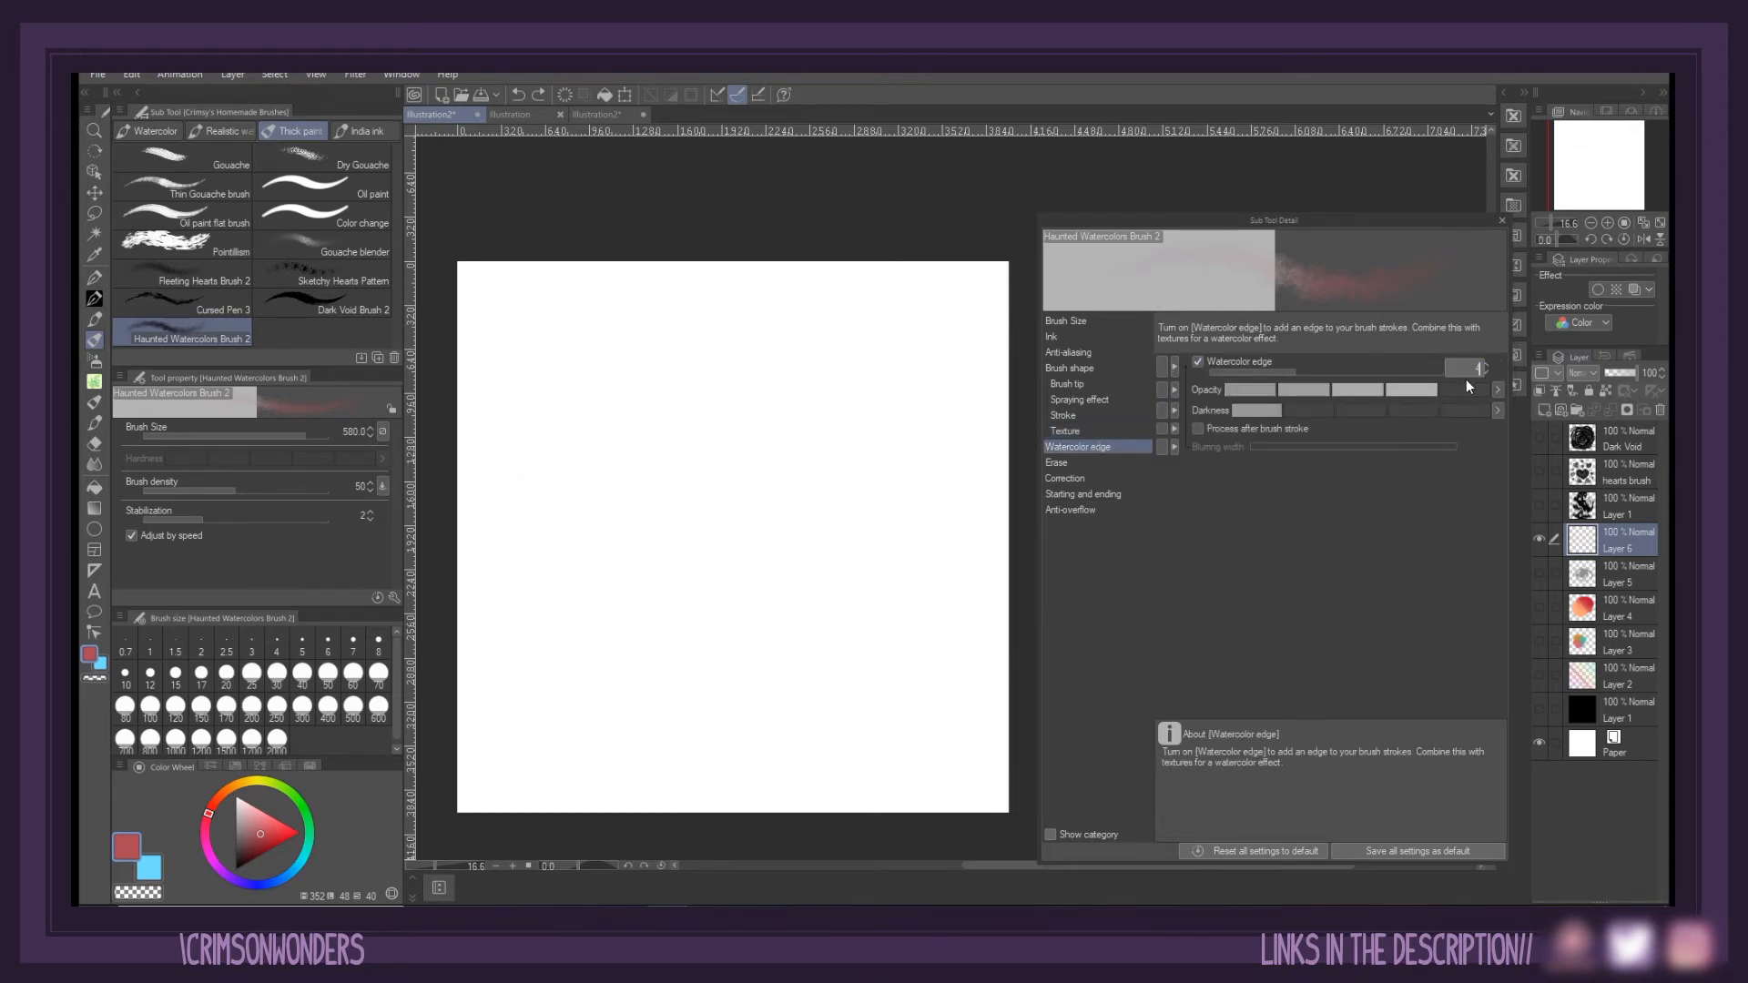
pyautogui.write('4.1')
pyautogui.press('Return')
pyautogui.click(1314, 389)
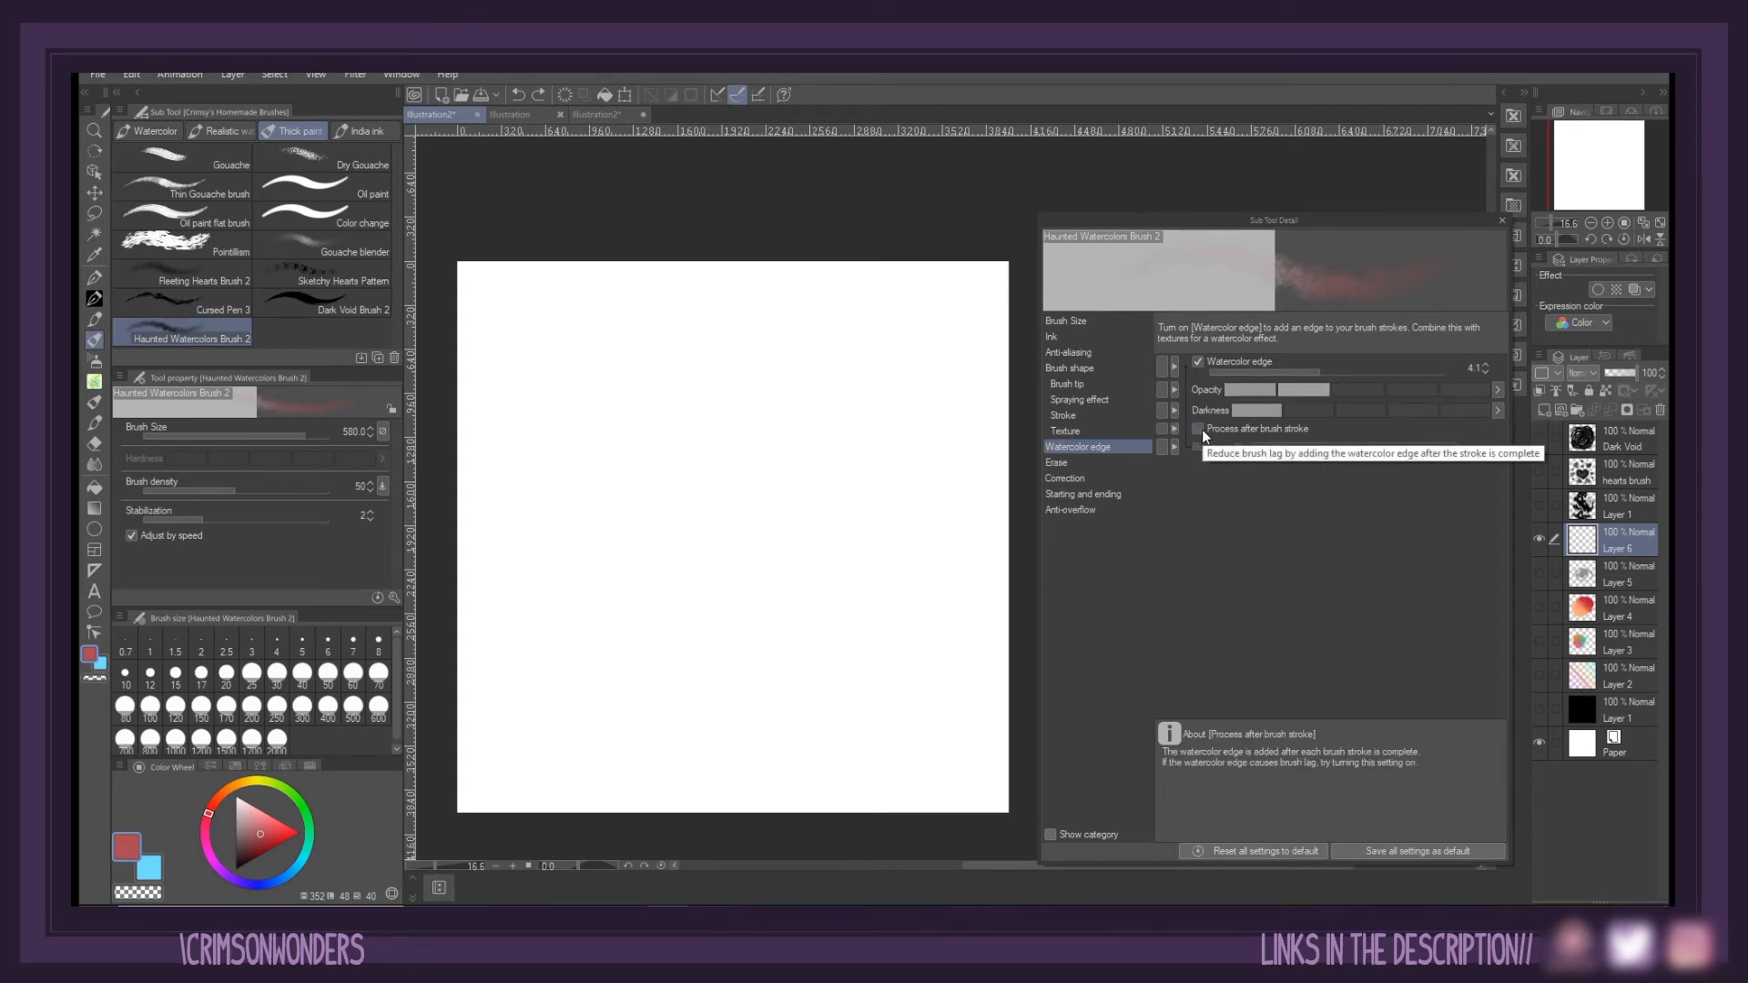
# Paint a large pinkish-red test patch on Layer 6 with brush size 580 and brush density 100
pyautogui.click(1051, 335)
pyautogui.moveTo(593, 544)
pyautogui.mouseDown()
pyautogui.moveTo(661, 553)
pyautogui.moveTo(590, 611)
pyautogui.moveTo(629, 477)
pyautogui.moveTo(572, 617)
pyautogui.moveTo(708, 556)
pyautogui.moveTo(559, 518)
pyautogui.moveTo(625, 563)
pyautogui.moveTo(654, 516)
pyautogui.moveTo(593, 599)
pyautogui.moveTo(636, 496)
pyautogui.moveTo(585, 580)
pyautogui.moveTo(624, 614)
pyautogui.moveTo(781, 611)
pyautogui.moveTo(739, 396)
pyautogui.moveTo(431, 372)
pyautogui.moveTo(565, 460)
pyautogui.moveTo(557, 506)
pyautogui.moveTo(686, 700)
pyautogui.moveTo(532, 583)
pyautogui.moveTo(639, 735)
pyautogui.moveTo(561, 349)
pyautogui.moveTo(869, 474)
pyautogui.moveTo(867, 701)
pyautogui.moveTo(835, 713)
pyautogui.moveTo(766, 355)
pyautogui.mouseUp()
pyautogui.scroll(2, 636, 496)
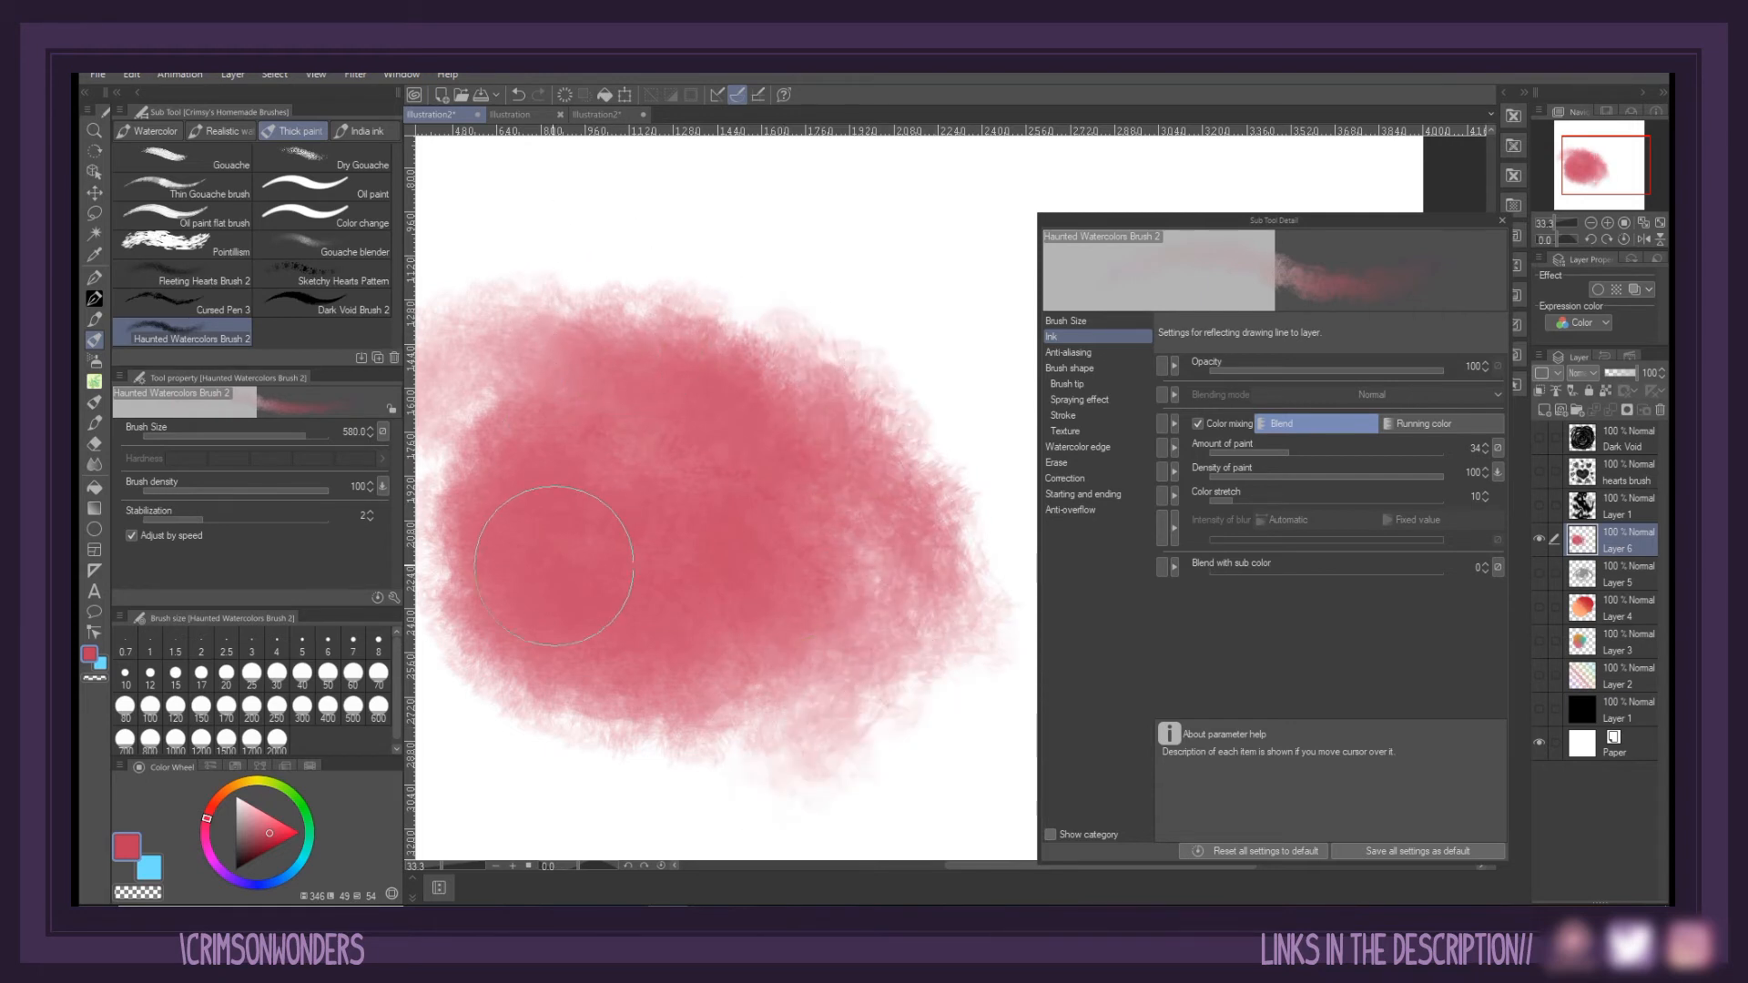
# Paint orange over the upper and right edges of the pinkish-red patch to test the color blending
pyautogui.scroll(-2, 556, 569)
pyautogui.scroll(1, 770, 506)
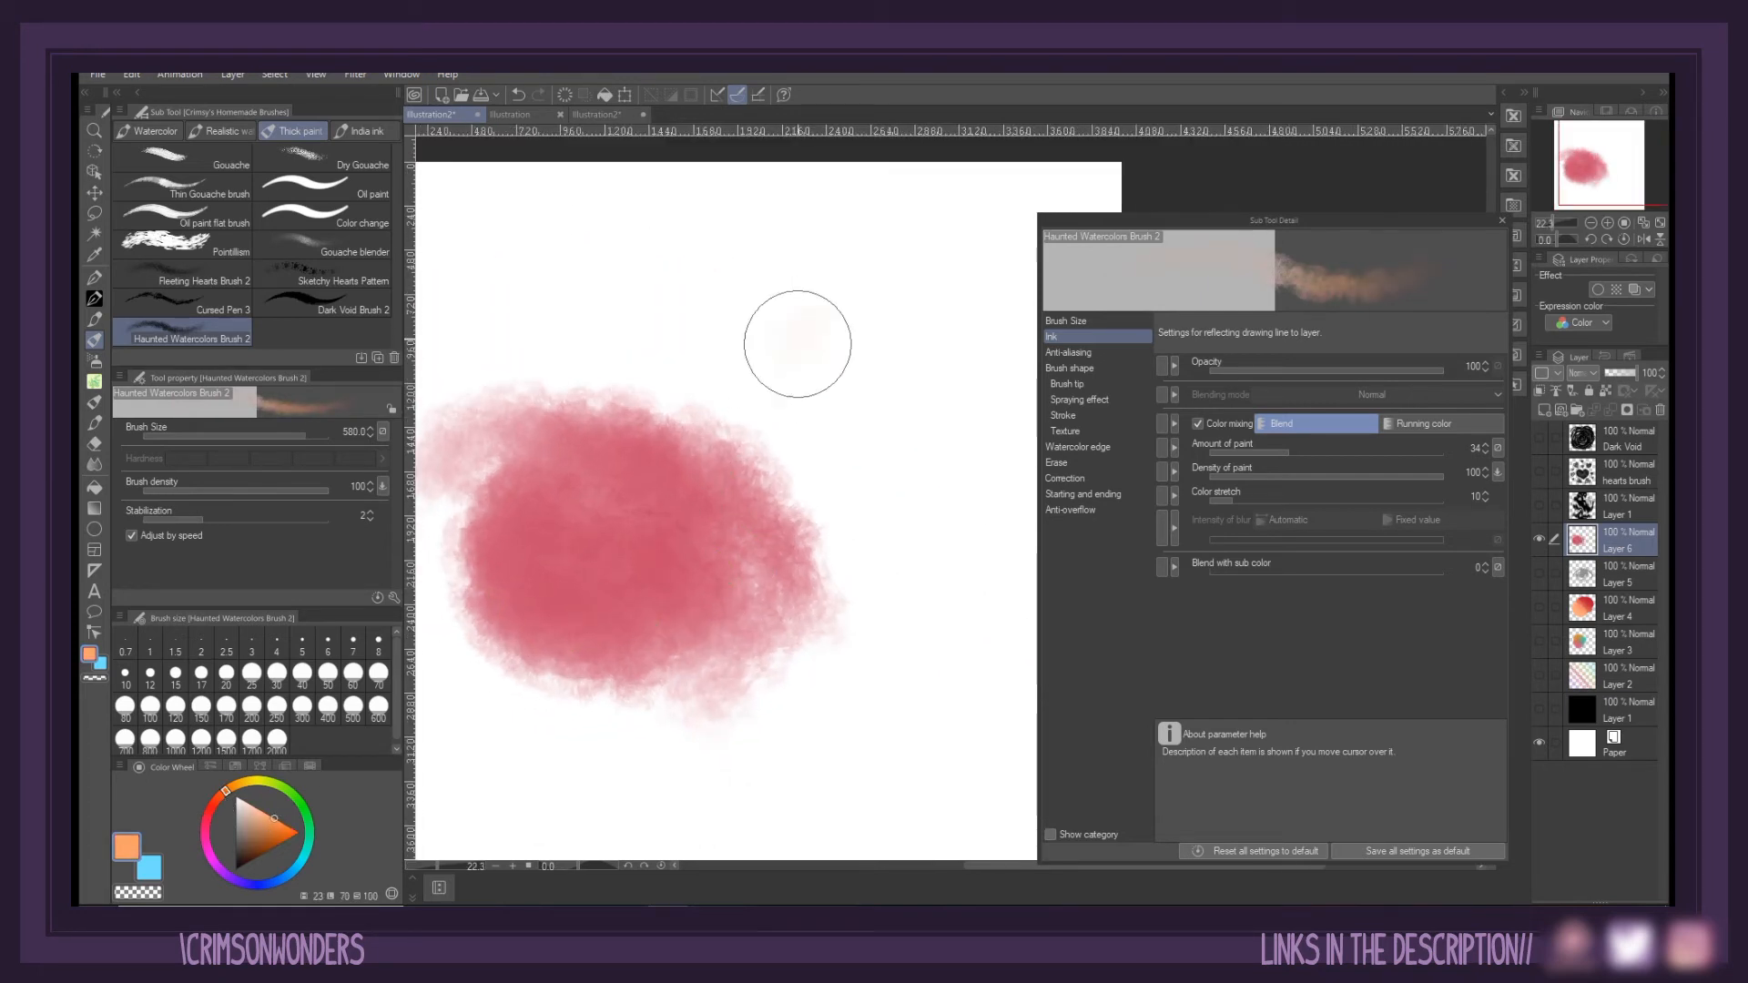
pyautogui.moveTo(795, 344)
pyautogui.mouseDown()
pyautogui.moveTo(786, 417)
pyautogui.moveTo(765, 399)
pyautogui.moveTo(827, 379)
pyautogui.mouseUp()
pyautogui.moveTo(619, 360)
pyautogui.mouseDown()
pyautogui.moveTo(664, 380)
pyautogui.moveTo(603, 354)
pyautogui.moveTo(668, 352)
pyautogui.moveTo(549, 353)
pyautogui.moveTo(698, 402)
pyautogui.moveTo(807, 485)
pyautogui.moveTo(847, 616)
pyautogui.moveTo(810, 674)
pyautogui.moveTo(704, 421)
pyautogui.moveTo(795, 540)
pyautogui.moveTo(719, 704)
pyautogui.moveTo(782, 669)
pyautogui.moveTo(765, 697)
pyautogui.moveTo(676, 707)
pyautogui.moveTo(741, 592)
pyautogui.moveTo(667, 460)
pyautogui.moveTo(541, 411)
pyautogui.moveTo(702, 505)
pyautogui.mouseUp()
pyautogui.moveTo(508, 405)
pyautogui.mouseDown()
pyautogui.moveTo(576, 336)
pyautogui.moveTo(634, 348)
pyautogui.mouseUp()
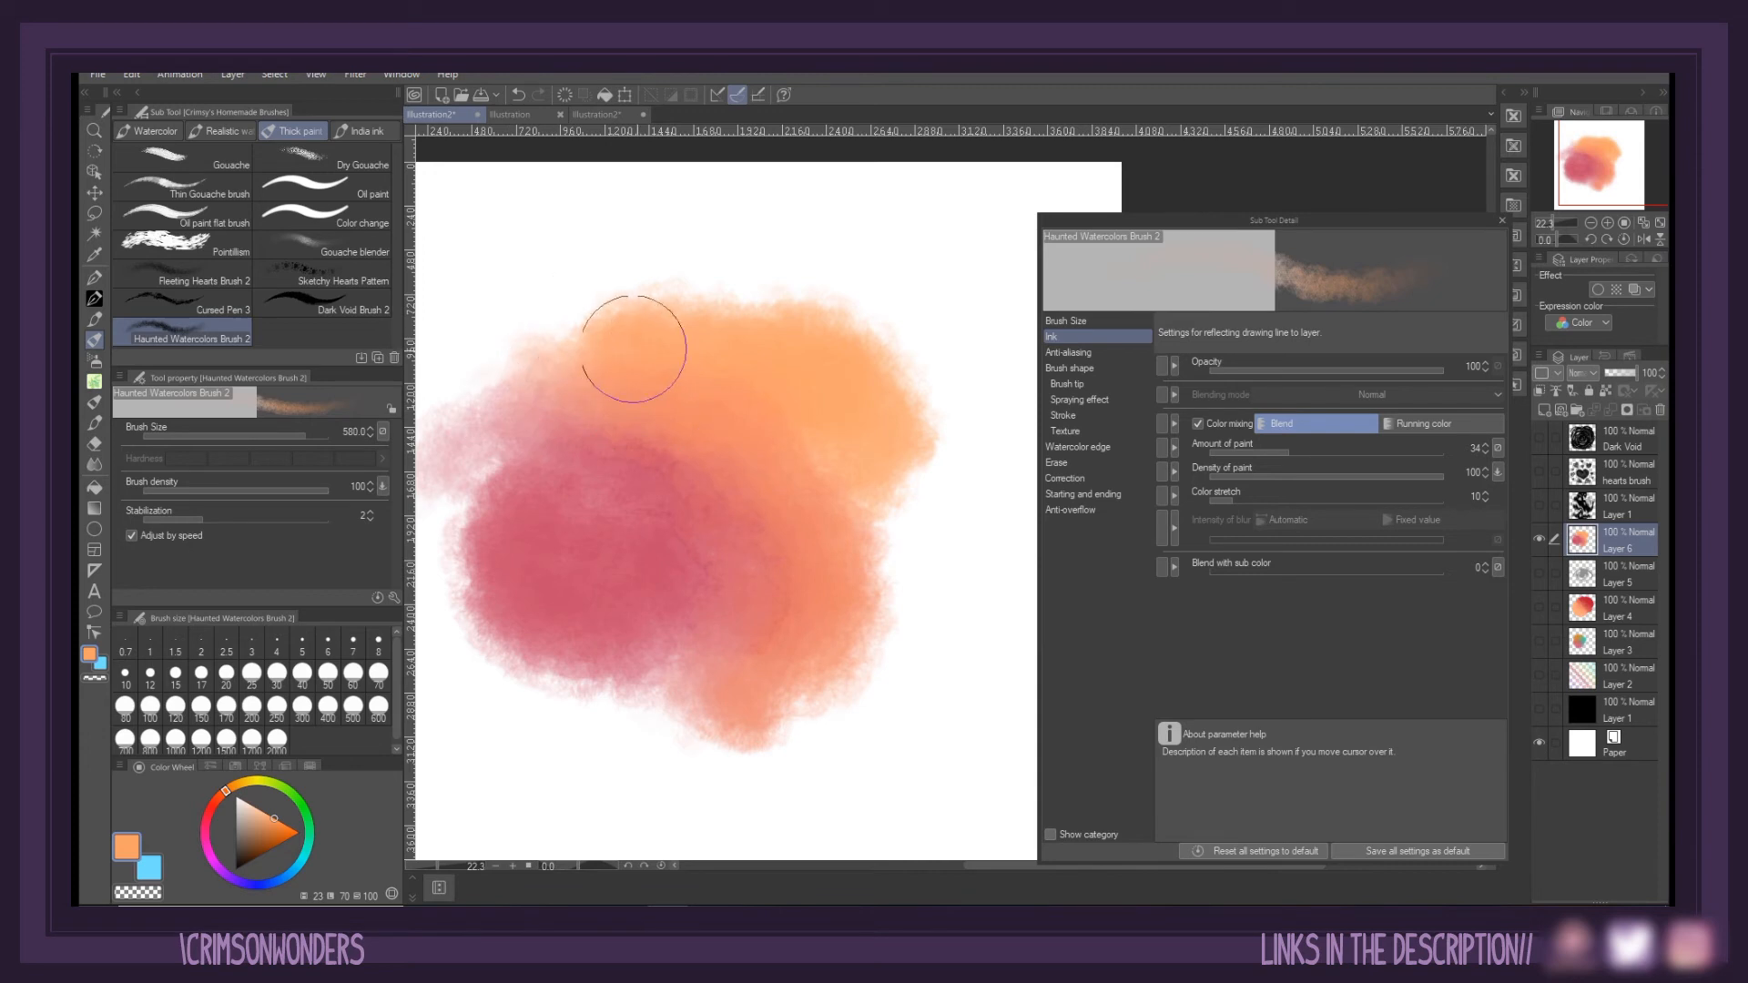
# Paint mint green around the upper right of the orange area and blend over the red patch
pyautogui.click(310, 836)
pyautogui.moveTo(800, 343)
pyautogui.mouseDown()
pyautogui.moveTo(889, 279)
pyautogui.moveTo(853, 292)
pyautogui.moveTo(881, 311)
pyautogui.moveTo(836, 307)
pyautogui.moveTo(911, 421)
pyautogui.moveTo(849, 360)
pyautogui.moveTo(920, 472)
pyautogui.moveTo(904, 458)
pyautogui.moveTo(911, 545)
pyautogui.moveTo(834, 445)
pyautogui.moveTo(875, 506)
pyautogui.moveTo(873, 436)
pyautogui.moveTo(778, 279)
pyautogui.moveTo(656, 287)
pyautogui.moveTo(759, 289)
pyautogui.moveTo(833, 339)
pyautogui.moveTo(689, 297)
pyautogui.moveTo(839, 382)
pyautogui.moveTo(768, 290)
pyautogui.mouseUp()
pyautogui.scroll(-1, 556, 434)
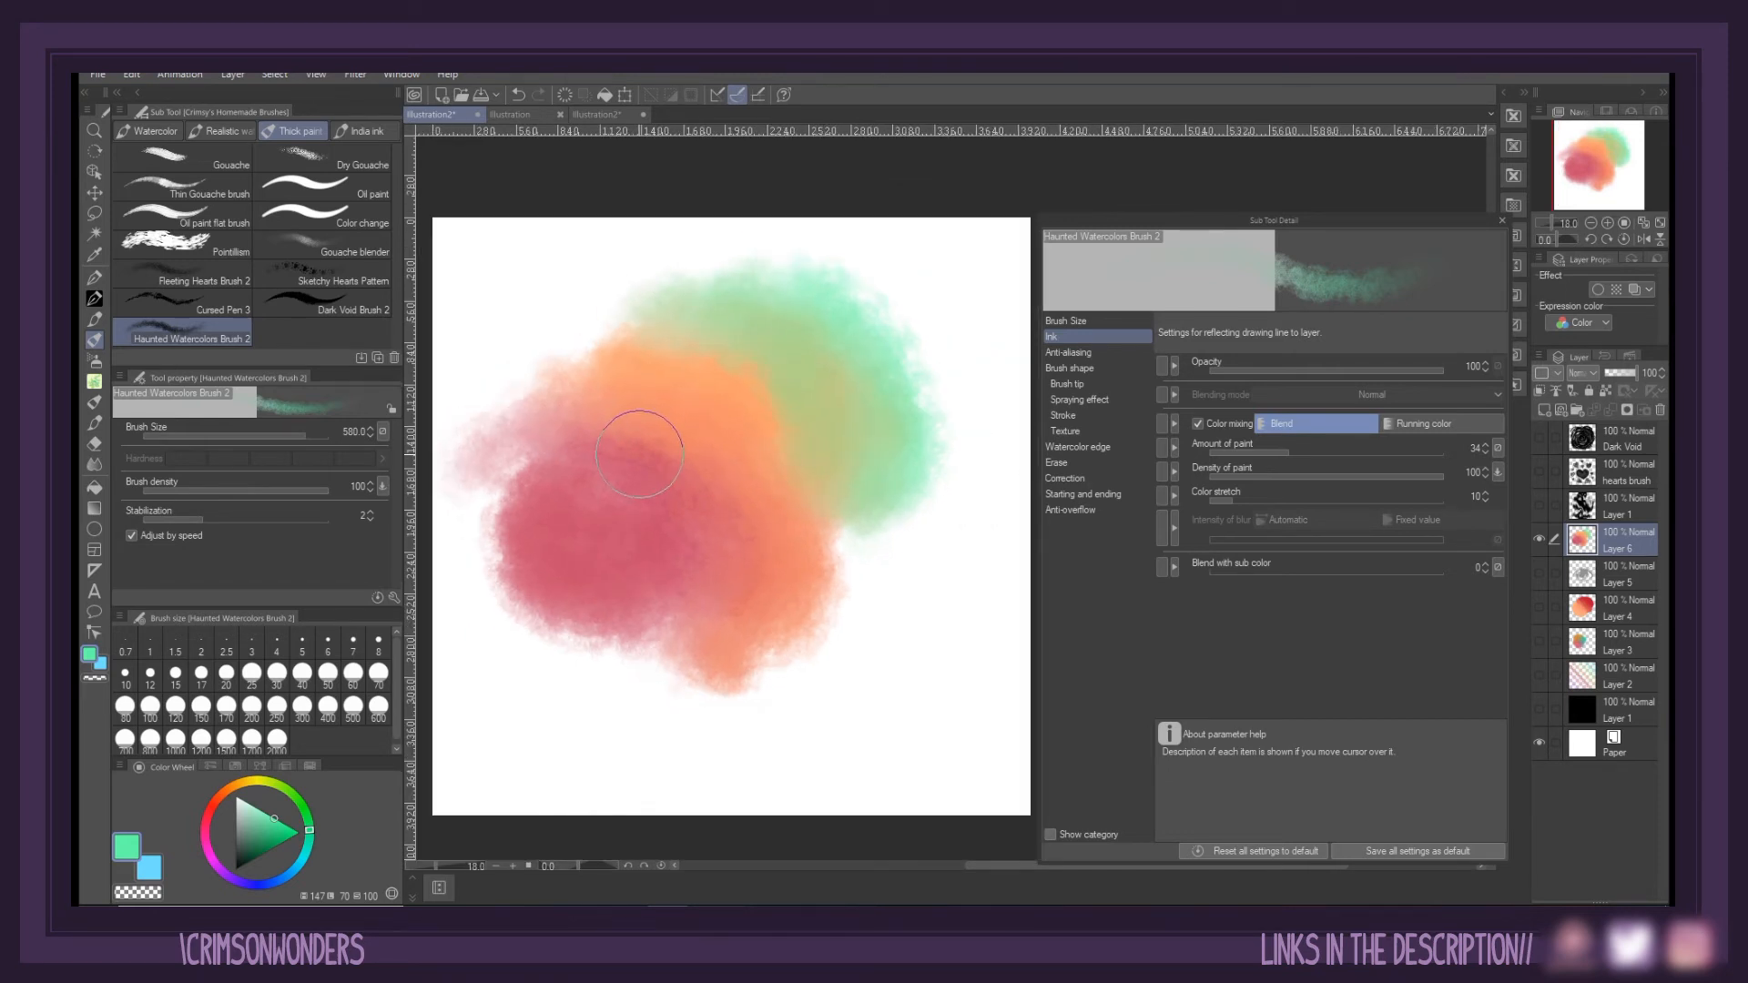
pyautogui.moveTo(643, 553); pyautogui.dragTo(647, 582)
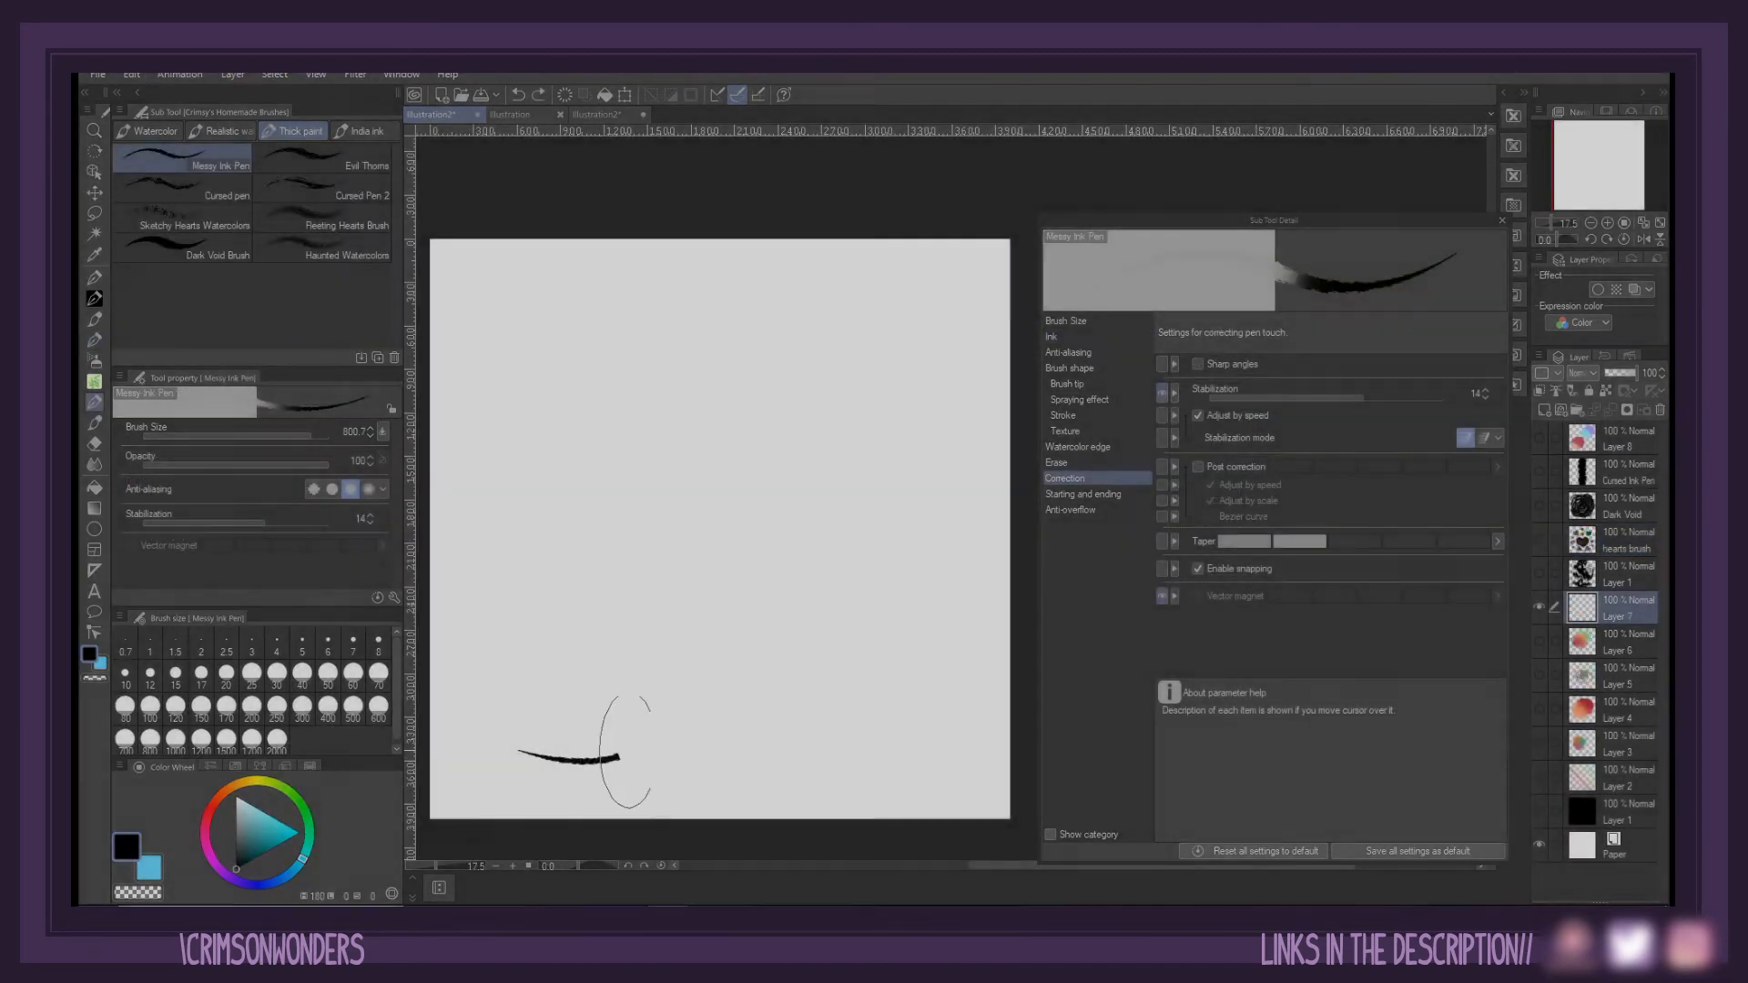
# Demonstrate Messy Ink Pen and Evil Thorns with long black strokes on white, and Messy Ink Pen in teal on a black background
pyautogui.moveTo(637, 740)
pyautogui.mouseDown()
pyautogui.moveTo(660, 550)
pyautogui.moveTo(742, 451)
pyautogui.moveTo(872, 417)
pyautogui.moveTo(910, 291)
pyautogui.mouseUp()
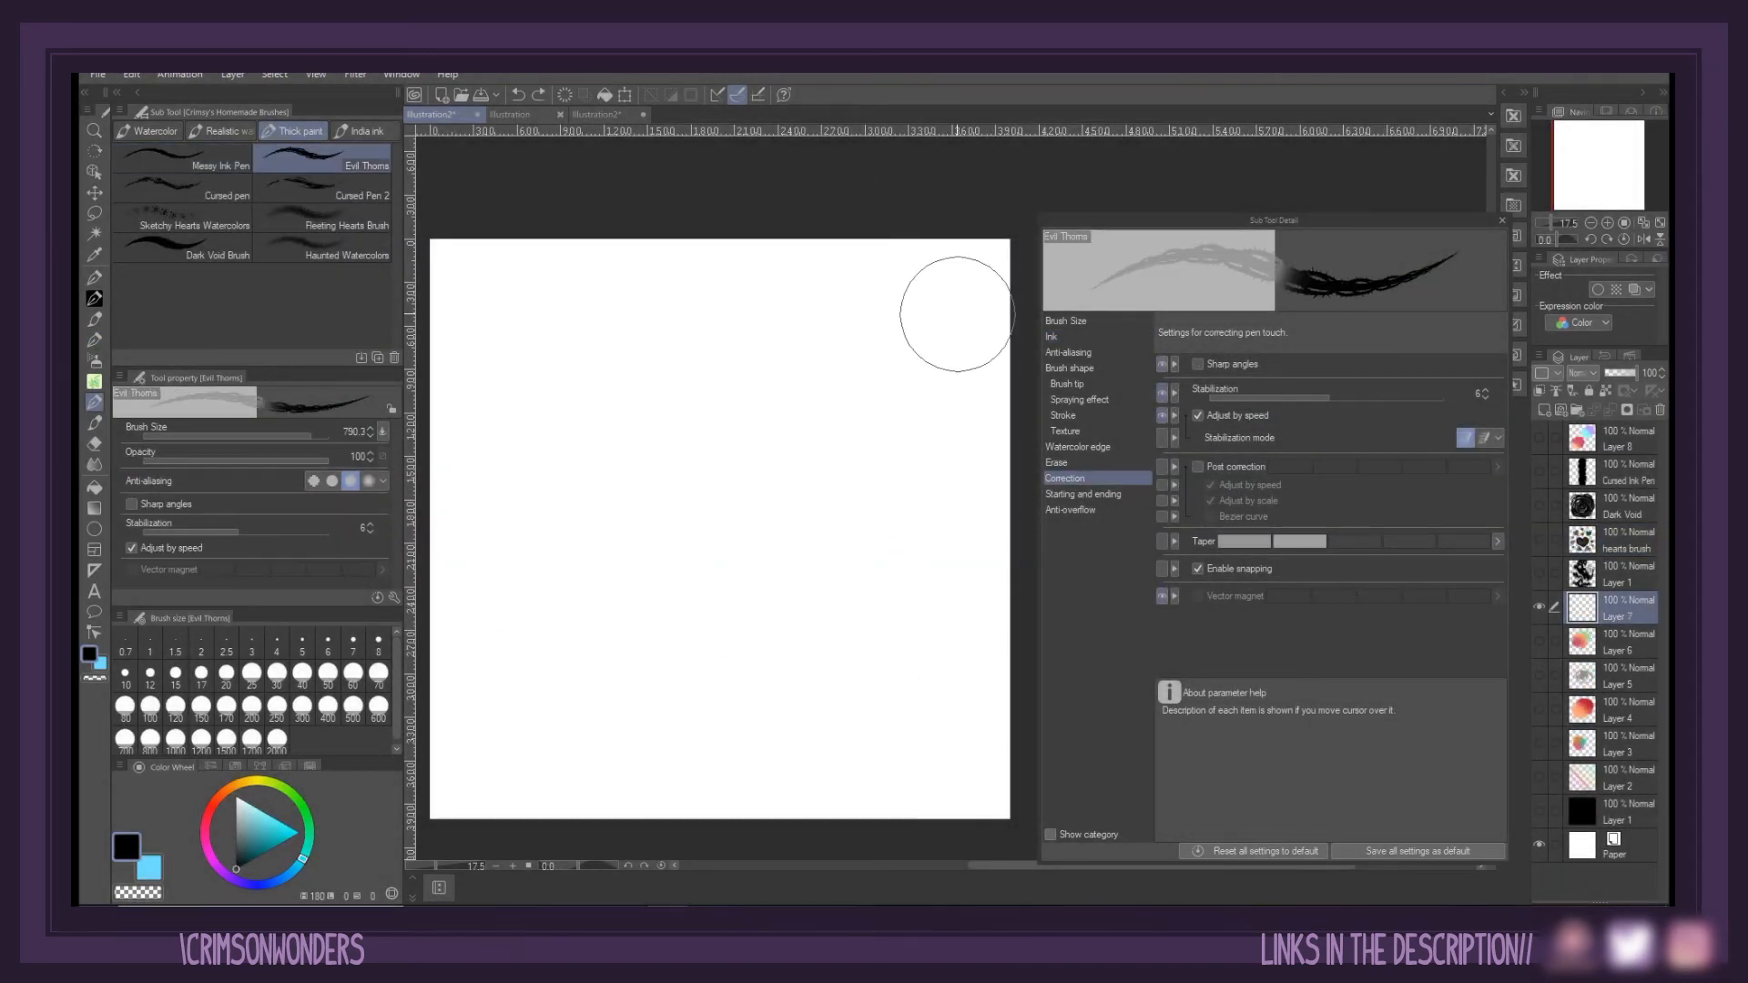
pyautogui.moveTo(947, 301)
pyautogui.mouseDown()
pyautogui.moveTo(819, 262)
pyautogui.moveTo(944, 416)
pyautogui.moveTo(821, 448)
pyautogui.moveTo(598, 378)
pyautogui.moveTo(775, 582)
pyautogui.moveTo(666, 645)
pyautogui.moveTo(557, 676)
pyautogui.moveTo(576, 772)
pyautogui.moveTo(474, 745)
pyautogui.moveTo(428, 797)
pyautogui.mouseUp()
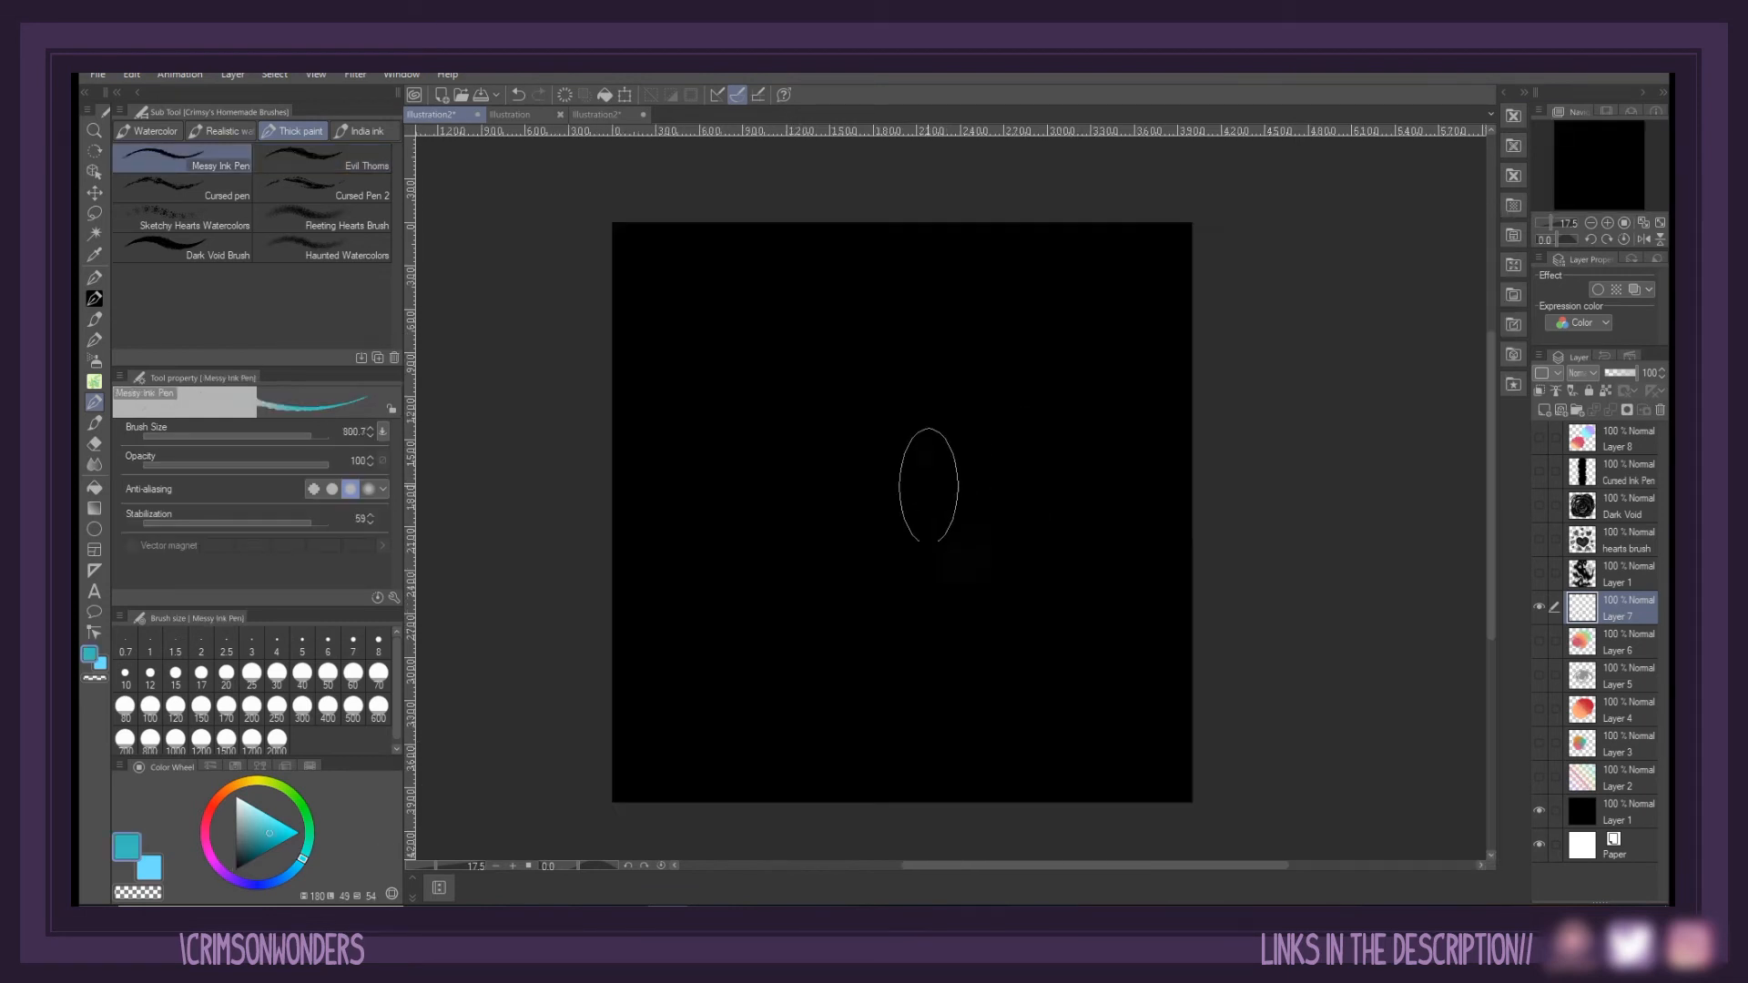
pyautogui.moveTo(925, 489)
pyautogui.mouseDown()
pyautogui.moveTo(830, 507)
pyautogui.moveTo(951, 597)
pyautogui.moveTo(984, 409)
pyautogui.moveTo(752, 442)
pyautogui.moveTo(759, 639)
pyautogui.moveTo(1016, 644)
pyautogui.moveTo(1040, 405)
pyautogui.moveTo(755, 322)
pyautogui.moveTo(605, 530)
pyautogui.moveTo(732, 765)
pyautogui.moveTo(1012, 764)
pyautogui.moveTo(1116, 515)
pyautogui.moveTo(988, 284)
pyautogui.moveTo(714, 253)
pyautogui.moveTo(520, 390)
pyautogui.moveTo(560, 744)
pyautogui.moveTo(1206, 697)
pyautogui.moveTo(1184, 387)
pyautogui.moveTo(946, 178)
pyautogui.moveTo(771, 223)
pyautogui.moveTo(633, 226)
pyautogui.mouseUp()
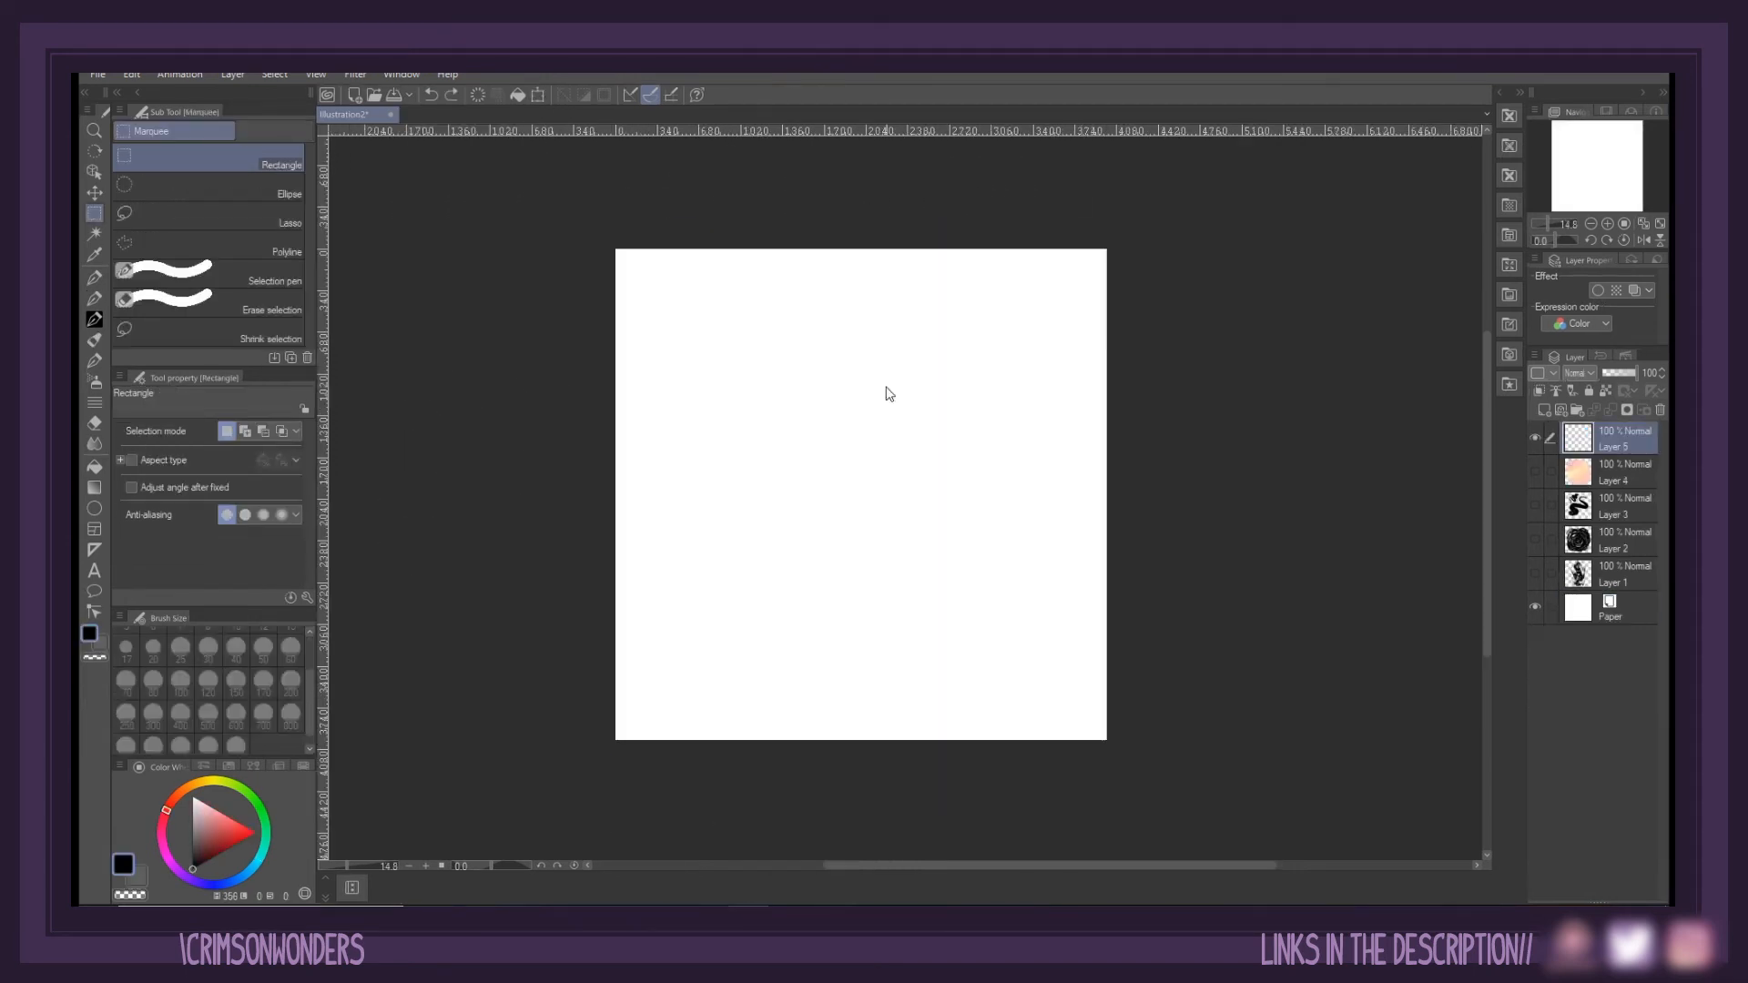
# Select a tall vertical strip through the middle of the blank canvas and fill it with black
pyautogui.moveTo(808, 238); pyautogui.dragTo(919, 780)
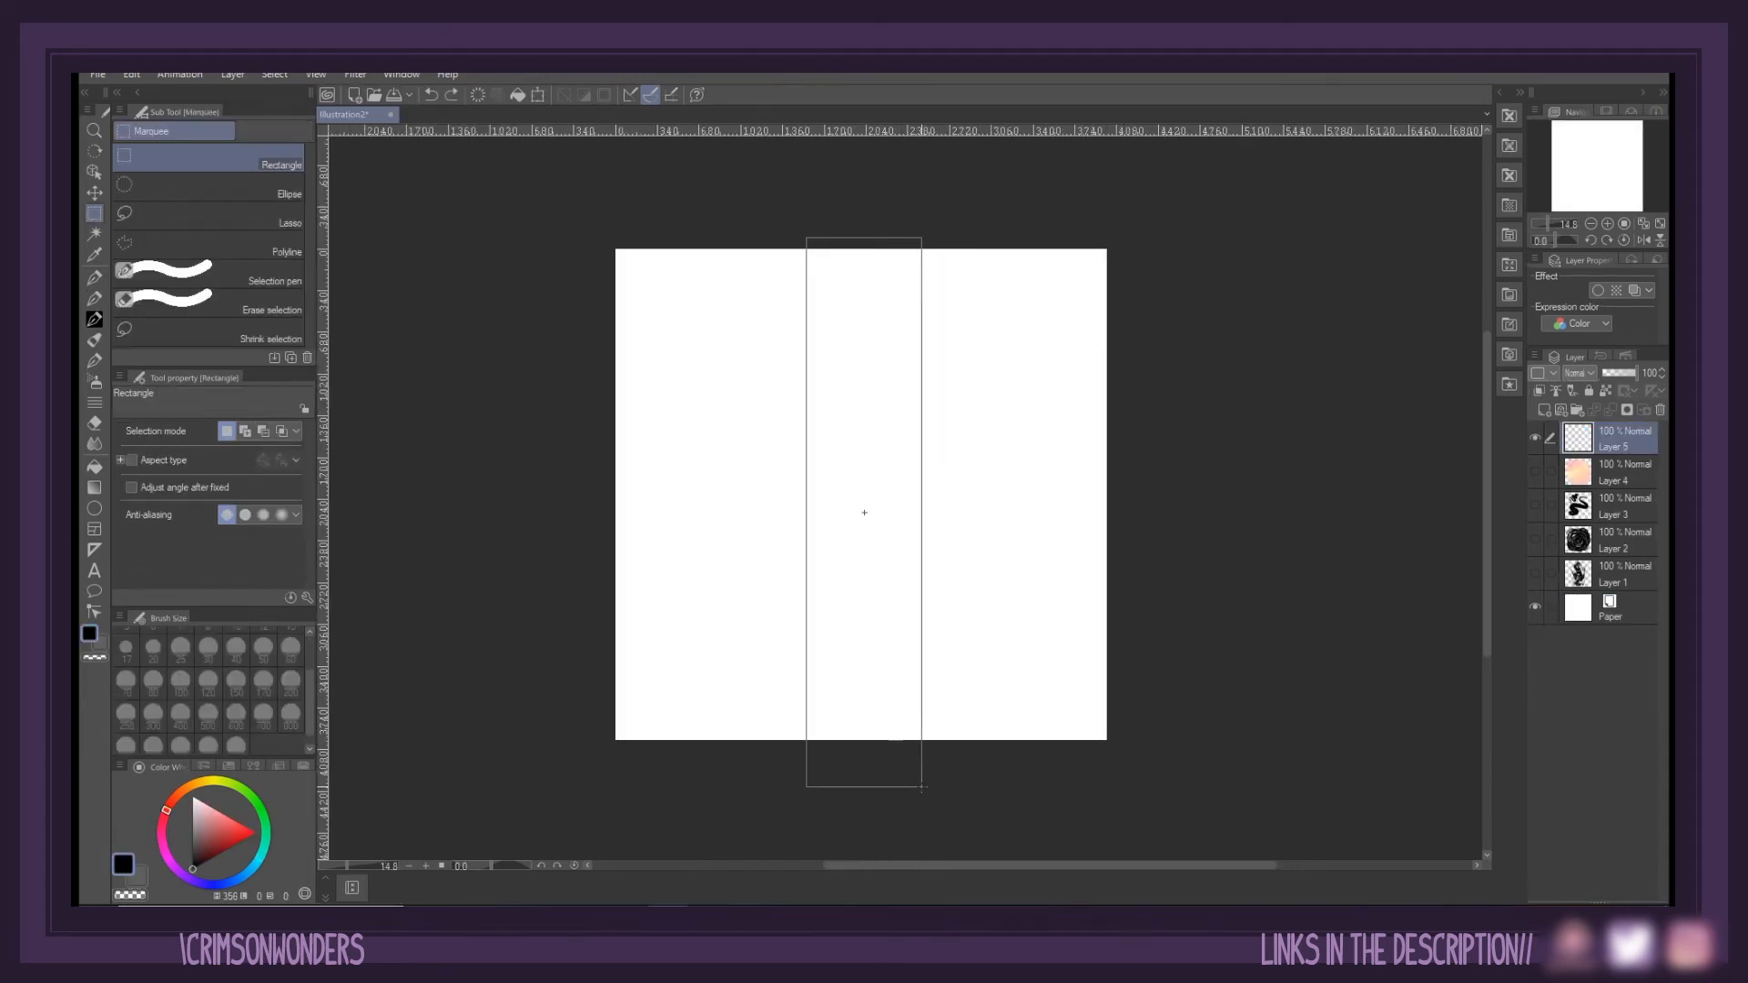
pyautogui.press('g')
pyautogui.click(850, 545)
# Roughen the left edge of the black strip around its middle with G-pen blobs and small droplets at size 574
pyautogui.press('p')
pyautogui.moveTo(803, 478); pyautogui.dragTo(802, 519)
pyautogui.click(781, 528)
pyautogui.click(803, 550)
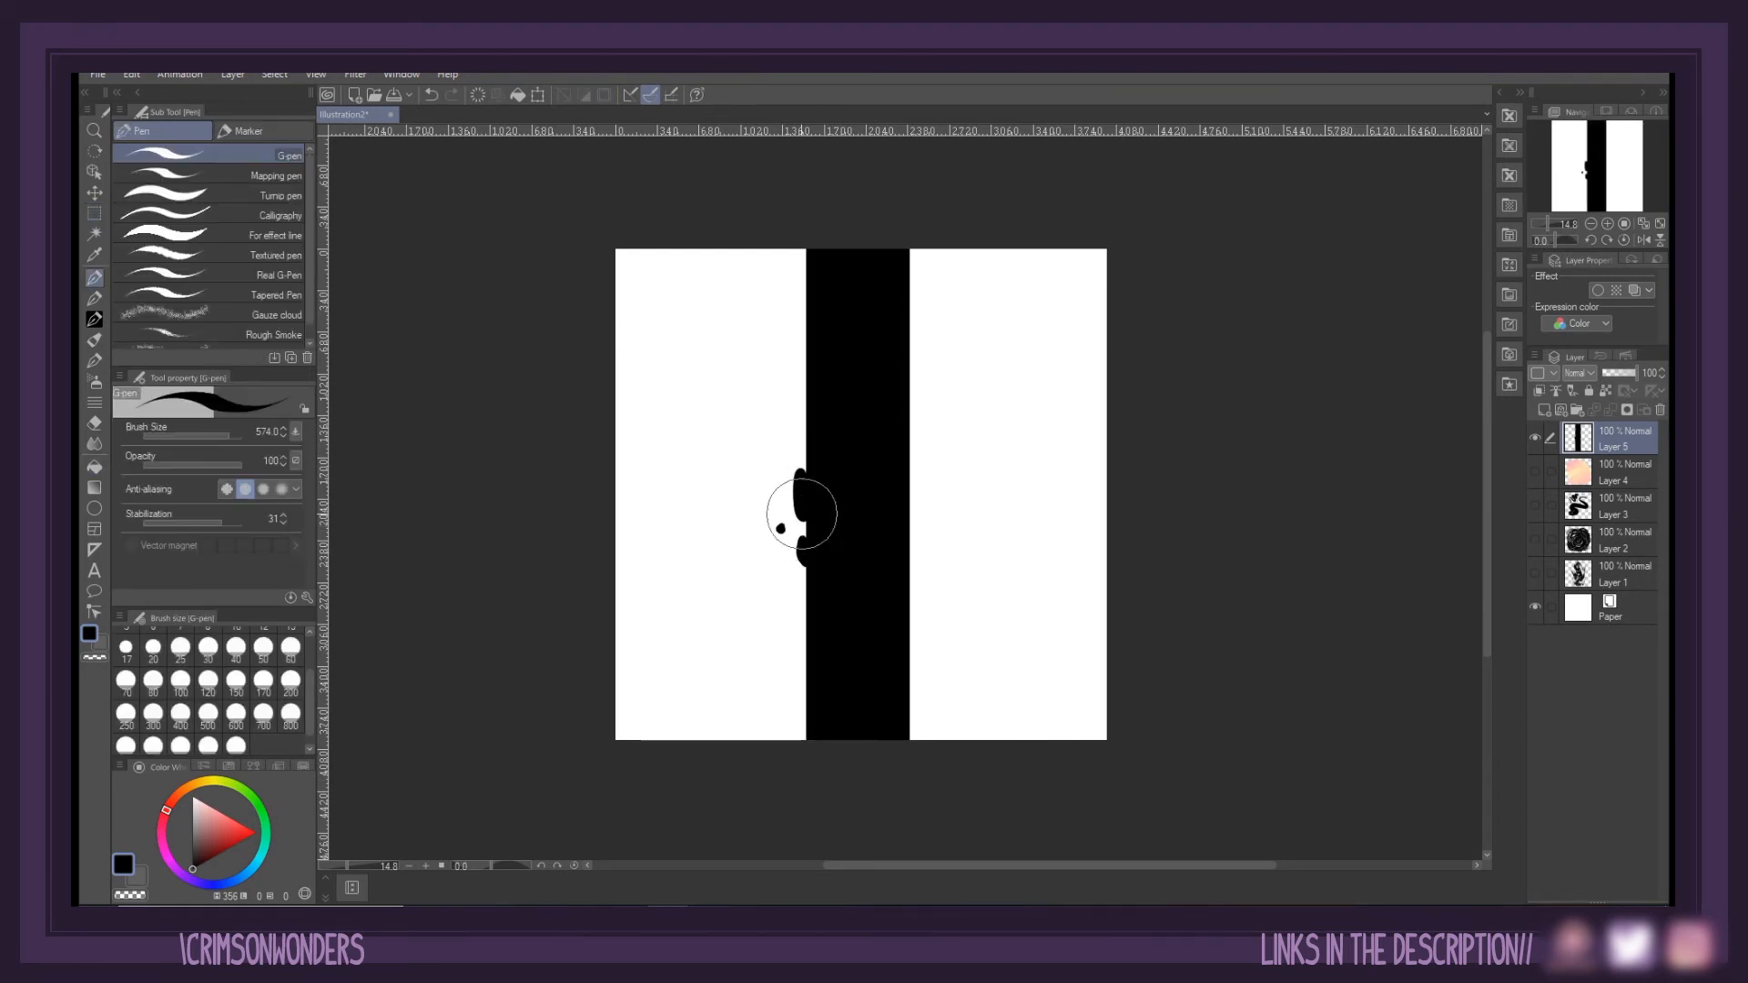
pyautogui.moveTo(801, 369); pyautogui.dragTo(801, 435)
pyautogui.click(772, 456)
# Add black blobs and droplets along the middle and lower part of the strip's right edge
pyautogui.moveTo(915, 579); pyautogui.dragTo(916, 652)
pyautogui.click(938, 600)
pyautogui.click(920, 543)
pyautogui.moveTo(900, 451); pyautogui.dragTo(901, 470)
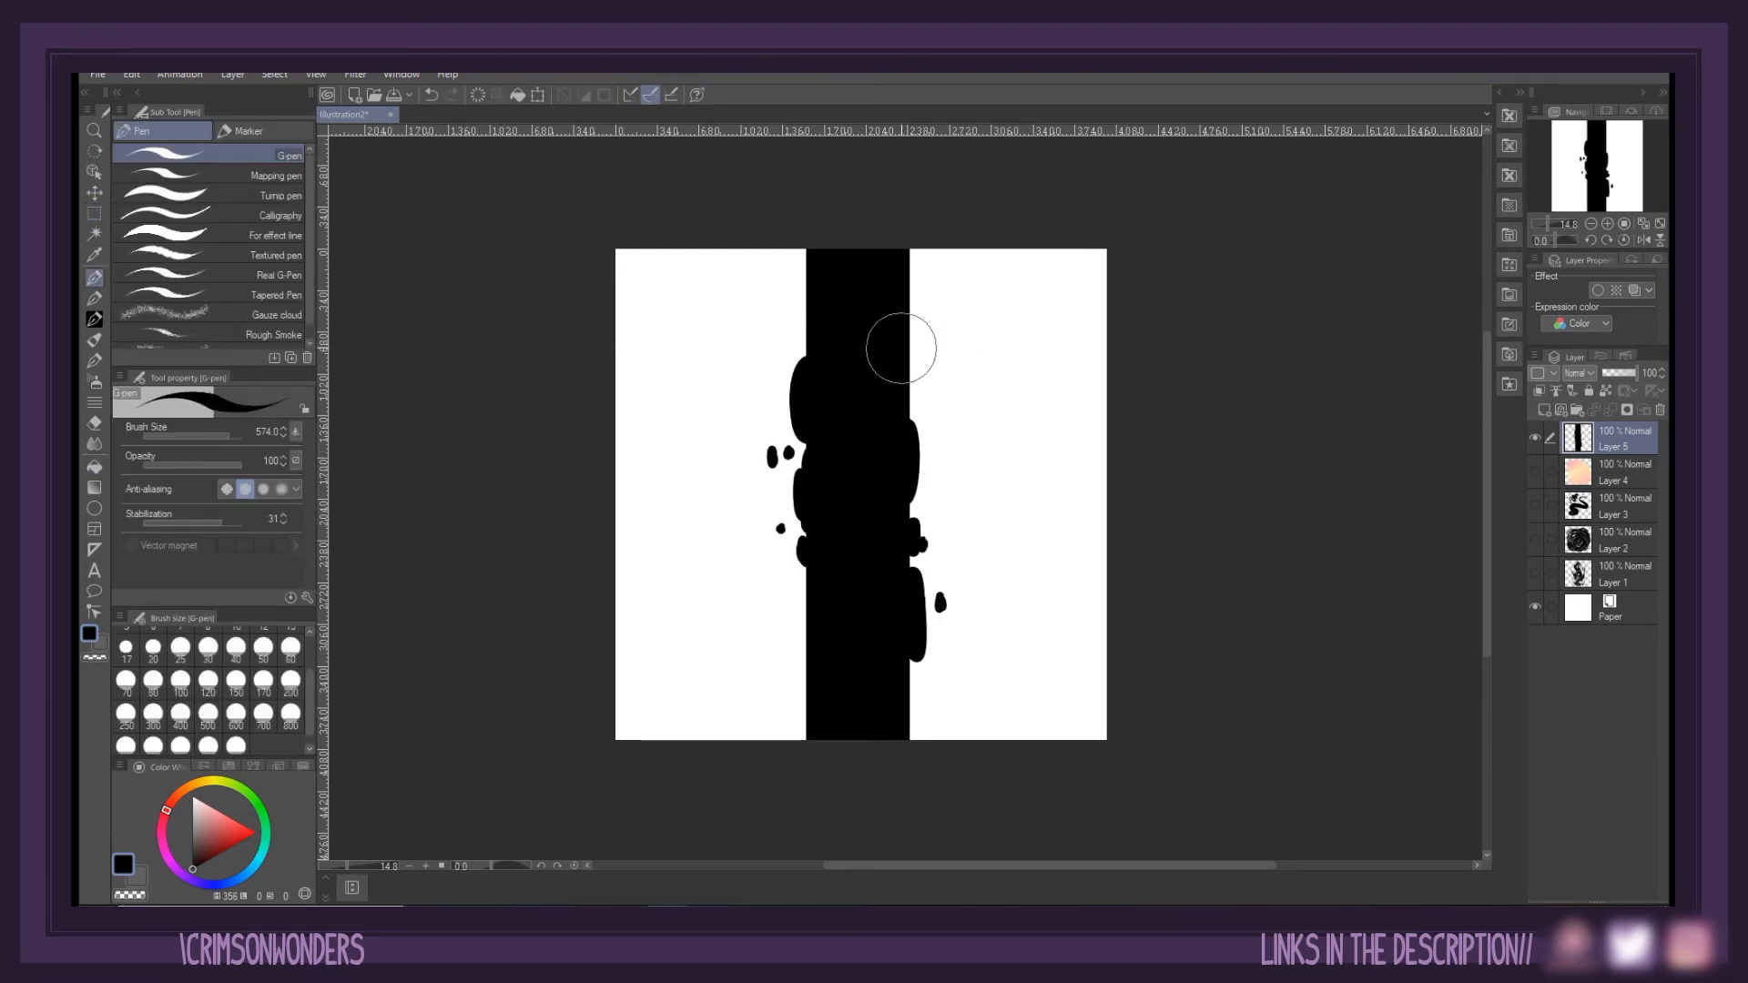
pyautogui.moveTo(922, 683); pyautogui.dragTo(922, 699)
pyautogui.click(921, 719)
pyautogui.moveTo(929, 577); pyautogui.dragTo(934, 601)
pyautogui.click(934, 631)
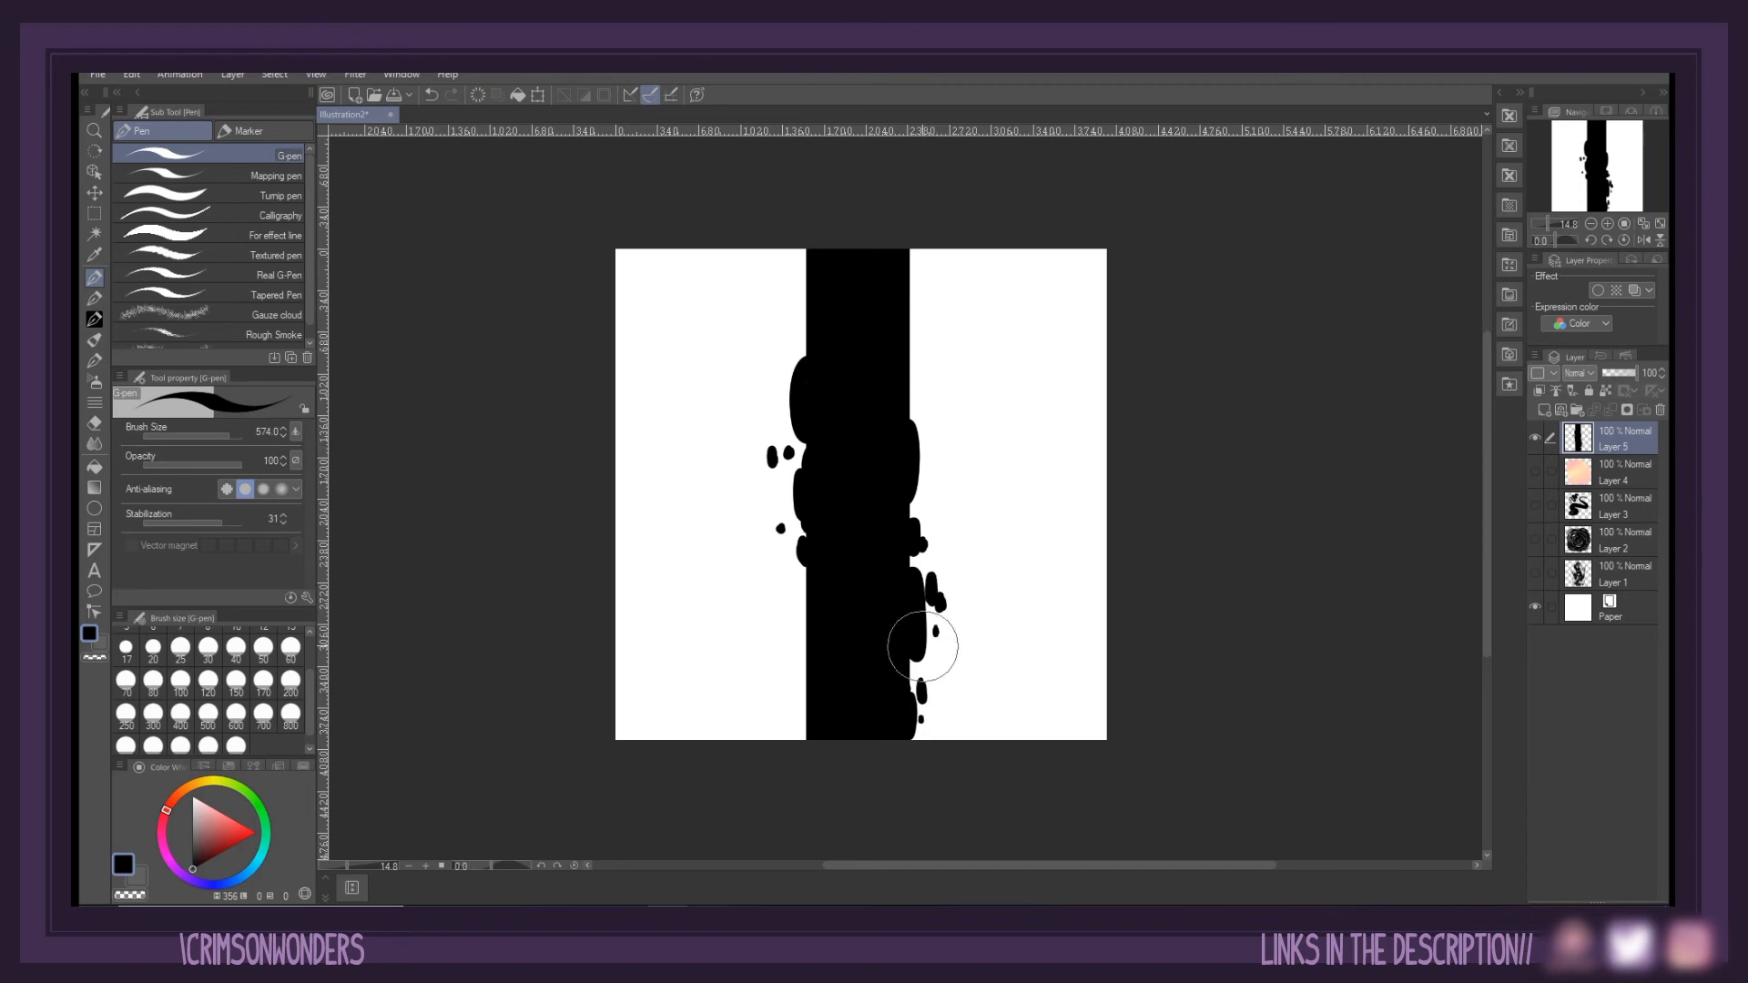
# Add black blobs and small droplets along the upper half of the strip's right edge
pyautogui.moveTo(918, 341); pyautogui.dragTo(920, 387)
pyautogui.click(925, 398)
pyautogui.click(913, 264)
pyautogui.click(928, 276)
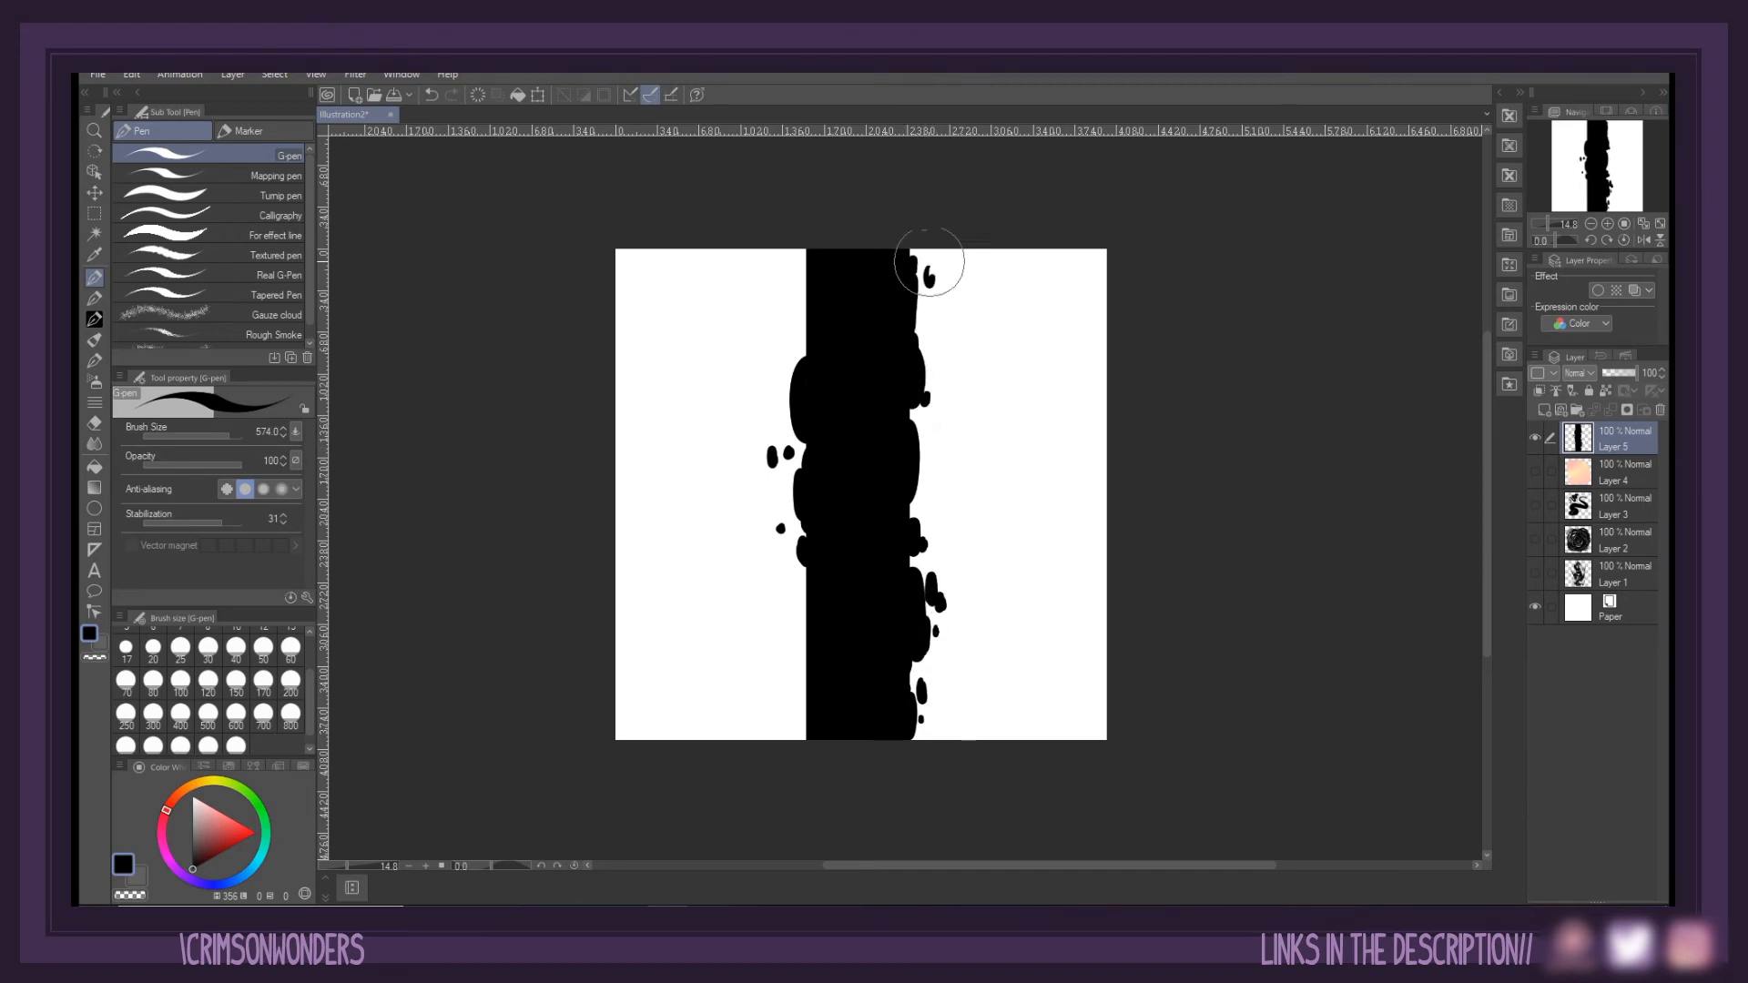
pyautogui.click(918, 448)
# Roughen the lower and upper left edge of the strip and fill out the remaining smooth spots on both sides with blobs
pyautogui.moveTo(796, 648); pyautogui.dragTo(790, 590)
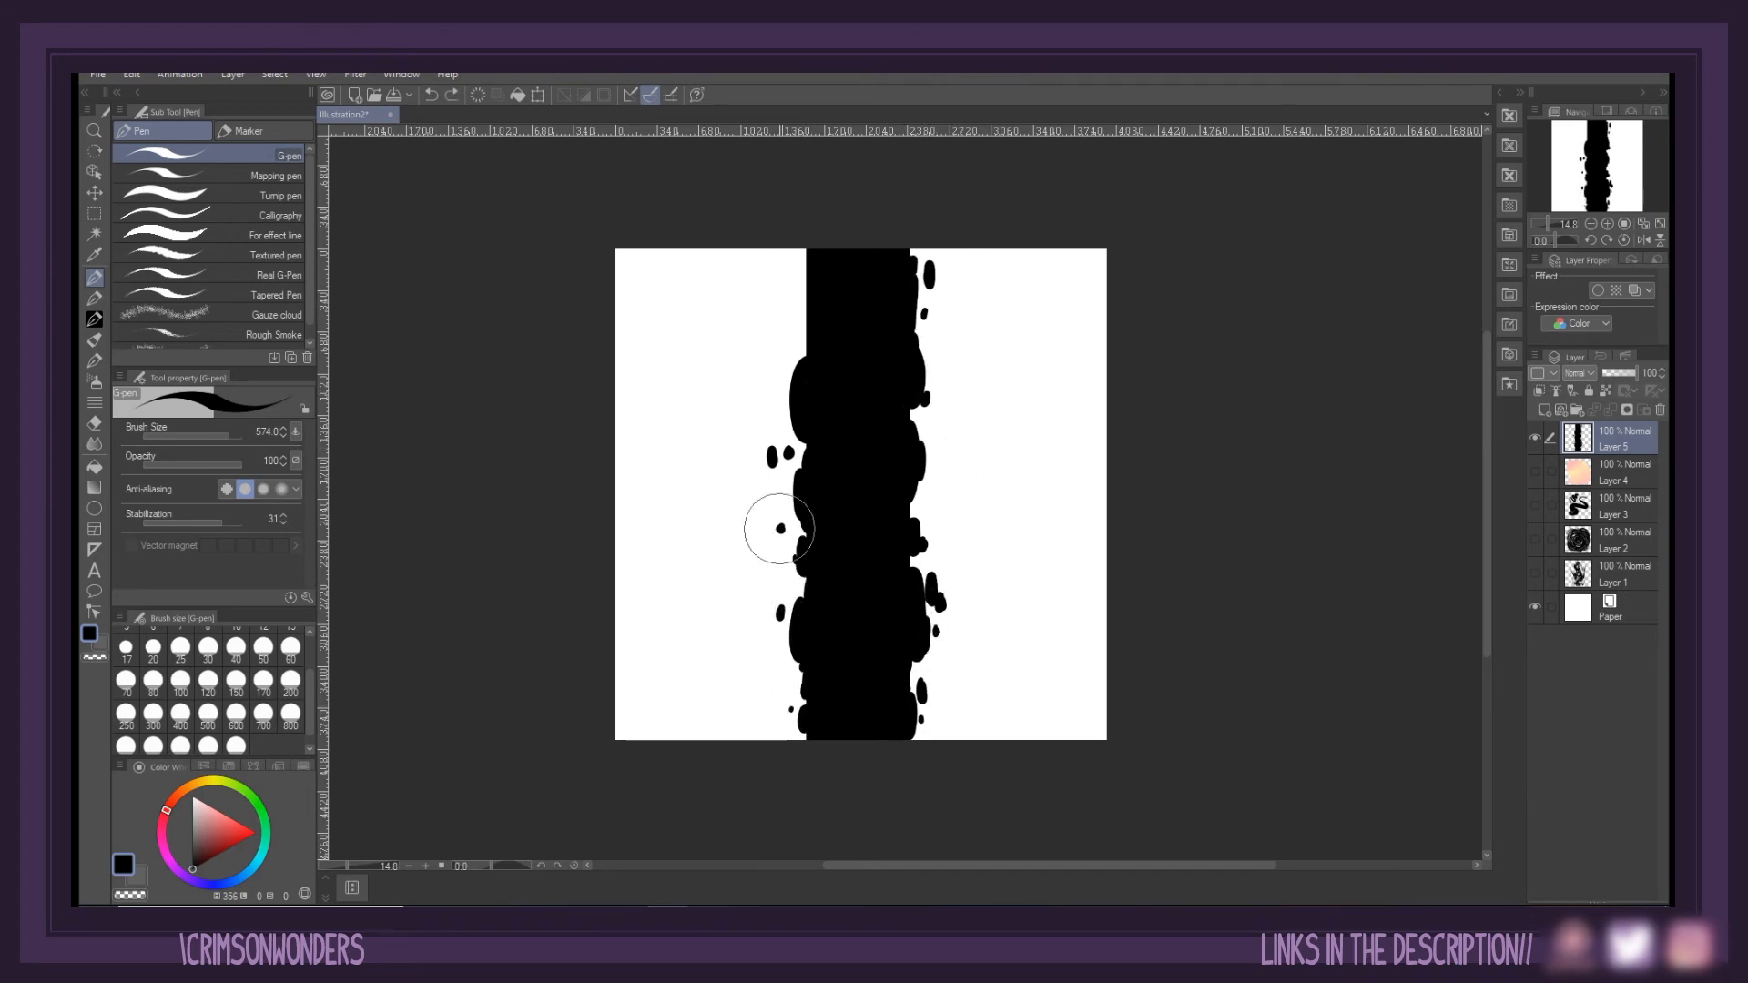
pyautogui.press('e')
pyautogui.press('p')
pyautogui.moveTo(791, 281); pyautogui.dragTo(783, 412)
pyautogui.click(800, 274)
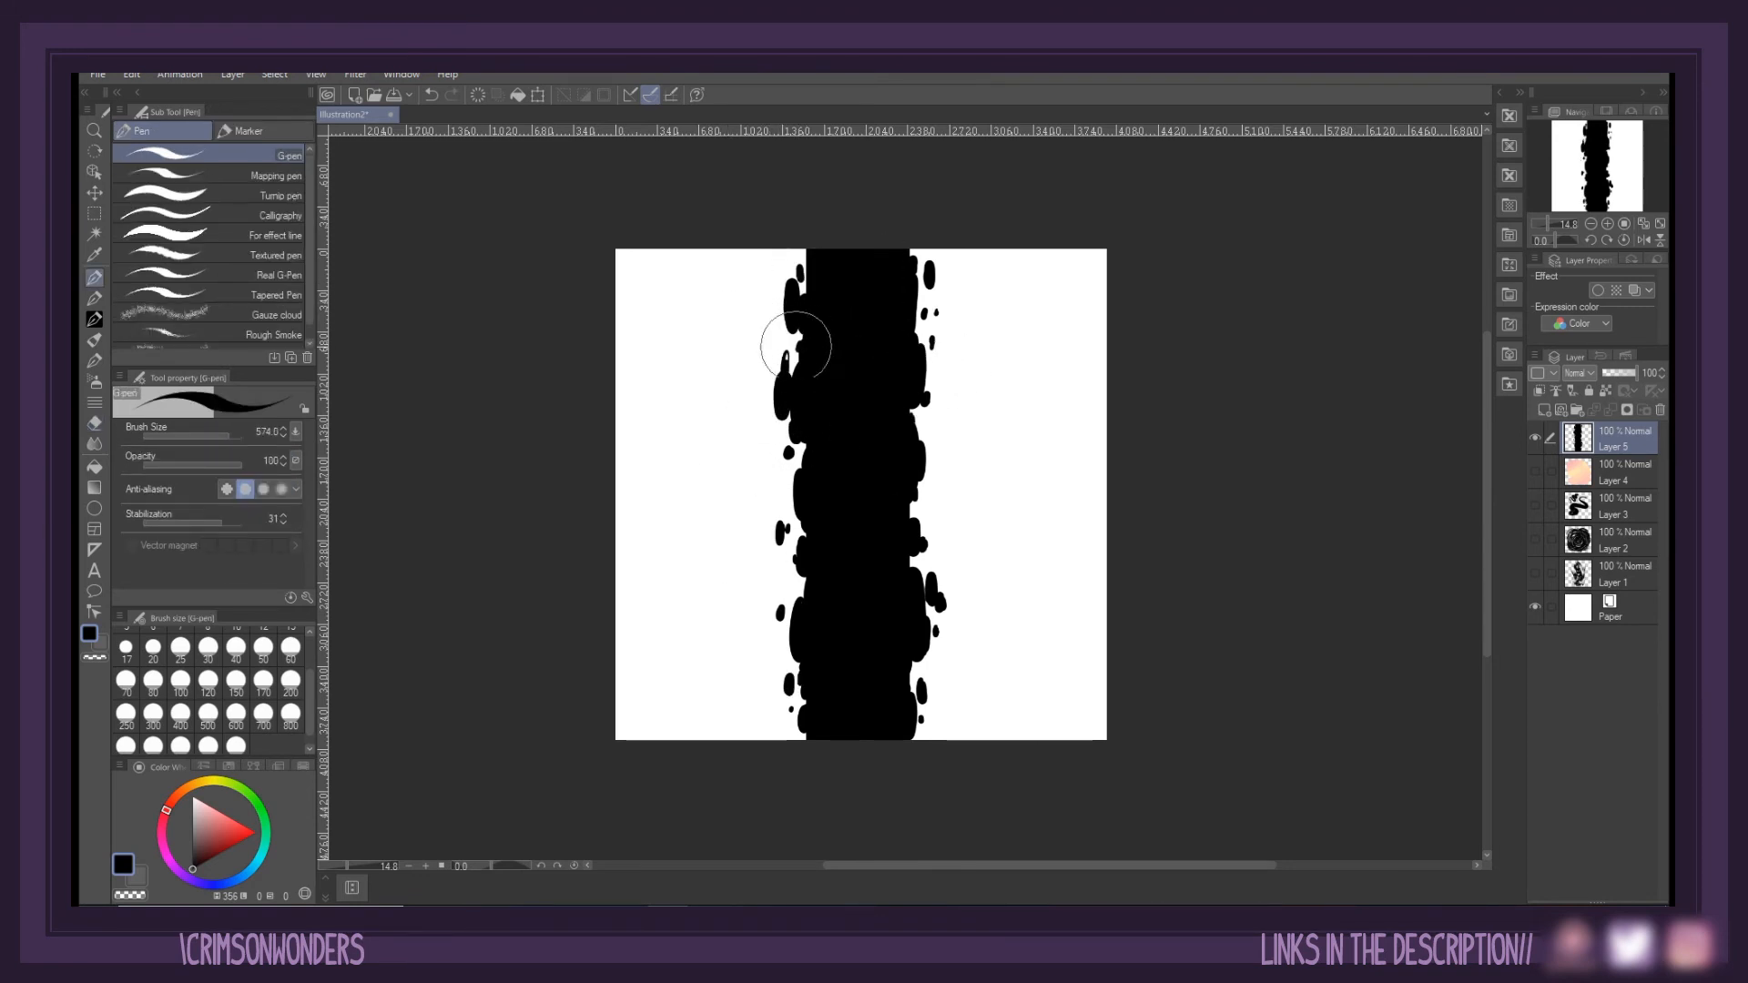
pyautogui.moveTo(796, 346)
pyautogui.mouseDown()
pyautogui.moveTo(929, 436)
pyautogui.moveTo(918, 515)
pyautogui.mouseUp()
pyautogui.moveTo(921, 652); pyautogui.dragTo(921, 690)
pyautogui.moveTo(785, 630); pyautogui.dragTo(784, 672)
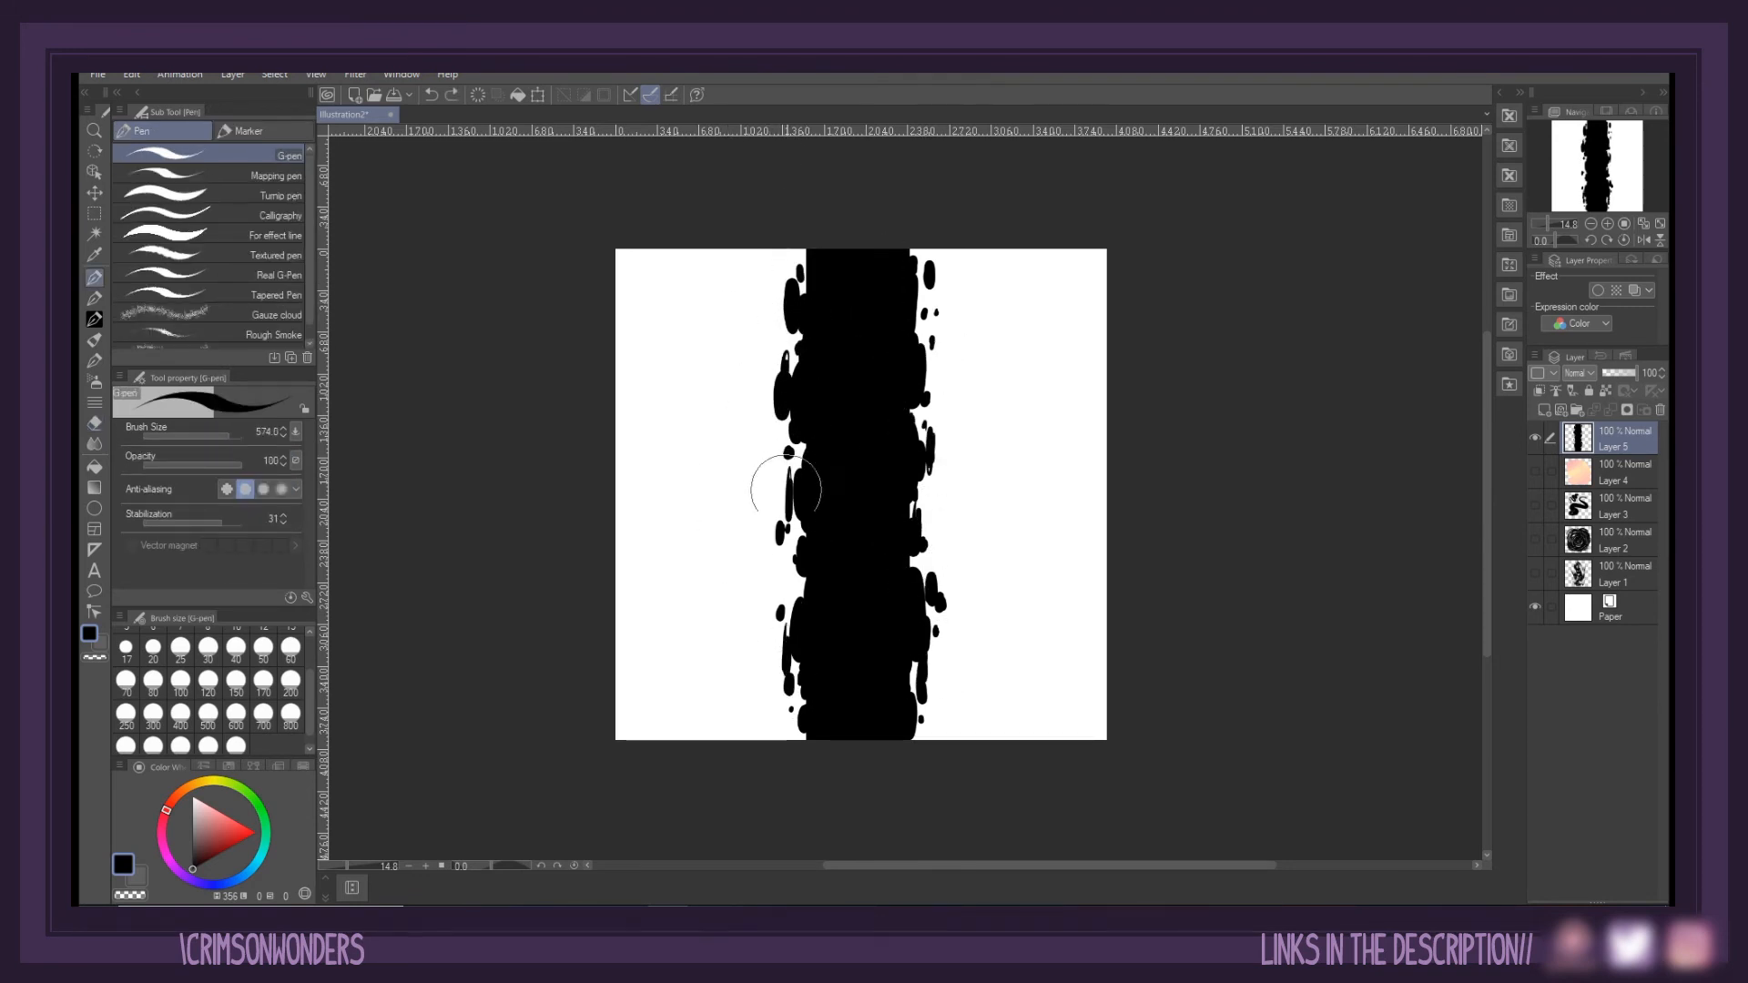
pyautogui.moveTo(925, 273); pyautogui.dragTo(920, 314)
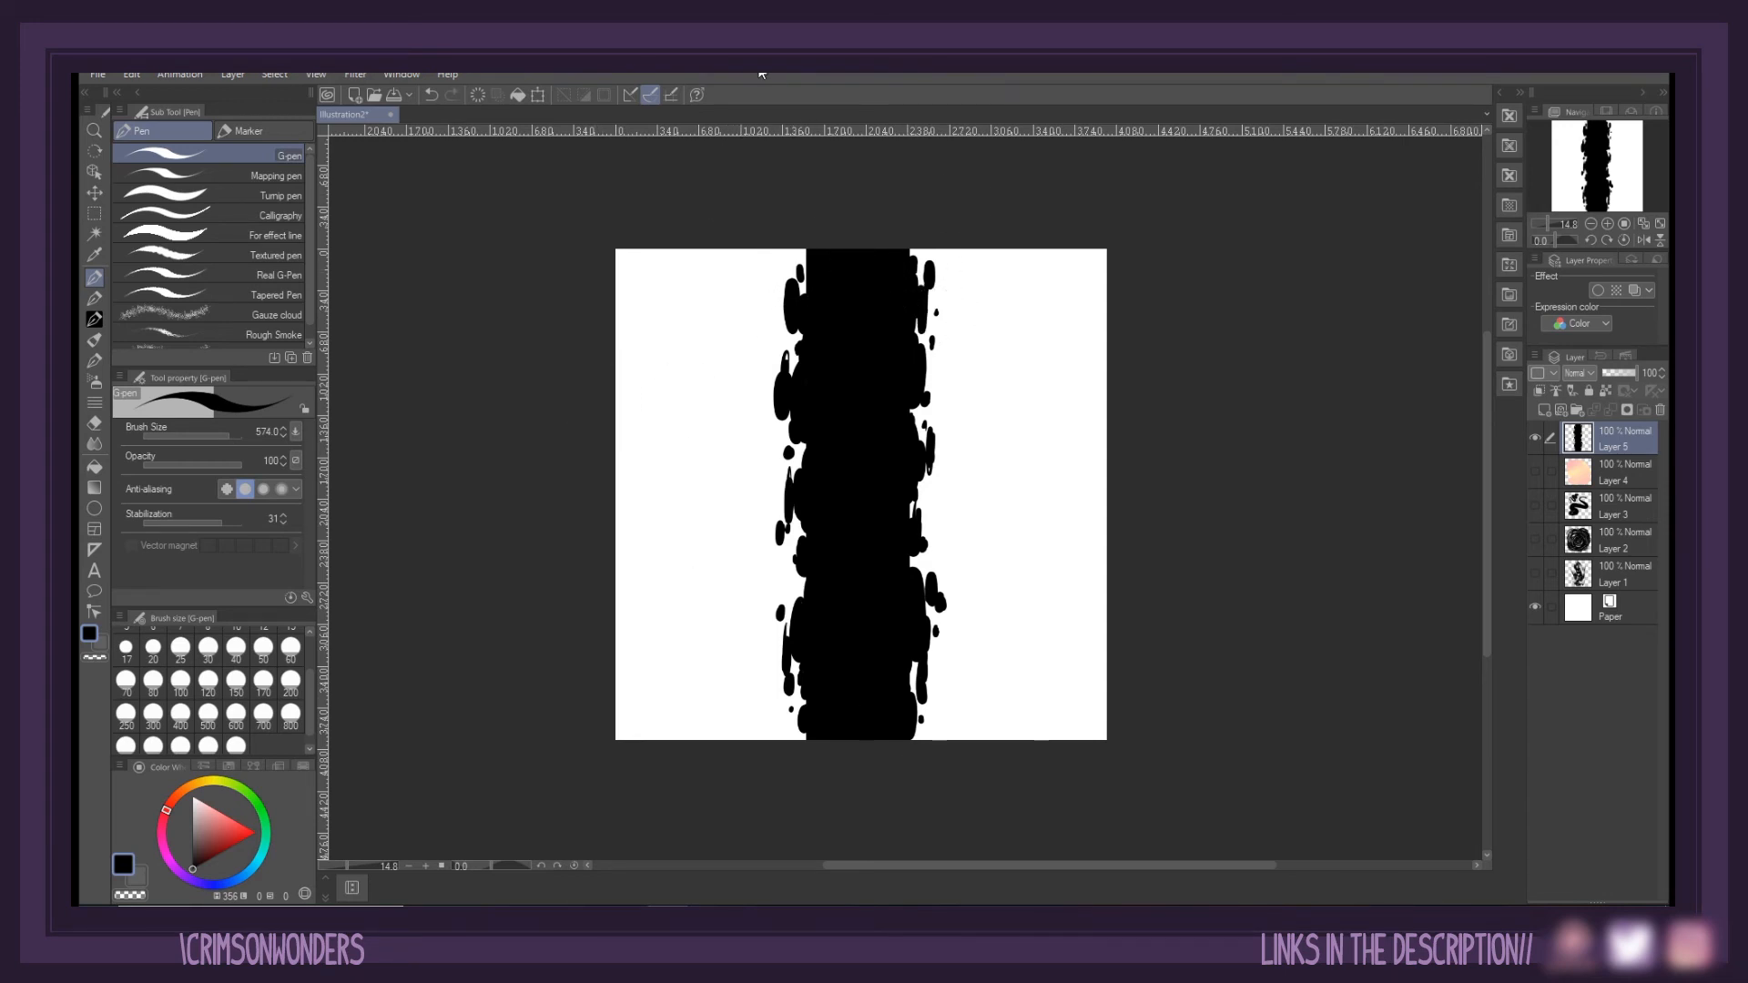
# Hide the Paper layer and begin registering the jagged strip as an image material named Jaggy Ink Pen
pyautogui.click(1535, 606)
pyautogui.click(131, 75)
pyautogui.click(434, 410)
pyautogui.click(540, 347)
pyautogui.write('Ink Pen')
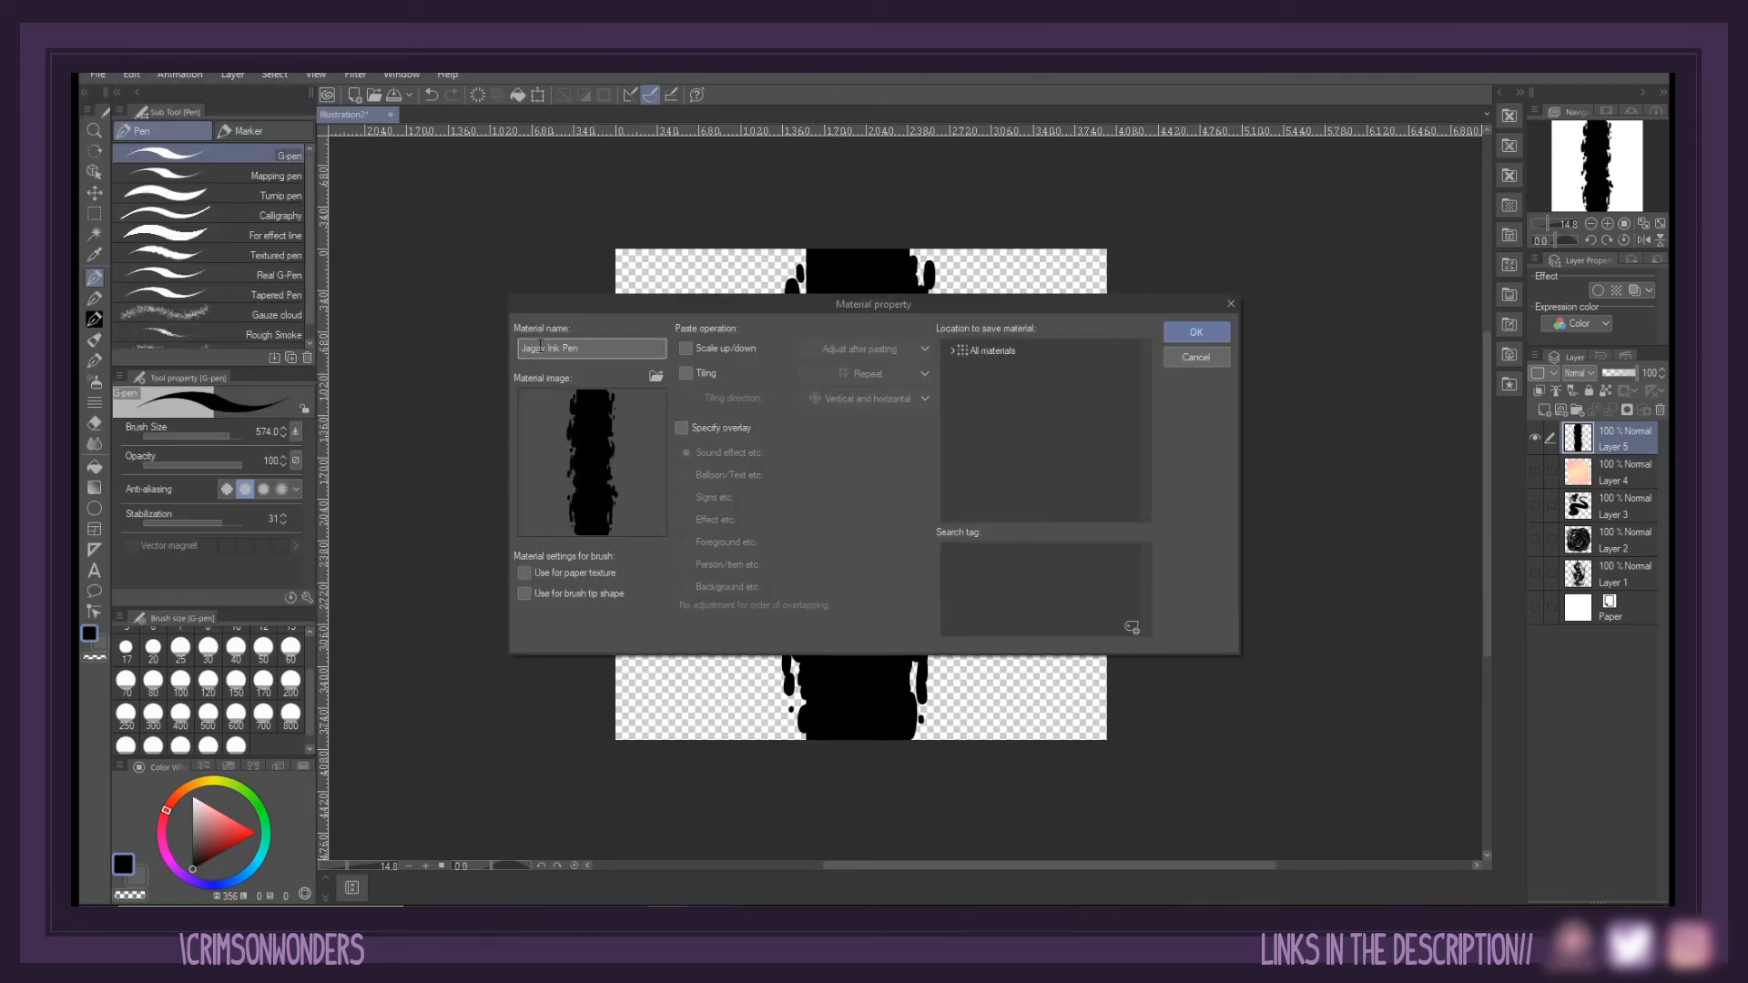
# Allow the material's use as a brush tip shape and save it in the custom brushes folder under Image material
pyautogui.click(524, 593)
pyautogui.click(952, 351)
pyautogui.click(958, 437)
pyautogui.click(1018, 458)
pyautogui.click(1132, 626)
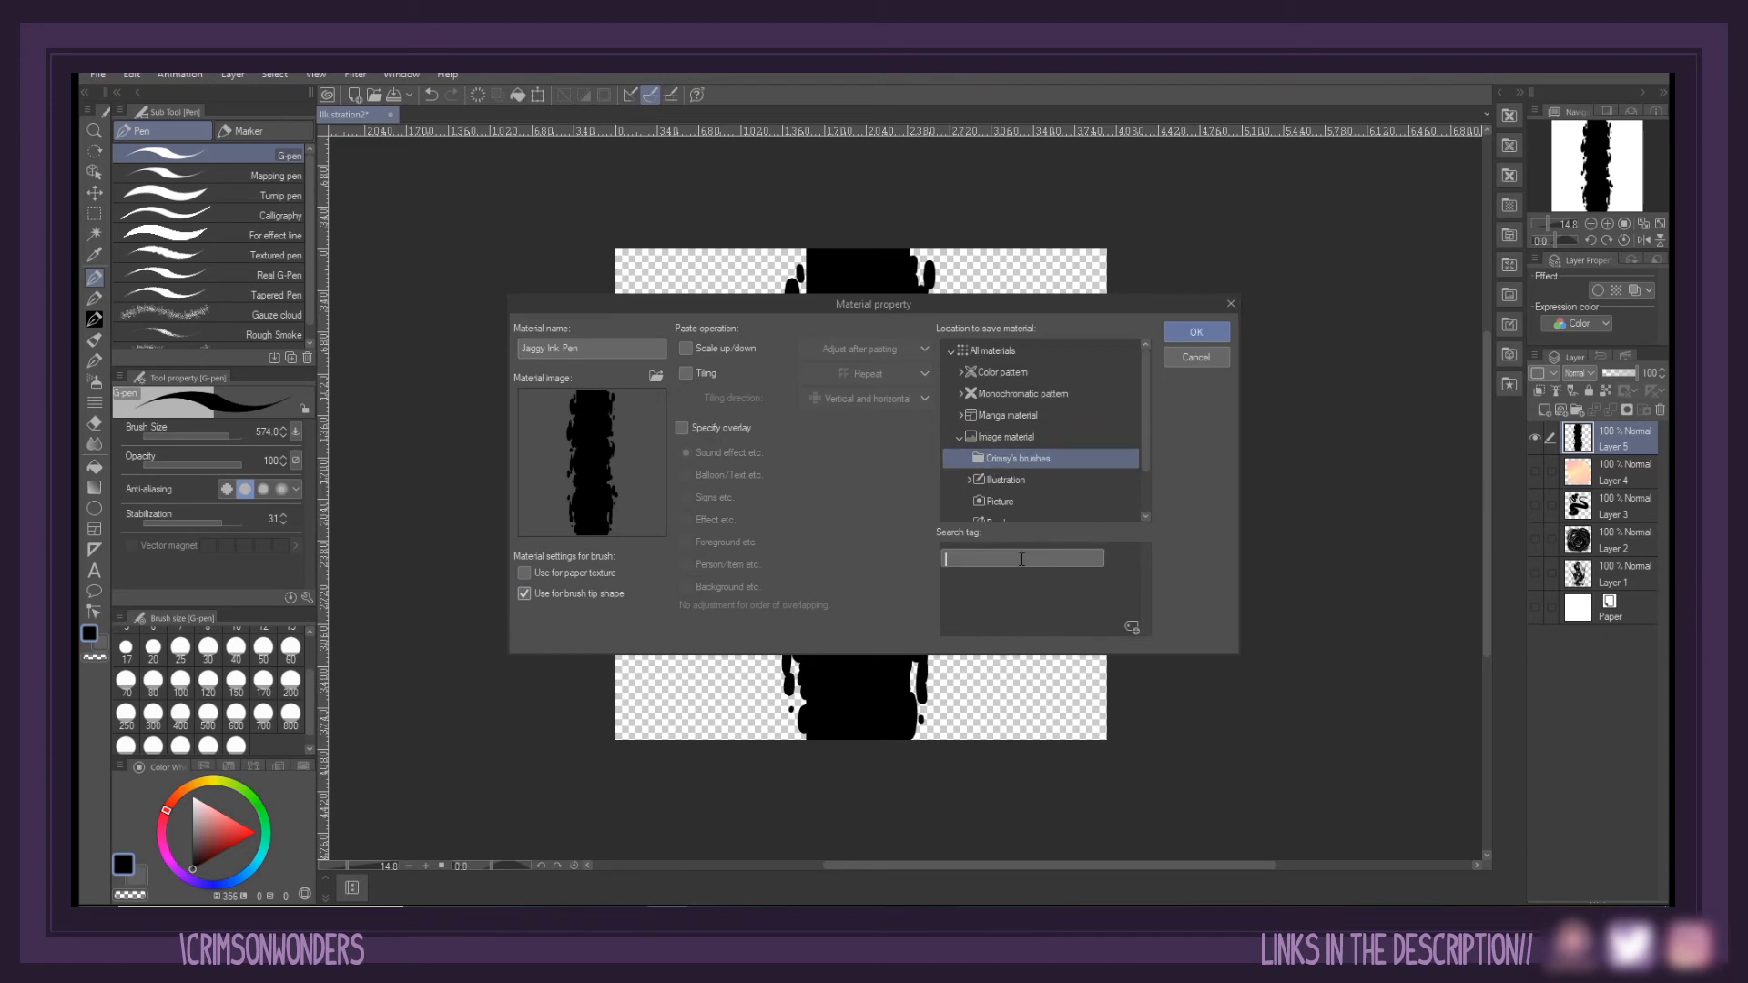
pyautogui.click(1196, 332)
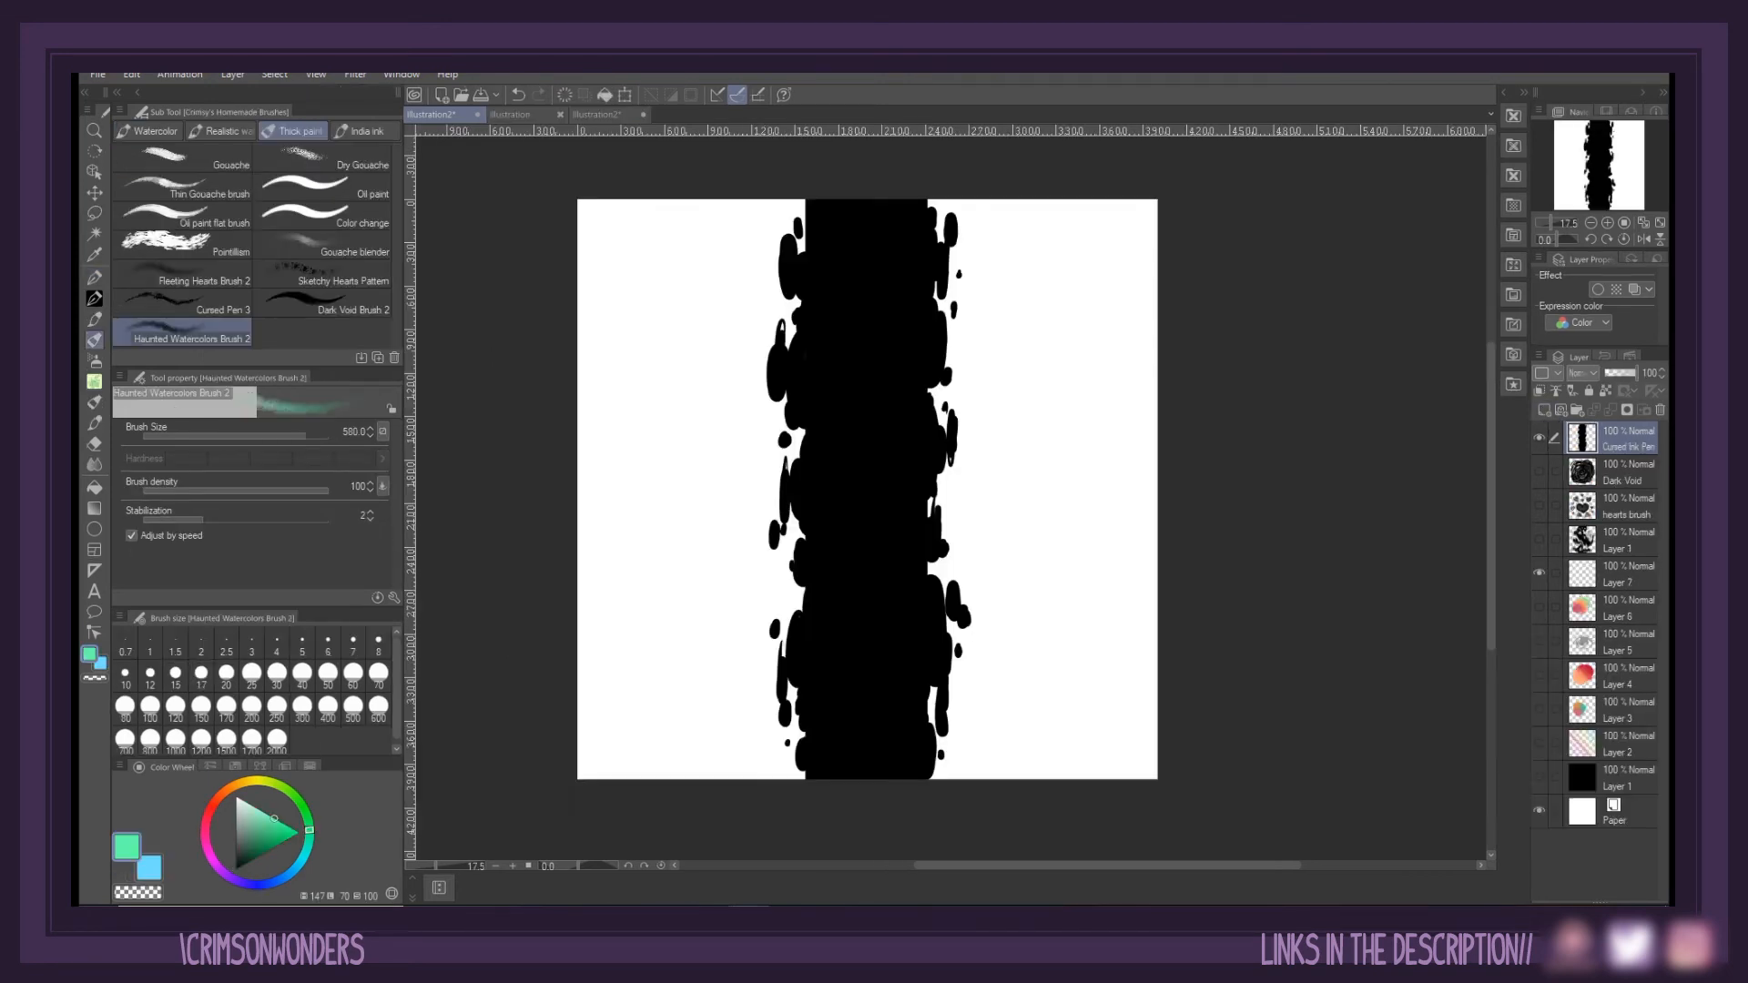
# Create a custom sub tool named Messy Ink Pen with Direct draw output and Pen input processing
pyautogui.rightClick(236, 331)
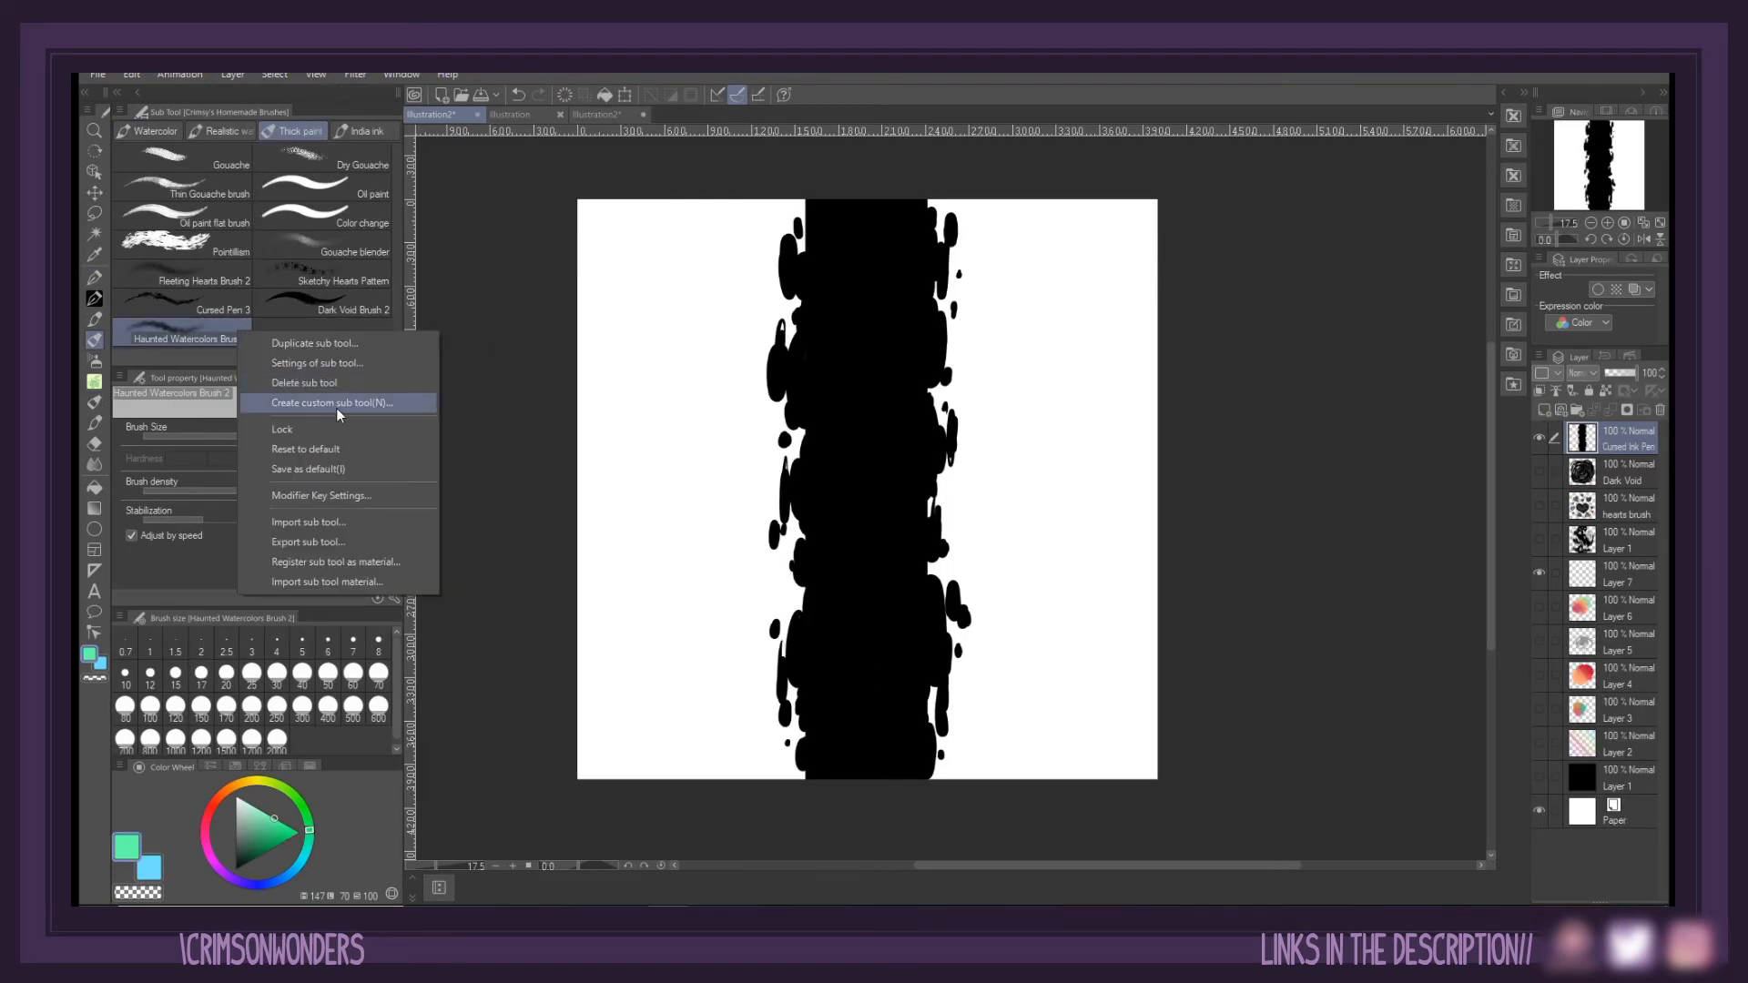
pyautogui.click(336, 405)
pyautogui.click(865, 477)
pyautogui.click(869, 510)
pyautogui.click(874, 498)
pyautogui.click(867, 365)
pyautogui.moveTo(833, 425); pyautogui.dragTo(745, 426)
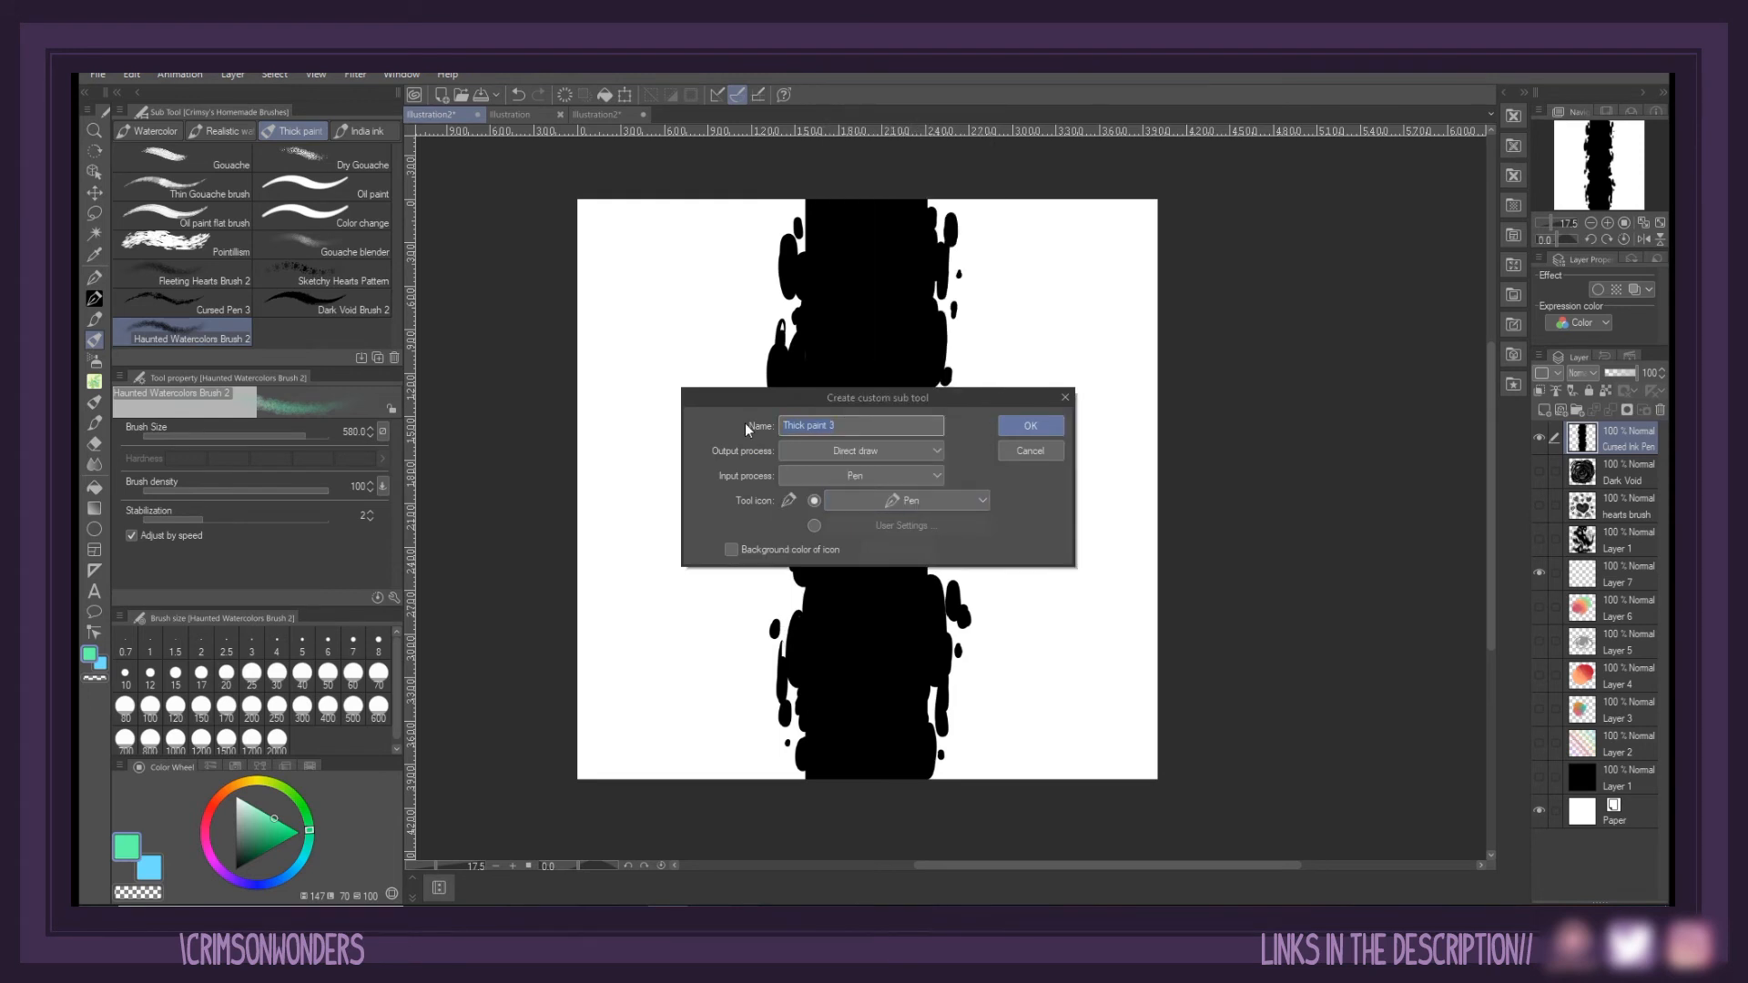
pyautogui.write('Messy Ink Pen')
pyautogui.click(1027, 425)
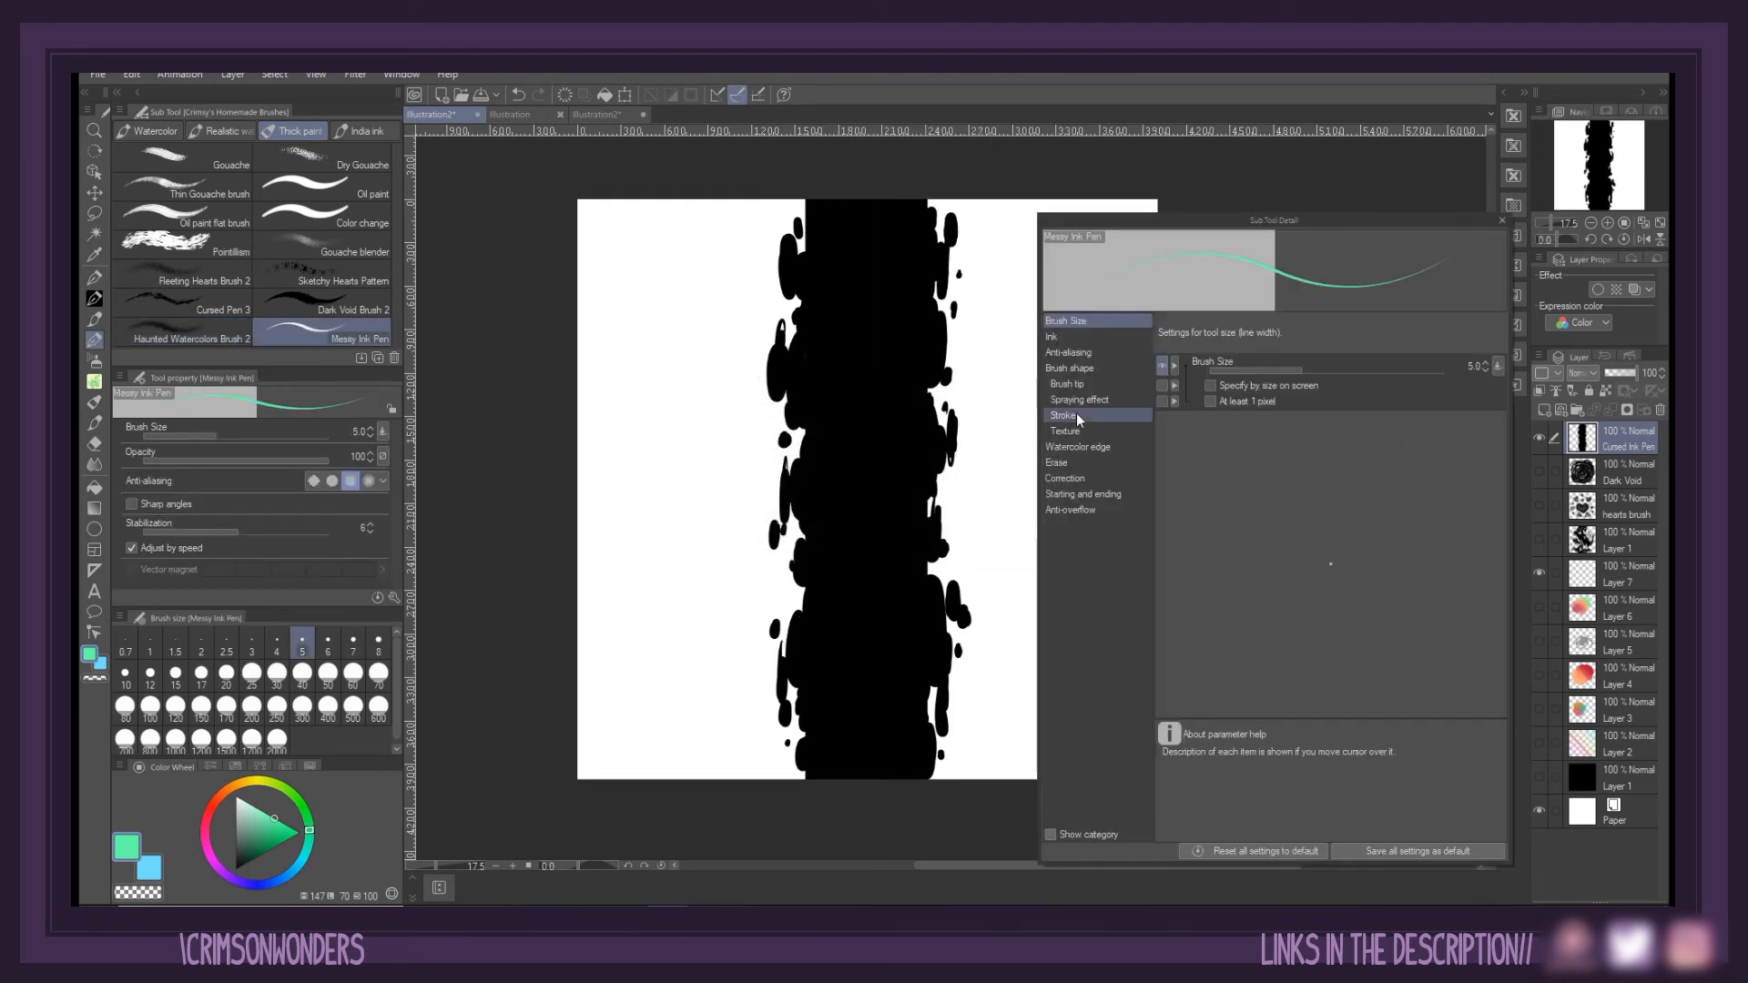
# Switch the Messy Ink Pen's tip shape to Material and add the jagged strip as its brush tip
pyautogui.click(1067, 383)
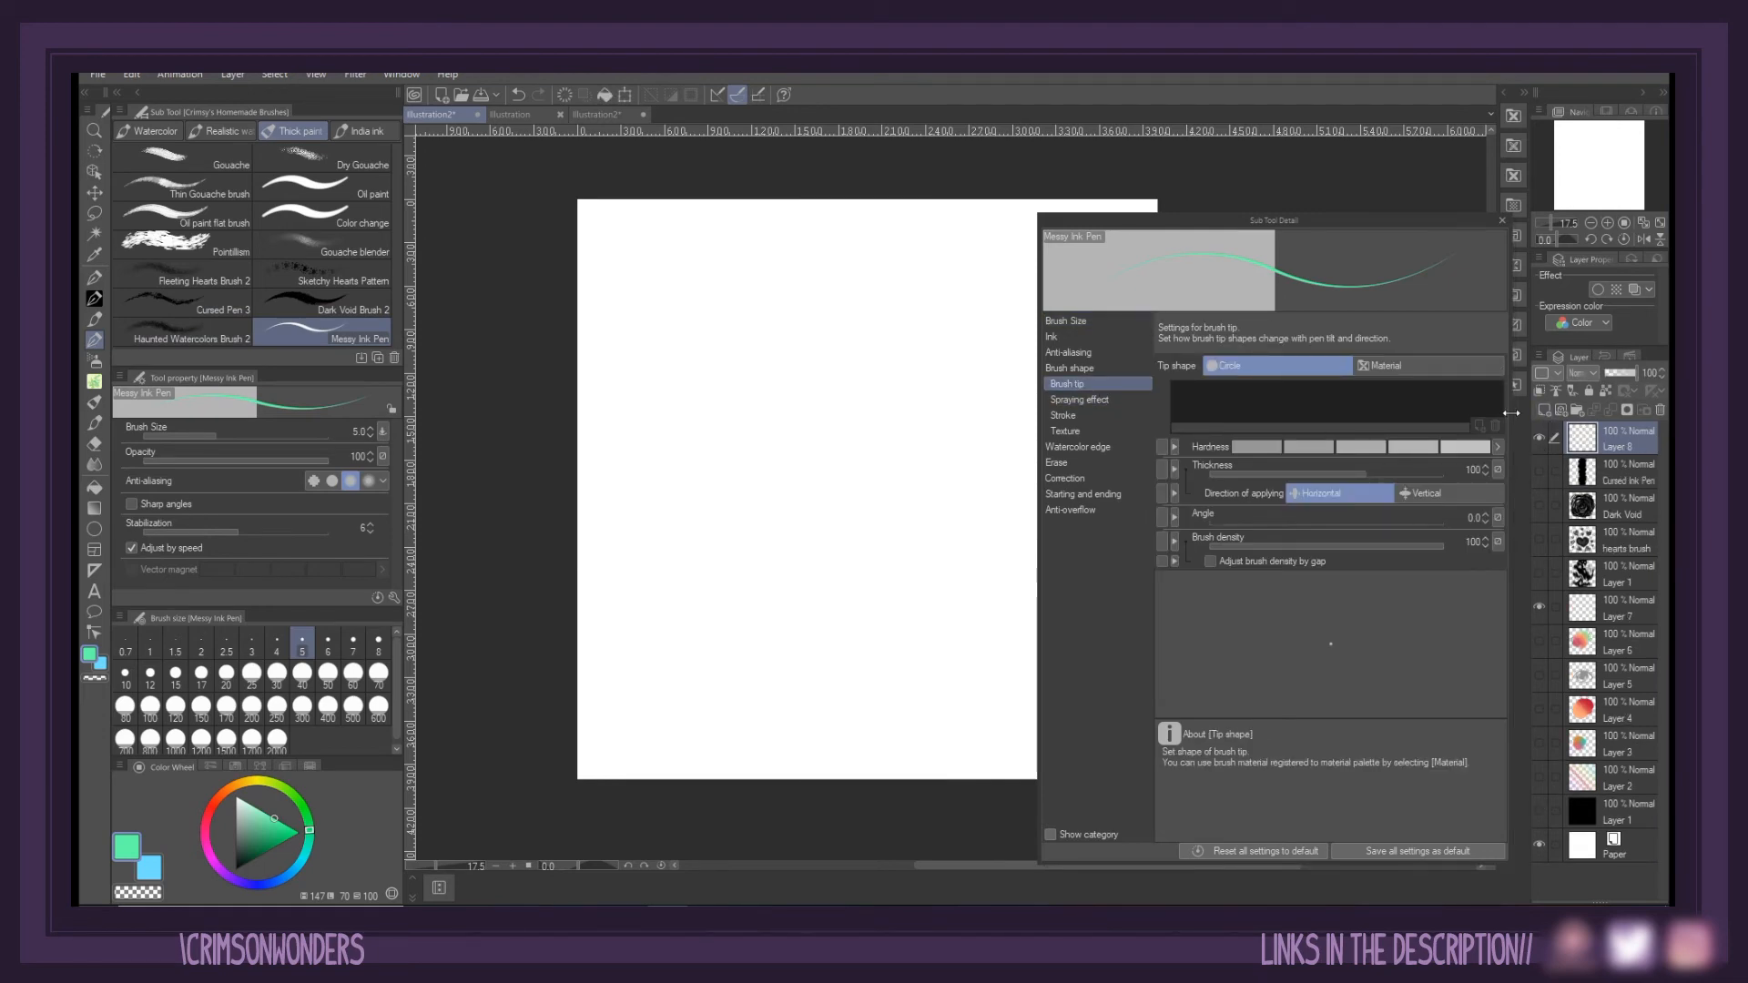
pyautogui.click(1429, 366)
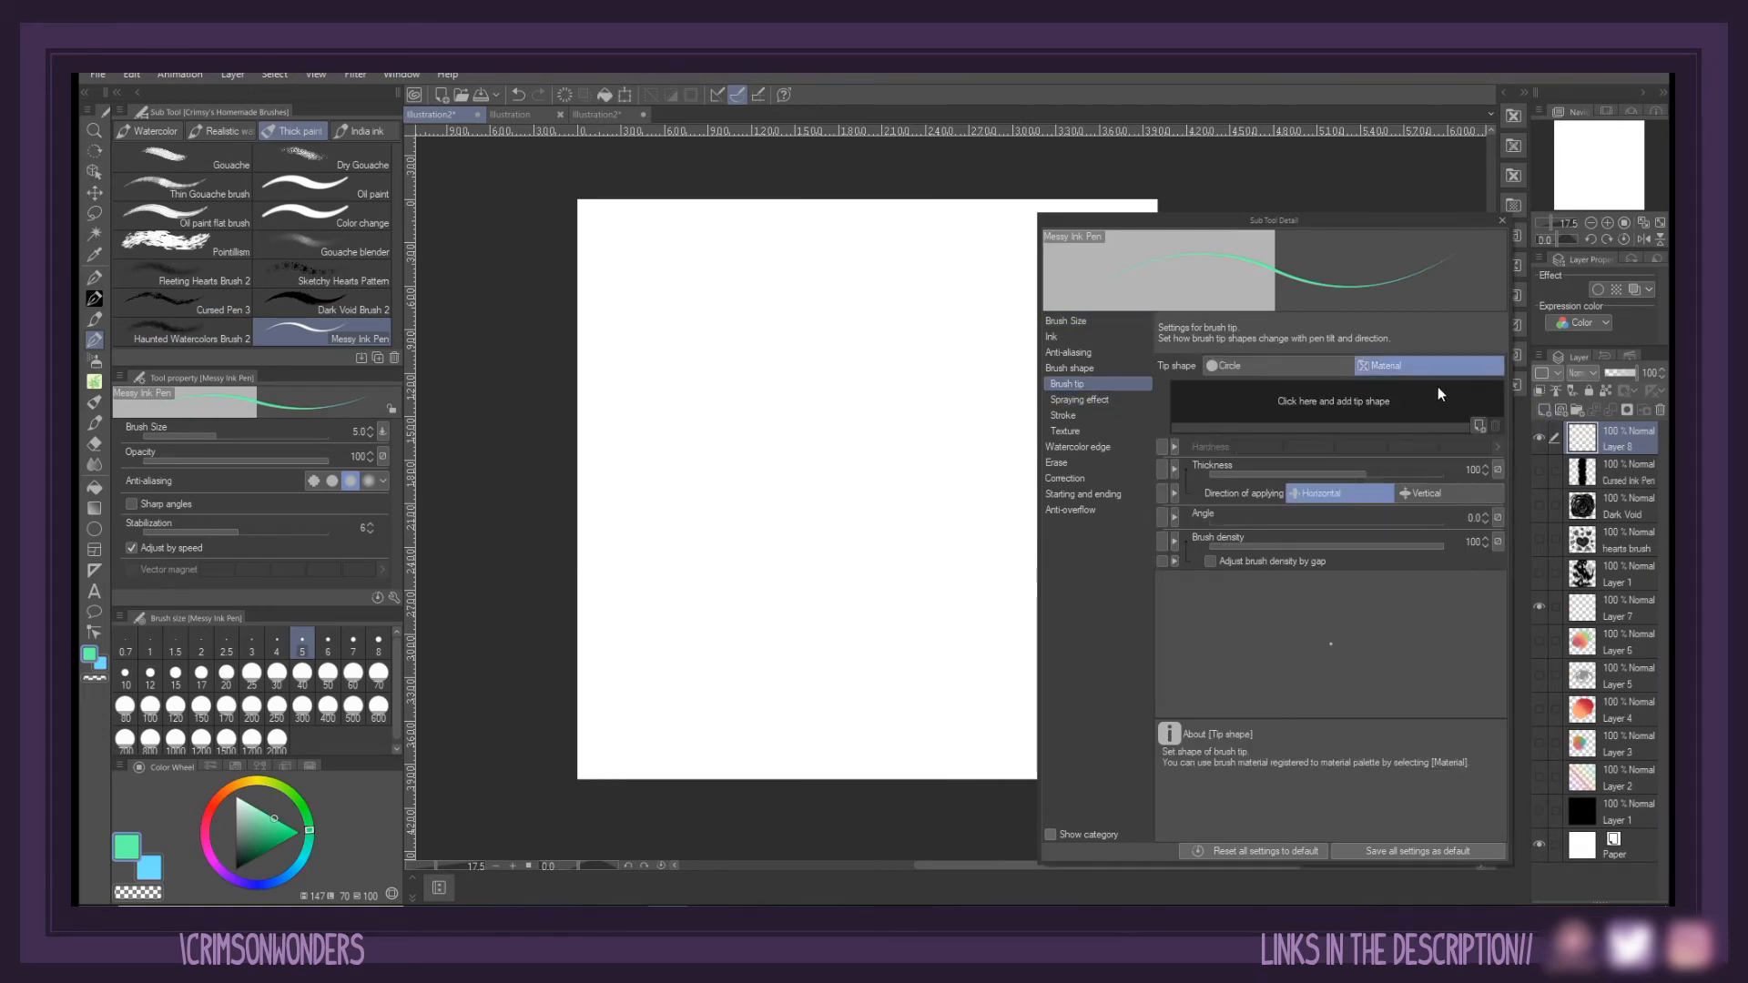
pyautogui.click(1438, 393)
pyautogui.click(874, 539)
pyautogui.click(1073, 292)
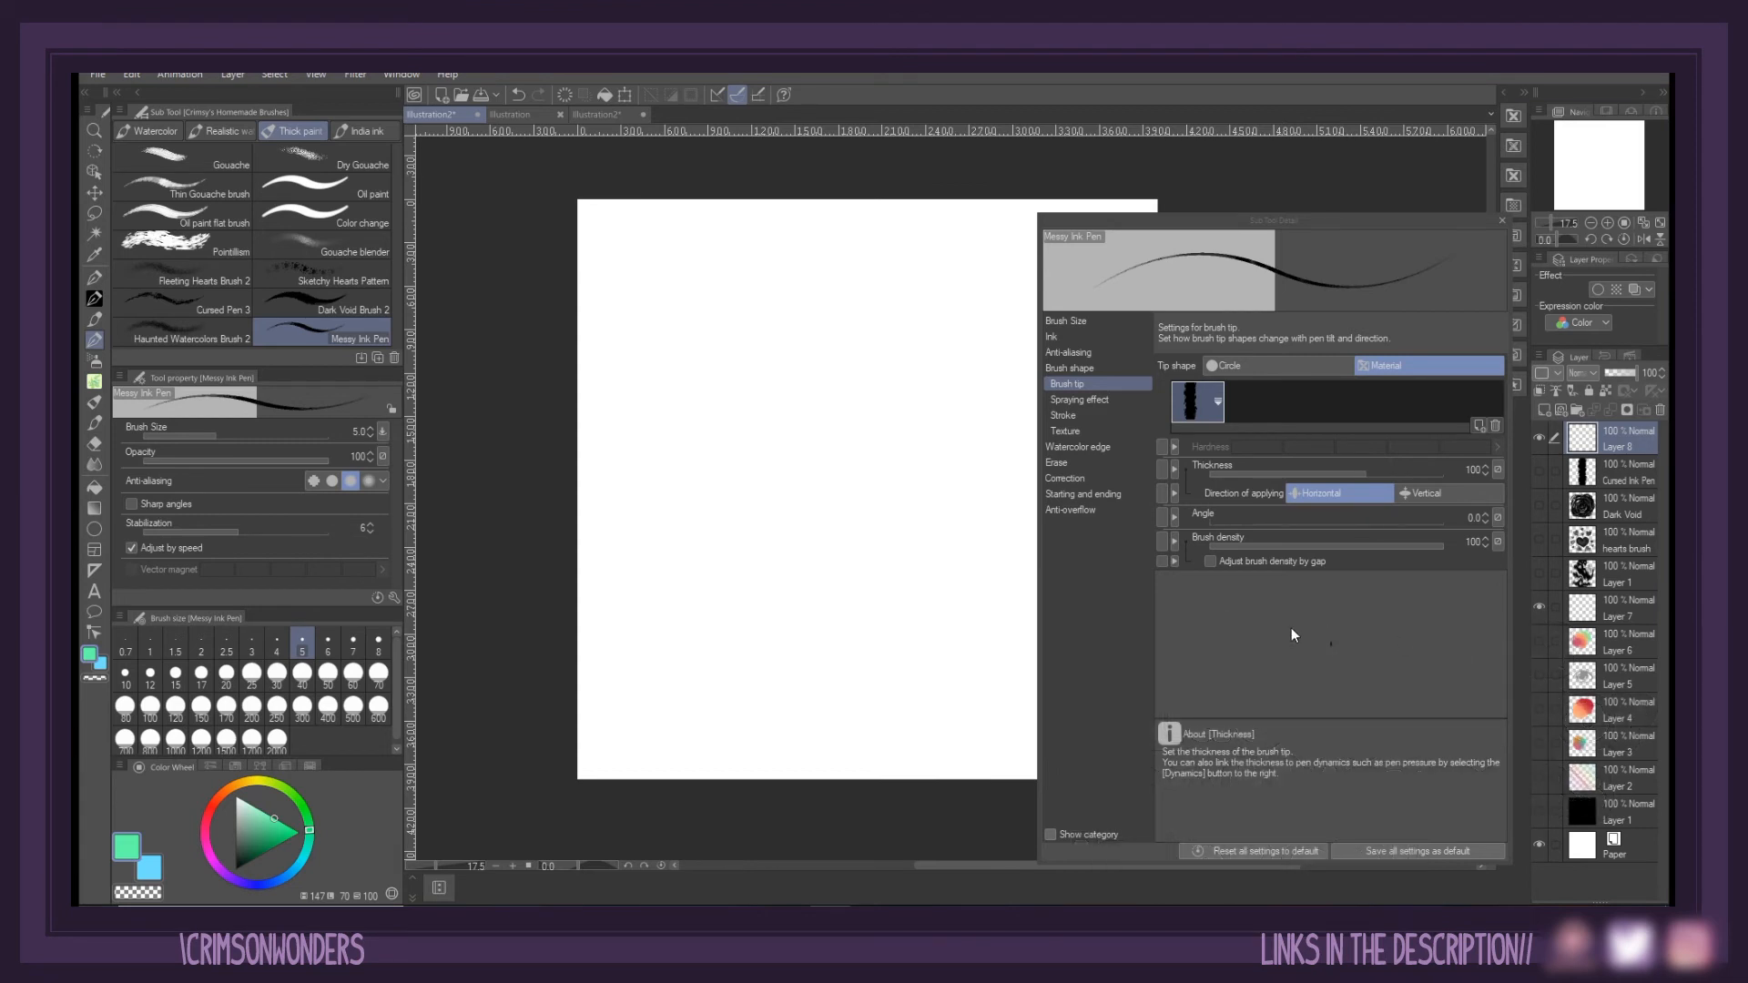
# Turn on Ribbon for the pen's stroke, set the brush size to 147.3, and undo a test stroke on the canvas
pyautogui.click(1106, 416)
pyautogui.click(1197, 439)
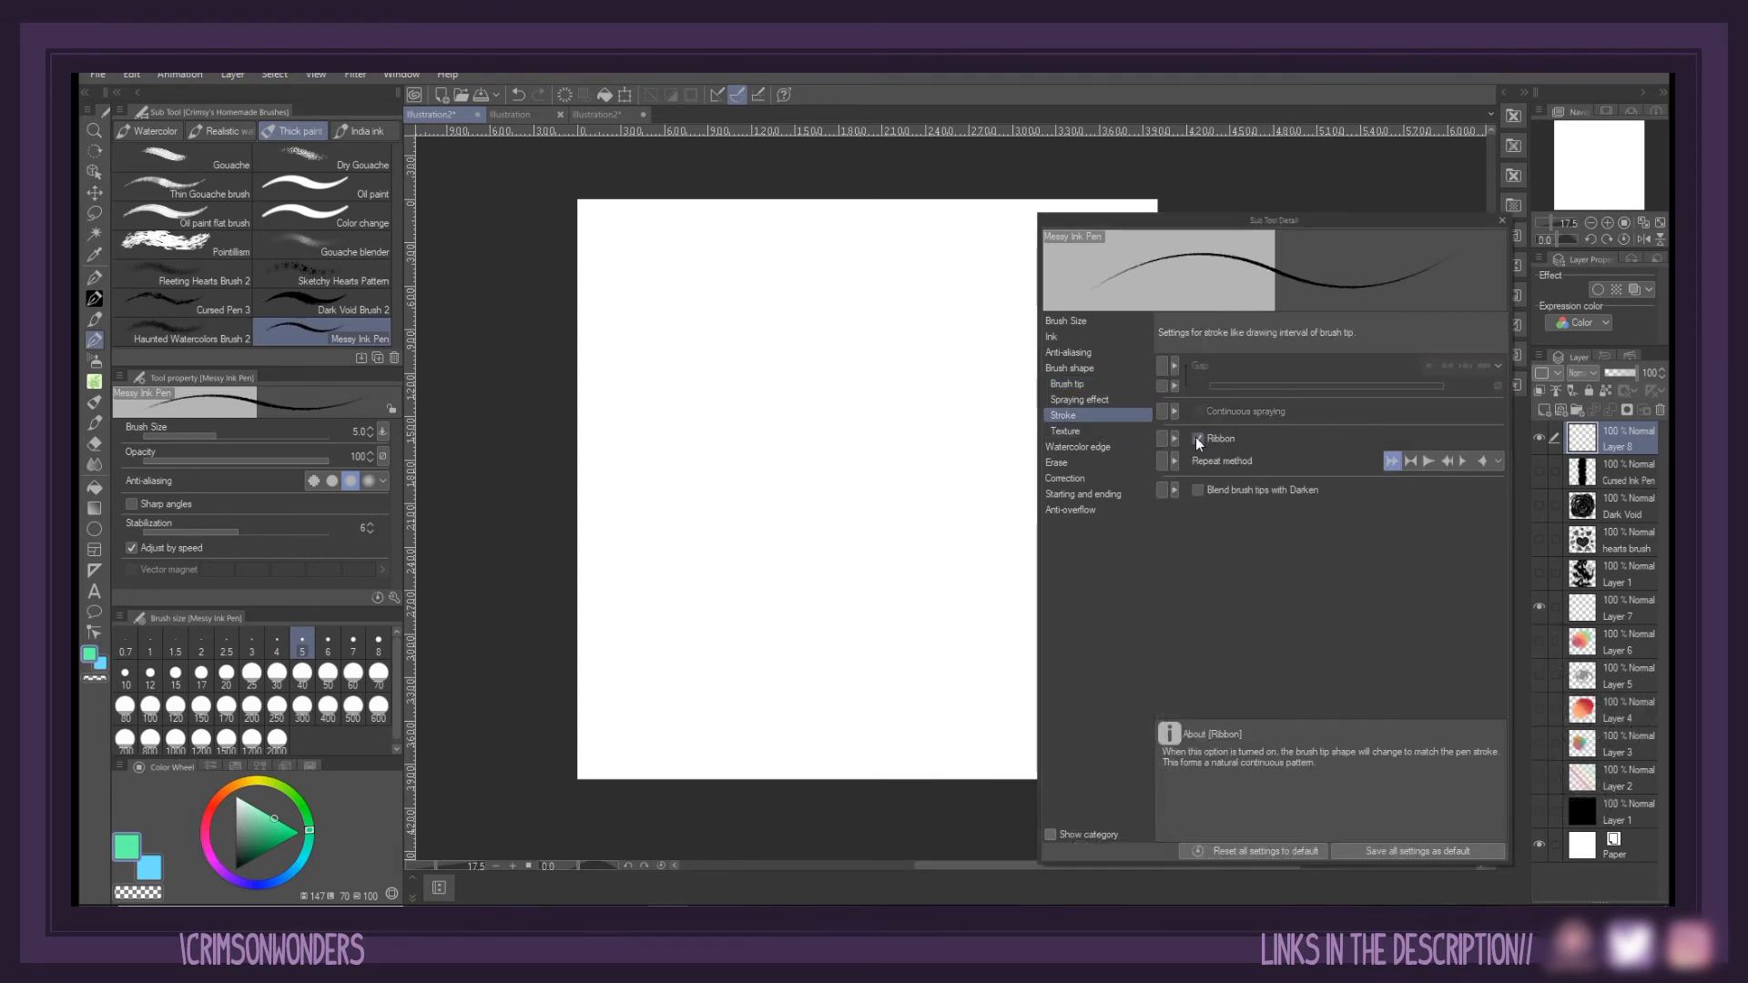
pyautogui.click(281, 436)
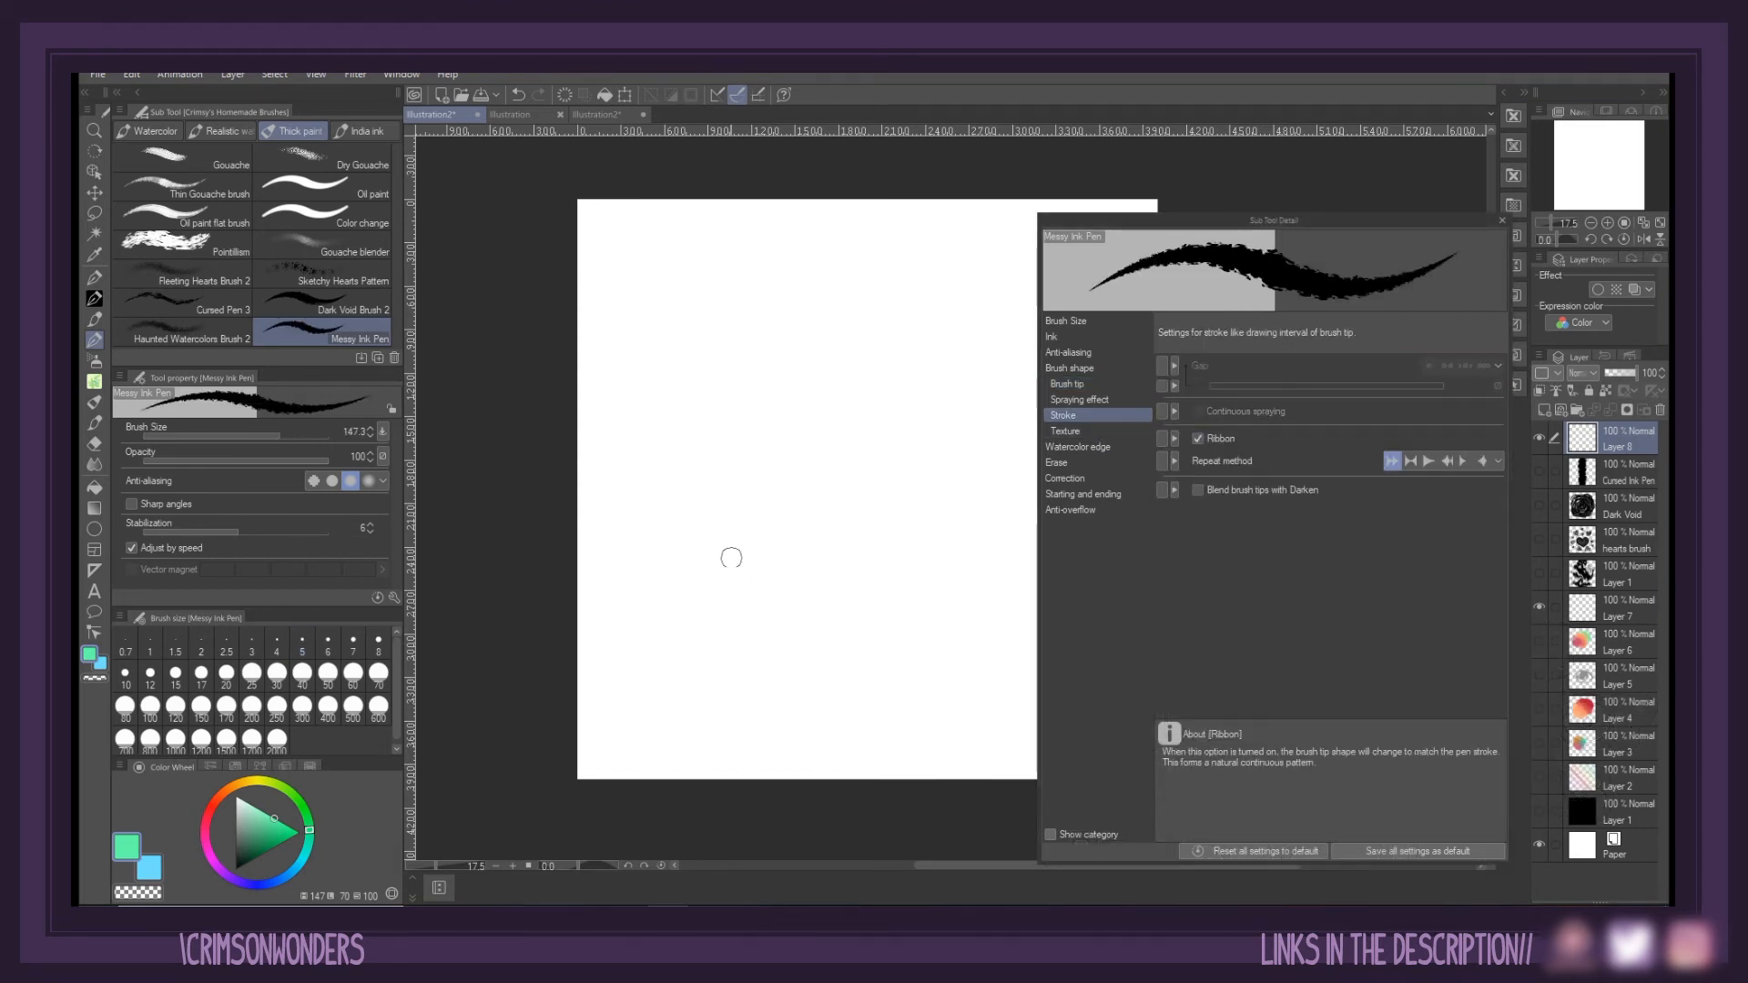
pyautogui.moveTo(712, 561)
pyautogui.mouseDown()
pyautogui.moveTo(758, 522)
pyautogui.moveTo(855, 364)
pyautogui.moveTo(860, 294)
pyautogui.mouseUp()
pyautogui.hotkey('ctrl', 'z')
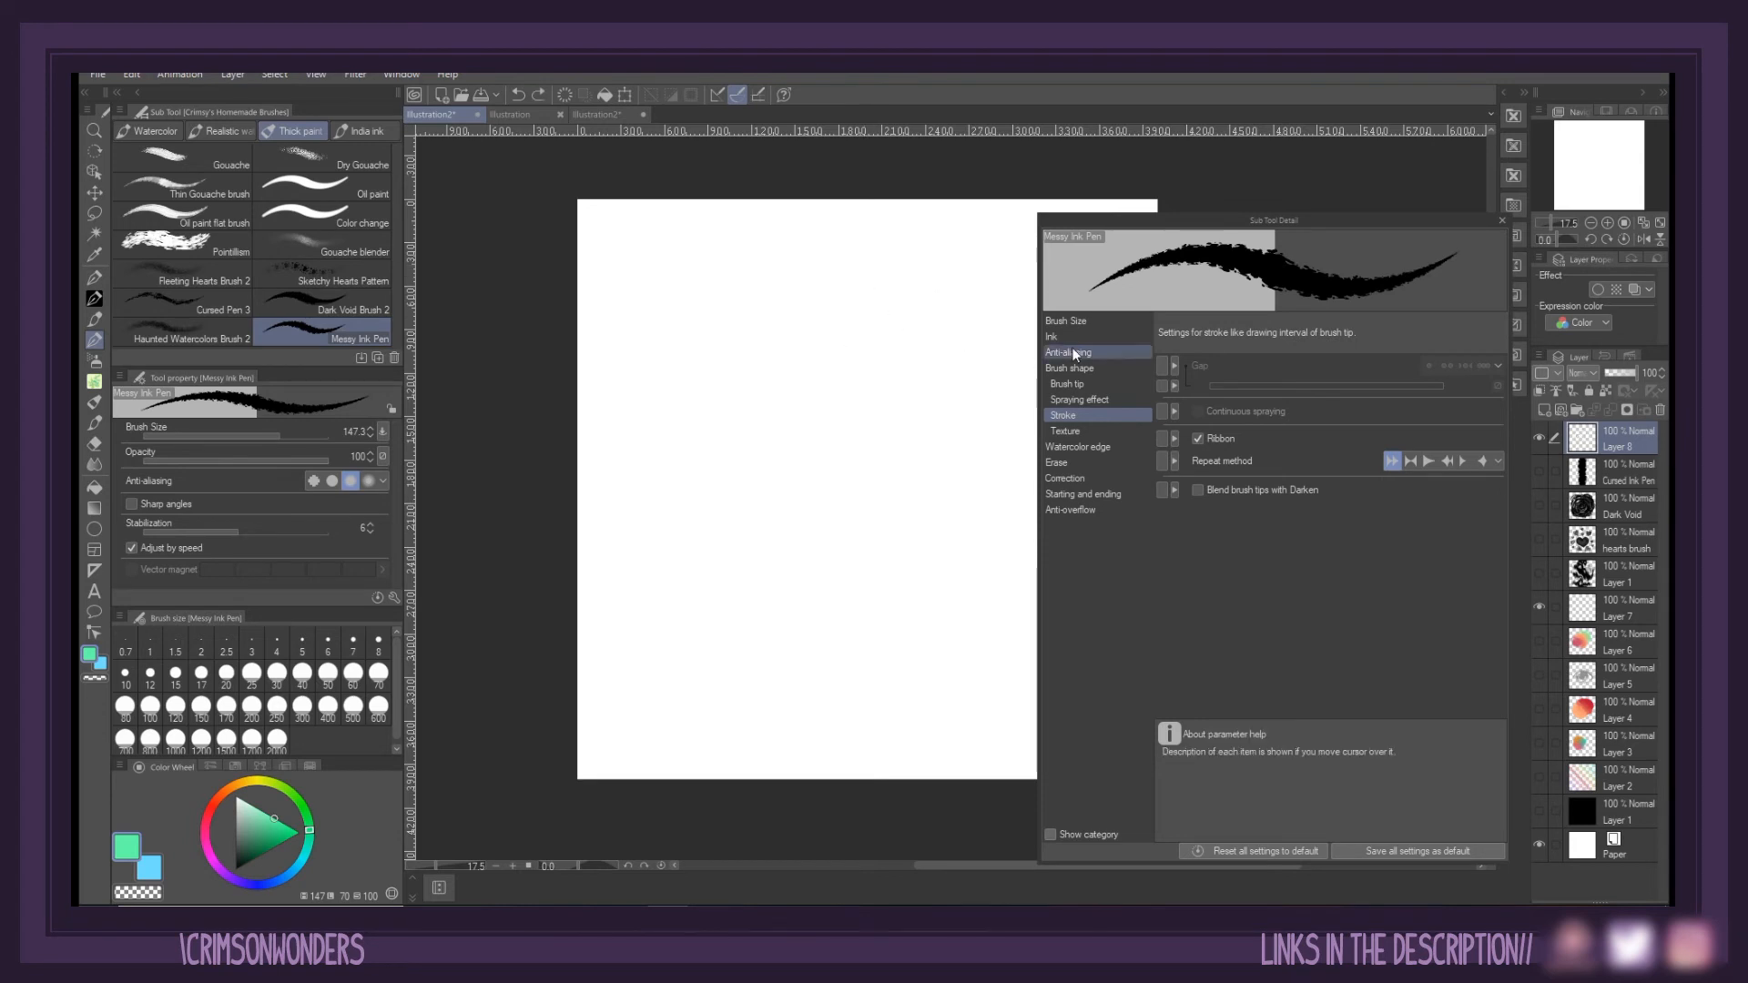
# Enable color mixing in Blend mode for the pen's ink and set the density of paint to 100
pyautogui.click(1089, 334)
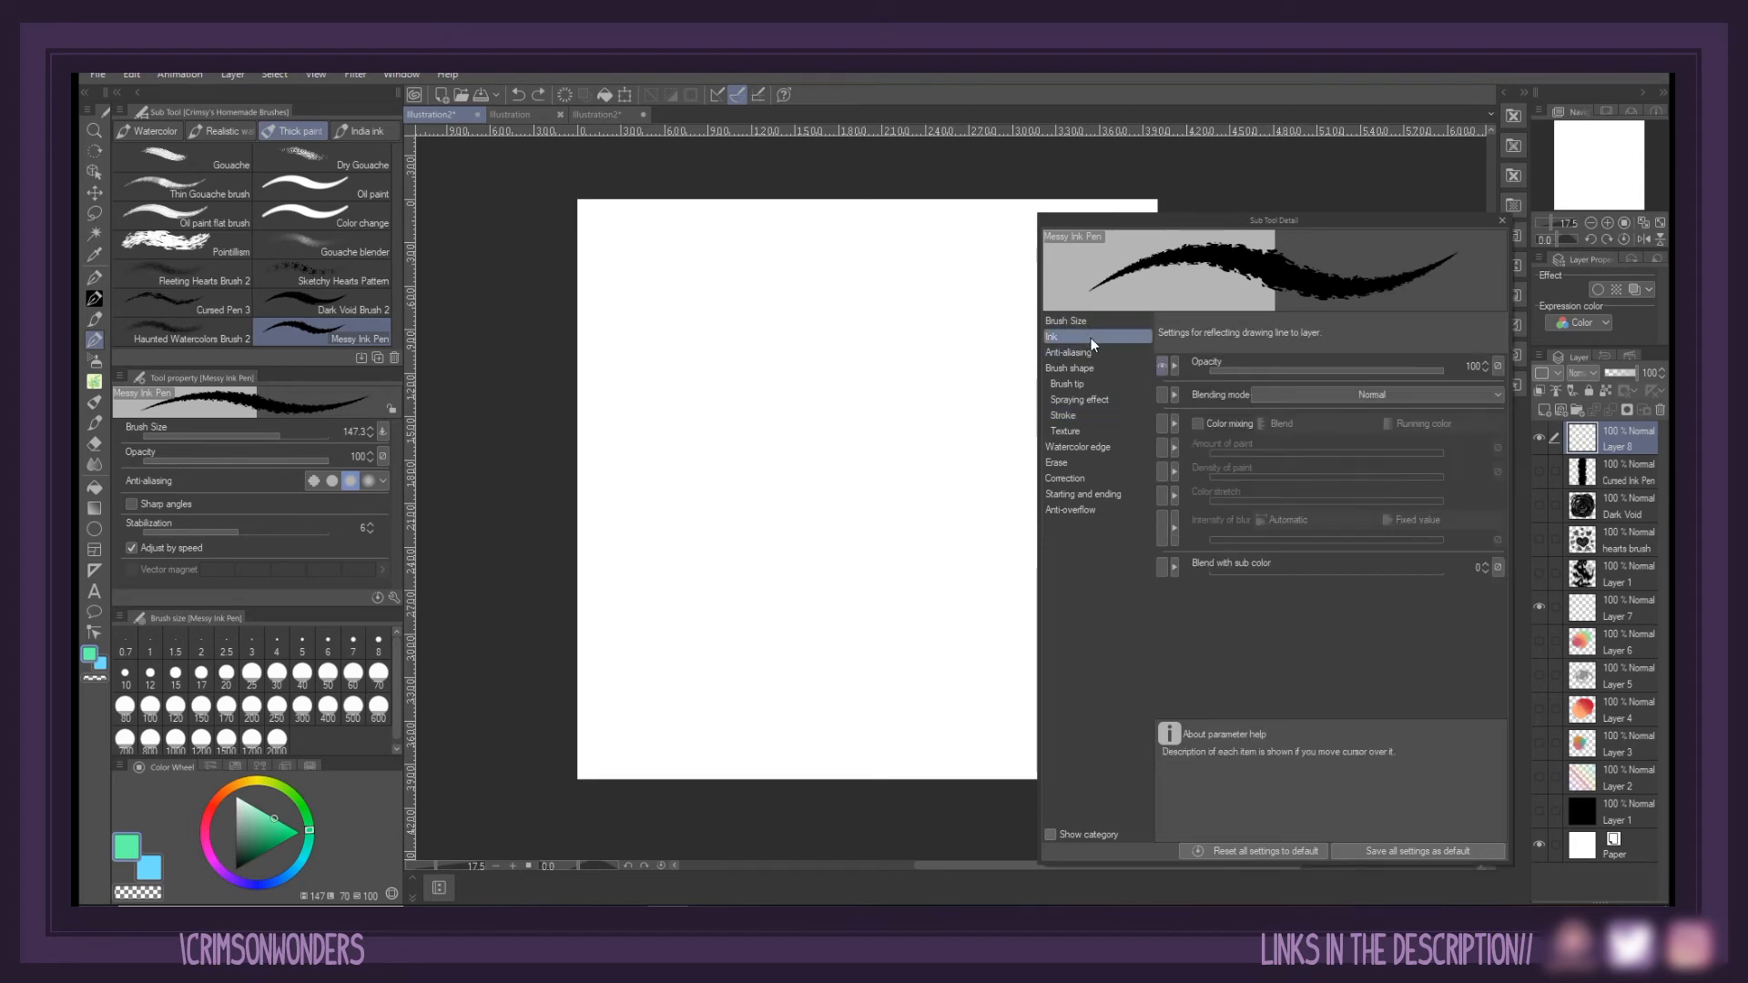
pyautogui.click(1198, 423)
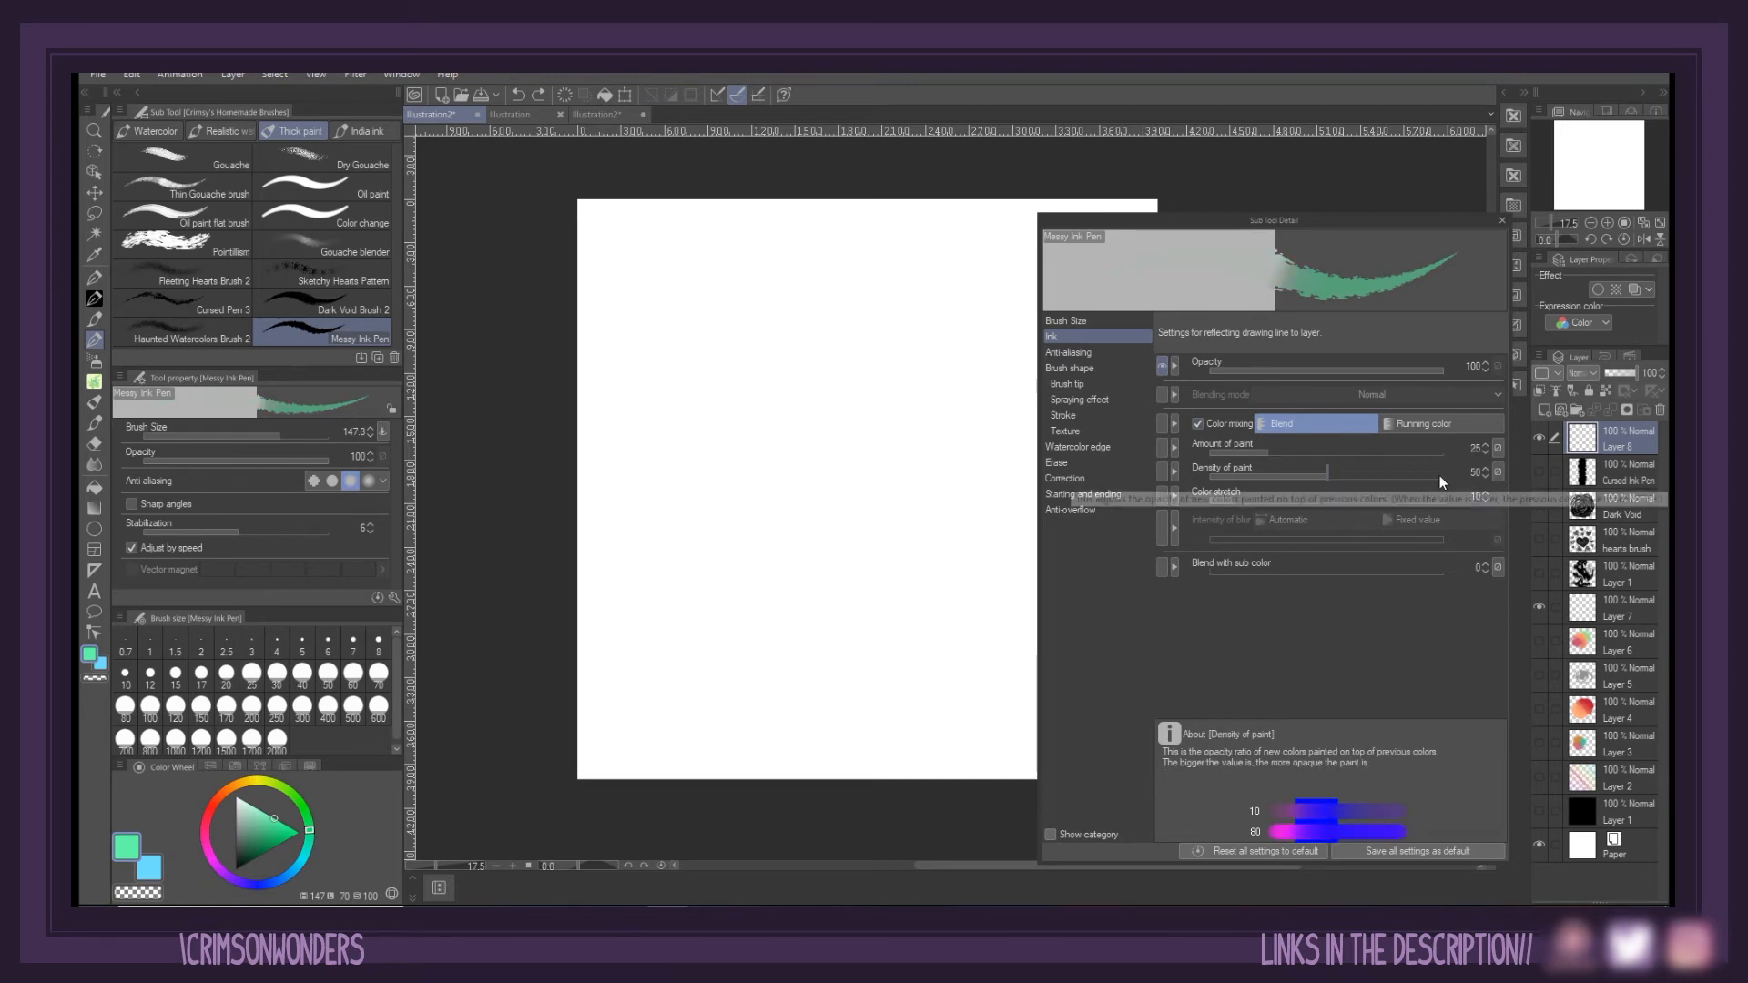
pyautogui.moveTo(1440, 475); pyautogui.dragTo(1453, 473)
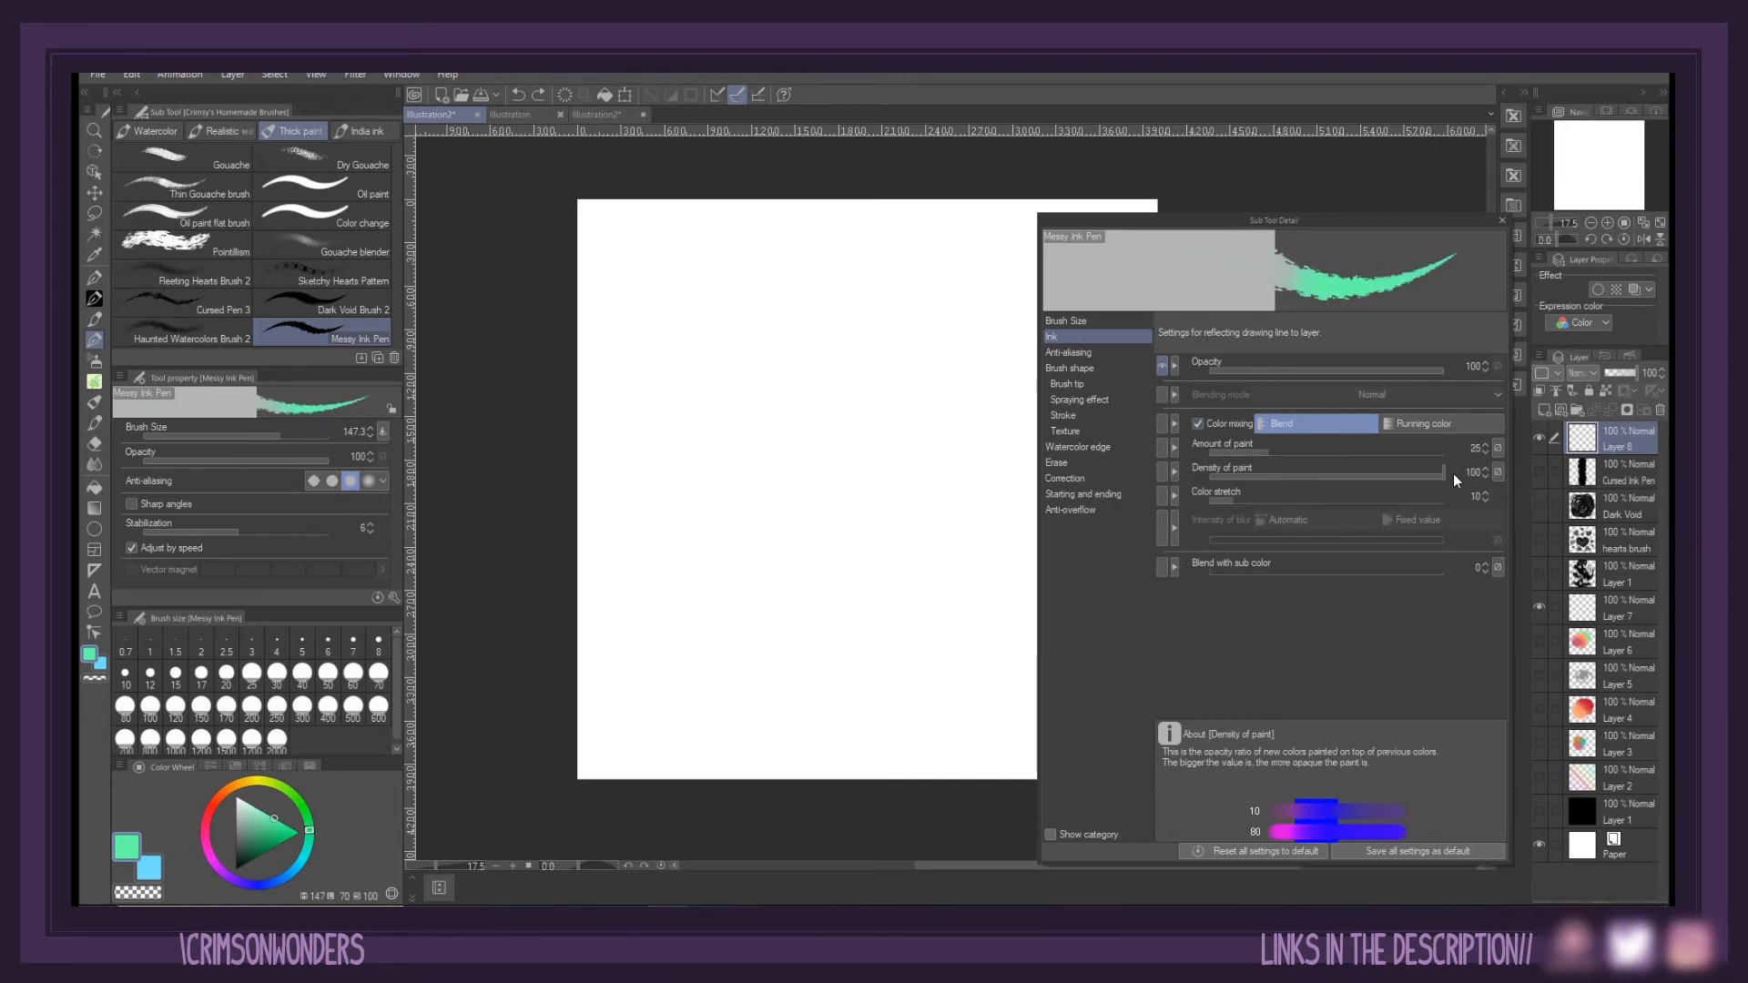
# Apply the インパスト paper texture to the pen with texture density 100 and scale ratio 72
pyautogui.click(1092, 429)
pyautogui.click(1280, 364)
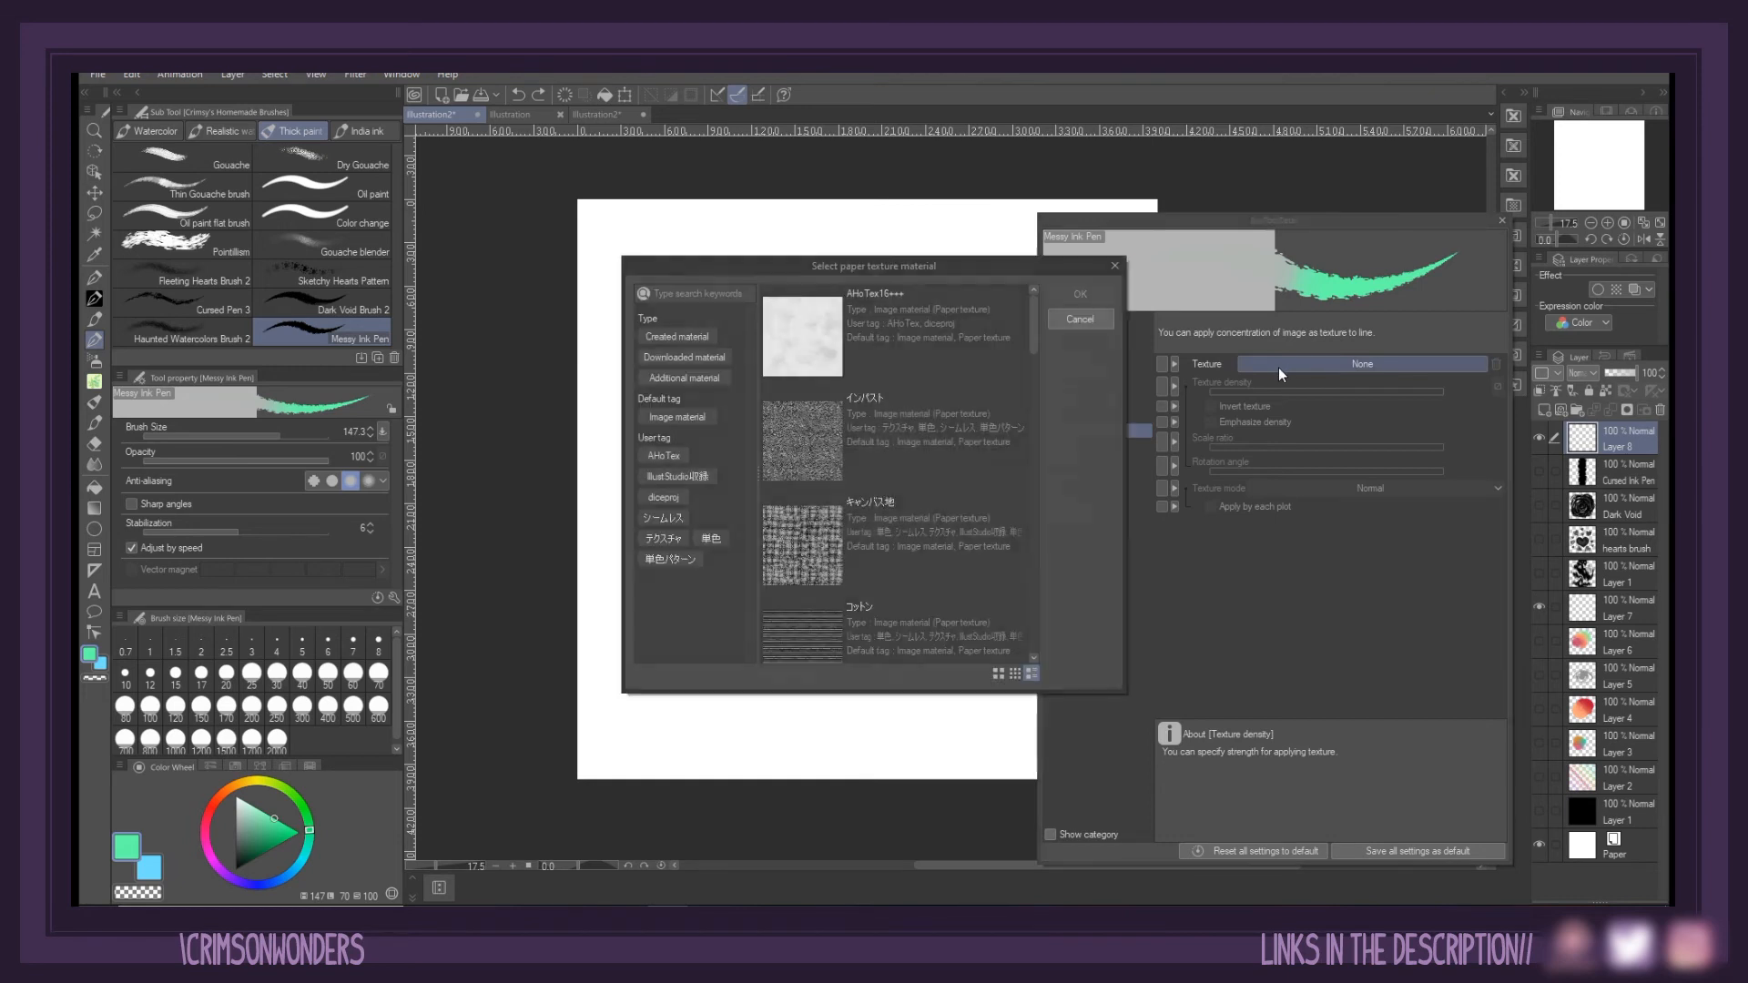
pyautogui.click(805, 441)
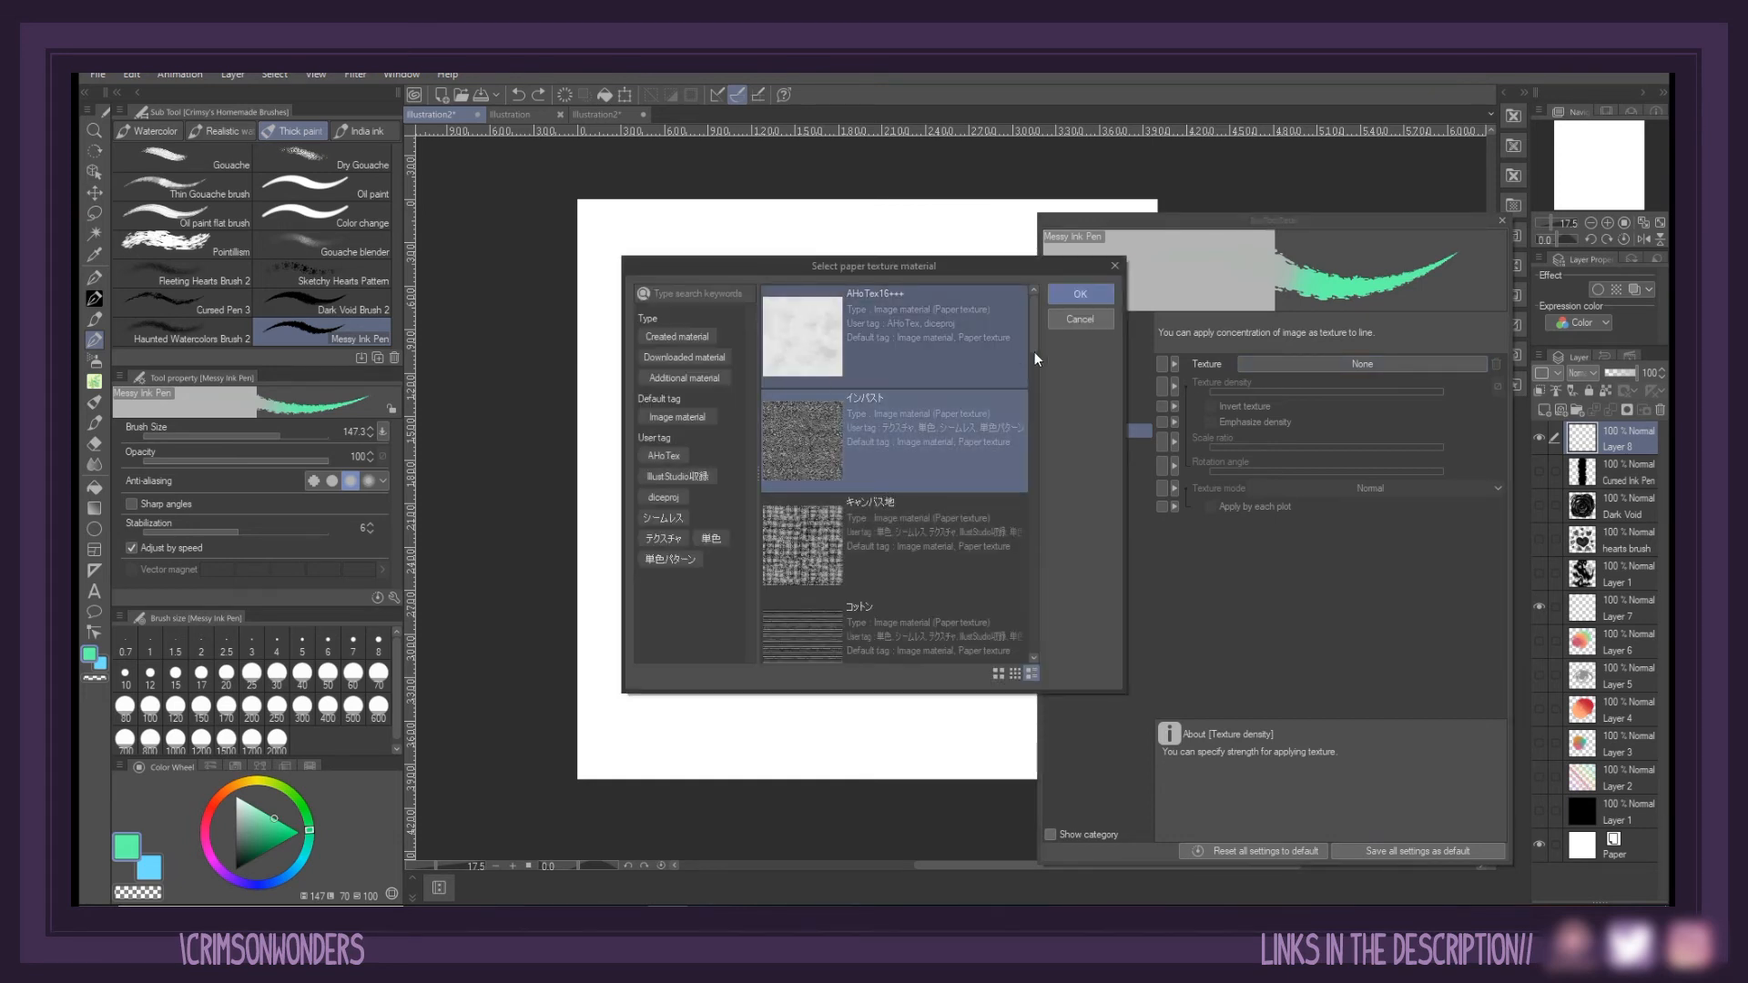
pyautogui.click(1082, 293)
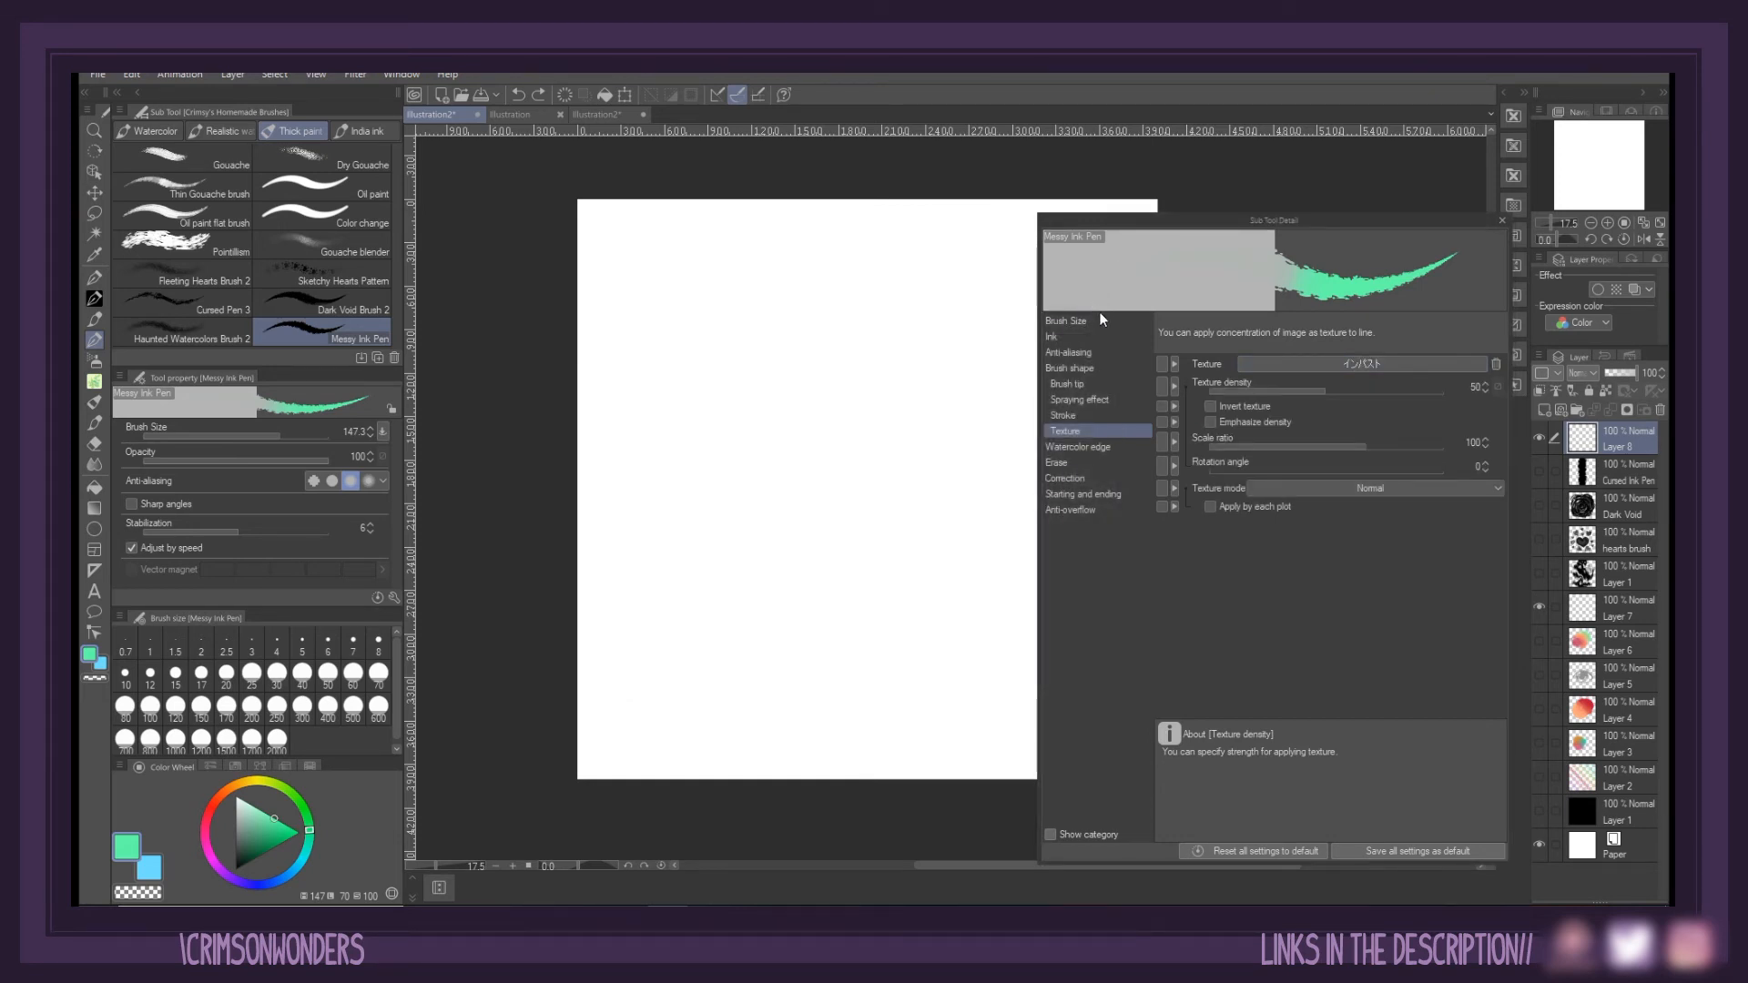
pyautogui.click(1475, 388)
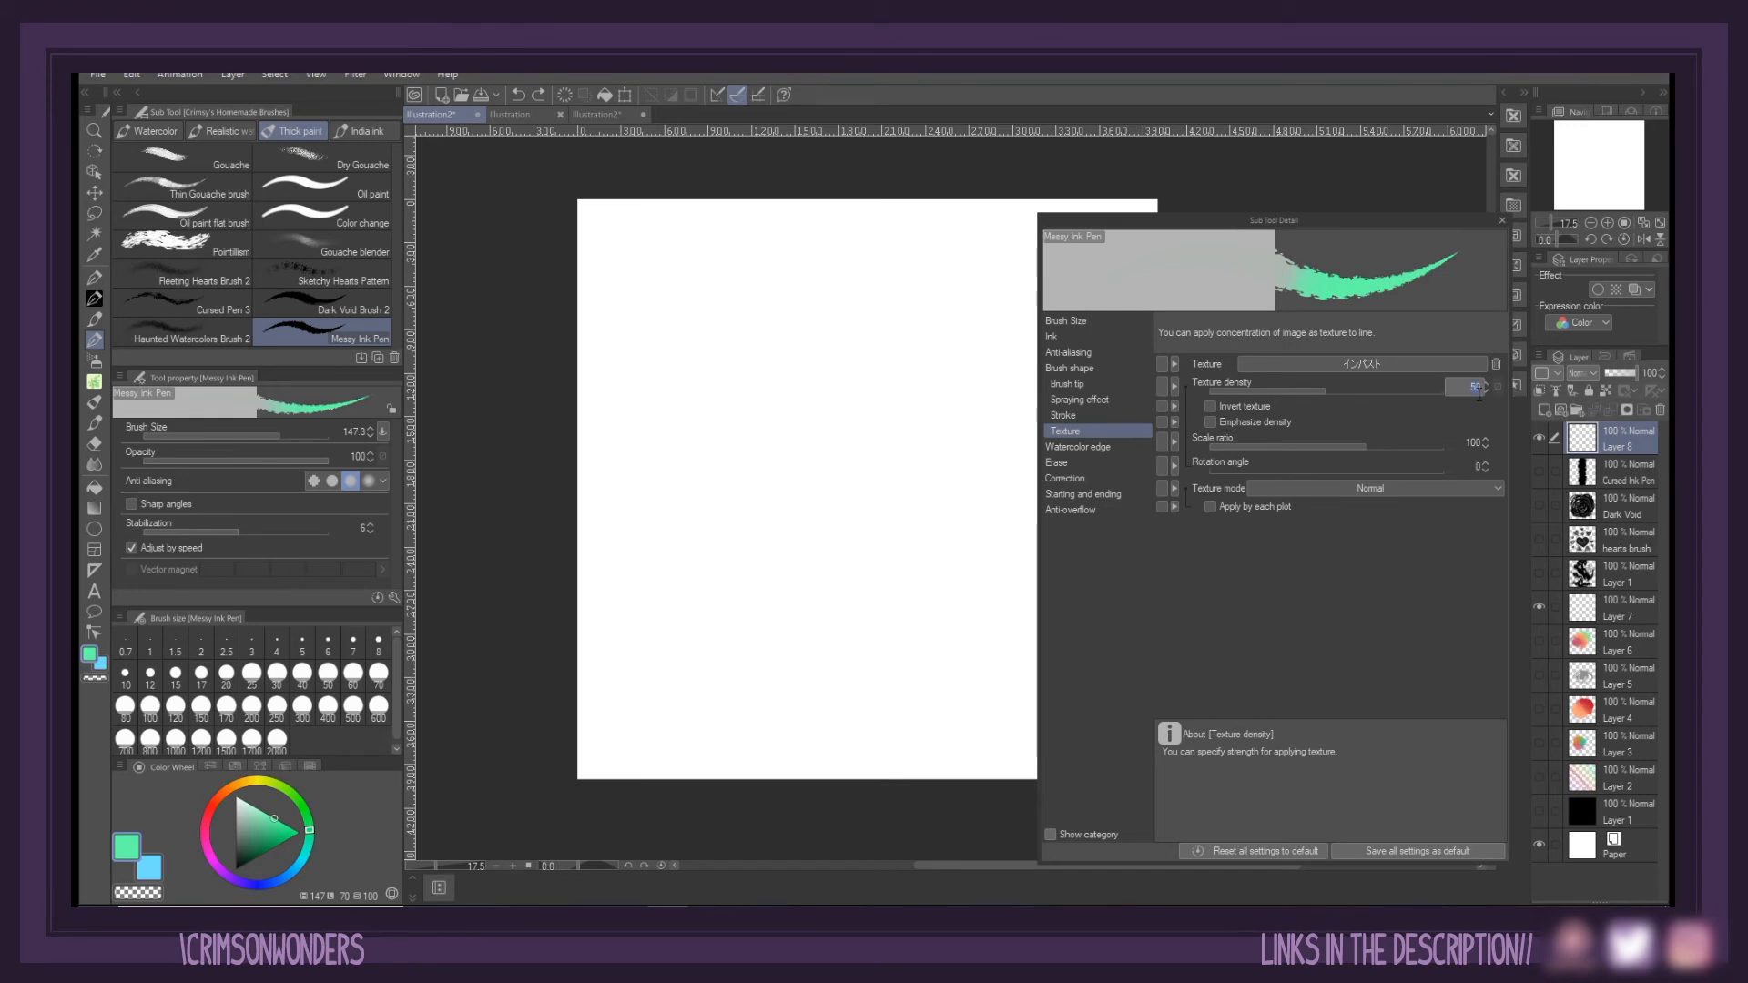
pyautogui.click(1472, 444)
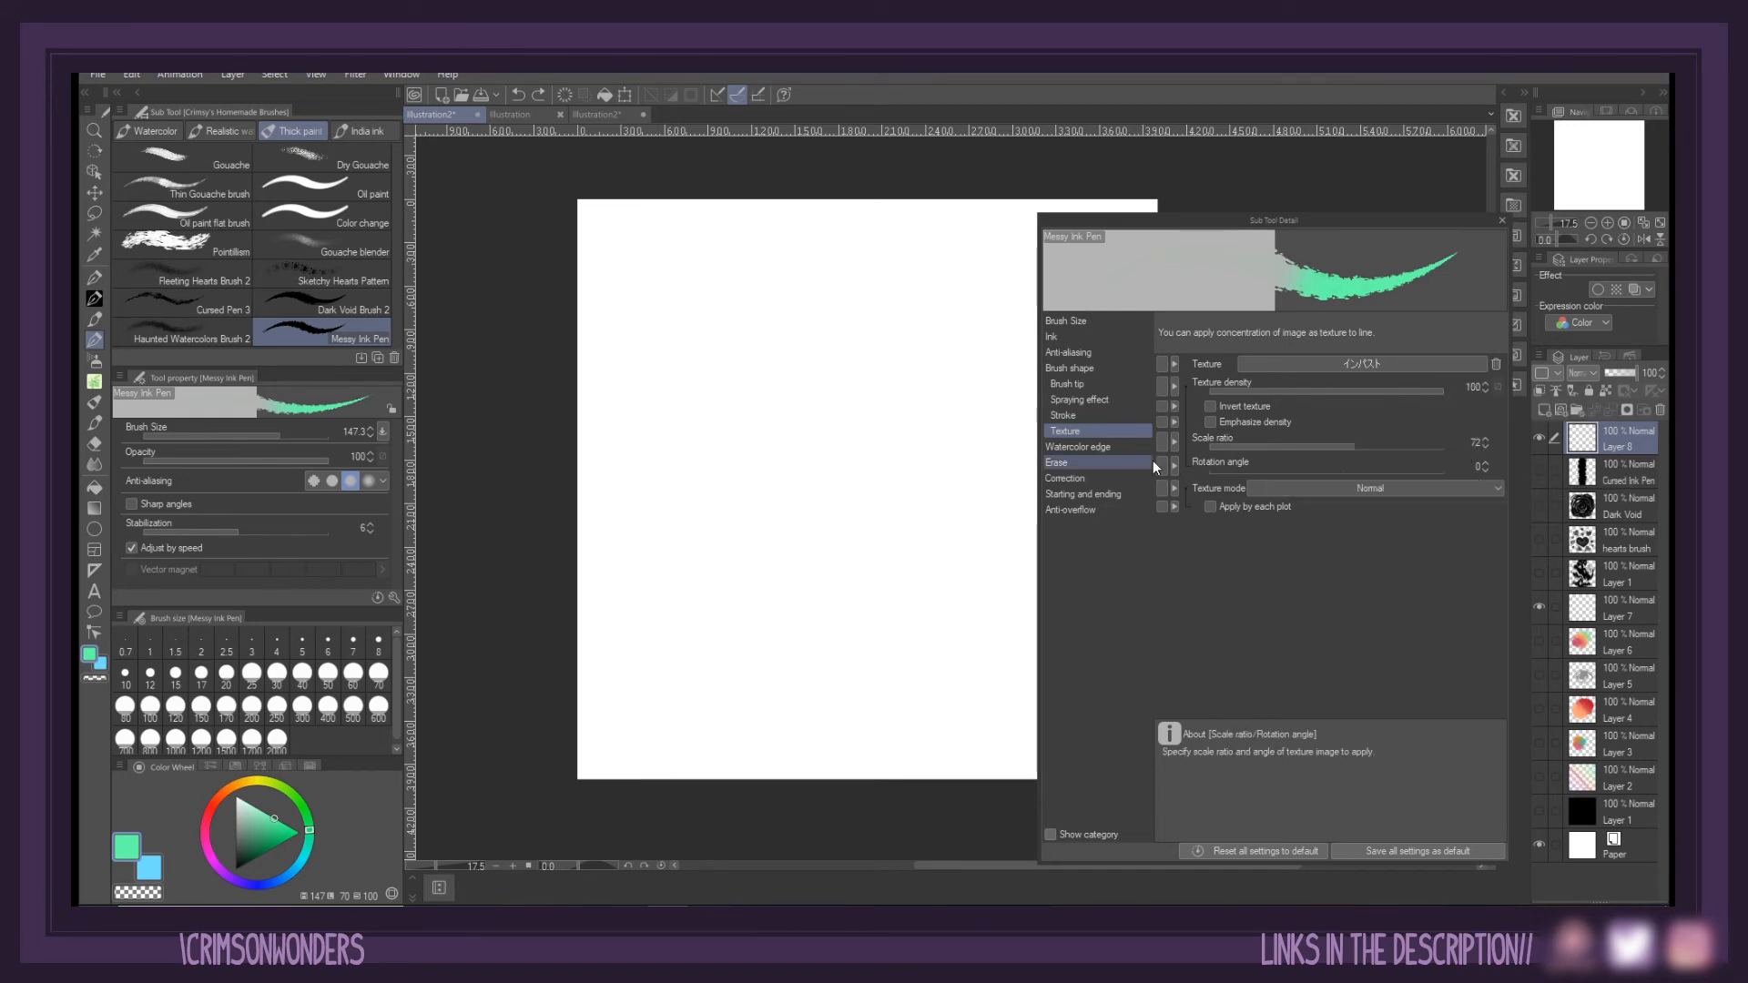
# Hide the Adjust by speed and Sharp angles correction options from the pen's tool properties
pyautogui.click(1112, 479)
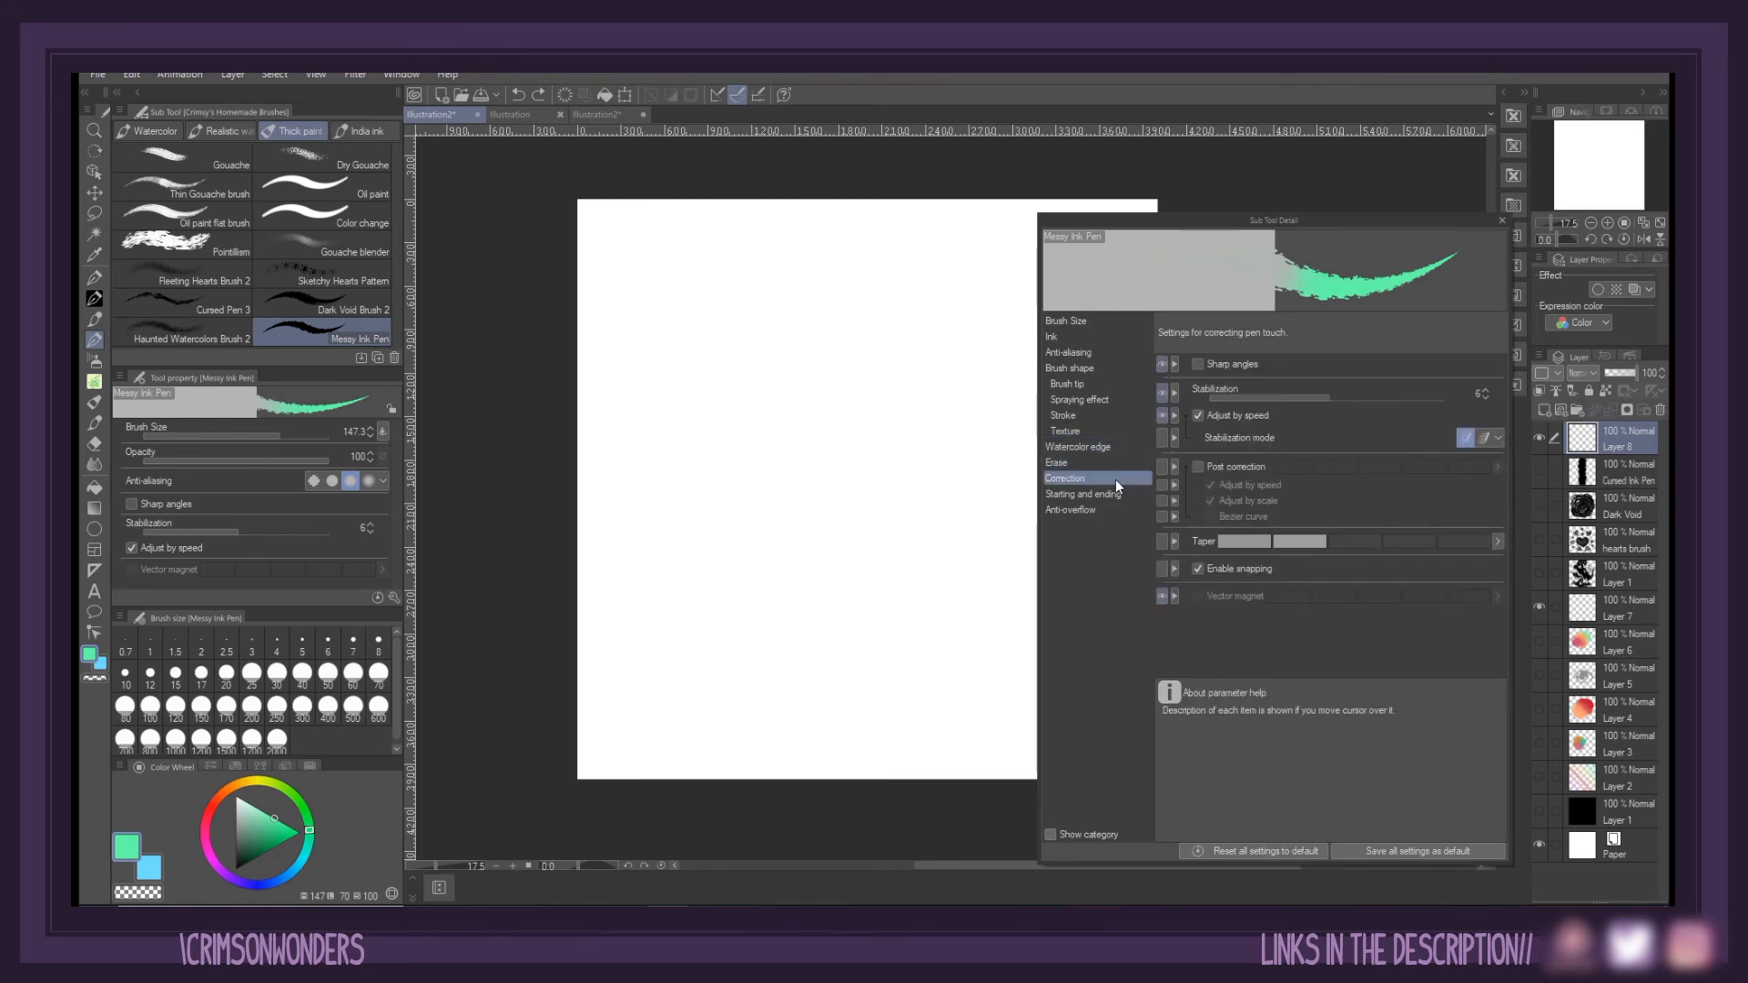
pyautogui.click(1162, 415)
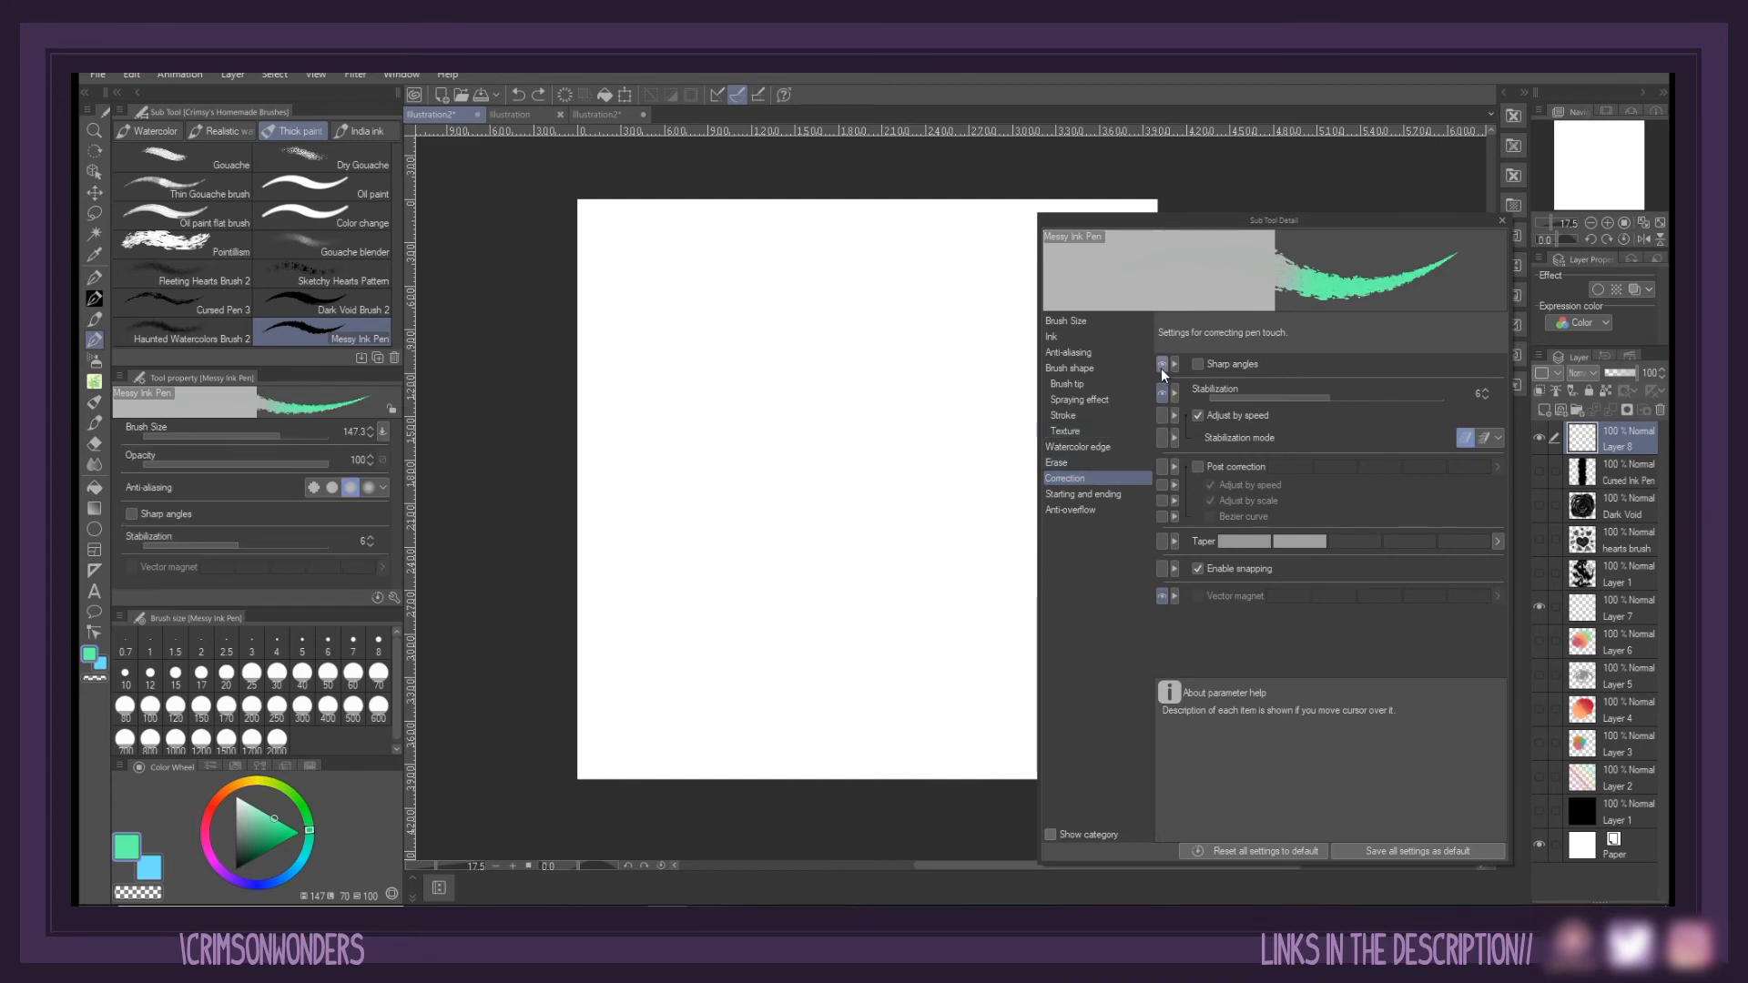
pyautogui.click(1162, 364)
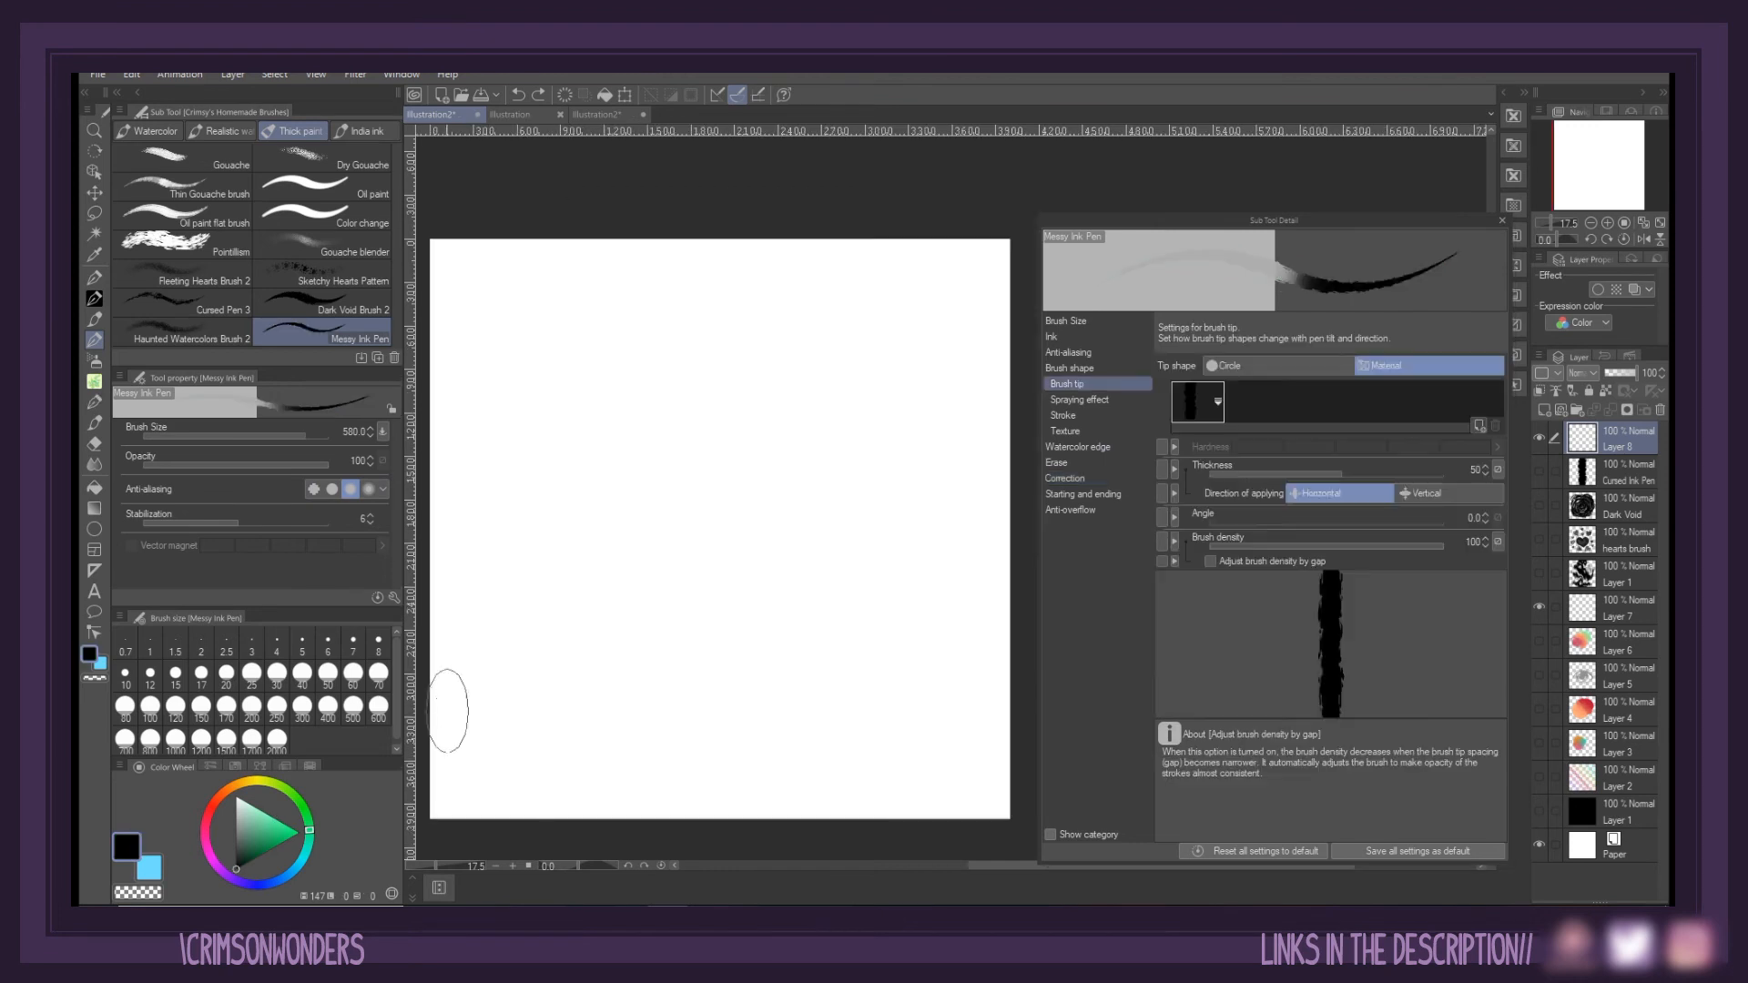
# Test the pen with diagonal strokes on the blank canvas, trying stabilization values of 0 and 100
pyautogui.moveTo(455, 724); pyautogui.dragTo(944, 375)
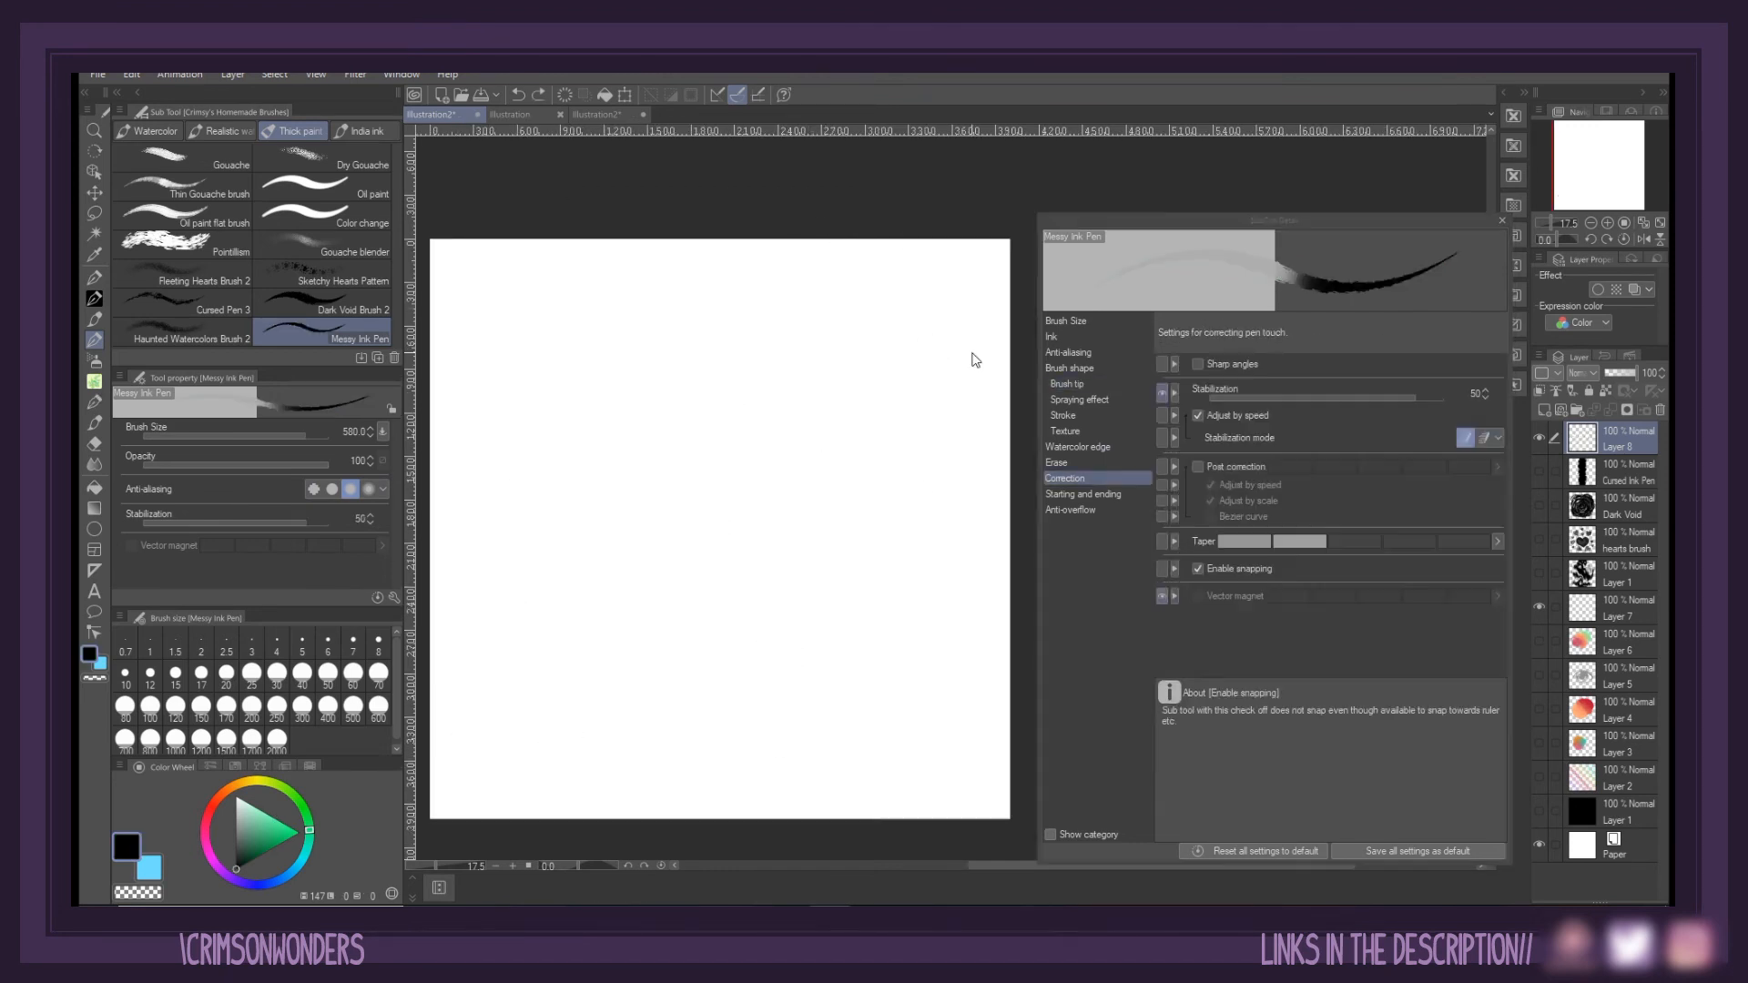
pyautogui.click(1215, 402)
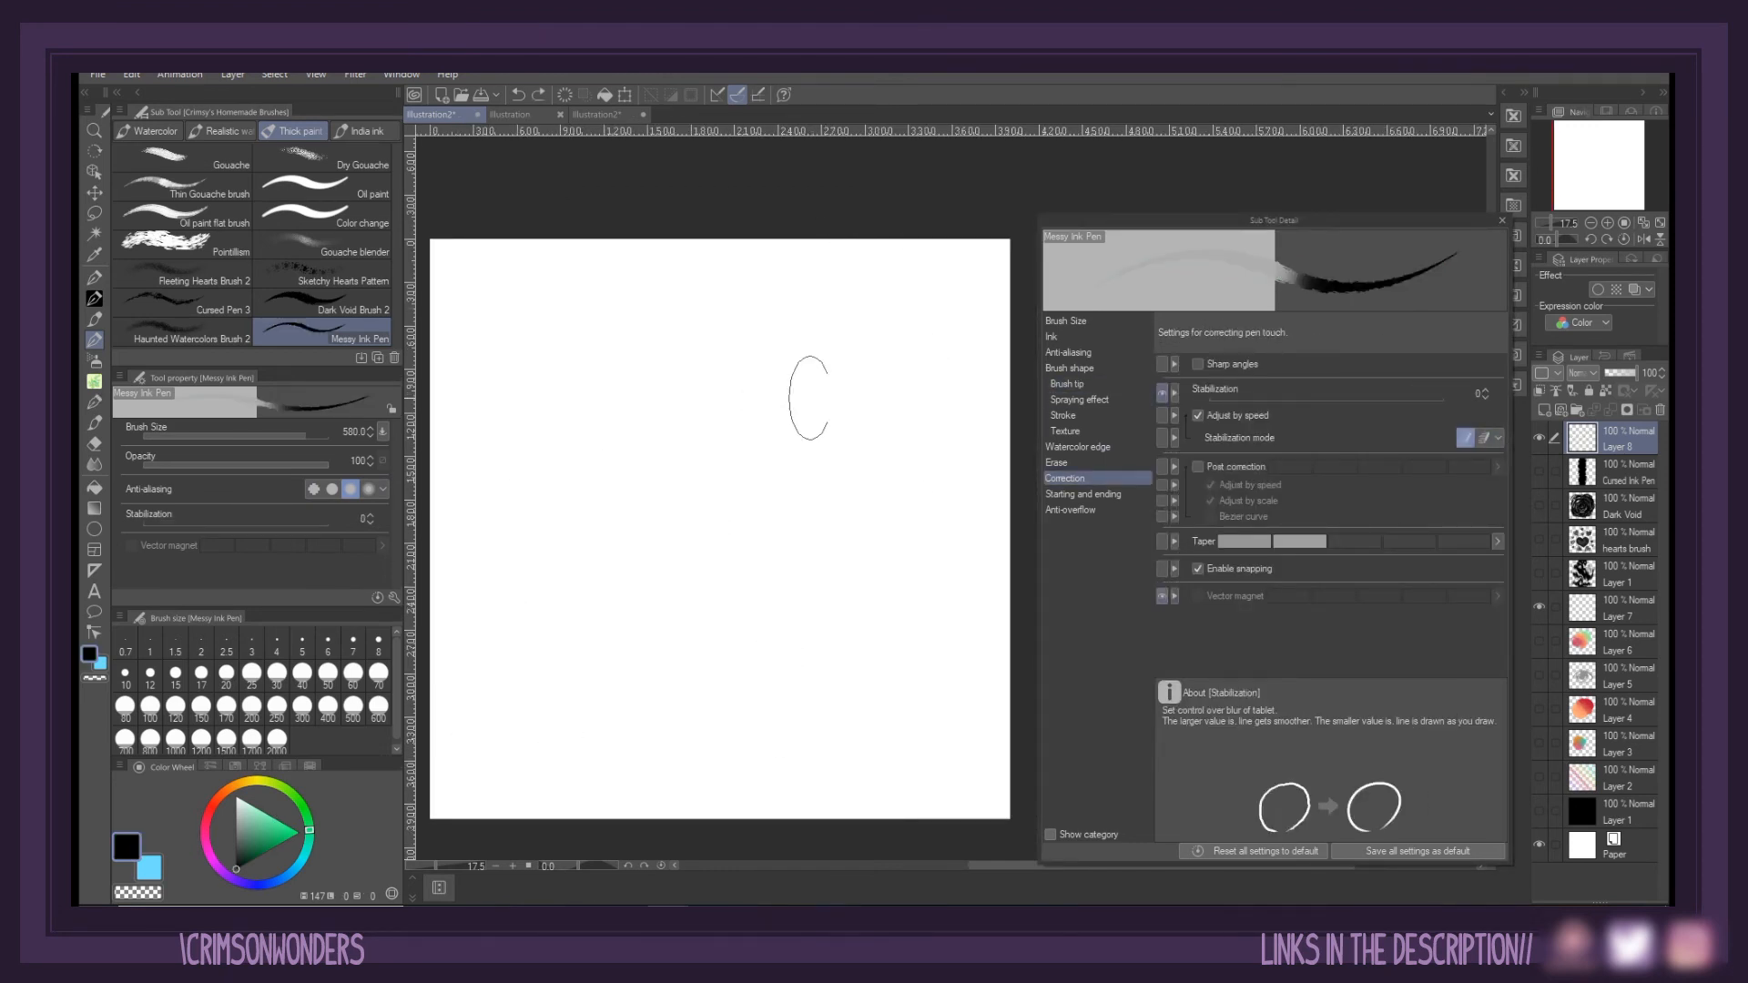
pyautogui.moveTo(808, 393)
pyautogui.mouseDown()
pyautogui.moveTo(488, 532)
pyautogui.moveTo(695, 644)
pyautogui.moveTo(678, 566)
pyautogui.mouseUp()
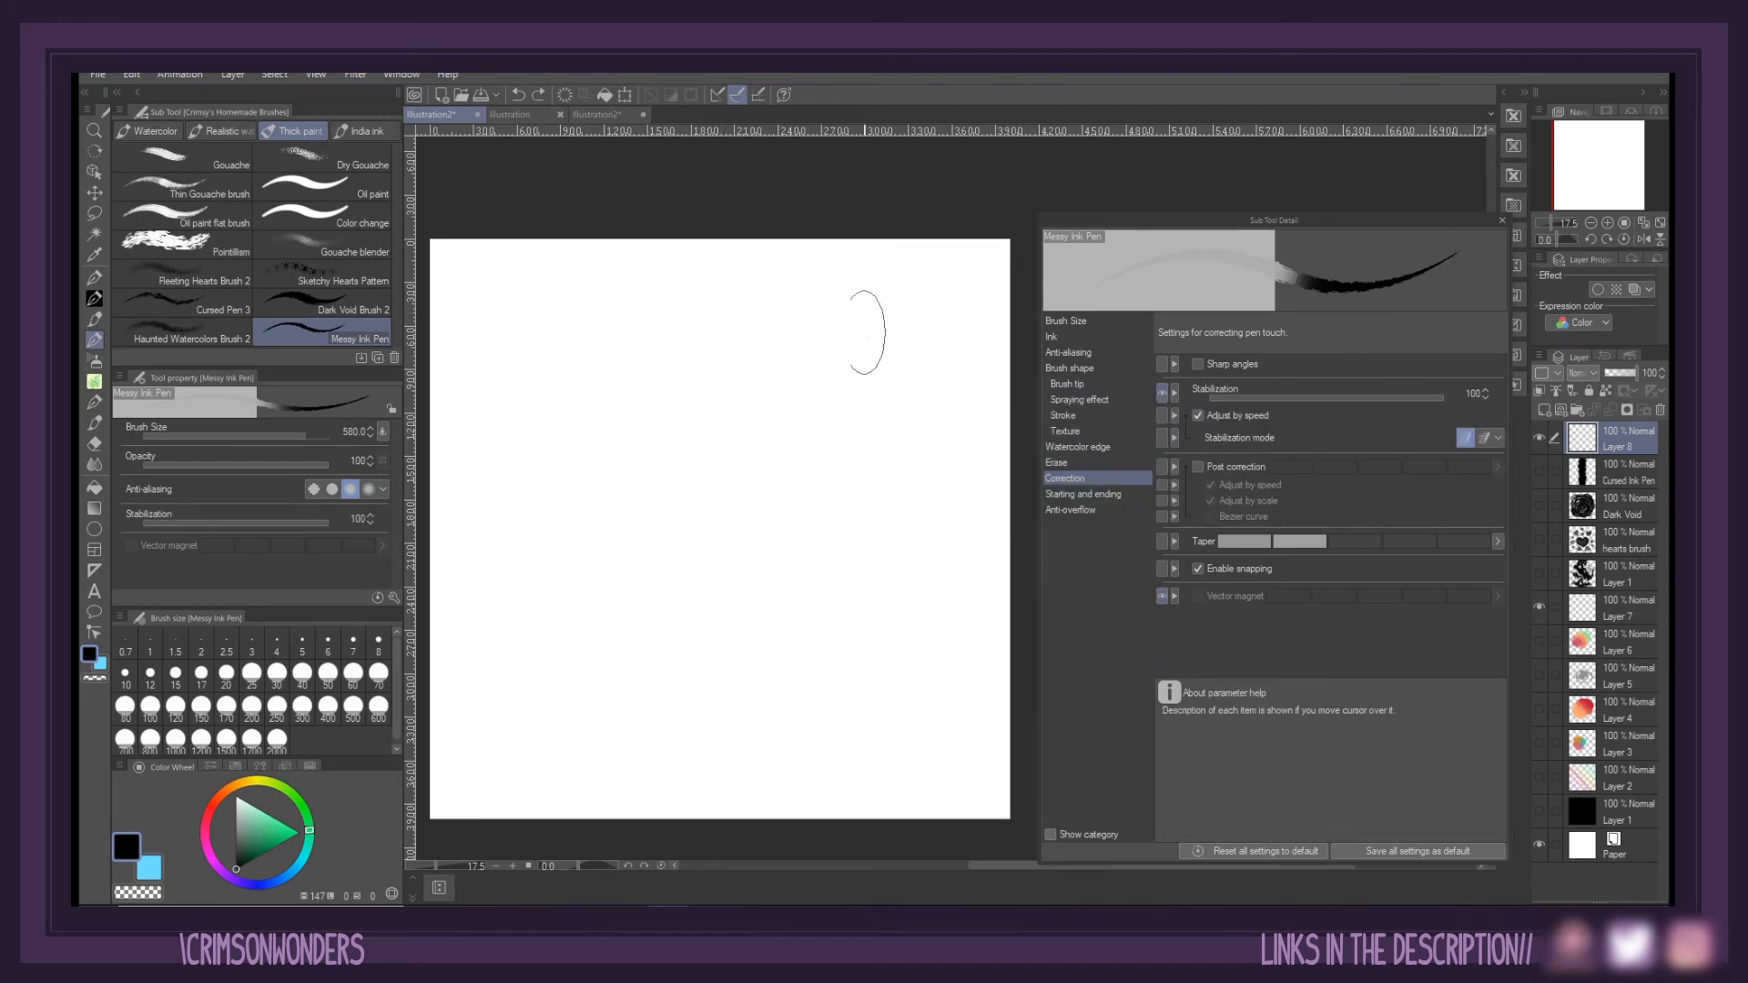
pyautogui.moveTo(868, 333)
pyautogui.mouseDown()
pyautogui.moveTo(458, 477)
pyautogui.moveTo(877, 679)
pyautogui.moveTo(776, 400)
pyautogui.moveTo(617, 628)
pyautogui.moveTo(818, 545)
pyautogui.moveTo(655, 516)
pyautogui.moveTo(710, 524)
pyautogui.mouseUp()
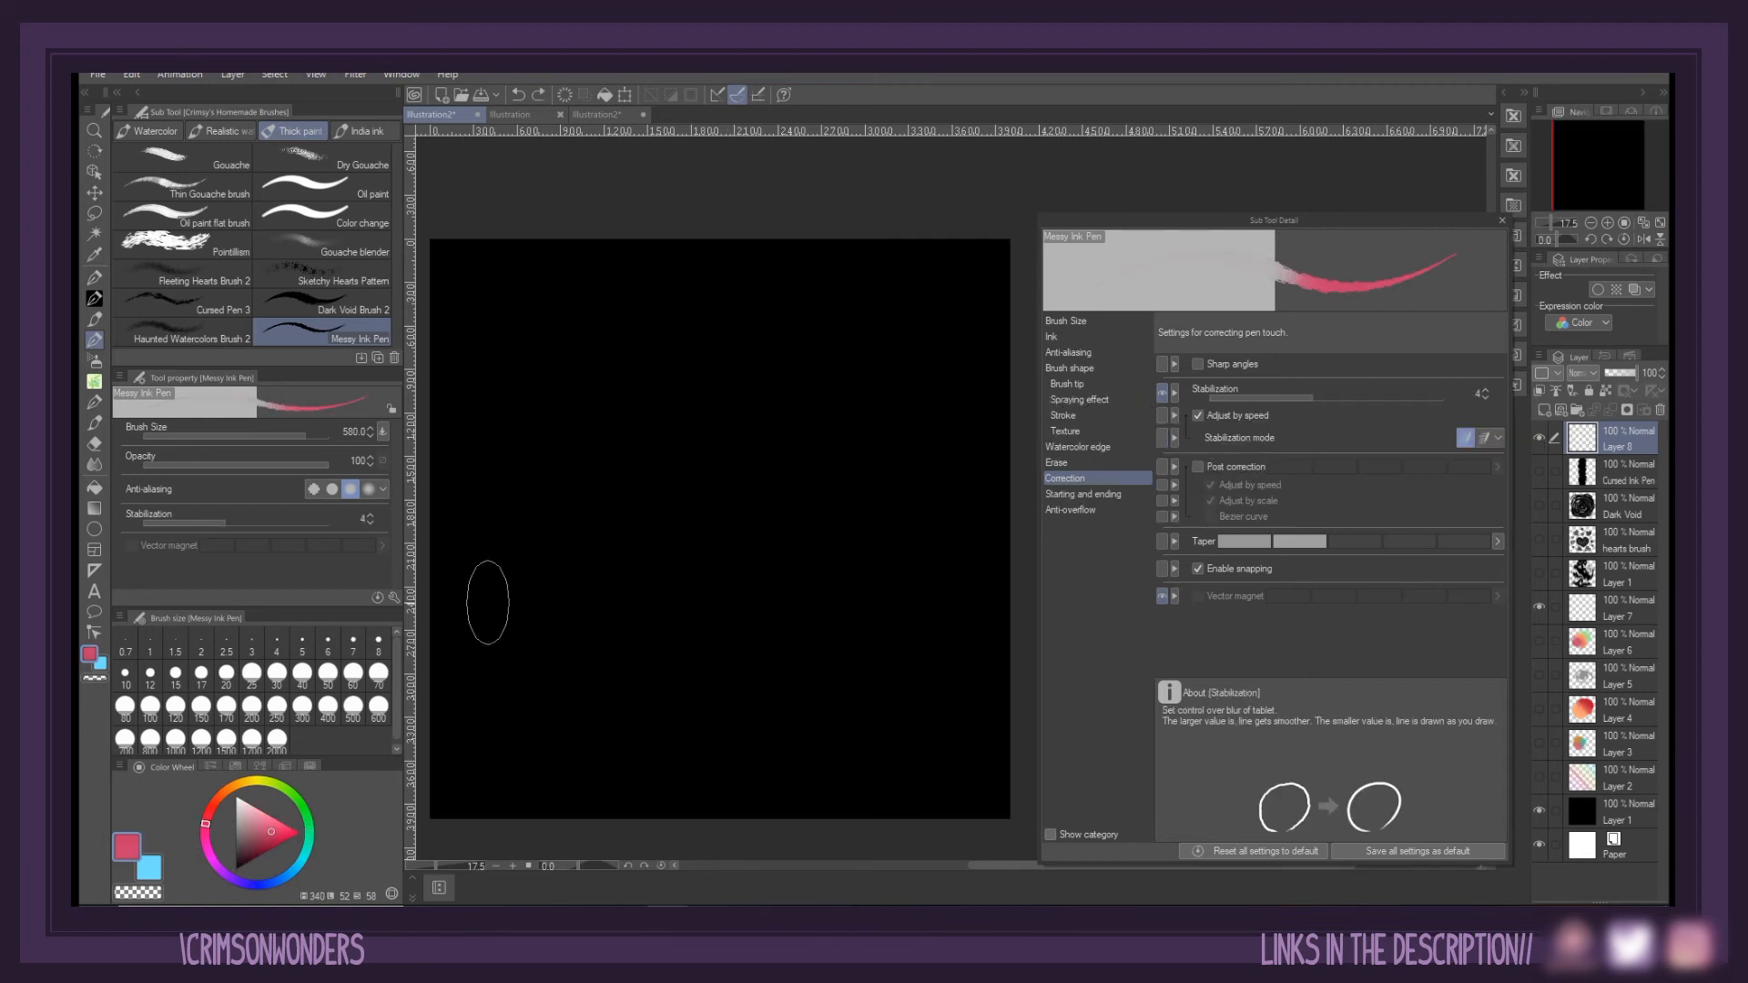
# Paint a pink patch on the lower left of the black canvas and blend light orange into its lower-left side
pyautogui.moveTo(488, 602)
pyautogui.mouseDown()
pyautogui.moveTo(719, 638)
pyautogui.moveTo(760, 546)
pyautogui.mouseUp()
pyautogui.click(225, 797)
pyautogui.click(265, 807)
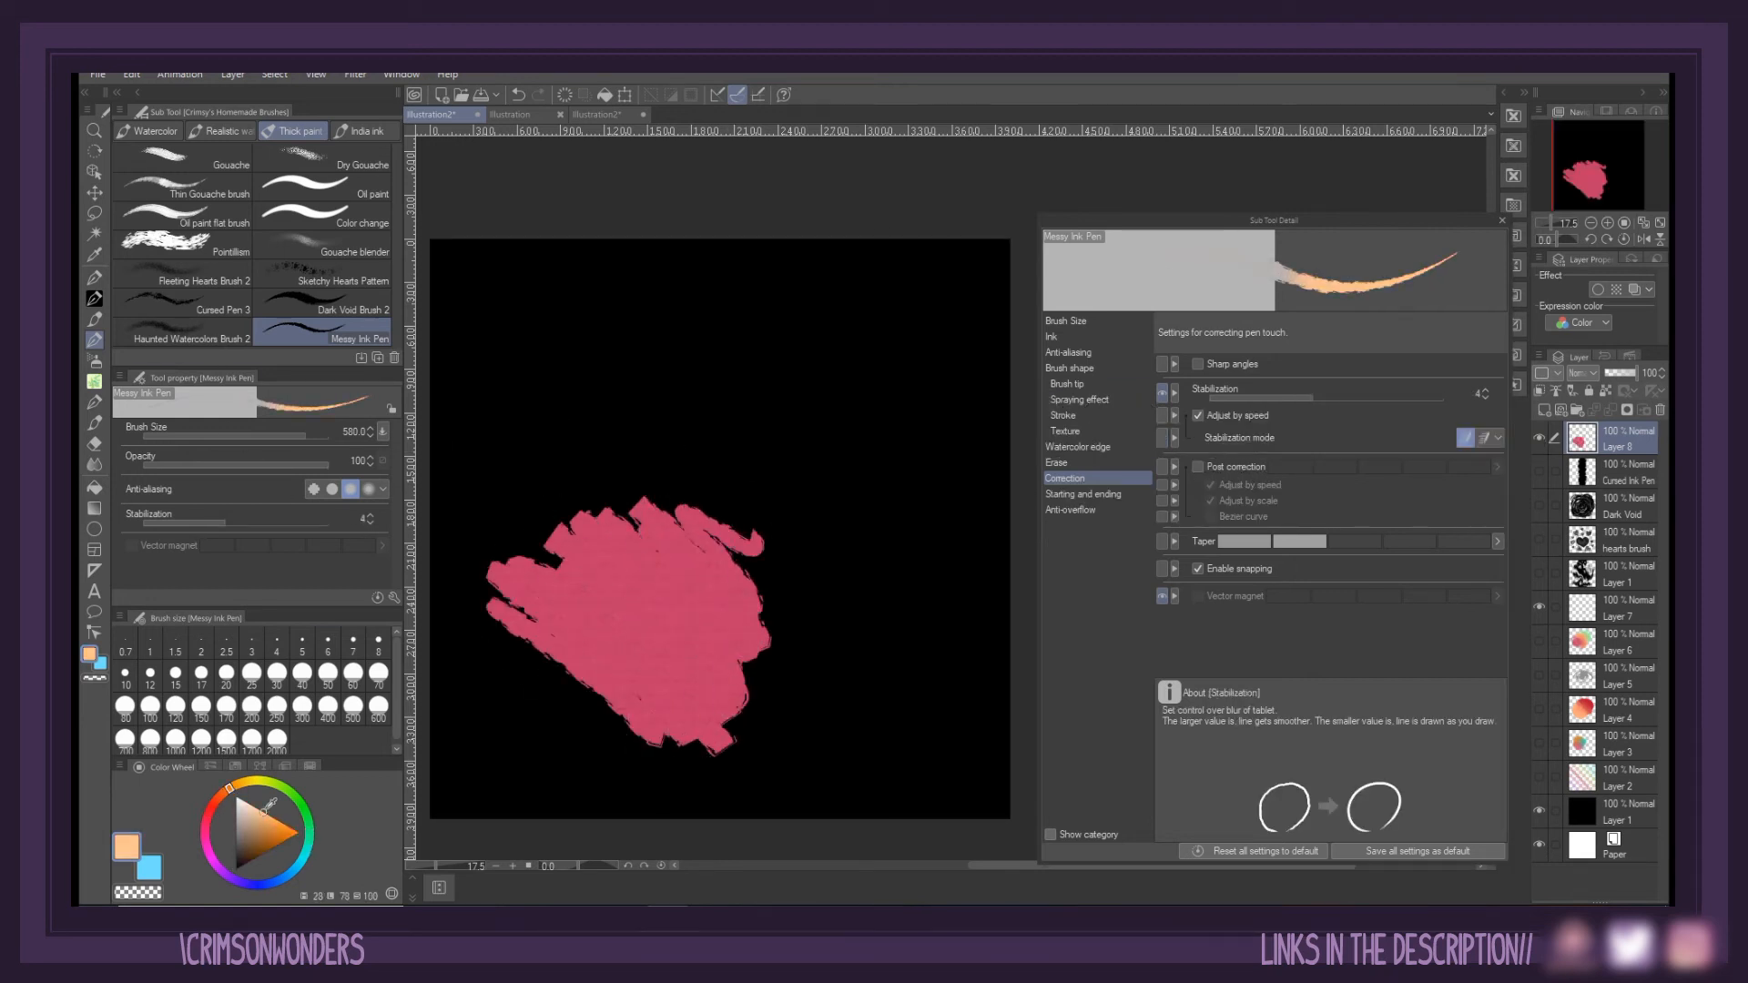
pyautogui.moveTo(492, 719)
pyautogui.mouseDown()
pyautogui.moveTo(592, 783)
pyautogui.moveTo(655, 638)
pyautogui.moveTo(637, 719)
pyautogui.moveTo(546, 601)
pyautogui.moveTo(637, 678)
pyautogui.mouseUp()
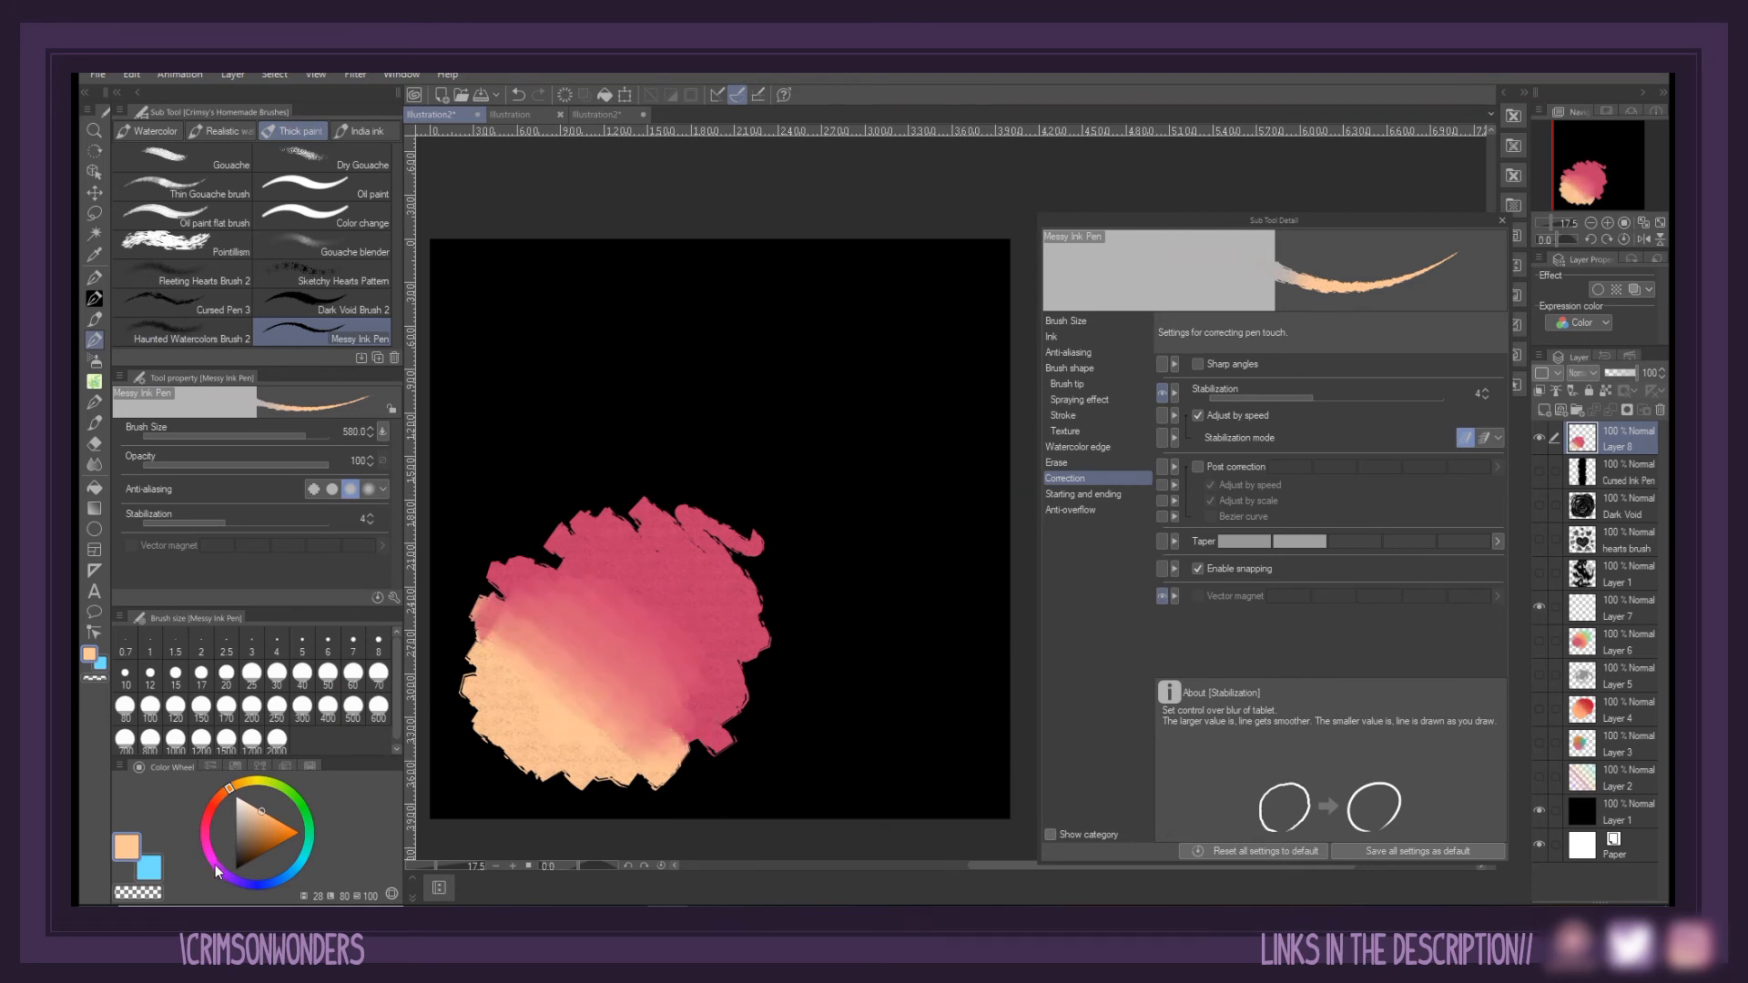
# Paint a lavender patch on the canvas's upper right, blend light blue into its lower-left side, and undo an extra stroke between the patches
pyautogui.click(243, 882)
pyautogui.moveTo(917, 284)
pyautogui.mouseDown()
pyautogui.moveTo(913, 449)
pyautogui.moveTo(888, 437)
pyautogui.mouseUp()
pyautogui.click(303, 858)
pyautogui.moveTo(824, 517)
pyautogui.mouseDown()
pyautogui.moveTo(695, 398)
pyautogui.moveTo(801, 337)
pyautogui.moveTo(781, 371)
pyautogui.moveTo(890, 410)
pyautogui.moveTo(852, 478)
pyautogui.mouseUp()
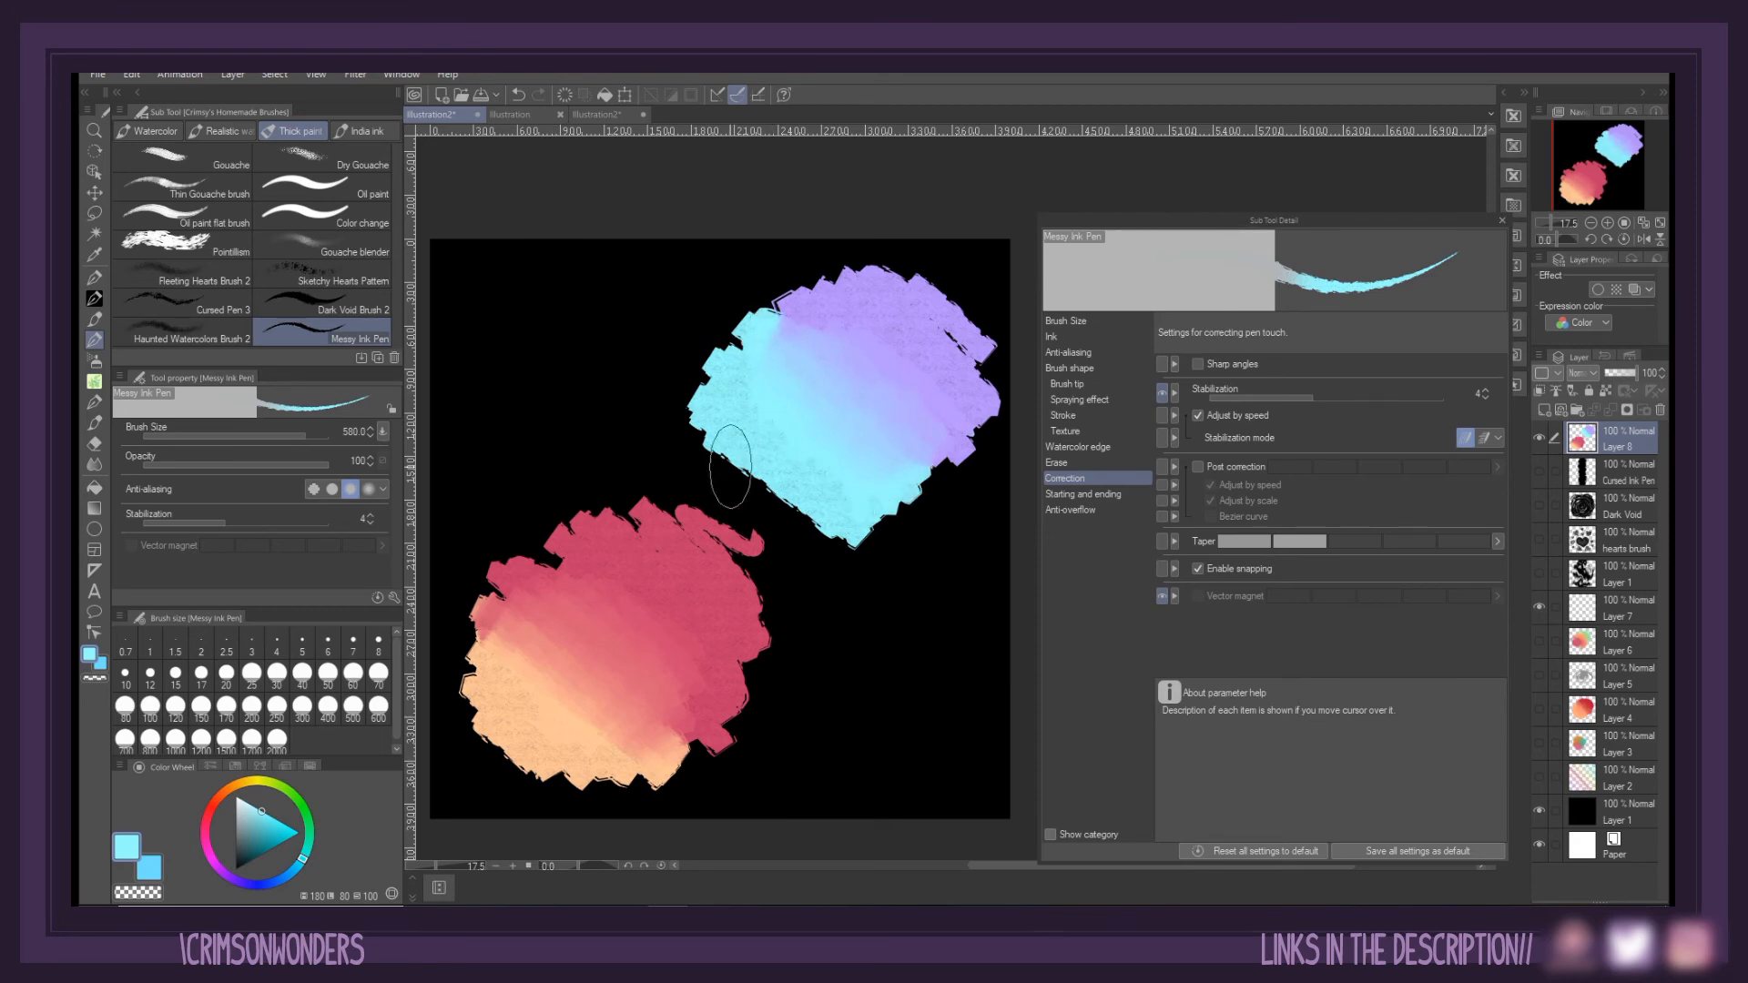
pyautogui.moveTo(730, 466); pyautogui.dragTo(800, 515)
pyautogui.hotkey('ctrl', 'z')
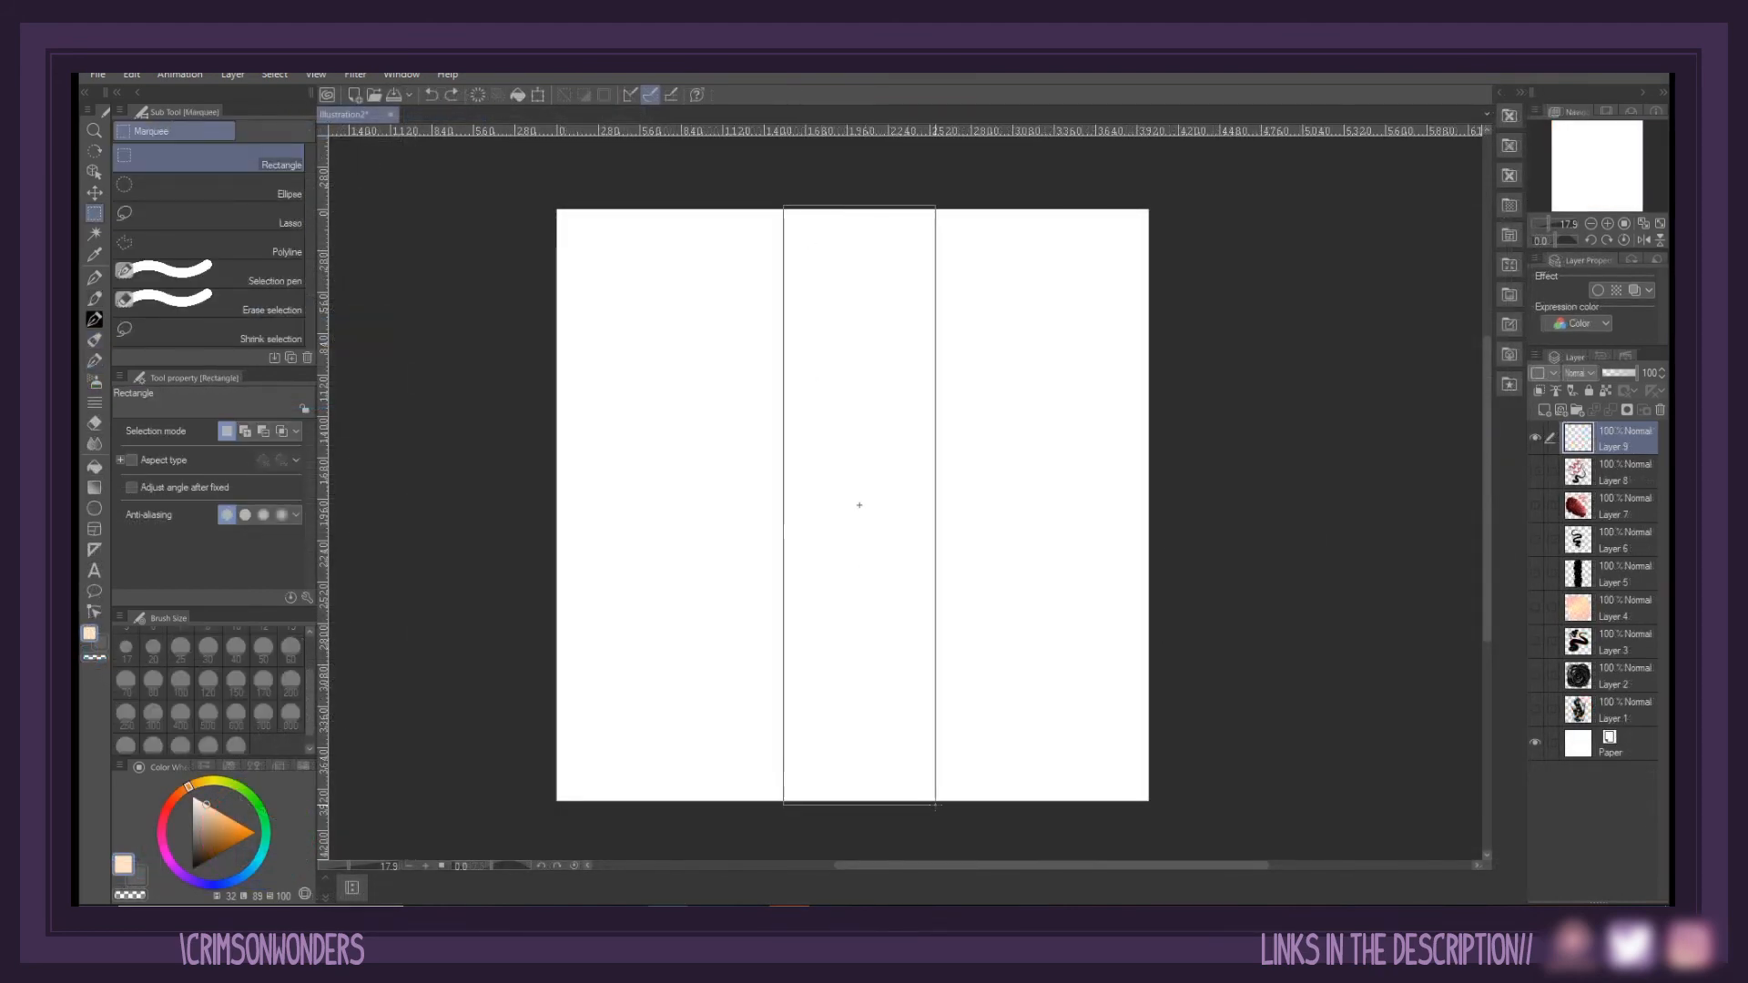
# Fill a narrow full-height rectangular selection with black, deselect it, and move the strip to the canvas centre
pyautogui.moveTo(935, 806); pyautogui.dragTo(936, 808)
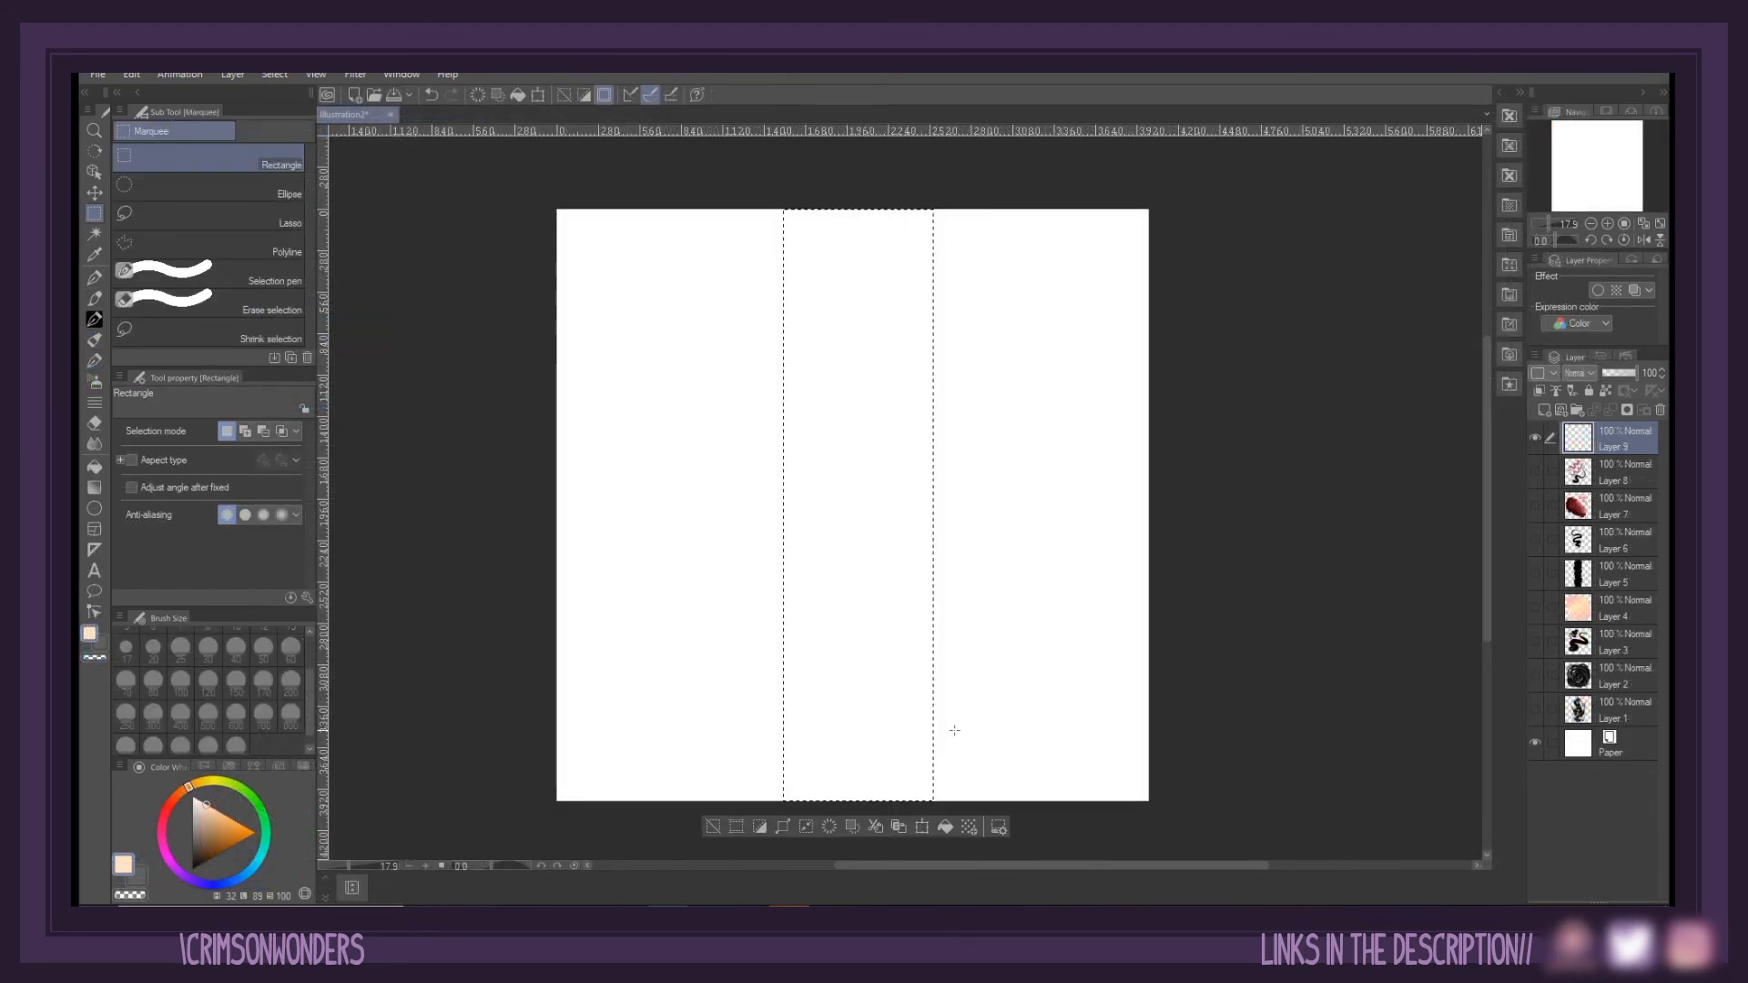
pyautogui.moveTo(758, 206)
pyautogui.mouseDown()
pyautogui.moveTo(935, 805)
pyautogui.moveTo(858, 804)
pyautogui.mouseUp()
pyautogui.click(95, 466)
pyautogui.click(193, 868)
pyautogui.click(809, 610)
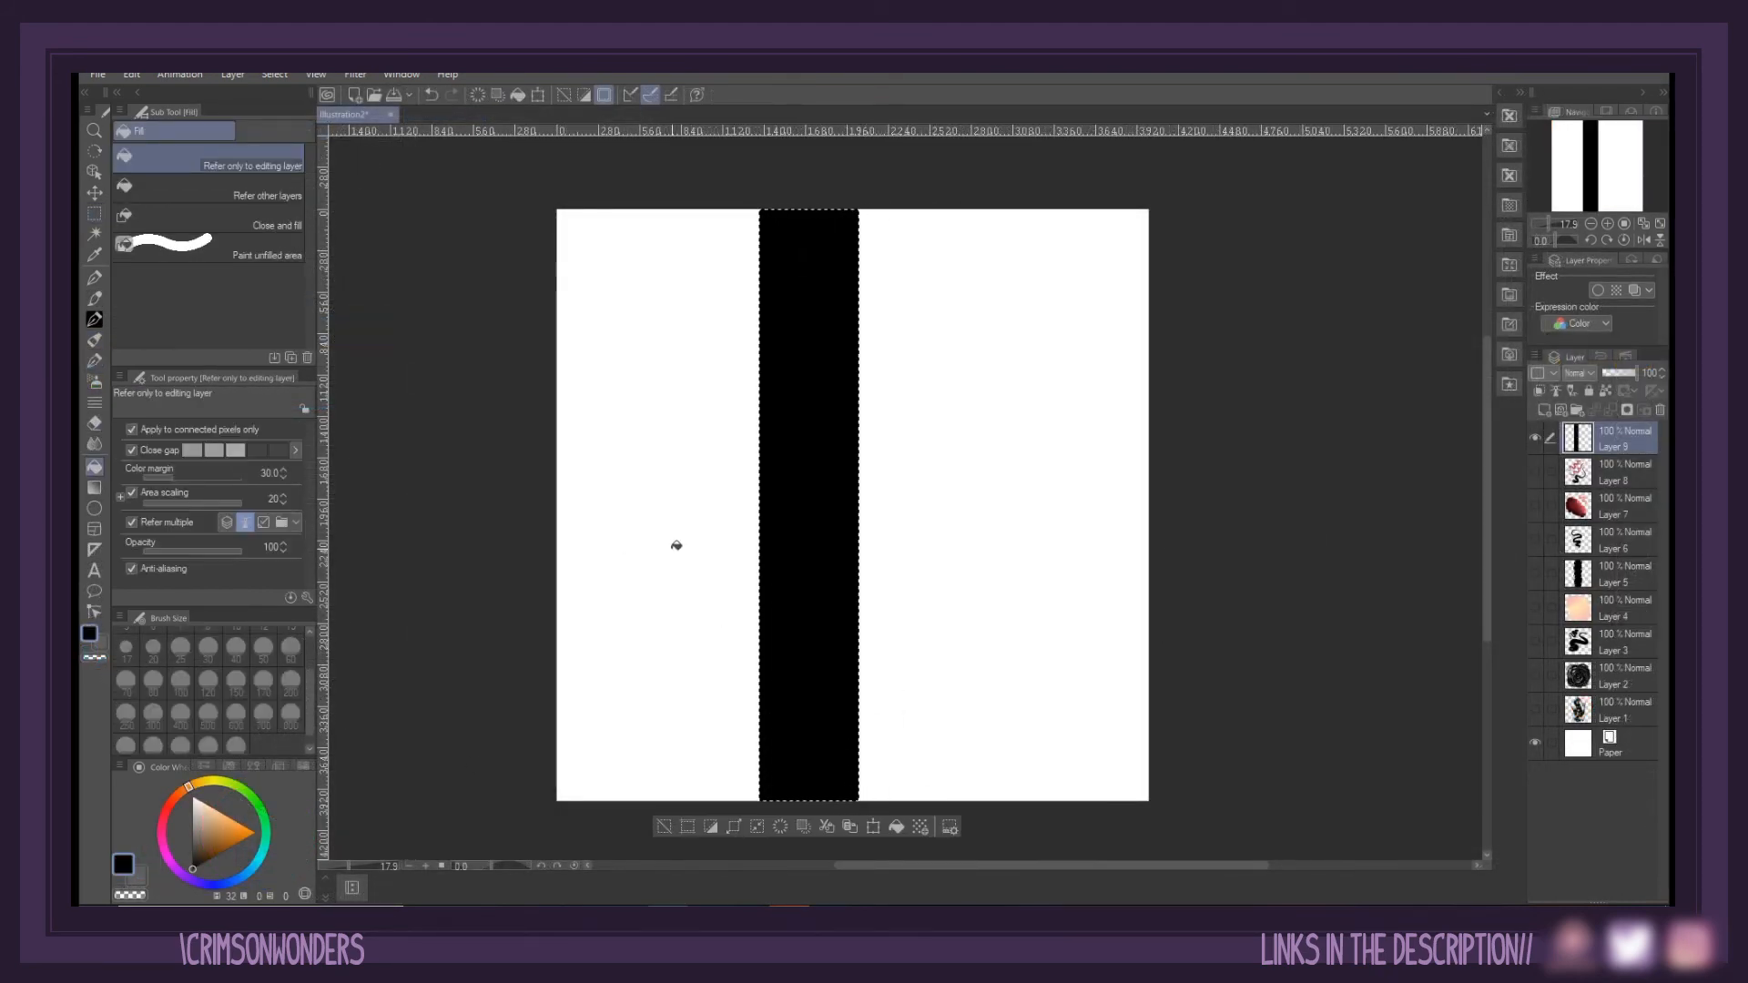
pyautogui.hotkey('ctrl', 'd')
pyautogui.press('k')
pyautogui.moveTo(636, 553); pyautogui.dragTo(689, 554)
# Draw four thick, curving black vines that cross the central strip from top to bottom of the canvas with the G-pen
pyautogui.press('p')
pyautogui.moveTo(779, 208); pyautogui.dragTo(966, 801)
pyautogui.moveTo(955, 209); pyautogui.dragTo(758, 801)
pyautogui.moveTo(787, 214); pyautogui.dragTo(902, 802)
pyautogui.moveTo(763, 798); pyautogui.dragTo(967, 209)
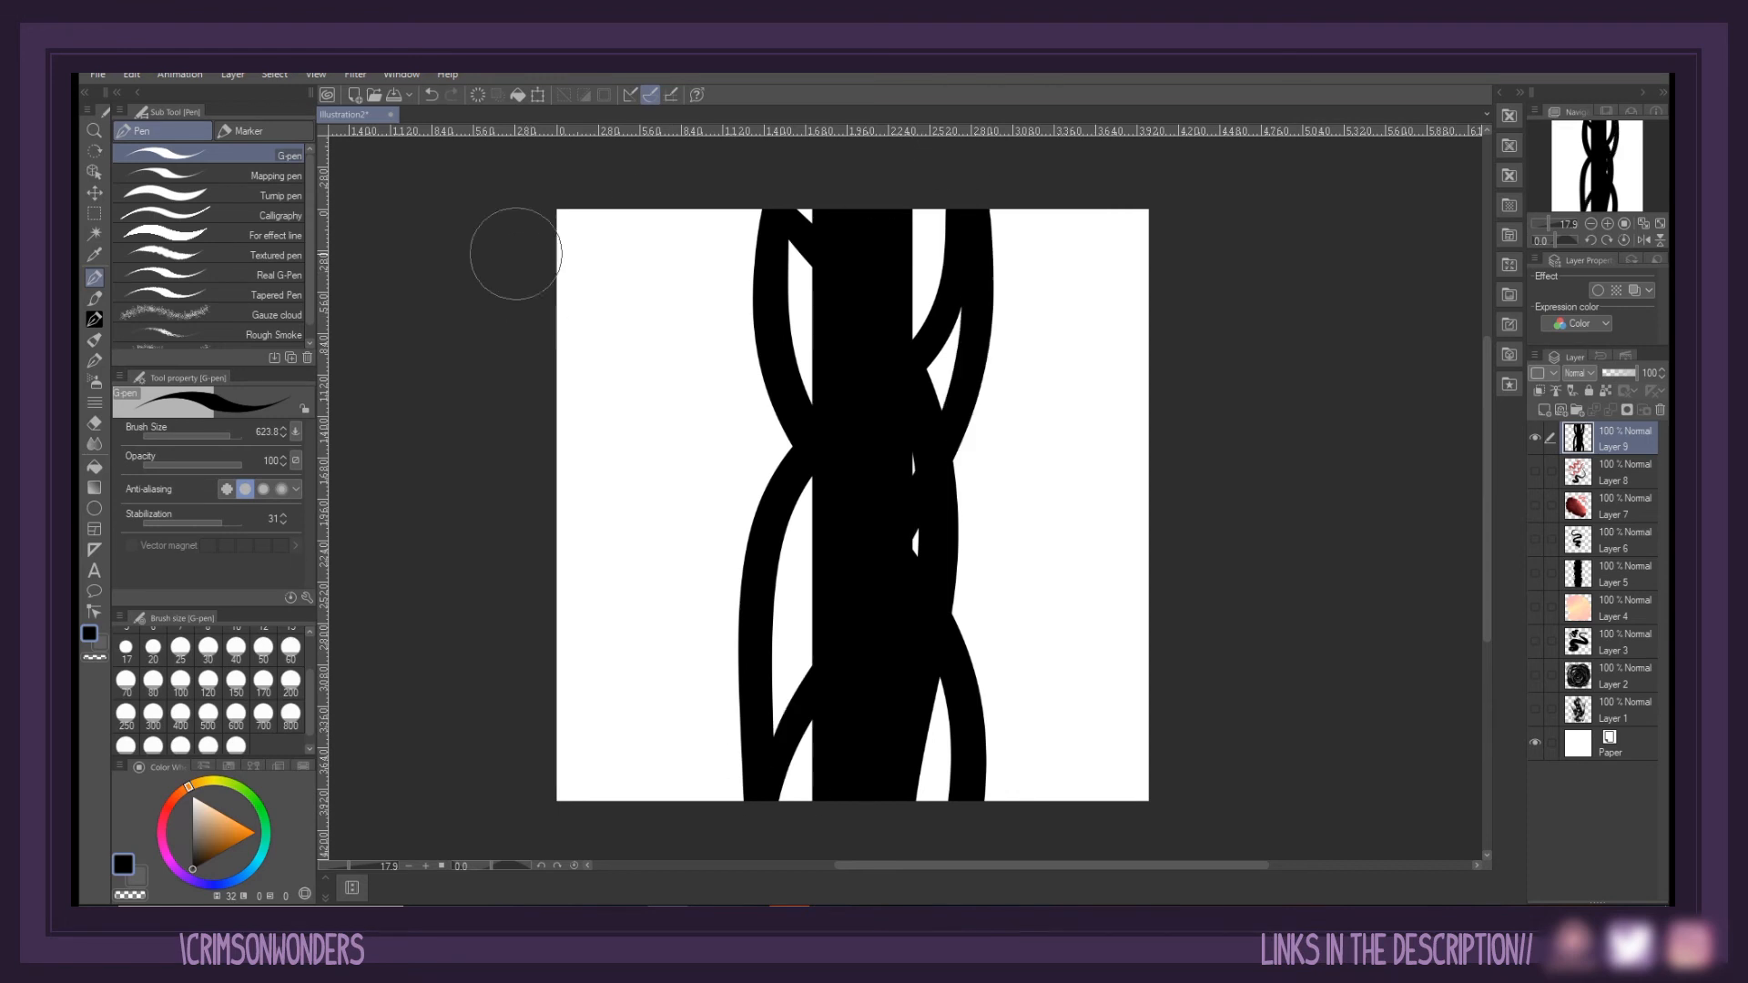
# Add pointed thorns to both sides of the lower-left vine, around the canvas's mid-height
pyautogui.moveTo(753, 550); pyautogui.dragTo(710, 509)
pyautogui.moveTo(772, 476); pyautogui.dragTo(744, 464)
pyautogui.moveTo(776, 610); pyautogui.dragTo(798, 612)
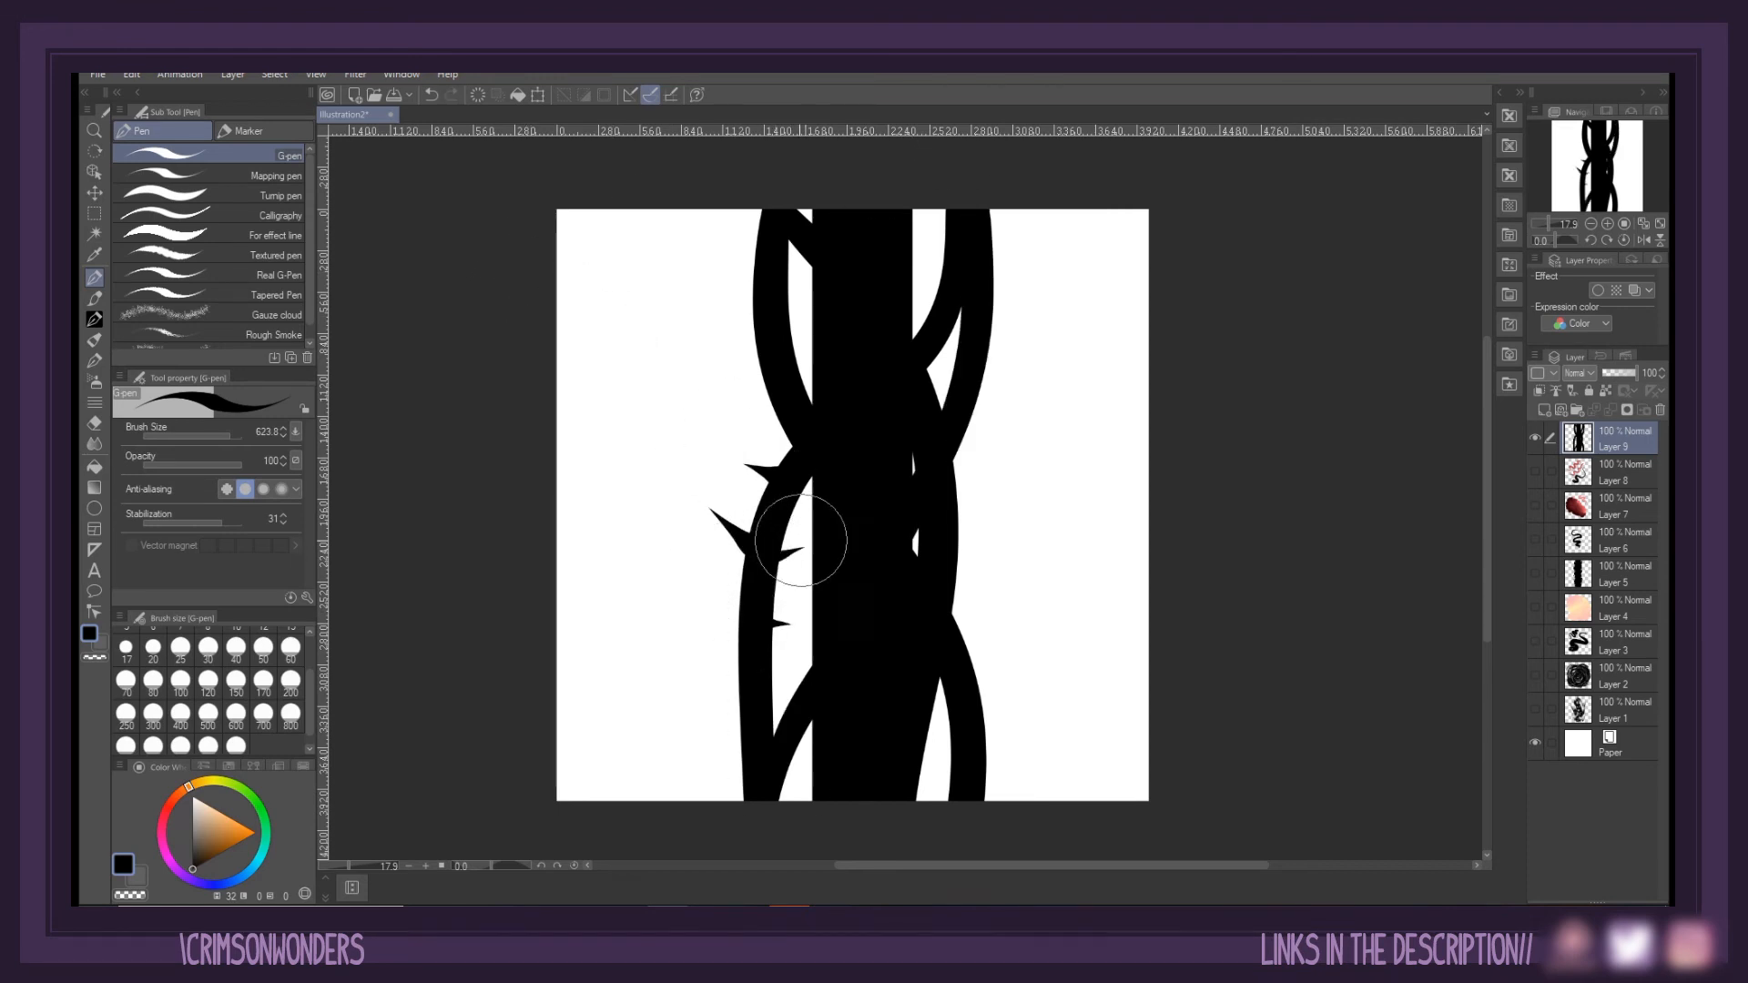
# Add pointed thorns along both sides of the lower-right vine and up its outer edge to mid-height
pyautogui.moveTo(977, 710); pyautogui.dragTo(1007, 700)
pyautogui.moveTo(971, 665); pyautogui.dragTo(989, 636)
pyautogui.moveTo(977, 766)
pyautogui.mouseDown()
pyautogui.moveTo(992, 767)
pyautogui.moveTo(935, 763)
pyautogui.mouseUp()
pyautogui.moveTo(956, 710); pyautogui.dragTo(942, 723)
pyautogui.moveTo(954, 535); pyautogui.dragTo(996, 521)
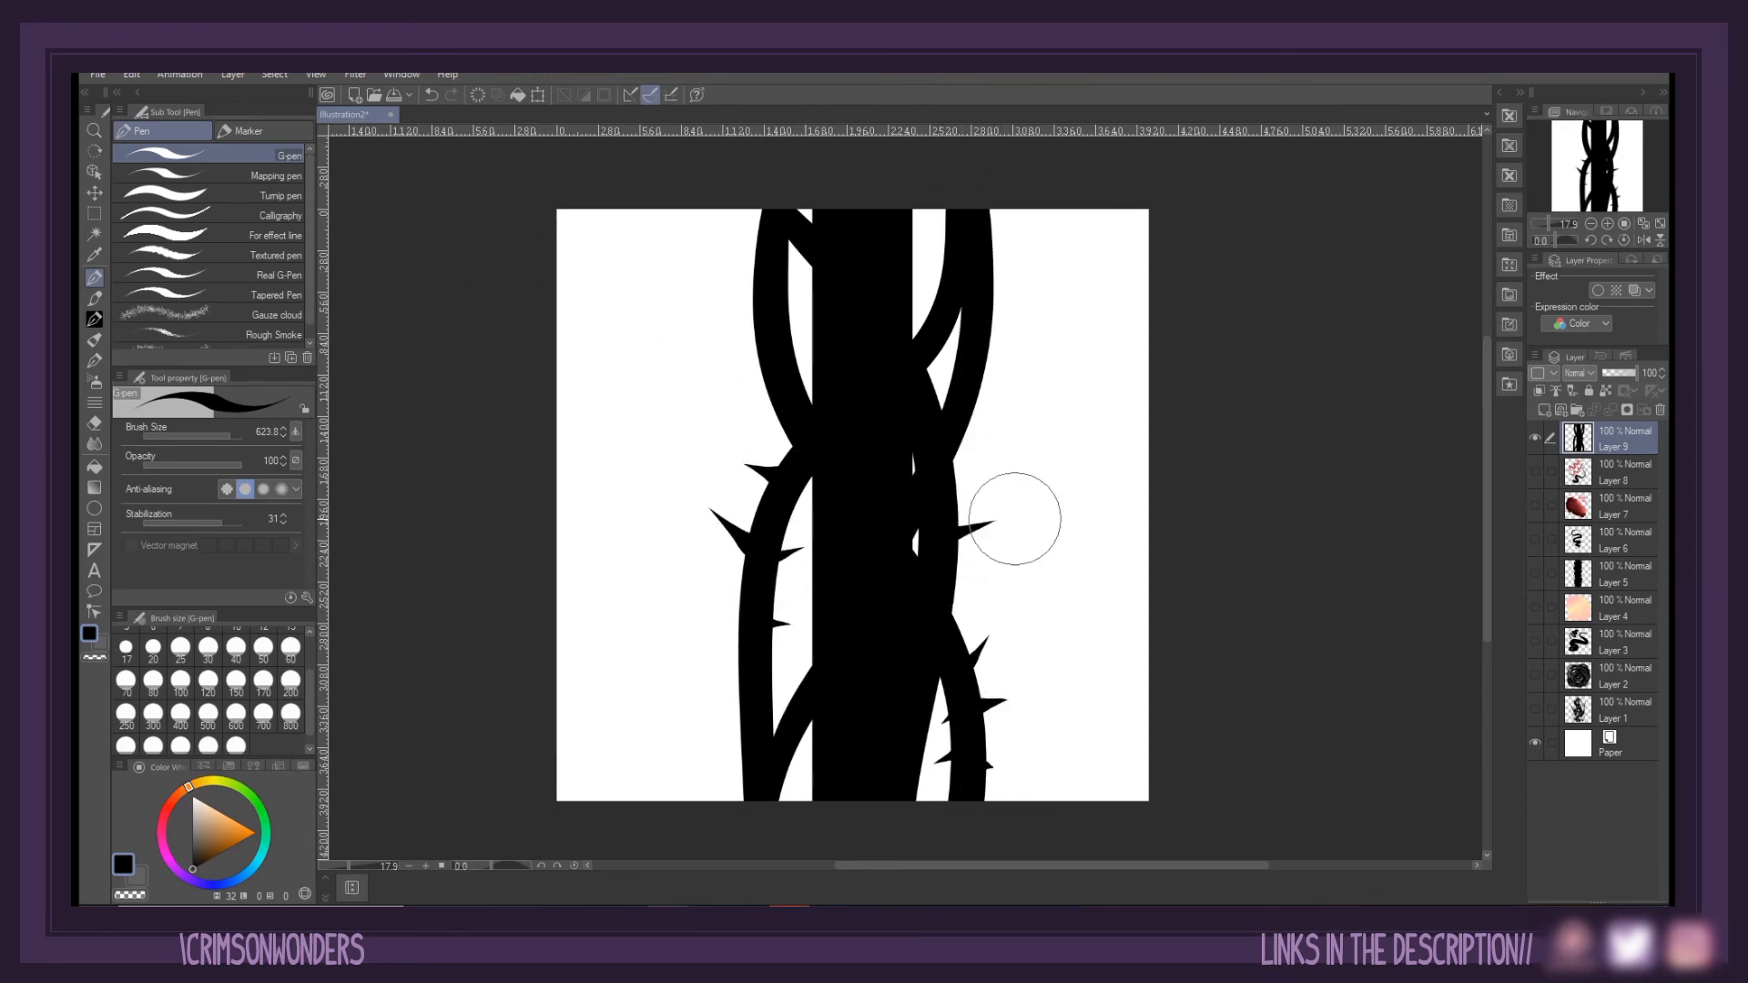
pyautogui.moveTo(956, 584); pyautogui.dragTo(976, 603)
# Add thorns to the lower-left edge of the central strip and along the outer edge of the lower-left vine
pyautogui.moveTo(812, 599); pyautogui.dragTo(796, 572)
pyautogui.moveTo(812, 645); pyautogui.dragTo(786, 641)
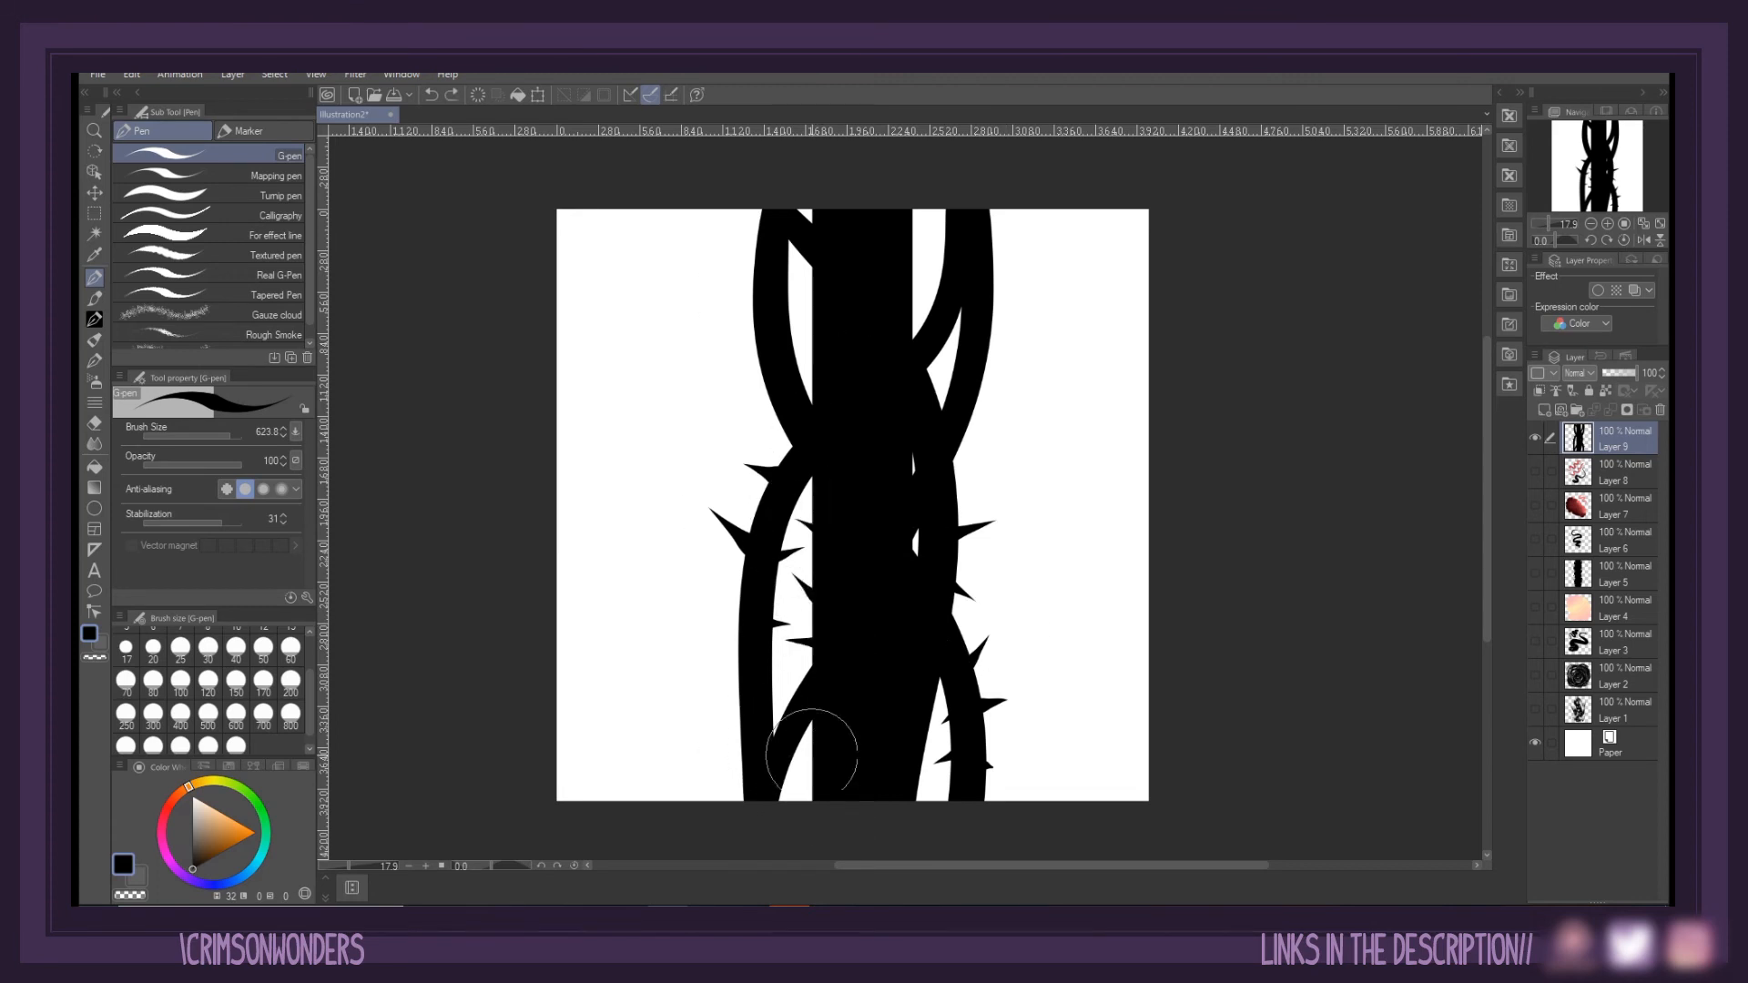
pyautogui.moveTo(742, 753)
pyautogui.mouseDown()
pyautogui.moveTo(709, 718)
pyautogui.moveTo(706, 649)
pyautogui.mouseUp()
pyautogui.moveTo(743, 602); pyautogui.dragTo(723, 592)
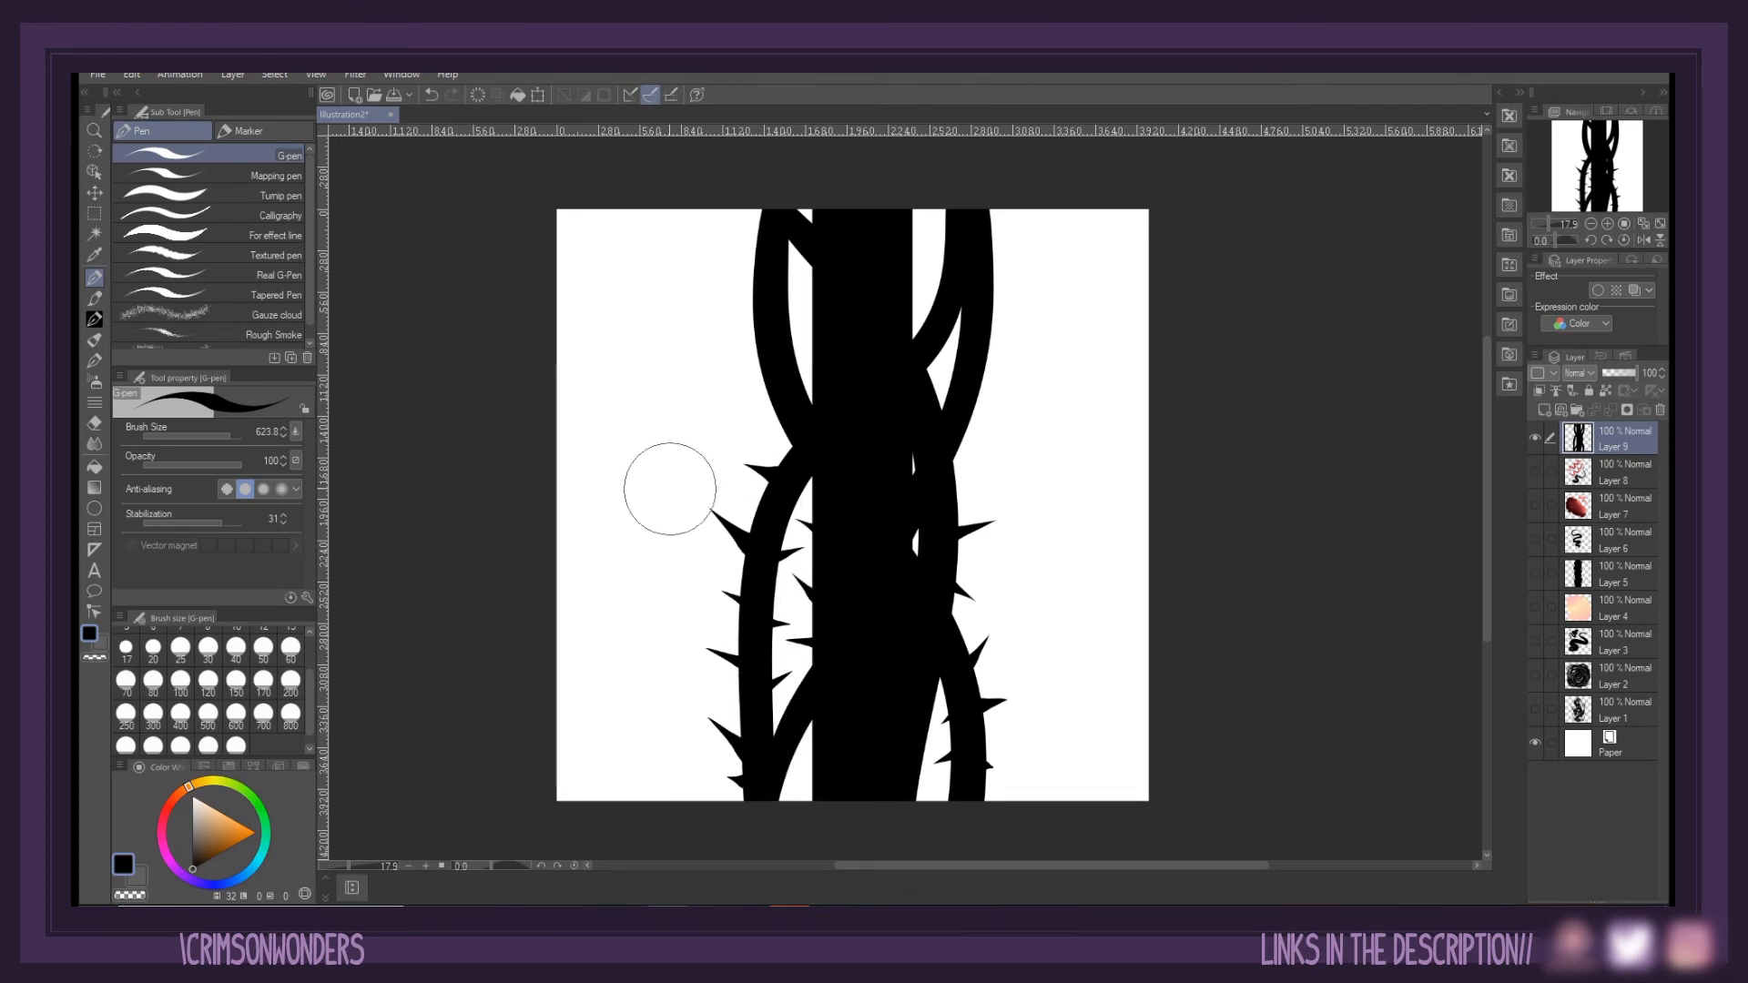
# Add pointed thorns to the upper vines and along the inner edges between the vines and the central strip
pyautogui.moveTo(915, 790); pyautogui.dragTo(935, 785)
pyautogui.moveTo(920, 755); pyautogui.dragTo(937, 741)
pyautogui.moveTo(813, 788); pyautogui.dragTo(805, 754)
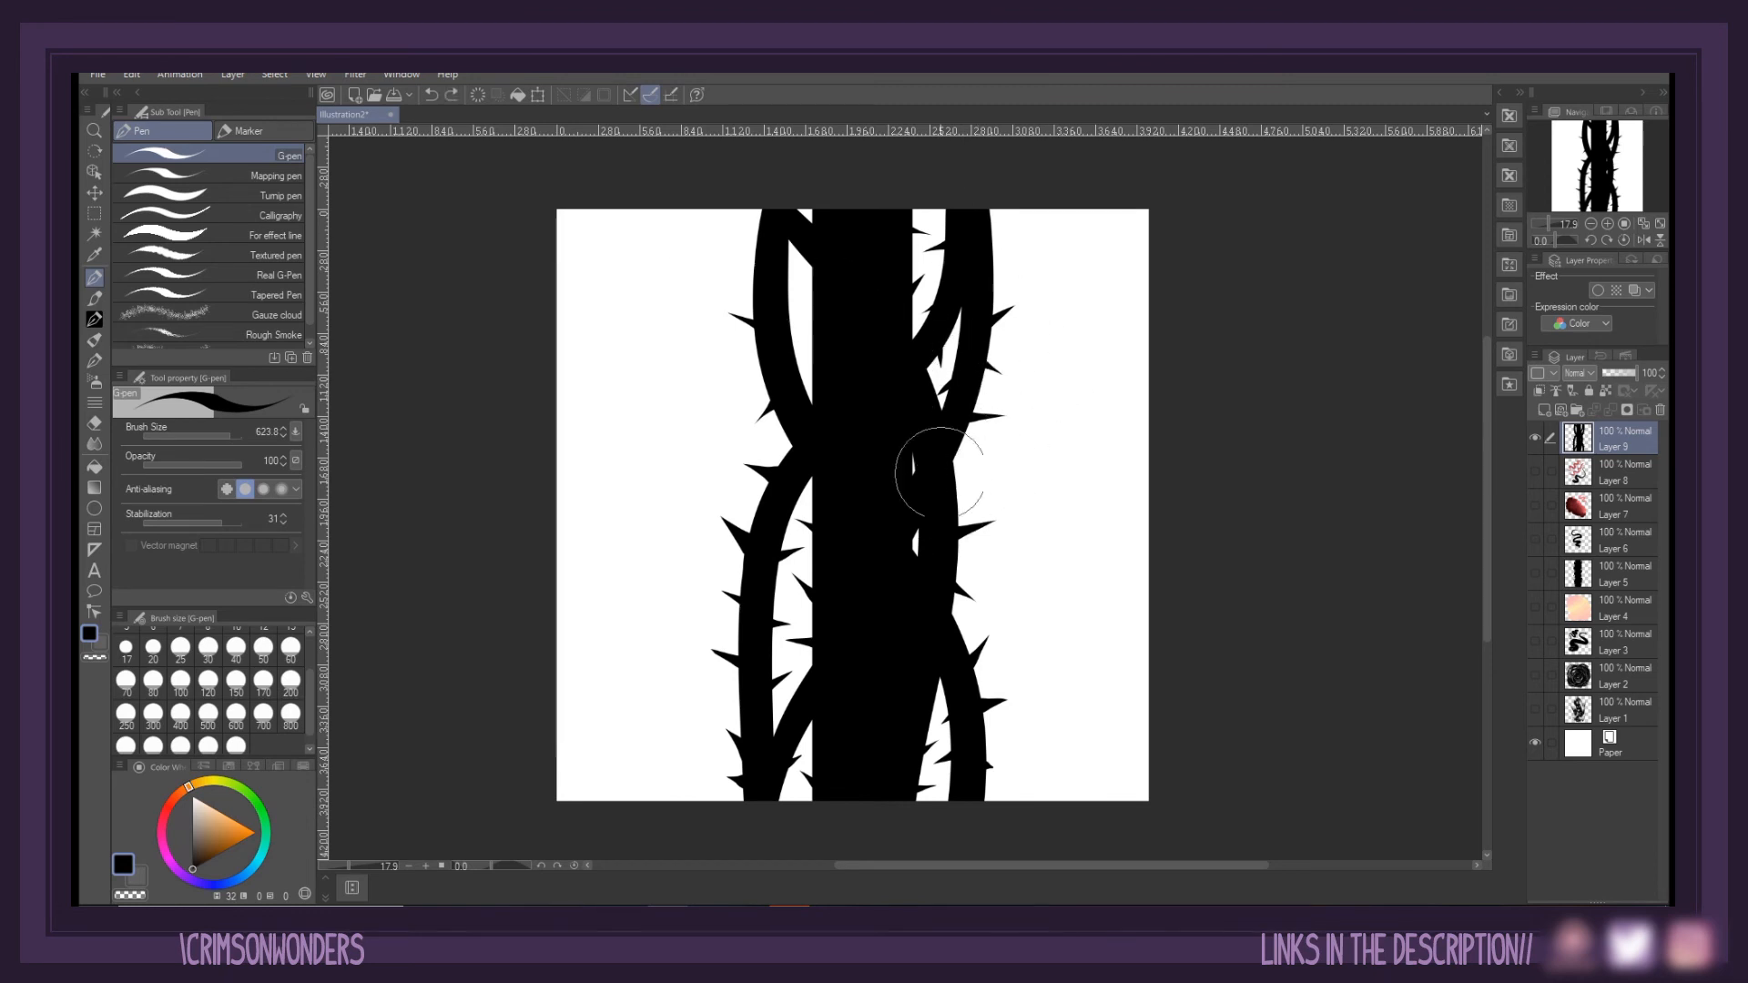
pyautogui.moveTo(812, 504); pyautogui.dragTo(799, 486)
pyautogui.moveTo(811, 351); pyautogui.dragTo(791, 286)
pyautogui.moveTo(788, 339); pyautogui.dragTo(805, 303)
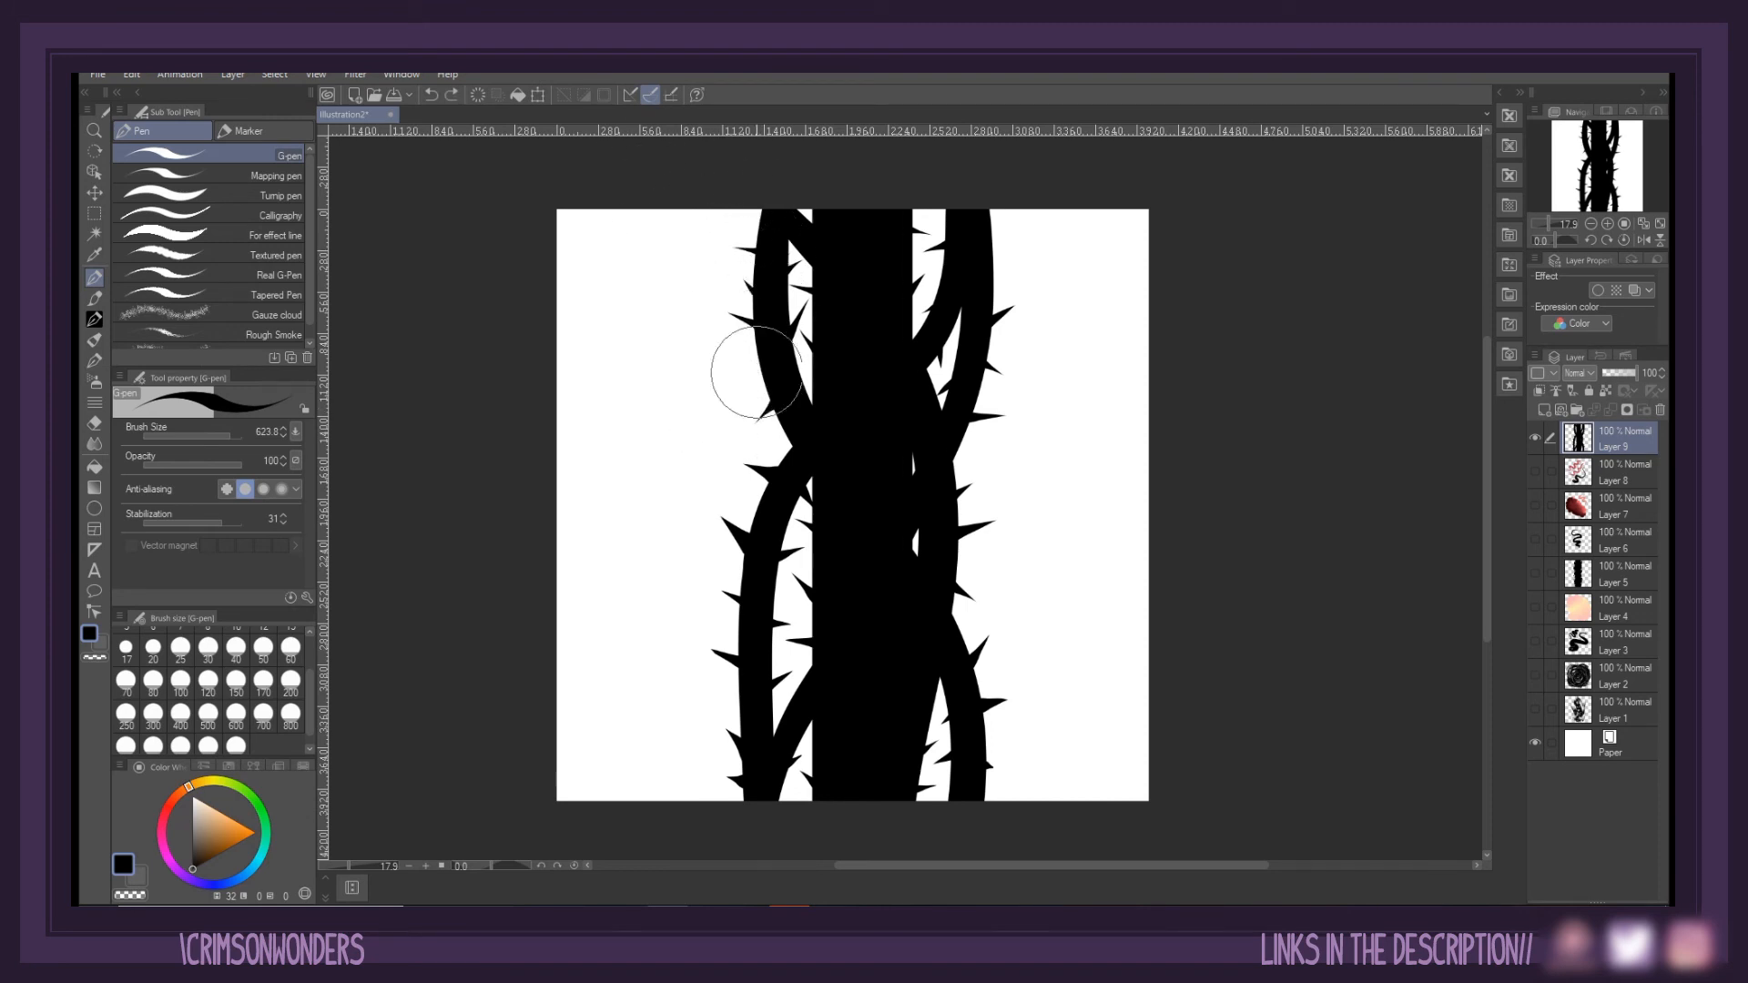
pyautogui.moveTo(808, 642); pyautogui.dragTo(780, 769)
pyautogui.hotkey('ctrl', 'z')
pyautogui.moveTo(802, 683)
pyautogui.mouseDown()
pyautogui.moveTo(780, 772)
pyautogui.moveTo(810, 755)
pyautogui.mouseUp()
# Show the grid and set its gap to 1000 px with 1 division
pyautogui.click(316, 75)
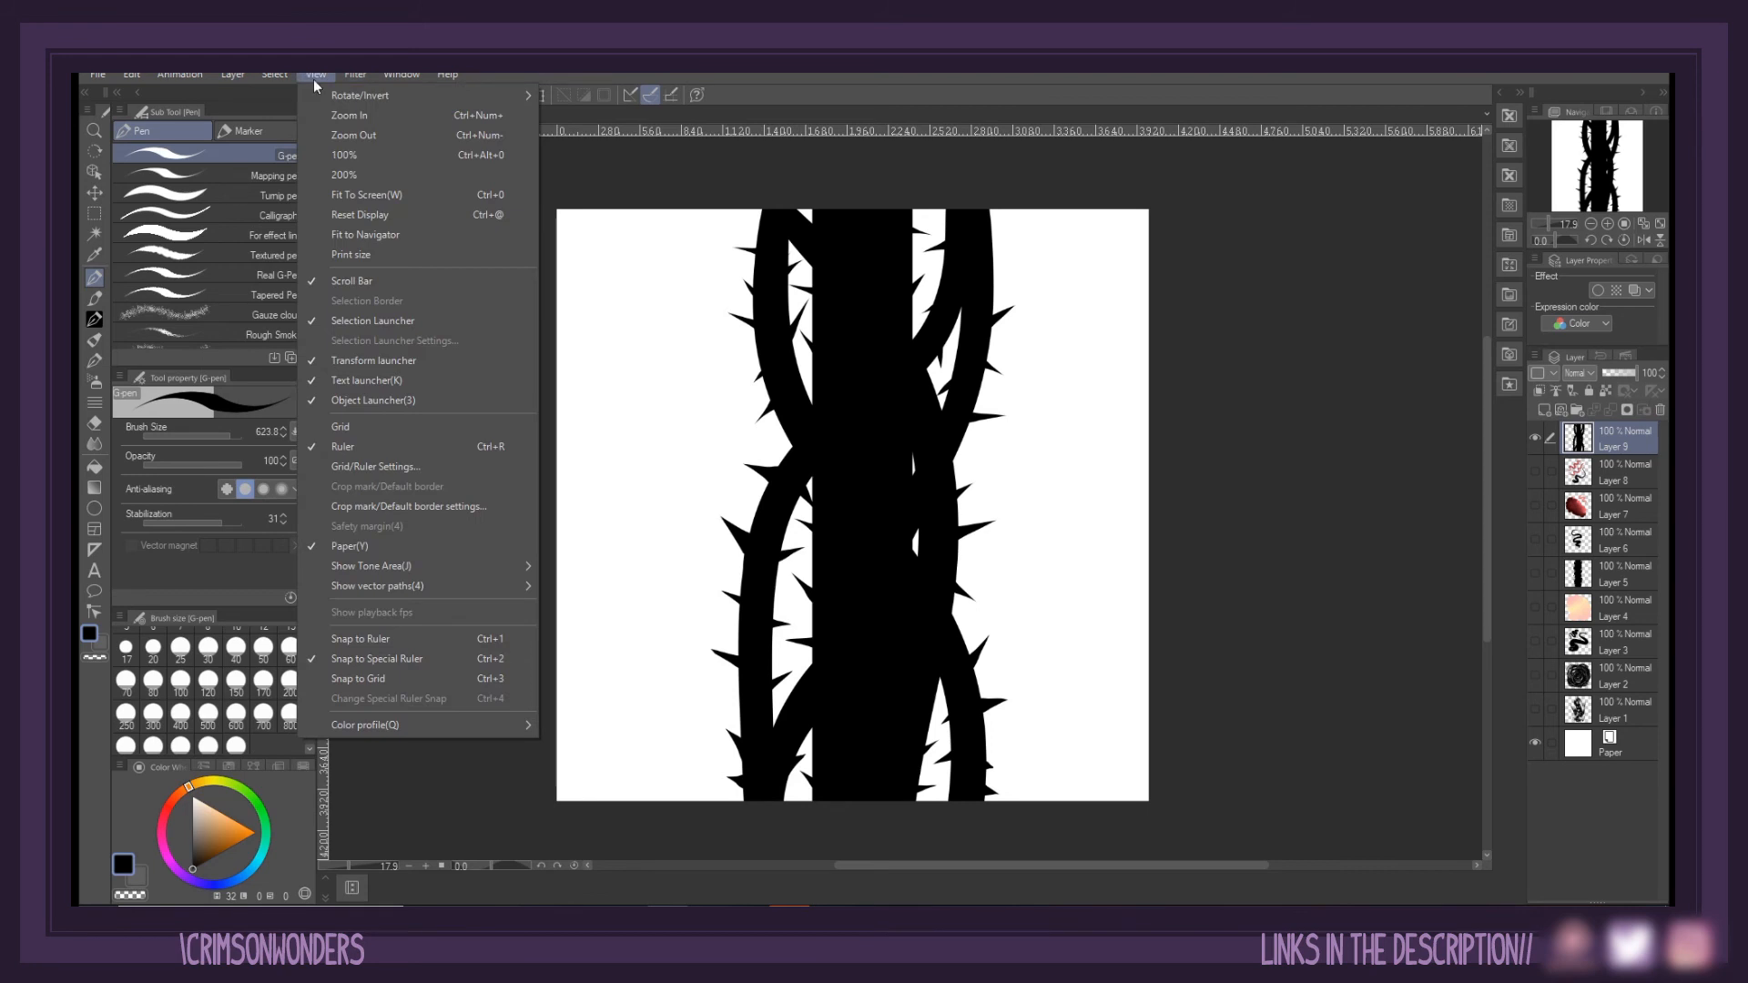
pyautogui.click(369, 427)
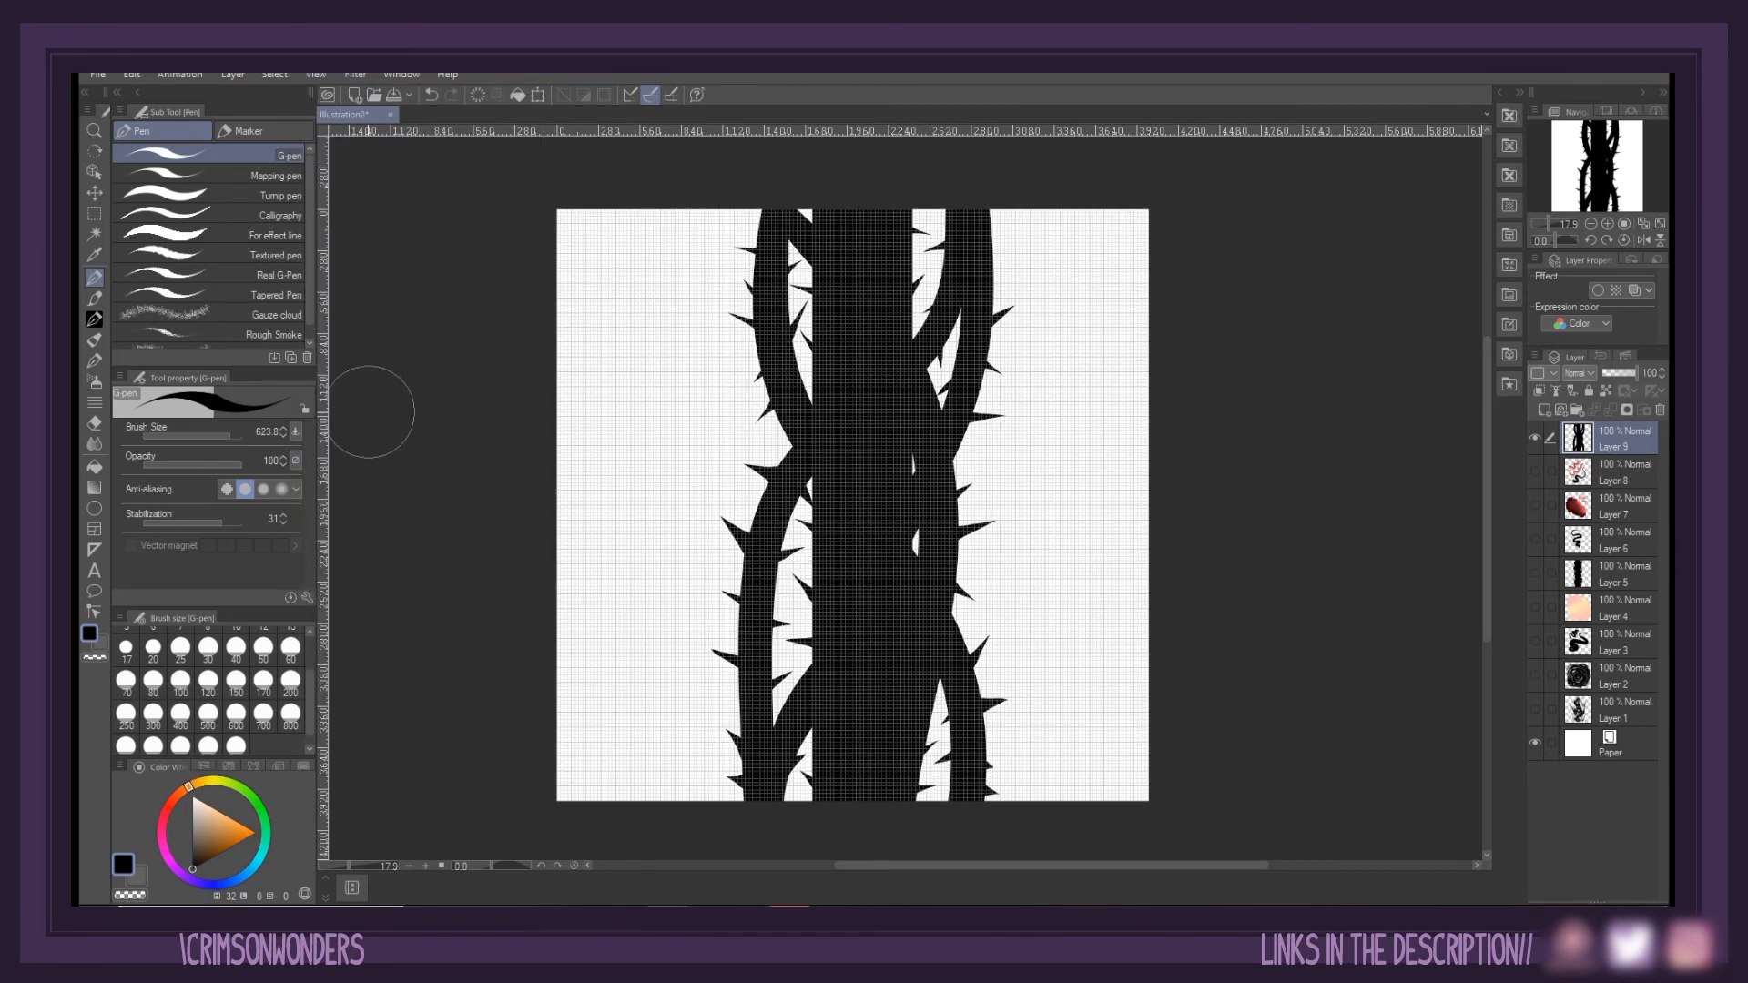
pyautogui.click(322, 80)
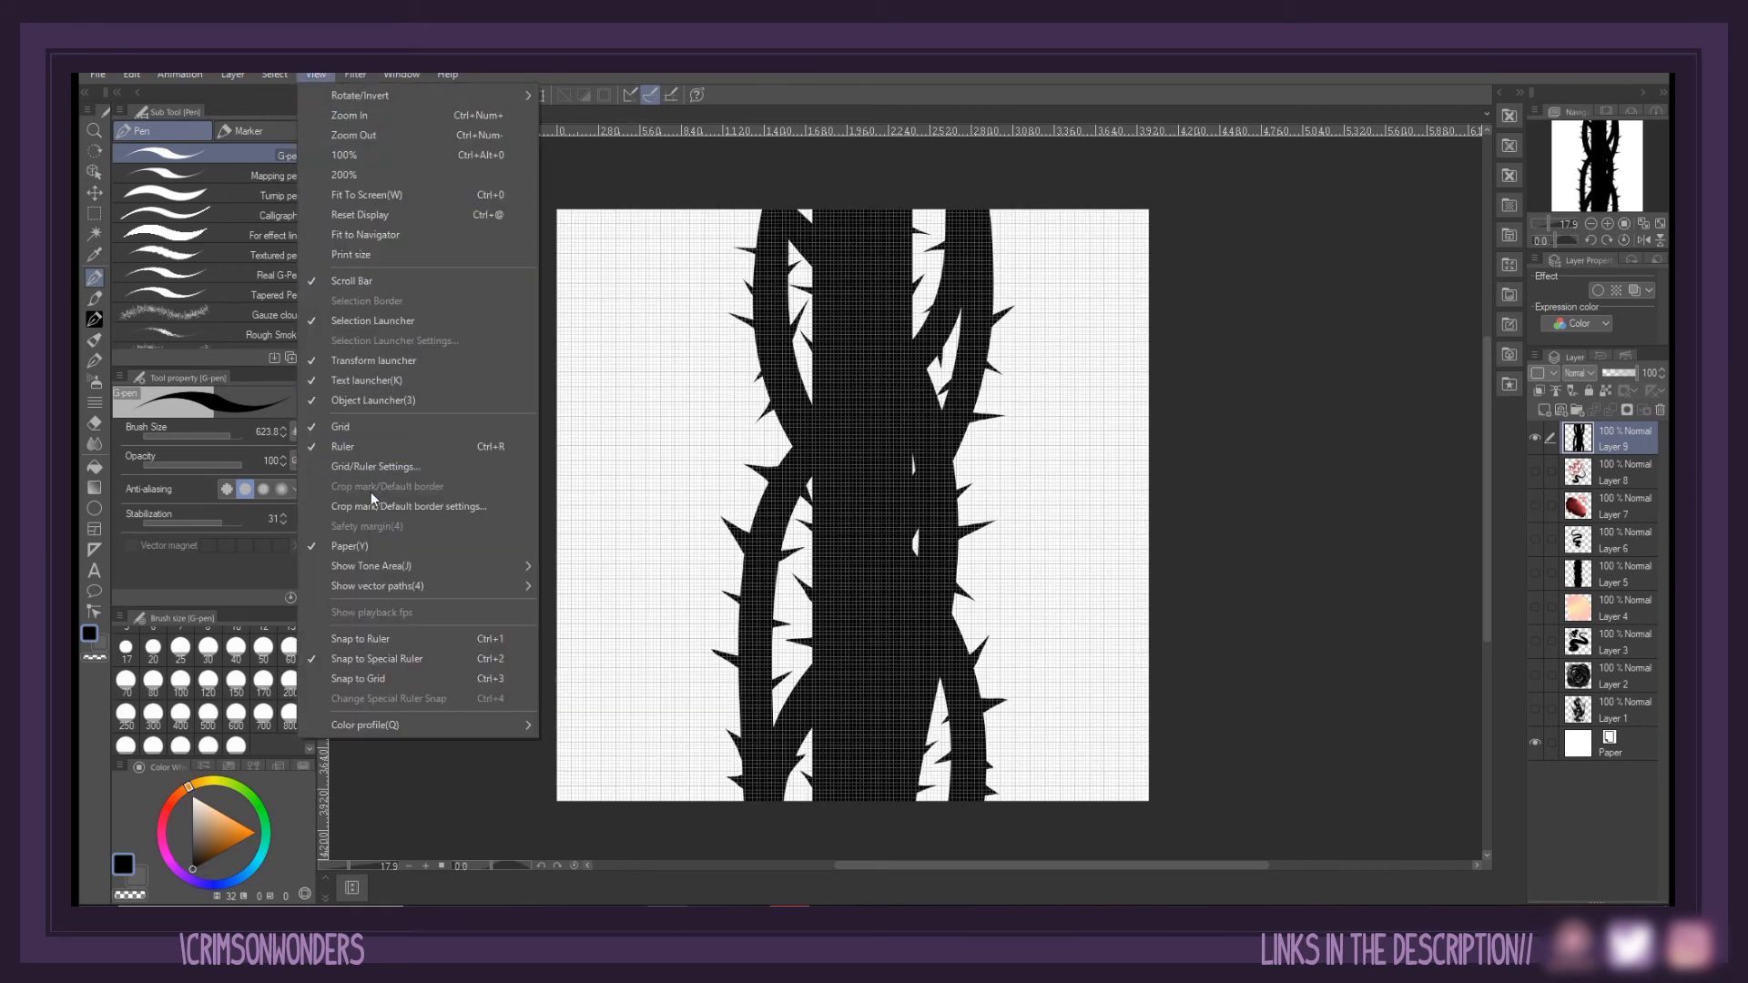
pyautogui.click(392, 470)
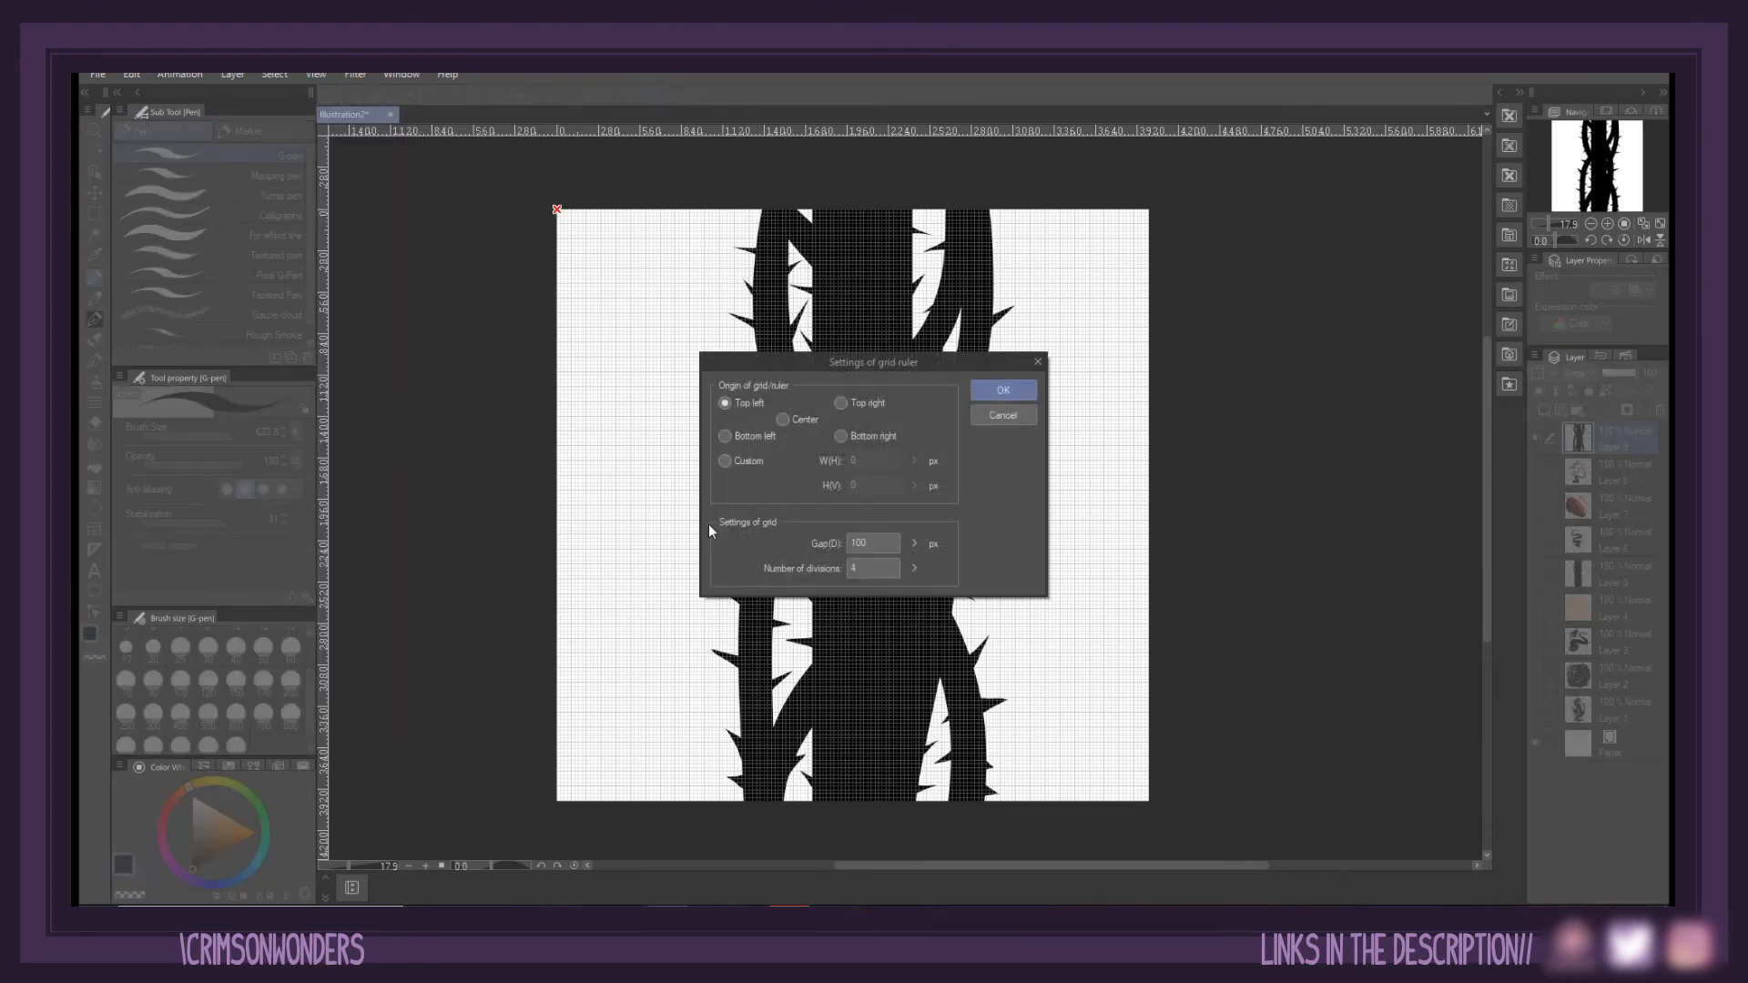
pyautogui.write('0')
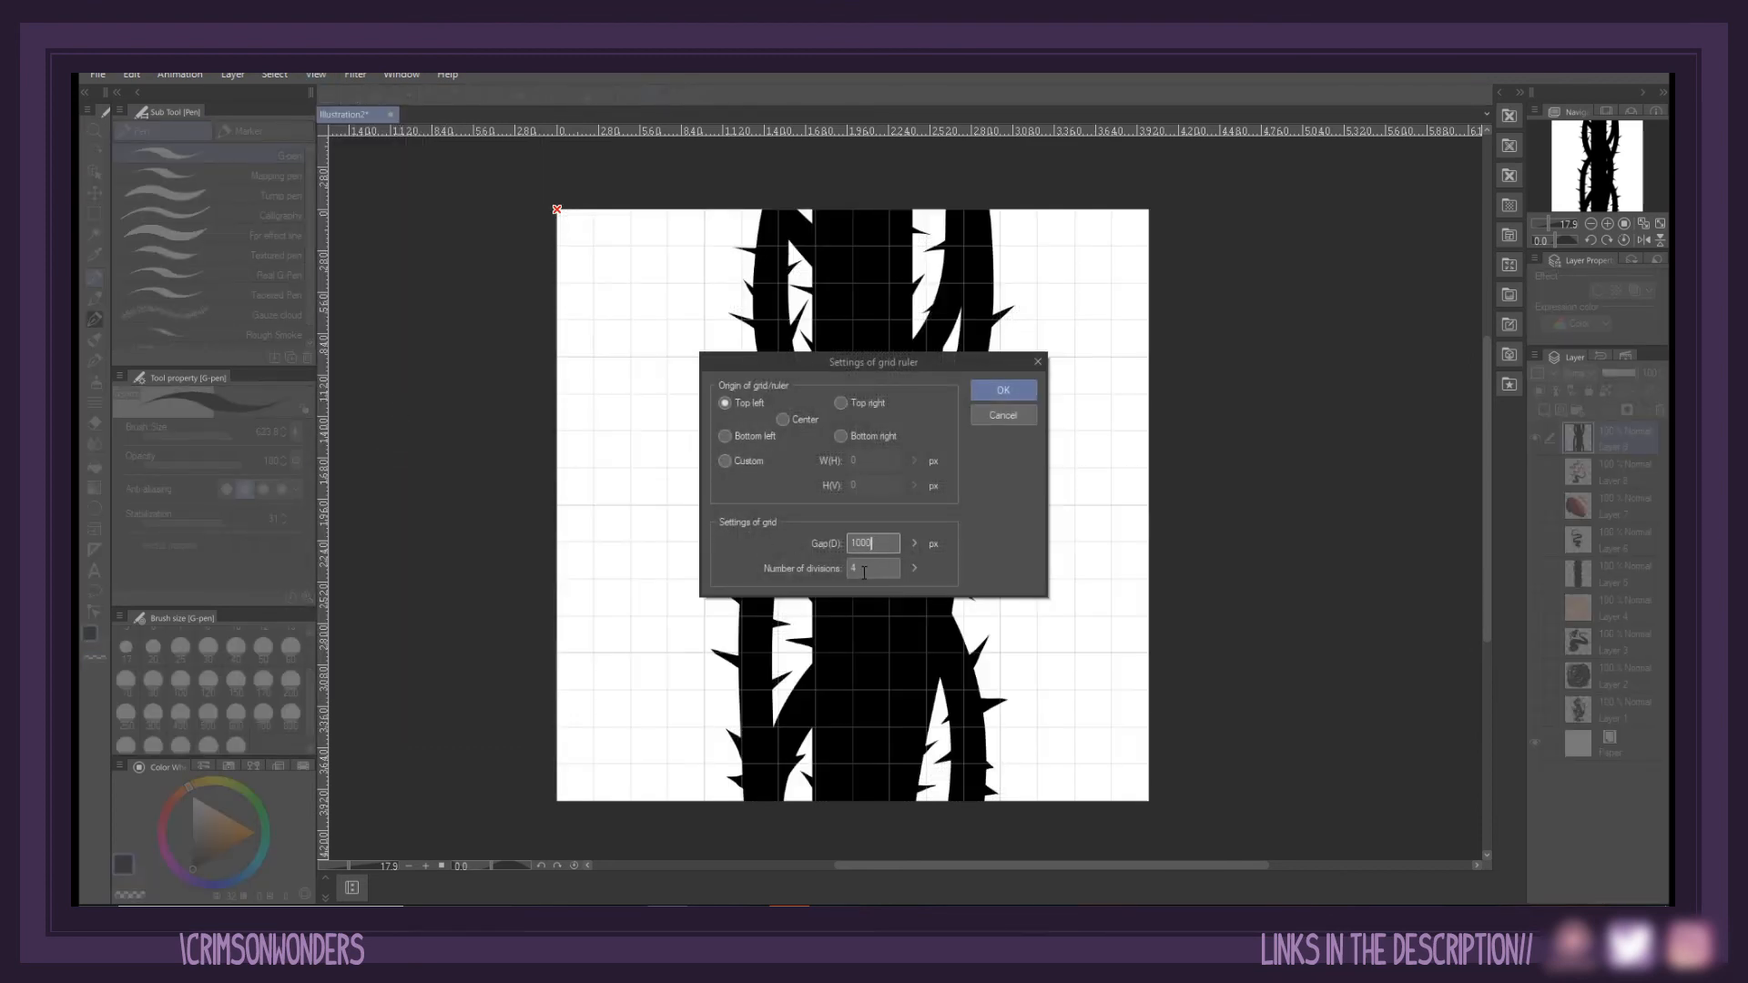
pyautogui.write('1')
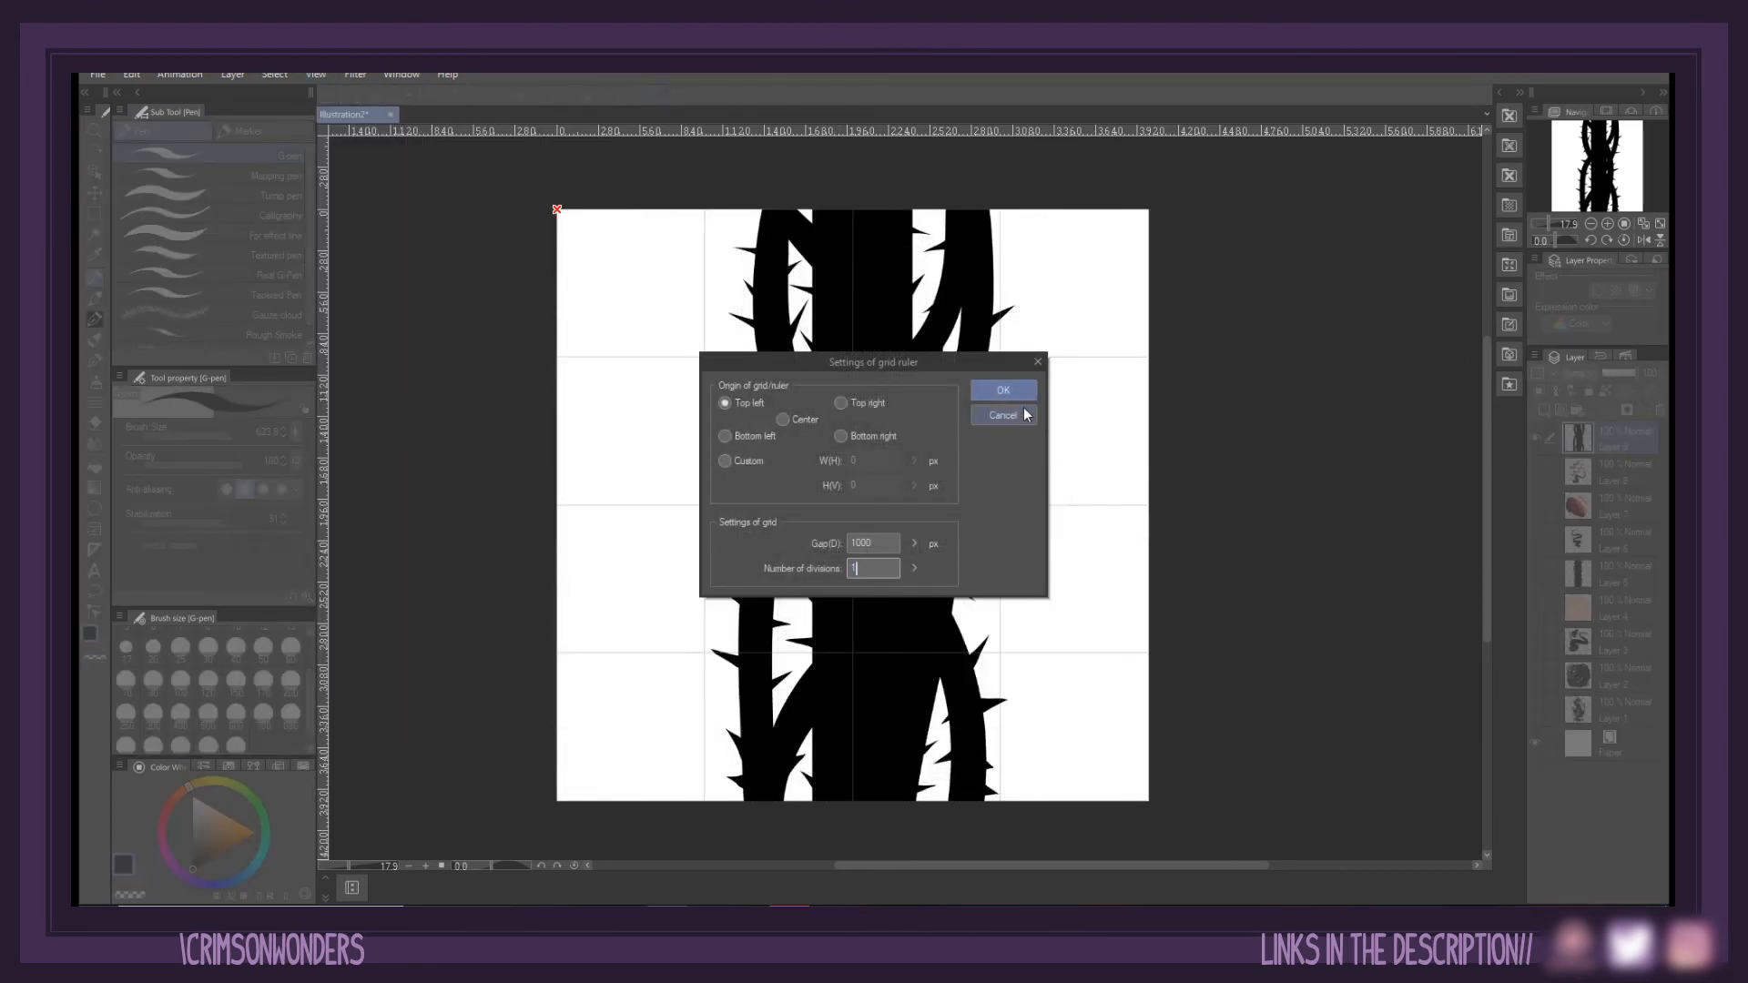
pyautogui.click(1006, 390)
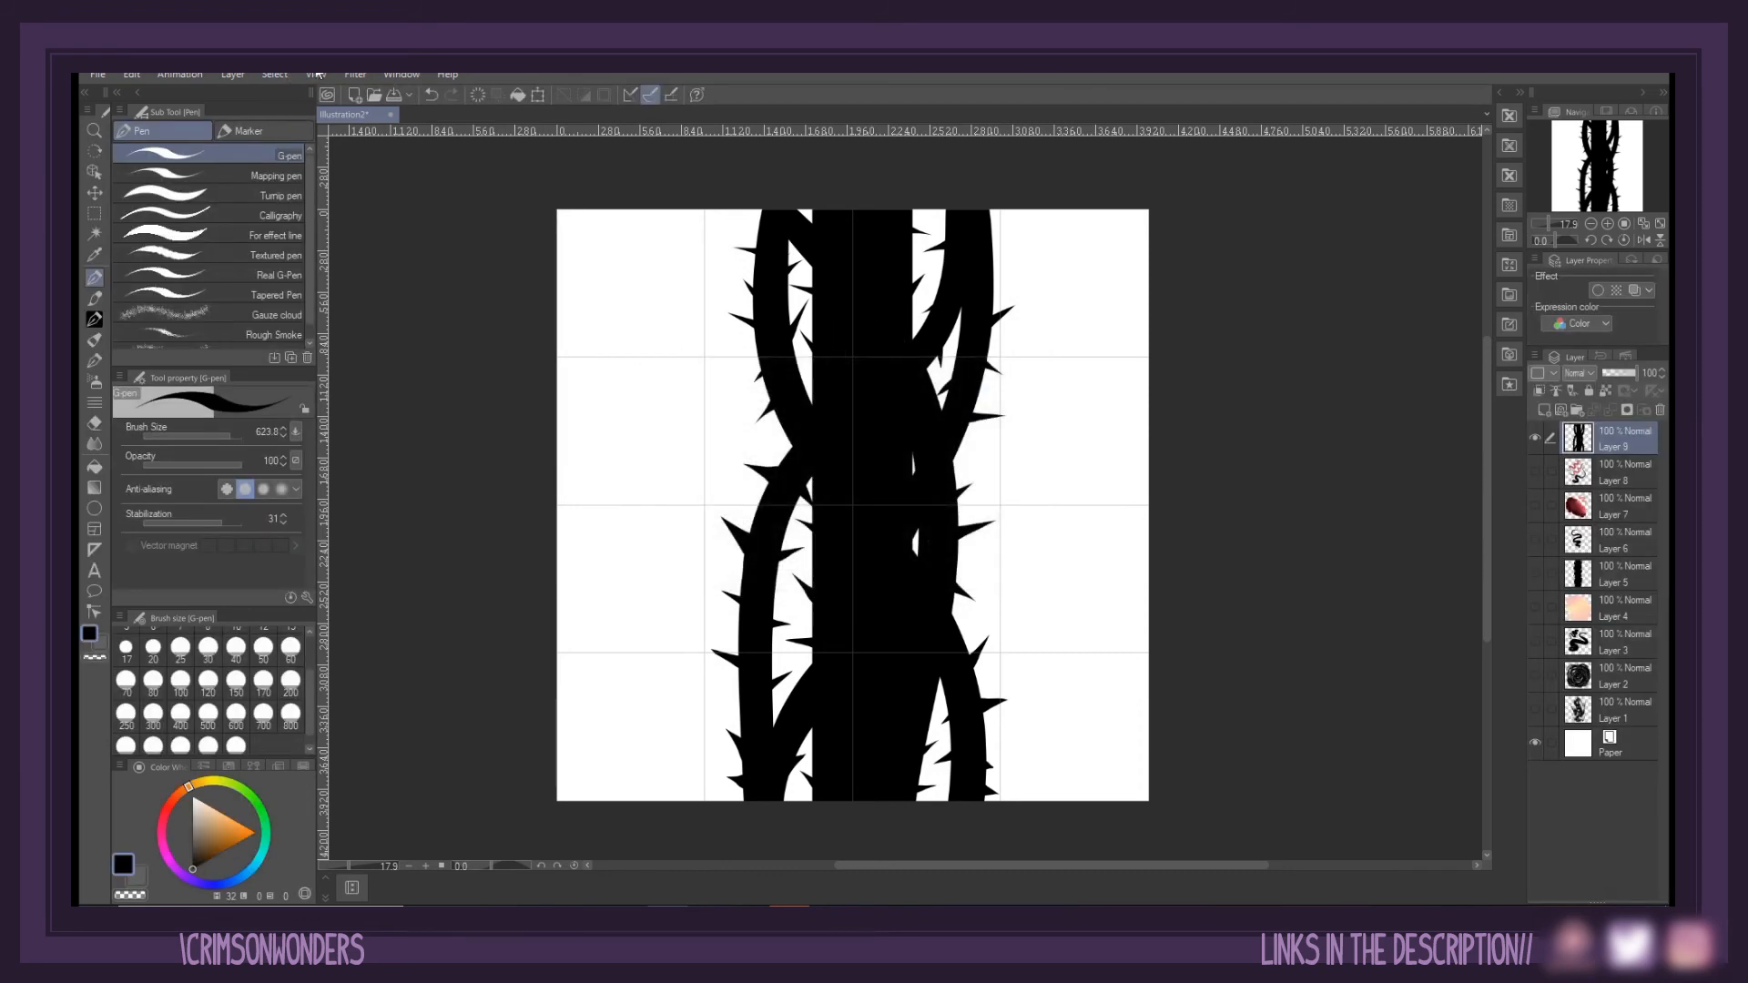
# Turn on snapping to the grid and cut the upper half of the vine drawing onto a separate layer
pyautogui.click(318, 74)
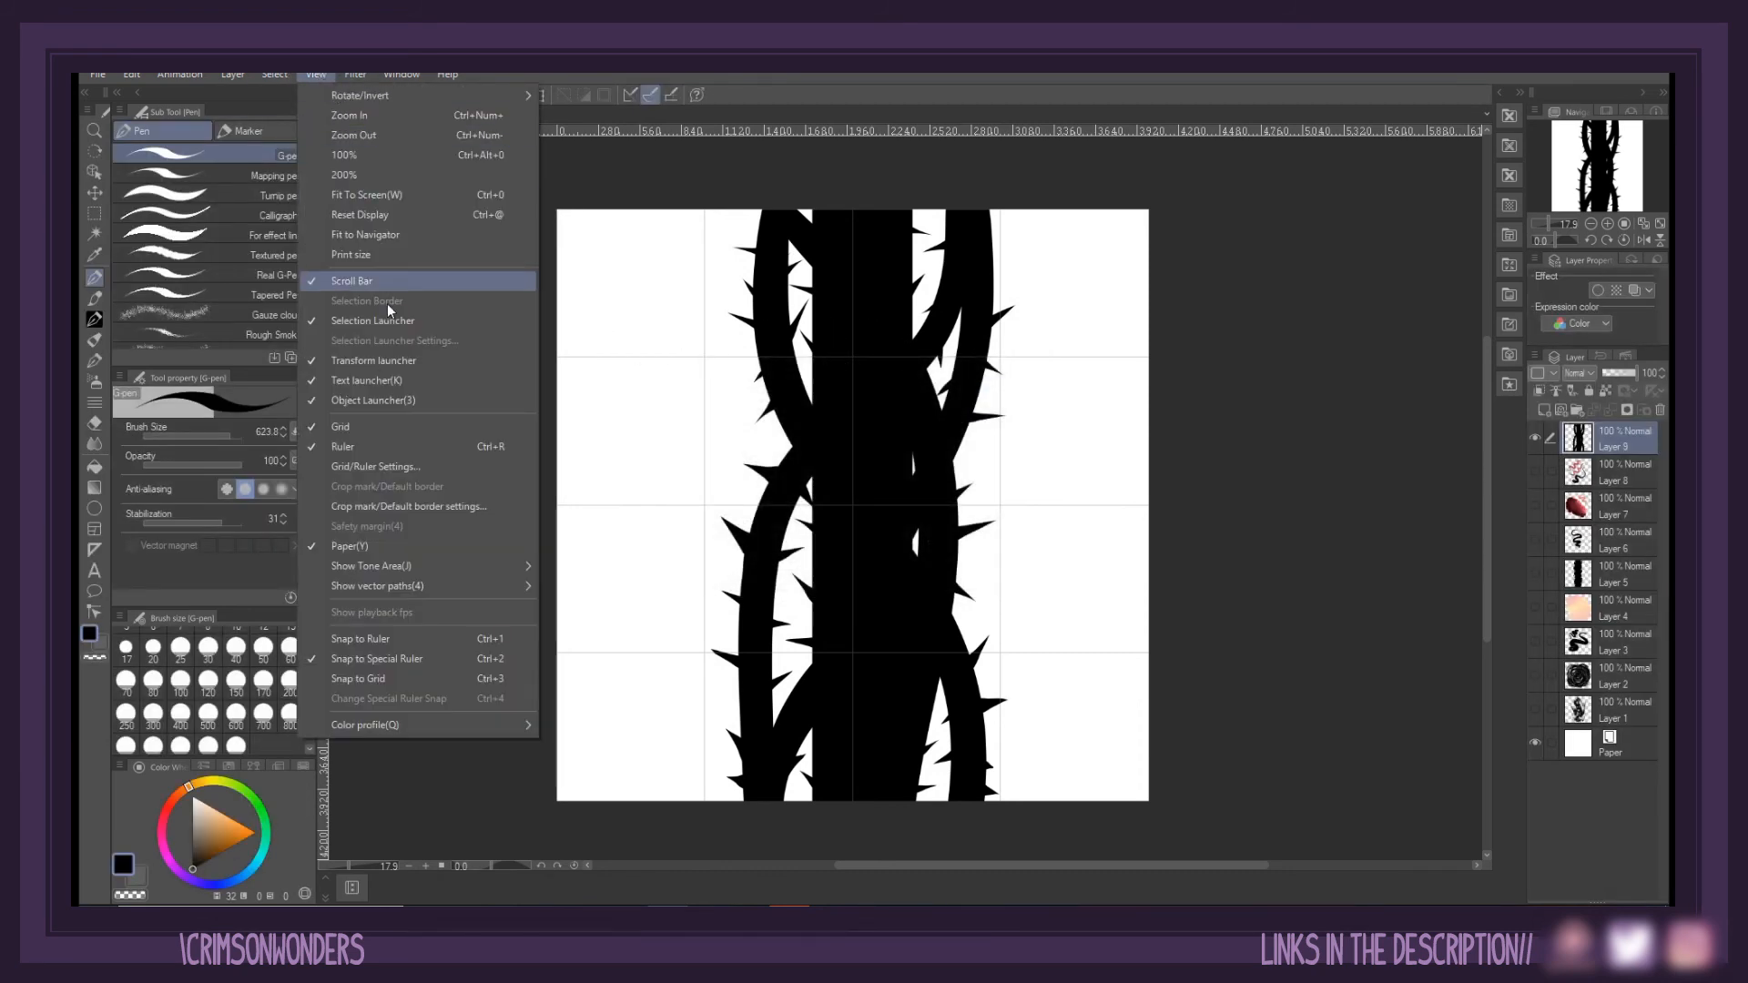
pyautogui.click(373, 681)
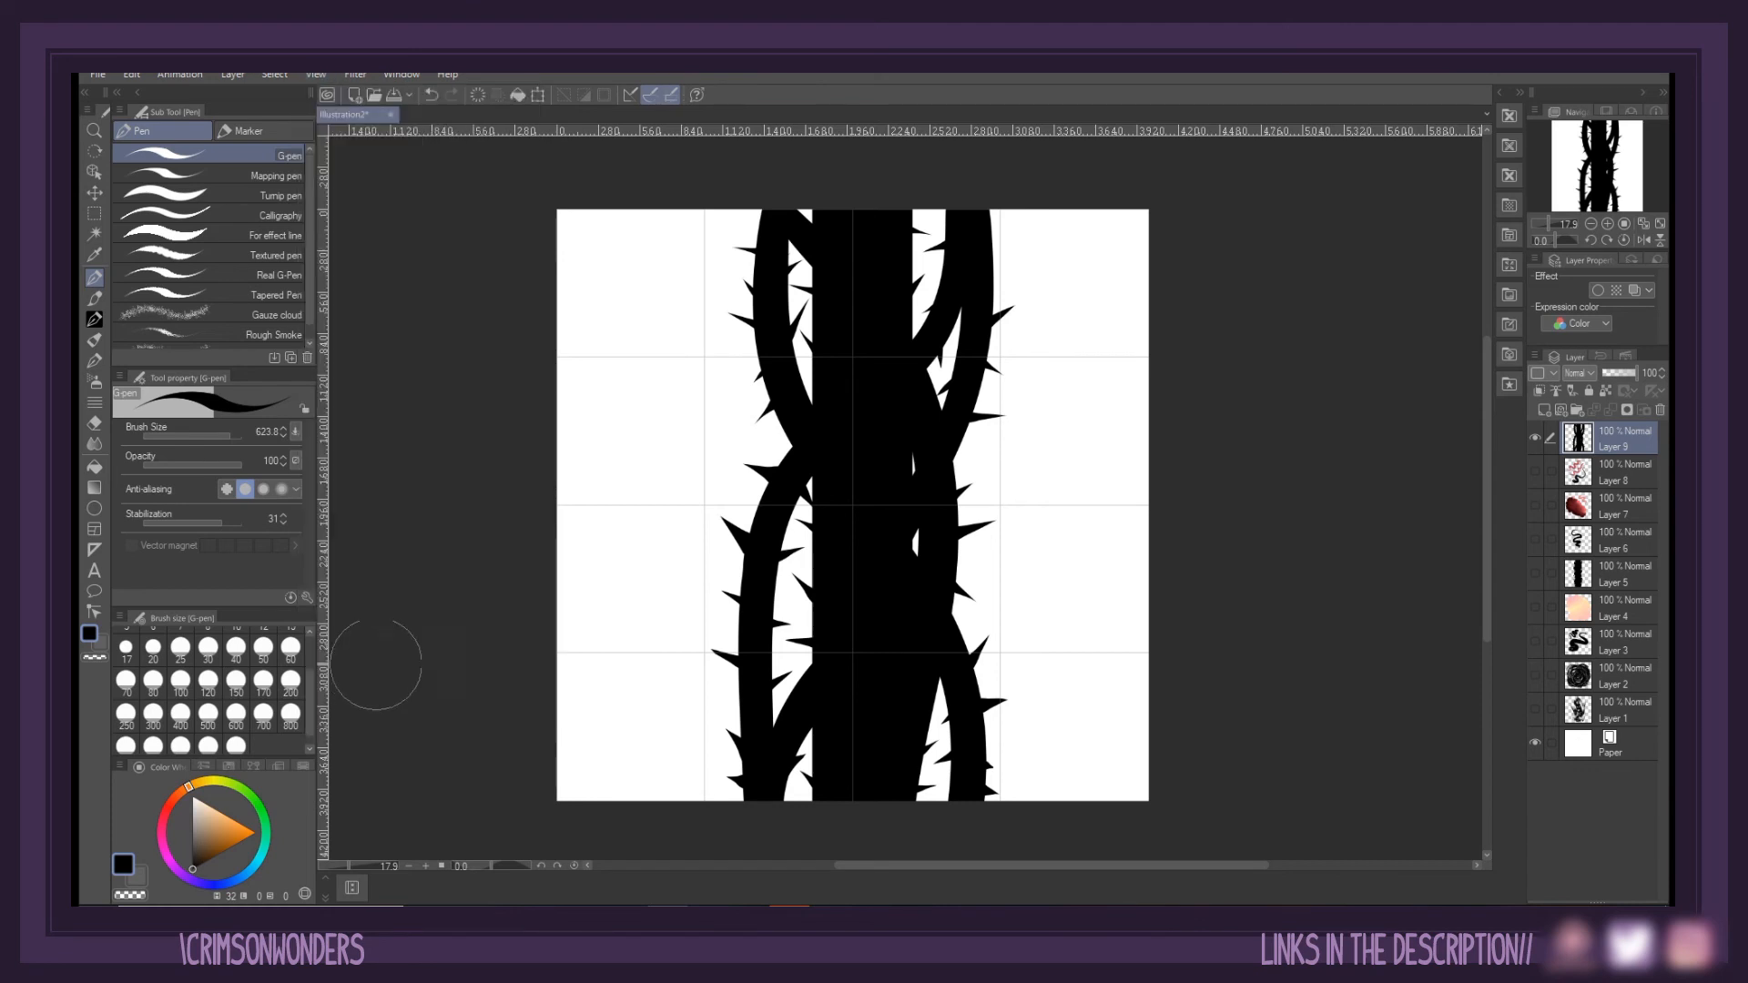
pyautogui.click(95, 213)
pyautogui.moveTo(520, 195); pyautogui.dragTo(1106, 519)
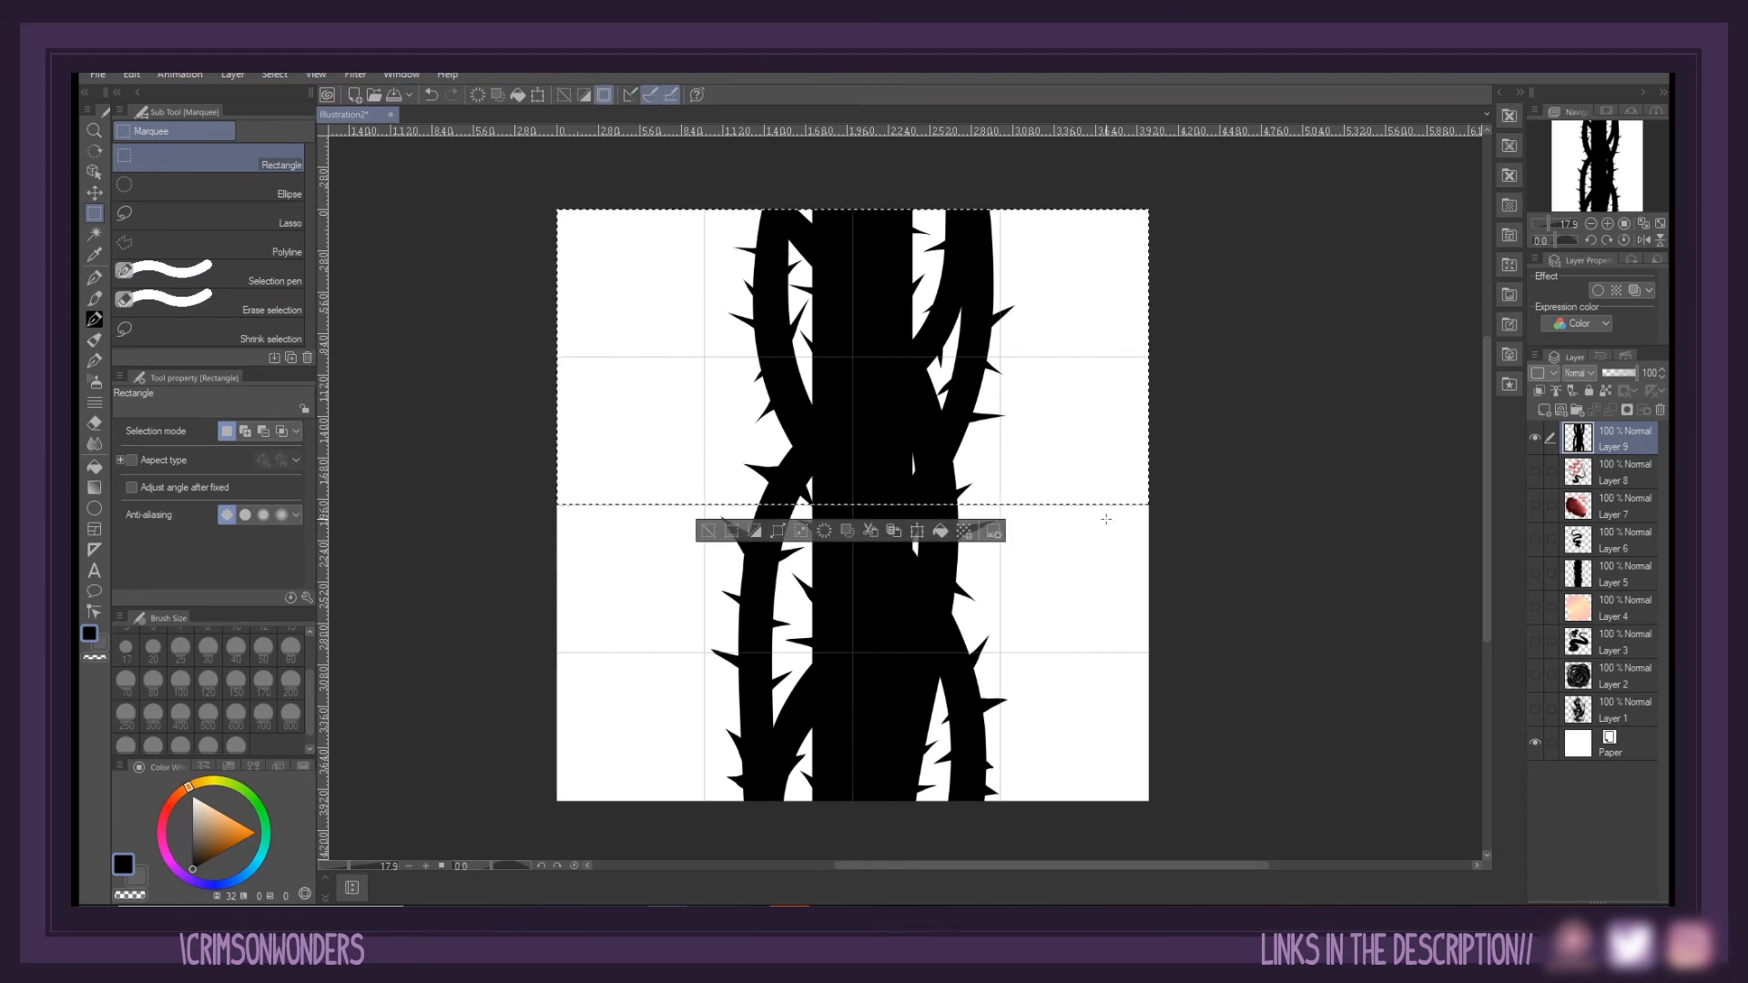
pyautogui.press('Delete')
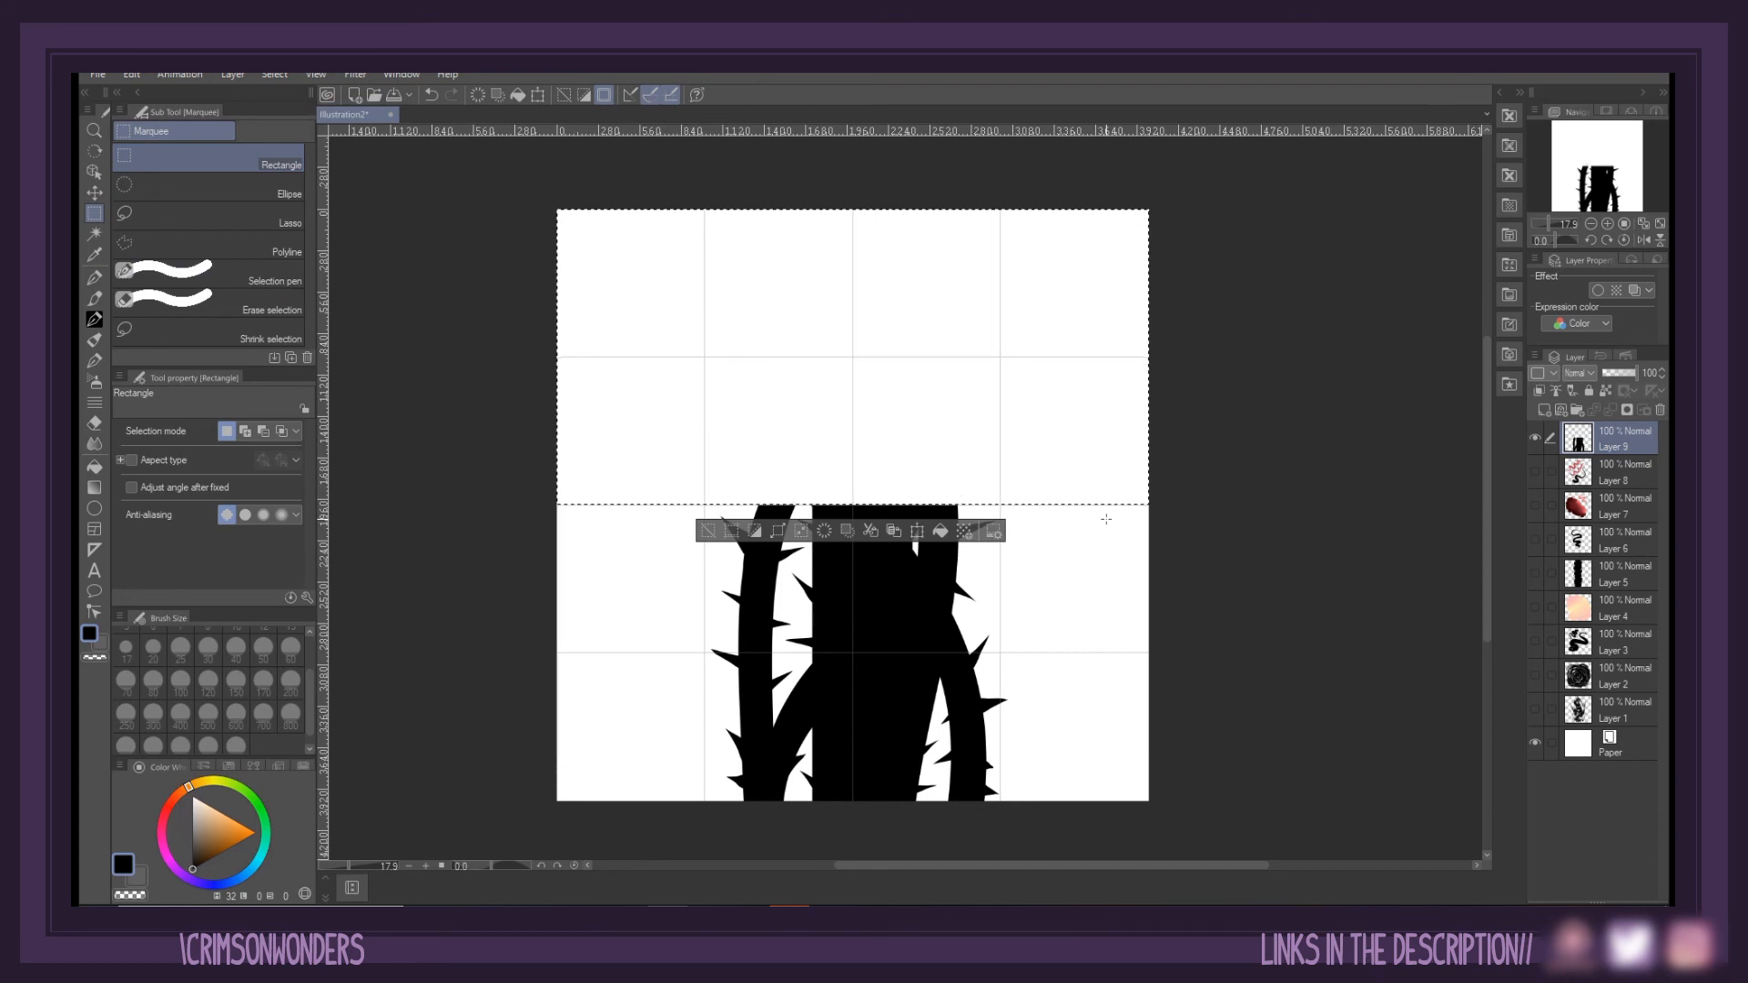
pyautogui.hotkey('ctrl', 'v')
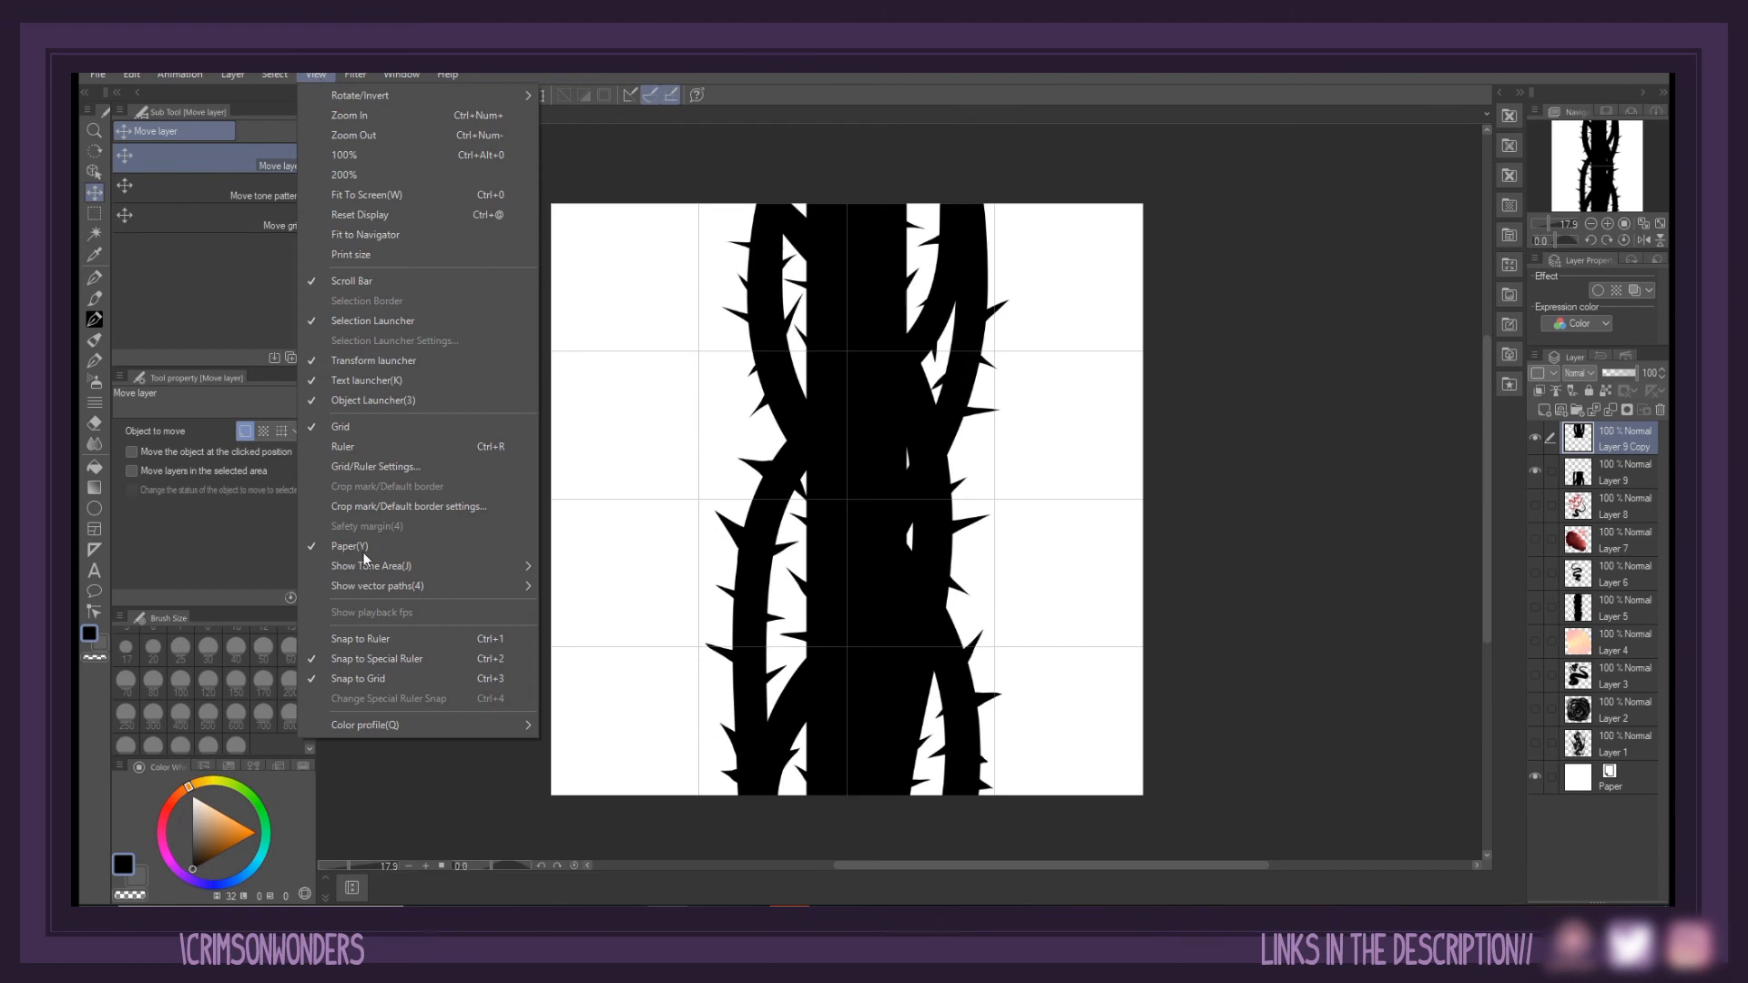
# Hide the grid and swap the vine drawing's halves so its original top and bottom edges meet at mid-height
pyautogui.click(353, 429)
pyautogui.moveTo(871, 350)
pyautogui.mouseDown()
pyautogui.moveTo(872, 640)
pyautogui.moveTo(902, 593)
pyautogui.moveTo(902, 360)
pyautogui.mouseUp()
pyautogui.click(1559, 464)
pyautogui.scroll(2, 833, 228)
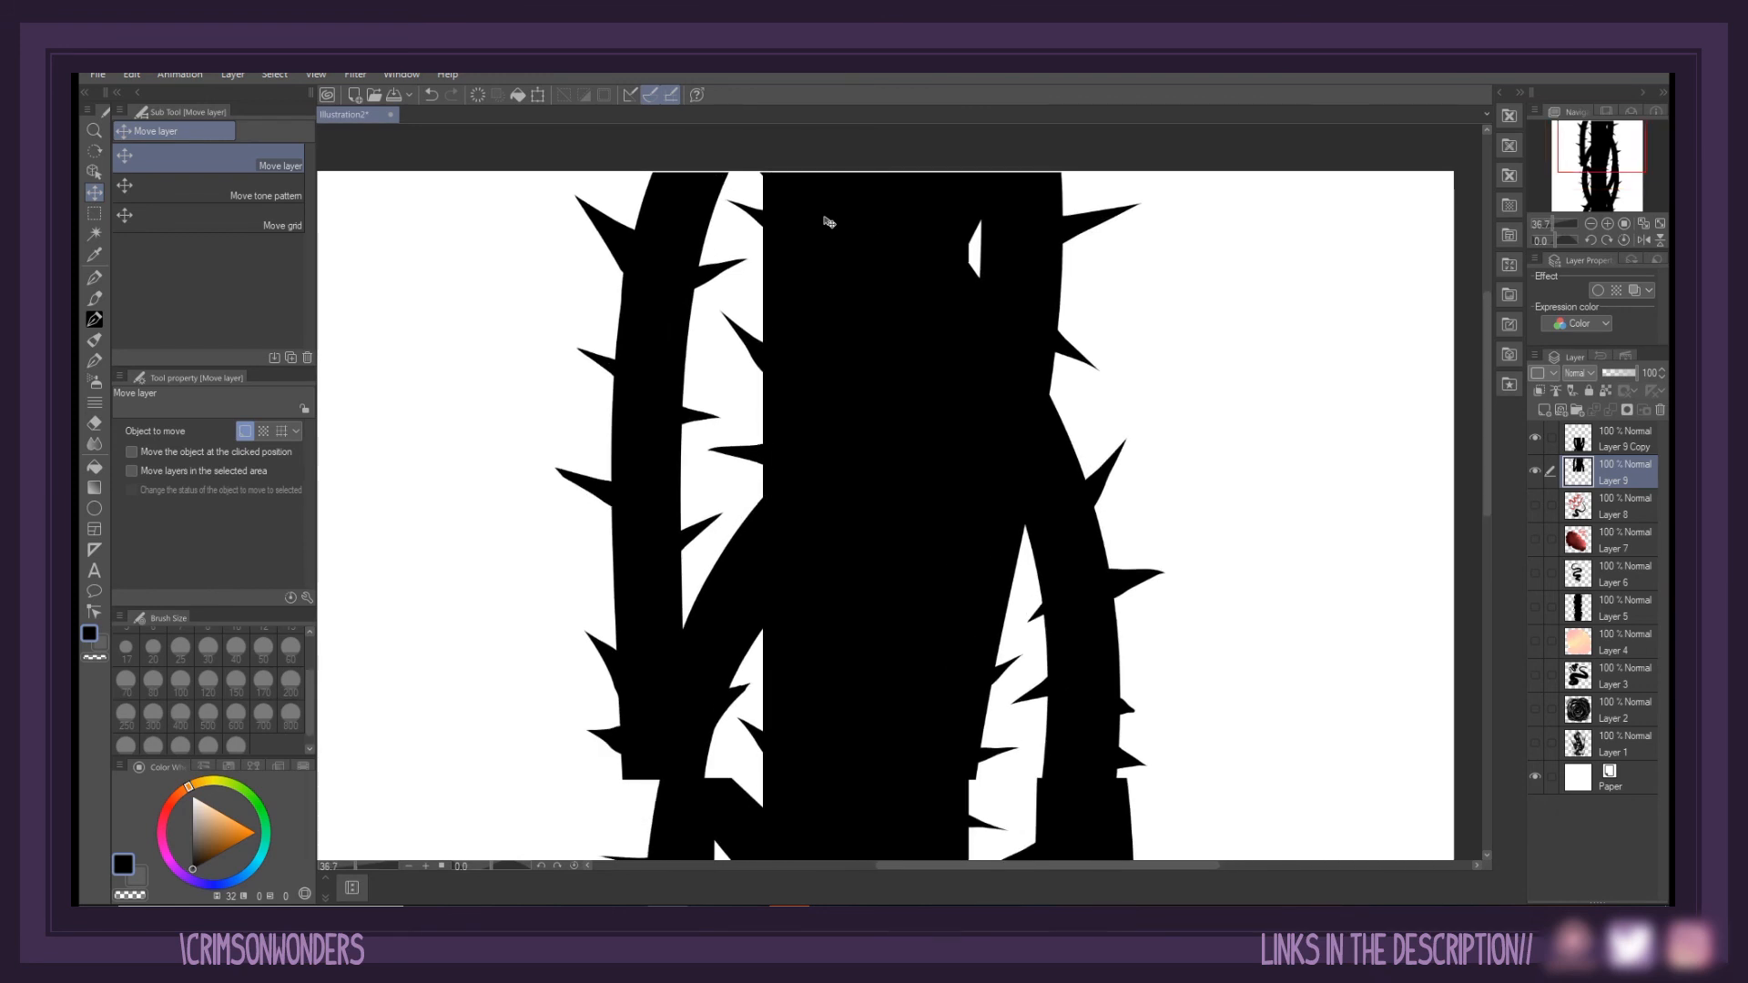
# Clear a rectangular band across the vines and central strip just below the seam, and deselect
pyautogui.moveTo(1603, 171); pyautogui.dragTo(1603, 219)
pyautogui.click(1604, 444)
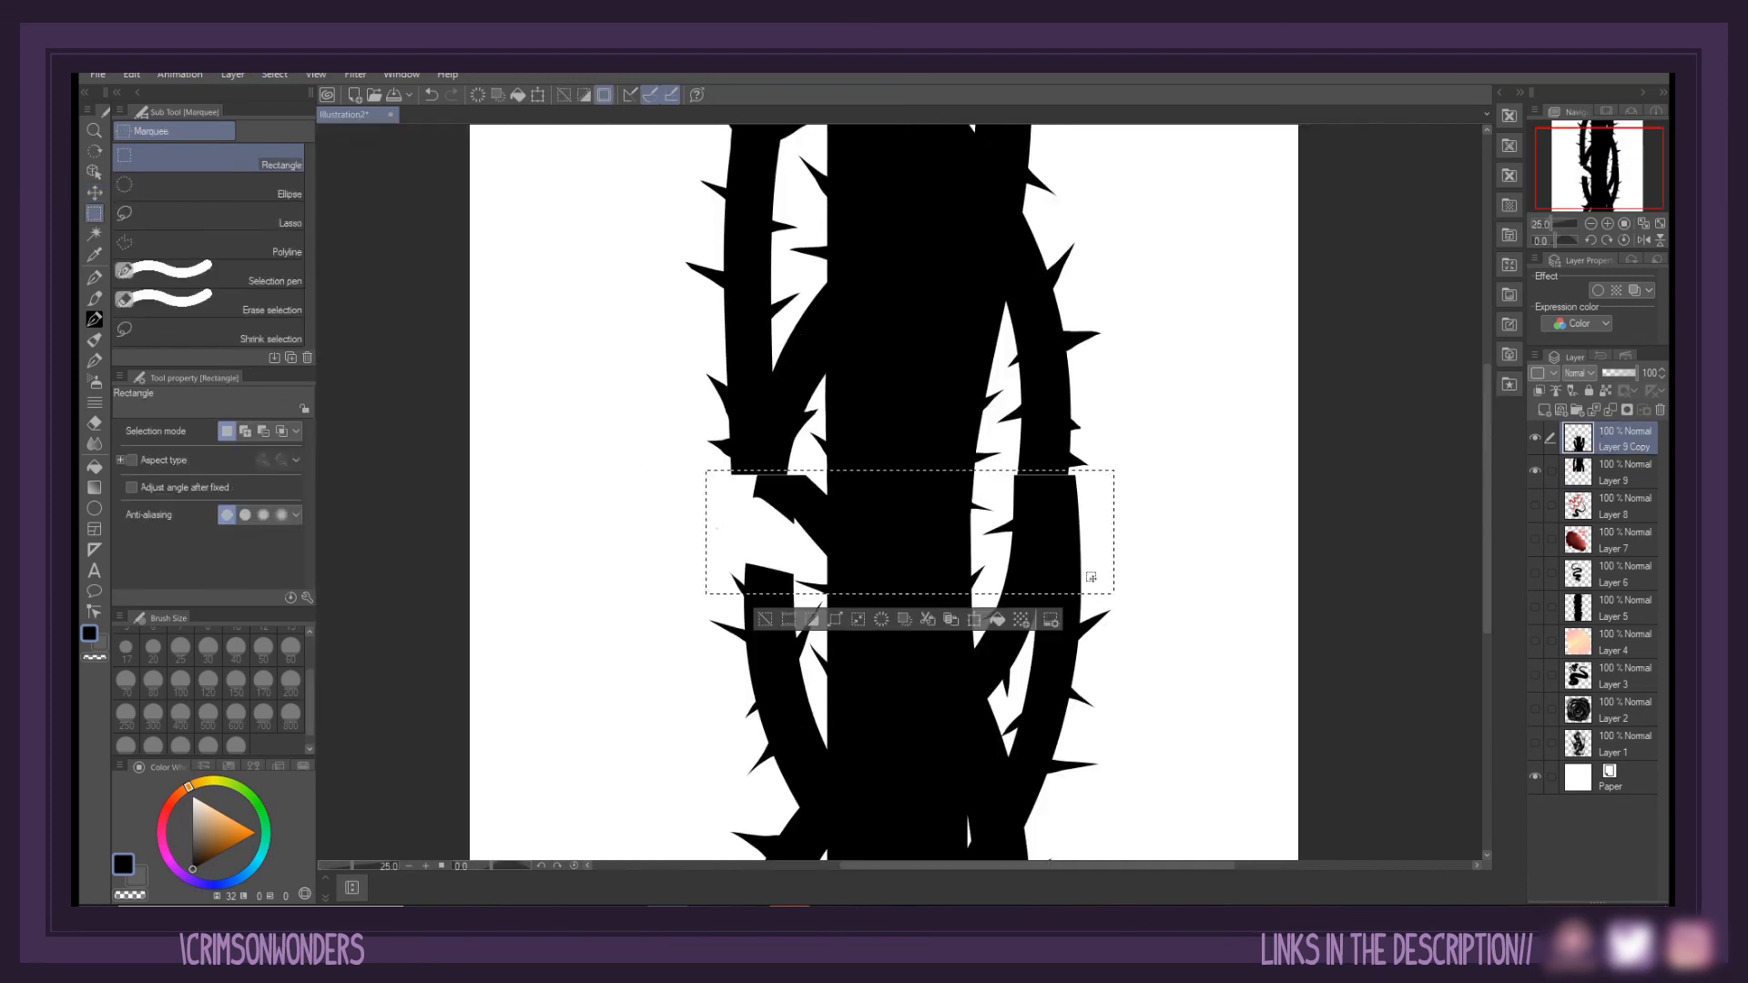
pyautogui.press('Delete')
pyautogui.hotkey('ctrl', 'd')
# Redraw the vines and central strip across the cleared band with the G-pen, joining the upper and lower halves
pyautogui.press('p')
pyautogui.moveTo(760, 400)
pyautogui.mouseDown()
pyautogui.moveTo(756, 607)
pyautogui.moveTo(774, 629)
pyautogui.mouseUp()
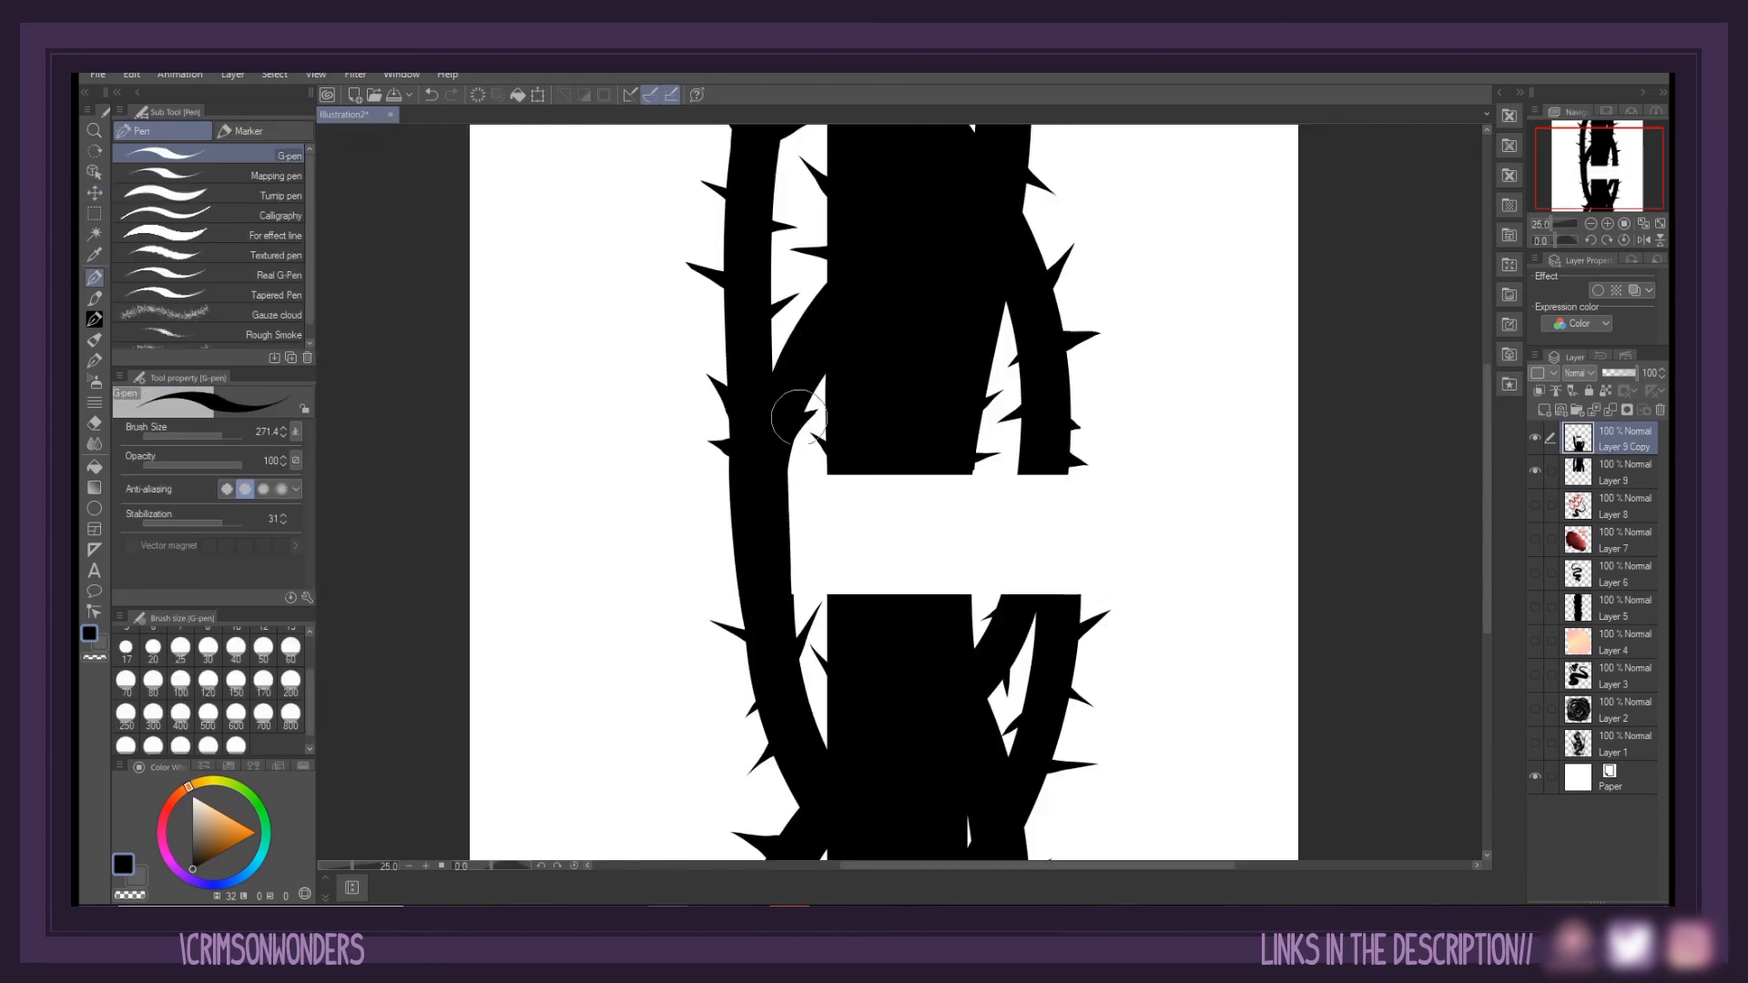
pyautogui.moveTo(843, 492); pyautogui.dragTo(841, 620)
pyautogui.moveTo(841, 525)
pyautogui.mouseDown()
pyautogui.moveTo(964, 601)
pyautogui.moveTo(967, 478)
pyautogui.moveTo(975, 605)
pyautogui.mouseUp()
pyautogui.press('e')
pyautogui.press('p')
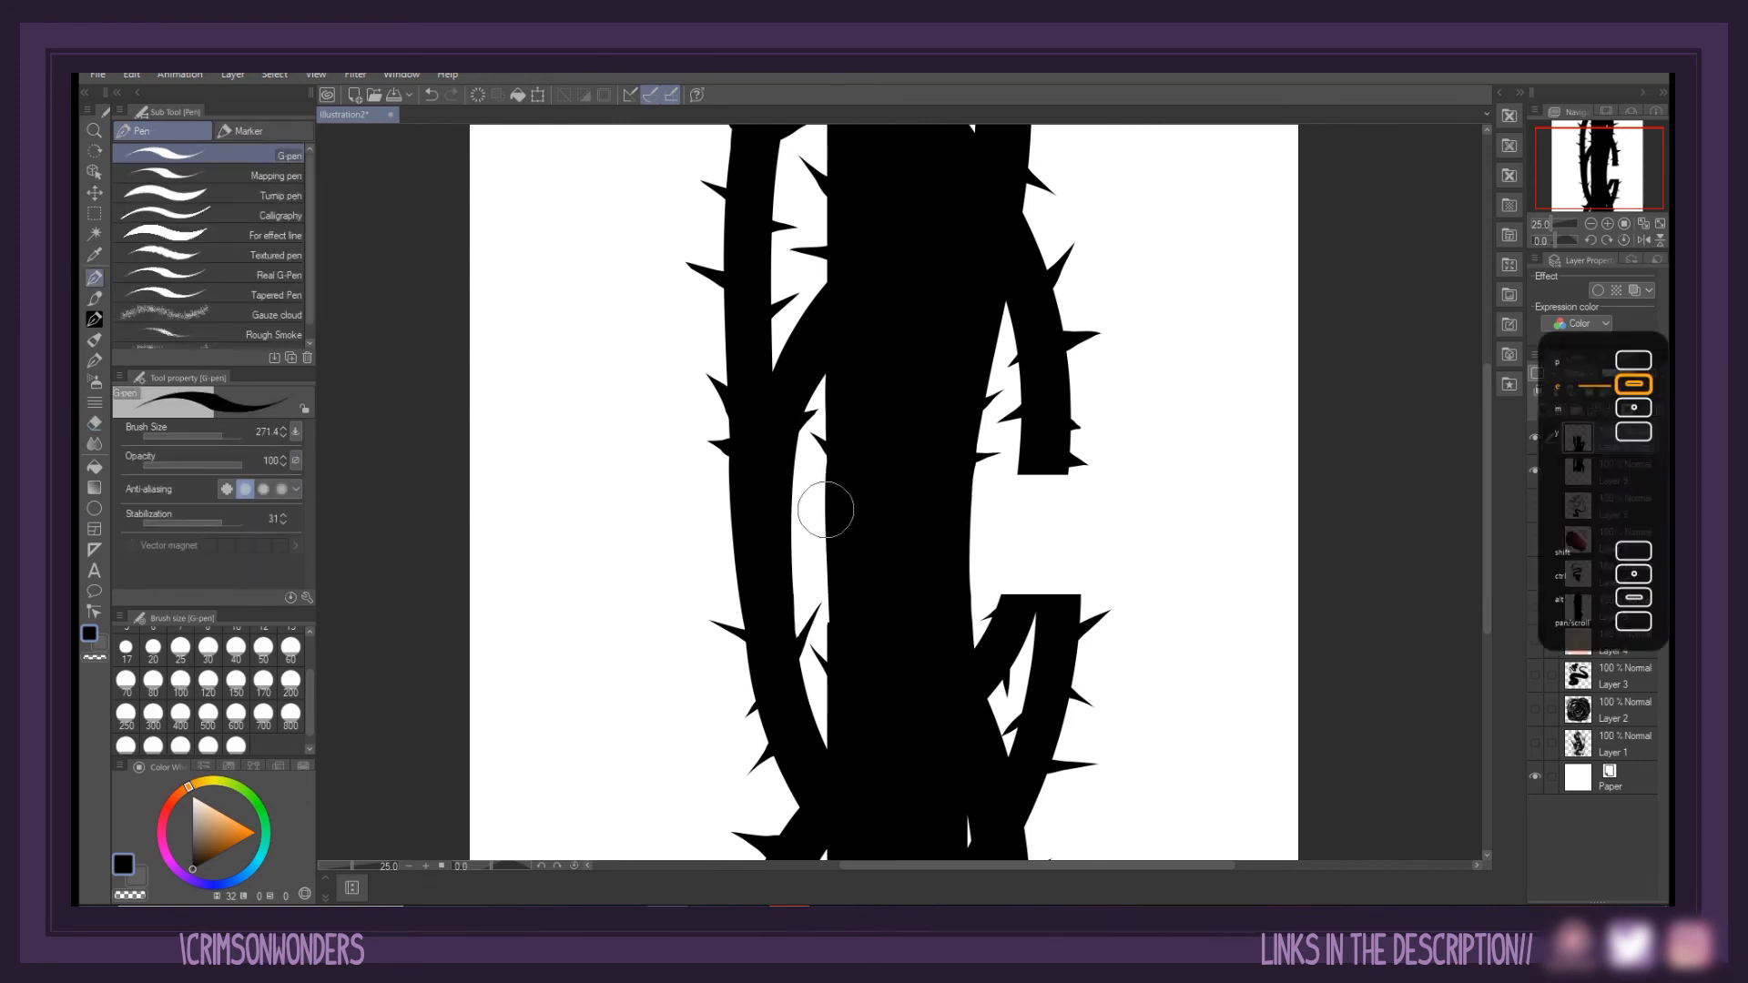
pyautogui.moveTo(1050, 437); pyautogui.dragTo(1015, 629)
pyautogui.moveTo(1046, 468)
pyautogui.mouseDown()
pyautogui.moveTo(1031, 612)
pyautogui.moveTo(1044, 701)
pyautogui.mouseUp()
# Merge the two halves into one layer and add more thorns along the outer edges of the vines
pyautogui.press('e')
pyautogui.click(1613, 412)
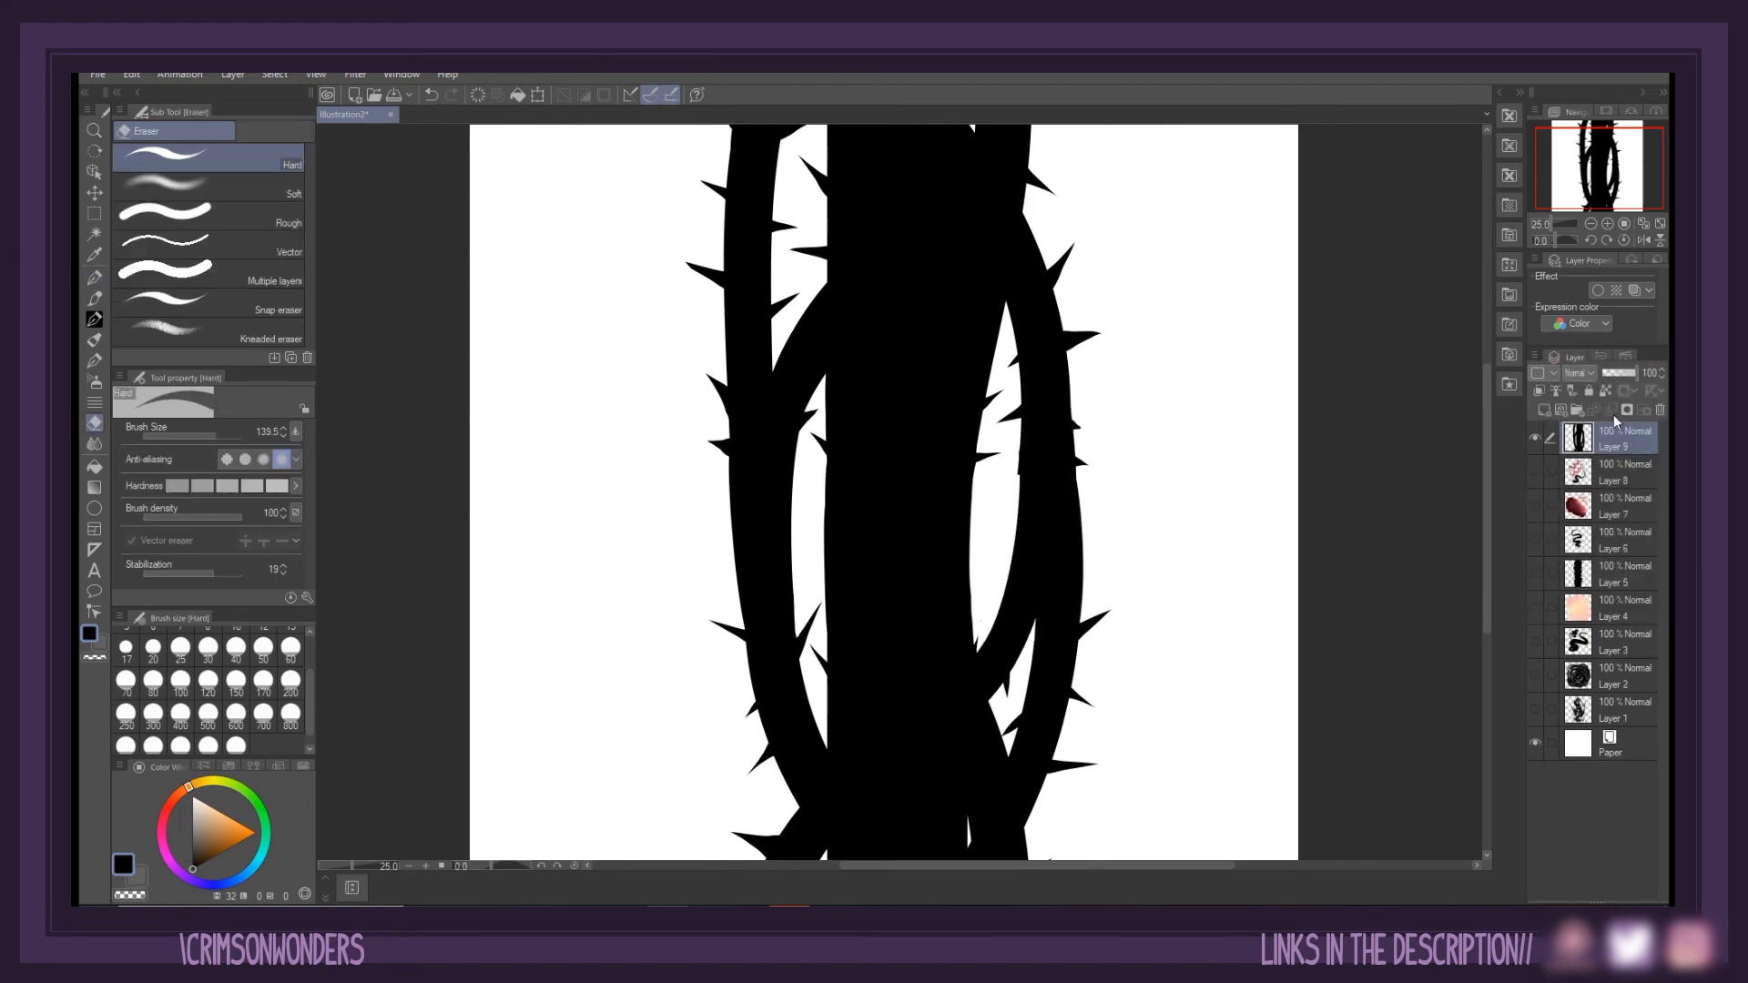
pyautogui.scroll(-2, 1006, 589)
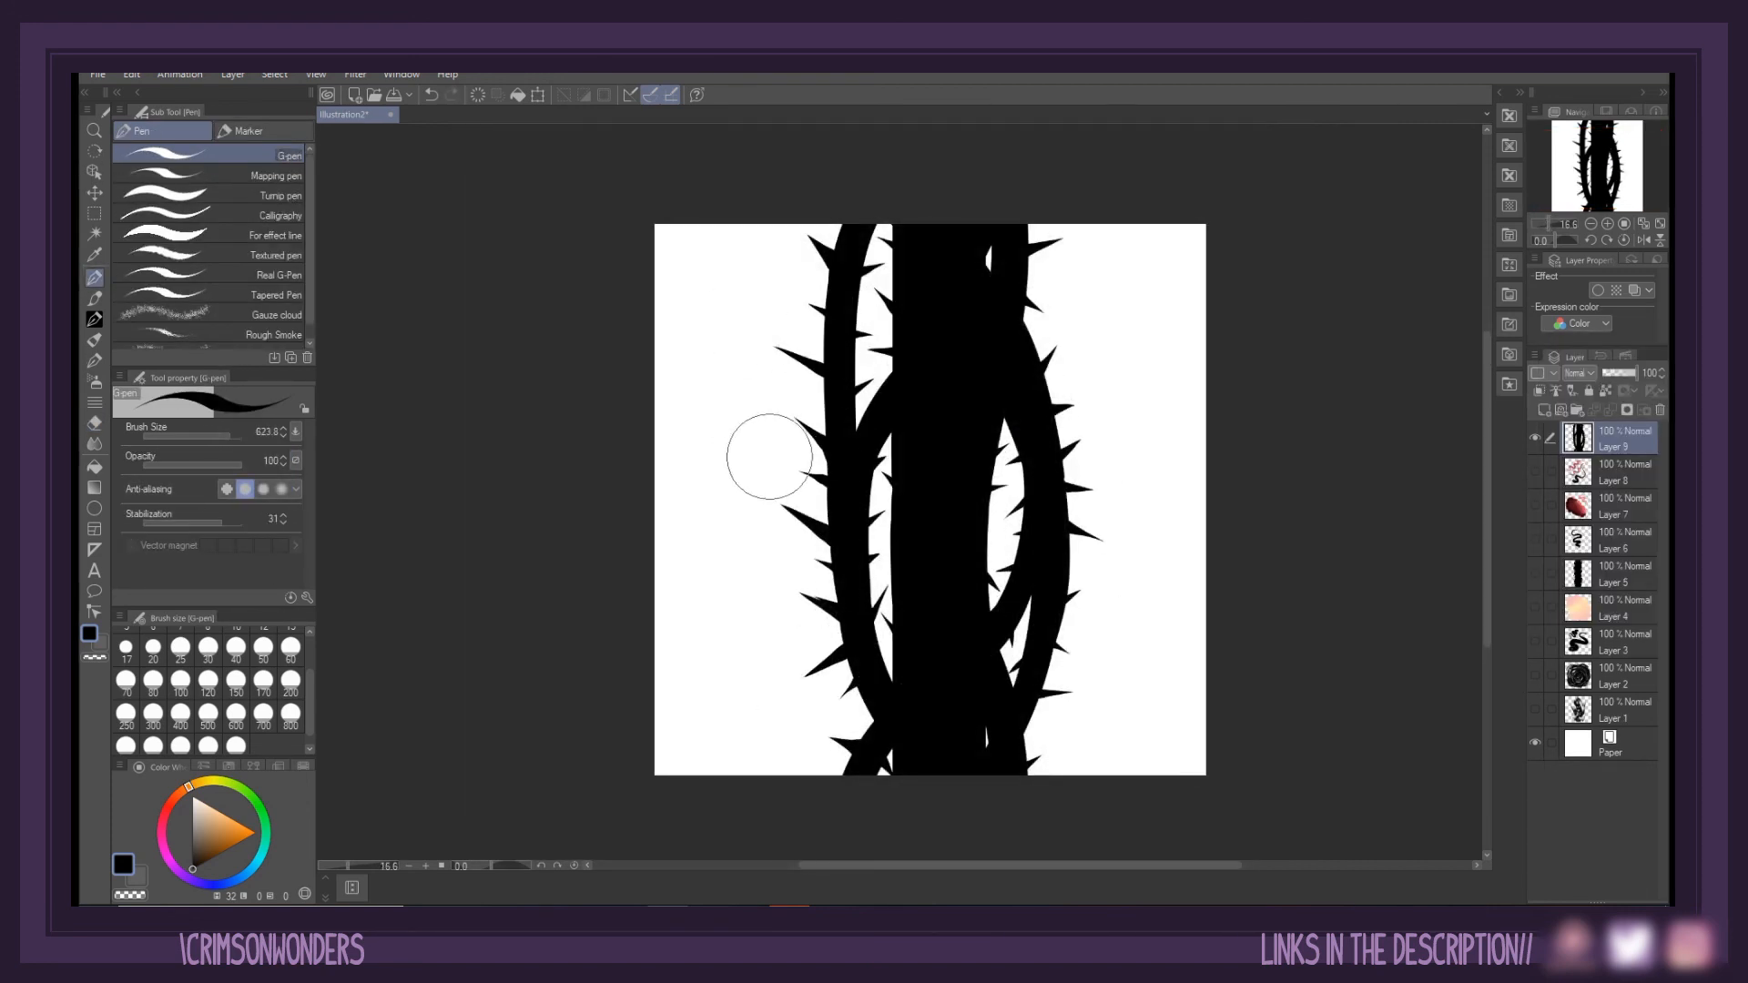
pyautogui.press('p')
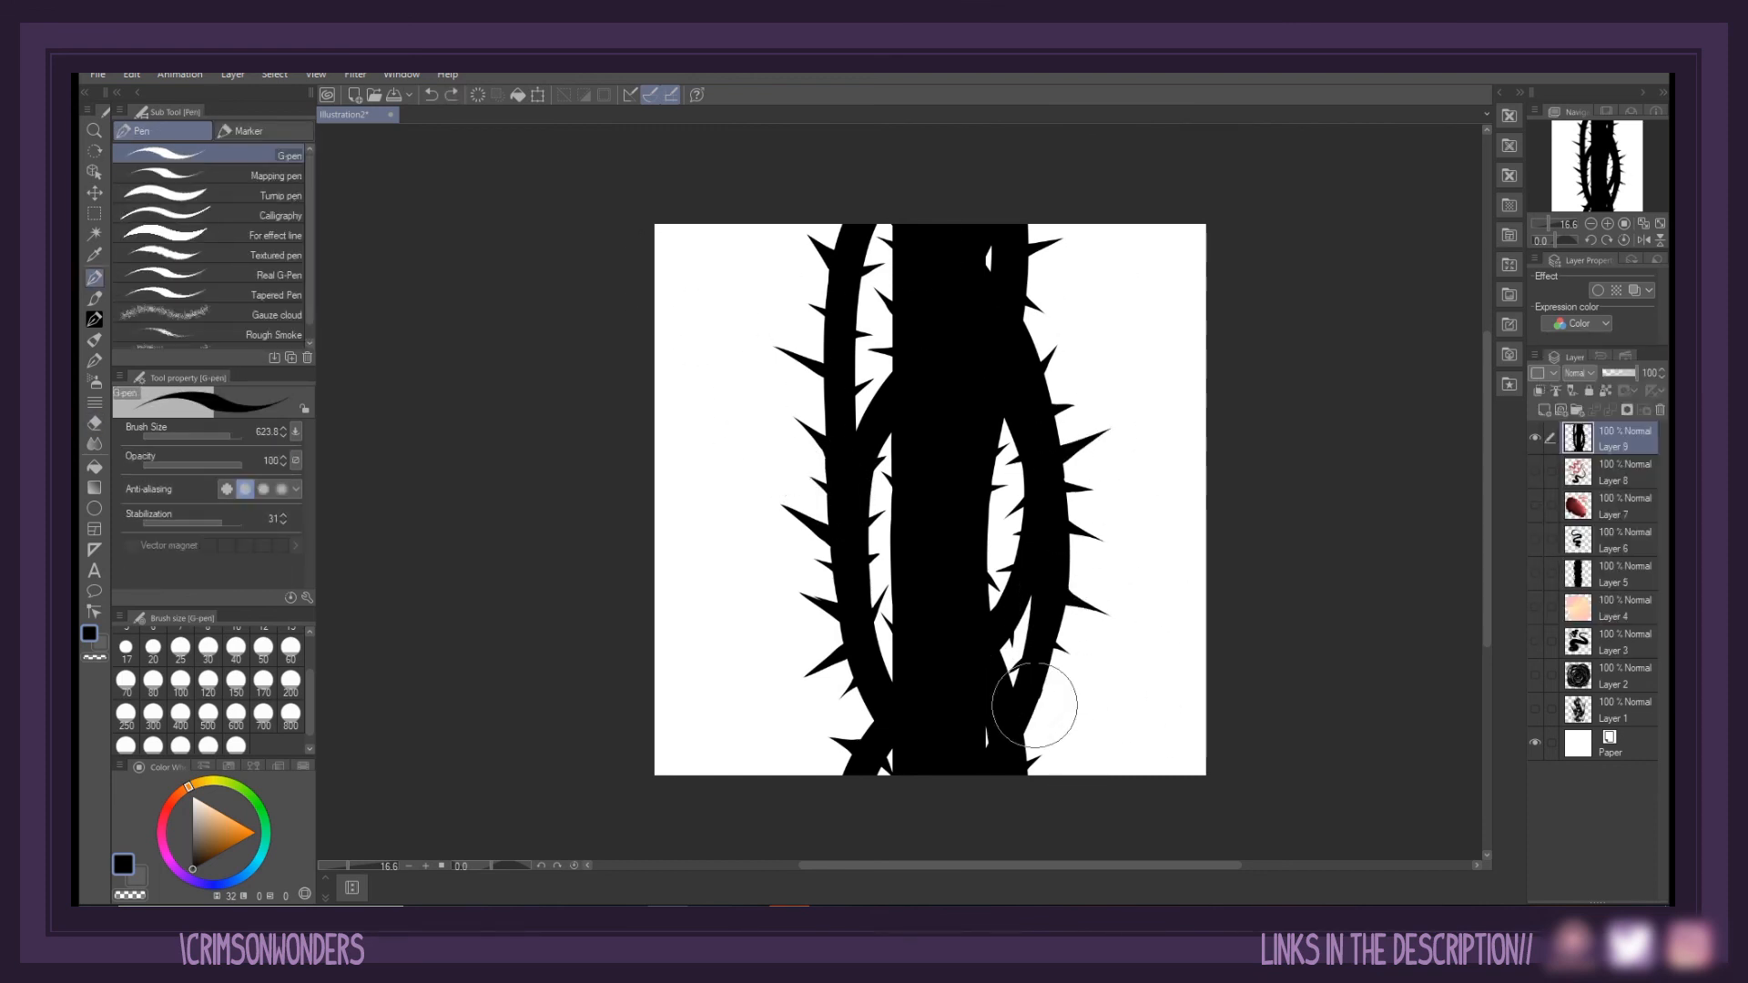
# Split the vine drawing at mid-height and swap the halves back to their original arrangement
pyautogui.press('e')
pyautogui.press('m')
pyautogui.click(316, 74)
pyautogui.click(331, 425)
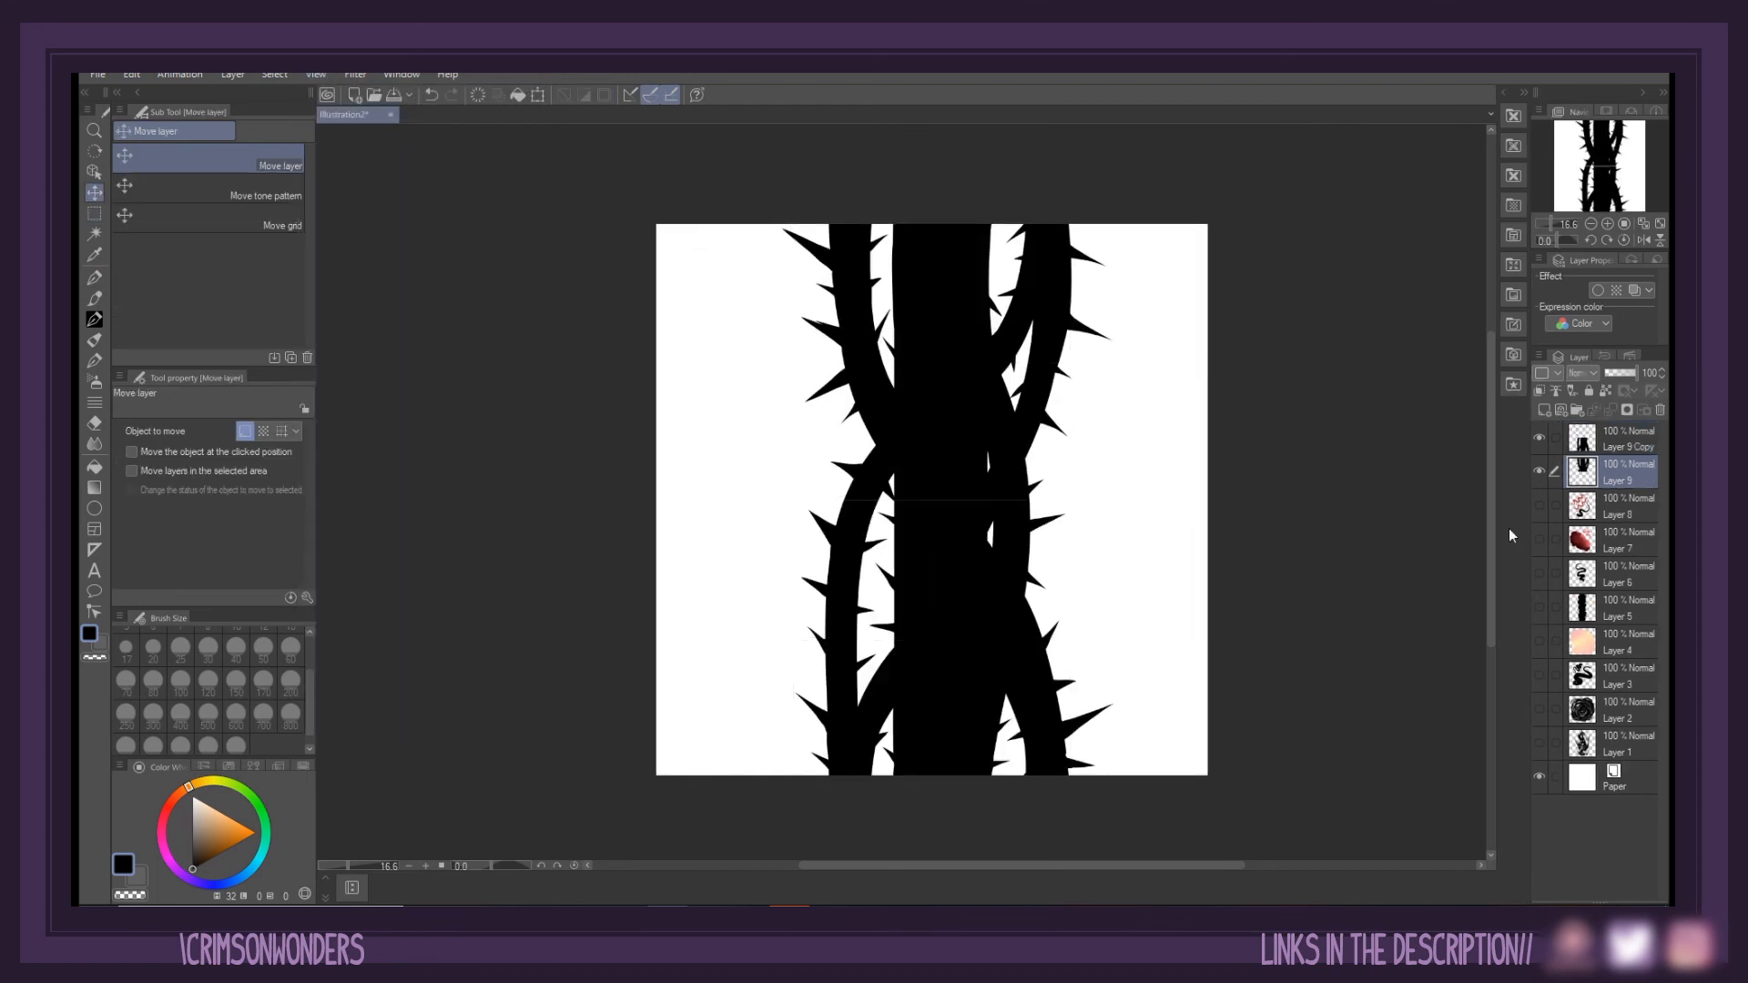
# Merge the two halves into one seamless vine layer and hide the paper layer
pyautogui.click(1627, 446)
pyautogui.scroll(3, 1299, 558)
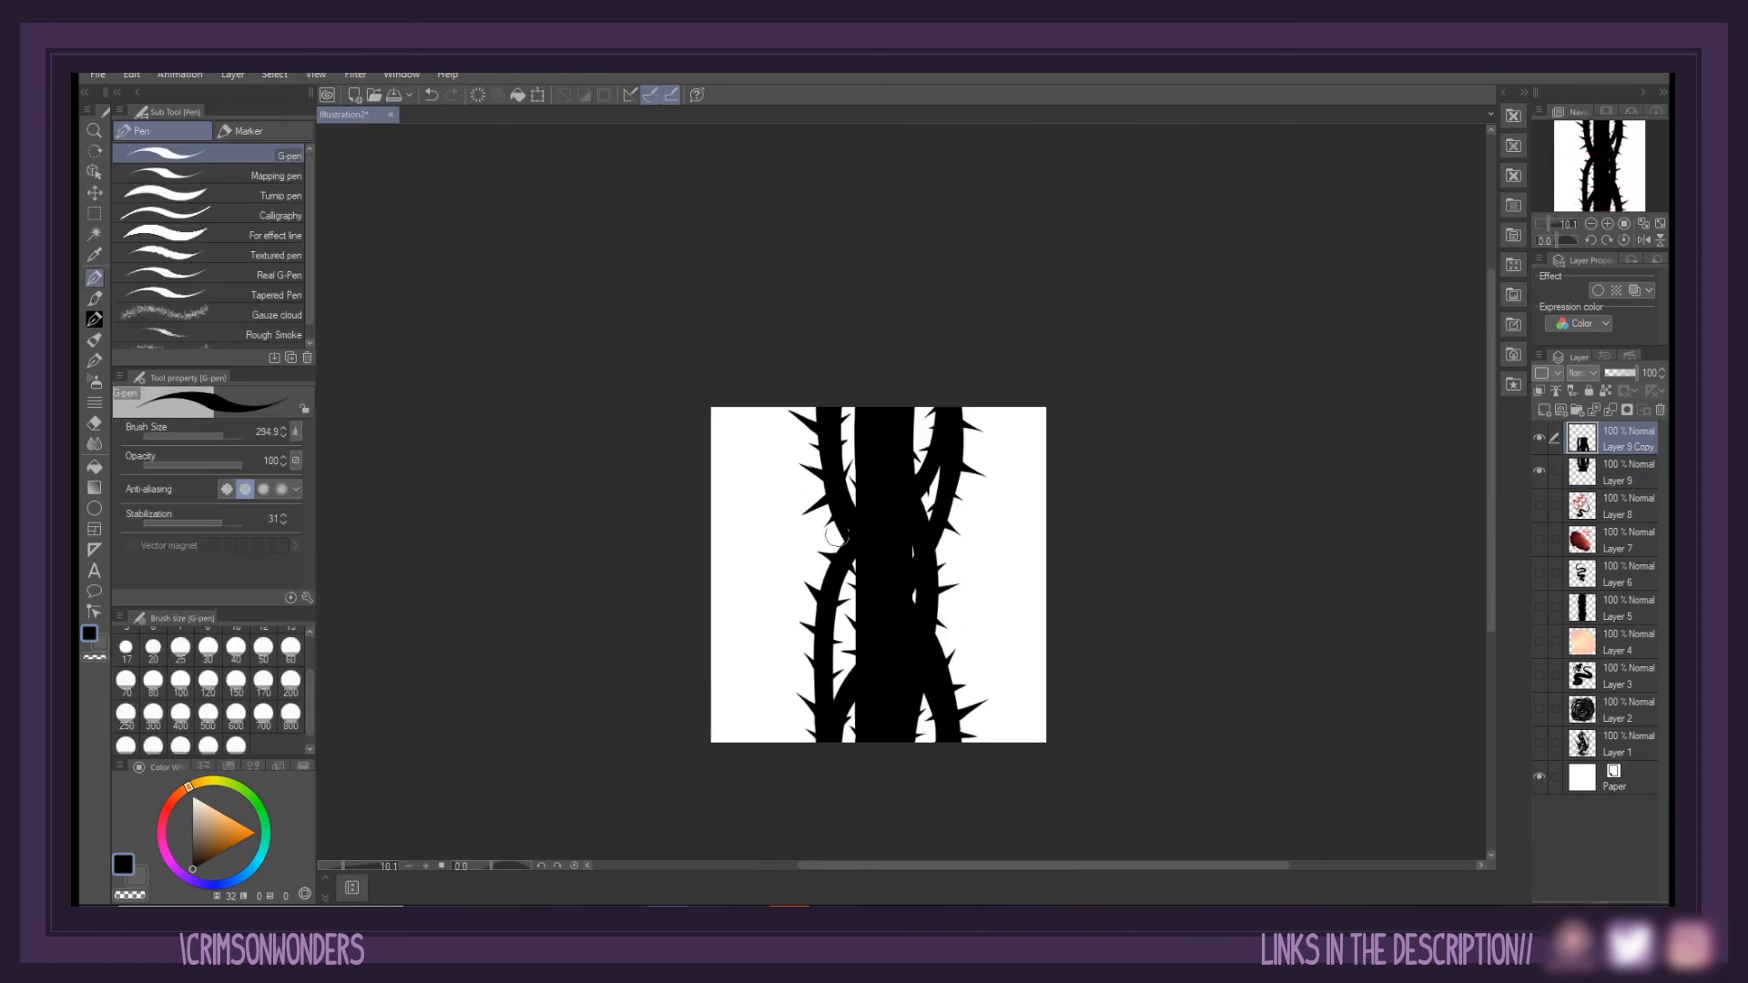
pyautogui.scroll(-5, 819, 519)
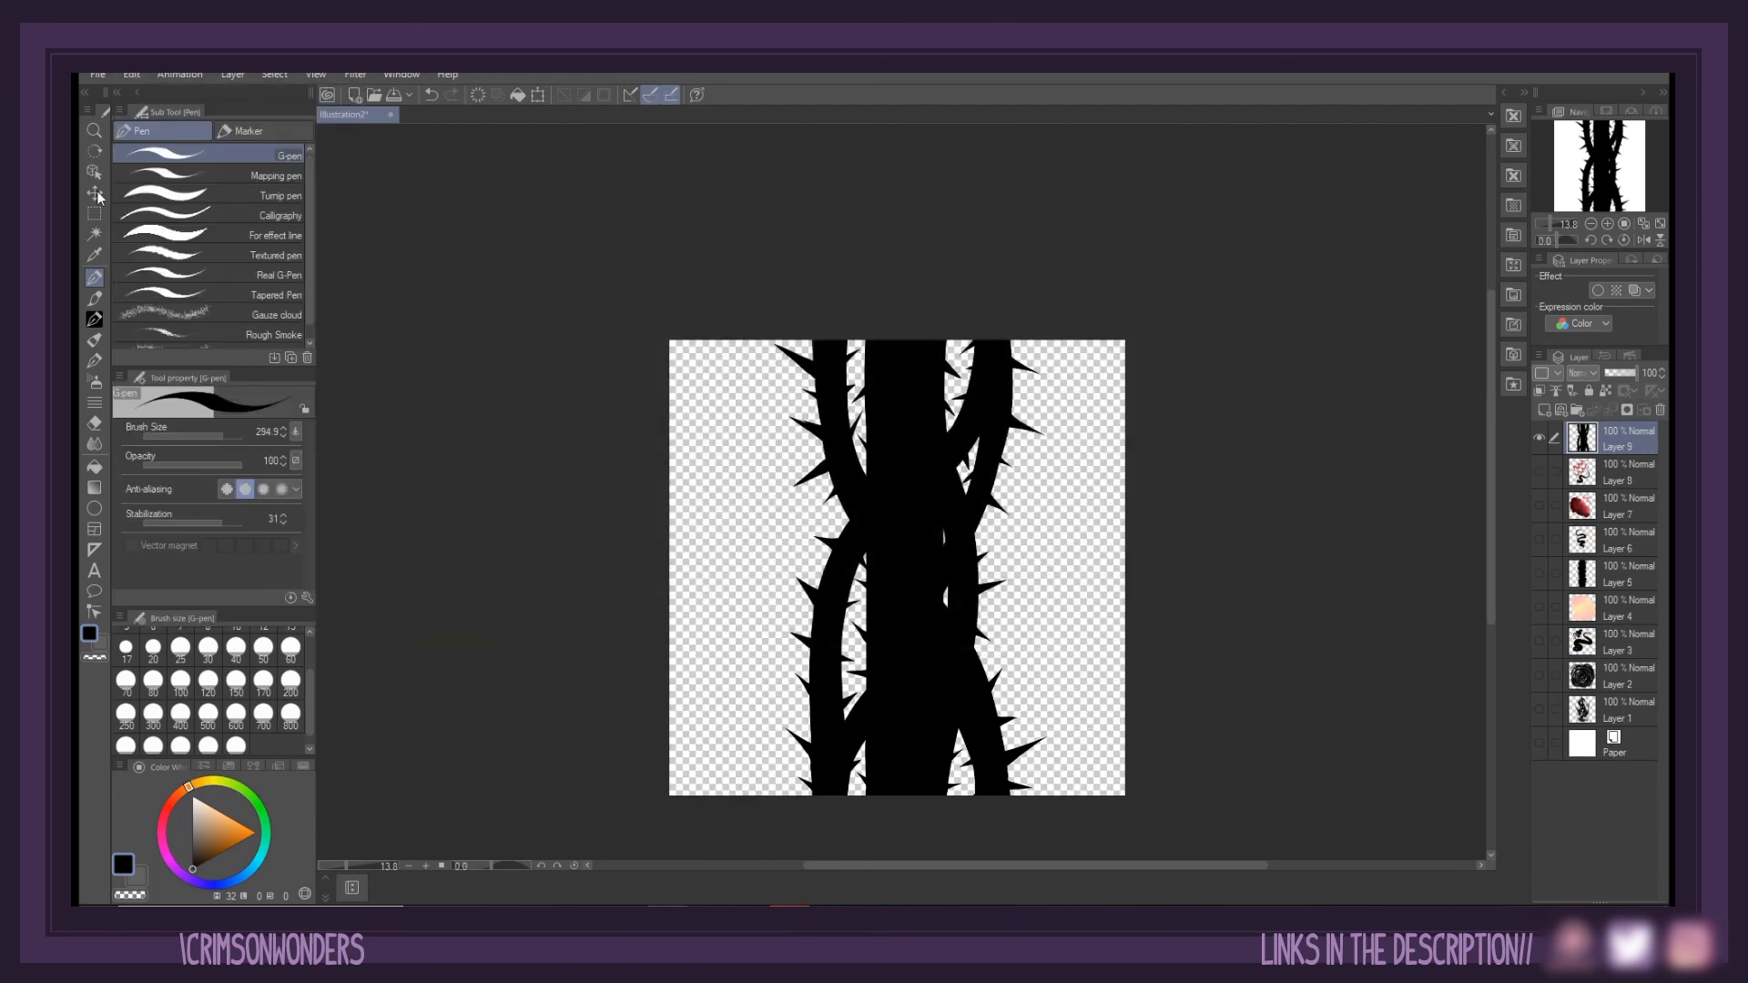
pyautogui.press('Delete')
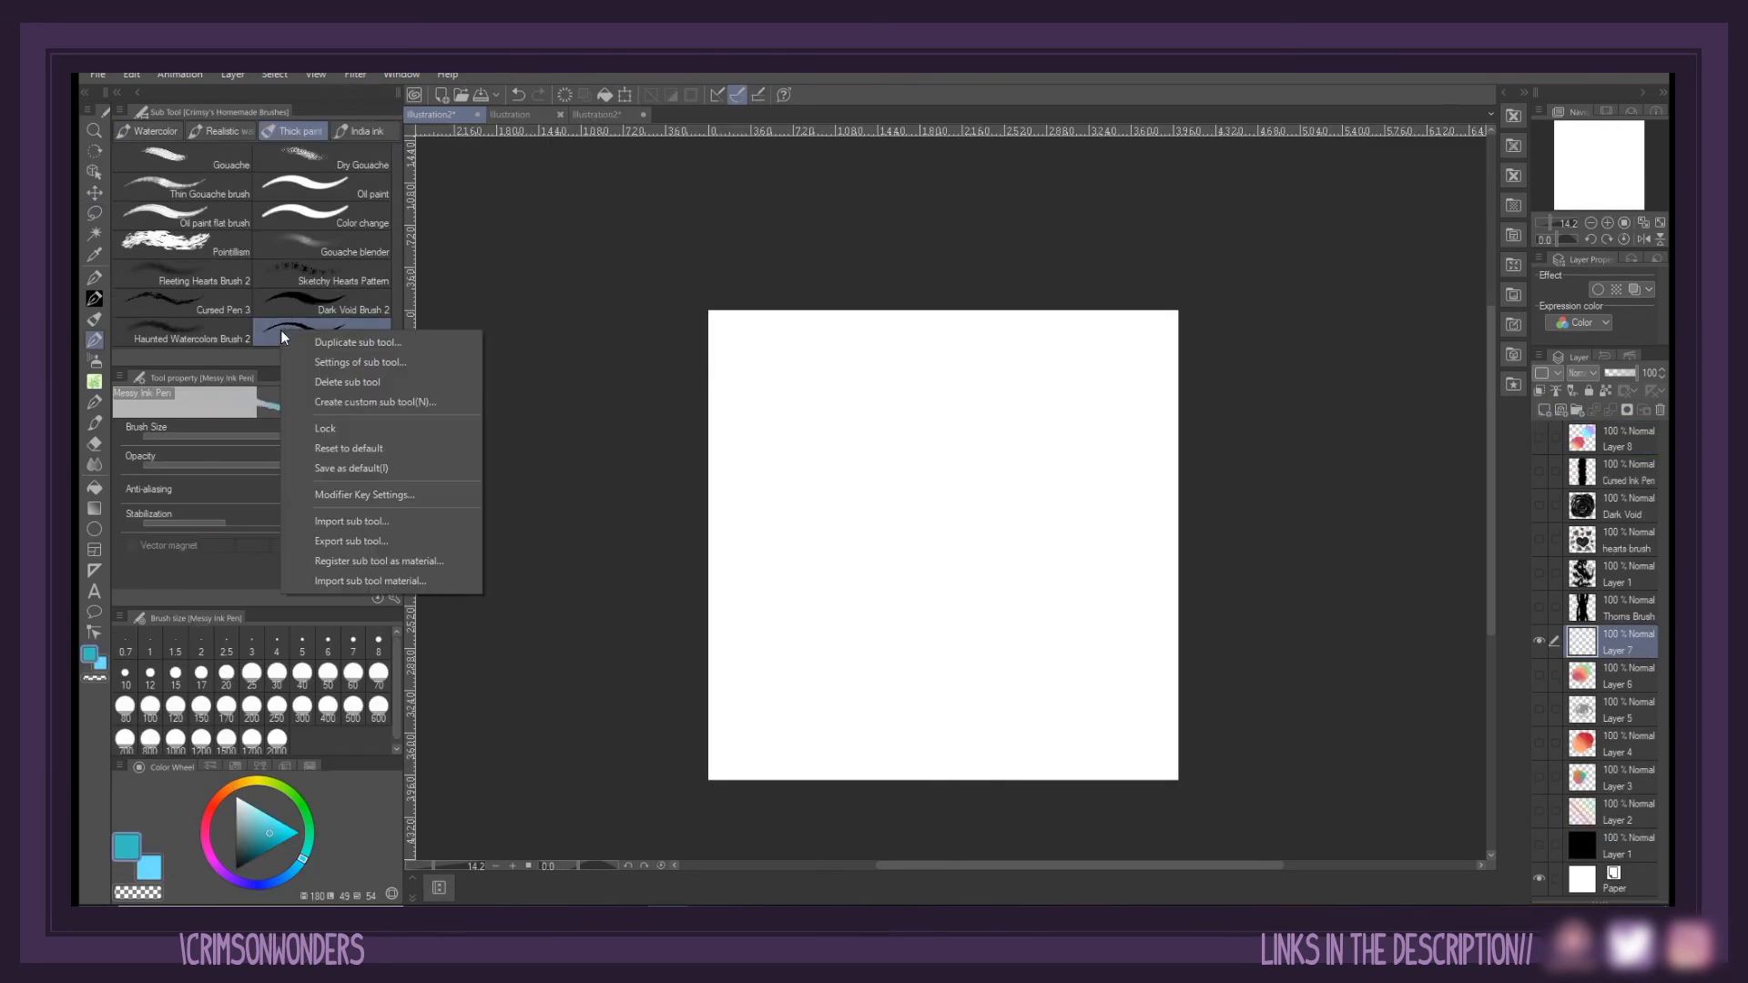
# Create a custom sub tool named Evil Thorns Pen and use the Thorns Brush material as its brush tip
pyautogui.click(338, 406)
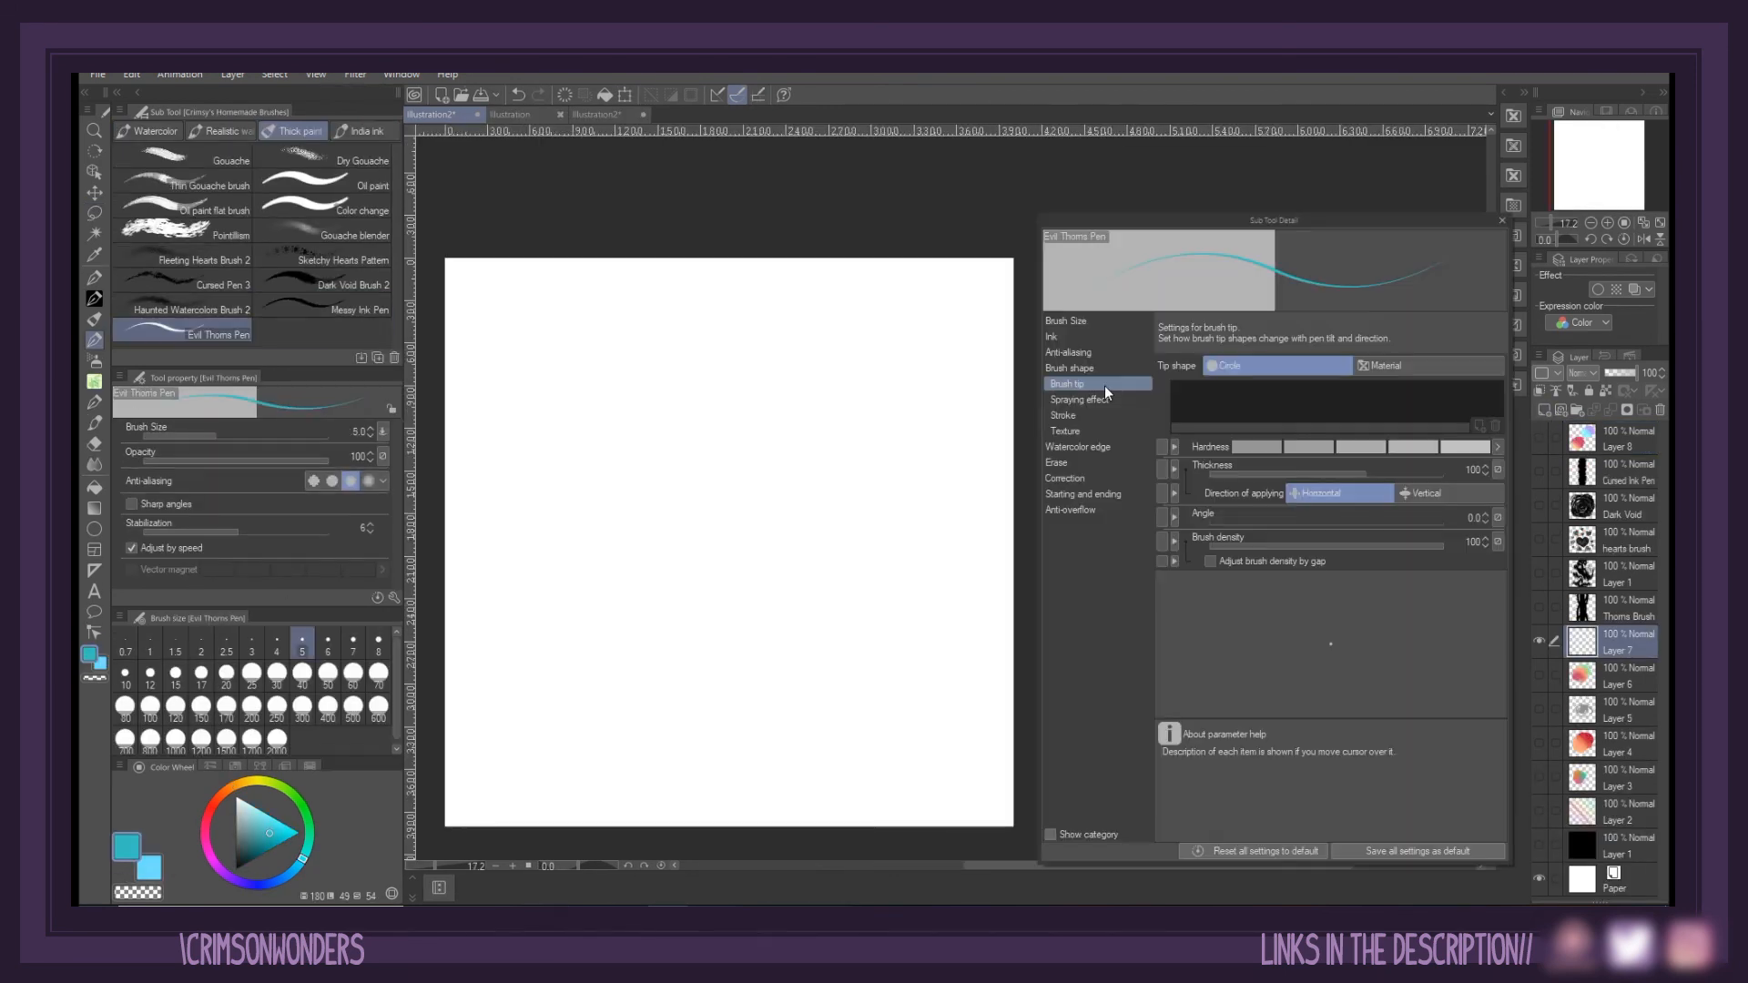
pyautogui.click(1386, 365)
pyautogui.click(1478, 426)
pyautogui.click(675, 292)
pyautogui.write('tho')
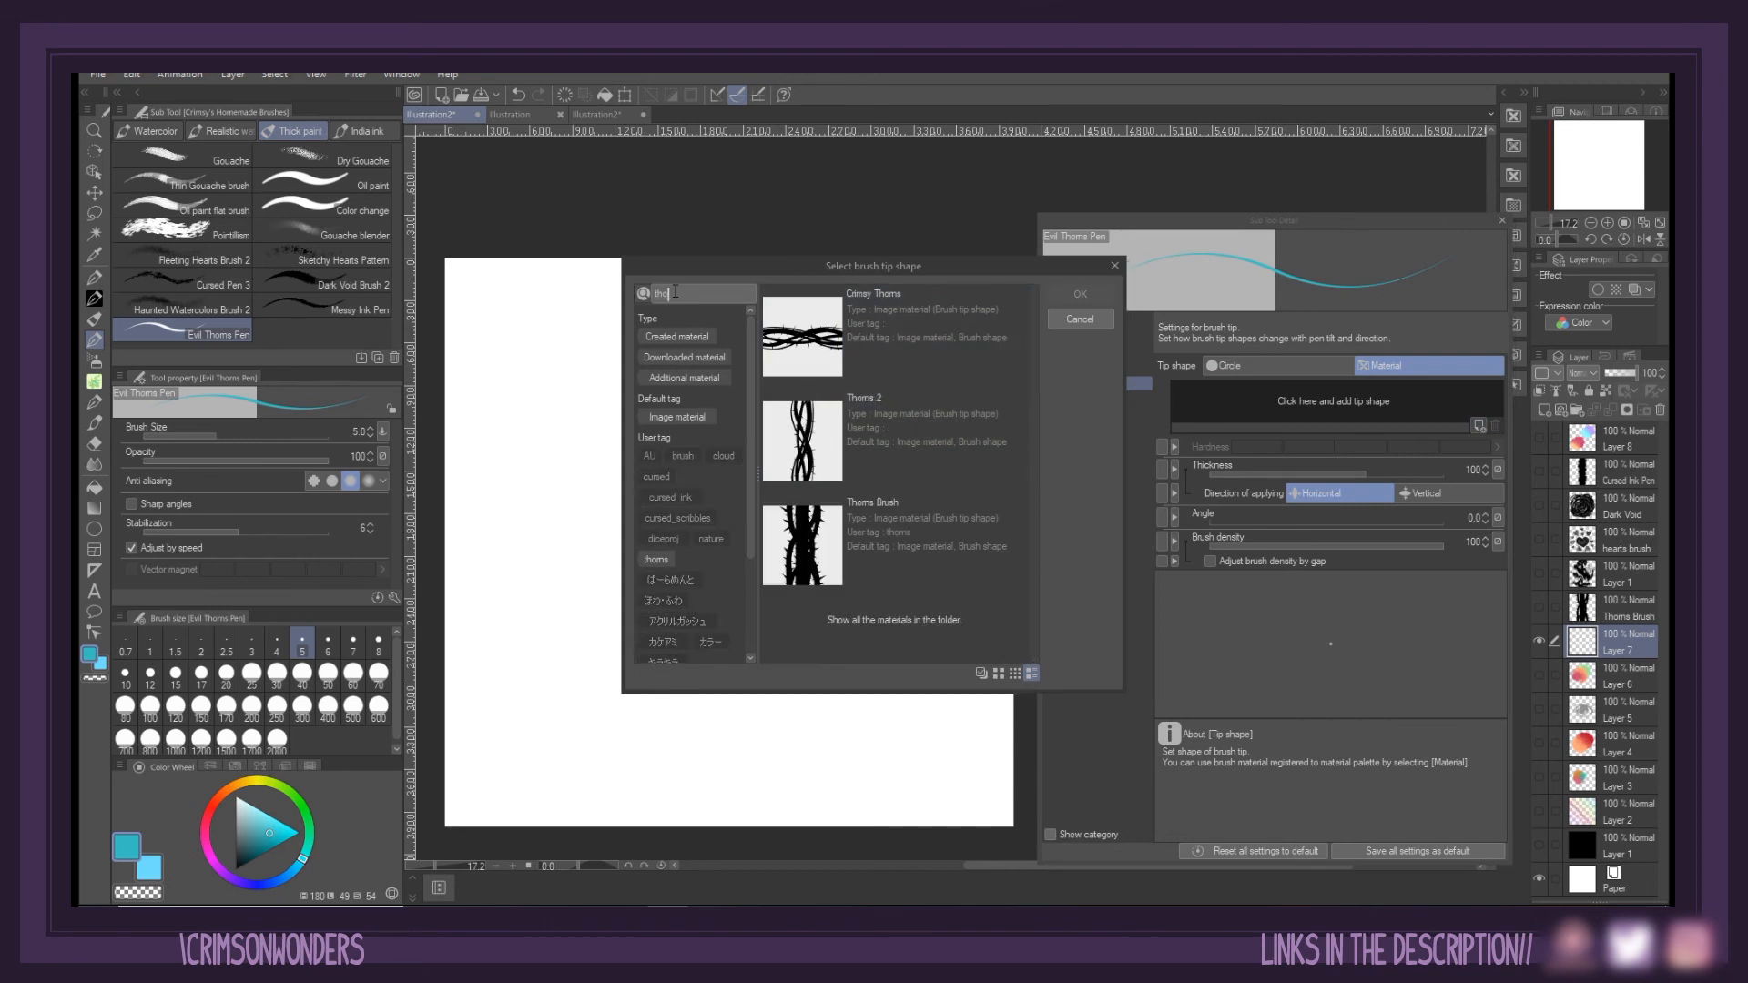
pyautogui.click(803, 558)
pyautogui.click(1079, 294)
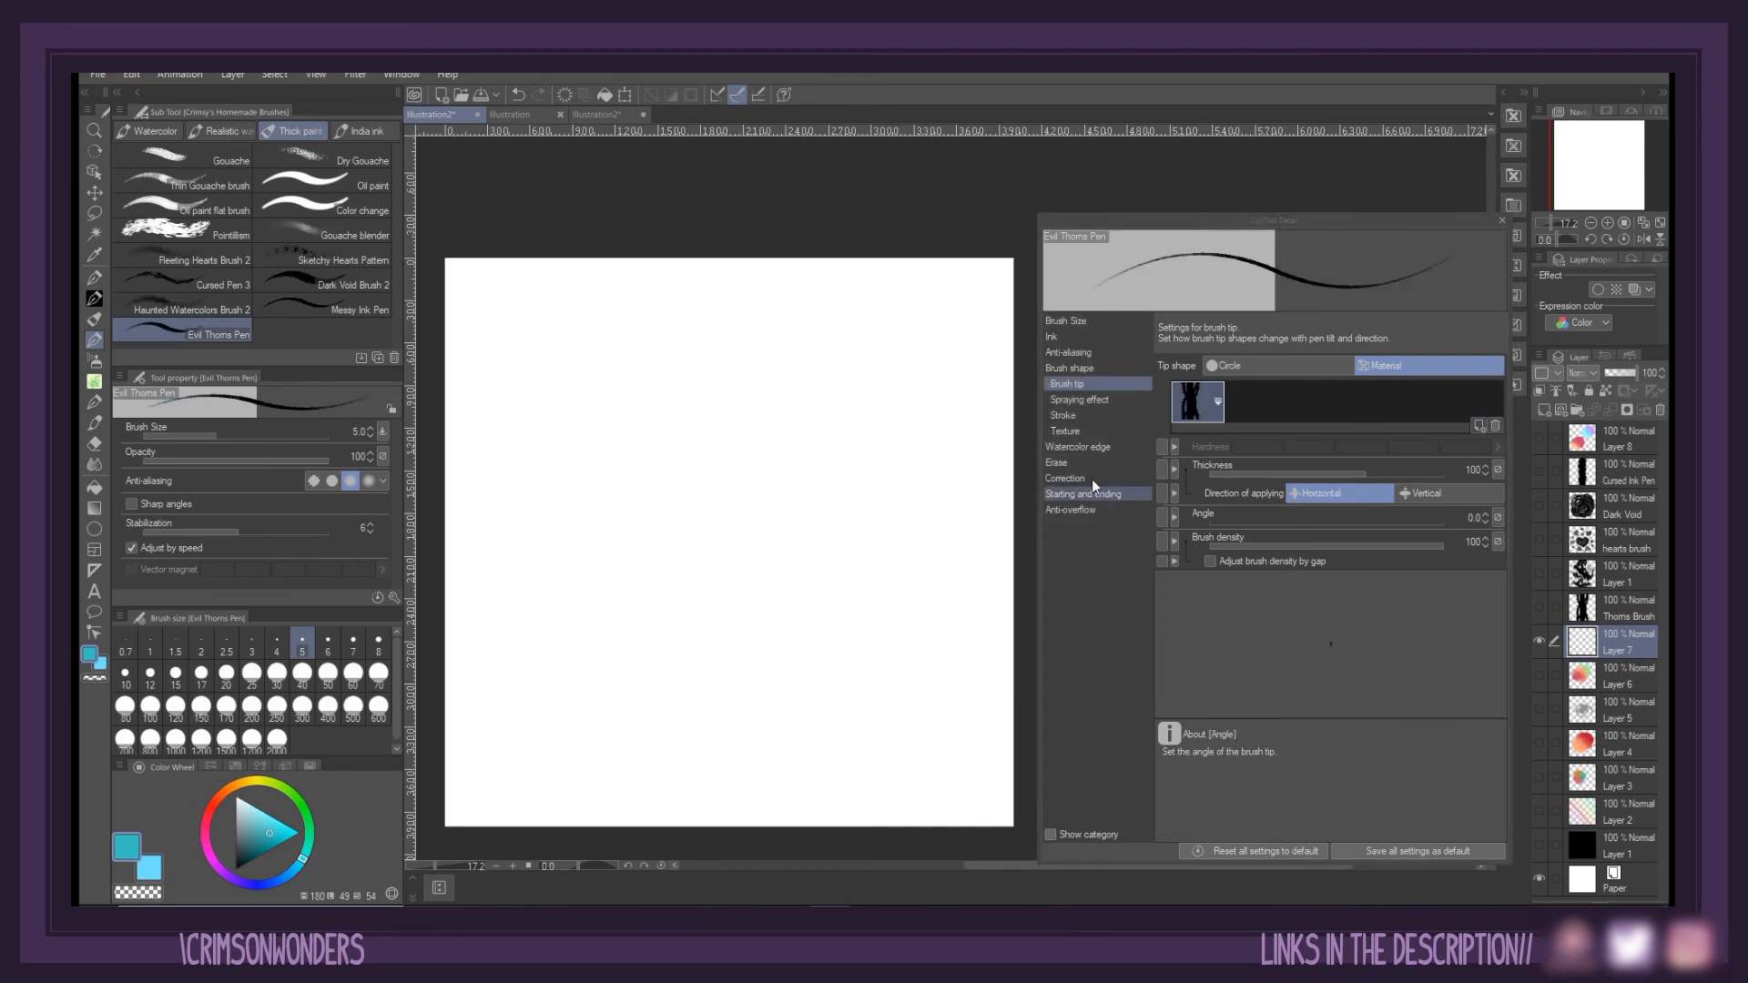
# Turn on Ribbon for the pen's strokes and choose the インパスト paper texture
pyautogui.click(1078, 417)
pyautogui.click(1198, 439)
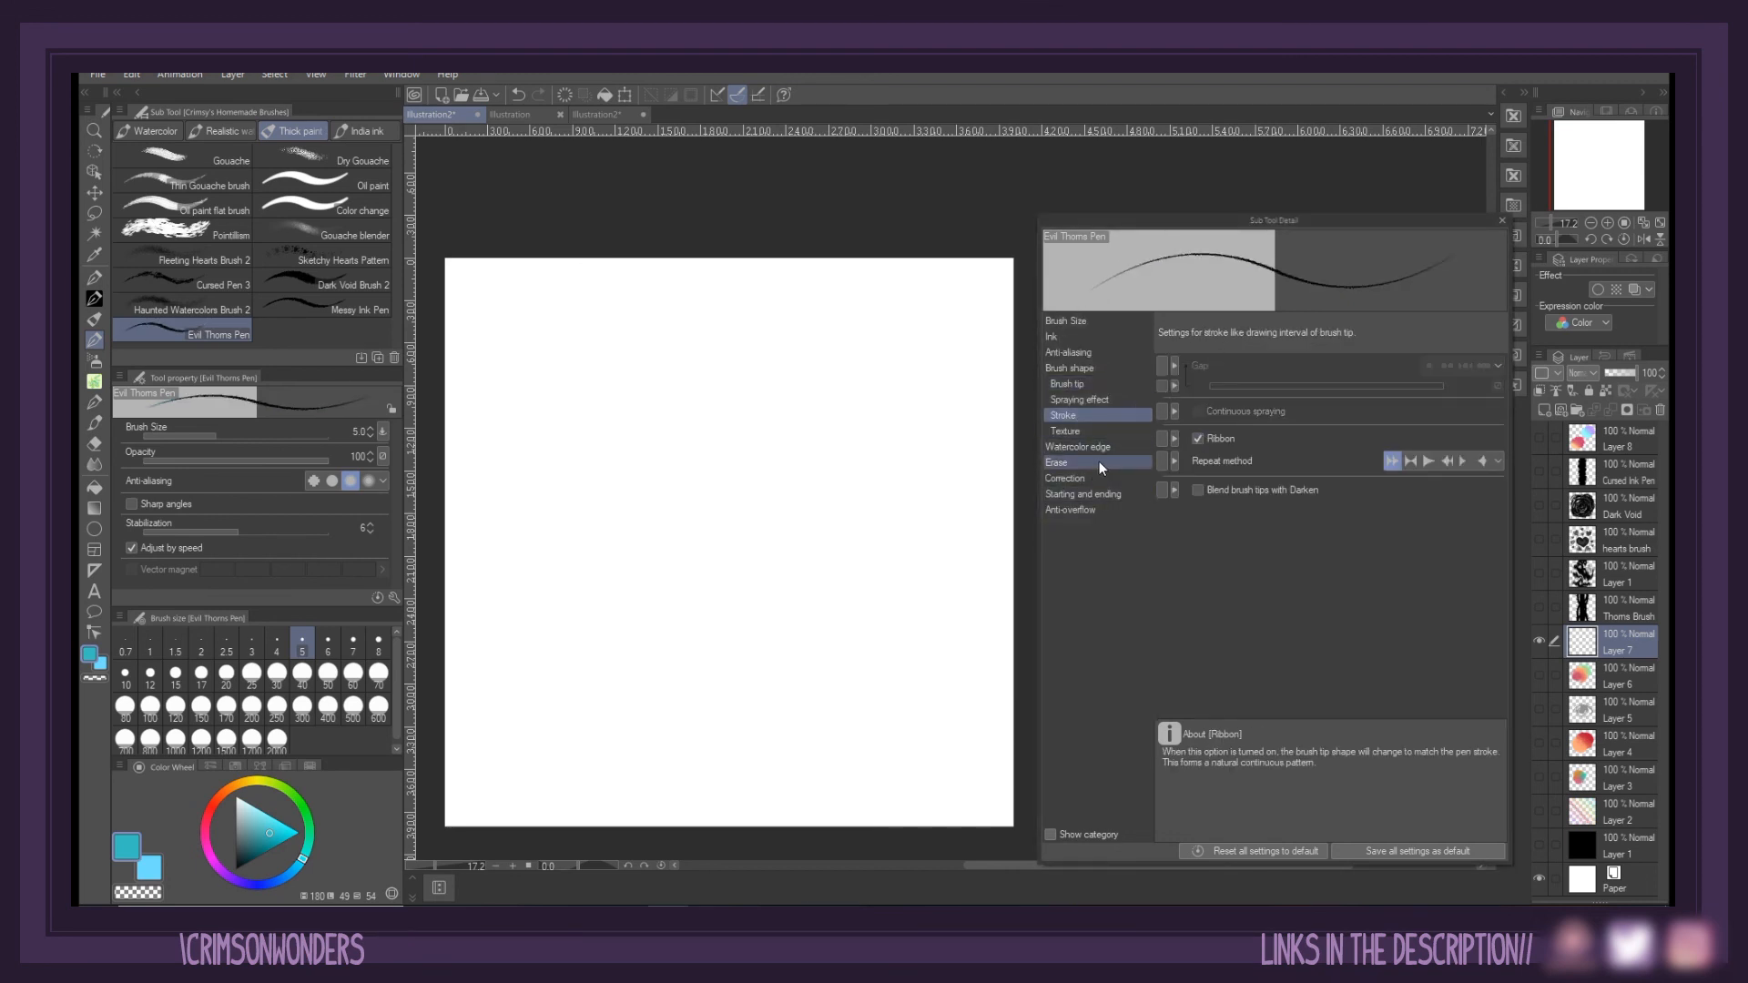
pyautogui.click(1109, 428)
pyautogui.click(1291, 362)
pyautogui.click(818, 452)
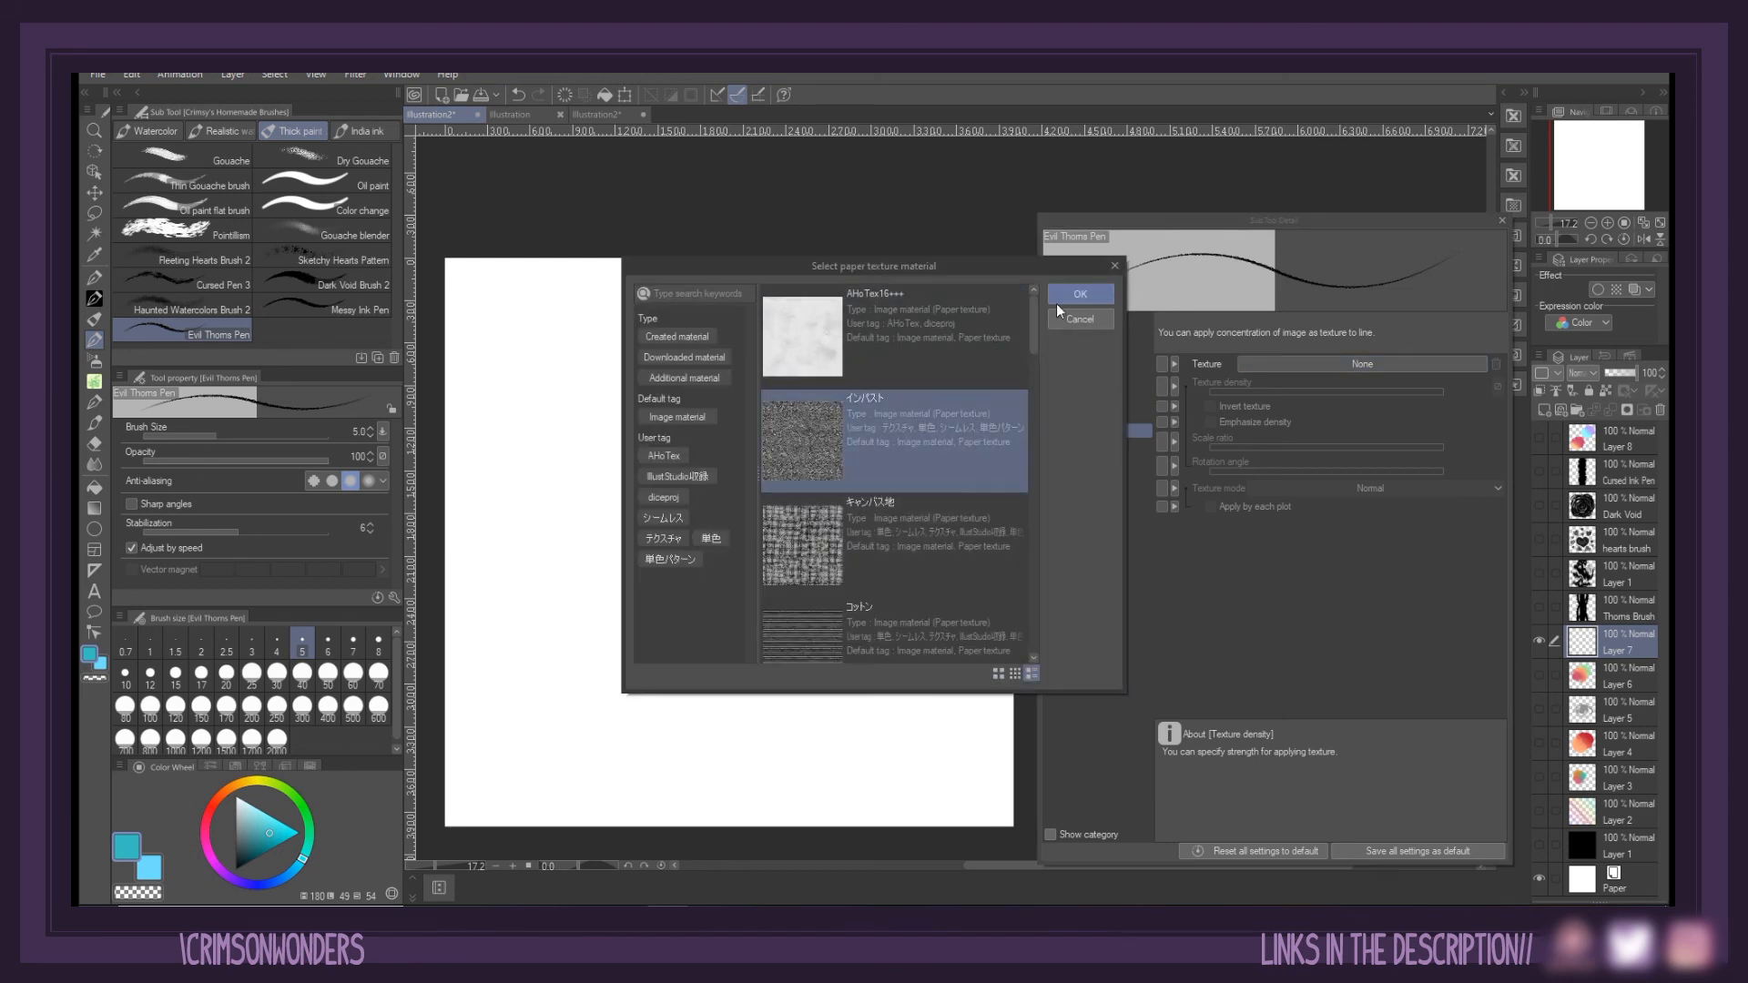
pyautogui.click(1063, 299)
# Turn on color mixing in the pen's ink settings and raise the density of paint
pyautogui.click(1076, 339)
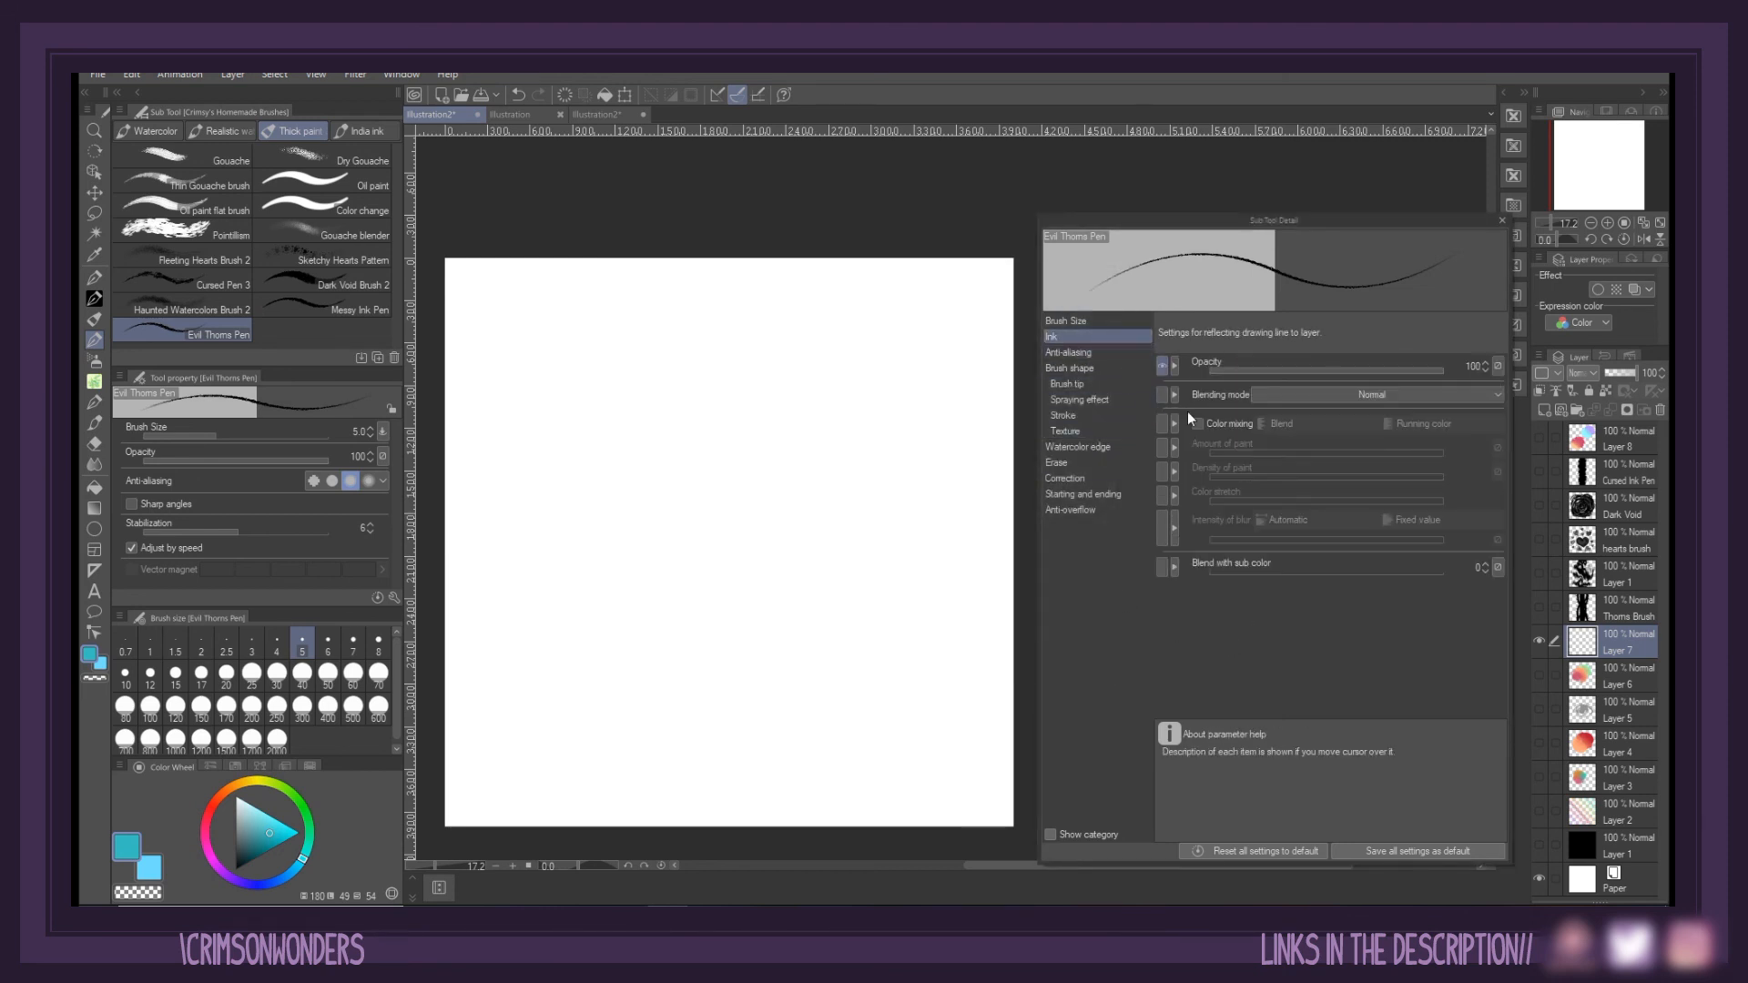
pyautogui.click(1197, 424)
pyautogui.moveTo(1341, 473); pyautogui.dragTo(1452, 476)
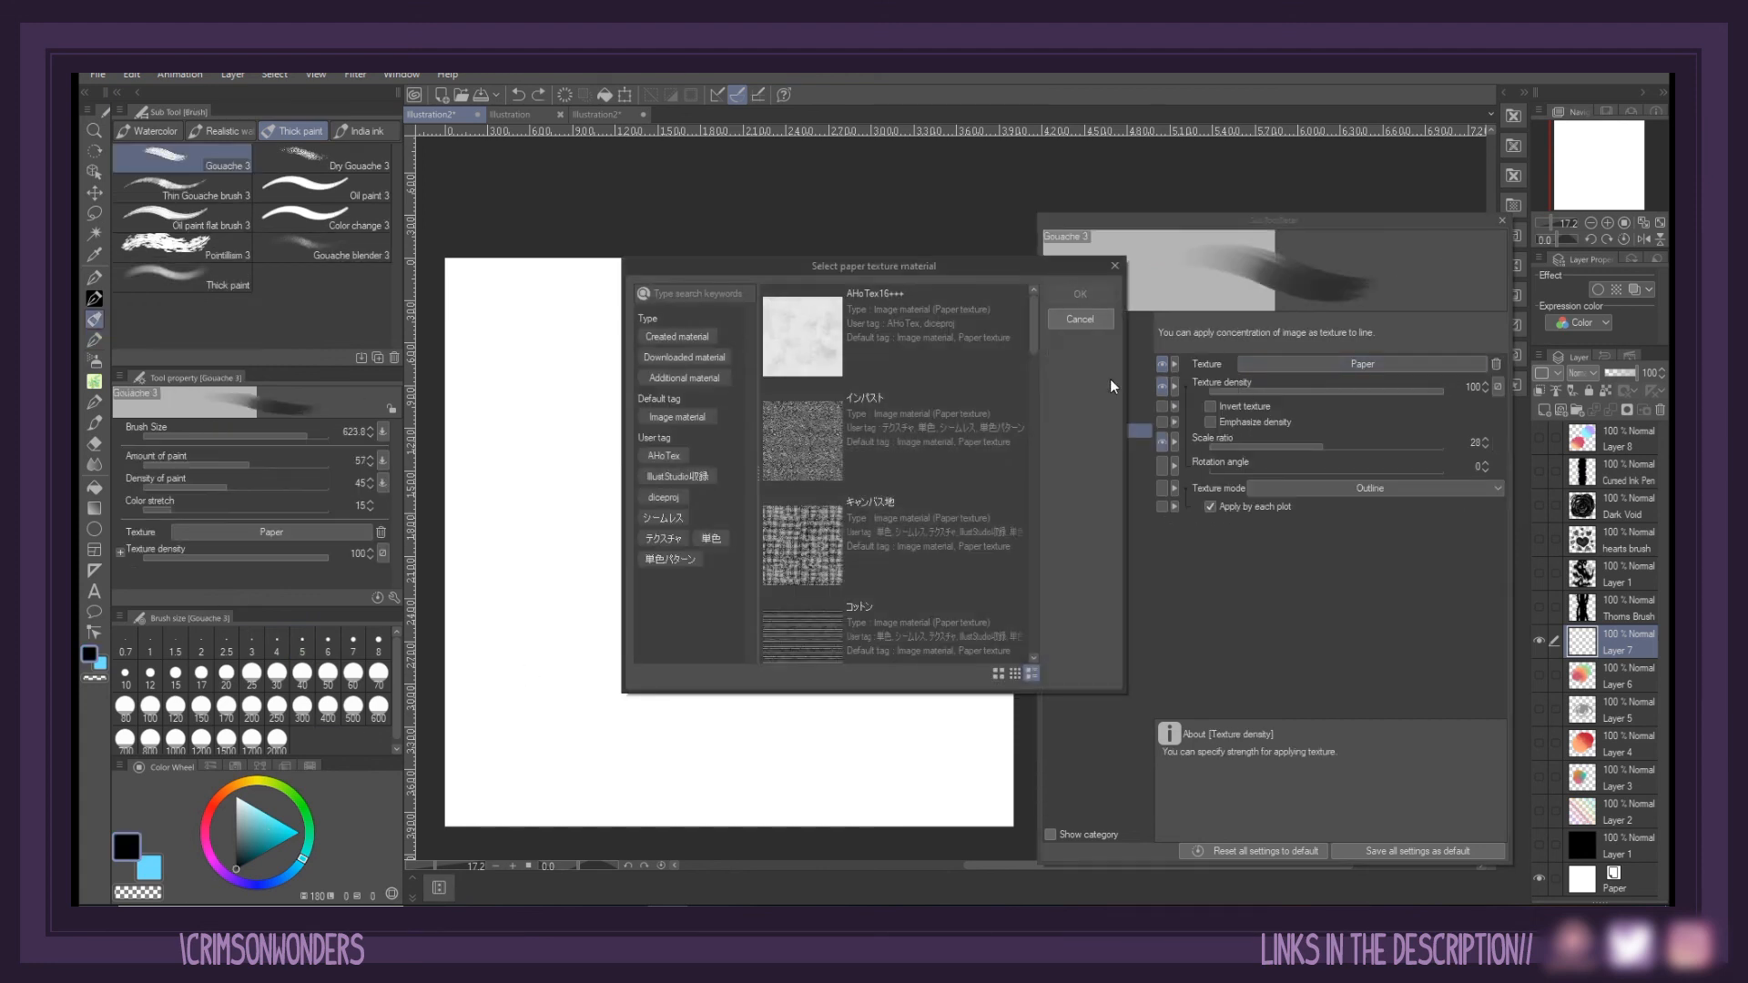
# Replace the Gouache 3 brush's paper texture with 粗目
pyautogui.scroll(-10, 1067, 556)
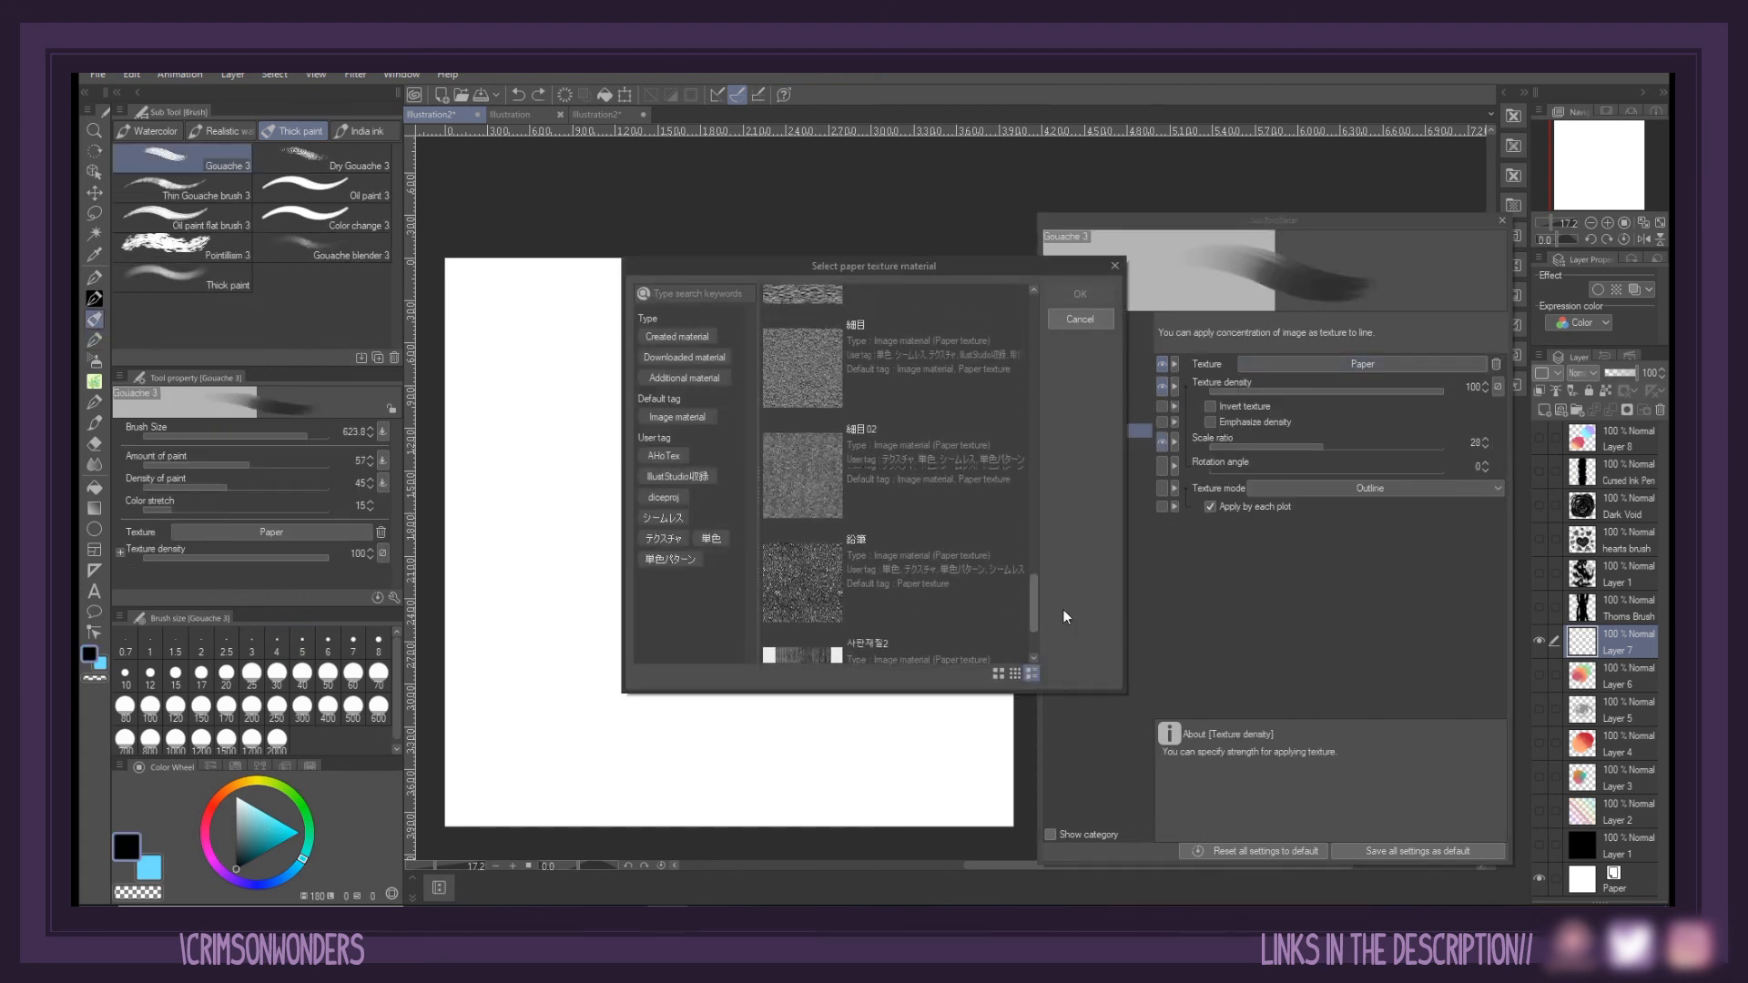
pyautogui.scroll(3, 1063, 612)
pyautogui.click(811, 588)
pyautogui.click(806, 364)
pyautogui.click(1079, 294)
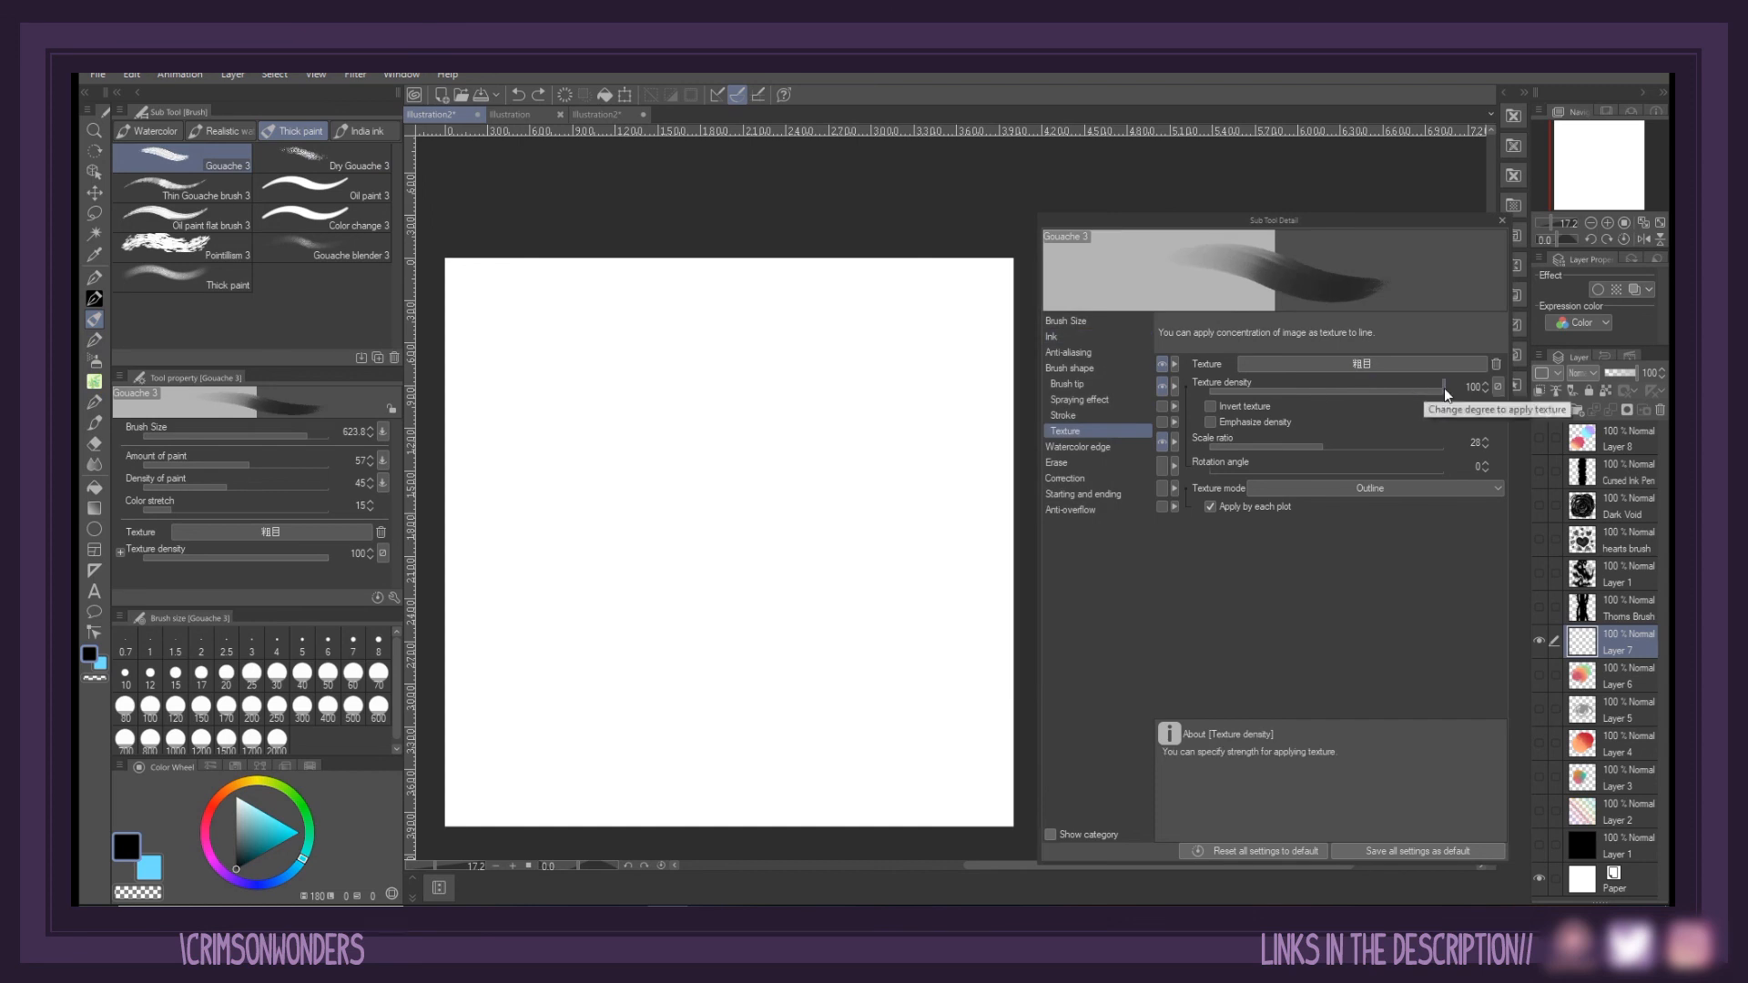
# Test the Evil Thorns Pen with a winding stroke, undo it, and draw long thorny strokes across the canvas
pyautogui.moveTo(928, 355)
pyautogui.mouseDown()
pyautogui.moveTo(917, 558)
pyautogui.moveTo(605, 392)
pyautogui.moveTo(793, 745)
pyautogui.moveTo(567, 629)
pyautogui.moveTo(473, 742)
pyautogui.mouseUp()
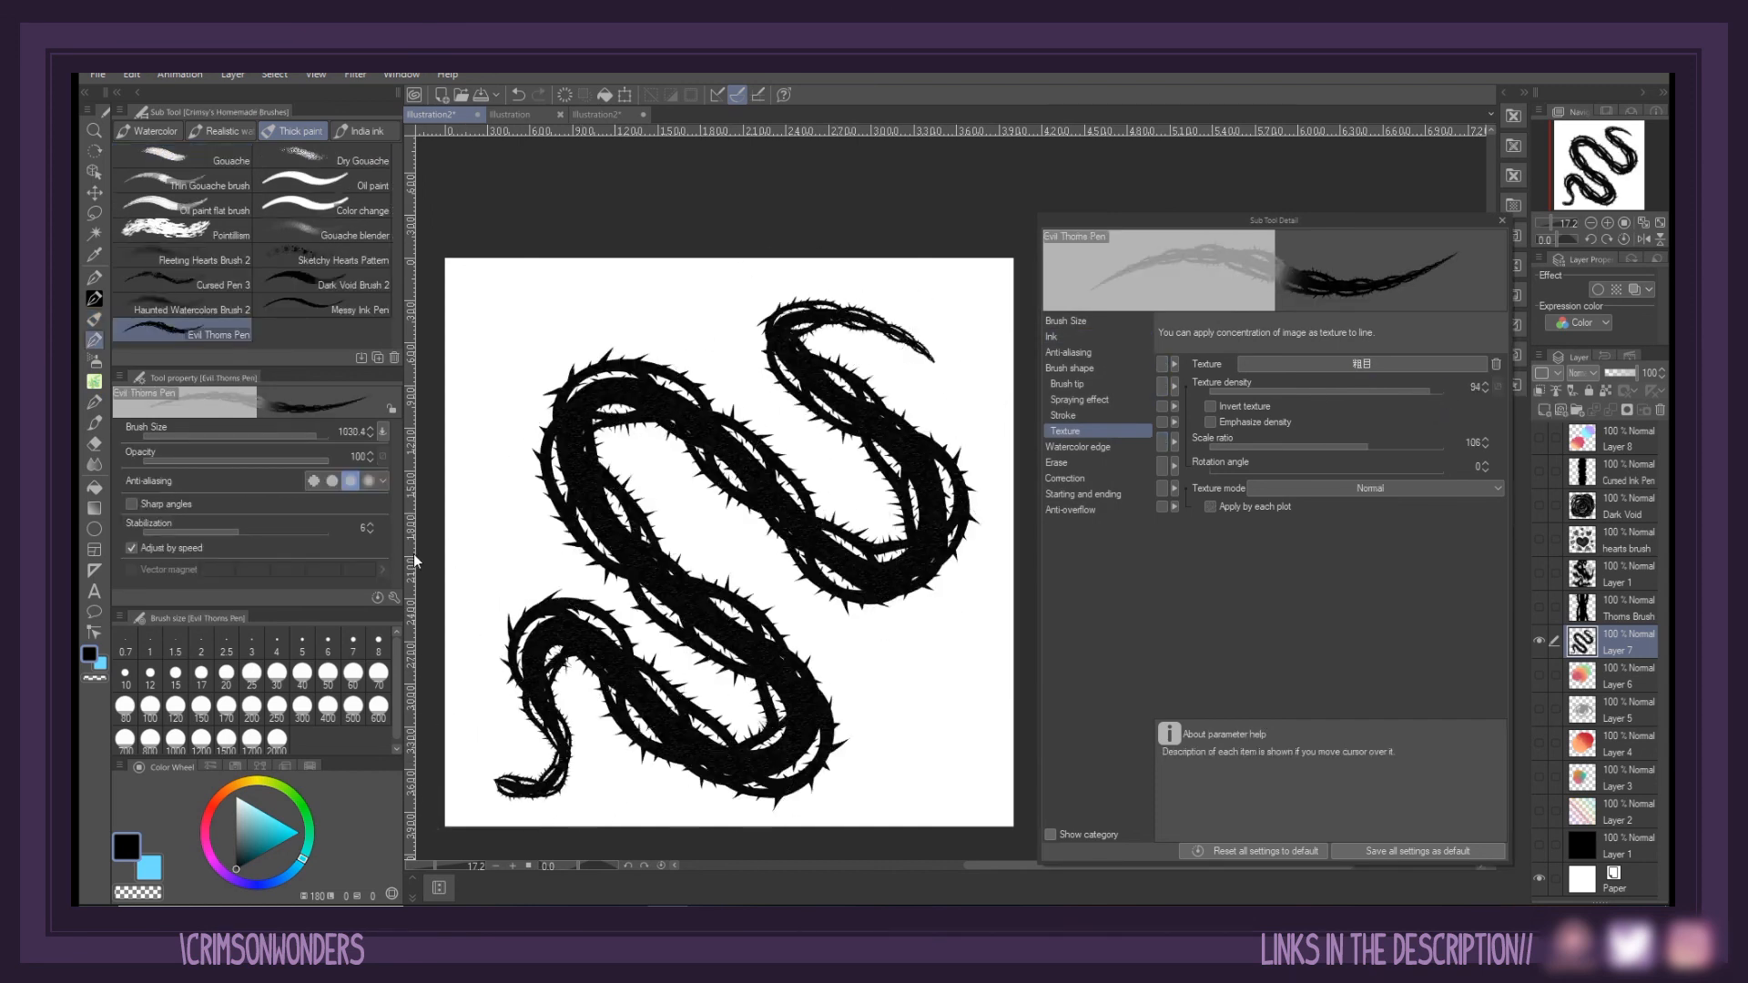
pyautogui.hotkey('ctrl', 'z')
pyautogui.moveTo(520, 243)
pyautogui.mouseDown()
pyautogui.moveTo(956, 545)
pyautogui.moveTo(1015, 674)
pyautogui.mouseUp()
pyautogui.moveTo(782, 247); pyautogui.dragTo(1007, 810)
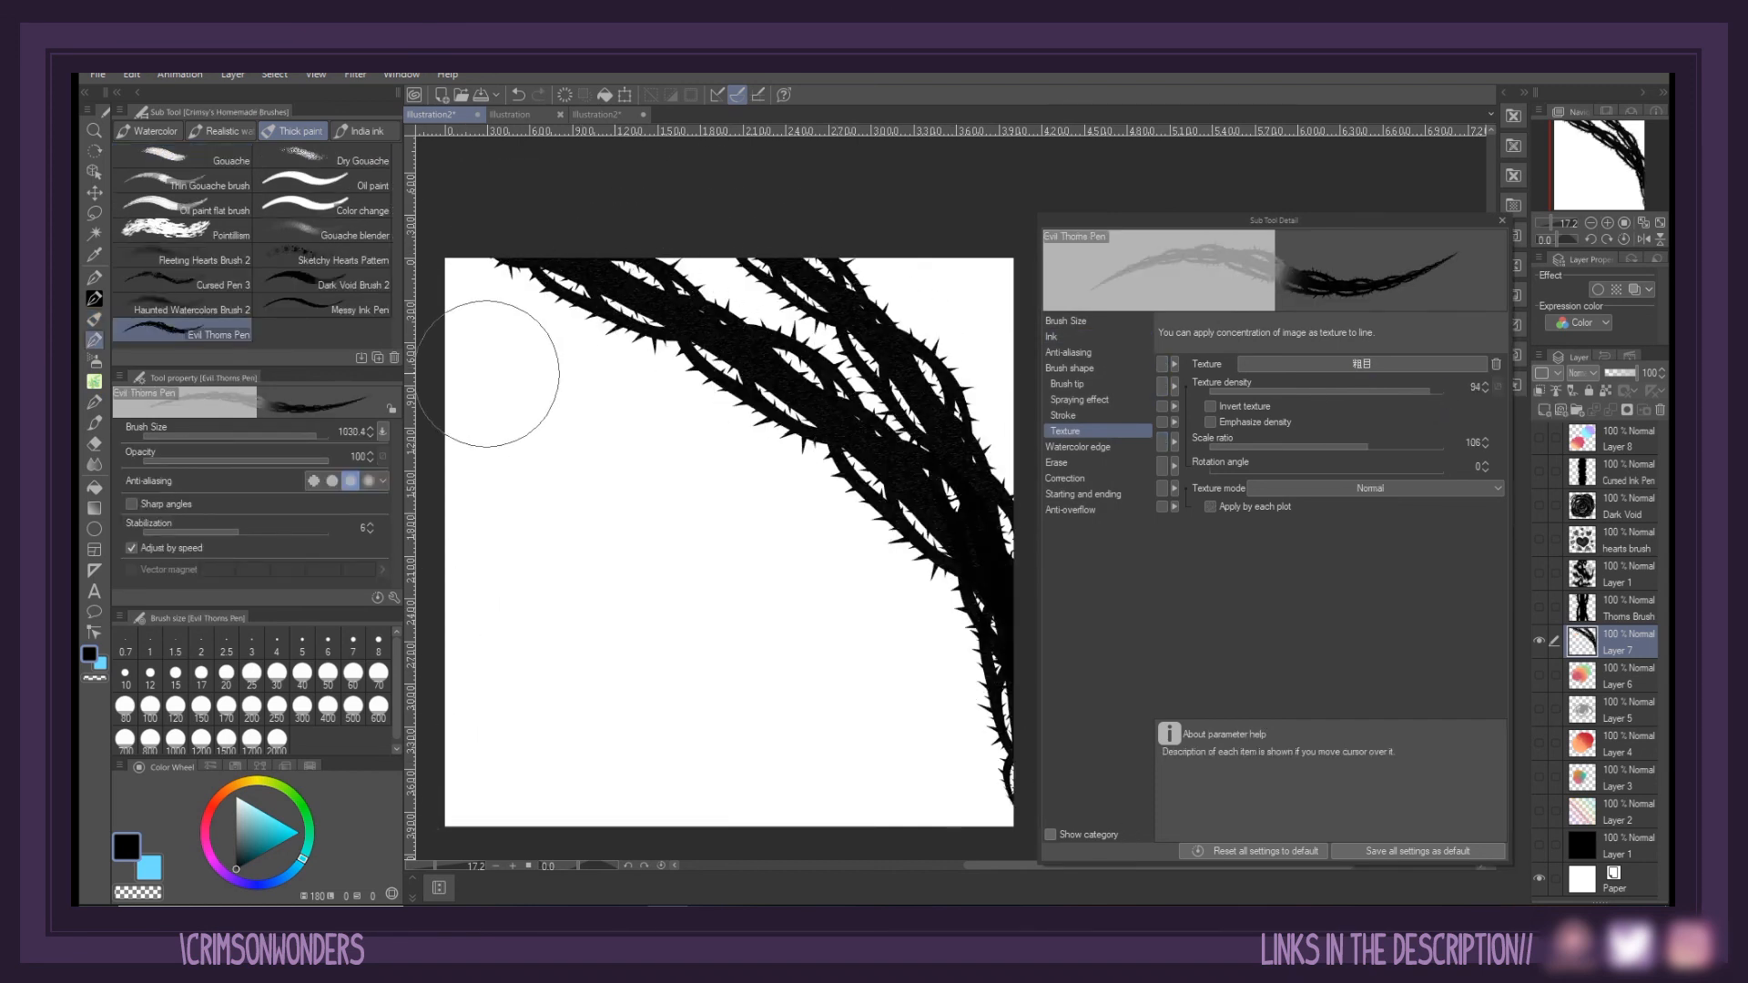
pyautogui.moveTo(458, 428); pyautogui.dragTo(1034, 392)
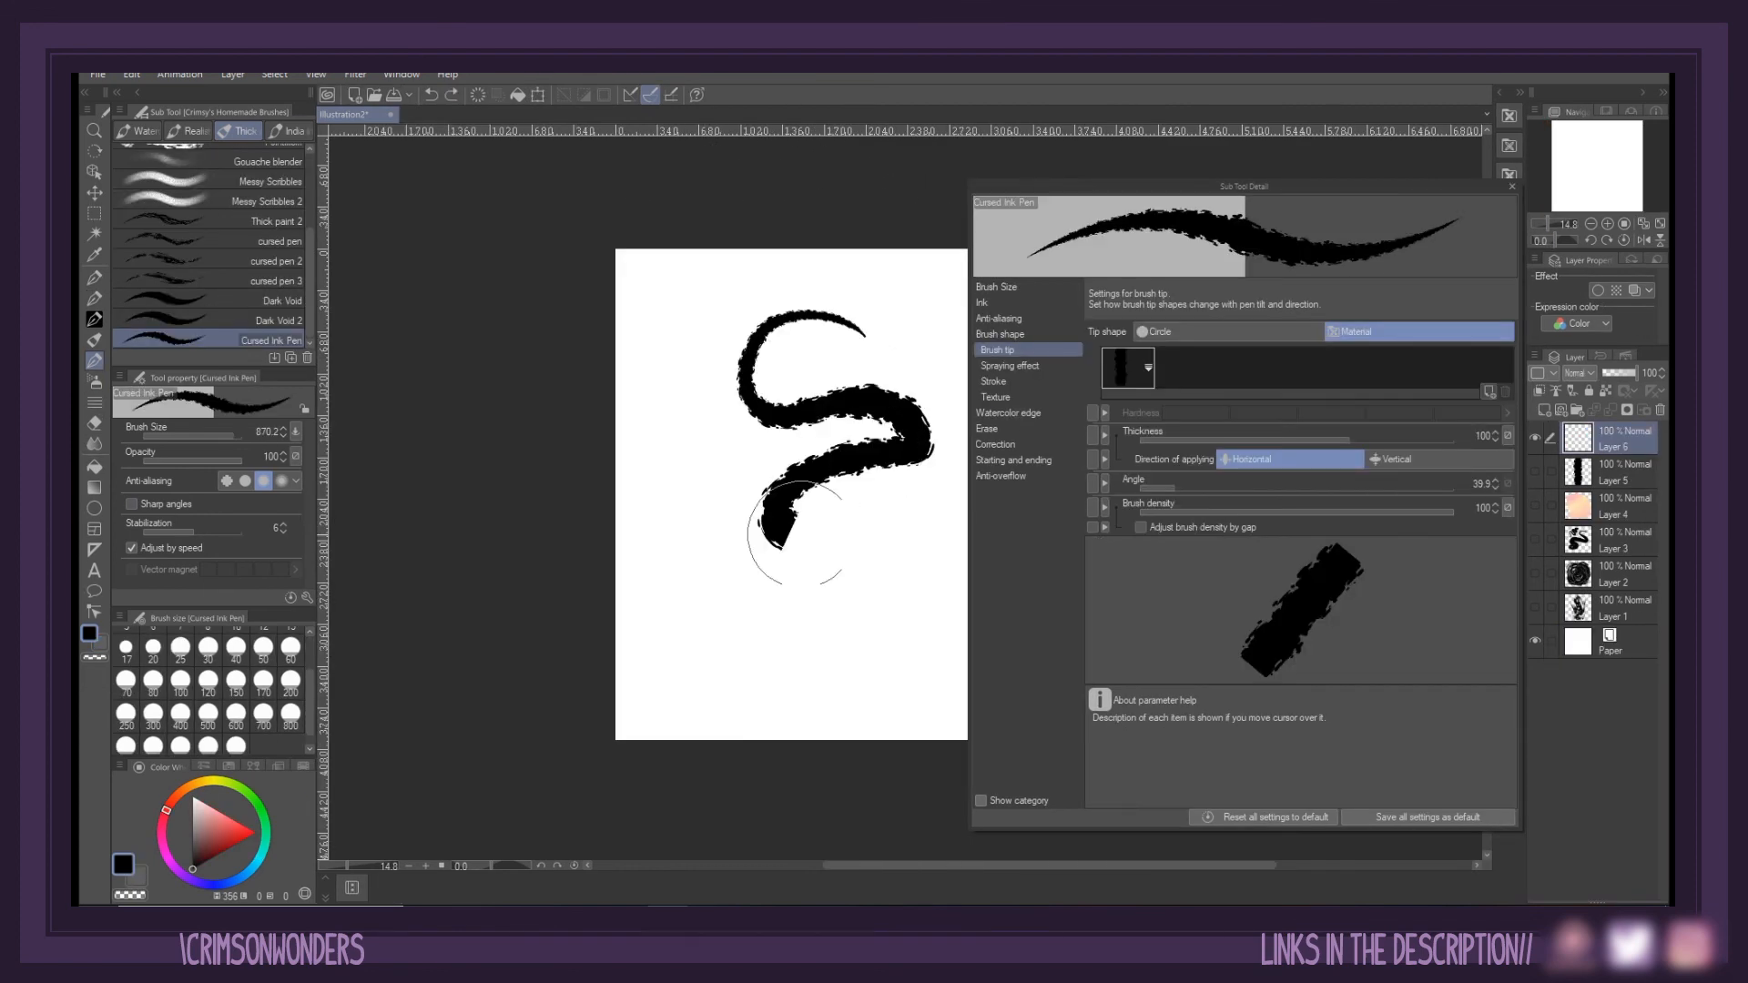
# Draw winding Cursed Ink Pen strokes and give the black one a snake face with erased eyes and a G-pen pupil
pyautogui.moveTo(780, 546); pyautogui.dragTo(876, 649)
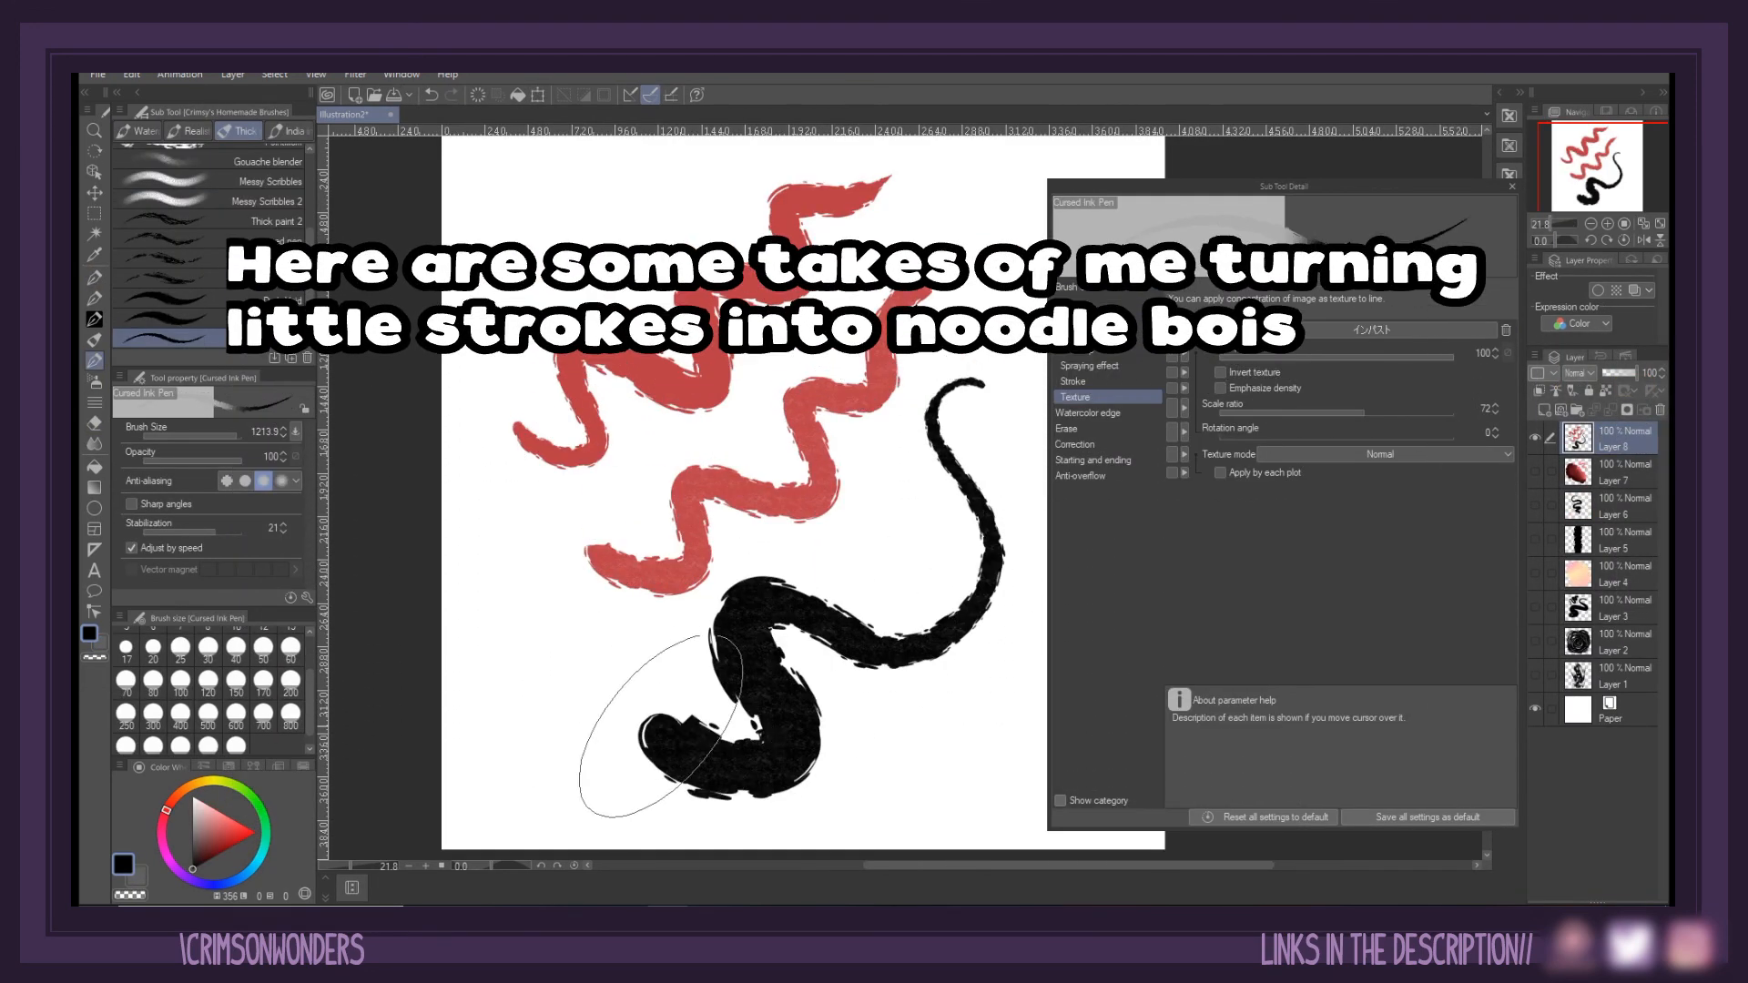
pyautogui.press('e')
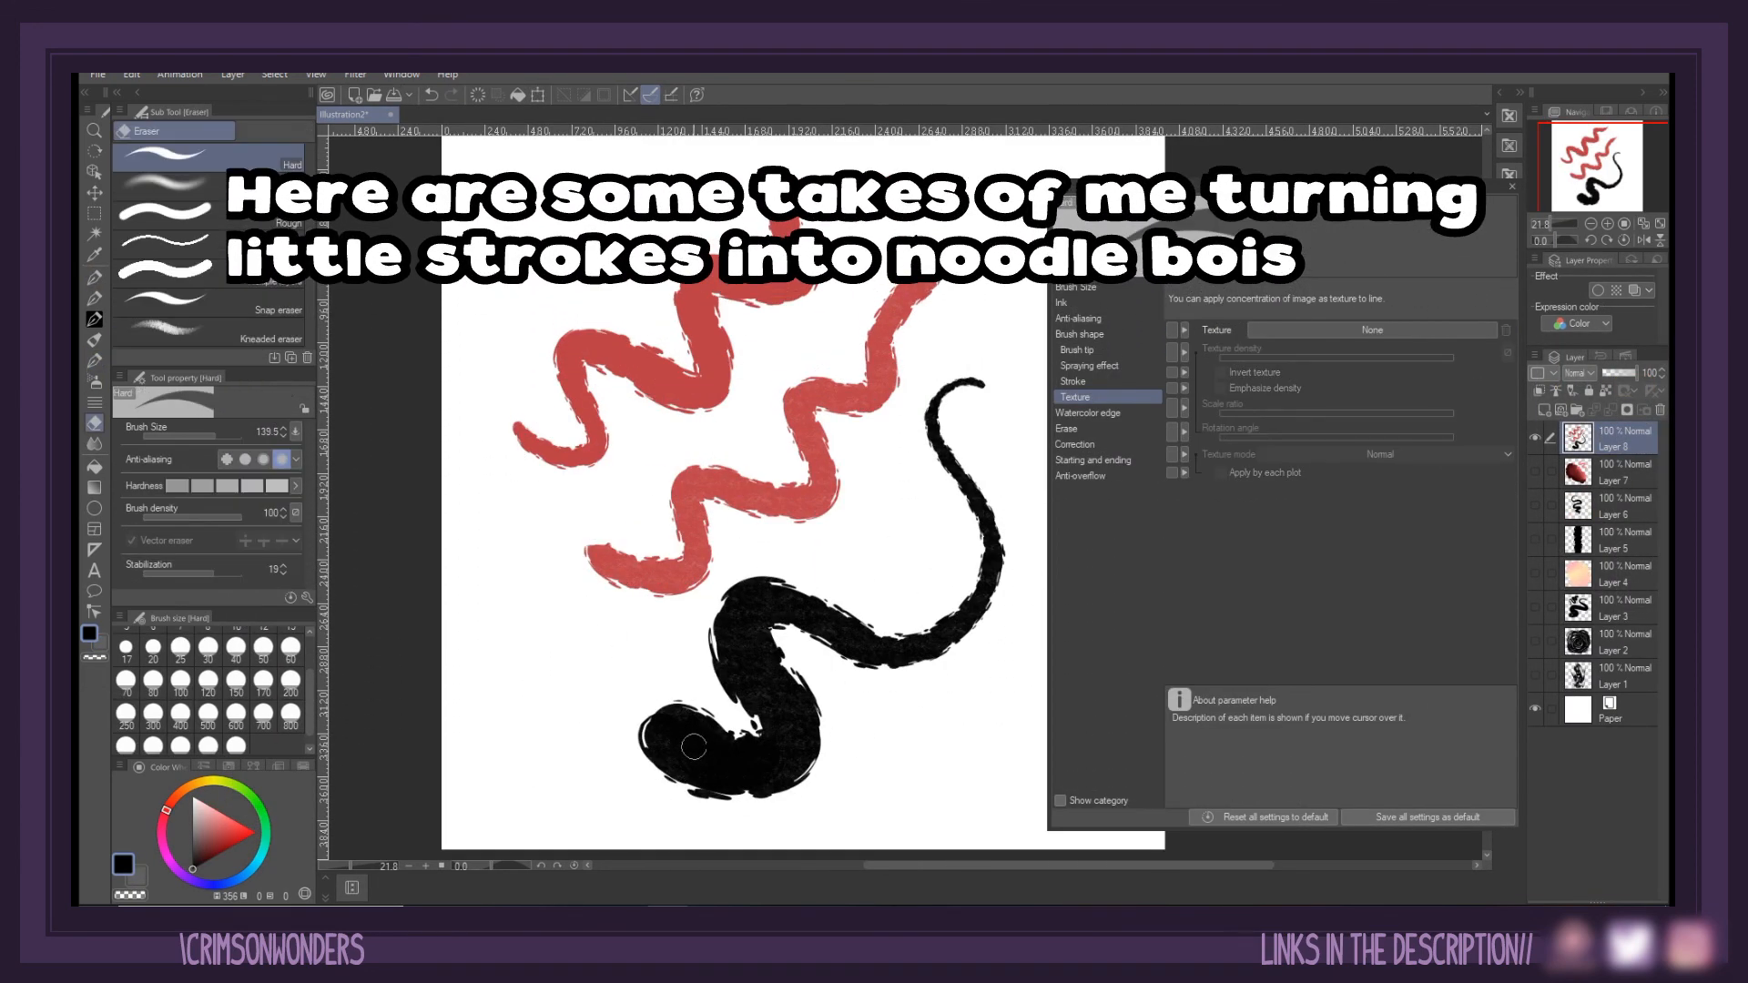
pyautogui.click(692, 745)
pyautogui.click(665, 755)
pyautogui.click(666, 725)
pyautogui.click(678, 728)
pyautogui.click(688, 733)
pyautogui.press('p')
pyautogui.click(693, 743)
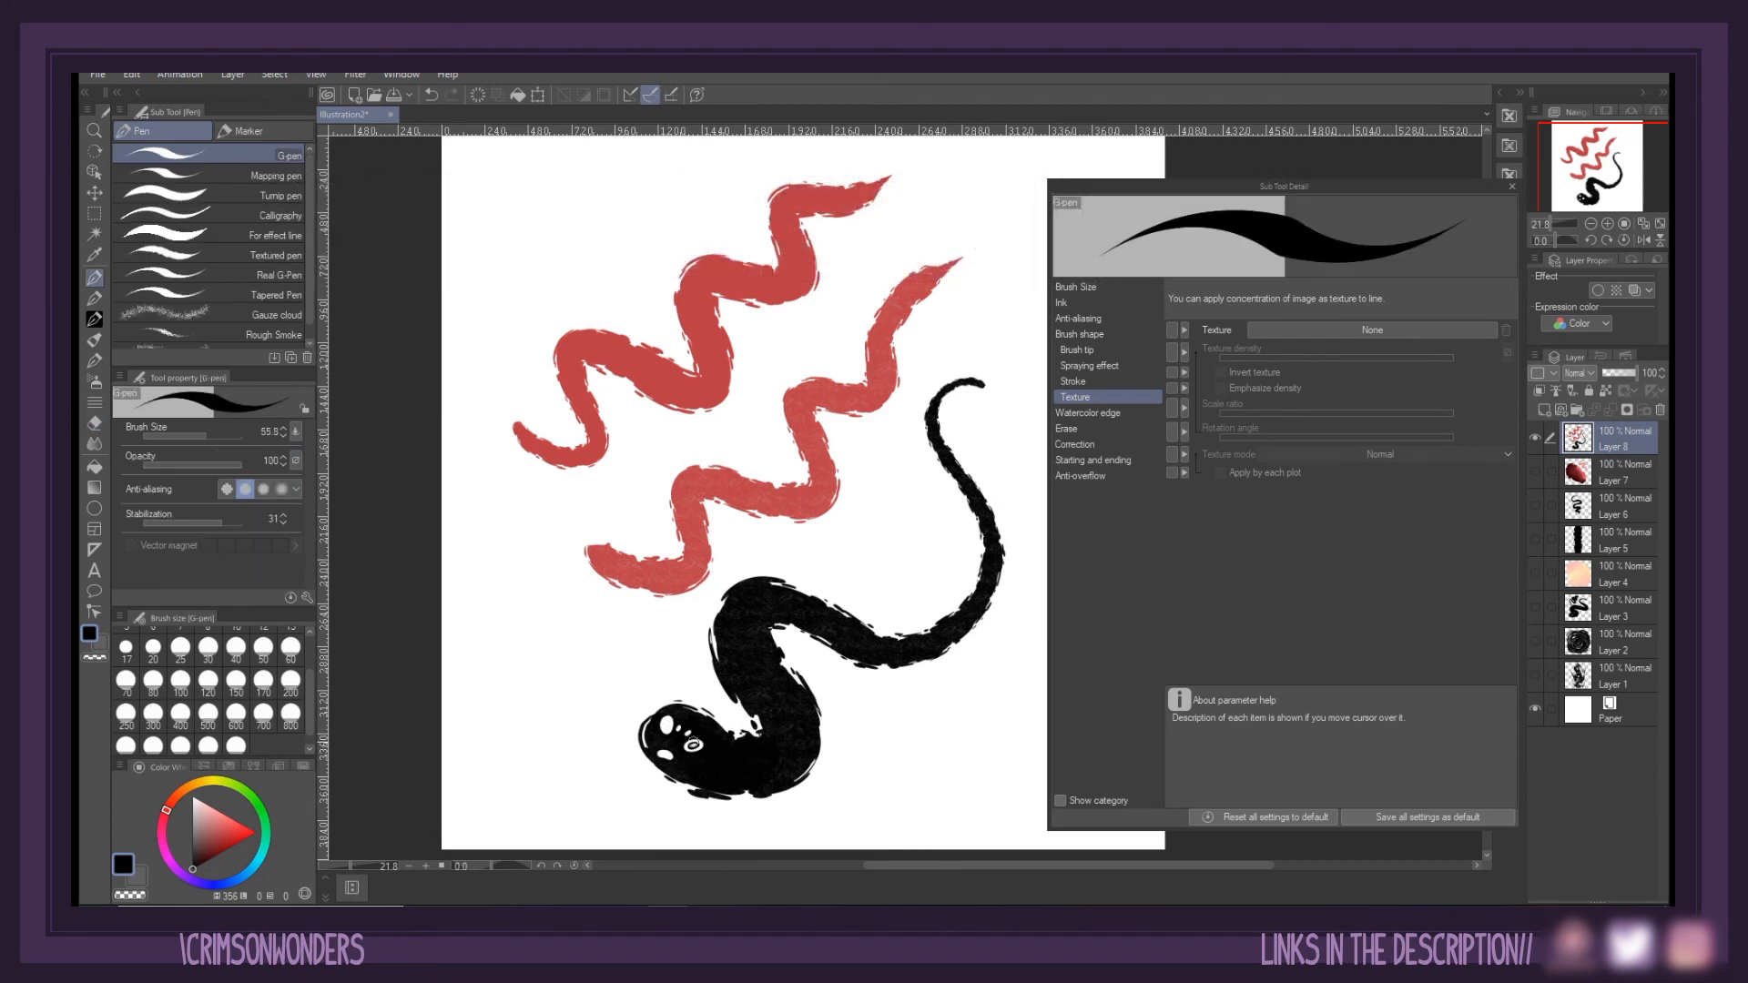